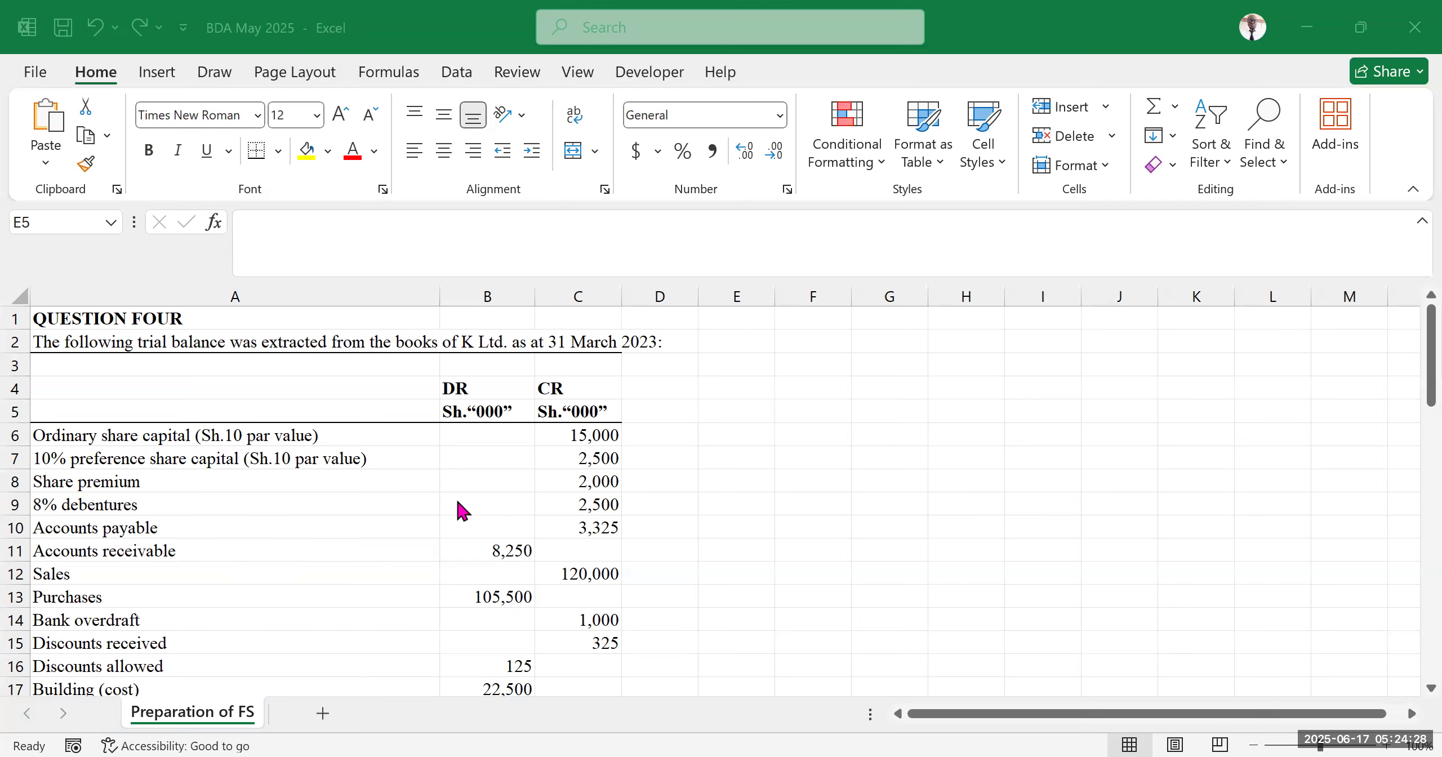
Review the trial balance of K Ltd. as at 31 March 2023, including the building cost row
scroll(441, 493, "down", 2)
scroll(440, 491, "up", 2)
scroll(330, 540, "down", 2)
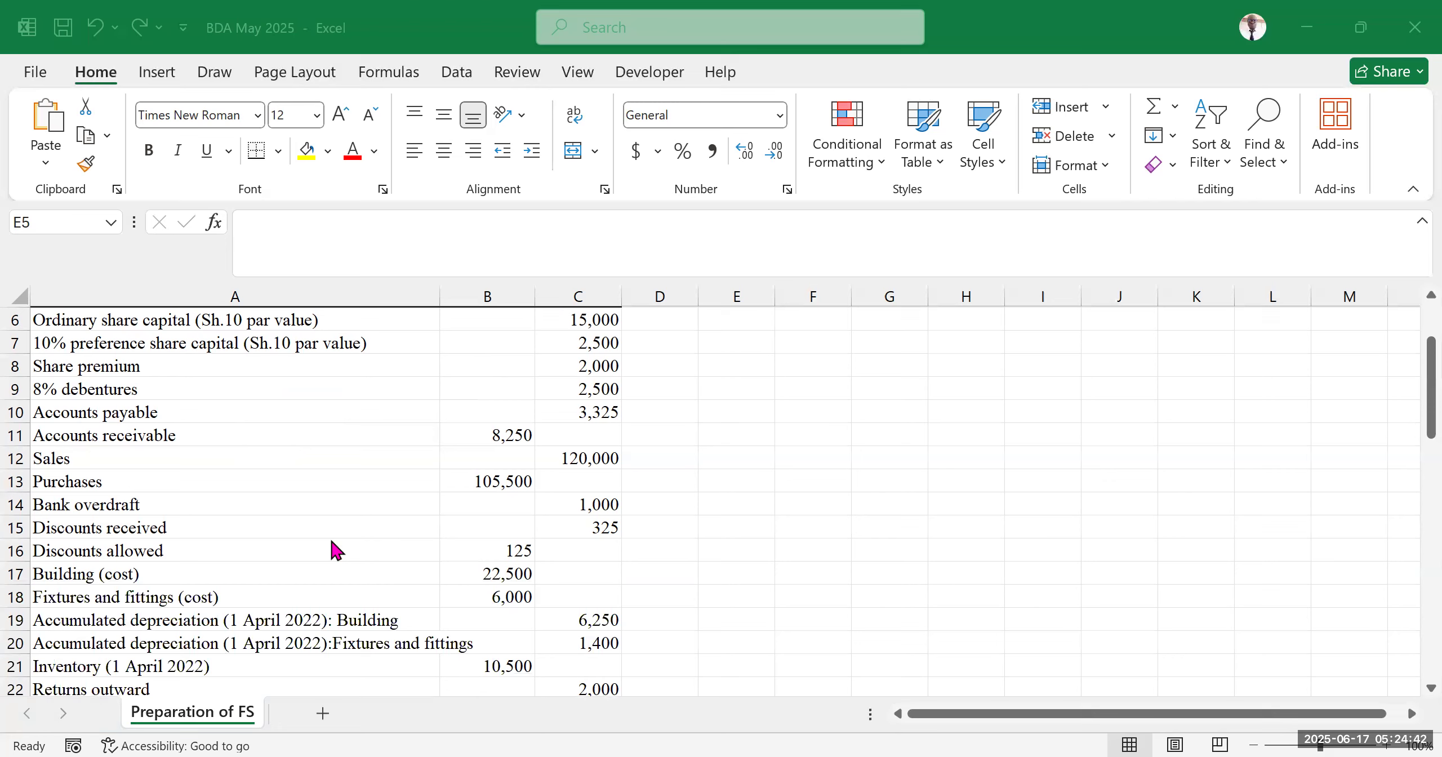
scroll(198, 536, "down", 2)
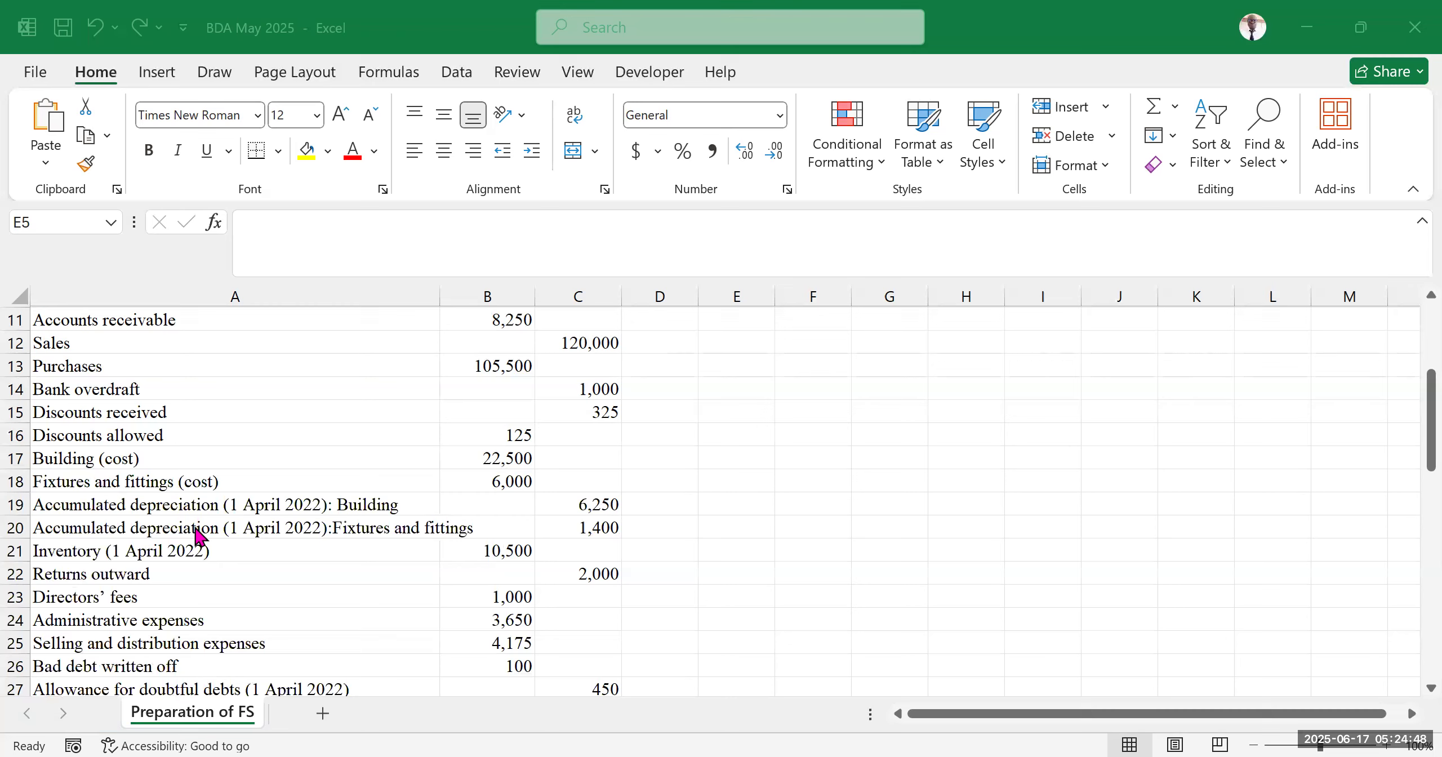
left_click(118, 461)
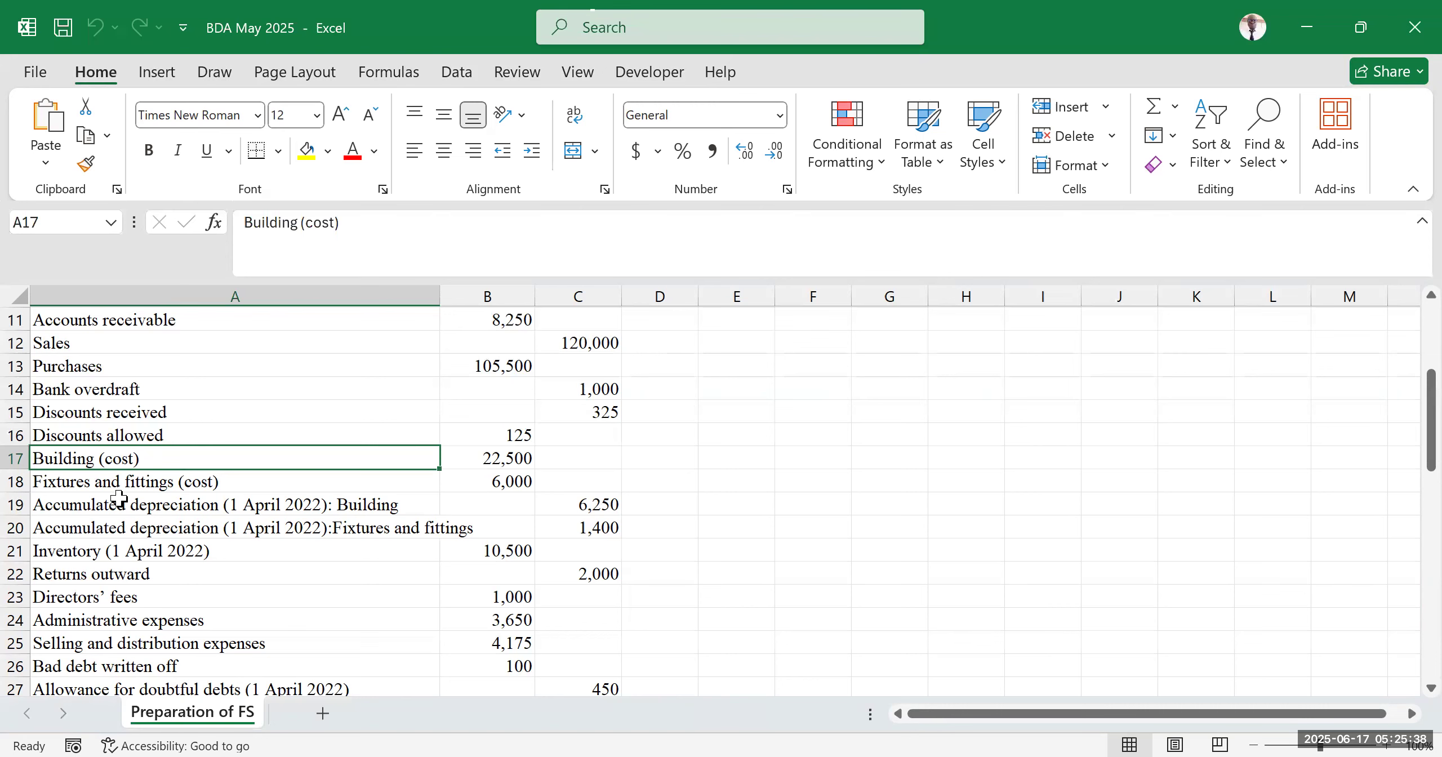
scroll(222, 495, "down", 2)
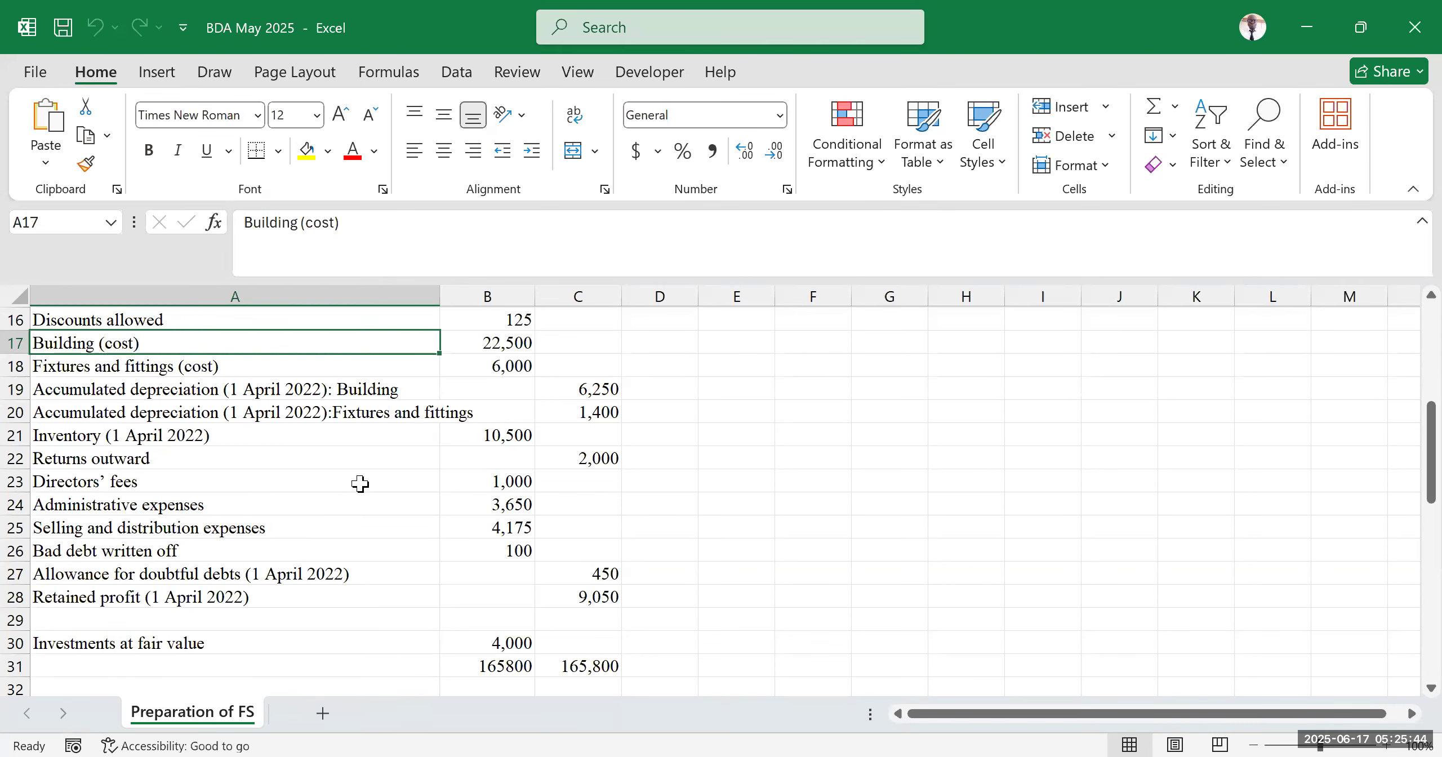
scroll(361, 484, "up", 5)
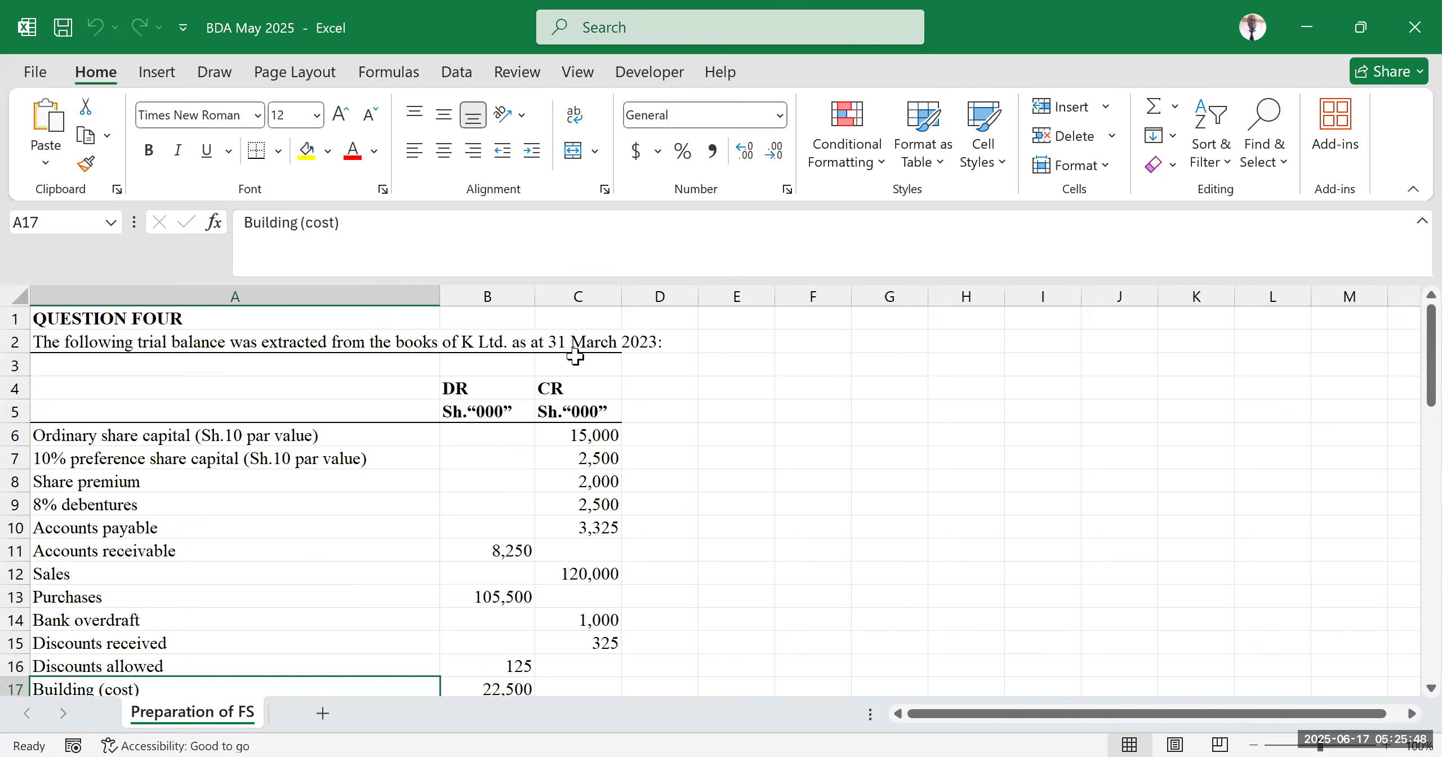
scroll(477, 485, "down", 3)
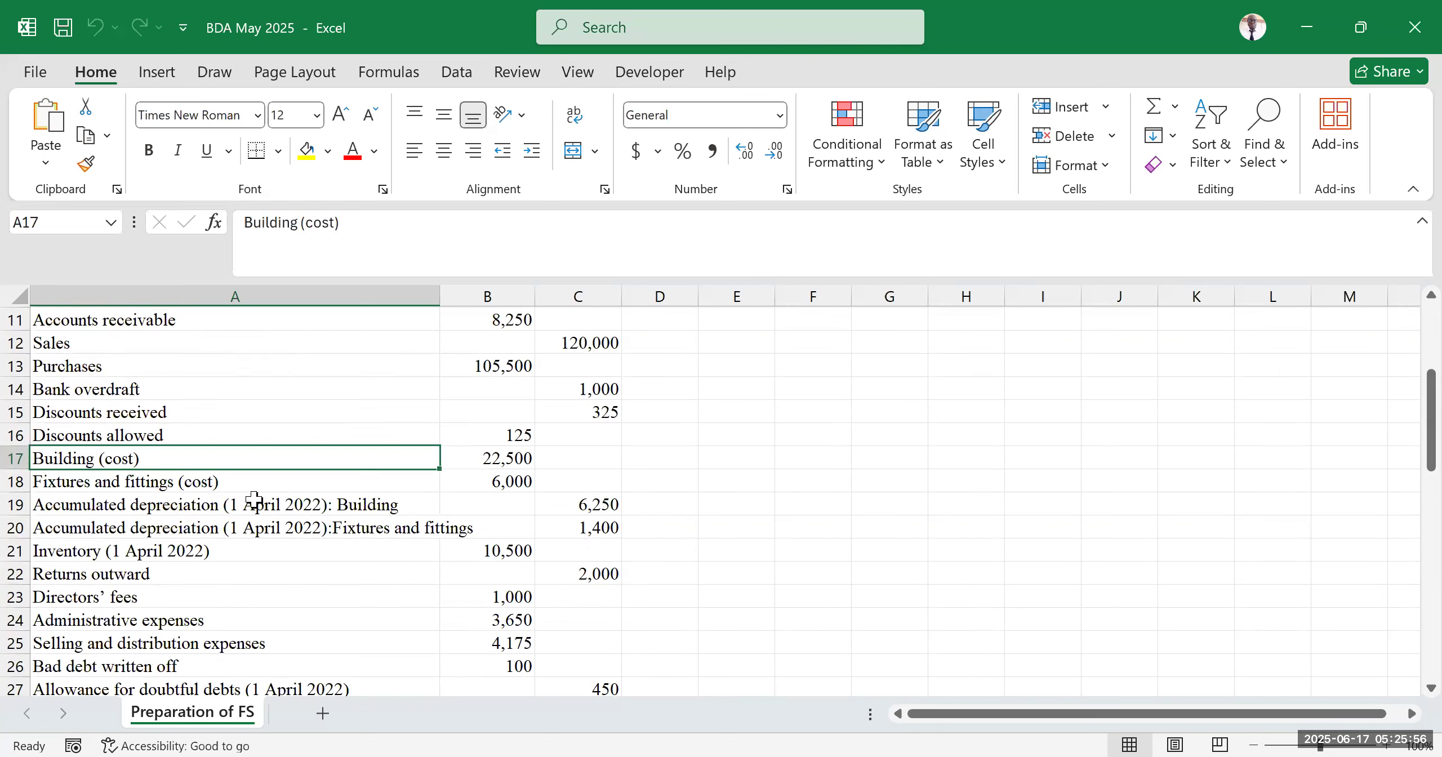
scroll(361, 476, "up", 3)
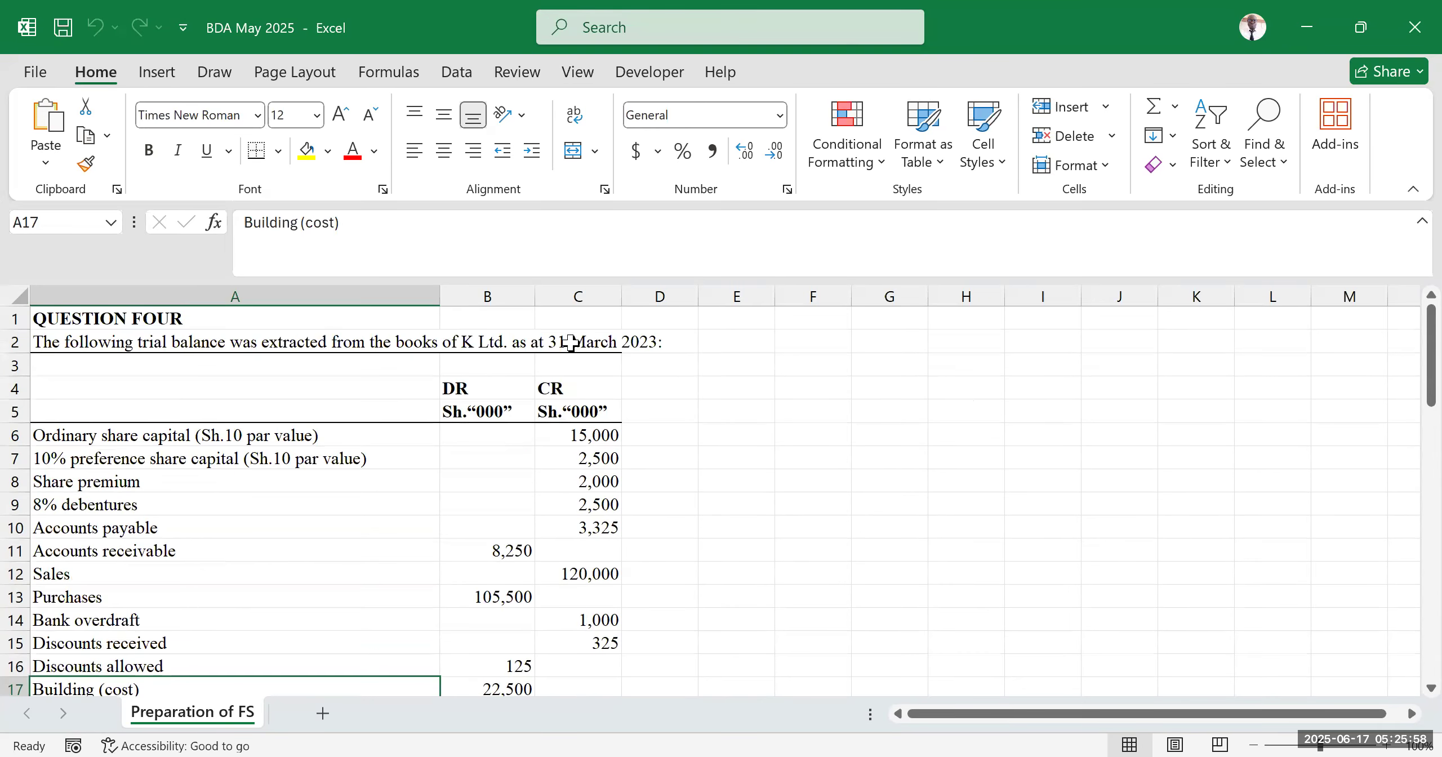
scroll(460, 505, "down", 2)
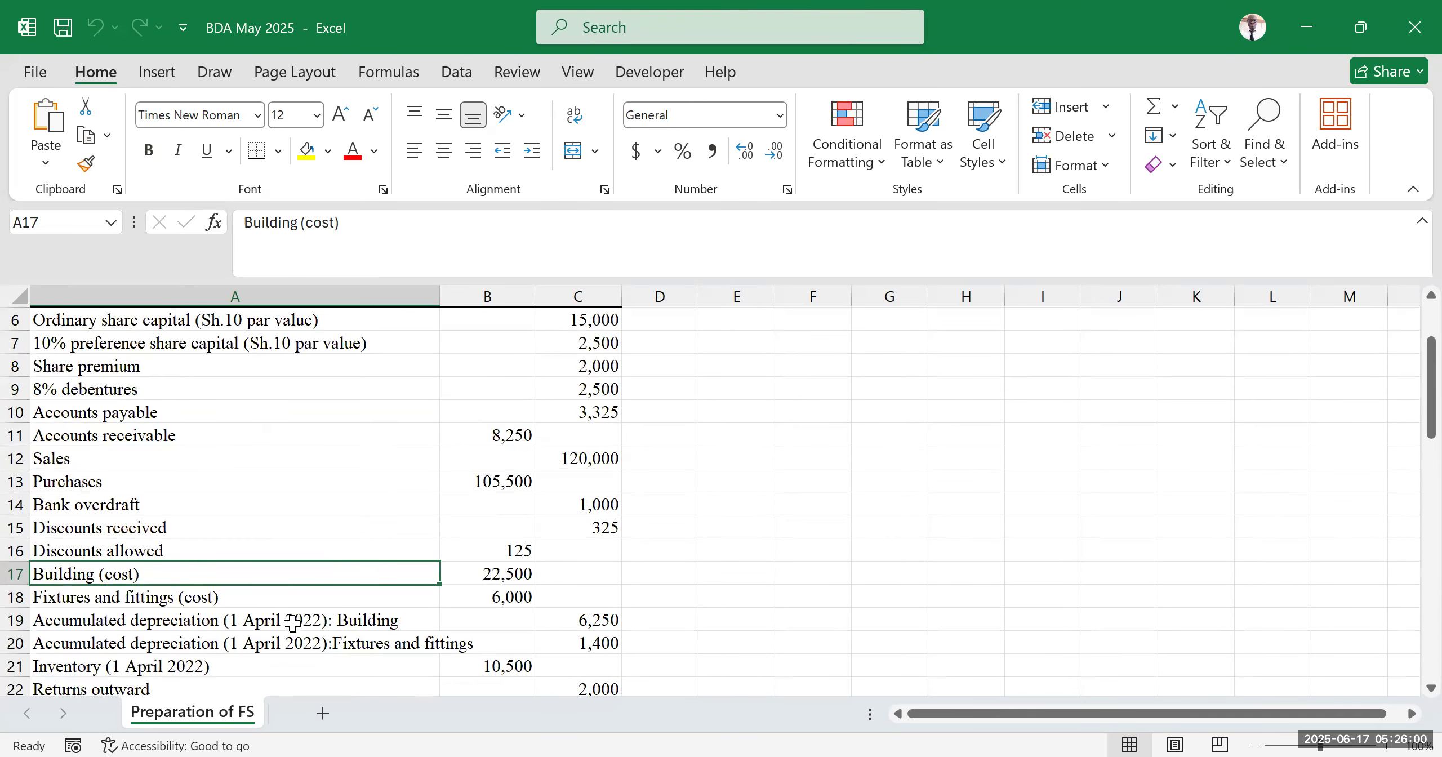
Examine the accumulated depreciation, inventory, directors' fees and expense rows of the trial balance
left_click(309, 619)
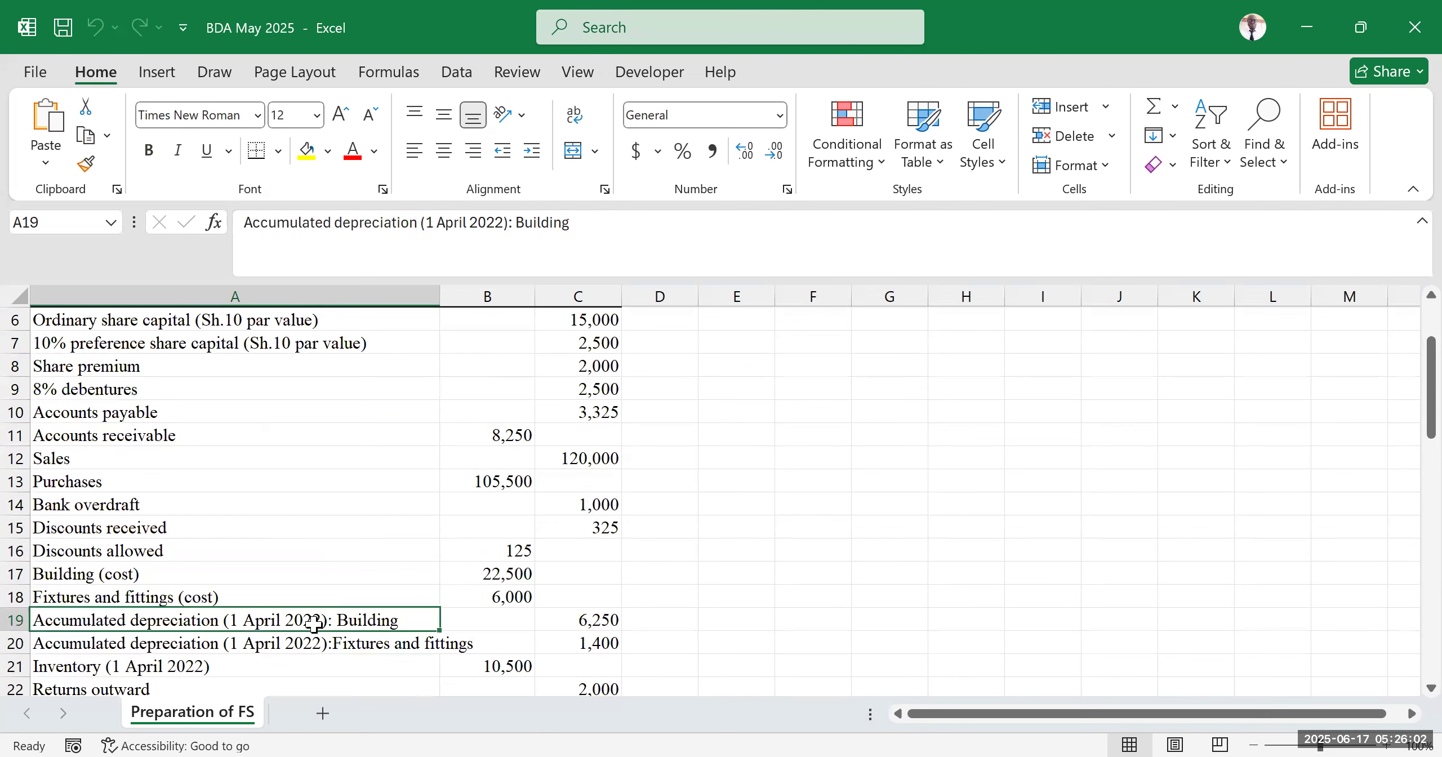
scroll(394, 563, "up", 2)
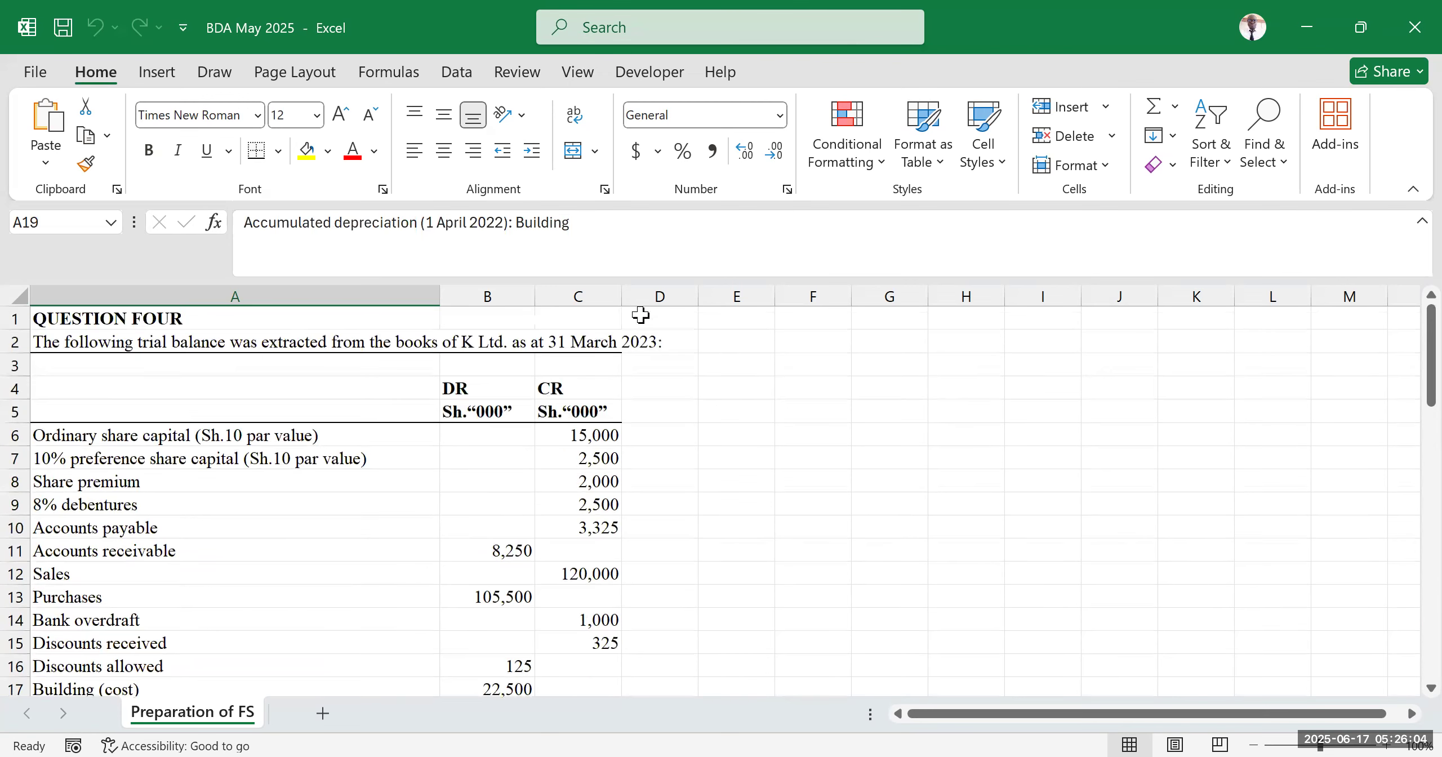
scroll(366, 507, "down", 1)
scroll(351, 535, "down", 4)
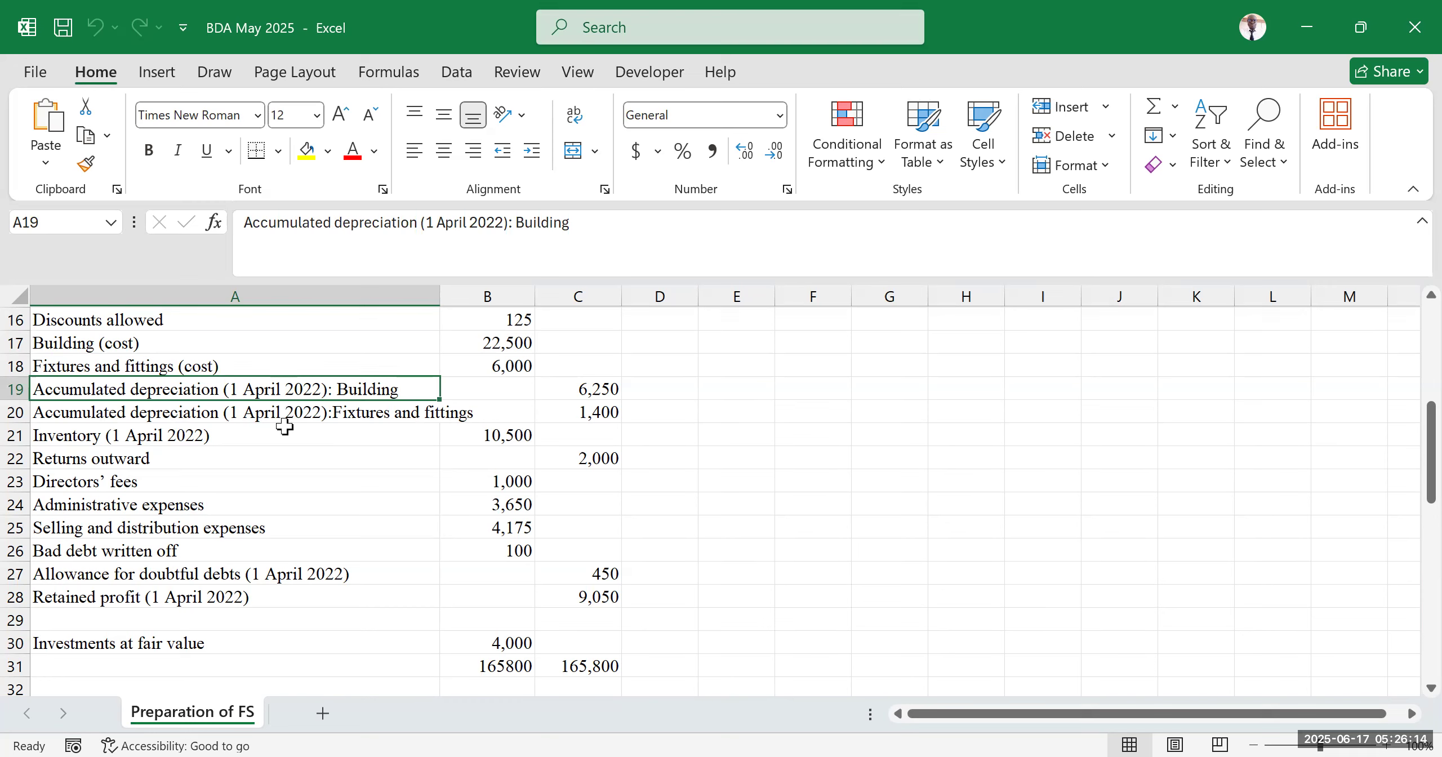
left_click(588, 414)
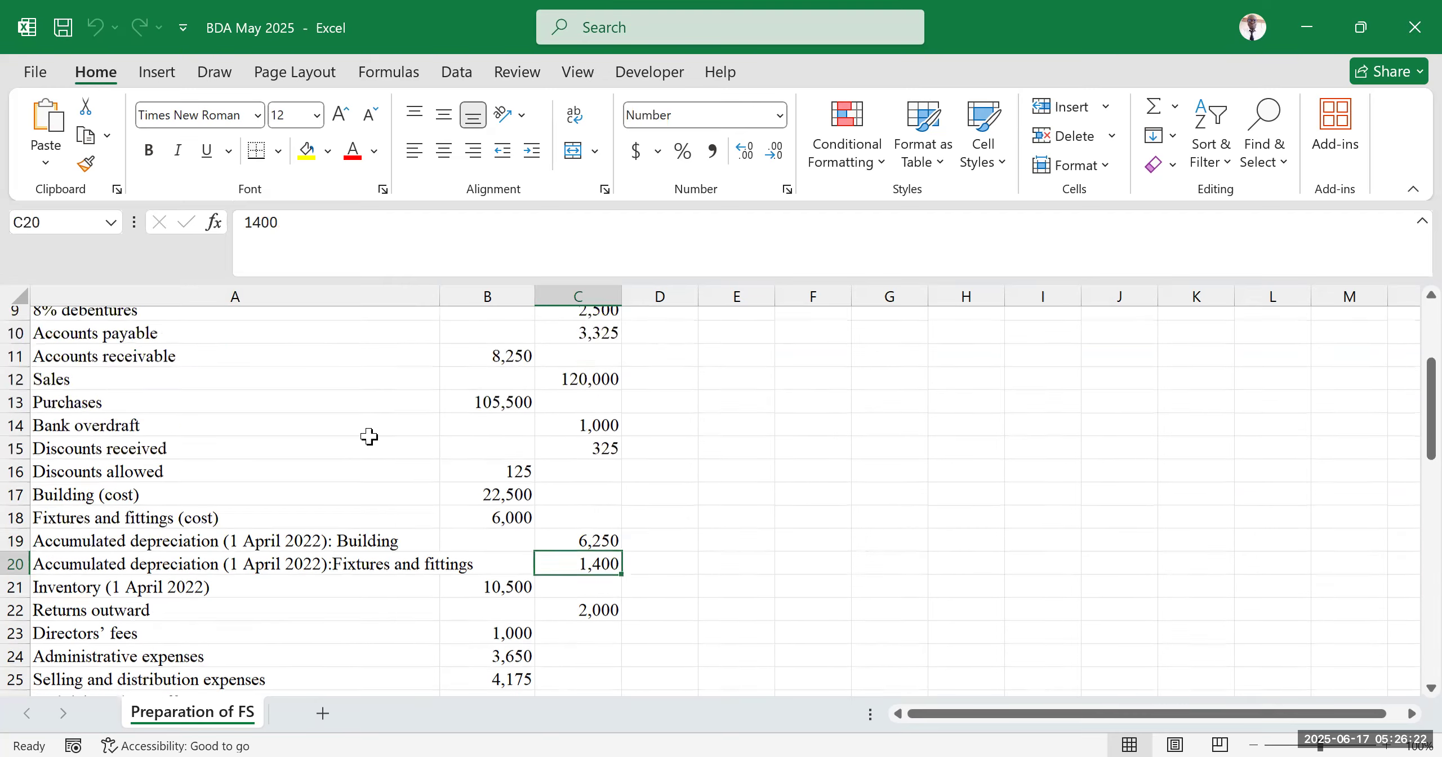
scroll(370, 435, "up", 5)
scroll(366, 433, "down", 3)
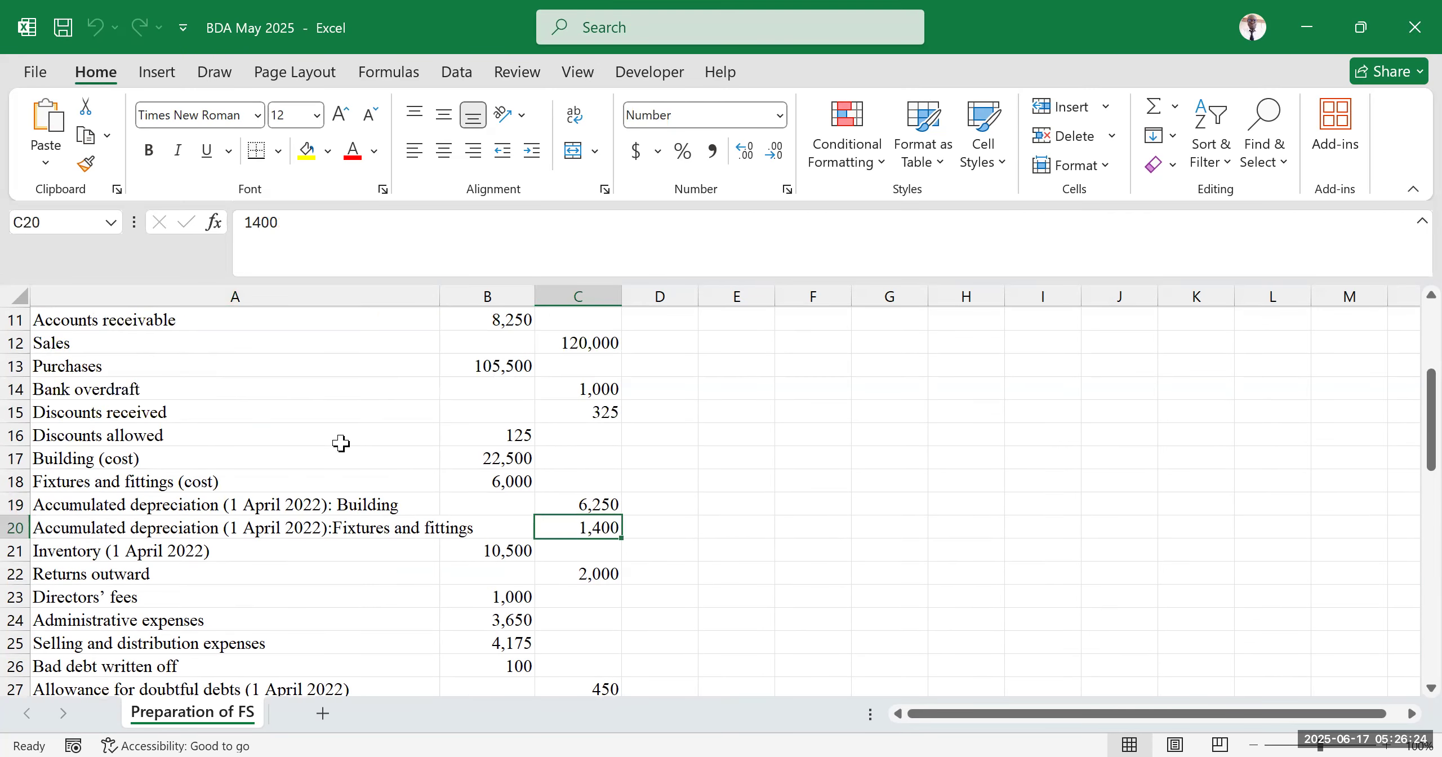
scroll(117, 529, "down", 2)
left_click_drag(127, 434, 544, 431)
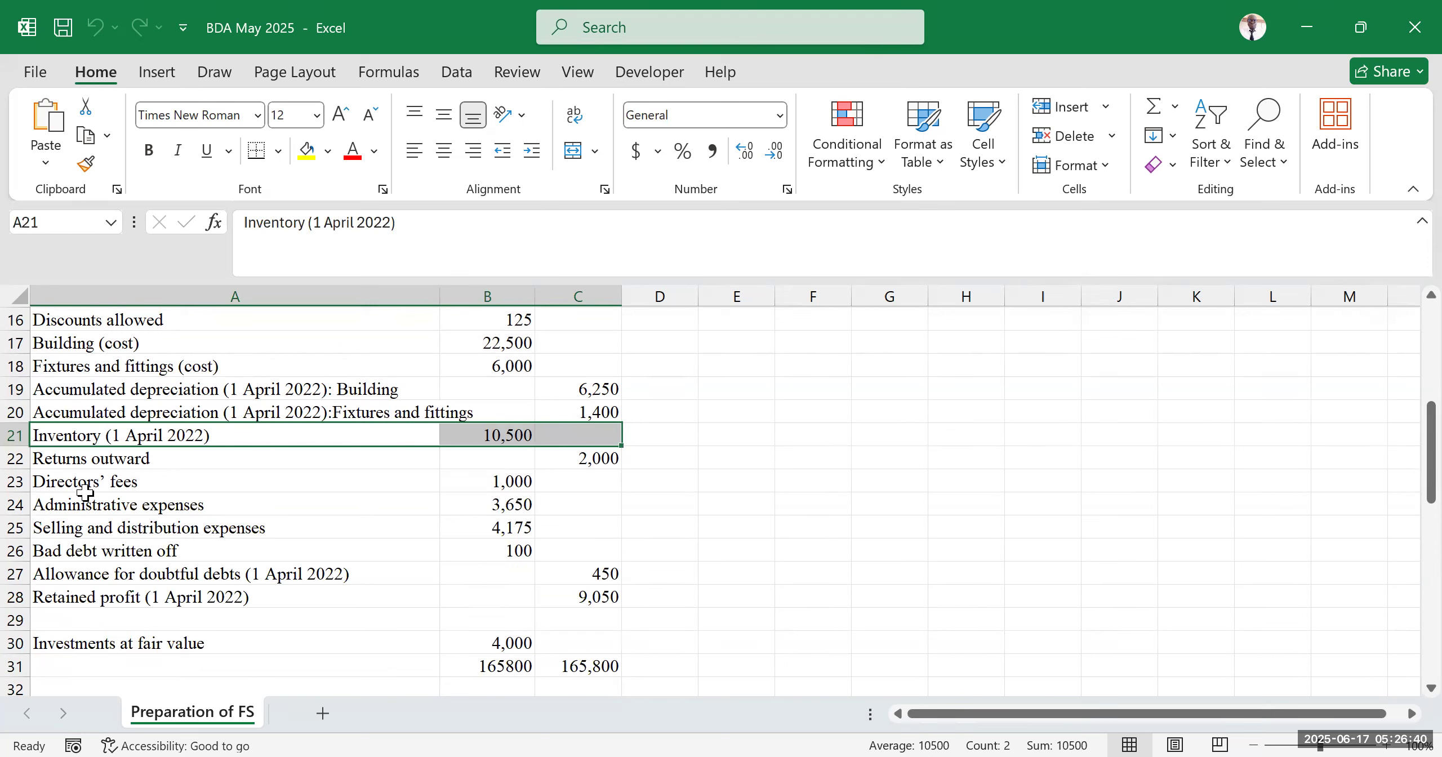
left_click(94, 478)
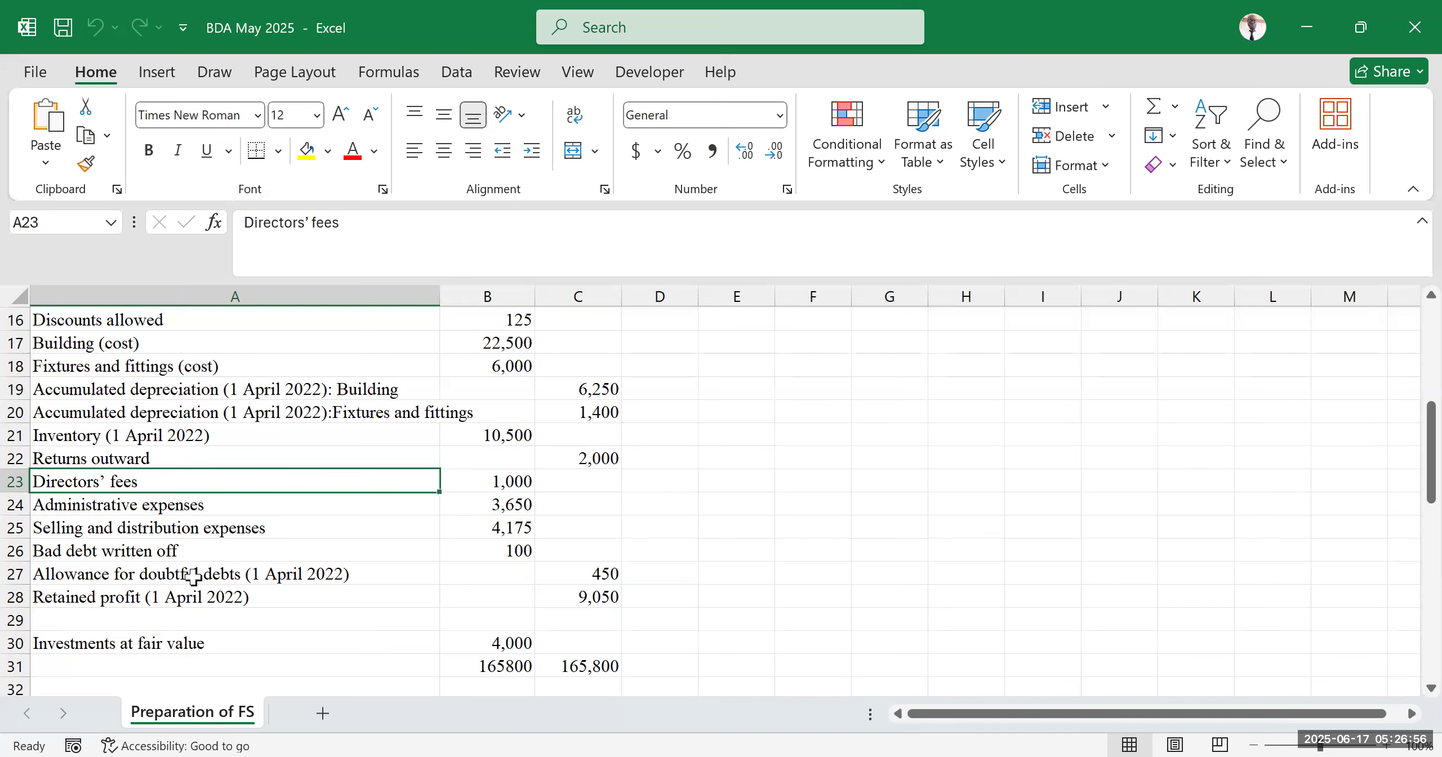
scroll(234, 597, "down", 2)
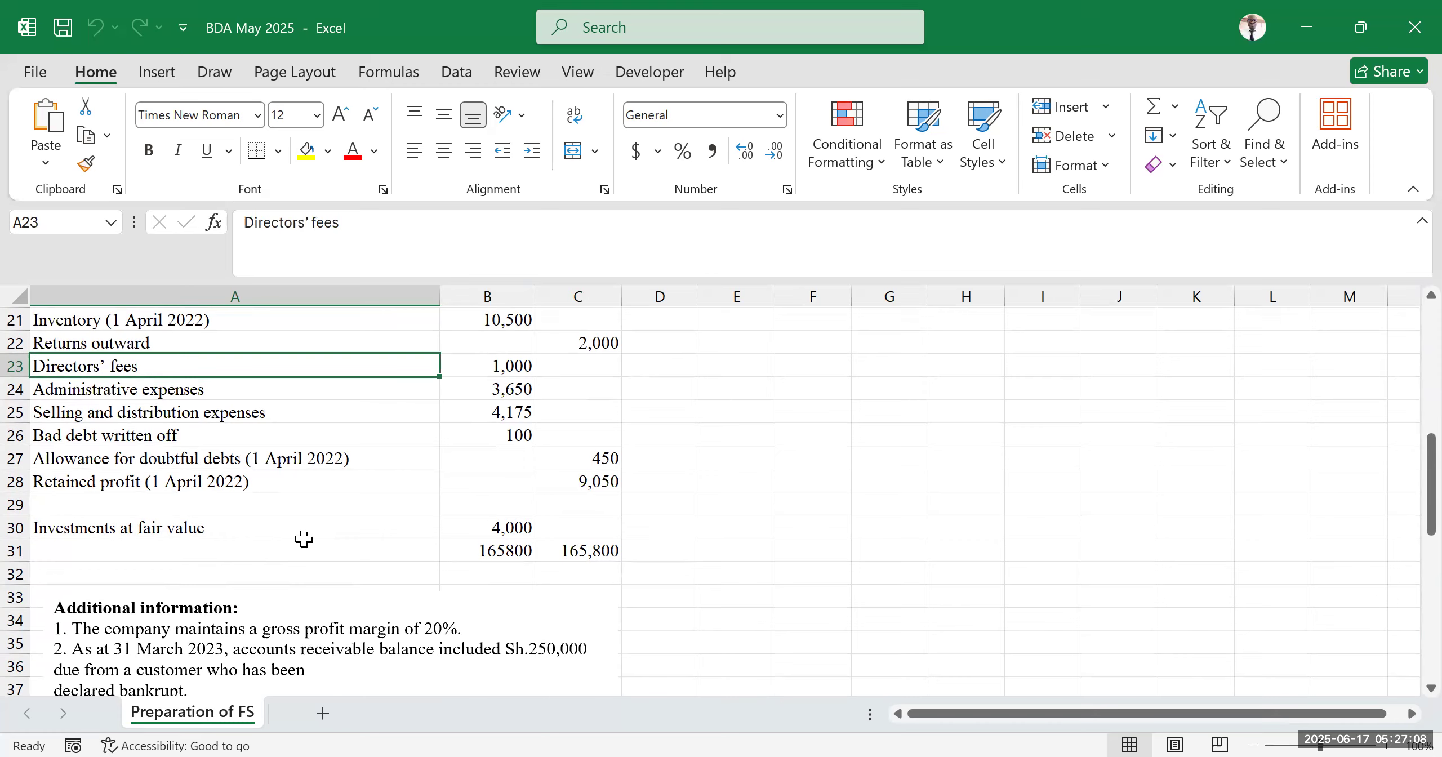
Read the start of the additional information and compare it with the accounts receivable row
scroll(309, 360, "down", 3)
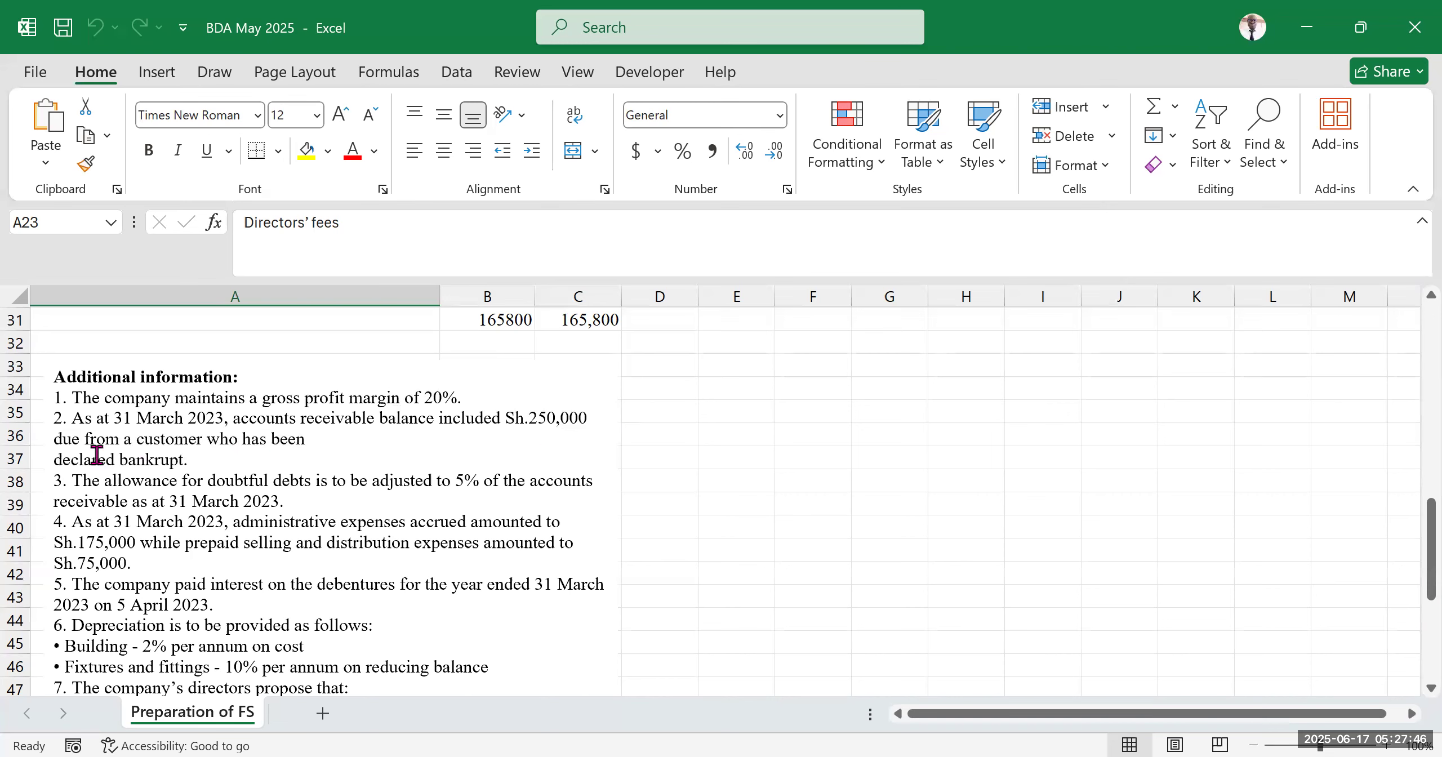
scroll(405, 456, "up", 10)
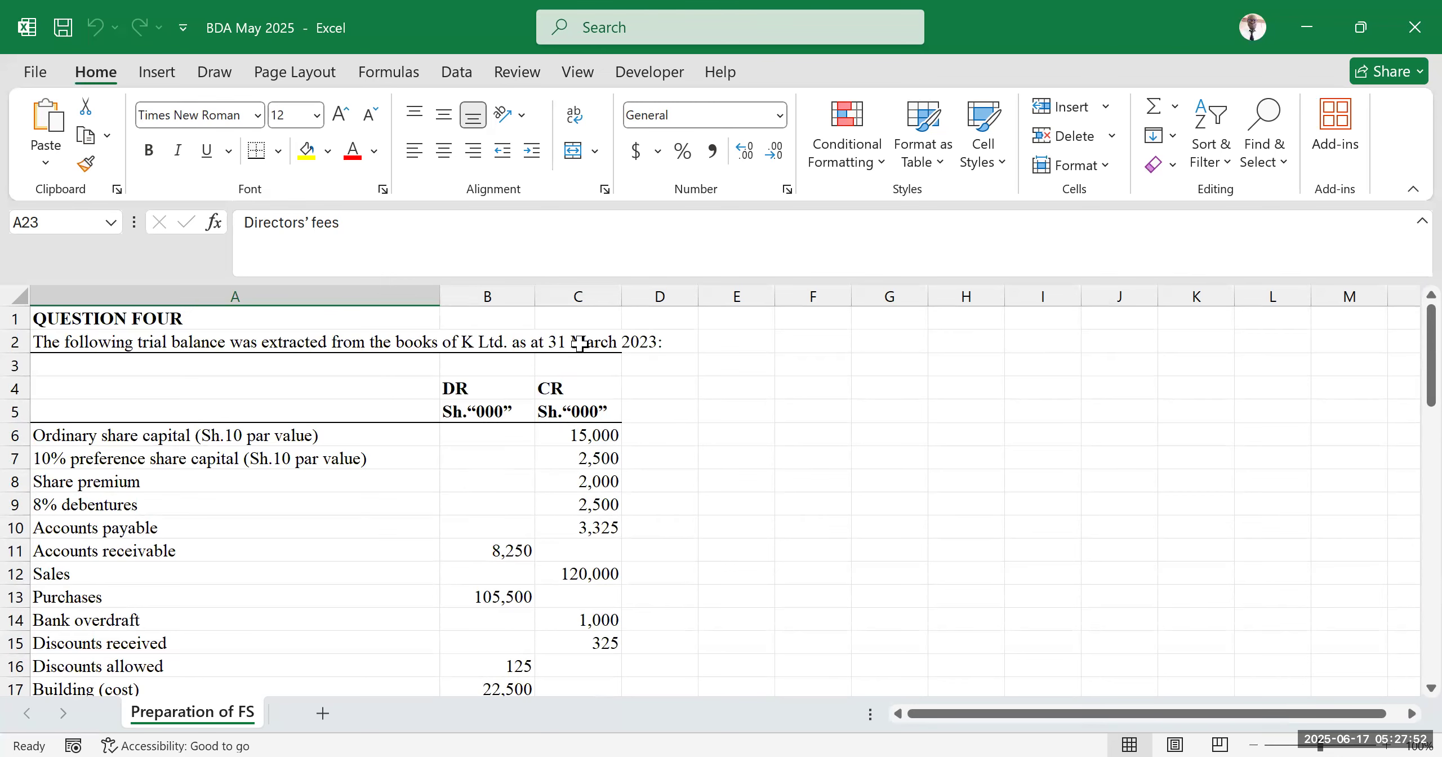
scroll(445, 514, "down", 2)
scroll(456, 388, "up", 2)
scroll(541, 473, "down", 8)
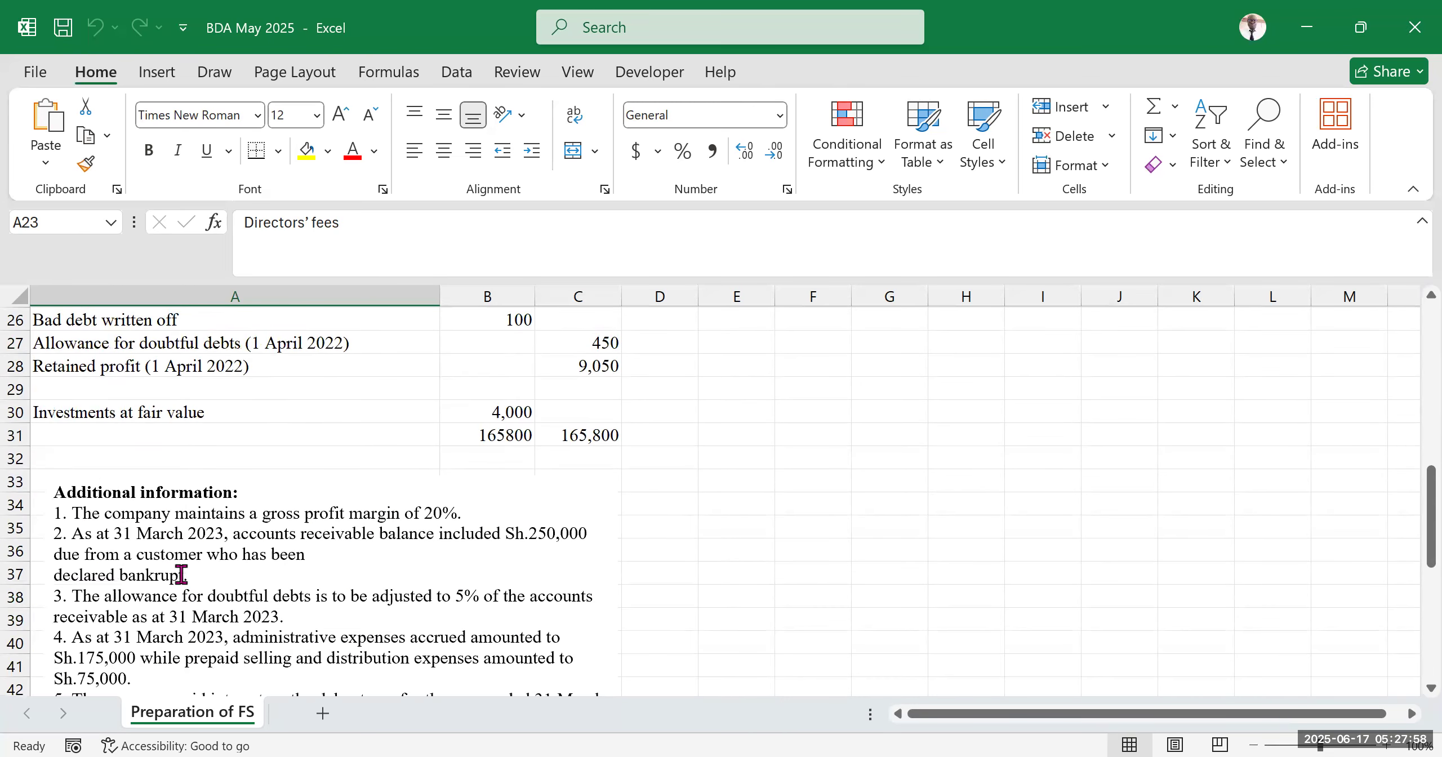
scroll(576, 435, "up", 7)
left_click(207, 476)
left_click(194, 429)
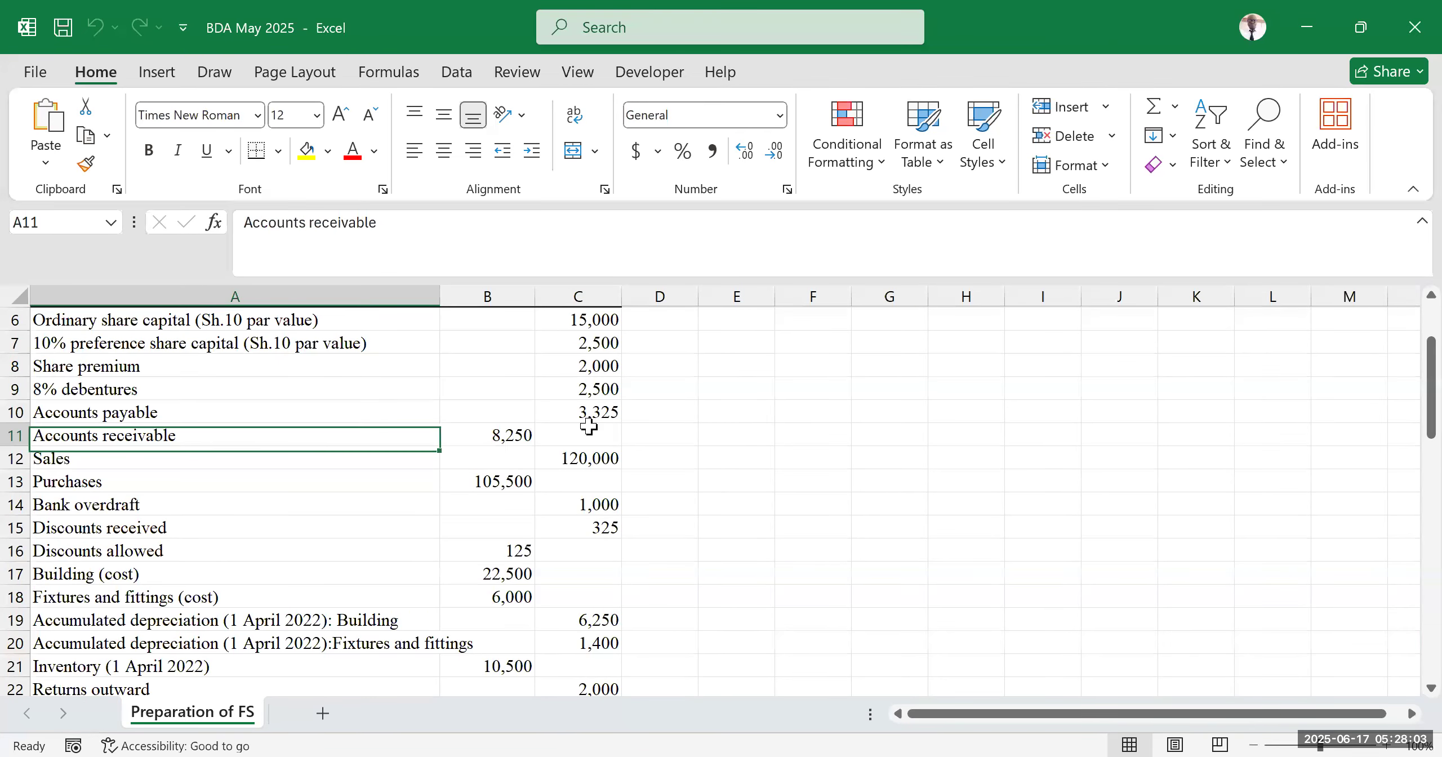
left_click(589, 429, "shift")
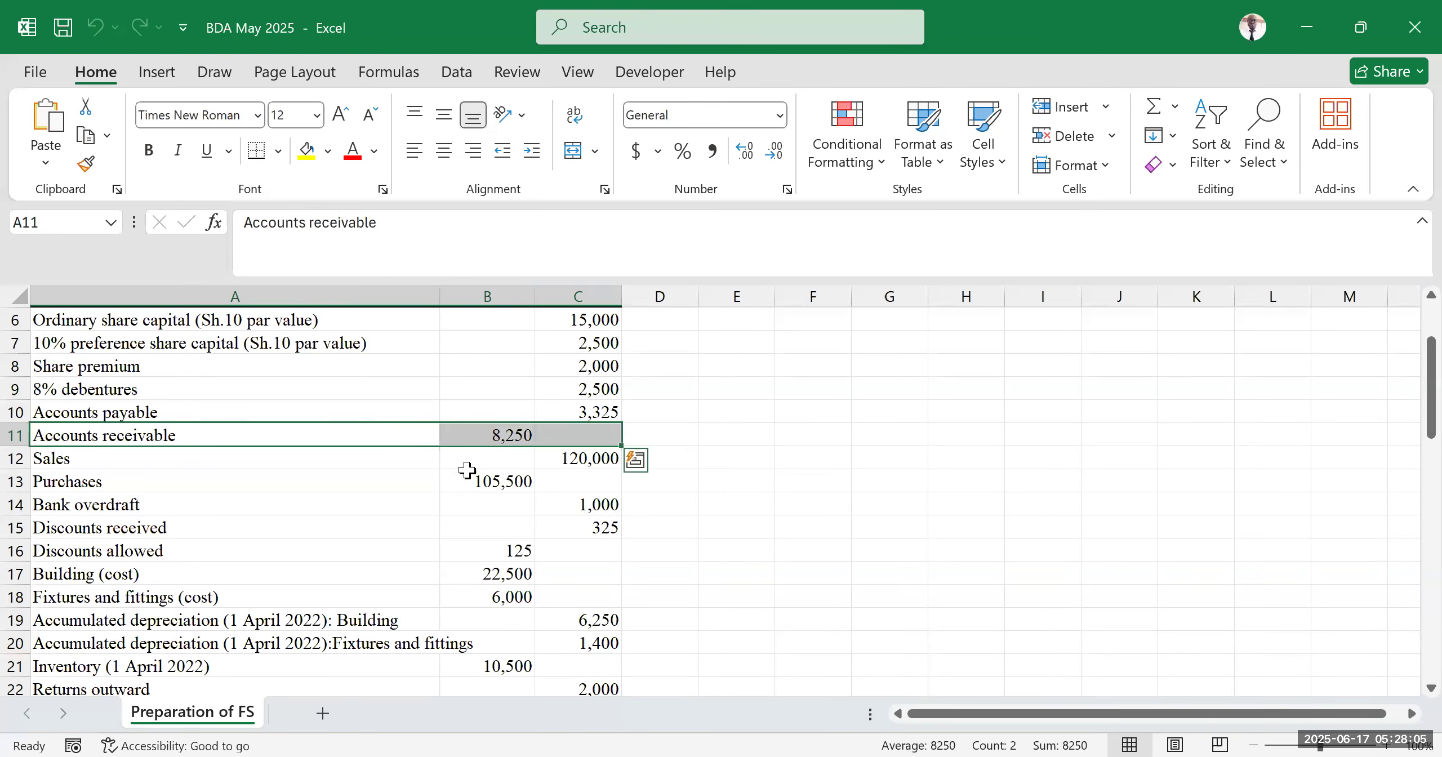
scroll(434, 479, "down", 10)
scroll(388, 484, "up", 3)
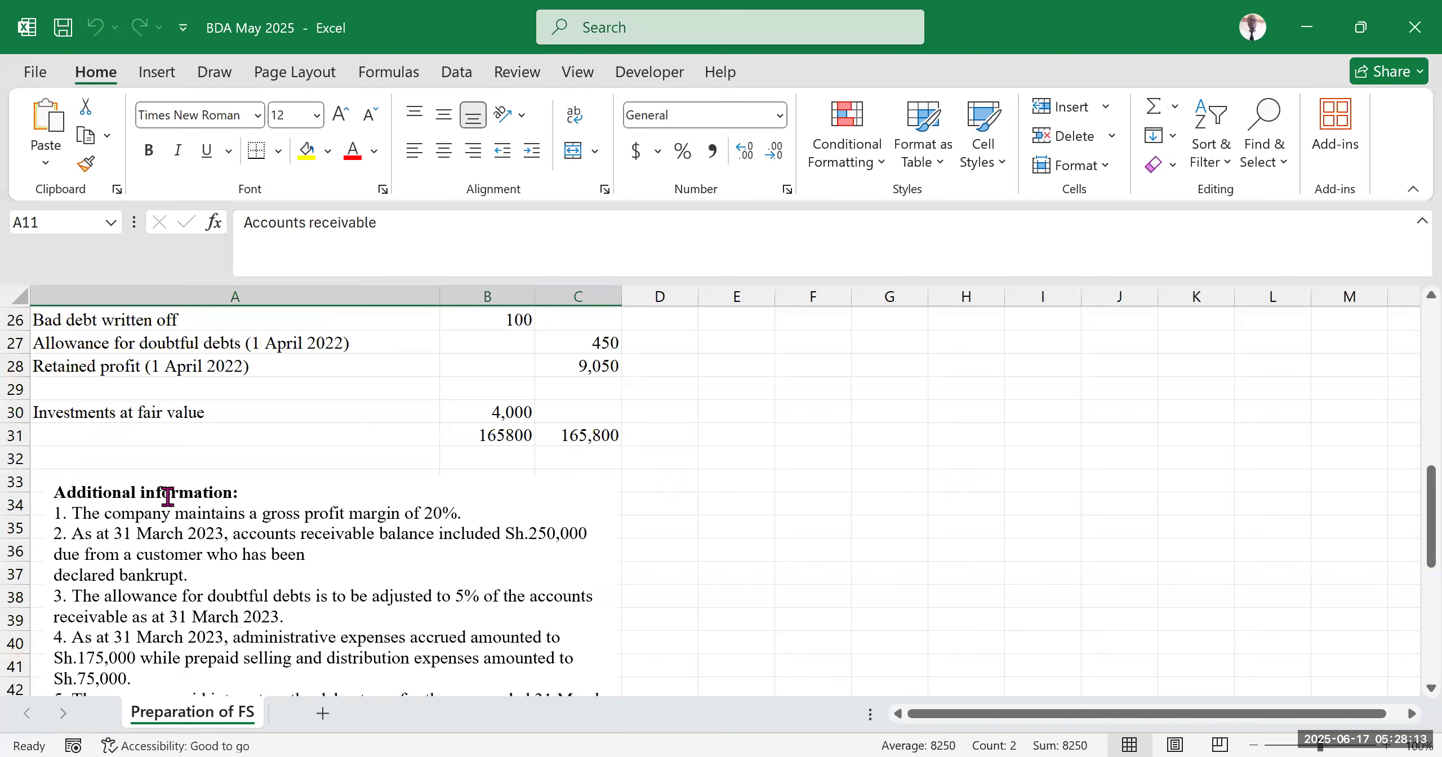
Study the notes on the bankrupt customer, accrued and prepaid expenses, and debenture interest paid
left_click(120, 575)
left_click_drag(47, 570, 178, 573)
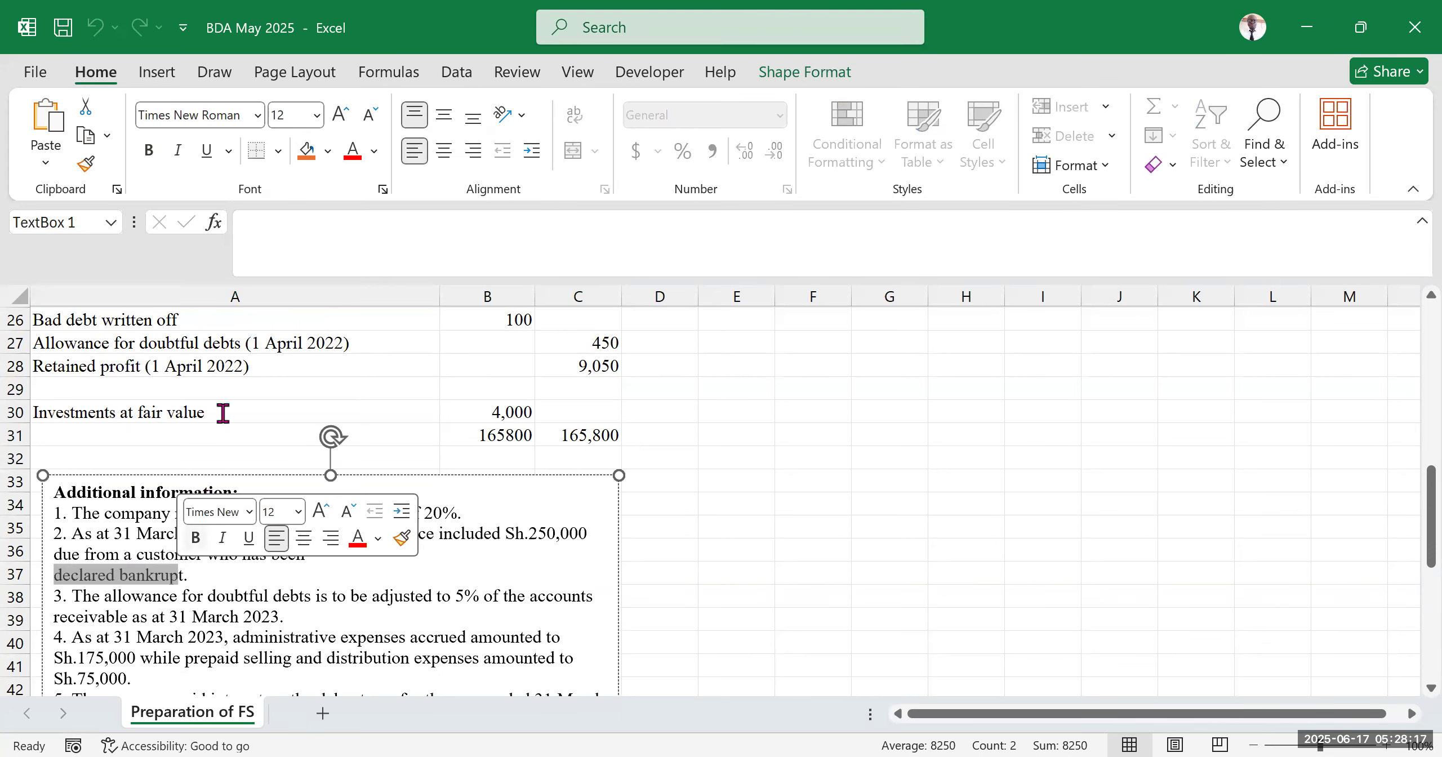
scroll(631, 490, "down", 2)
left_click(662, 478)
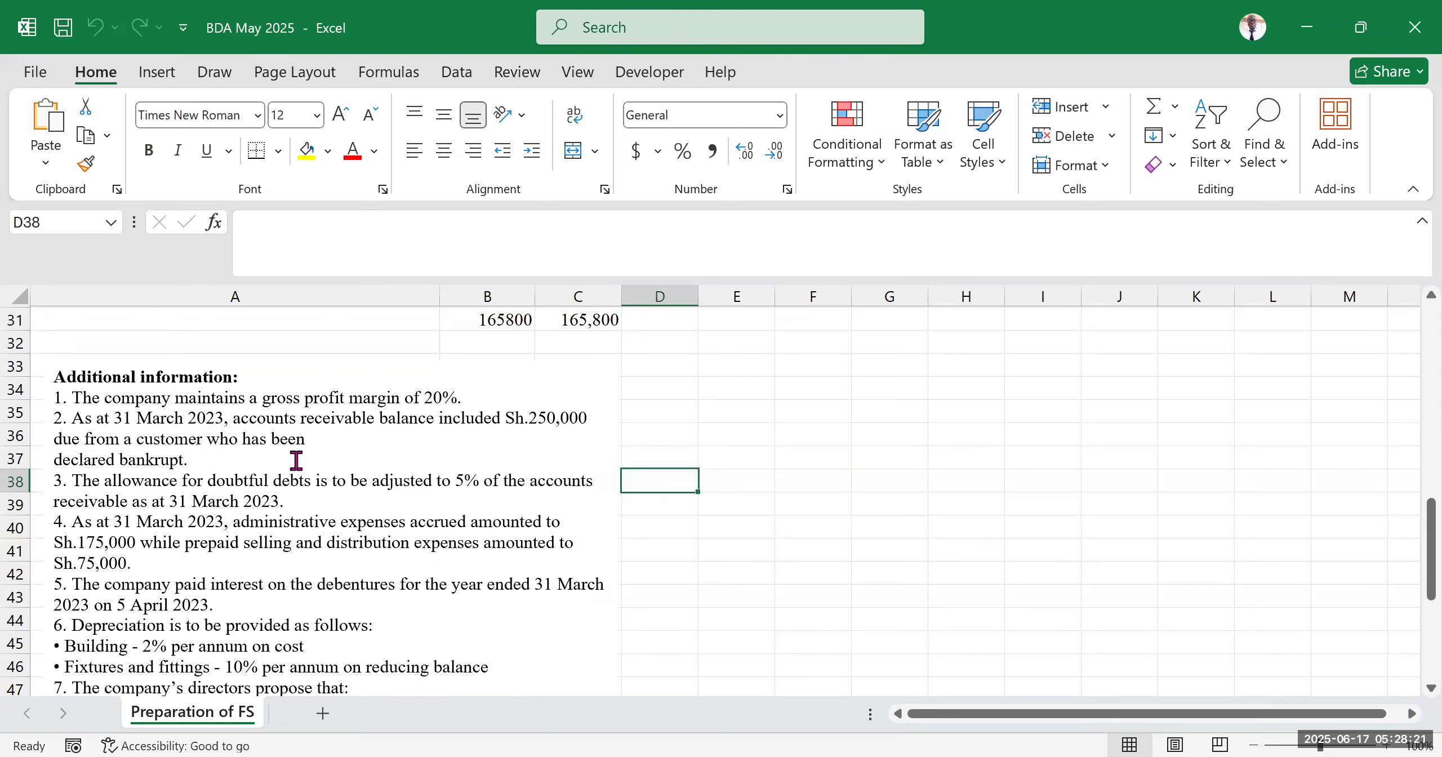
scroll(218, 490, "down", 2)
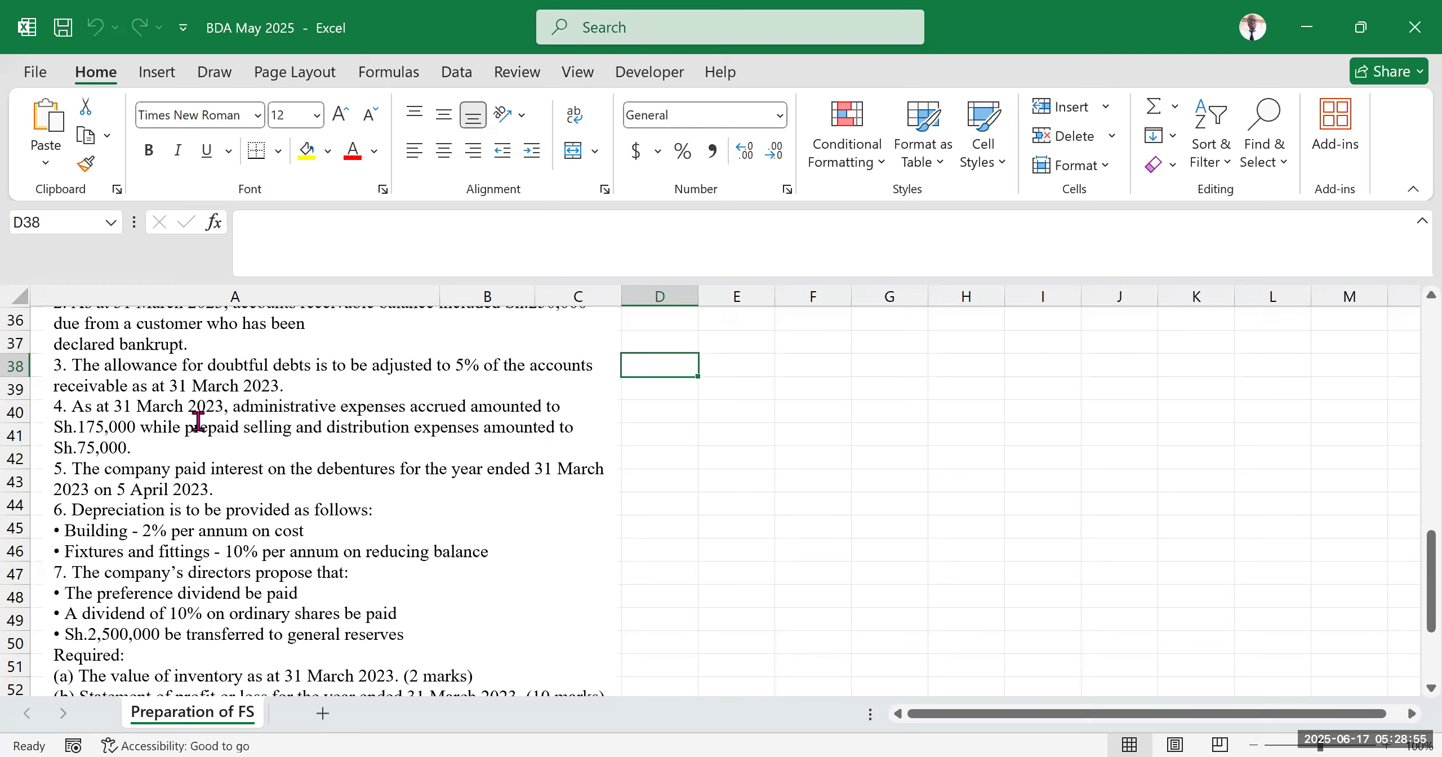
left_click_drag(182, 433, 241, 429)
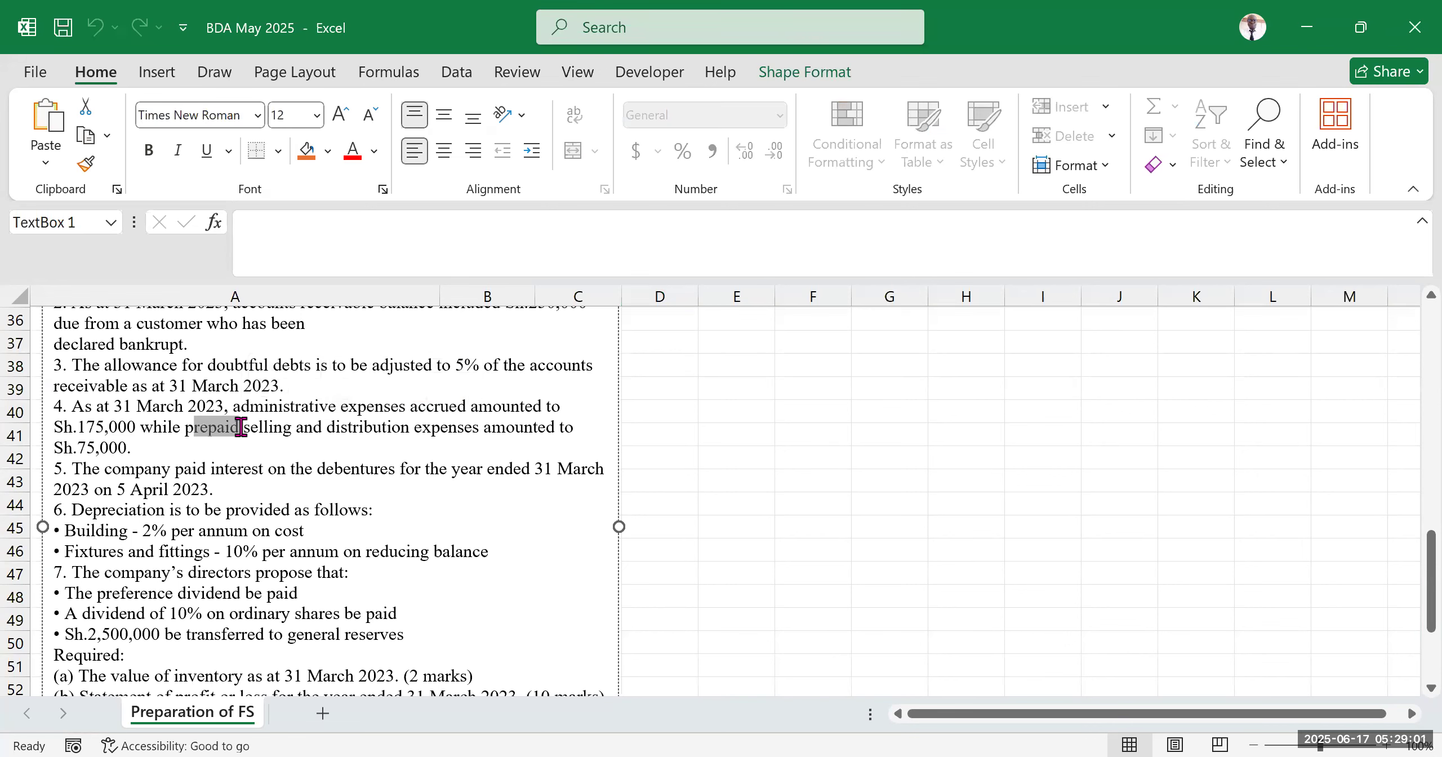
left_click_drag(418, 404, 473, 403)
left_click(414, 403)
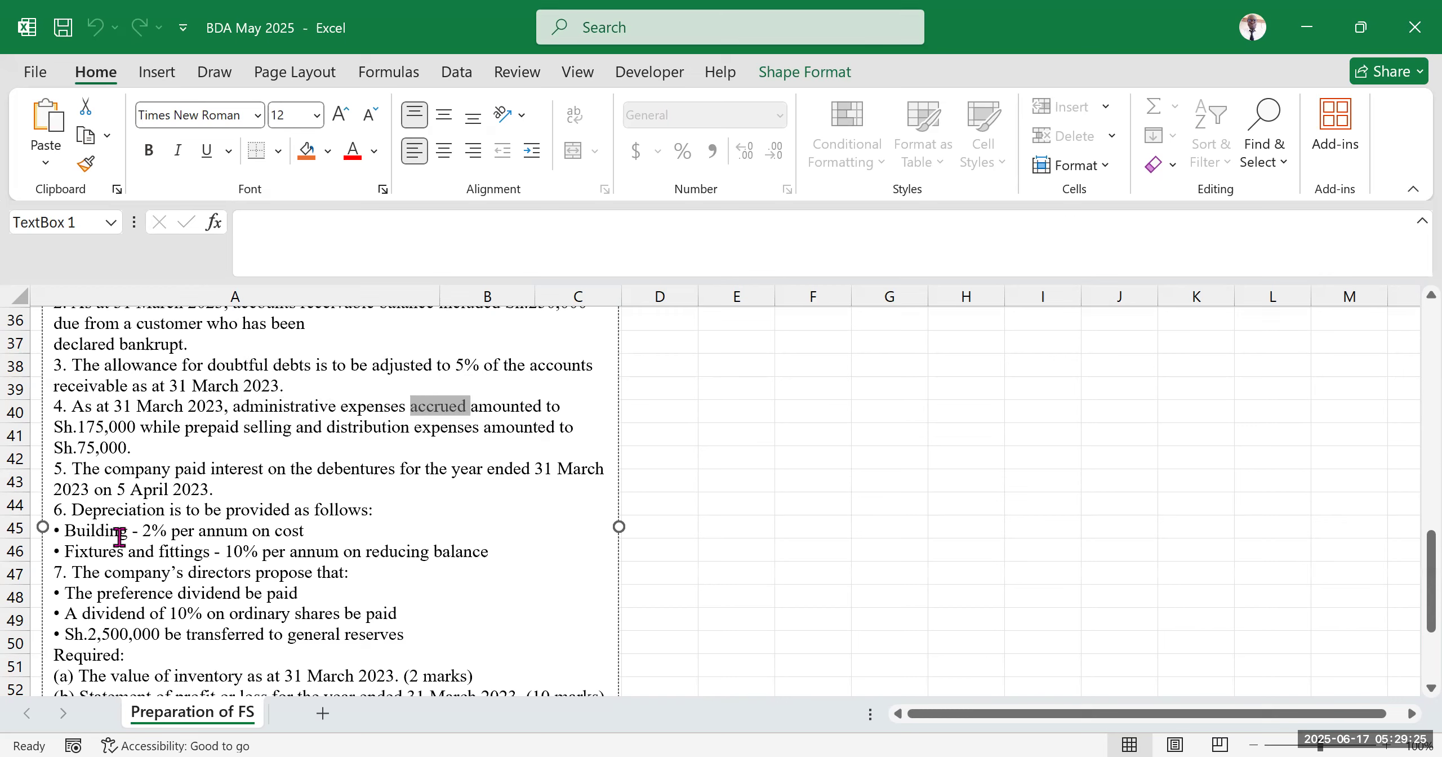
double_click(189, 468)
left_click_drag(232, 462, 233, 462)
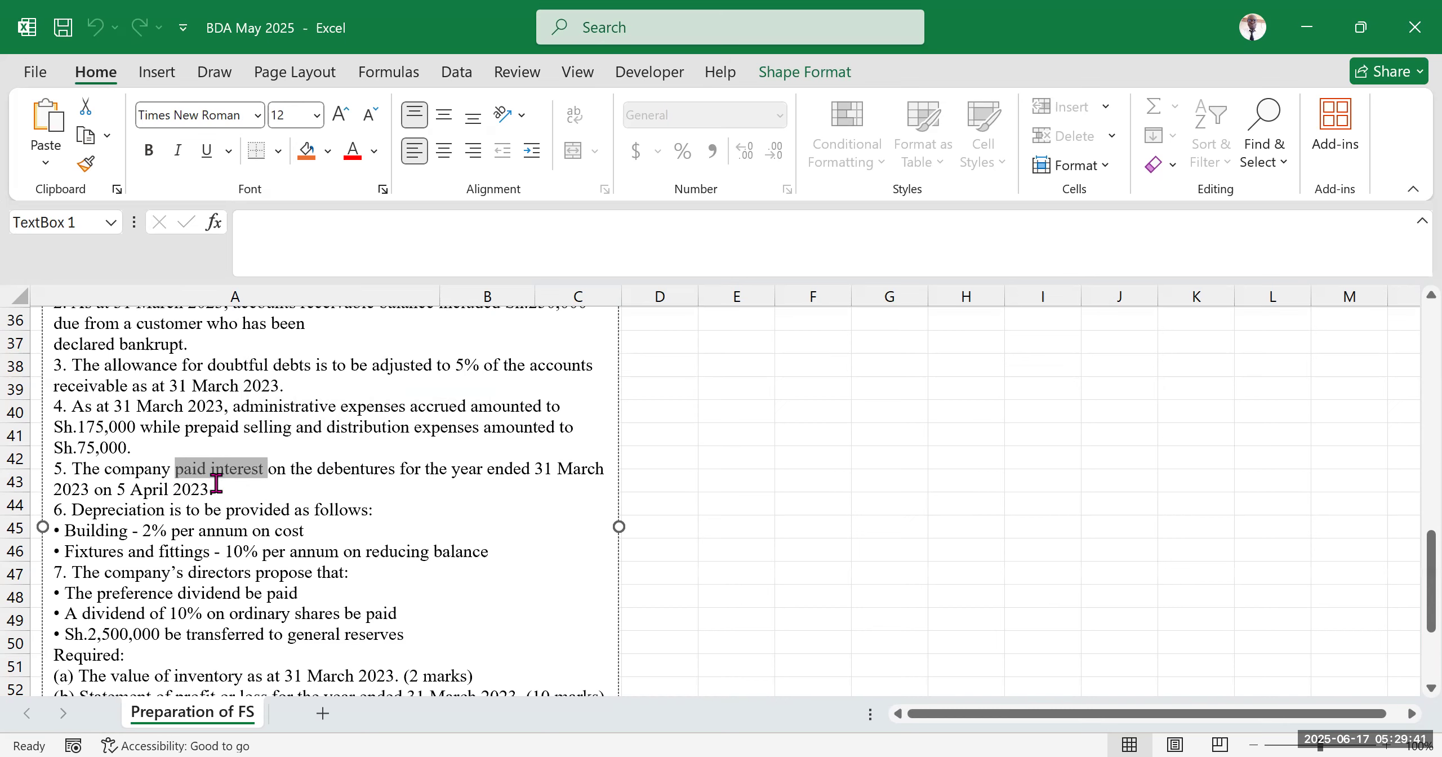
Read the depreciation rates, directors' proposals and required statements, then return to the trial balance
scroll(220, 478, "down", 2)
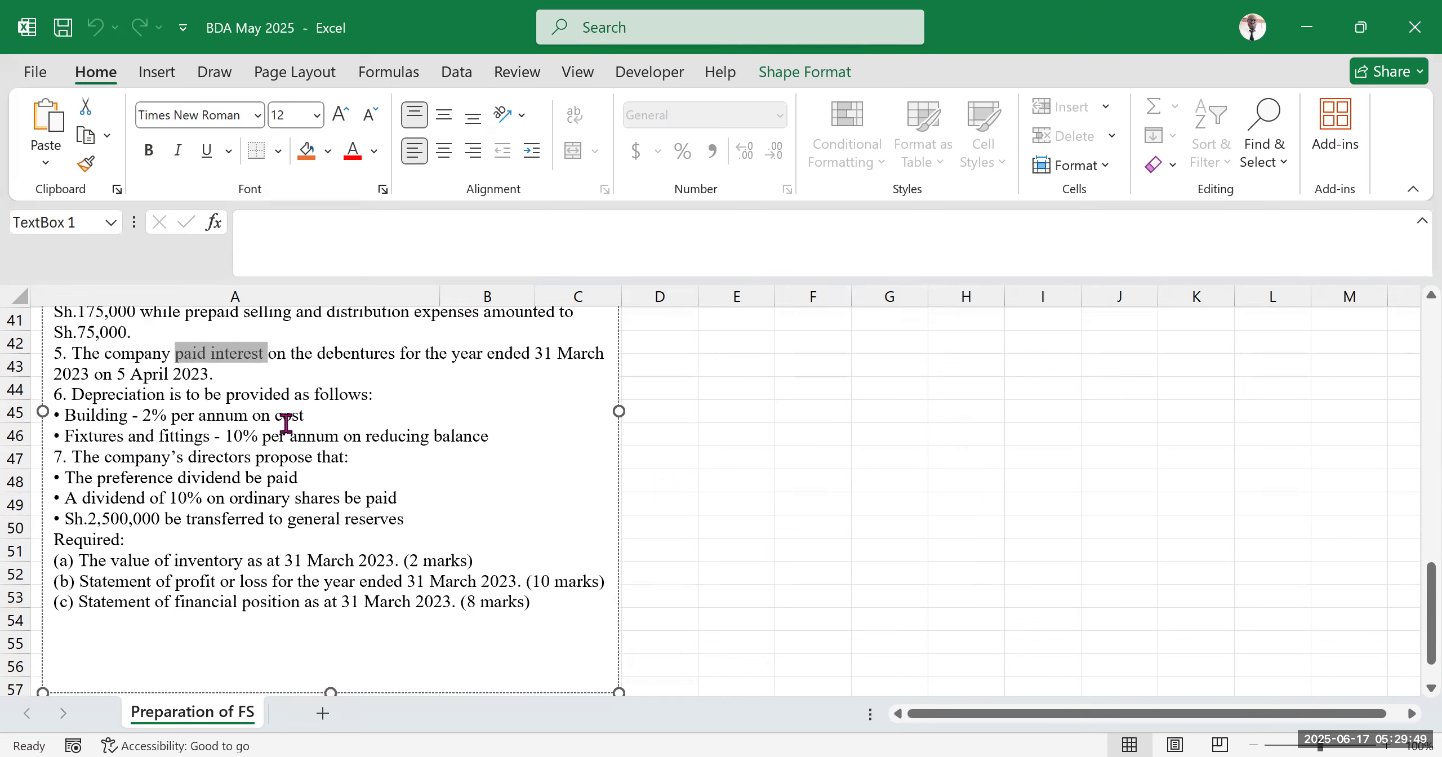
left_click(332, 416)
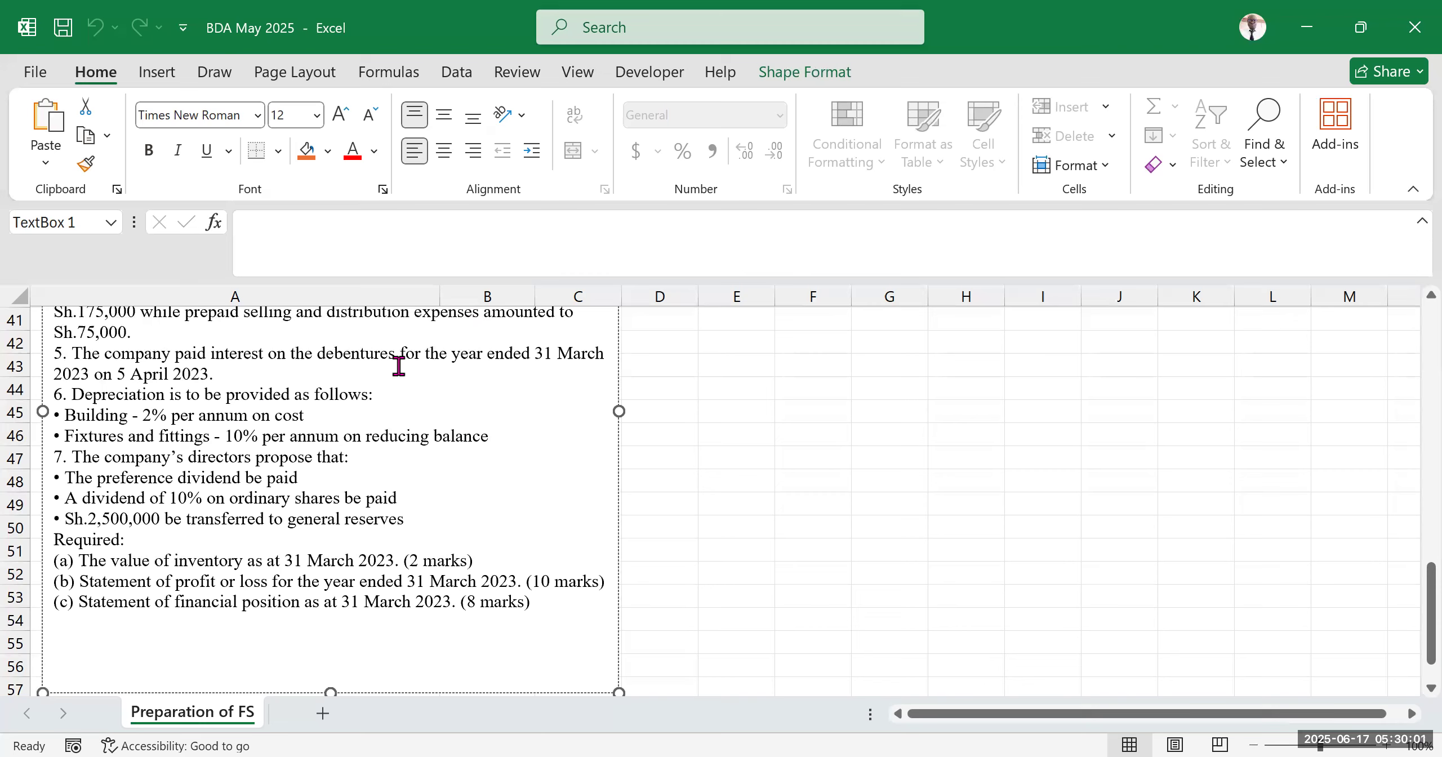
left_click_drag(337, 416, 171, 428)
left_click(344, 436)
double_click(370, 435)
left_click_drag(452, 435, 467, 425)
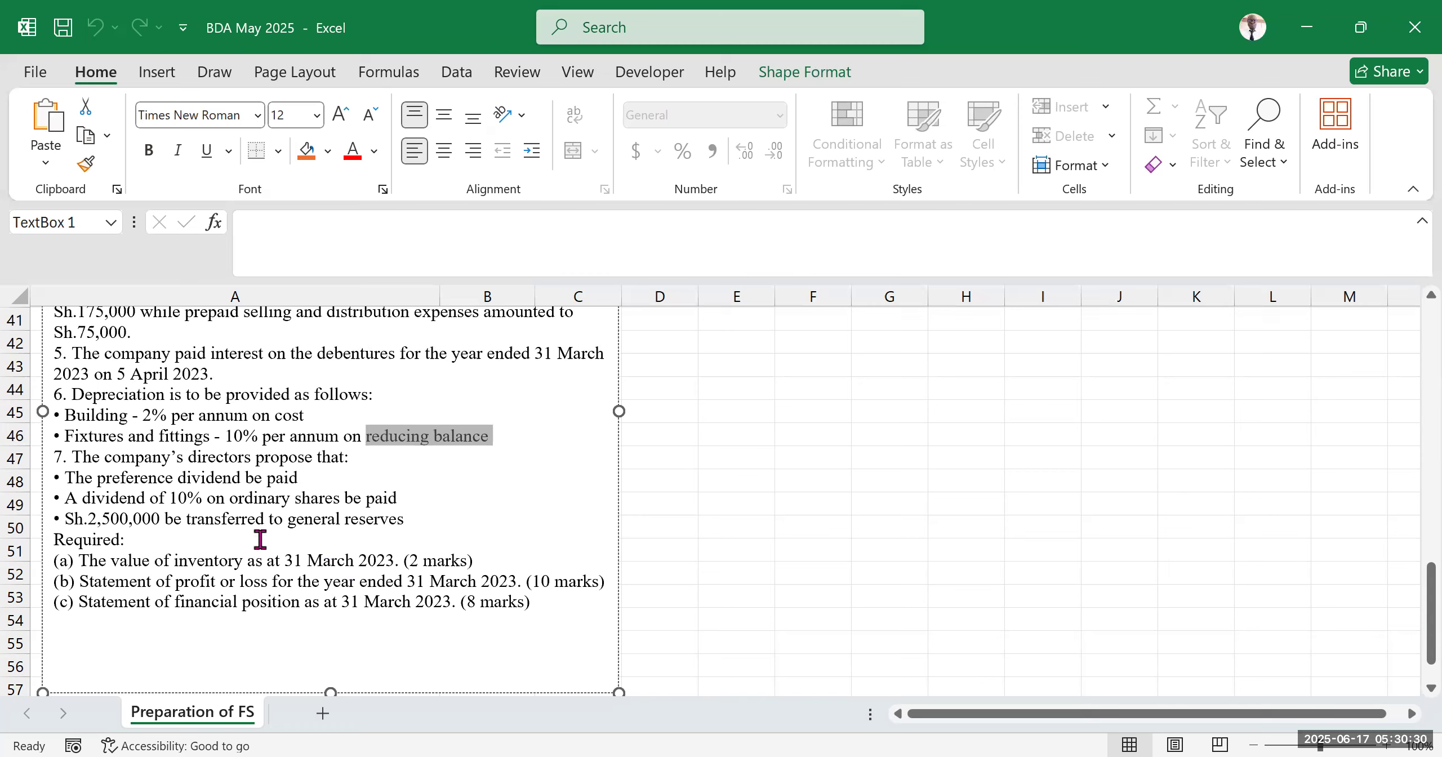
left_click_drag(61, 455, 442, 511)
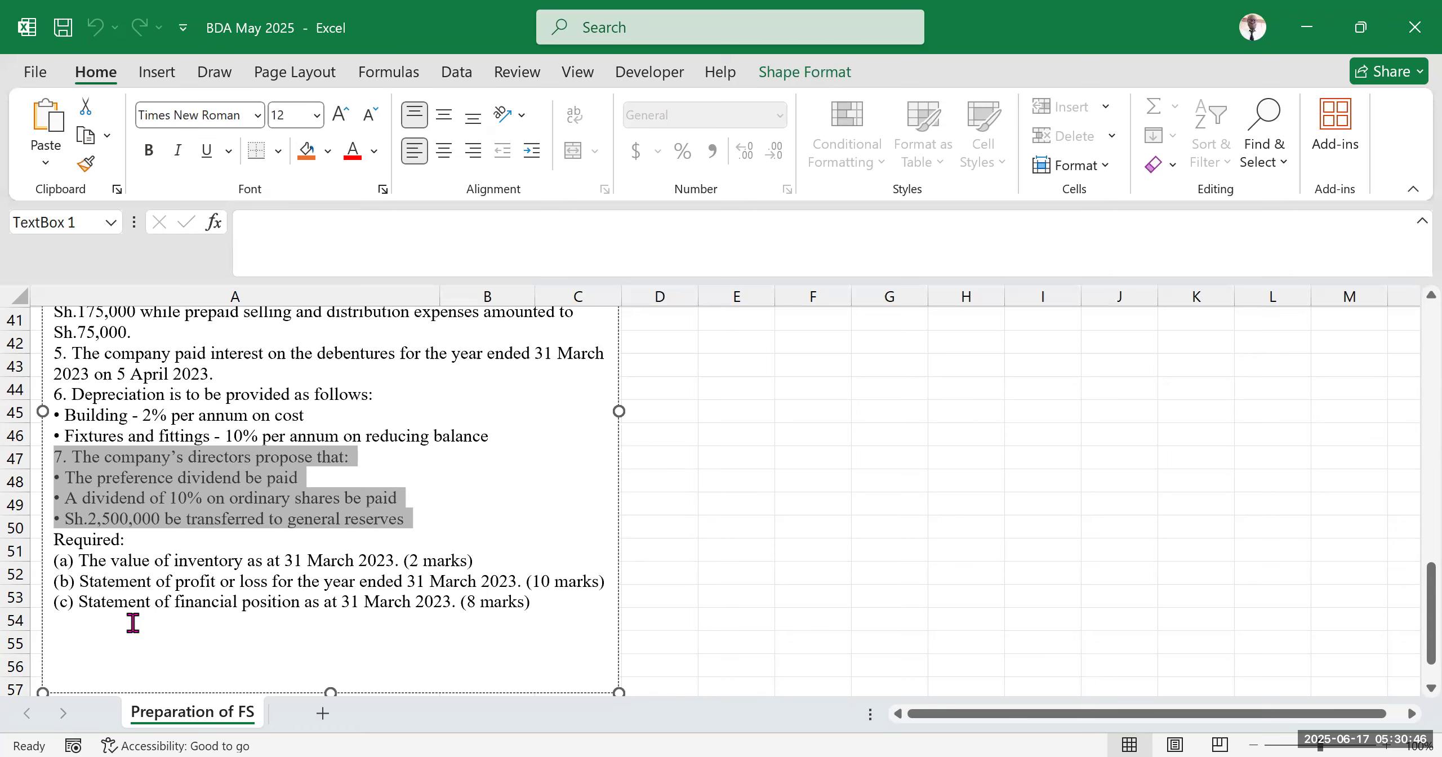
scroll(292, 484, "up", 2)
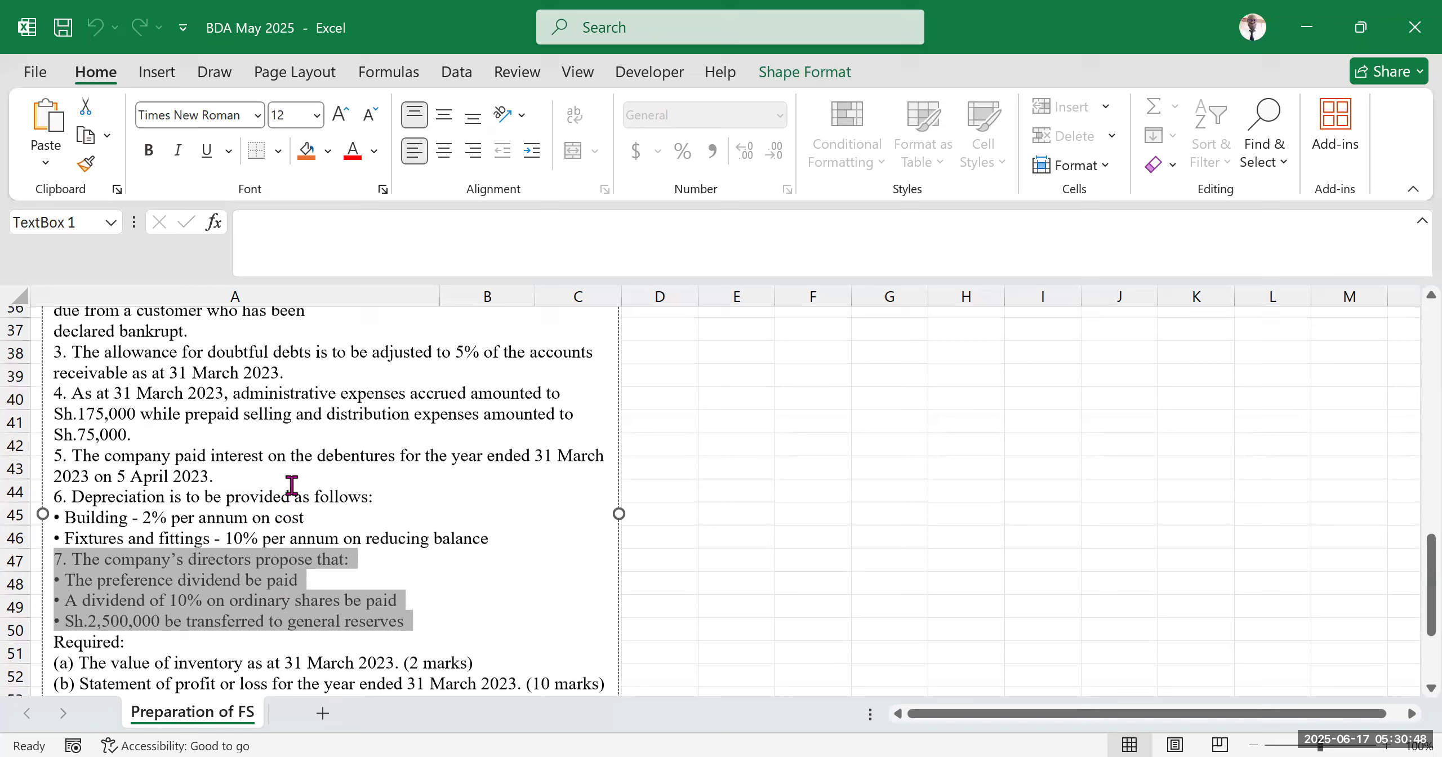
scroll(315, 498, "up", 3)
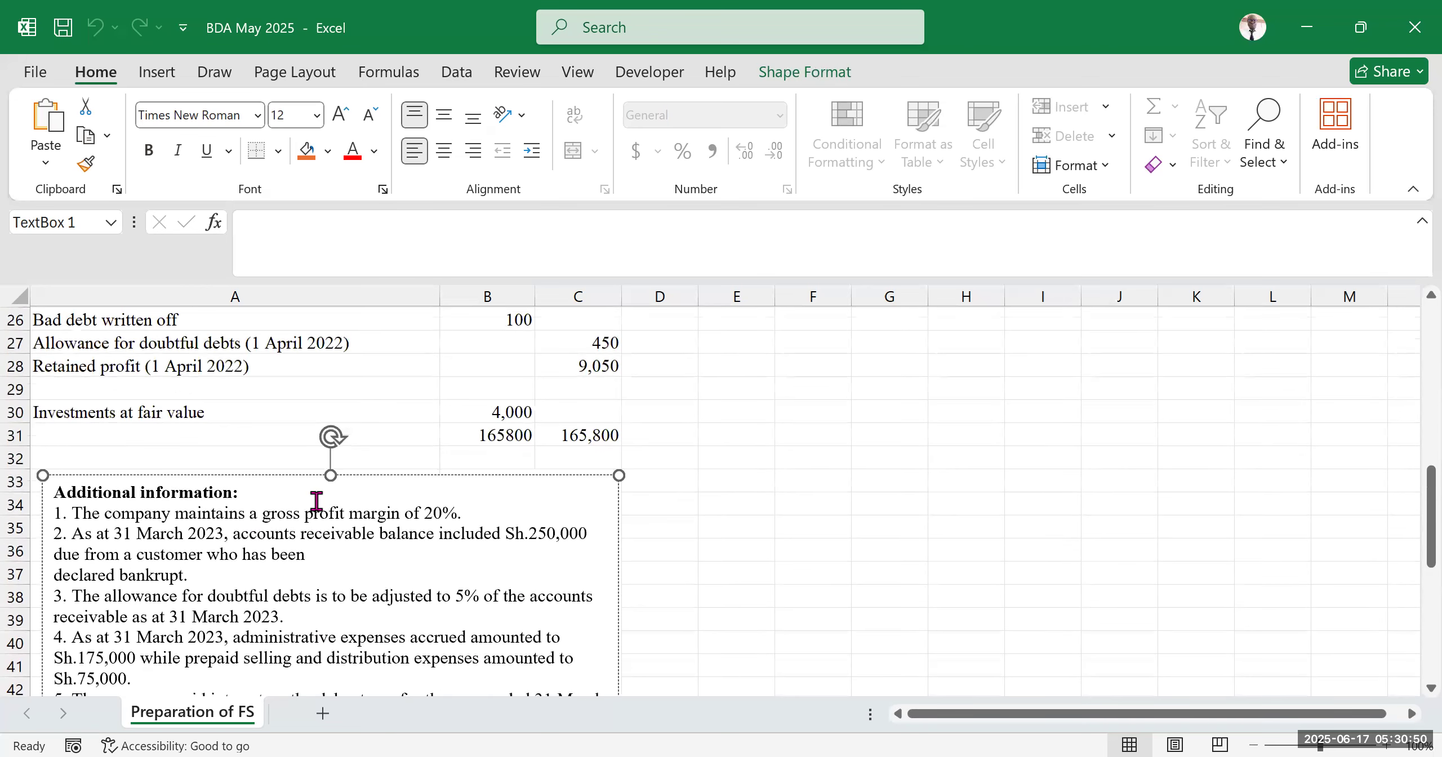
scroll(316, 500, "up", 3)
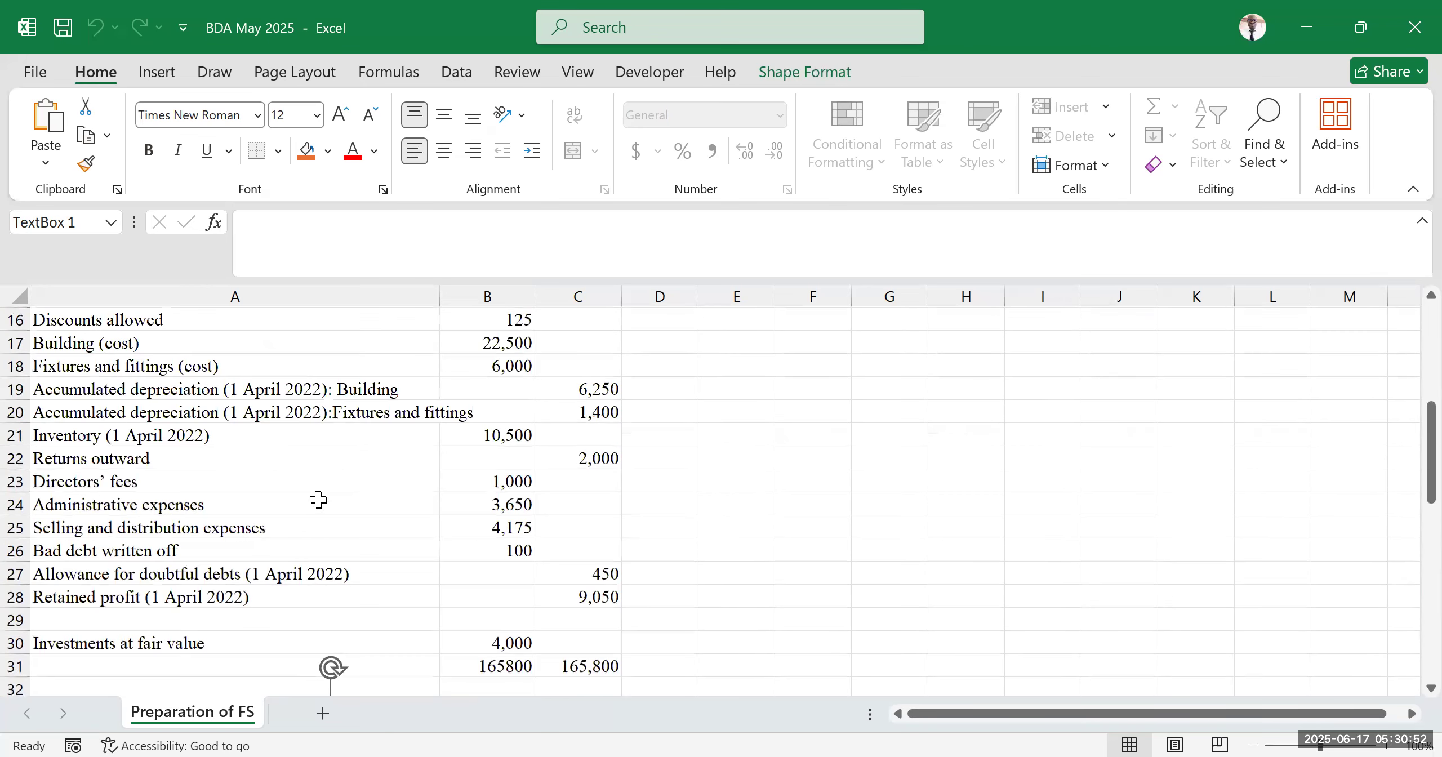
Reread the required statements at the end of the question, then return to the top of the trial balance
scroll(318, 499, "down", 9)
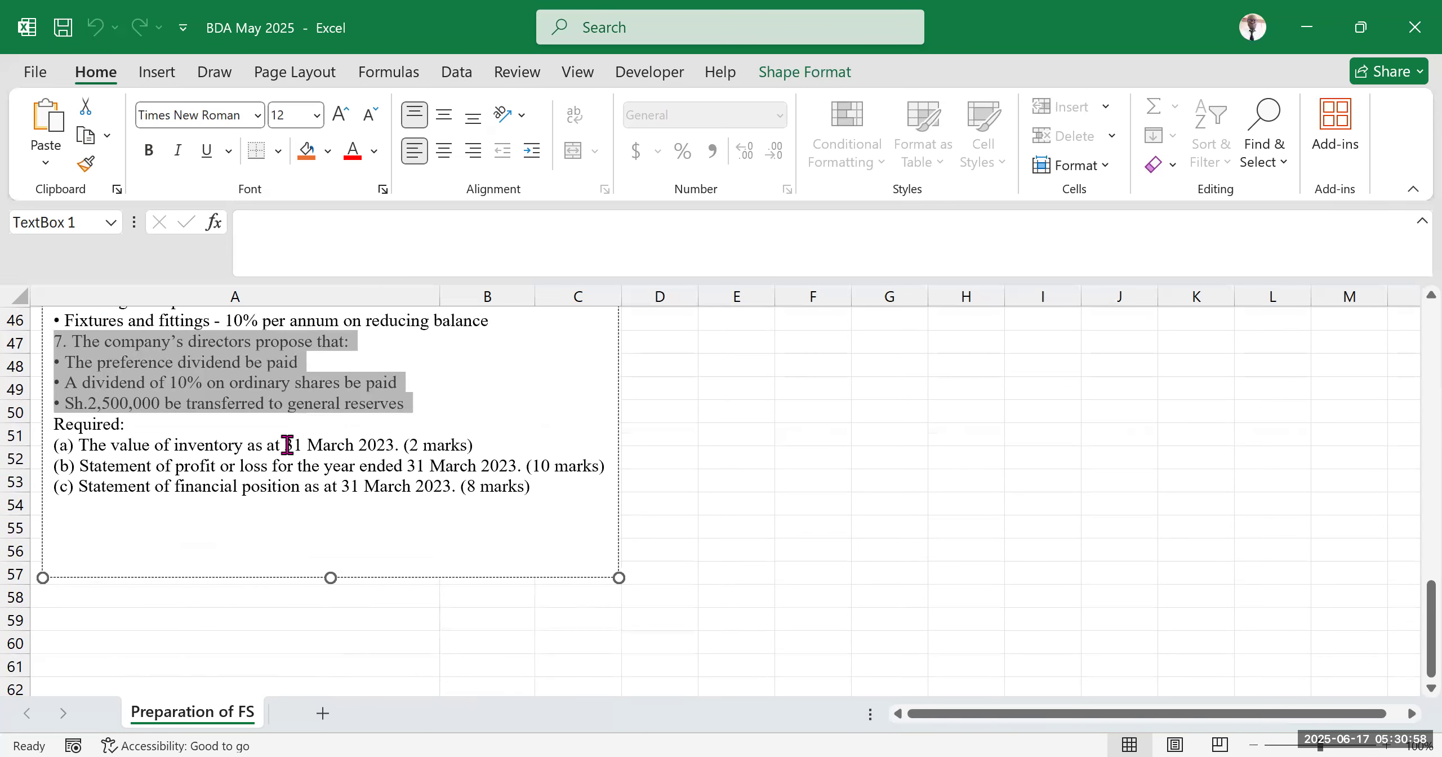
left_click_drag(286, 444, 419, 440)
scroll(421, 552, "up", 15)
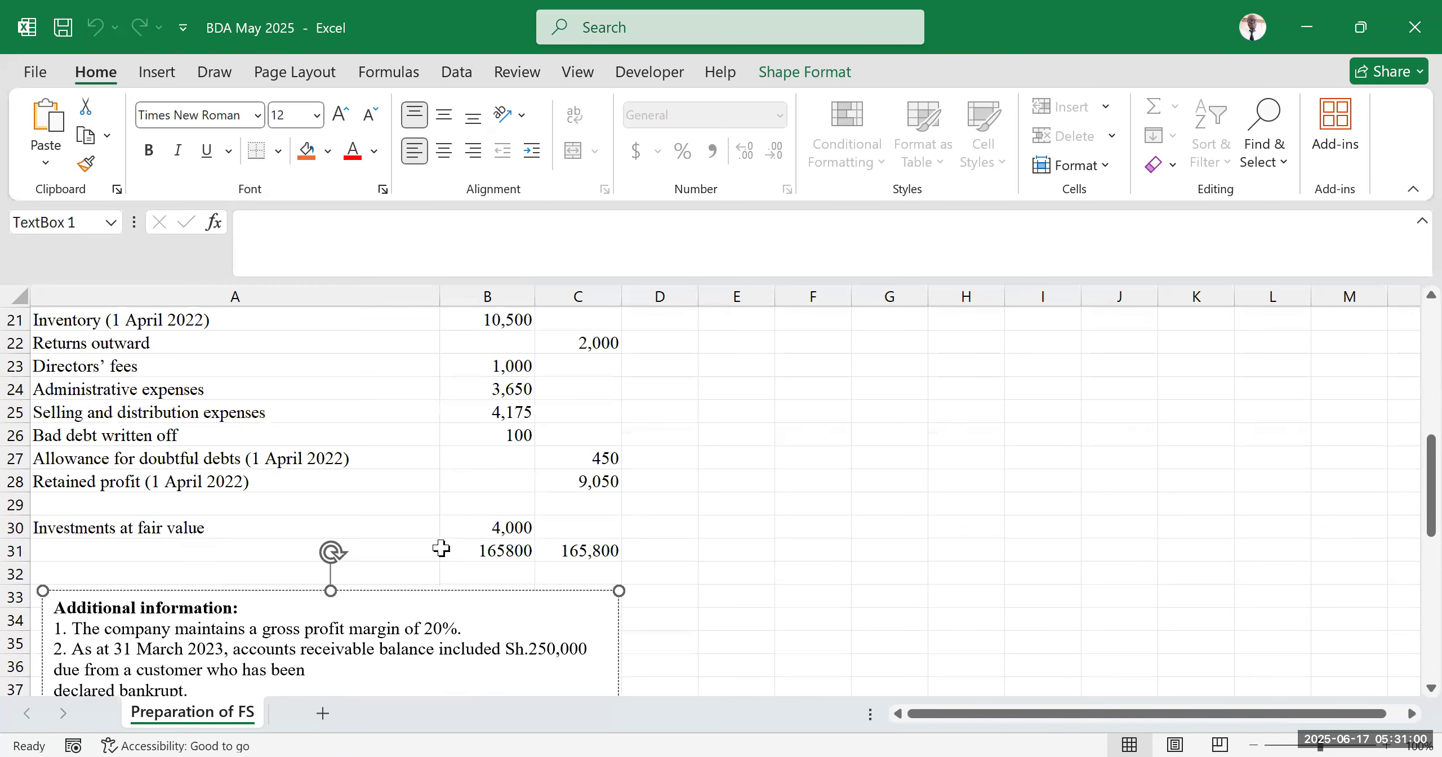
left_click(718, 499)
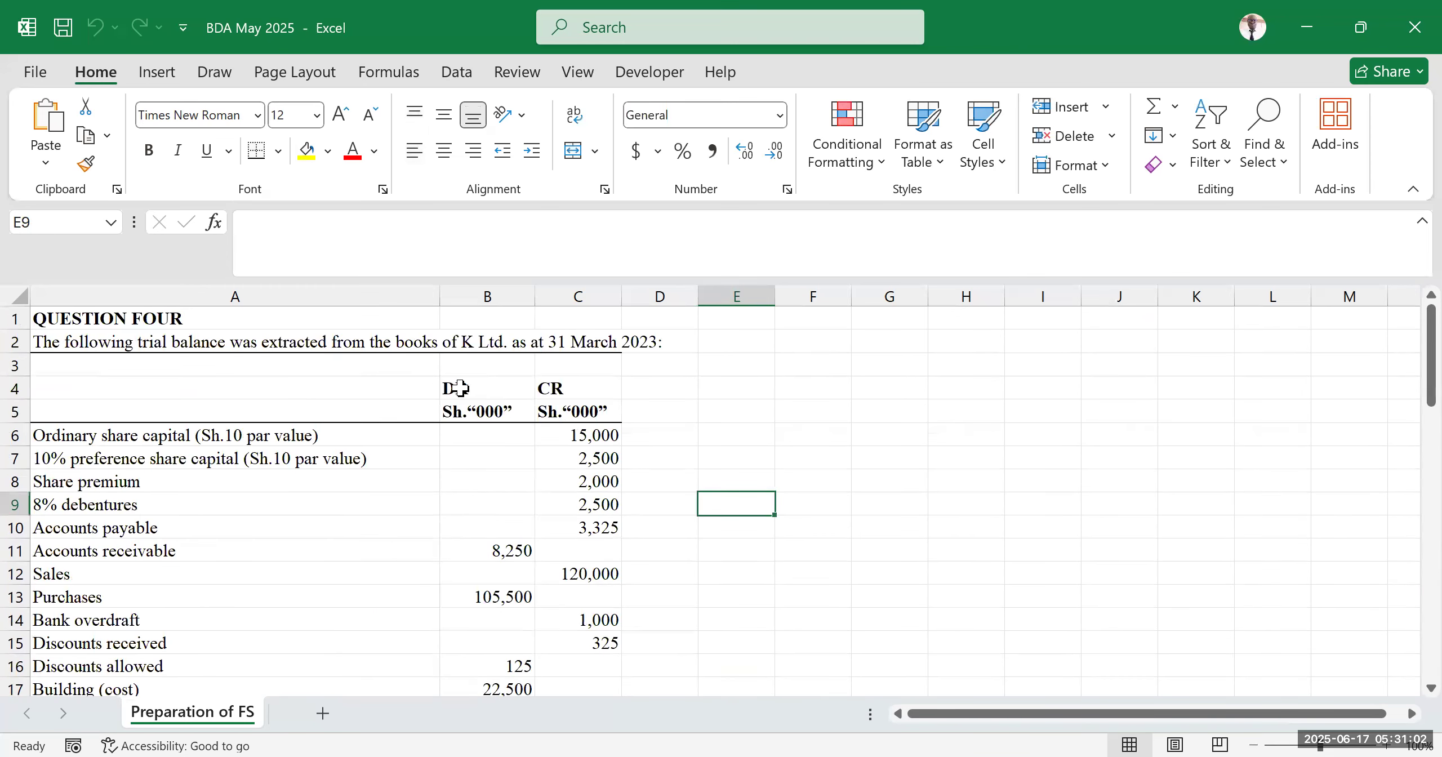
left_click(286, 363)
left_click(573, 337)
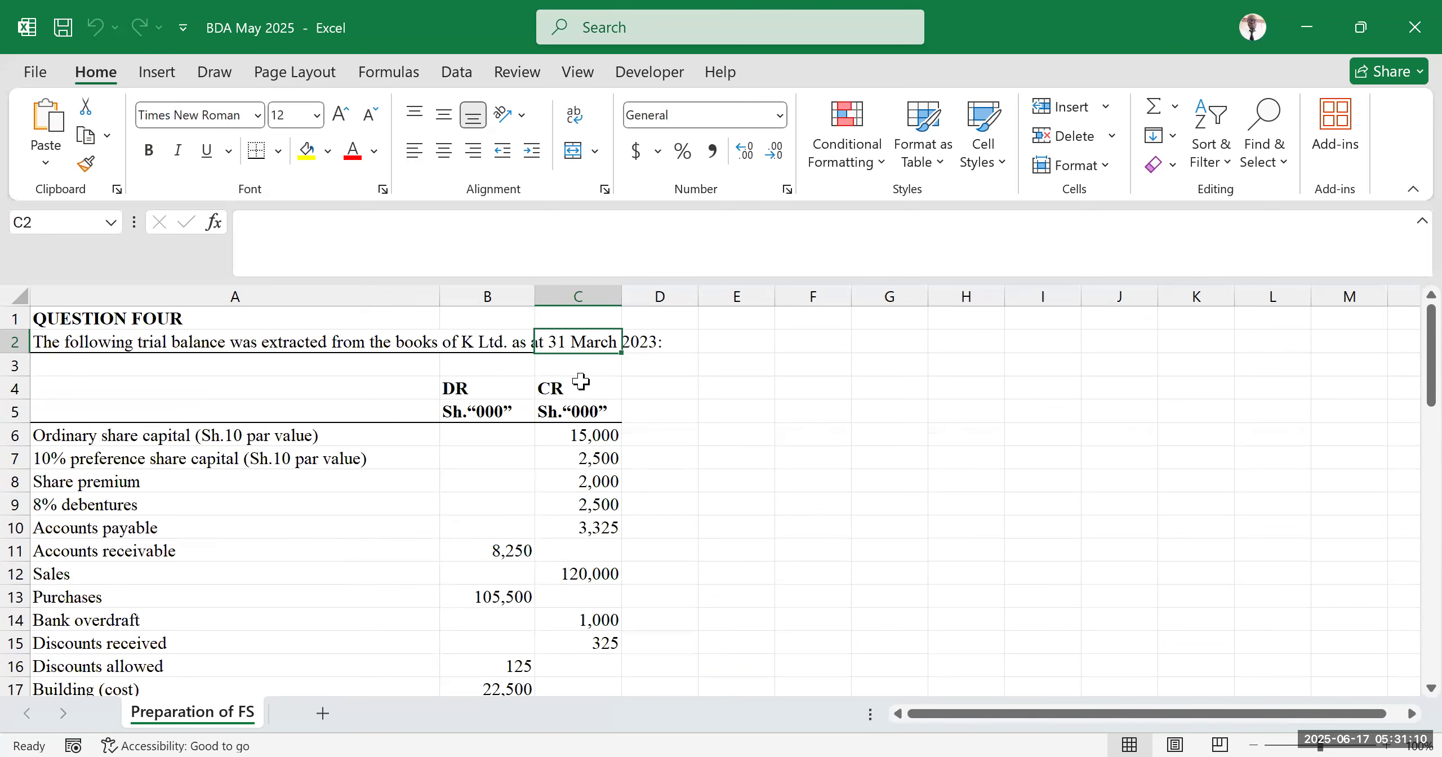
Scroll through the trial balance and additional information again to review the figures
scroll(485, 475, "down", 8)
scroll(485, 475, "down", 2)
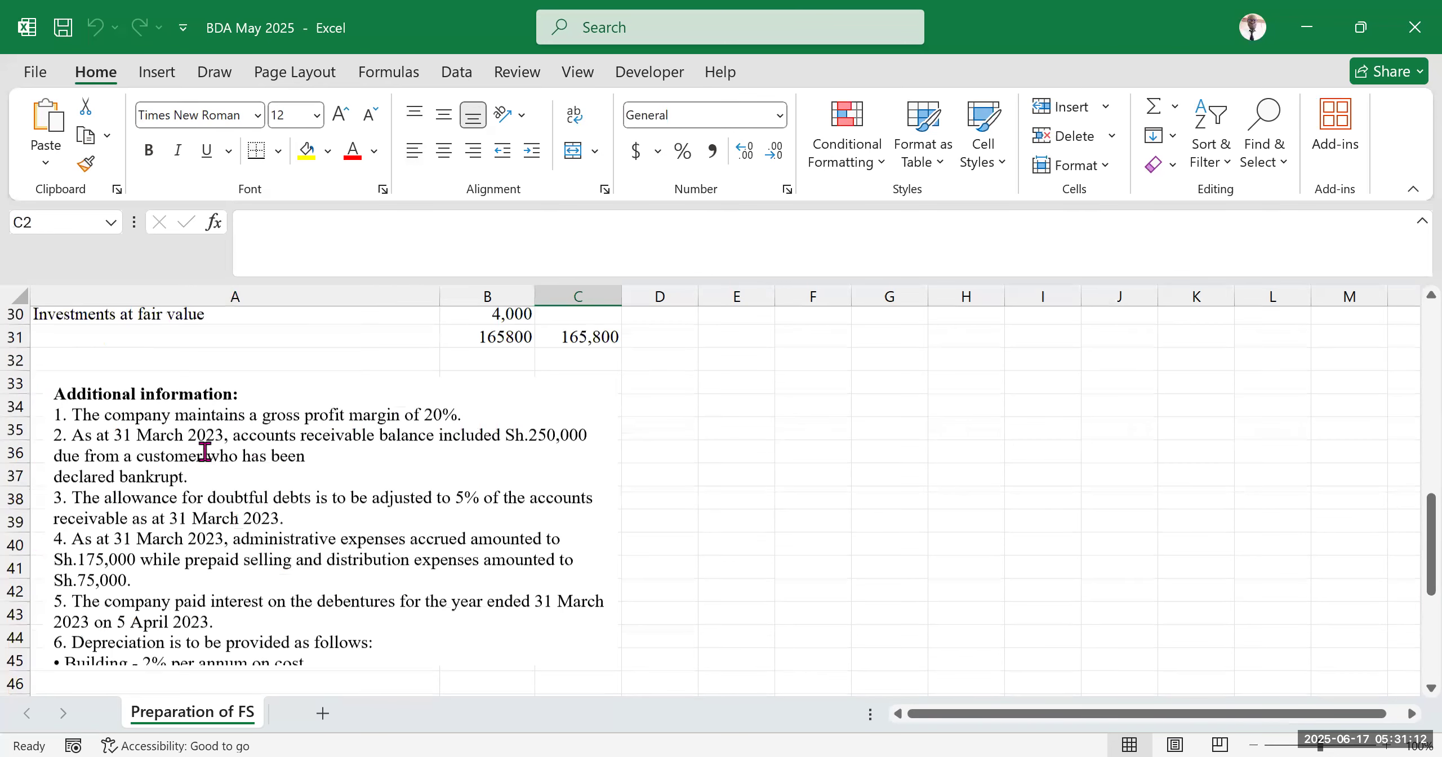
scroll(406, 583, "down", 1)
scroll(407, 584, "down", 5)
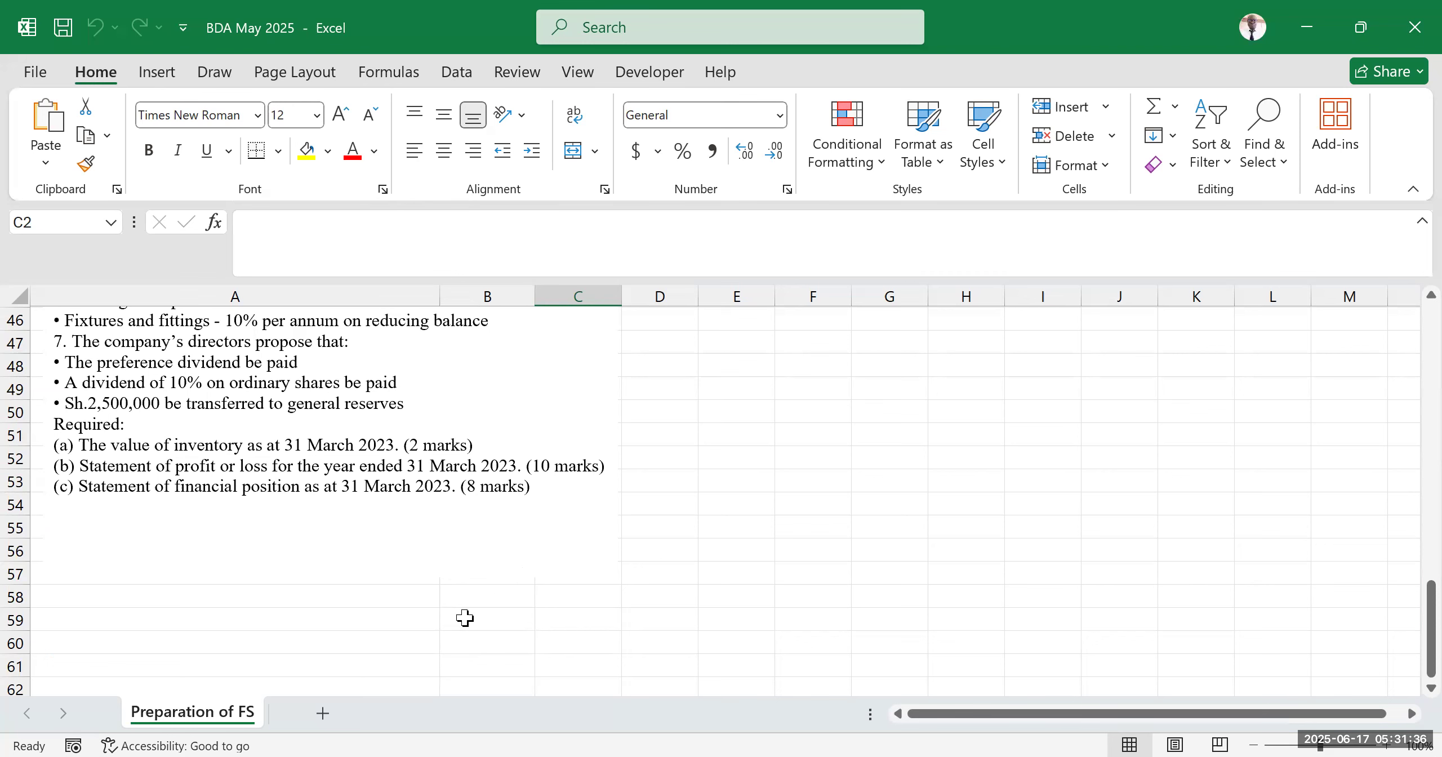
scroll(435, 596, "up", 3)
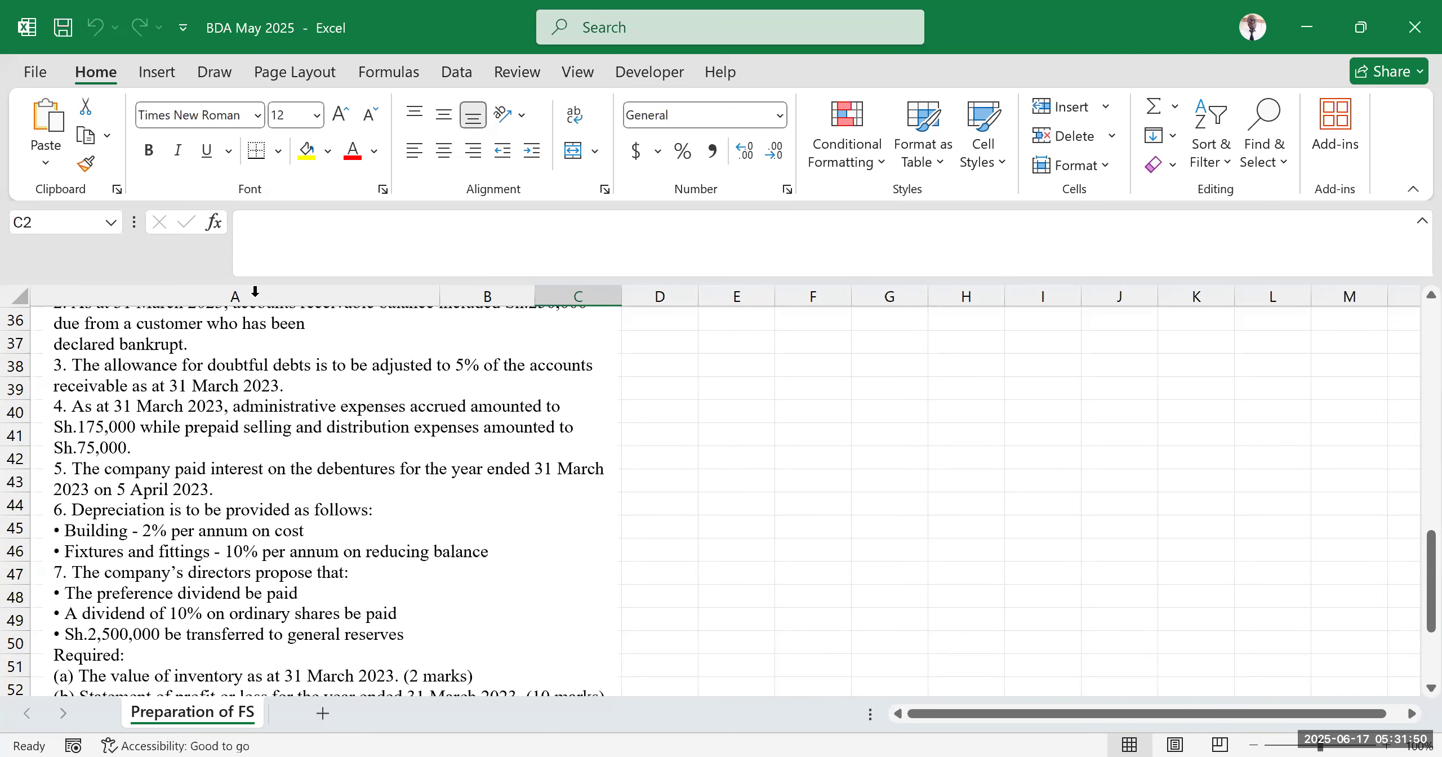
scroll(631, 459, "up", 3)
scroll(634, 458, "up", 5)
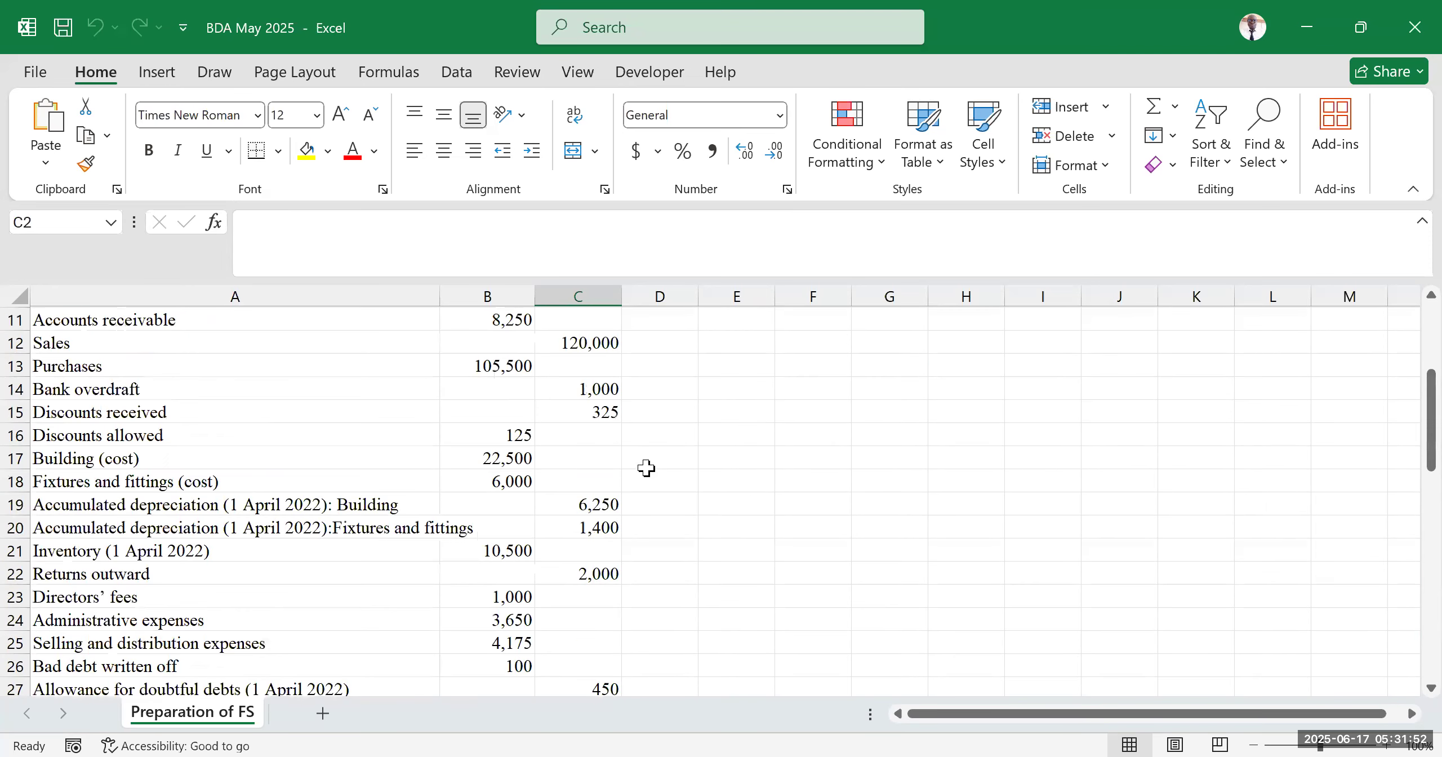
scroll(704, 454, "up", 4)
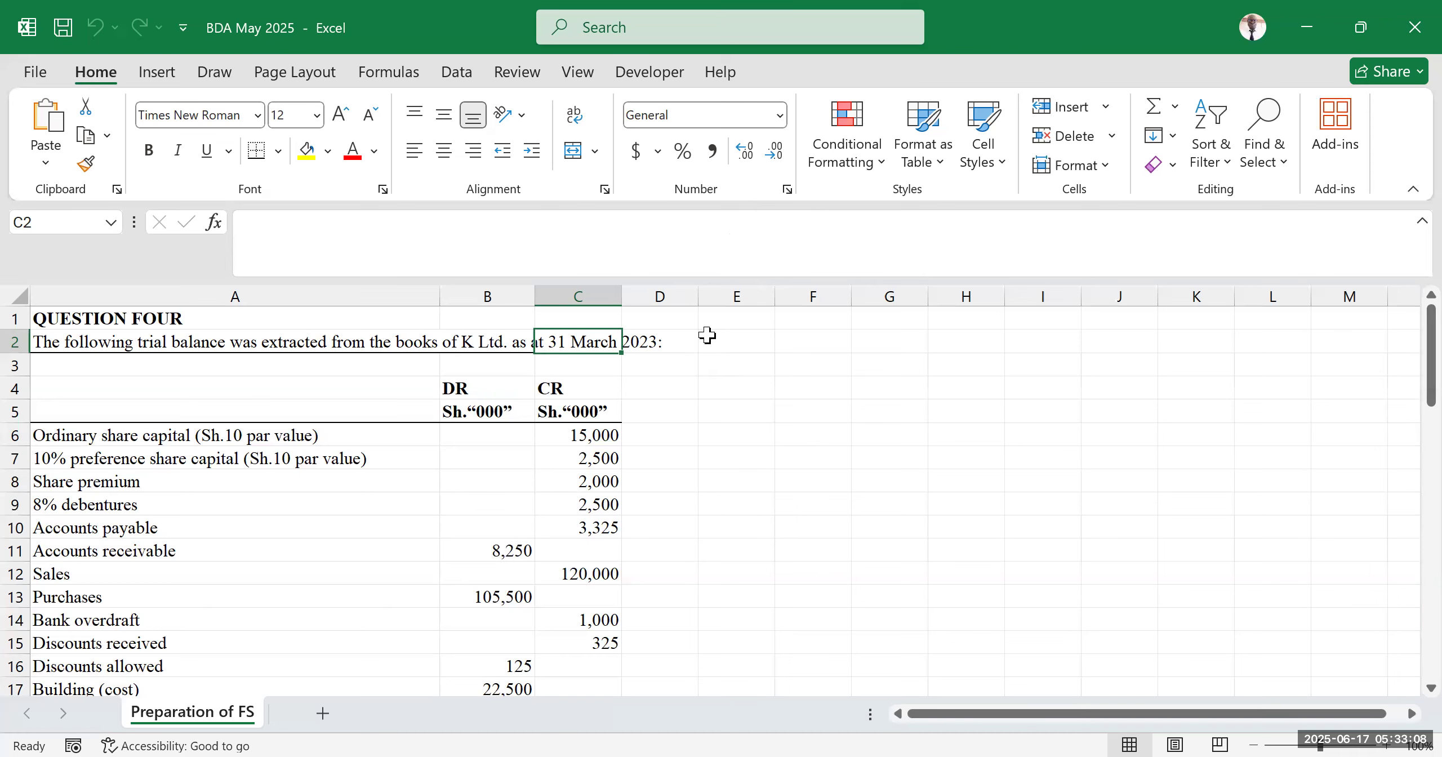
scroll(637, 451, "down", 1)
scroll(692, 402, "up", 1)
scroll(326, 508, "down", 5)
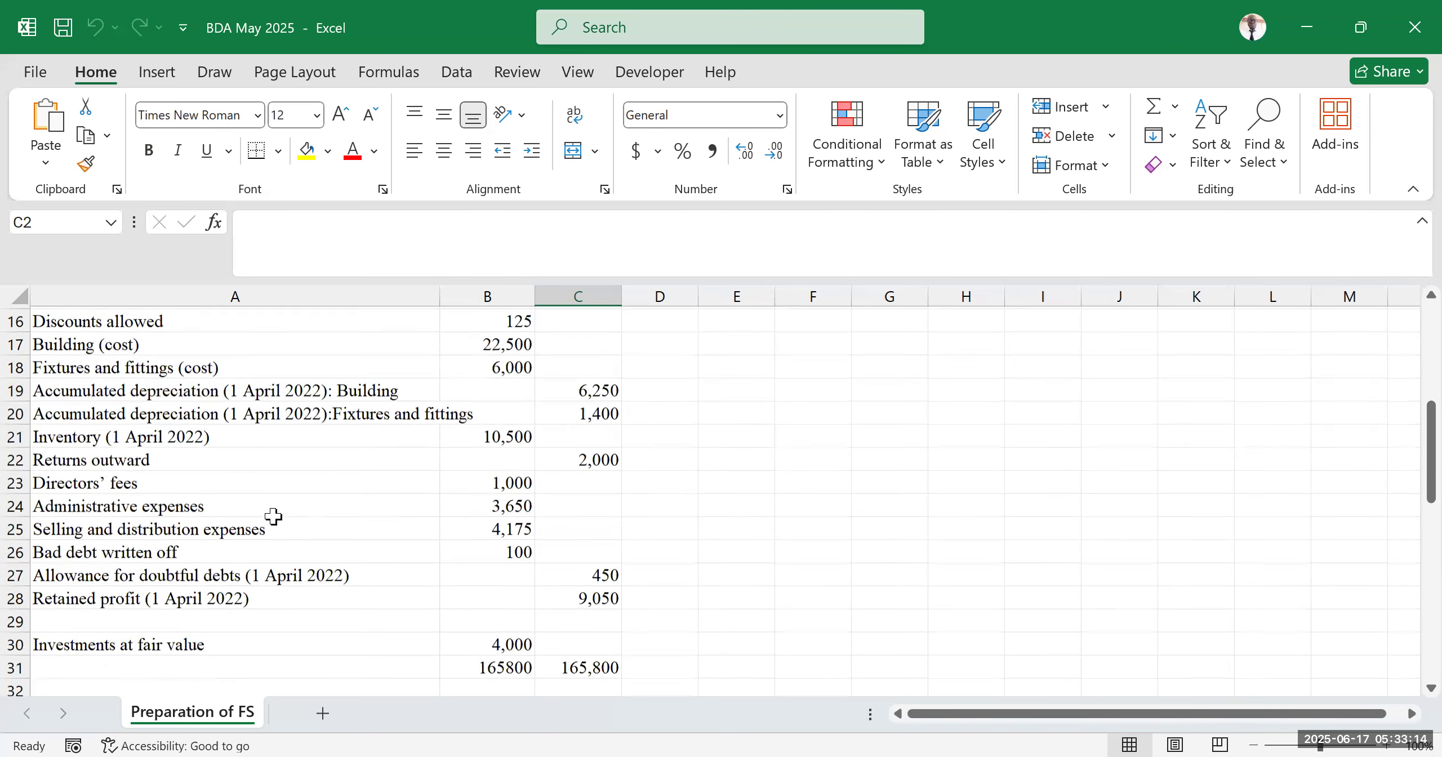
scroll(315, 488, "up", 5)
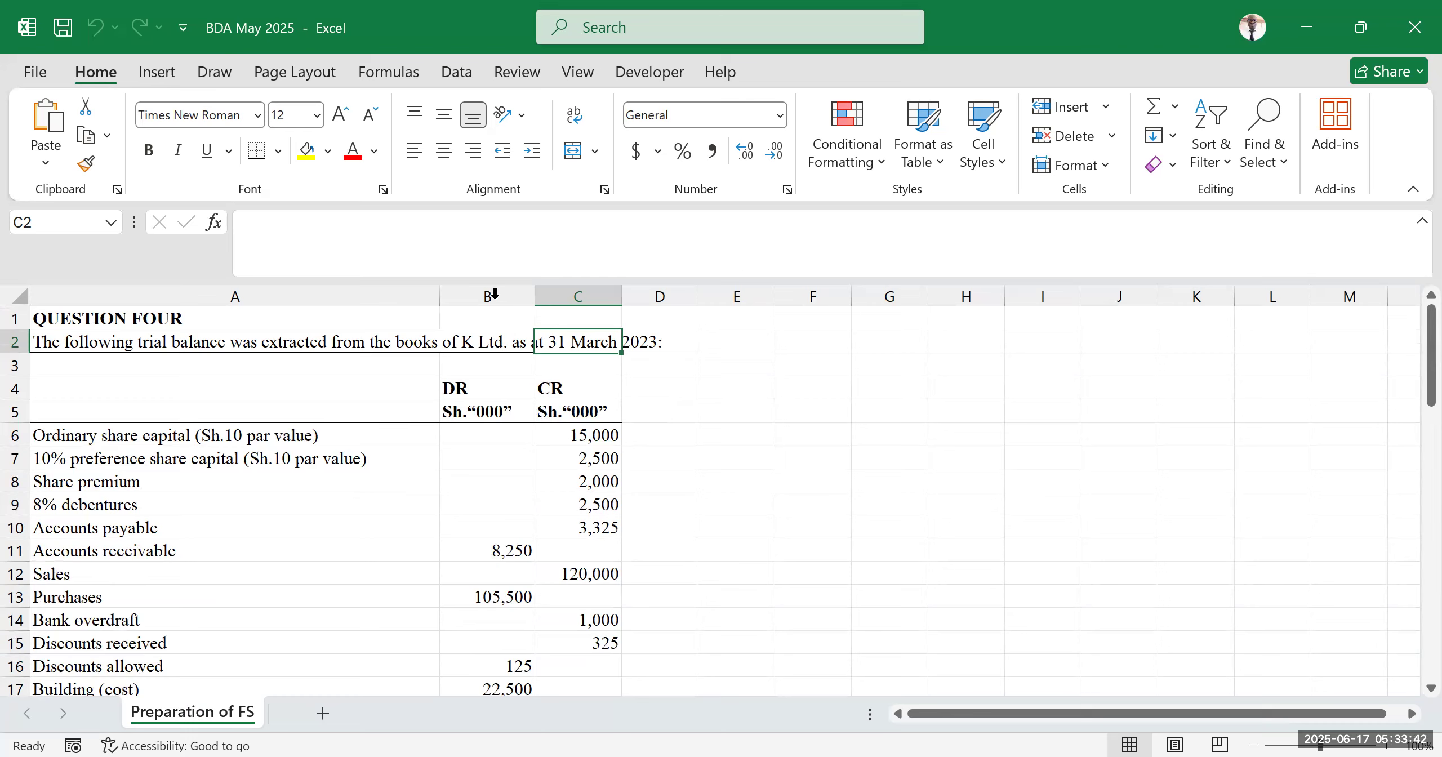
Add a new worksheet and rename it answer
left_click(450, 510)
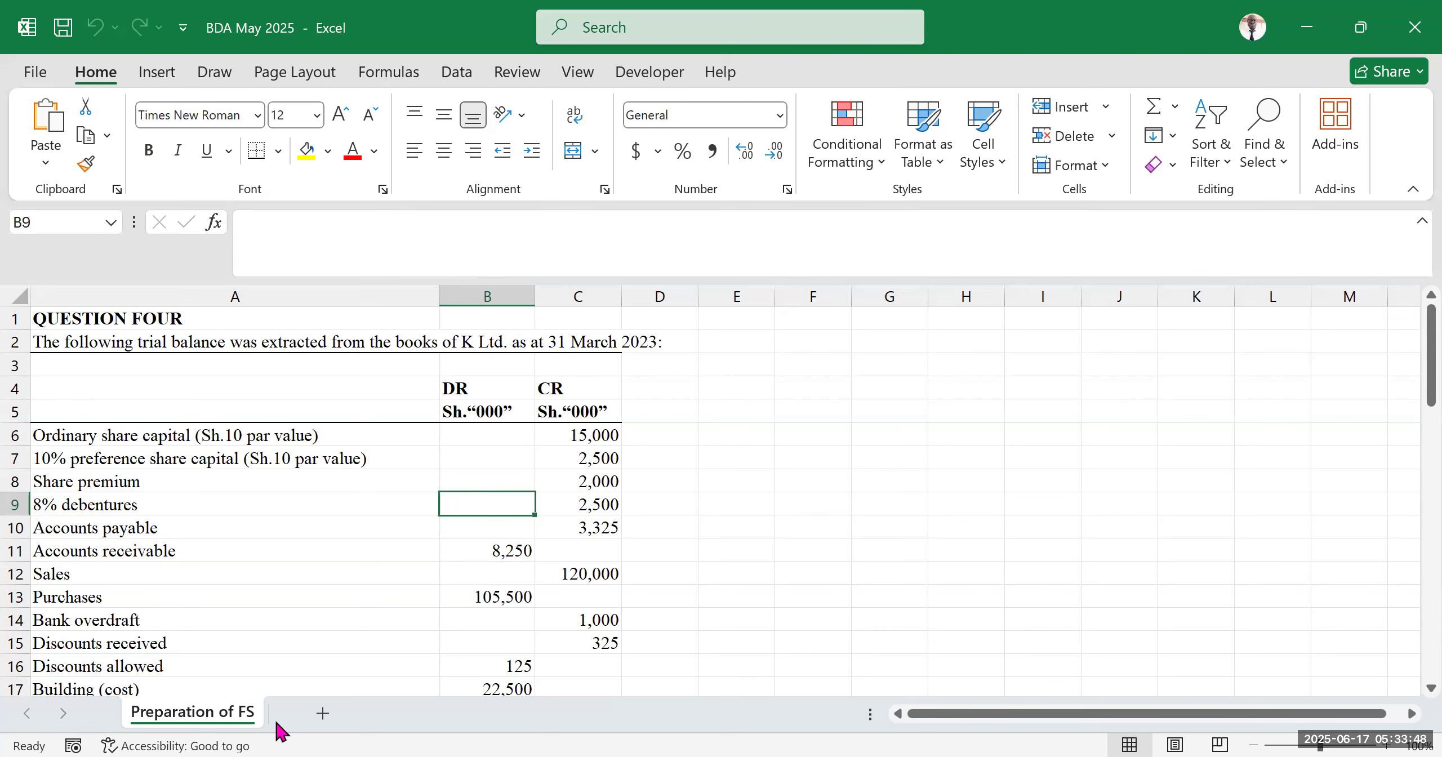
left_click(321, 713)
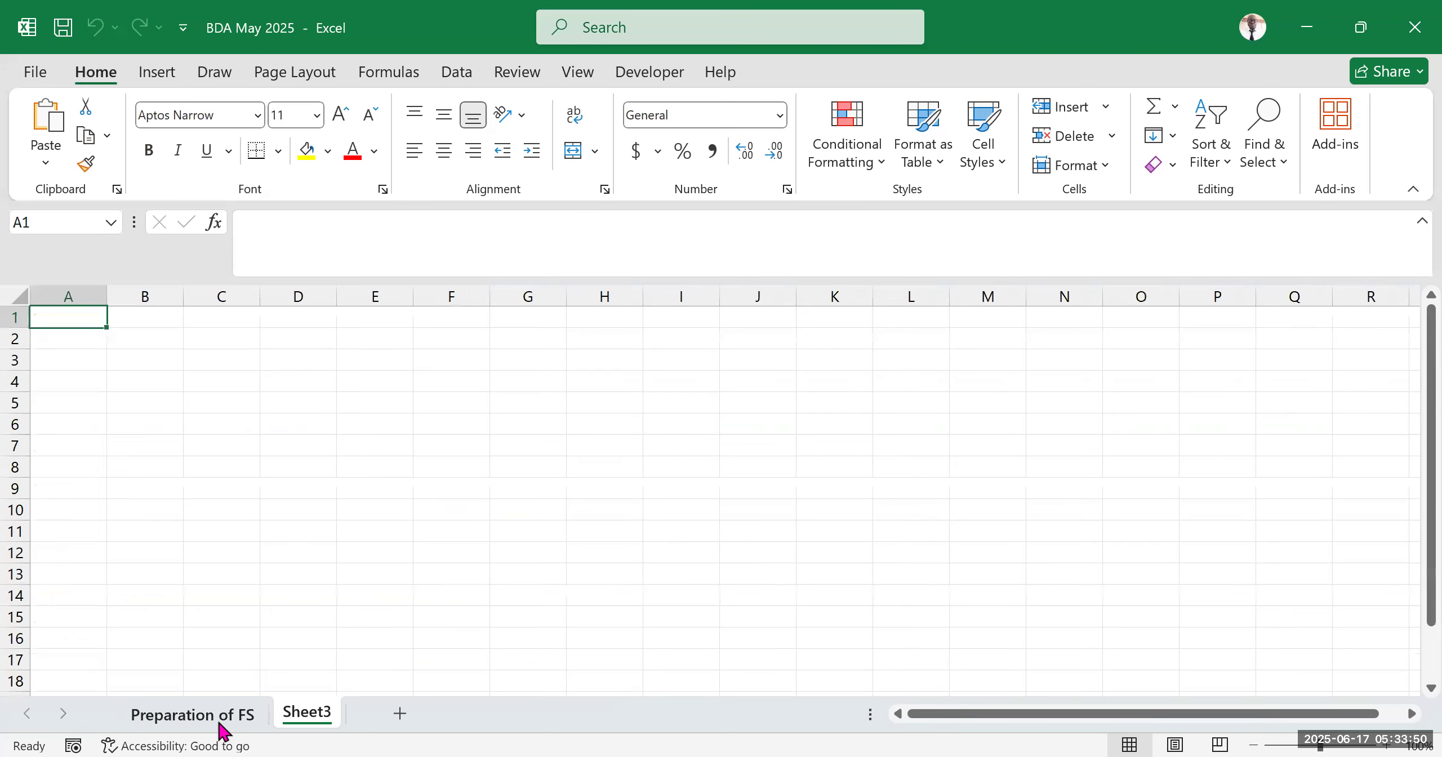
left_click(186, 713)
left_click(303, 725)
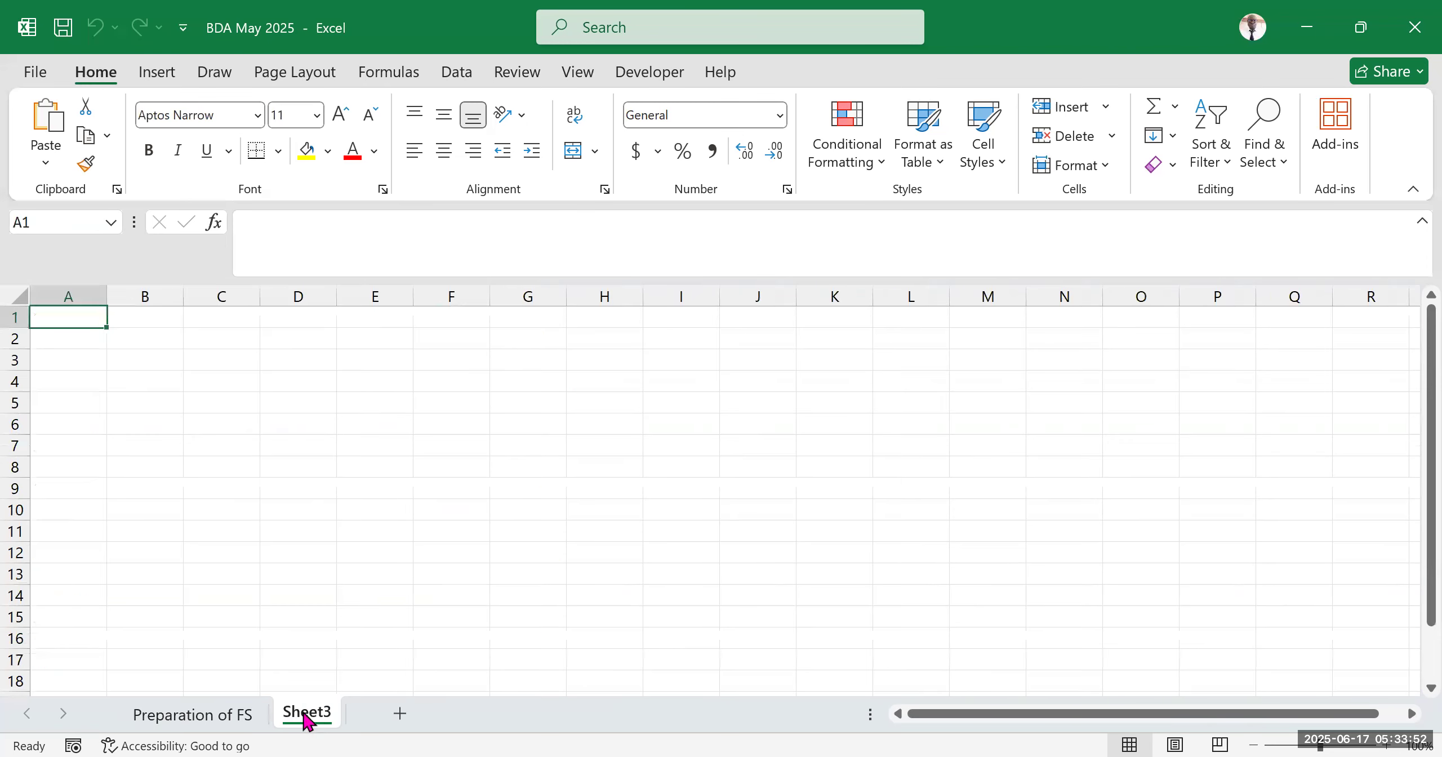
double_click(299, 715)
type("answer")
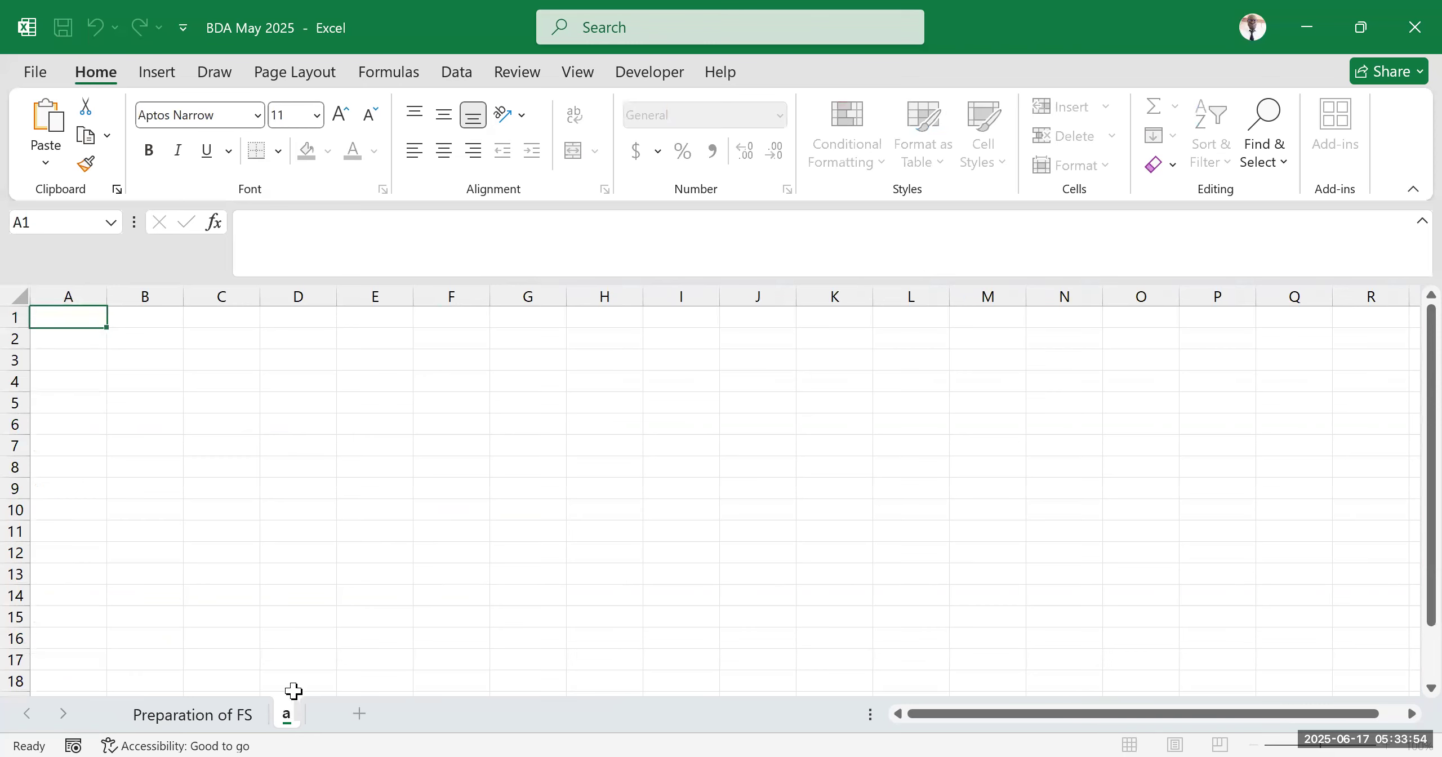
left_click(392, 517)
left_click(467, 574)
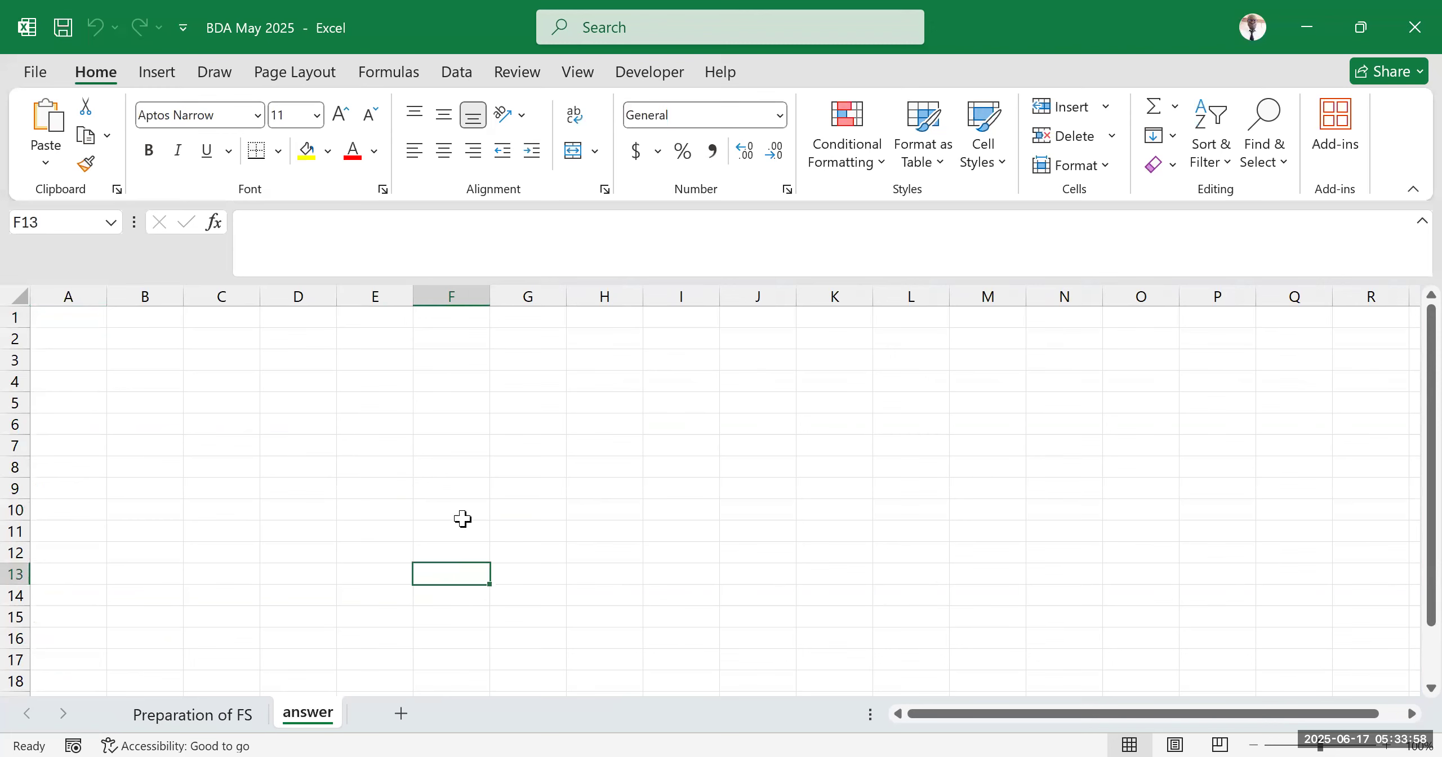
left_click(207, 720)
scroll(340, 509, "down", 7)
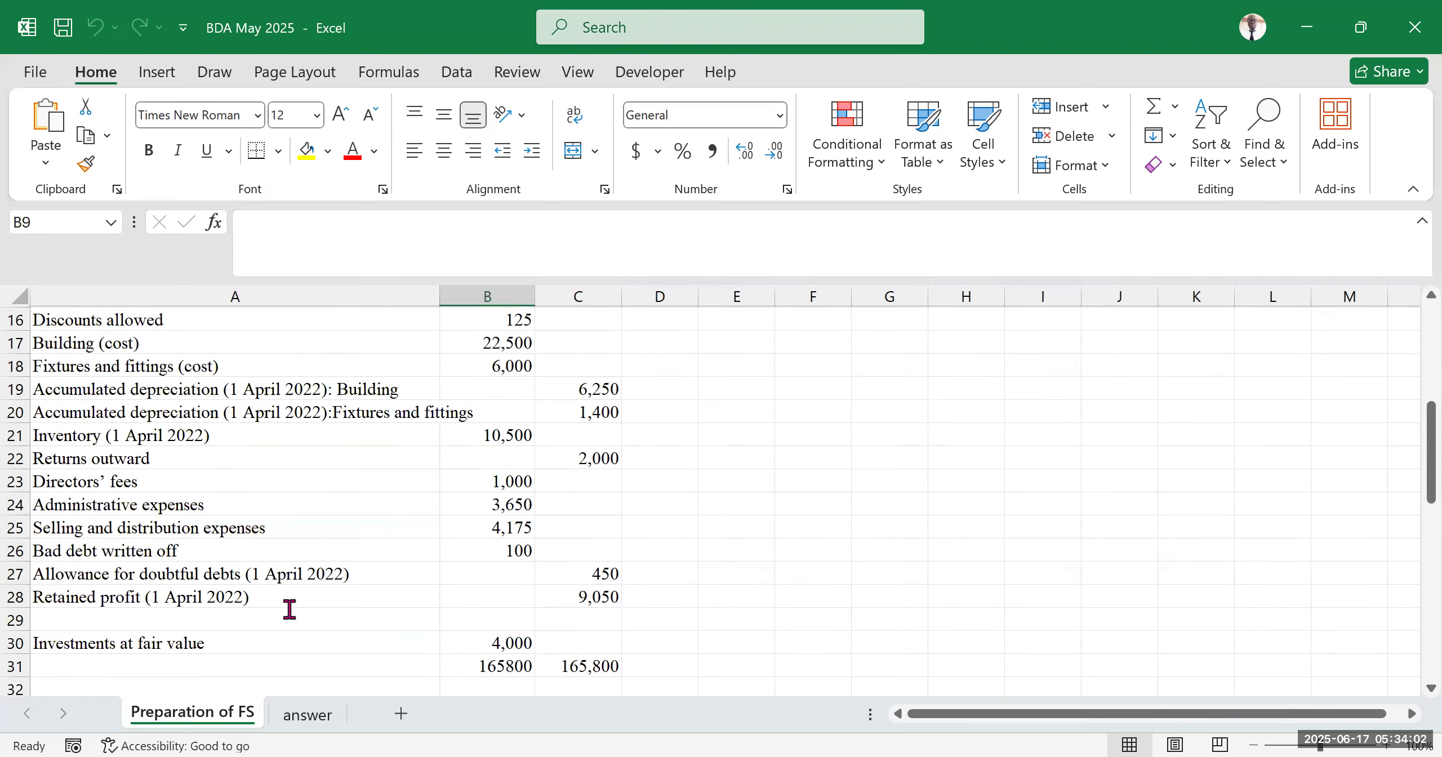
left_click(389, 384)
left_click(402, 415)
double_click(402, 414)
left_click(382, 367)
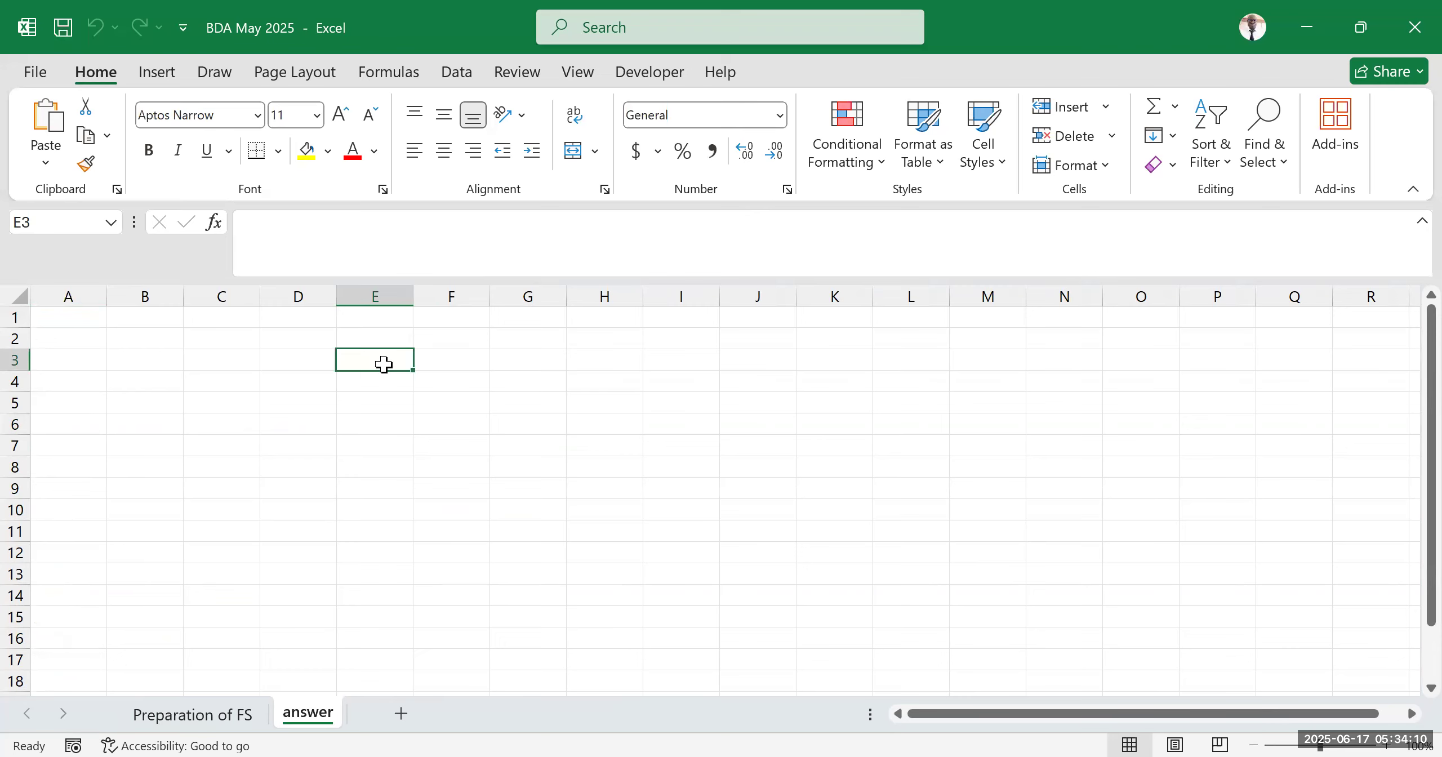
left_click(188, 715)
scroll(354, 489, "up", 7)
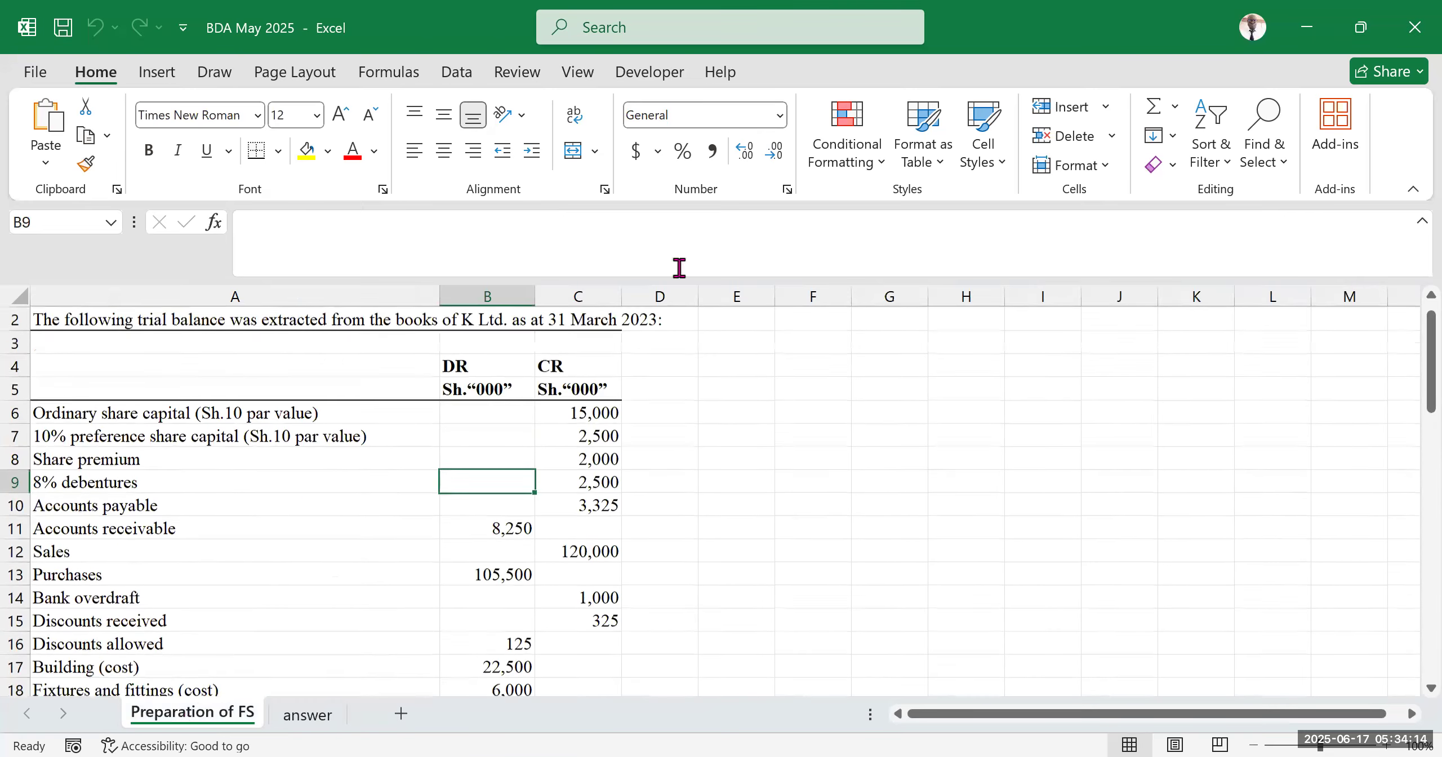
Fill column D with yellow and narrow it to about 4.60 width as a separator beside the question
left_click(665, 296)
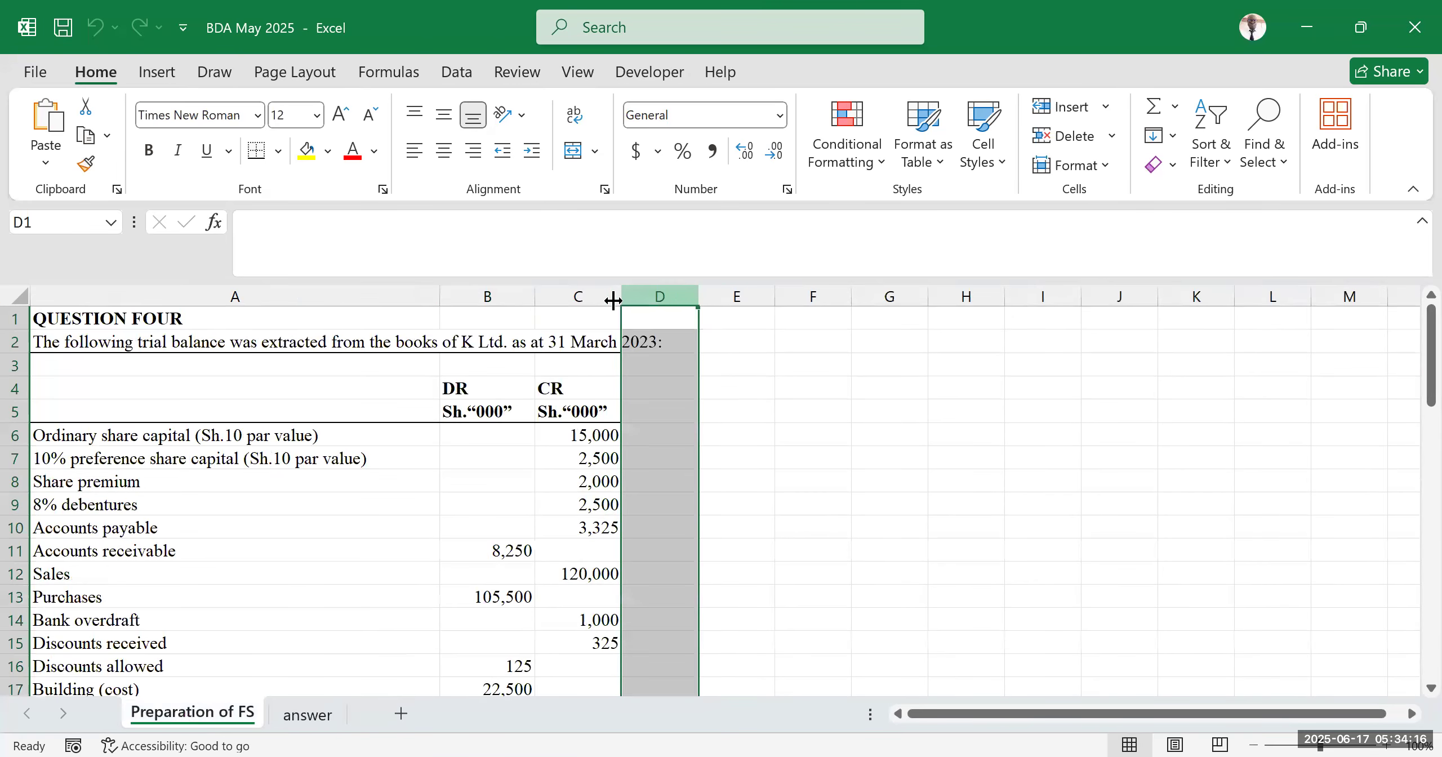
left_click(307, 150)
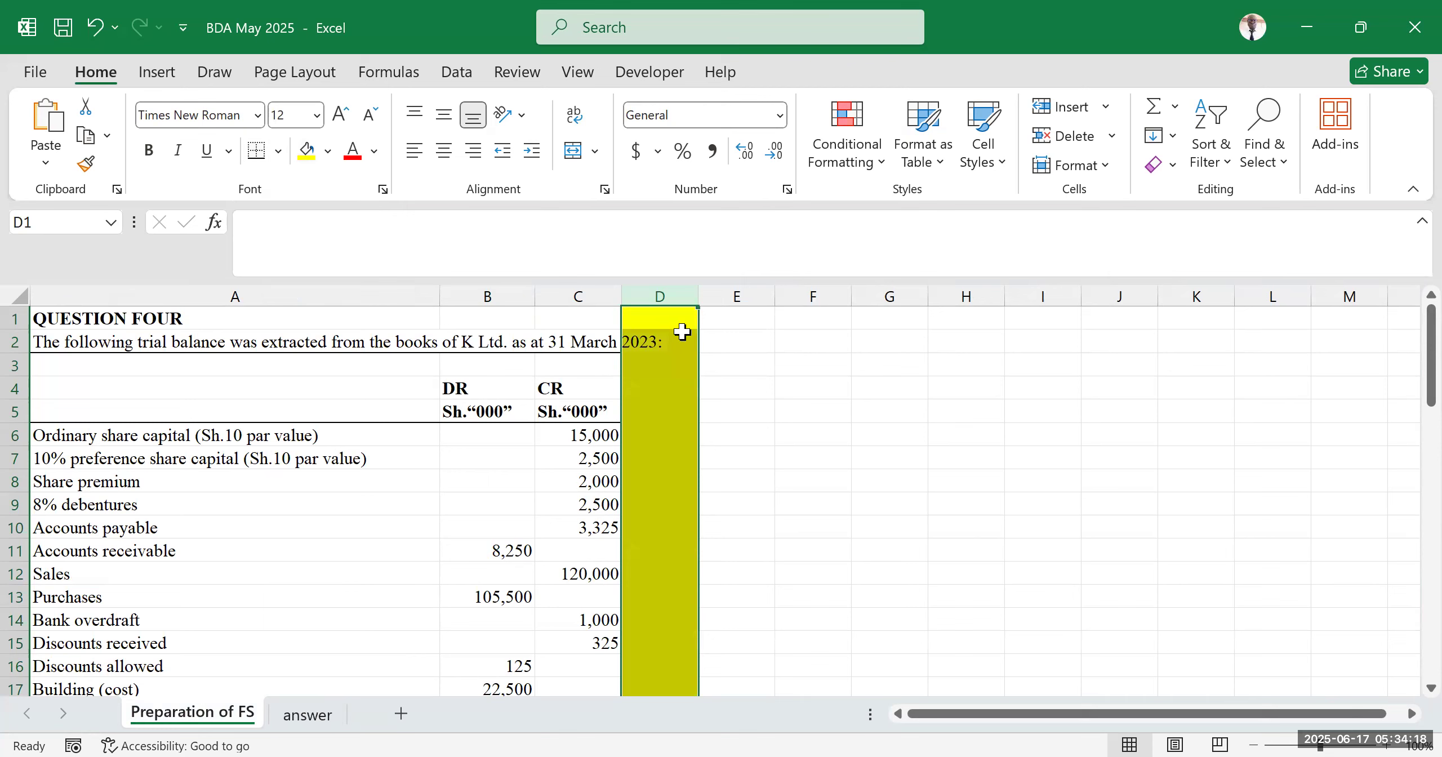
left_click_drag(696, 303, 665, 298)
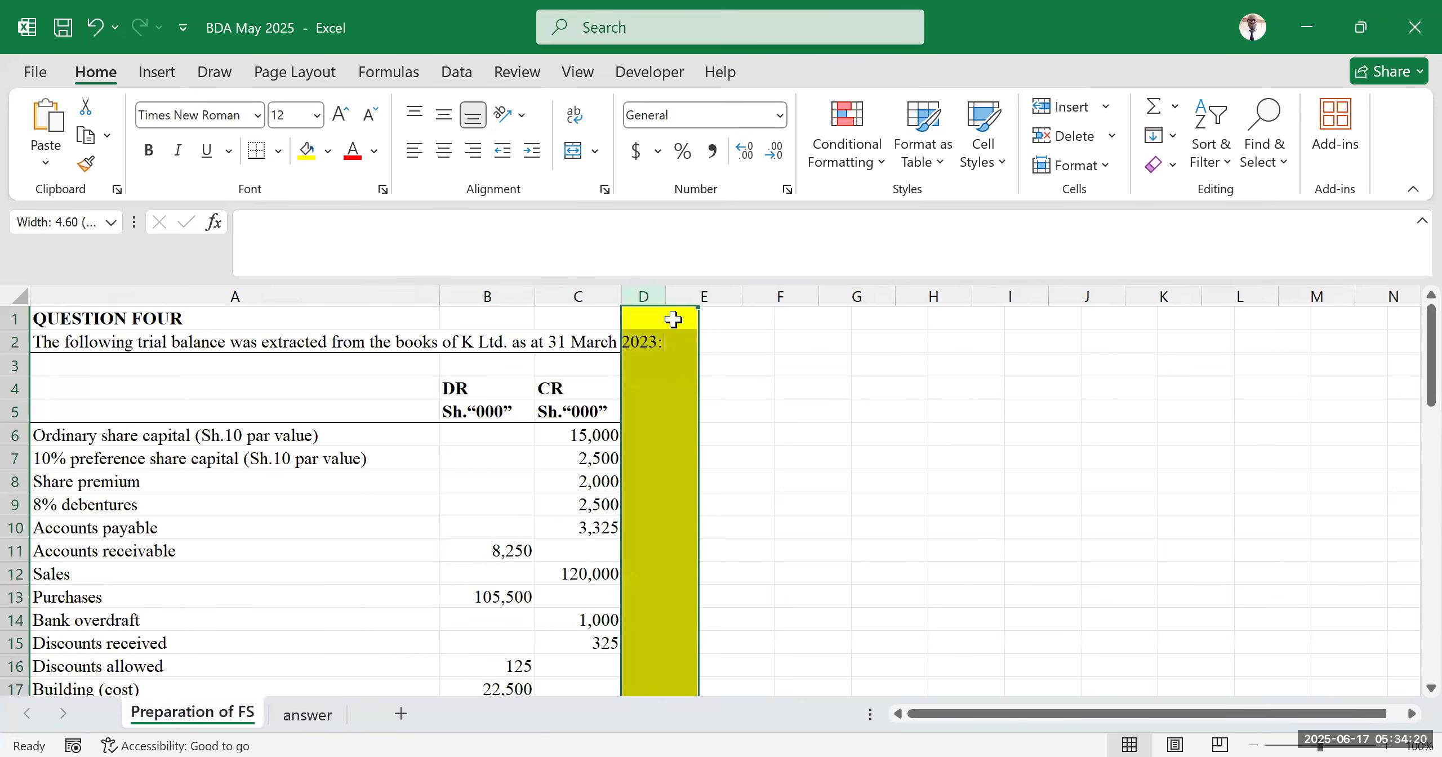
left_click(827, 431)
scroll(642, 451, "down", 15)
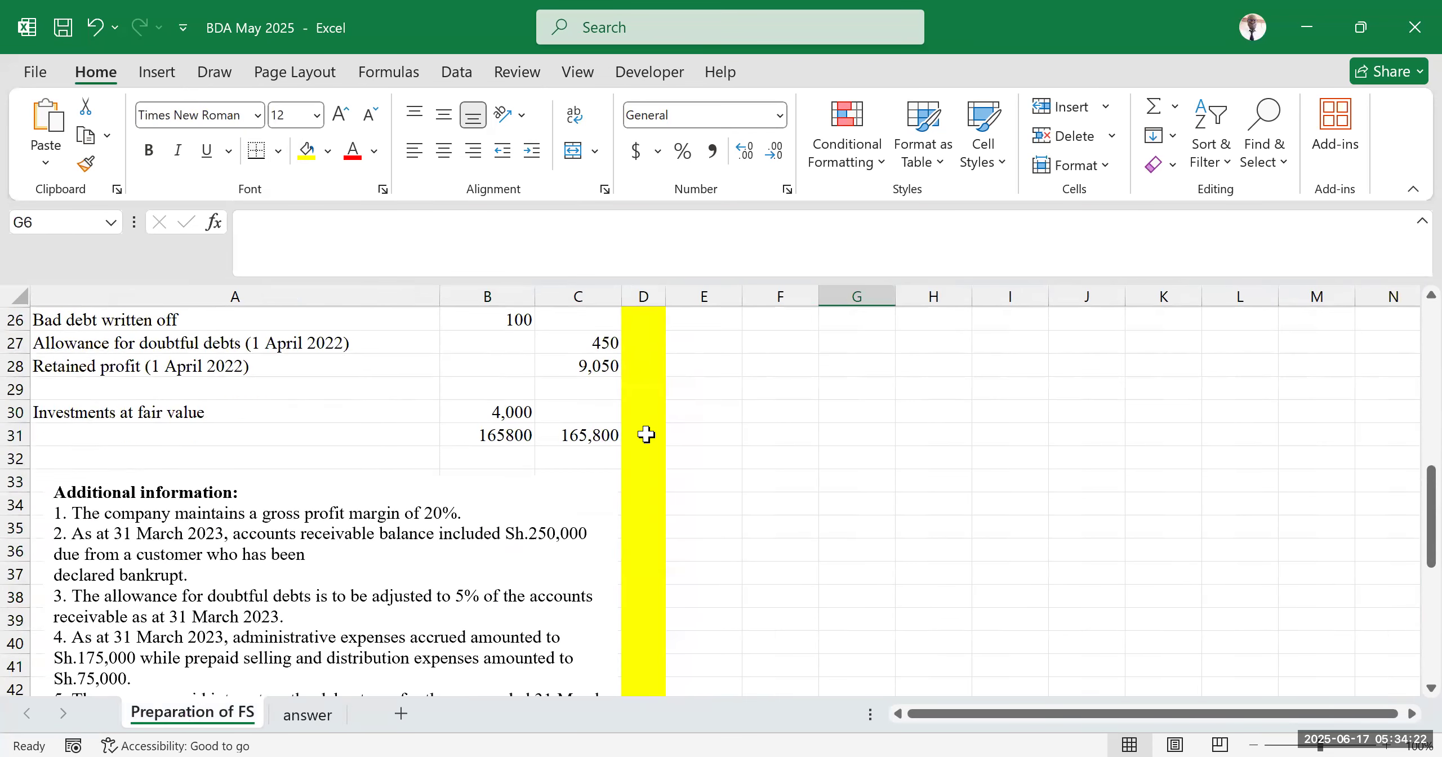
scroll(699, 467, "up", 15)
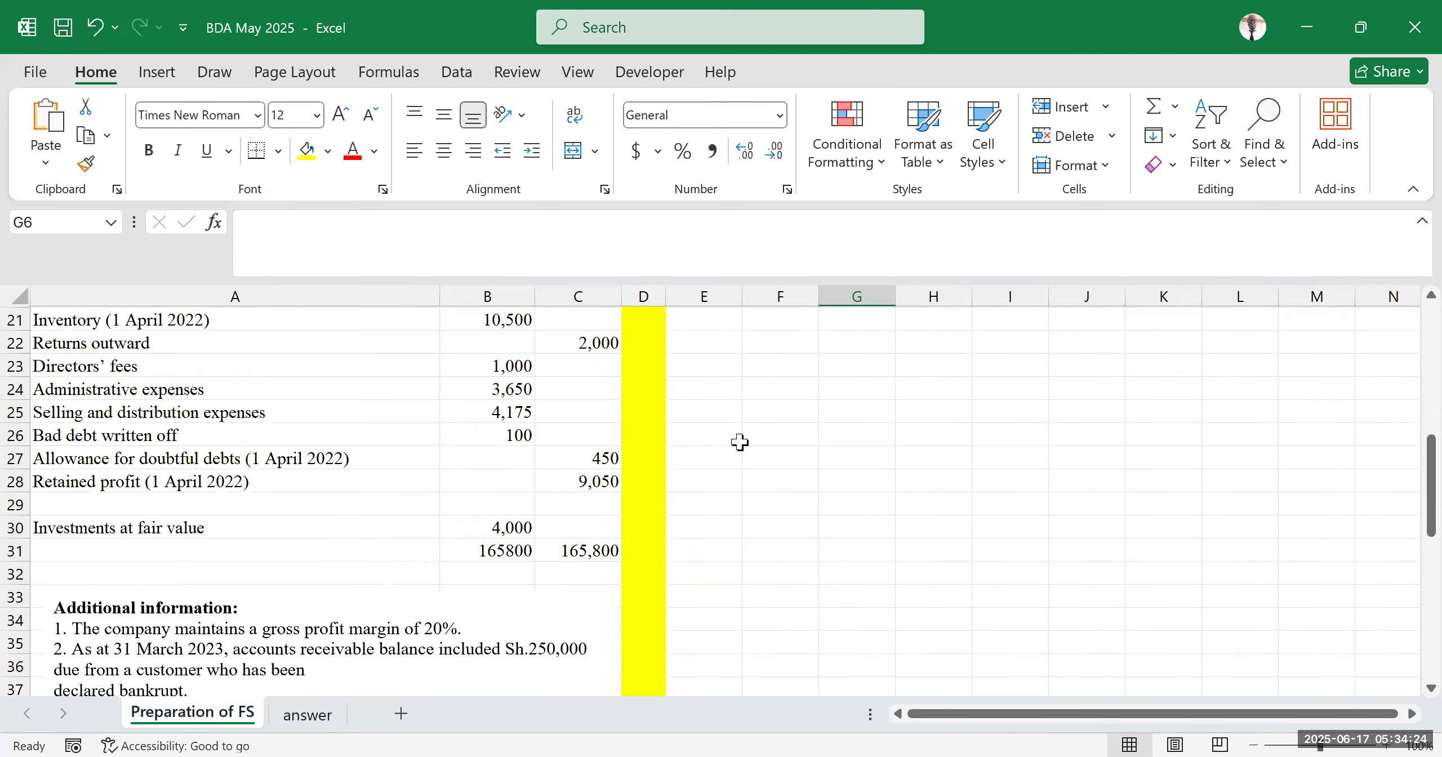
left_click_drag(711, 322, 1369, 578)
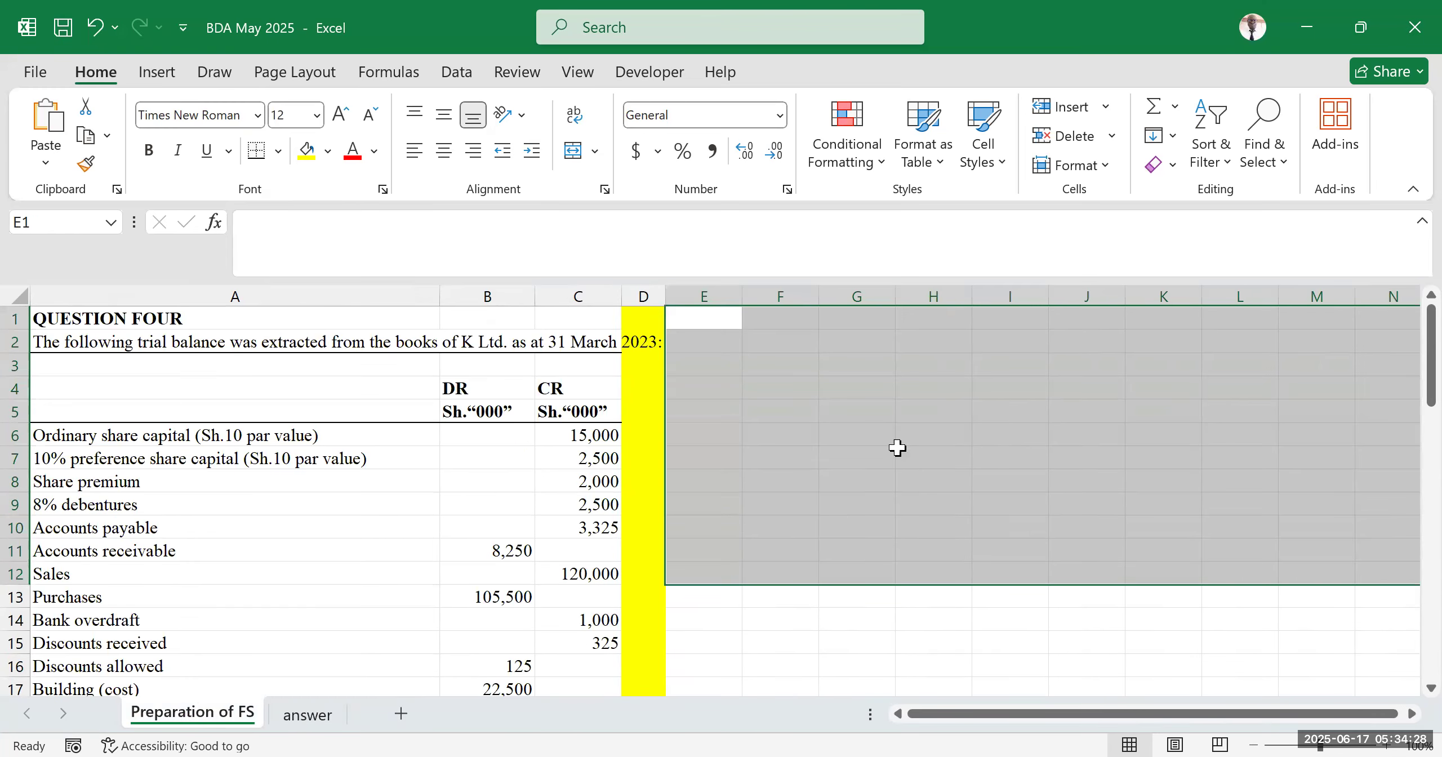
left_click(307, 714)
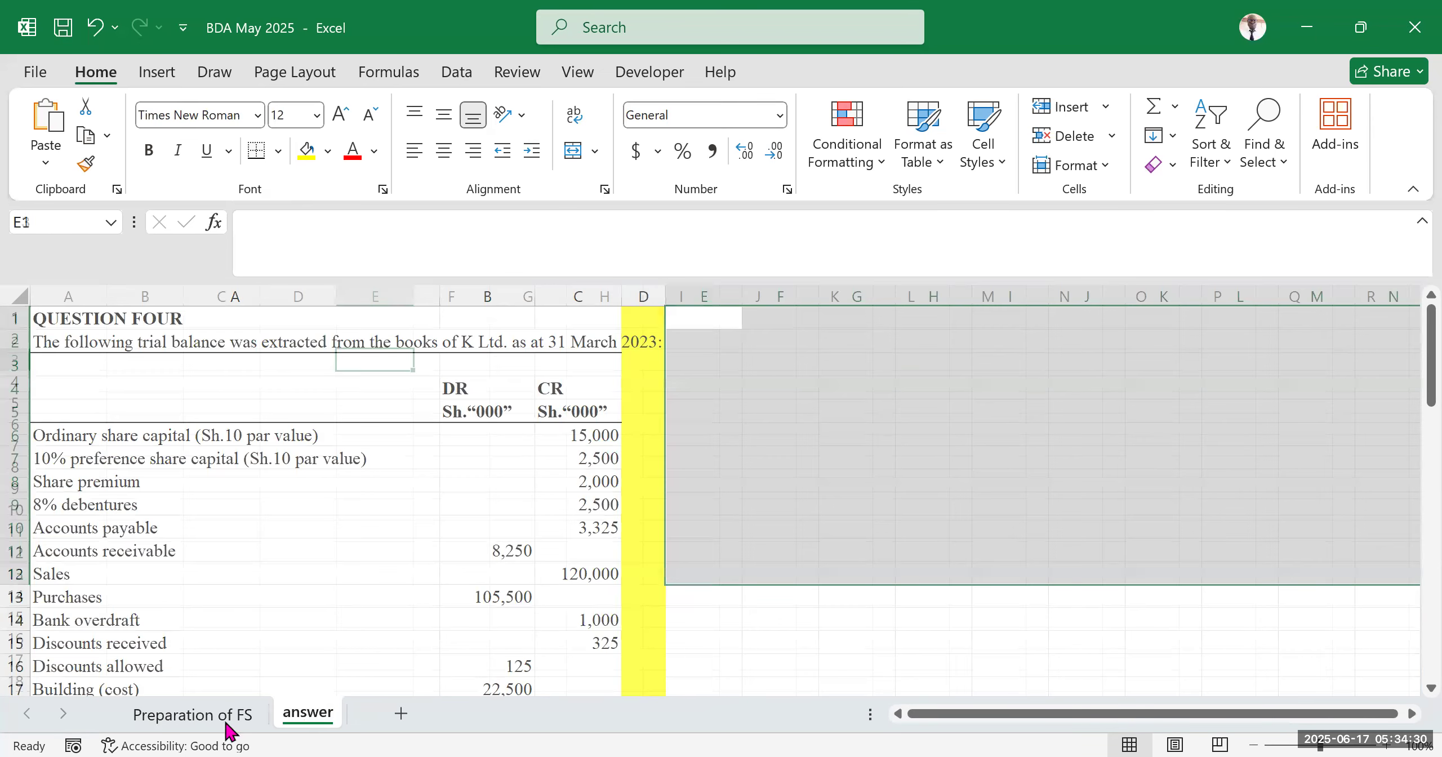
left_click(194, 714)
left_click(259, 458)
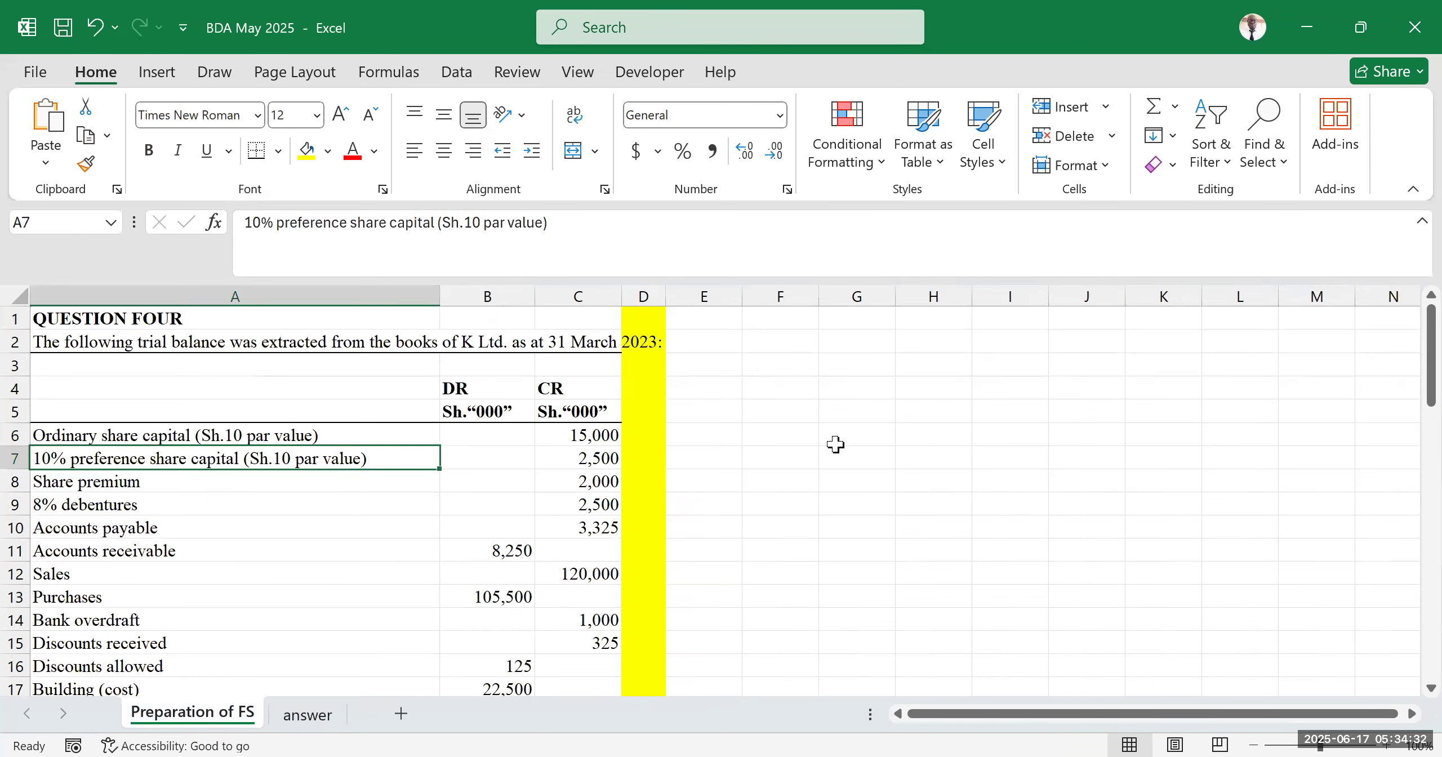
left_click(980, 481)
left_click(426, 501)
left_click(812, 479)
left_click(518, 522)
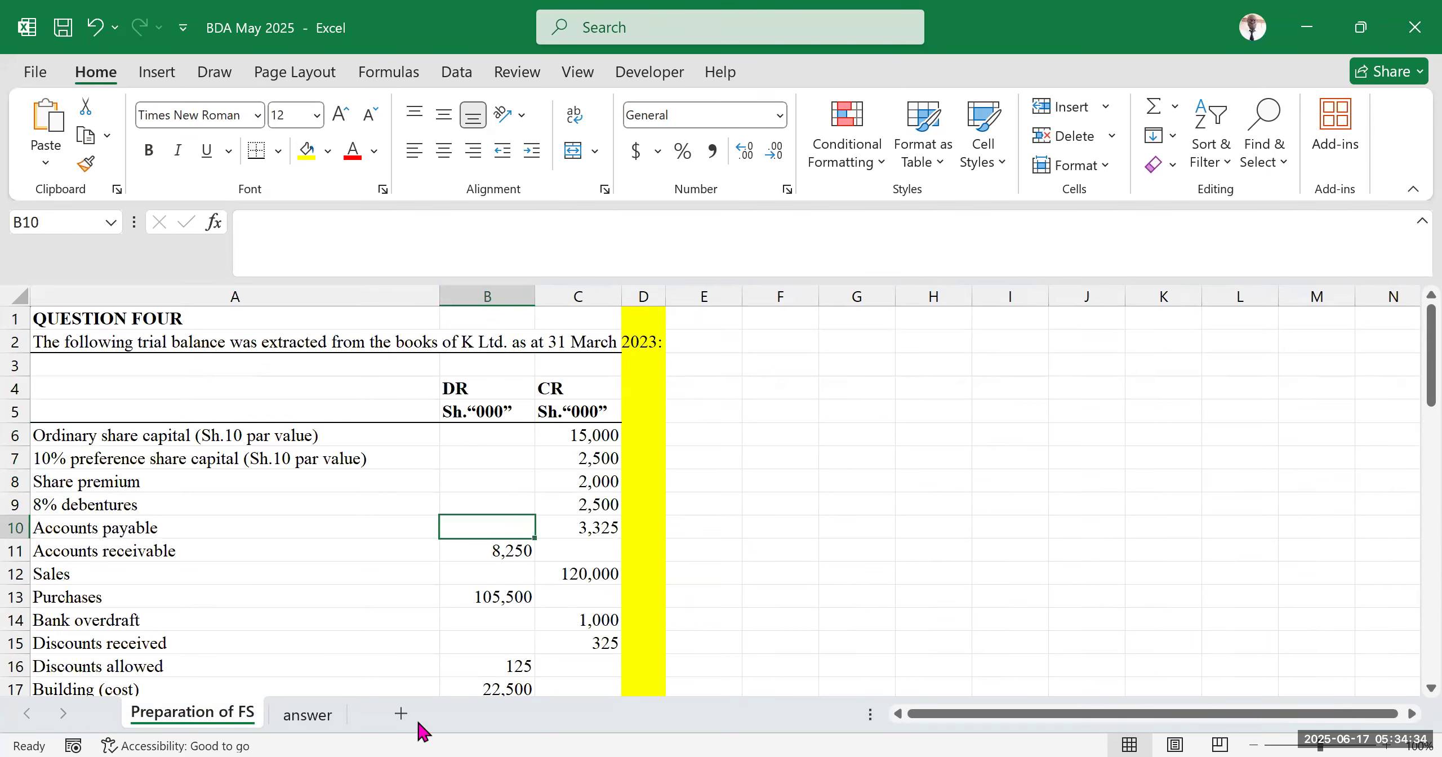
Delete the answer worksheet
left_click(294, 714)
right_click(294, 715)
left_click(388, 432)
left_click(815, 450)
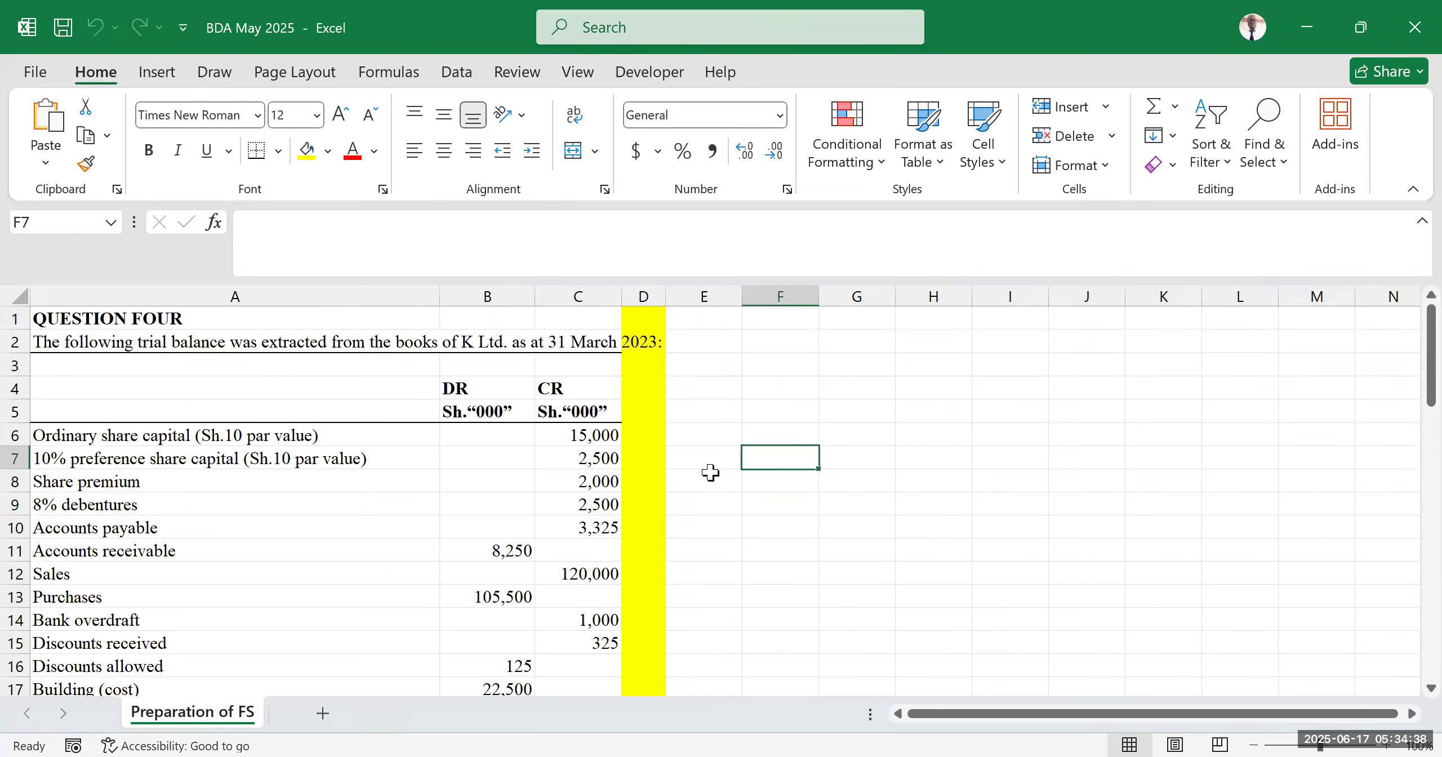
Enter the heading Solution in cell H2 beside the question
scroll(634, 493, "down", 10)
scroll(504, 517, "down", 5)
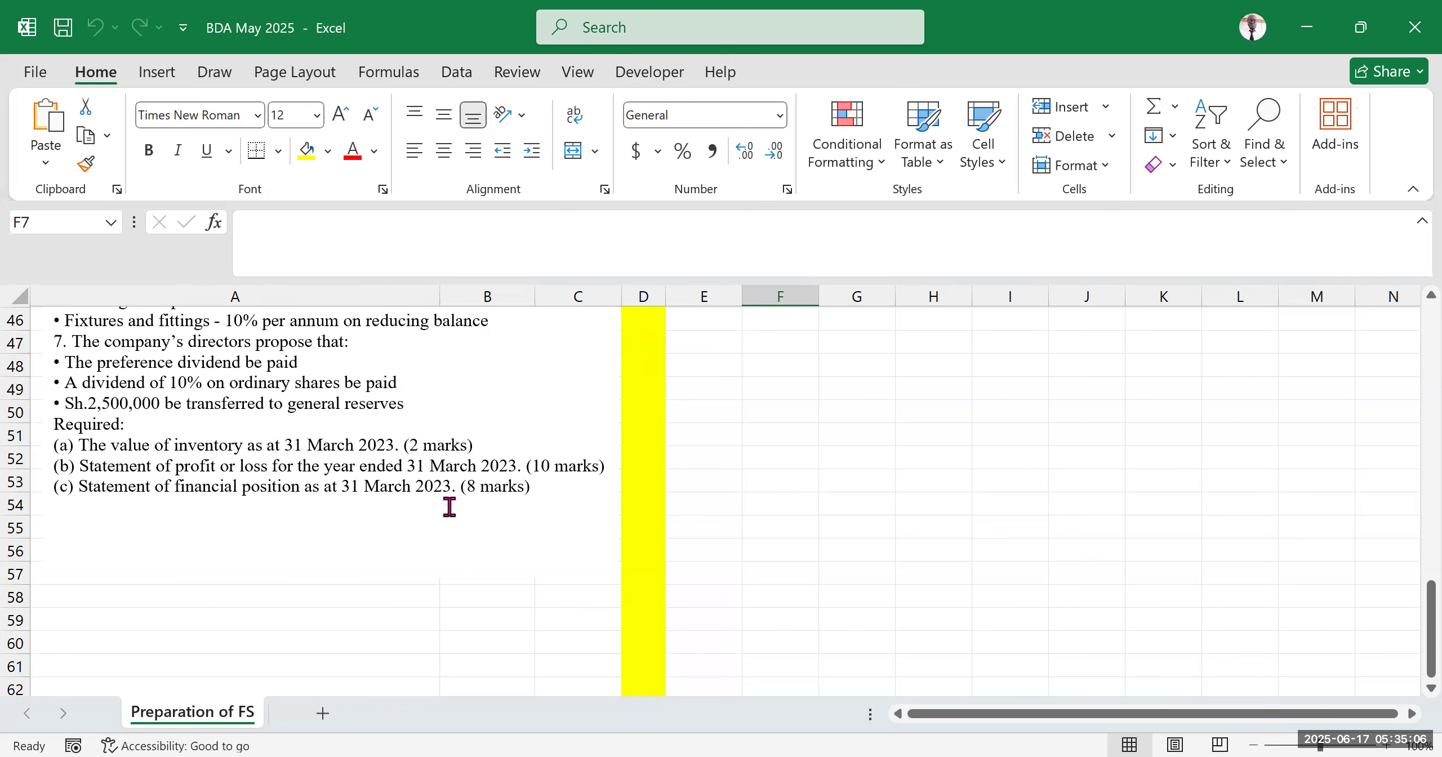
scroll(737, 61, "up", 2)
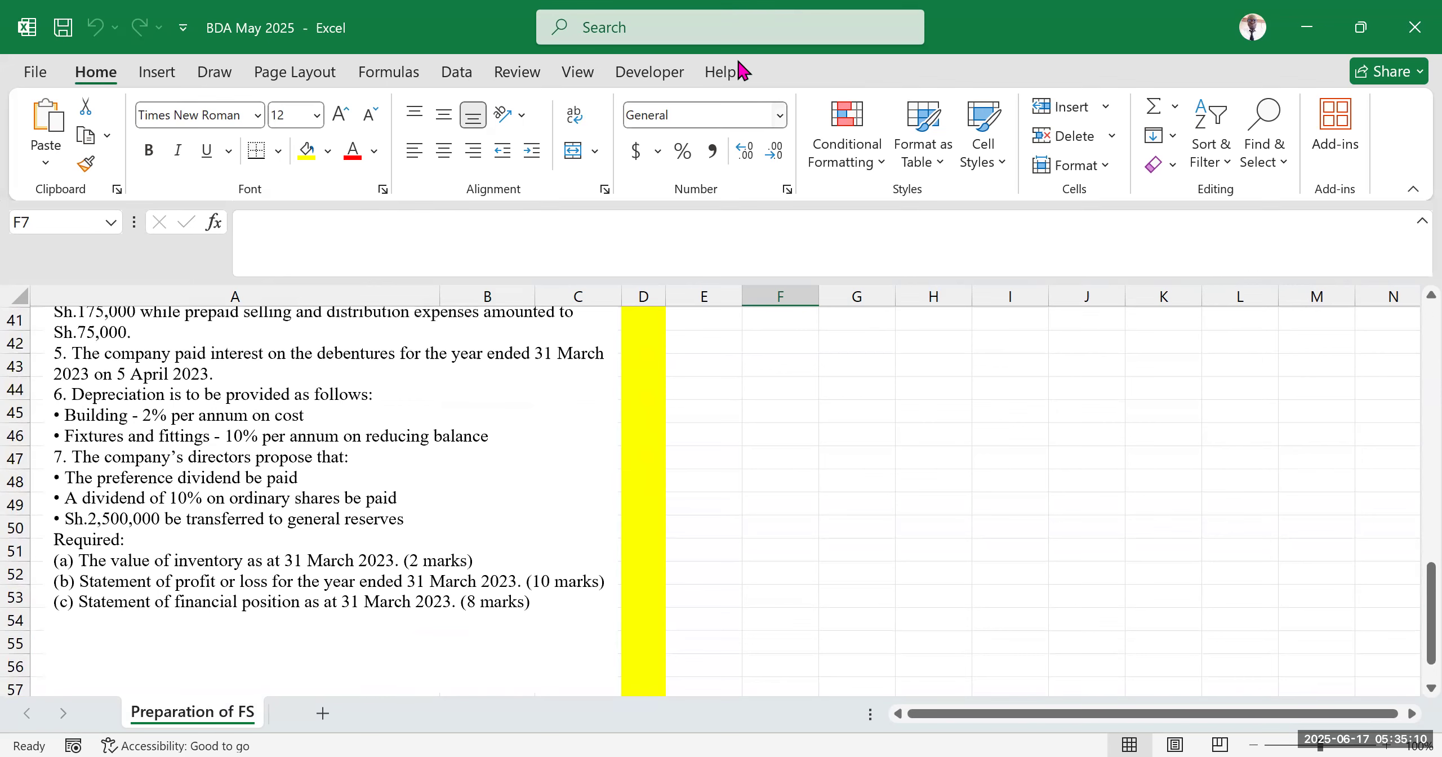
left_click(933, 504)
left_click(933, 389)
scroll(553, 405, "up", 12)
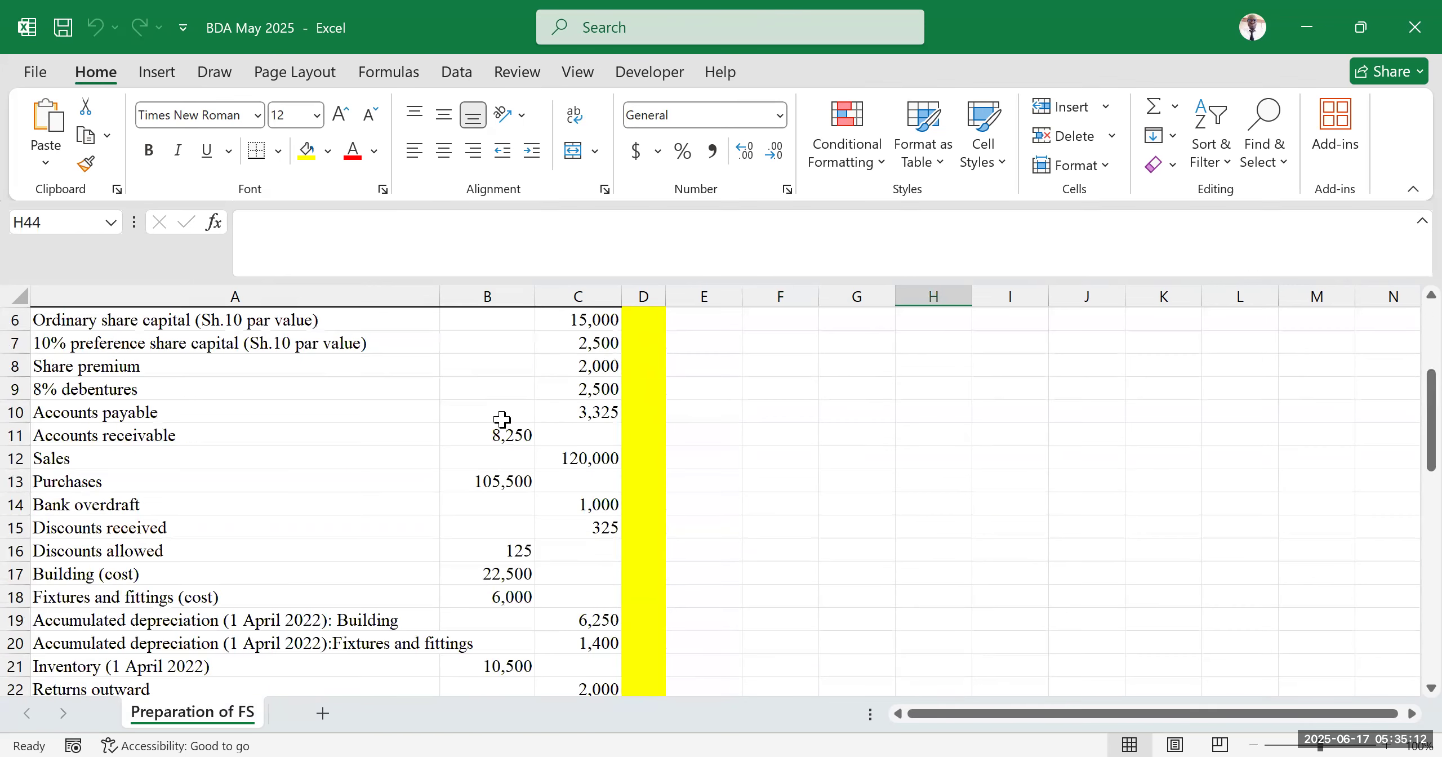
scroll(479, 418, "up", 2)
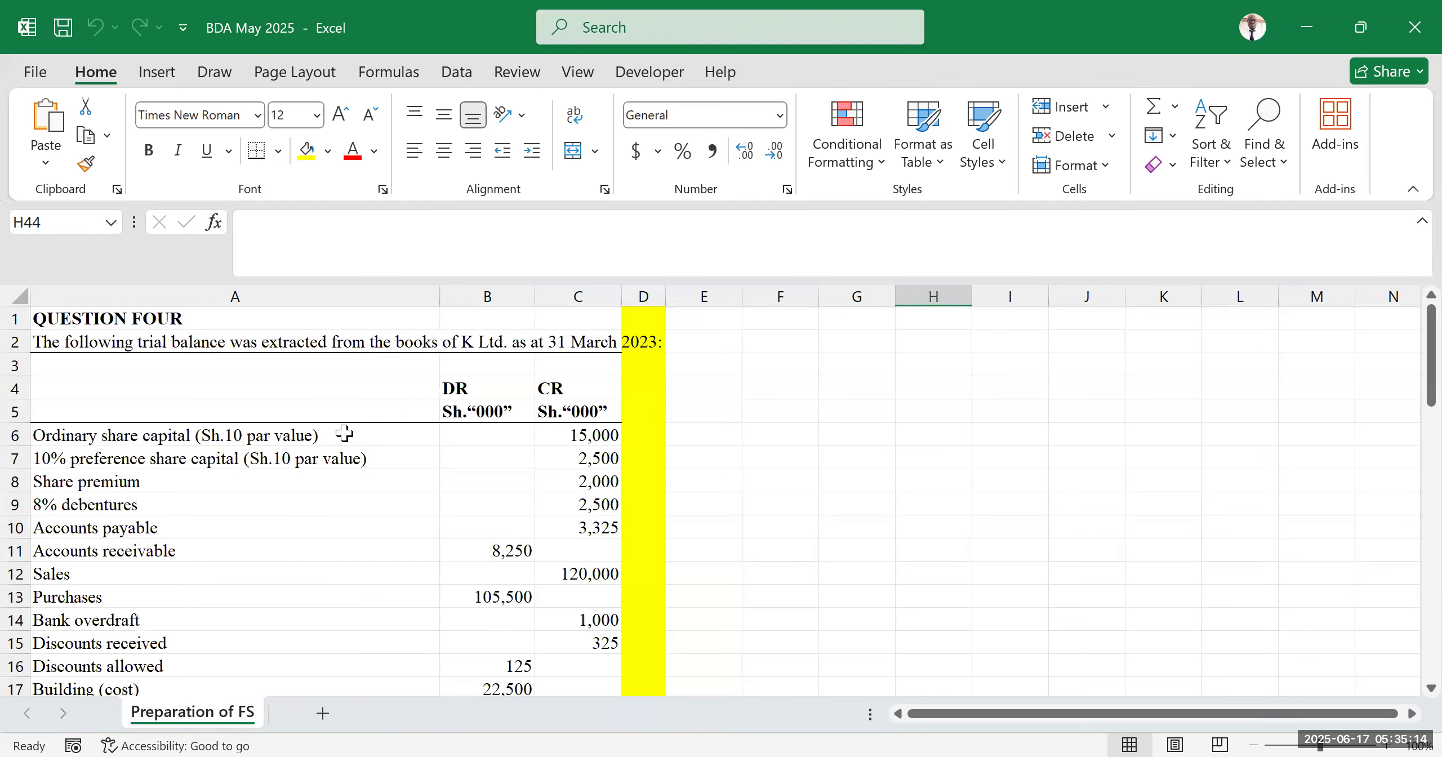
left_click(921, 341)
type("S")
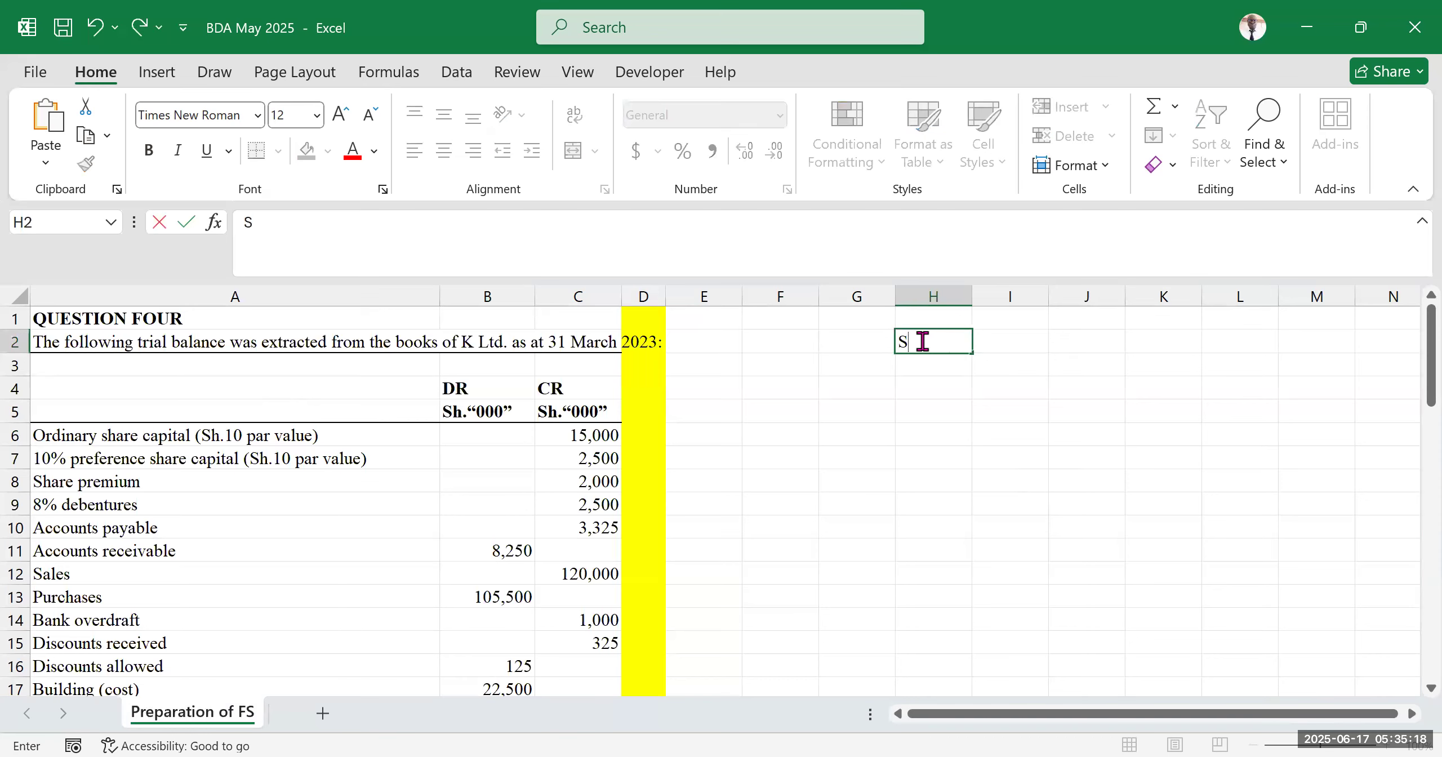
type("olution")
left_click(976, 493)
left_click(918, 345)
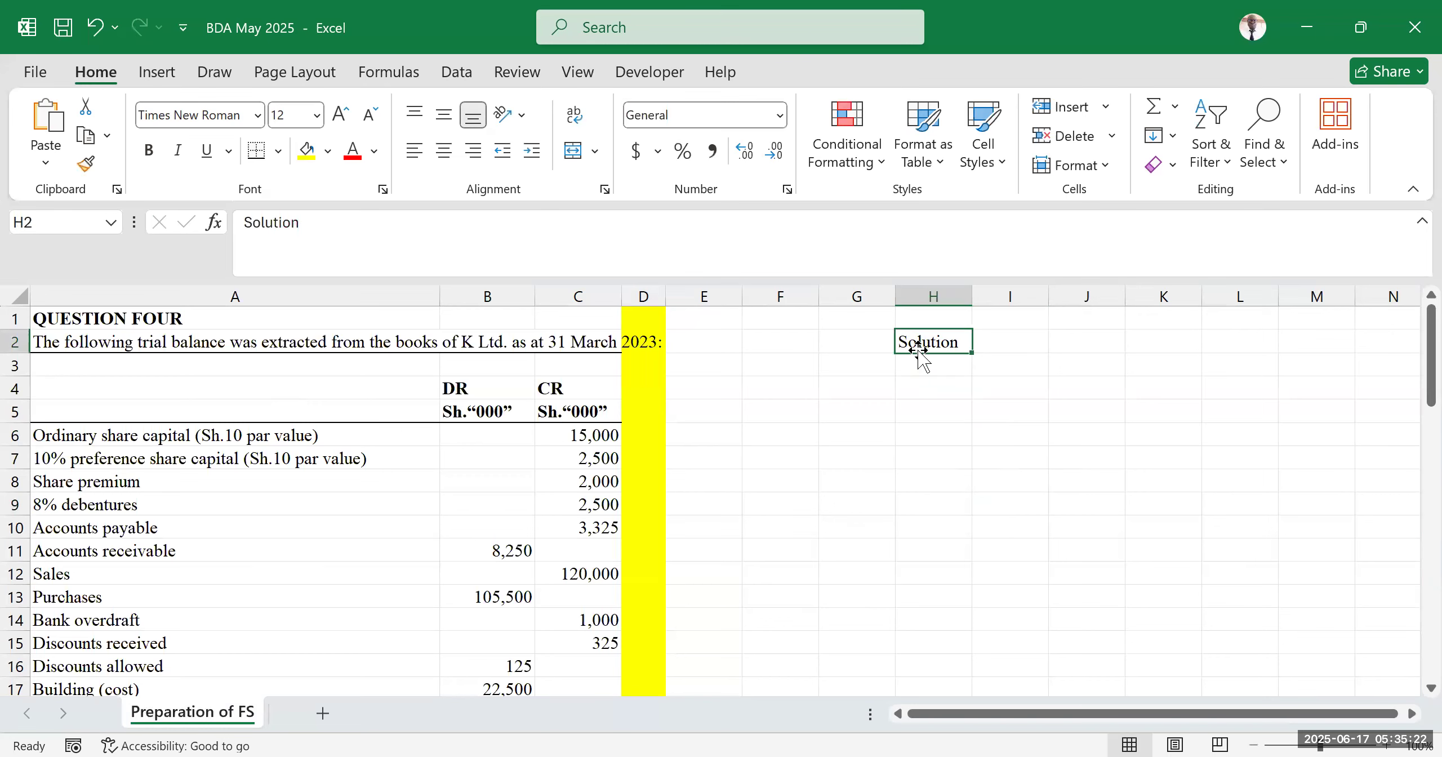
Underline the Solution heading in cell H2
key("ctrl+u")
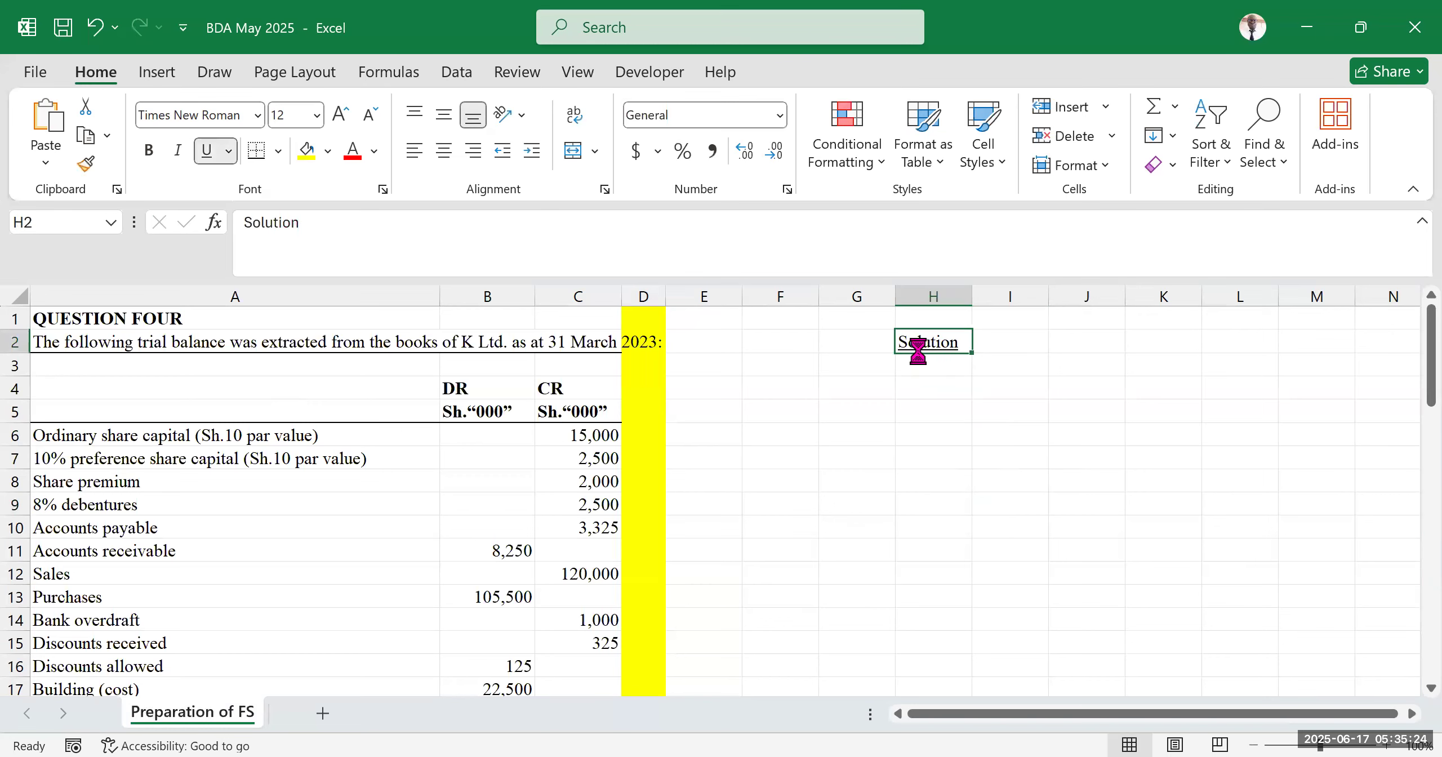
left_click(856, 448)
left_click(697, 369)
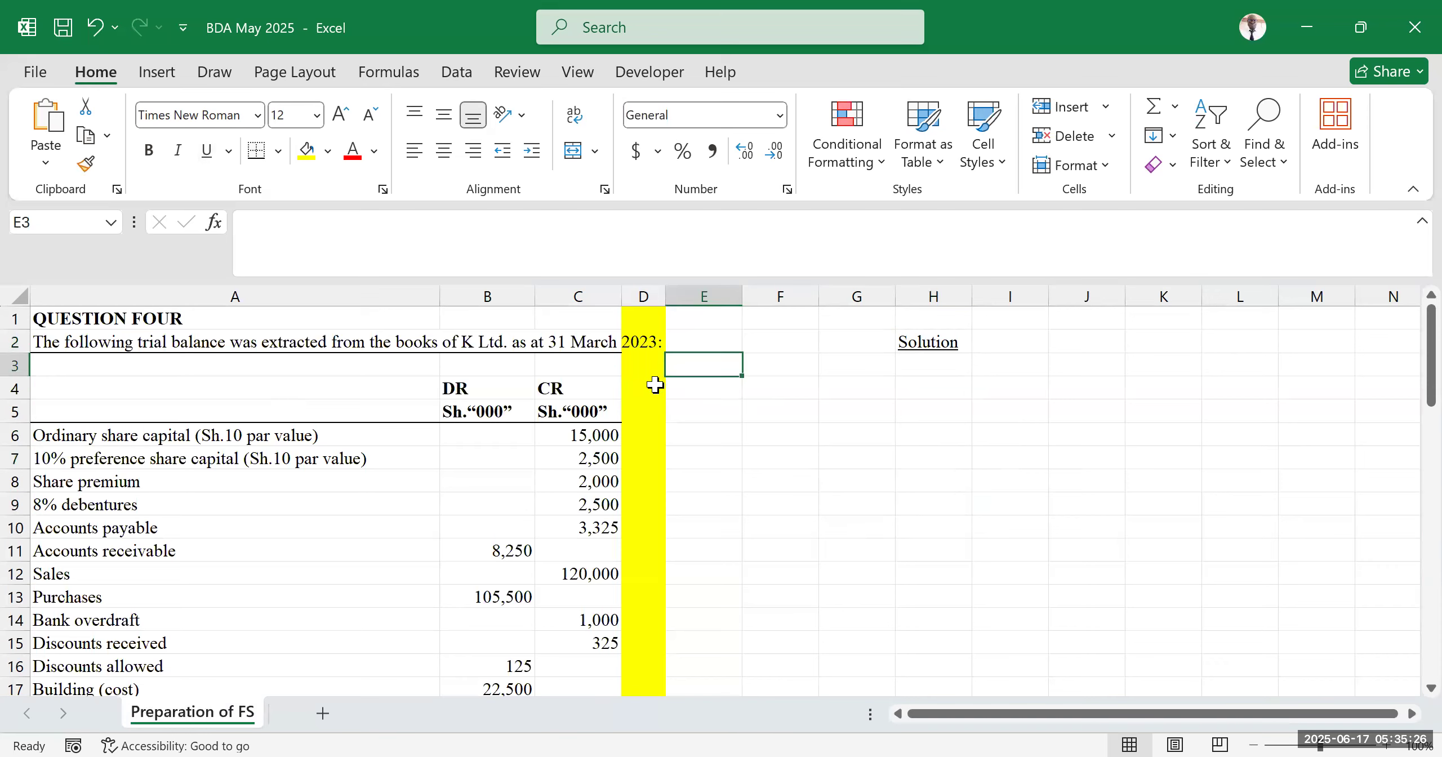
Enter the part label a in cell E3
left_click(705, 389)
left_click(703, 369)
type("a")
key("Tab")
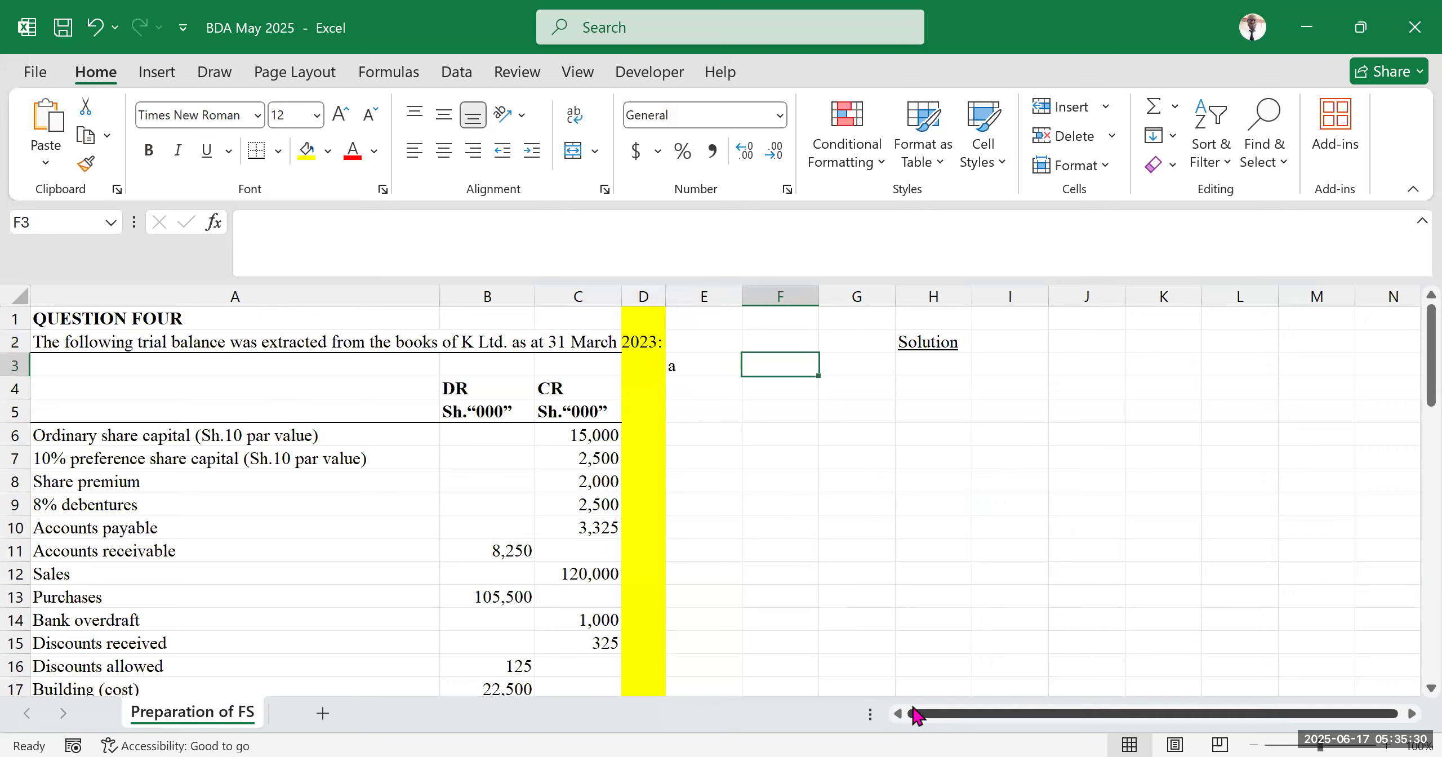
Review the trial balance figures and the additional information and requirements of the question
scroll(349, 648, "down", 8)
scroll(314, 608, "down", 7)
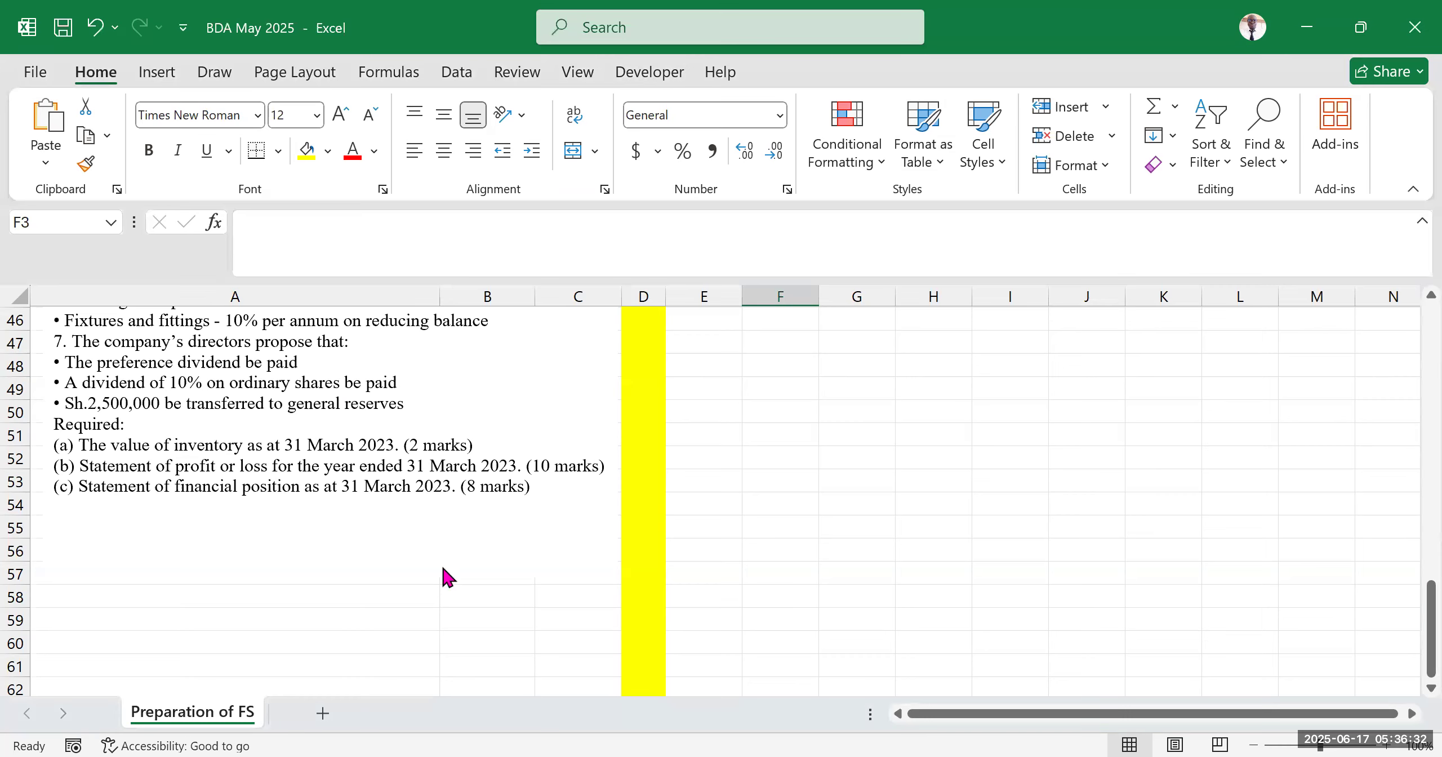
scroll(445, 575, "up", 12)
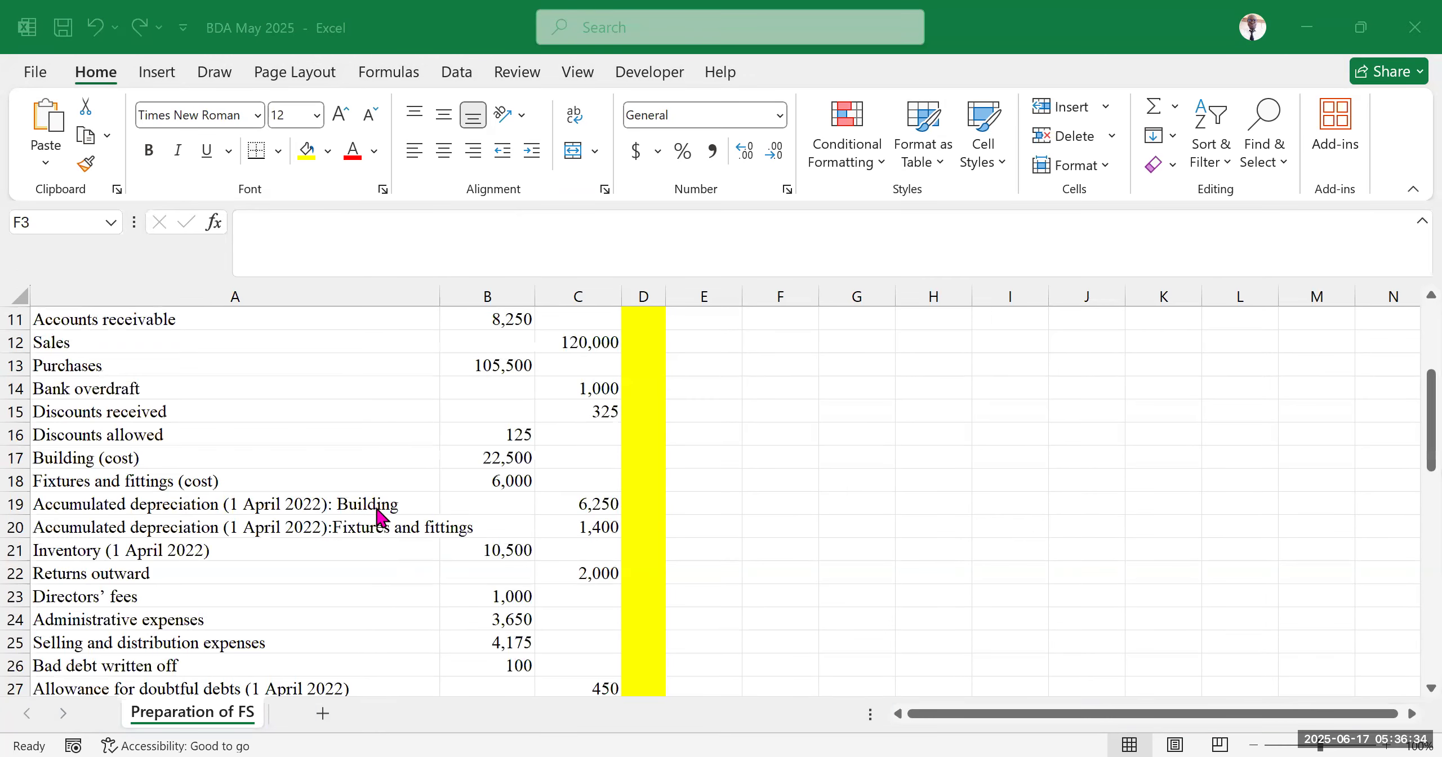
scroll(379, 516, "up", 4)
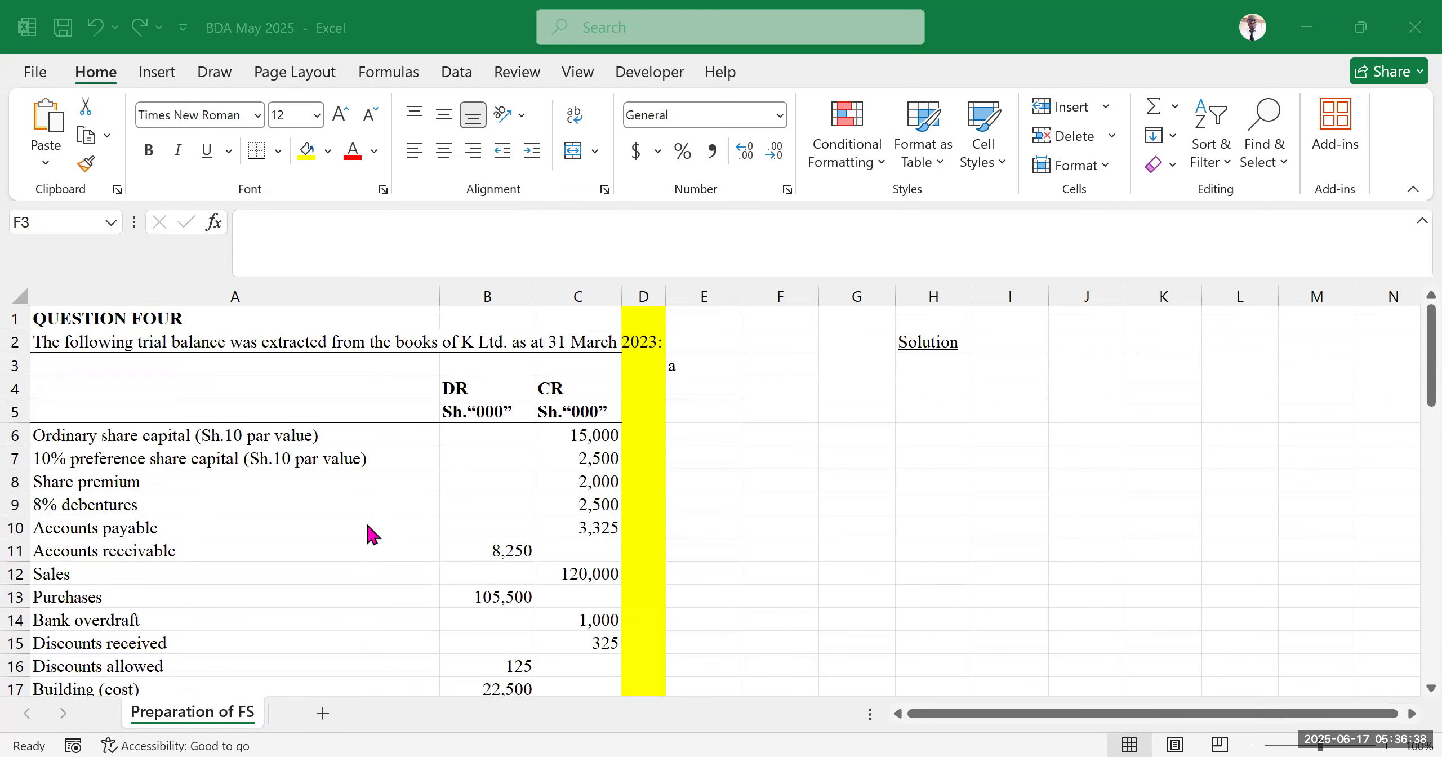
scroll(326, 545, "down", 2)
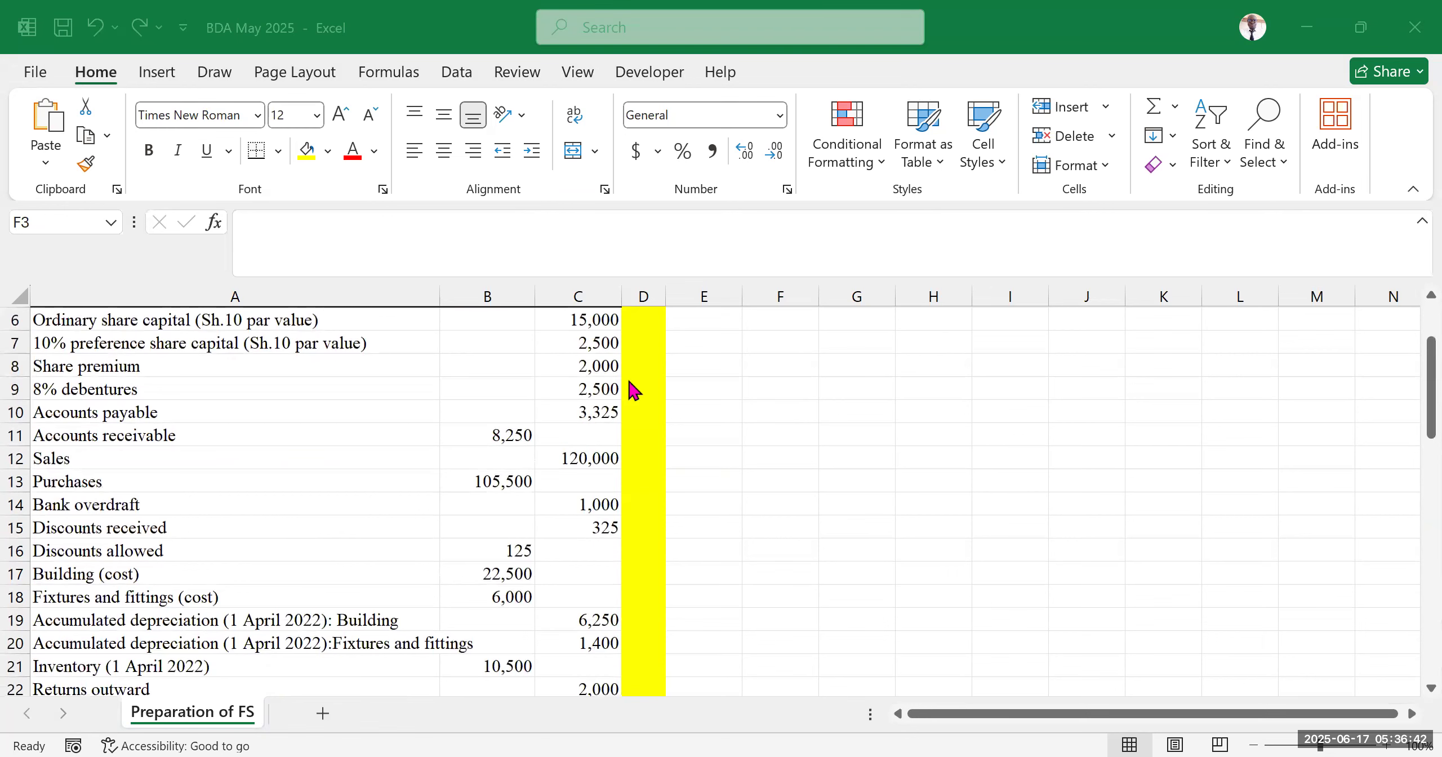
scroll(236, 614, "up", 2)
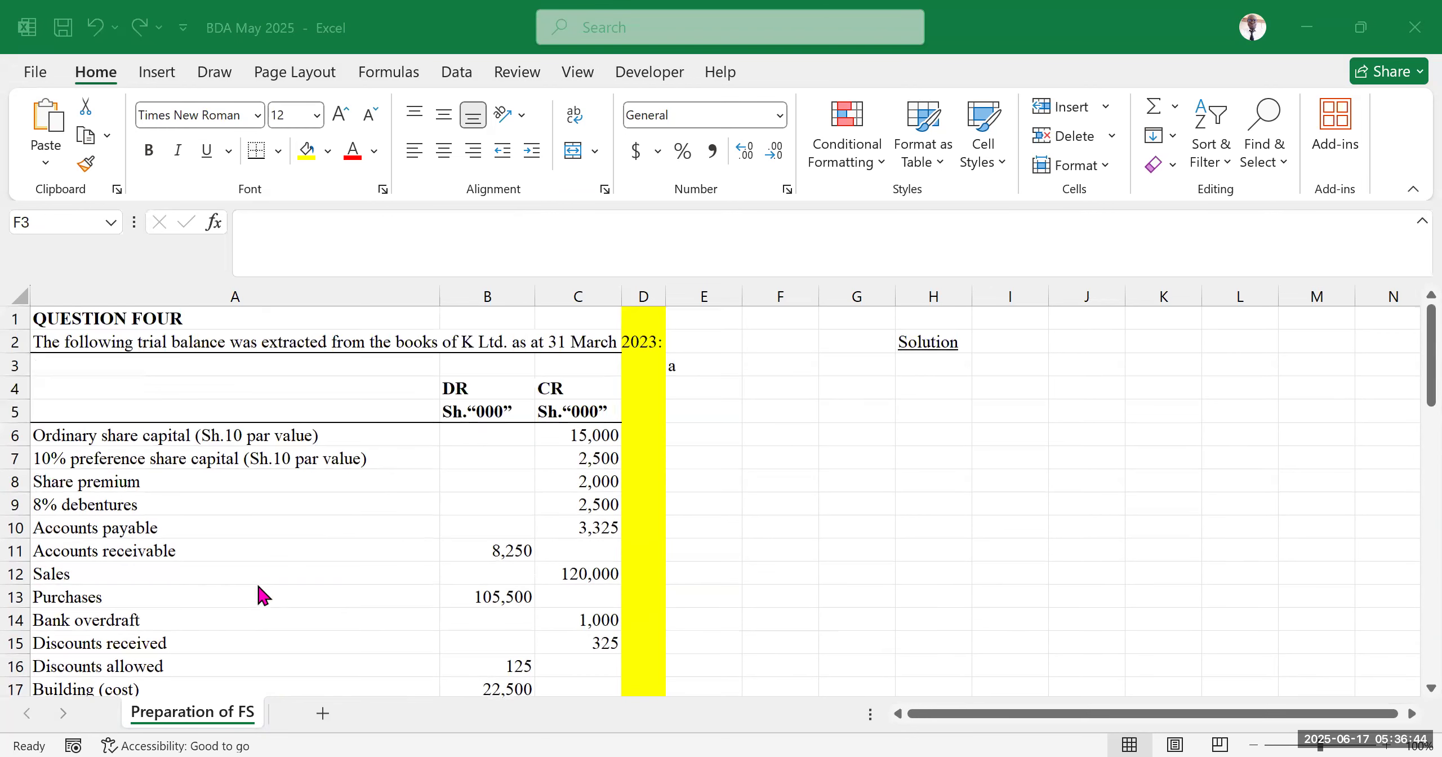
scroll(133, 580, "down", 2)
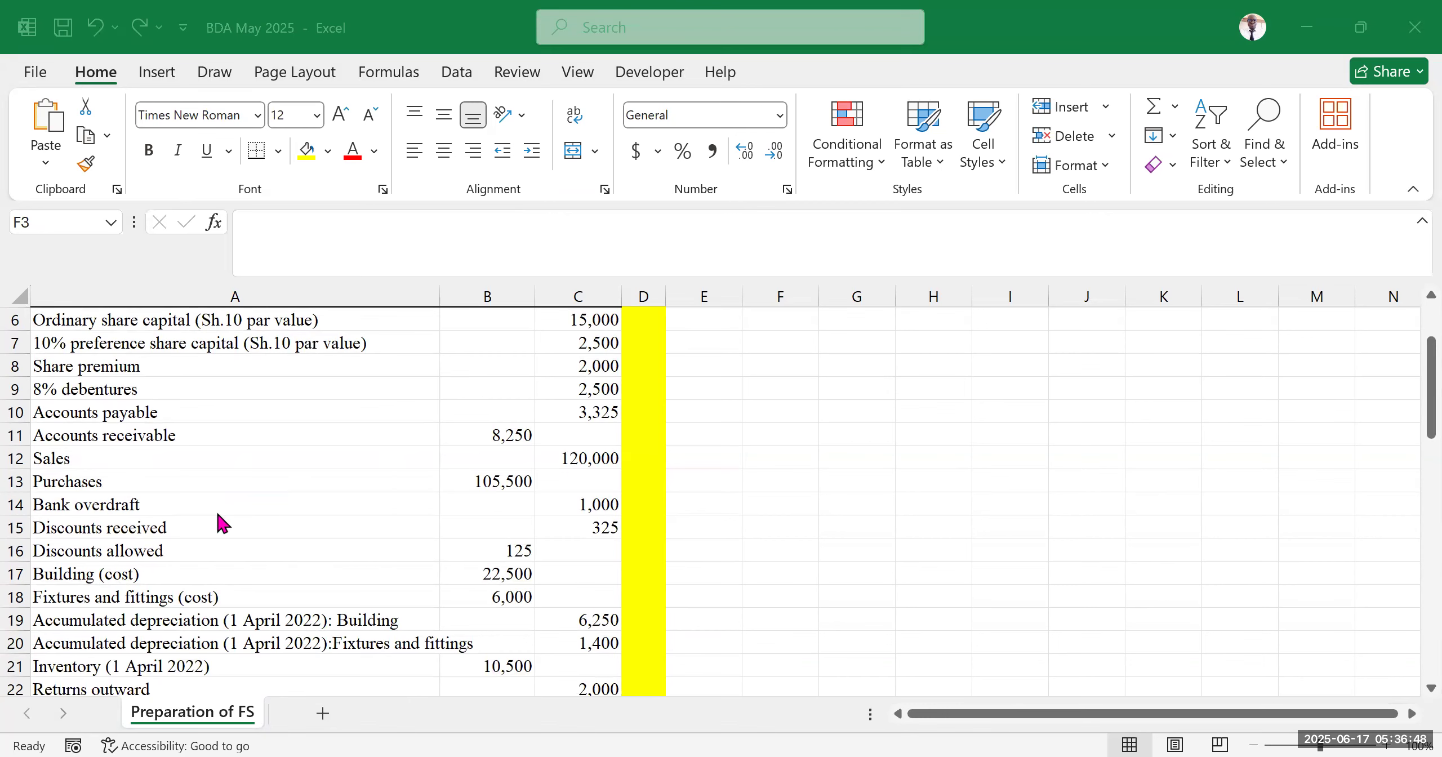
scroll(218, 514, "down", 13)
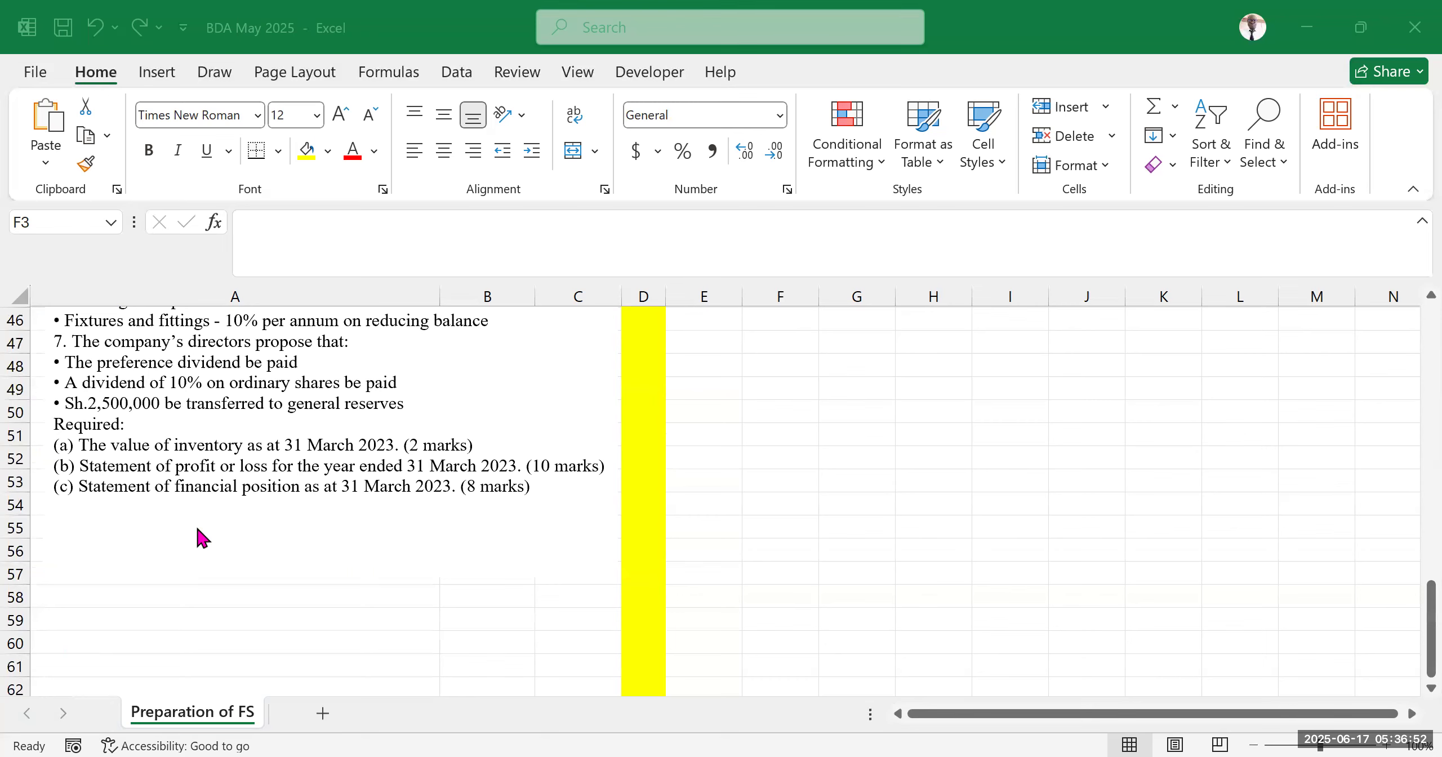
scroll(303, 499, "up", 8)
scroll(303, 499, "up", 3)
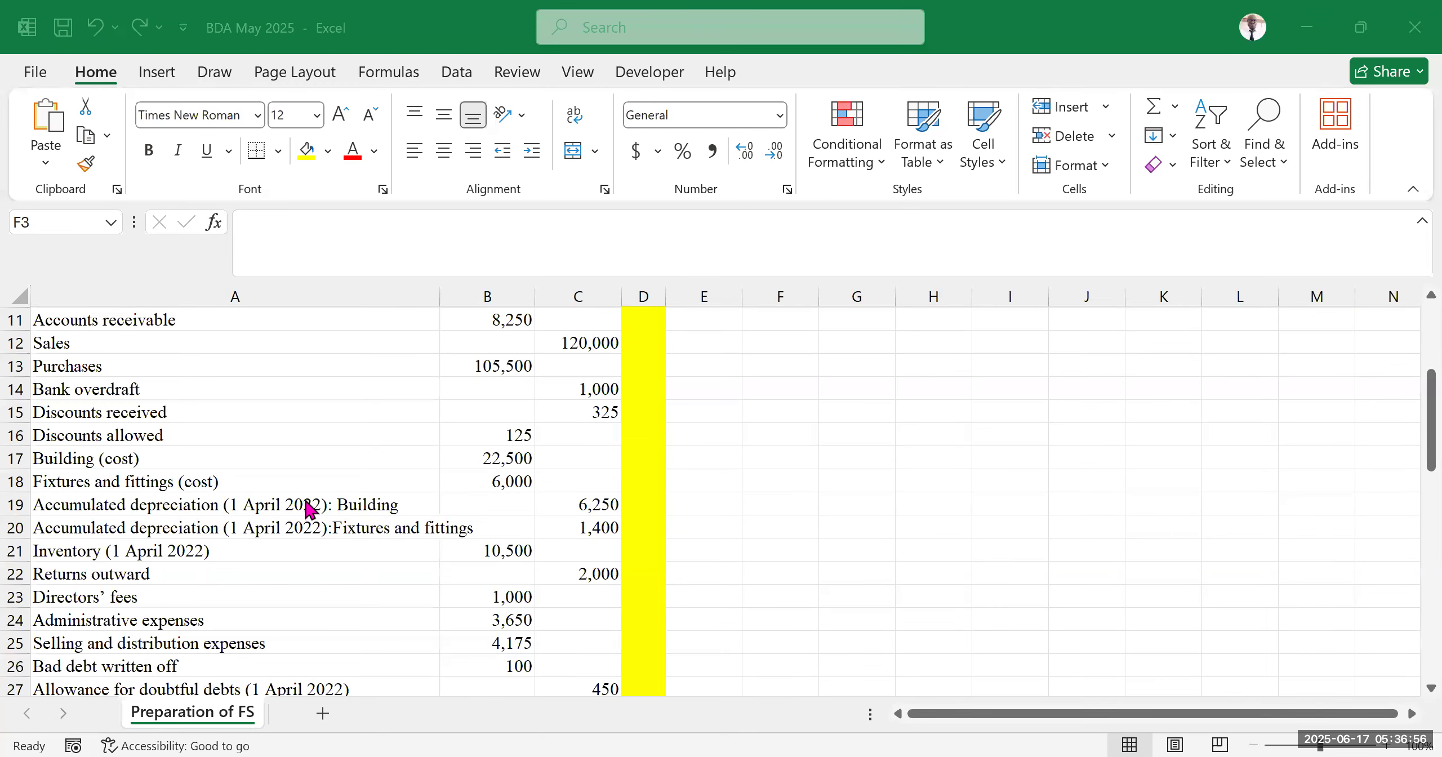
scroll(309, 510, "up", 3)
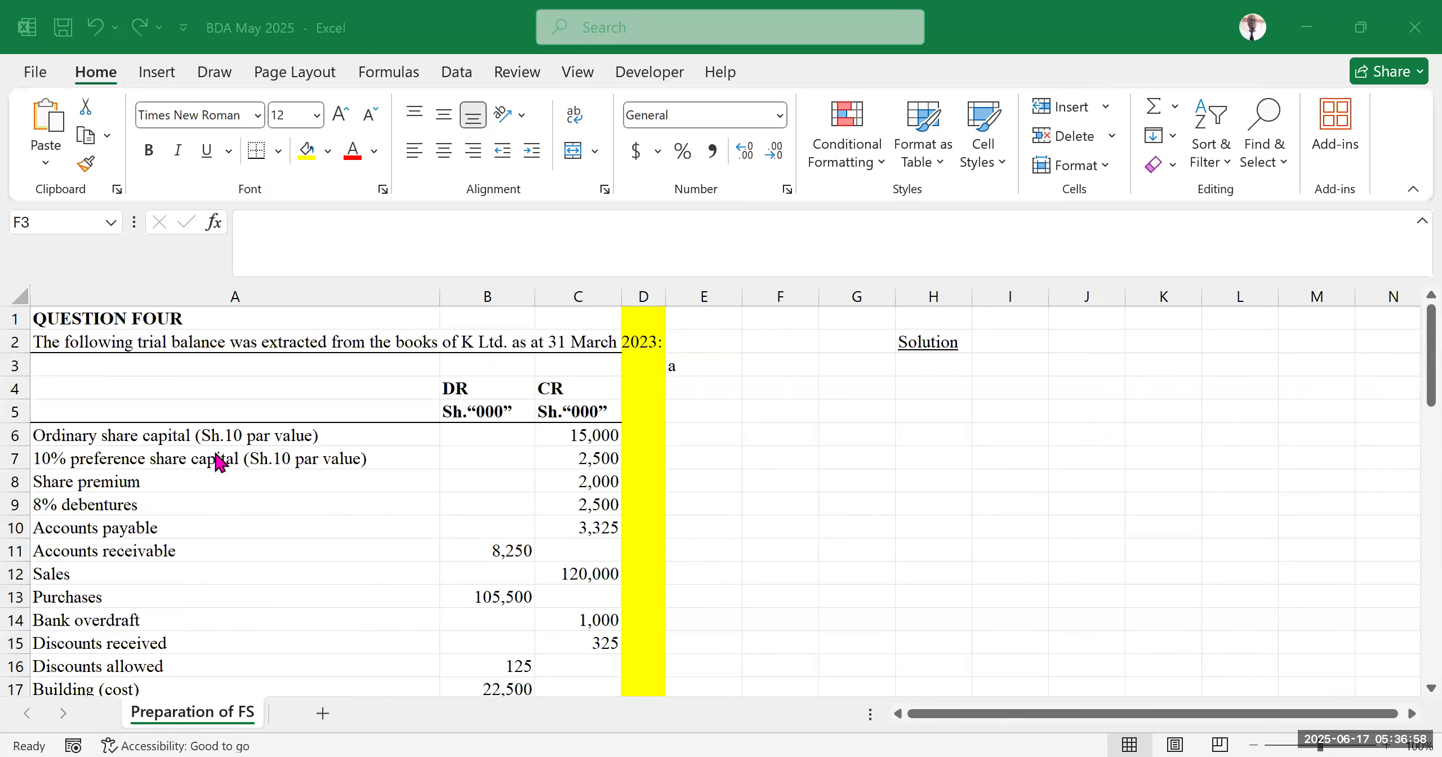
scroll(130, 501, "down", 2)
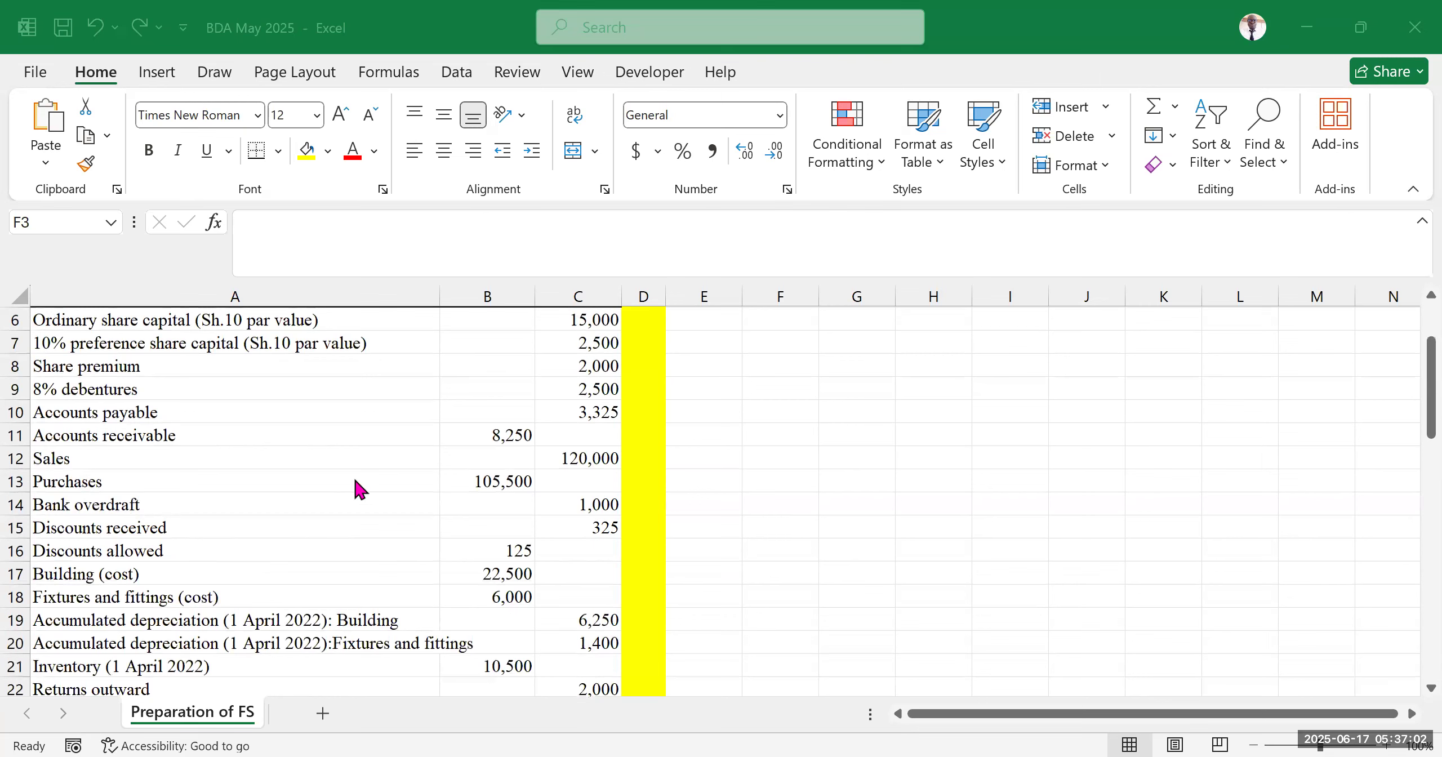
scroll(194, 527, "down", 2)
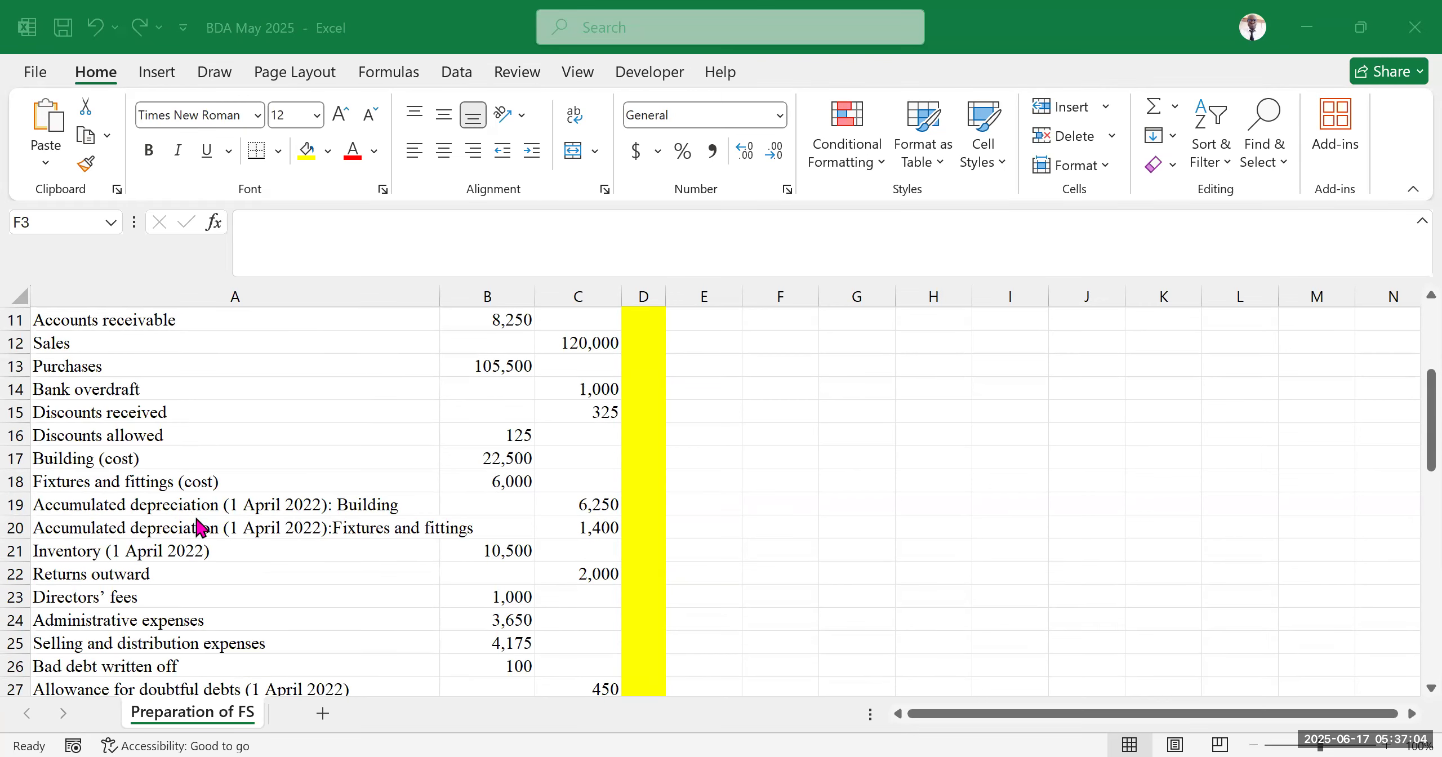
scroll(186, 557, "down", 2)
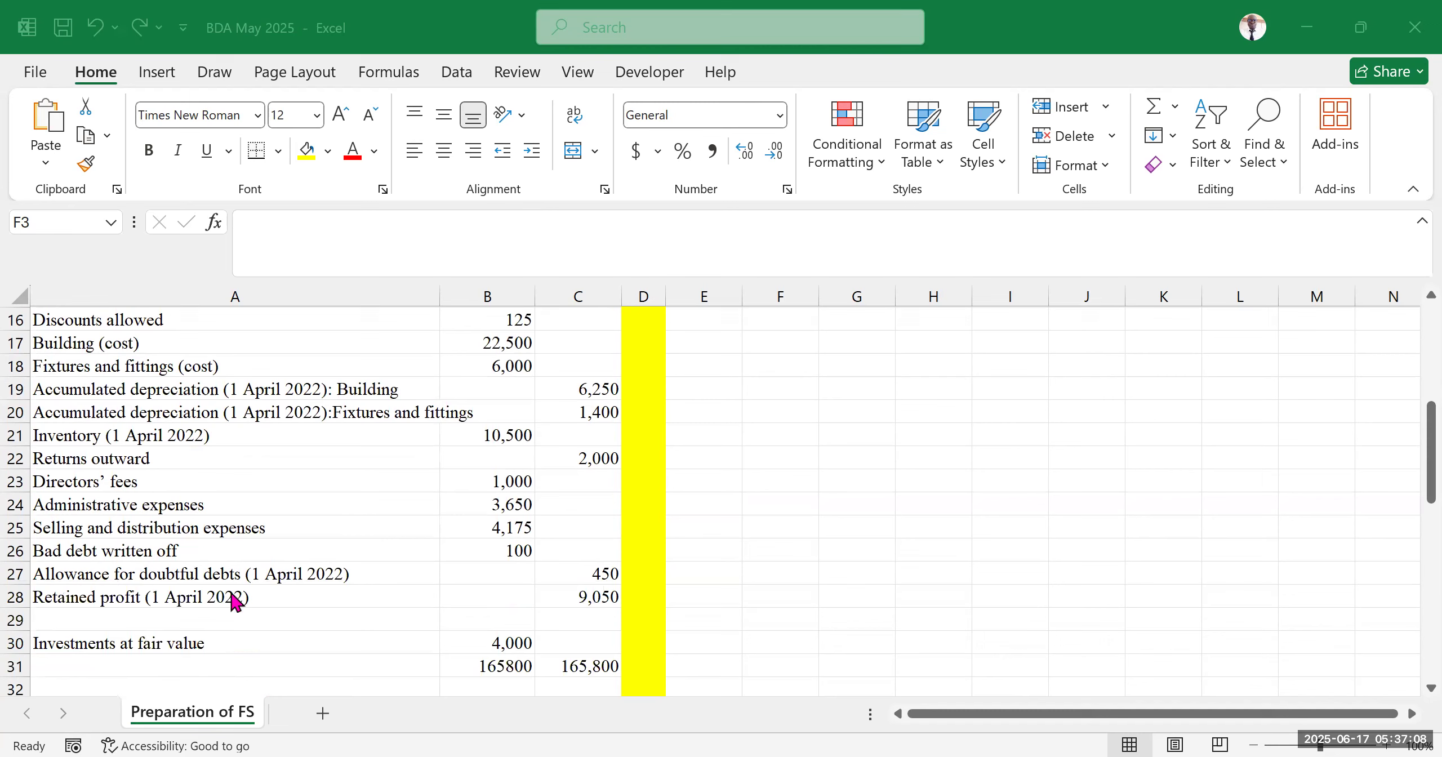
left_click(89, 435)
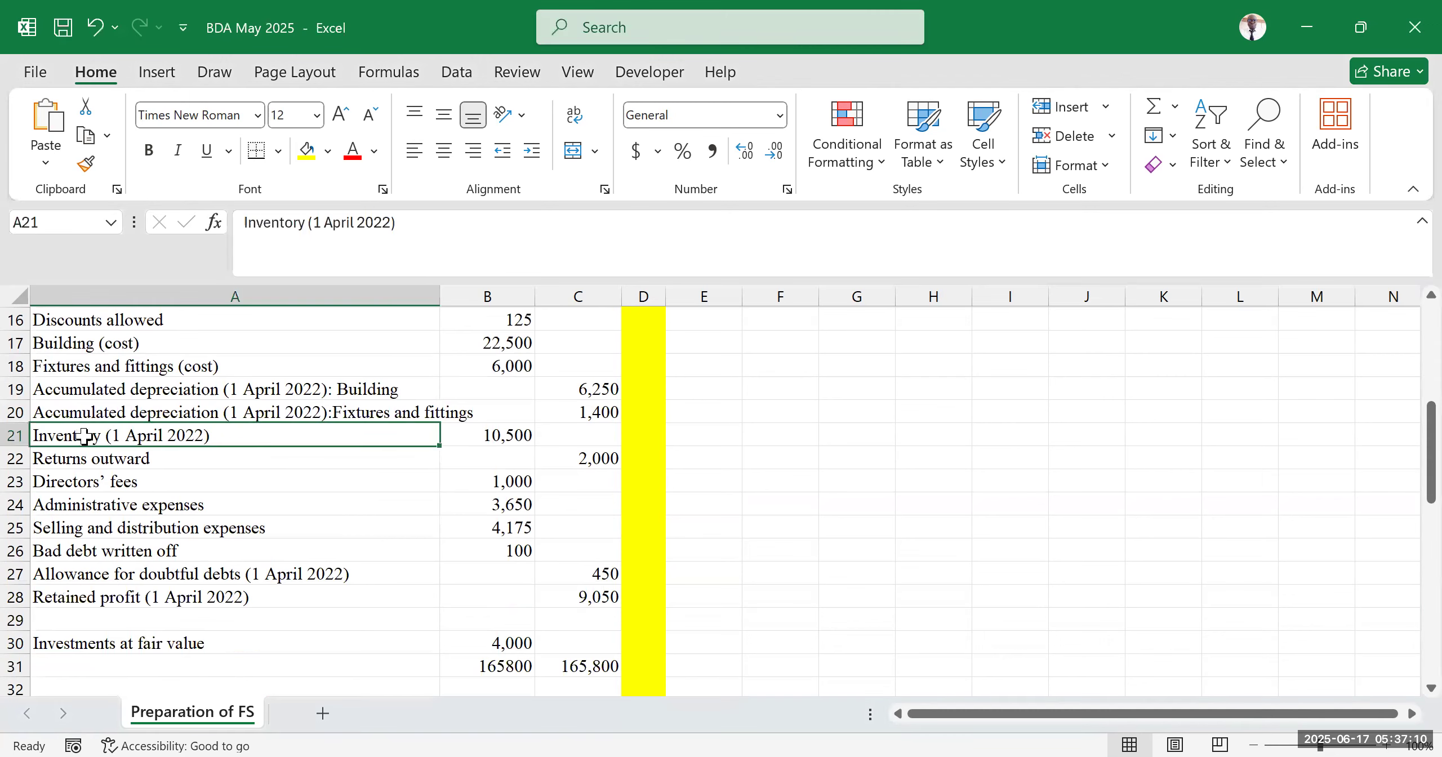
left_click(157, 555)
left_click(95, 436)
scroll(360, 506, "up", 5)
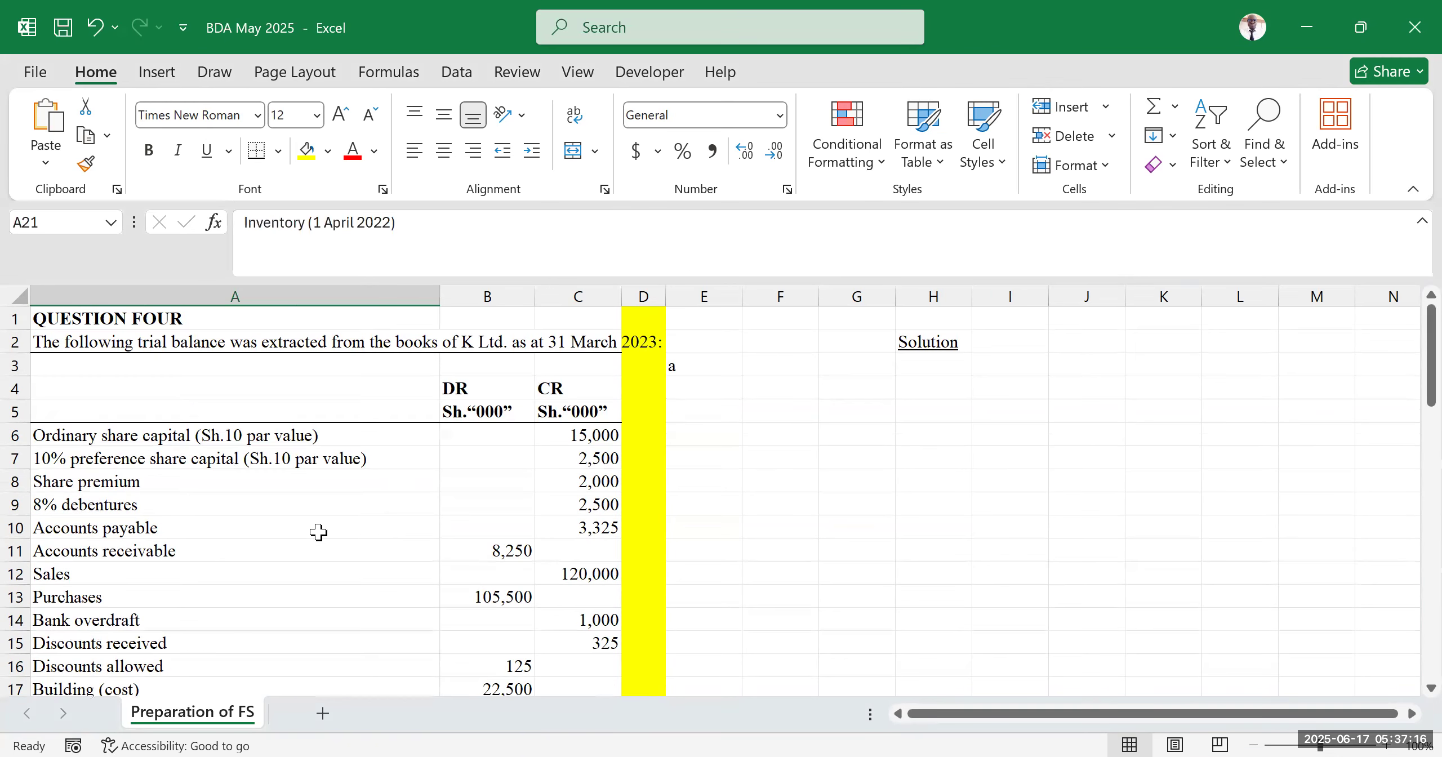
scroll(334, 541, "down", 3)
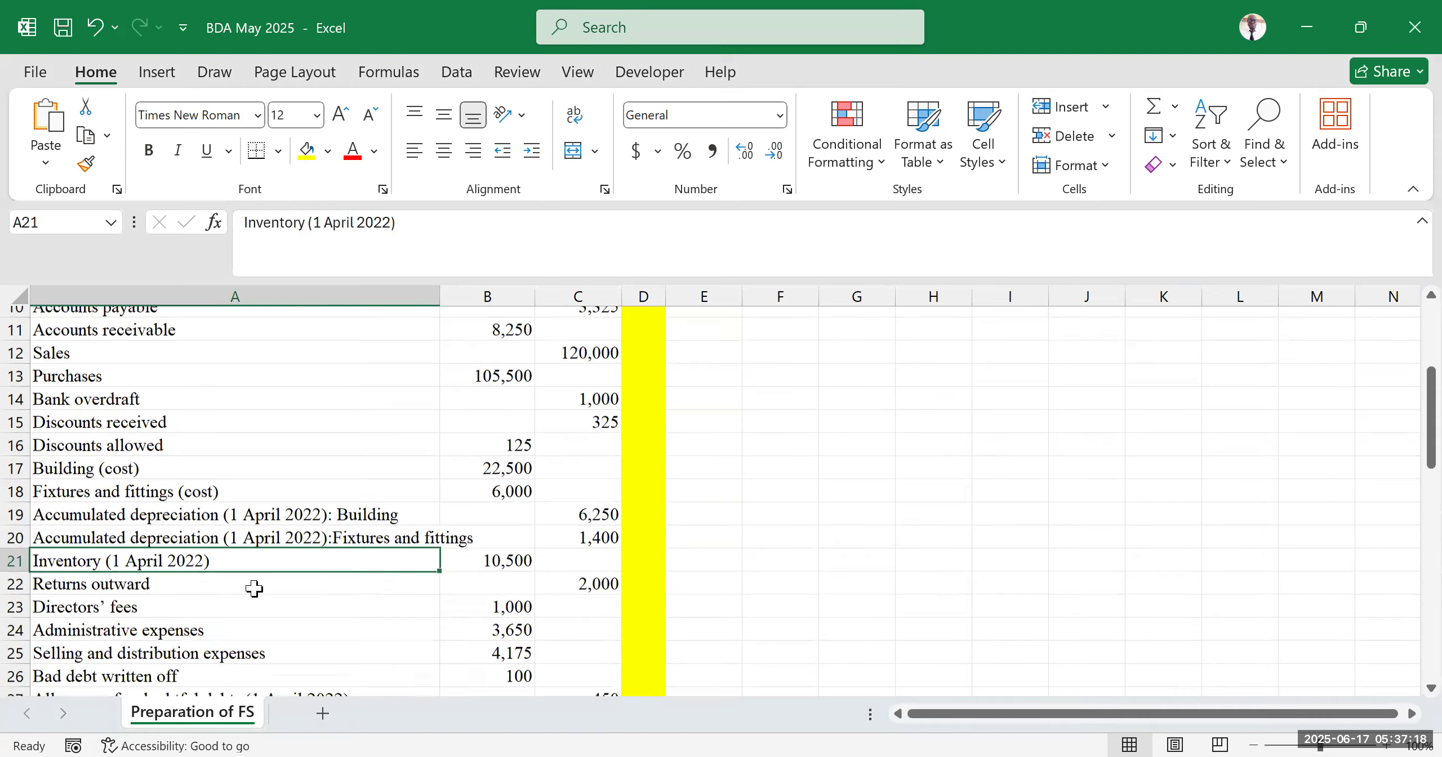
left_click(501, 551)
scroll(226, 594, "down", 1)
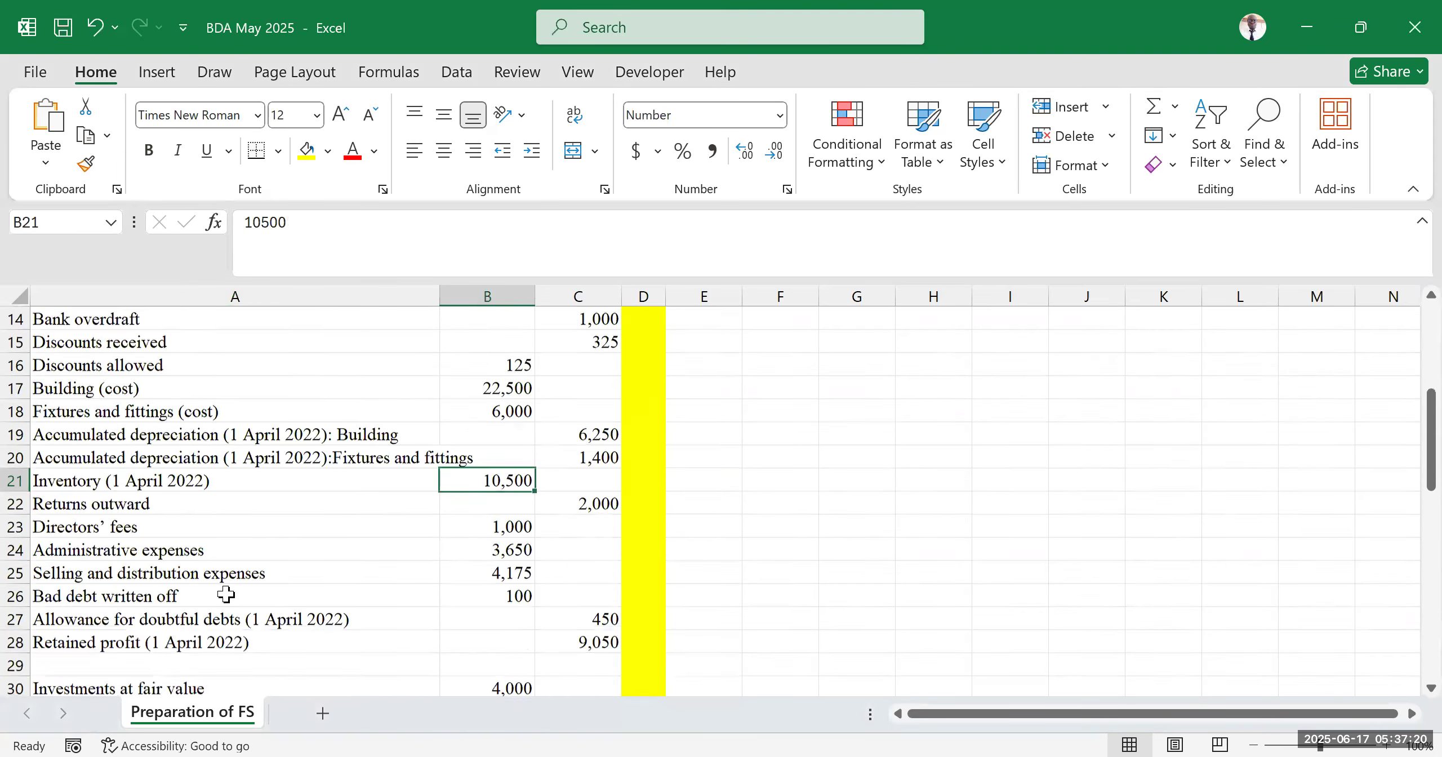
scroll(225, 595, "down", 6)
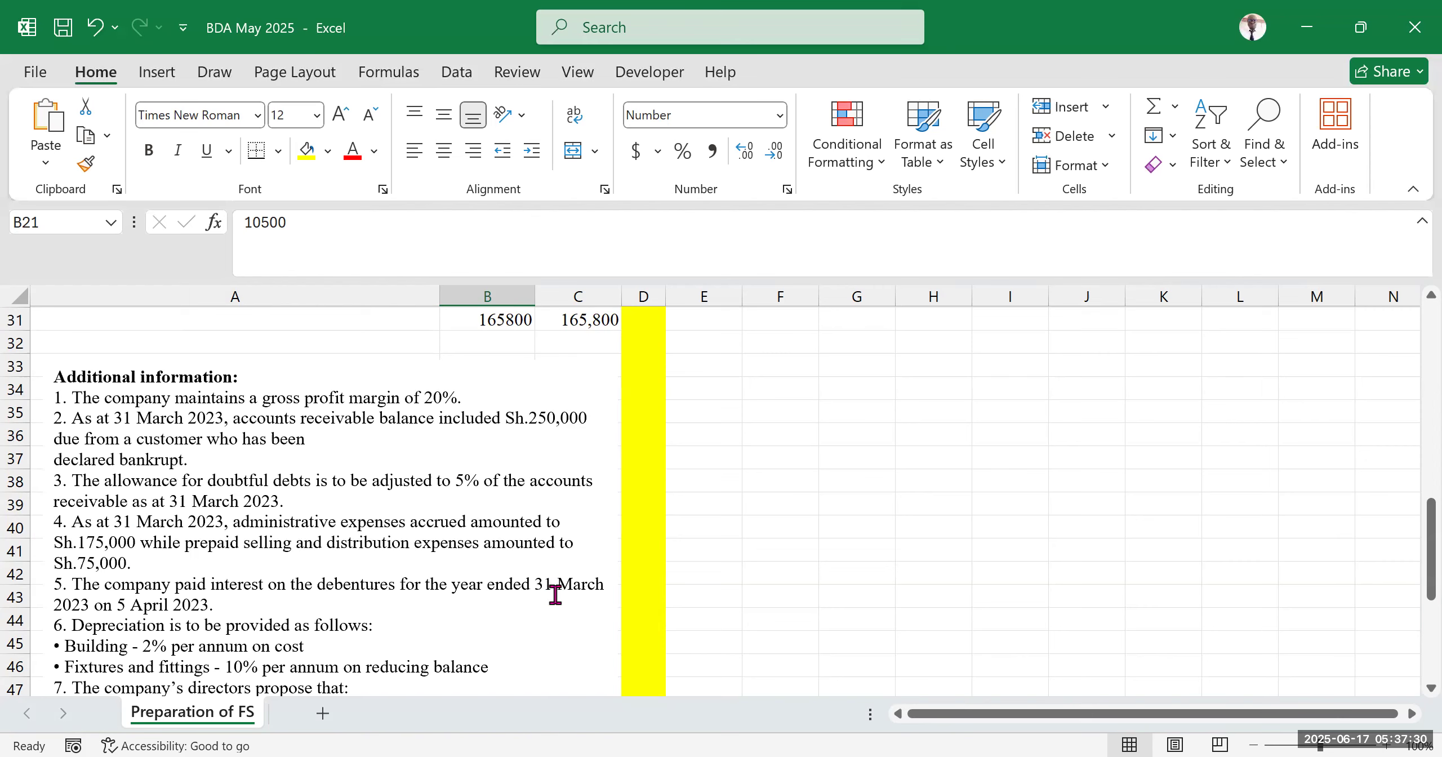
scroll(345, 592, "down", 2)
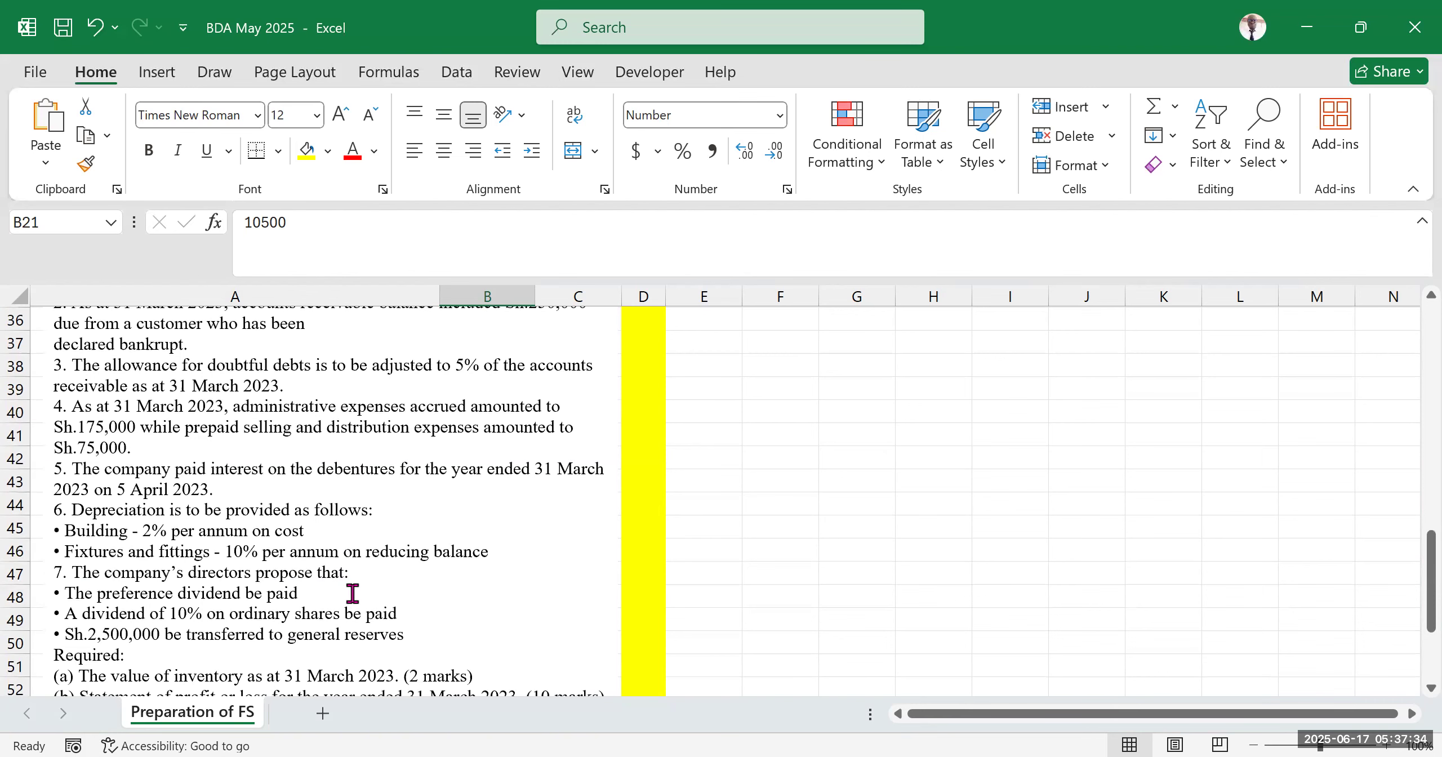
scroll(308, 589, "down", 2)
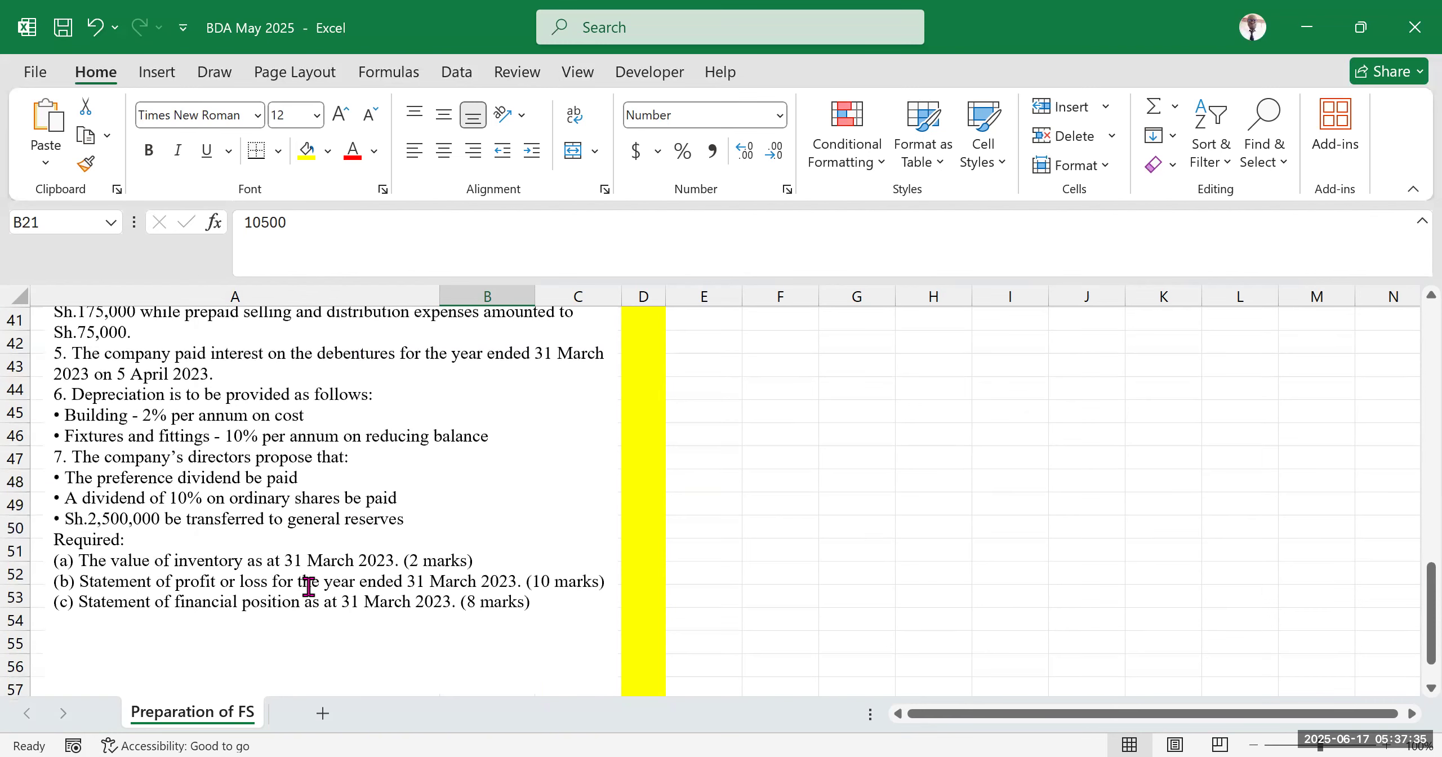
left_click(615, 180)
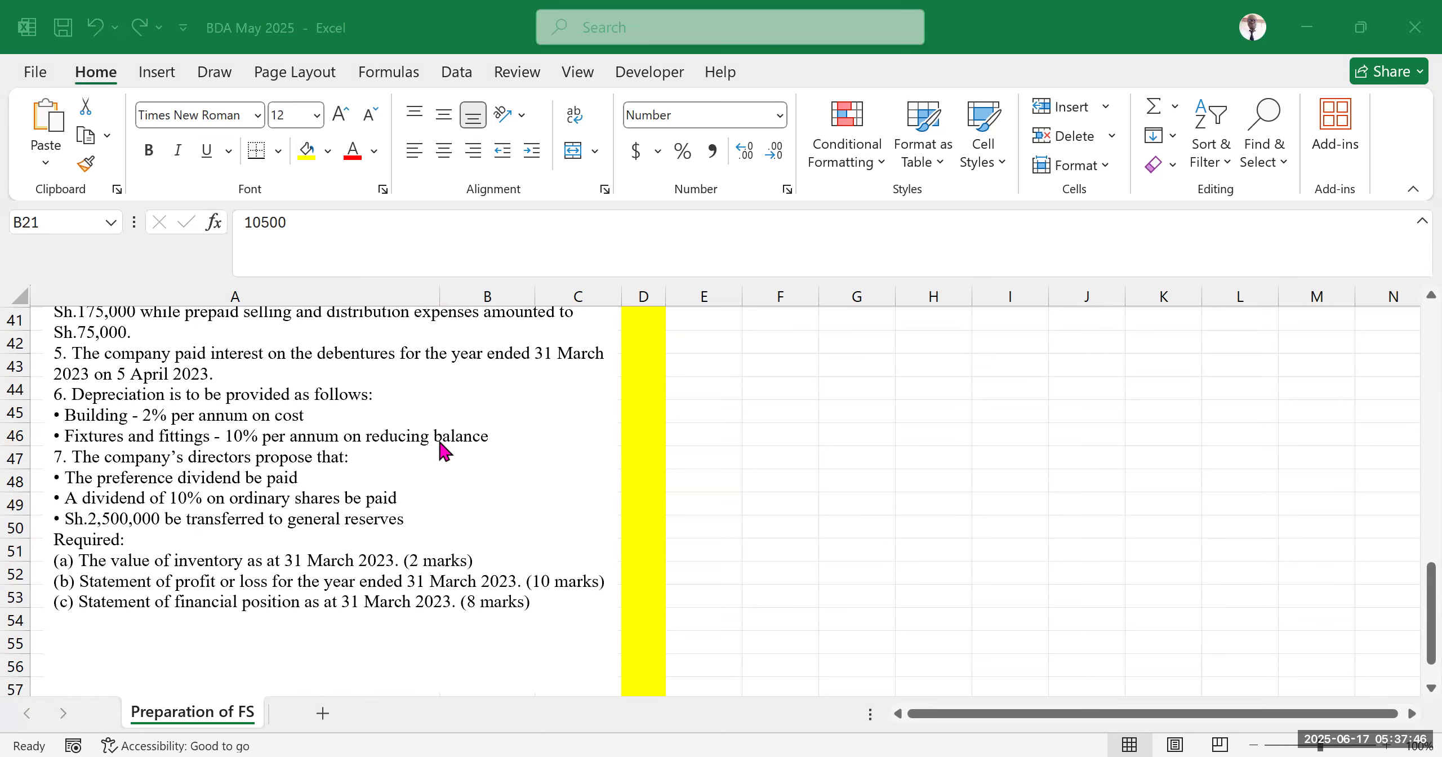
scroll(327, 475, "up", 5)
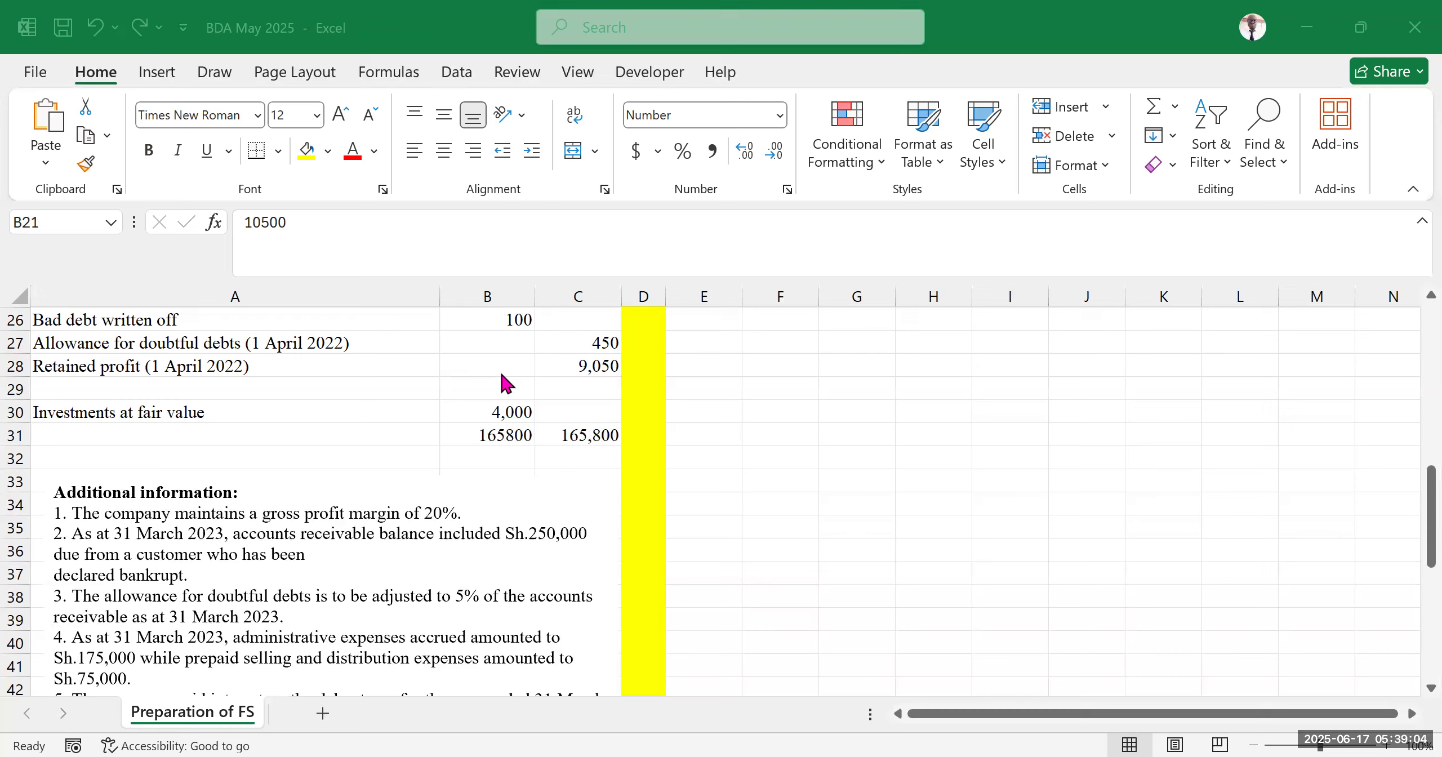
left_click(943, 711)
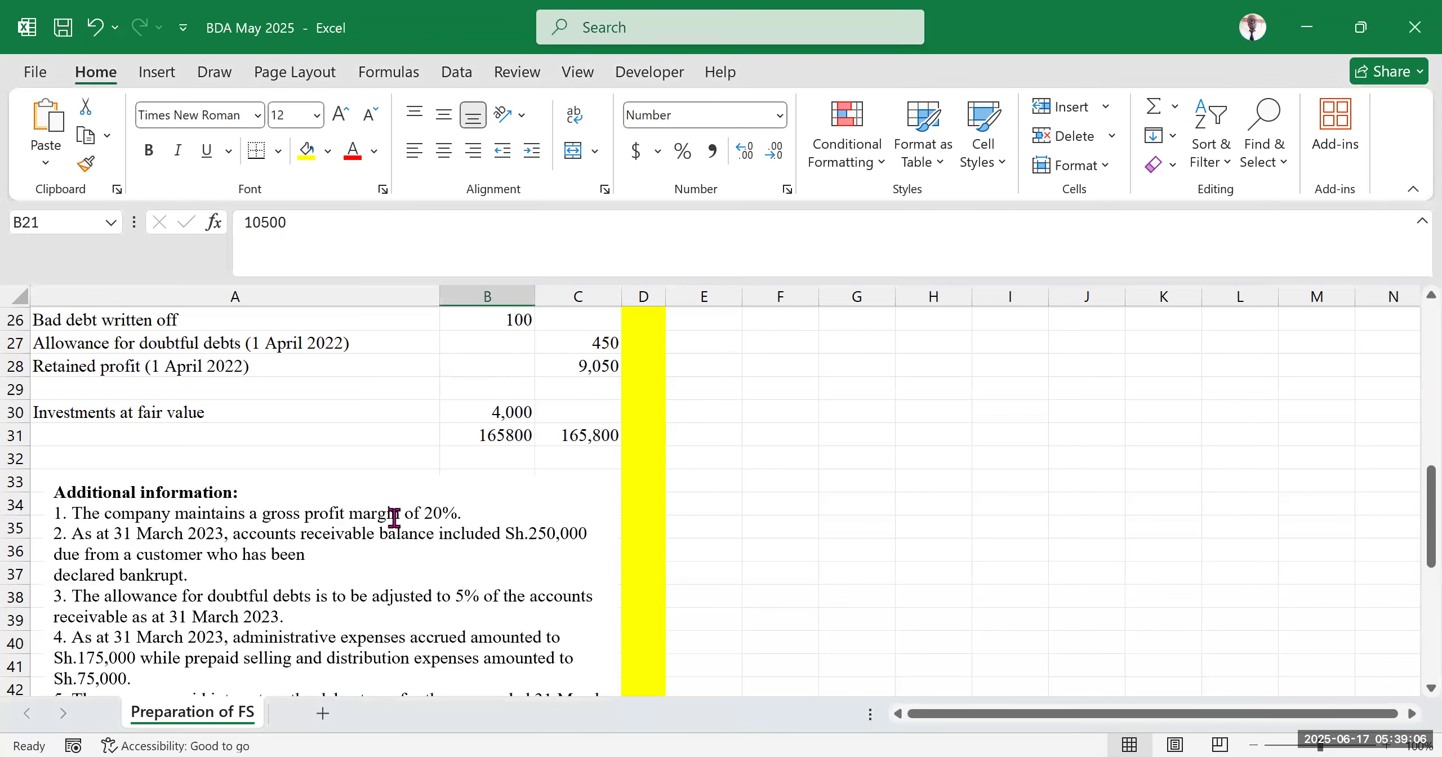
scroll(318, 534, "down", 7)
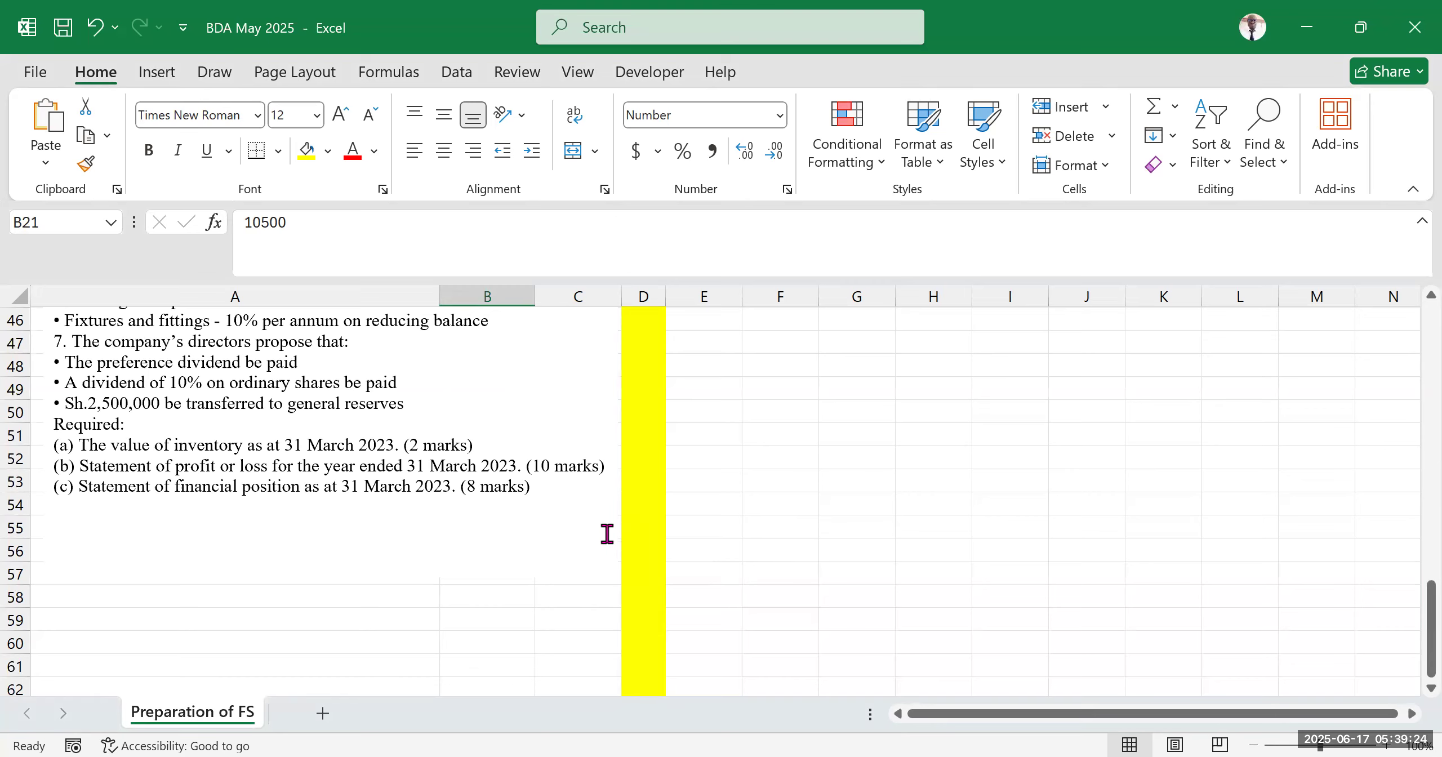
scroll(607, 533, "up", 2)
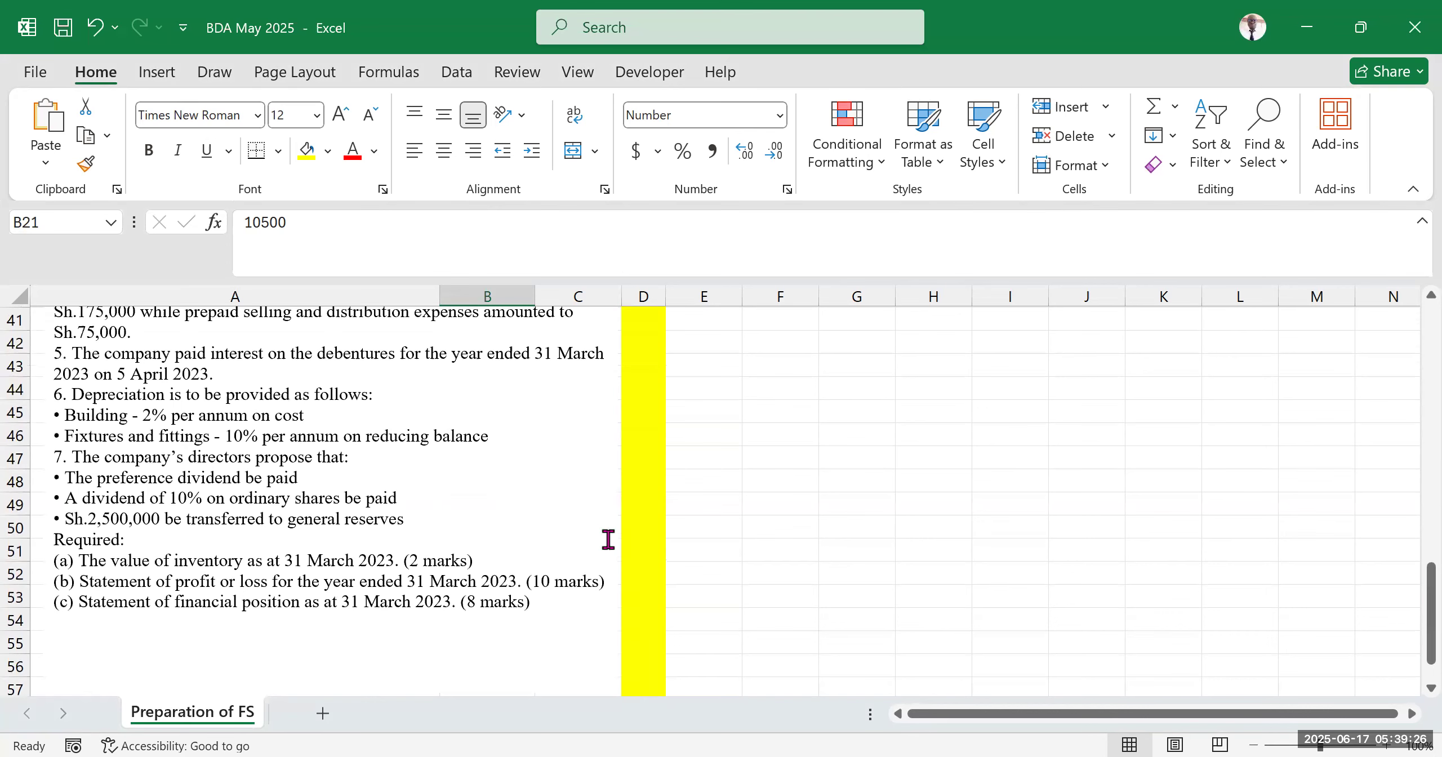
scroll(607, 538, "up", 12)
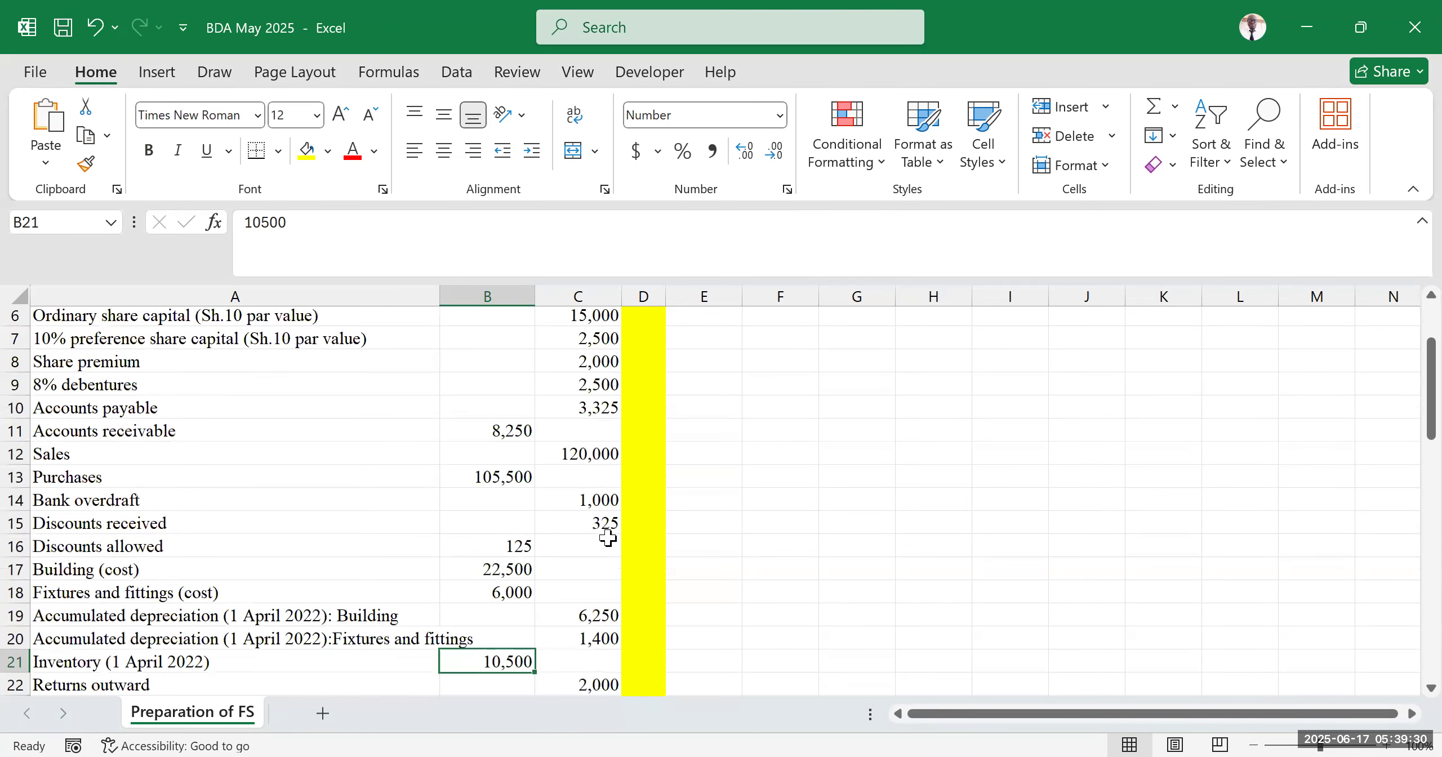
scroll(607, 538, "up", 2)
Enter the label Opening inventory in cell F3
left_click(802, 368)
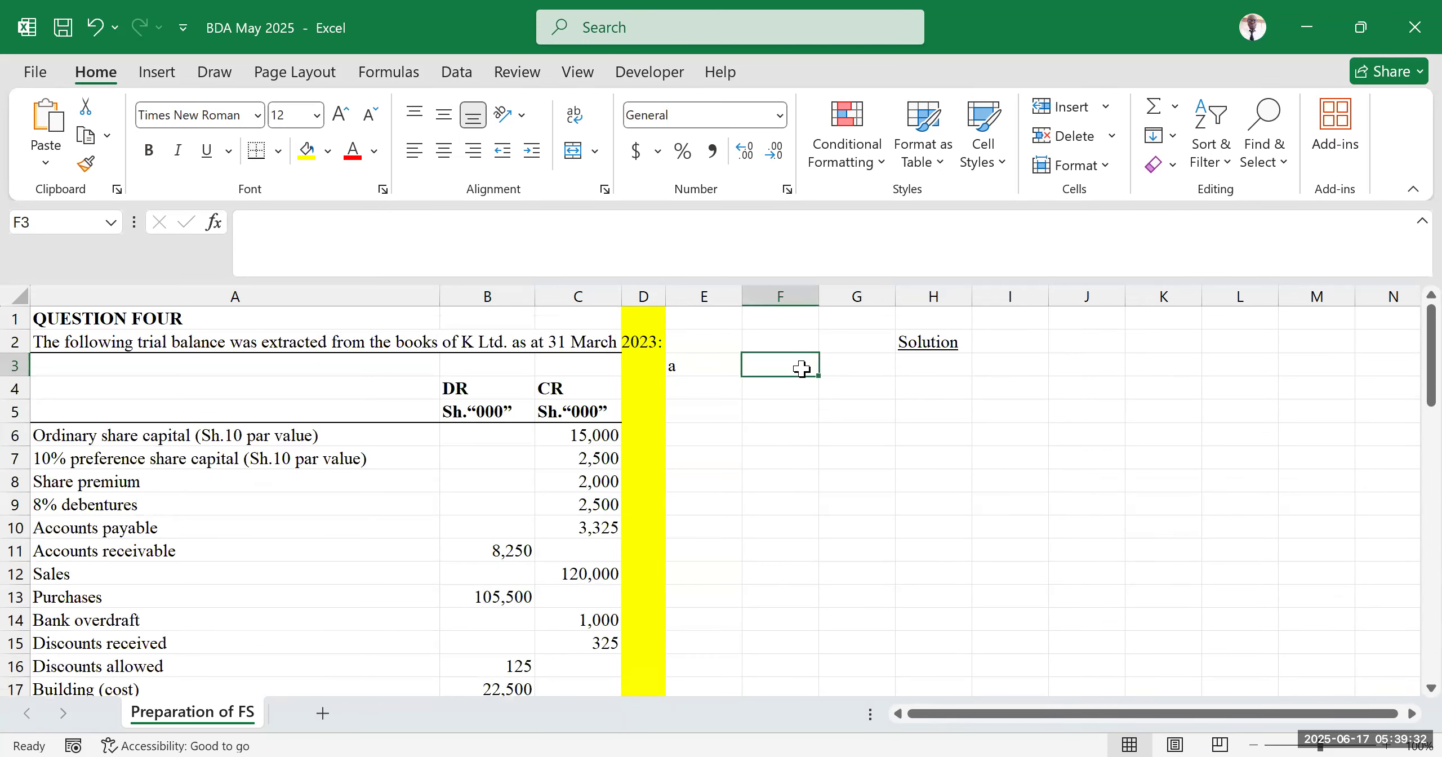
type("Opening inventory")
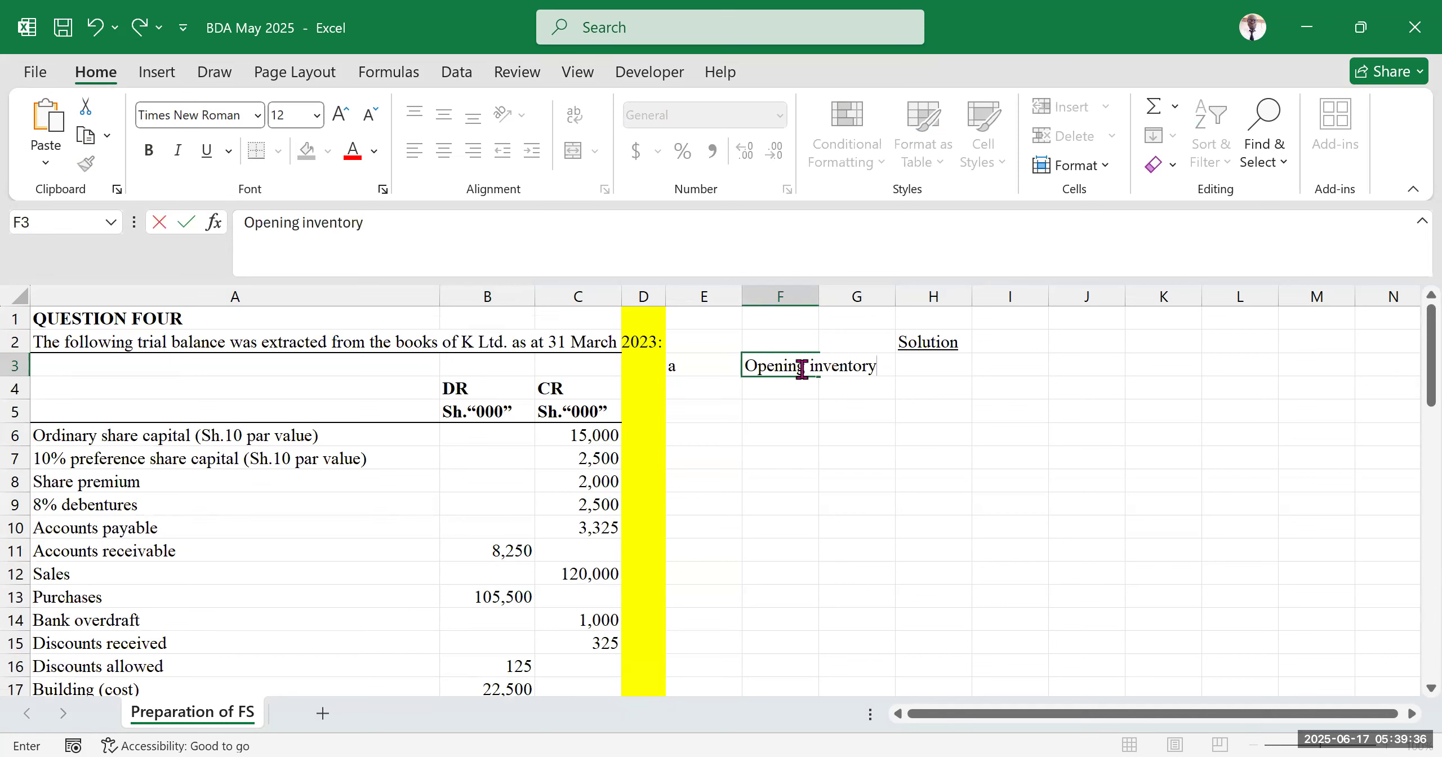
left_click(804, 469)
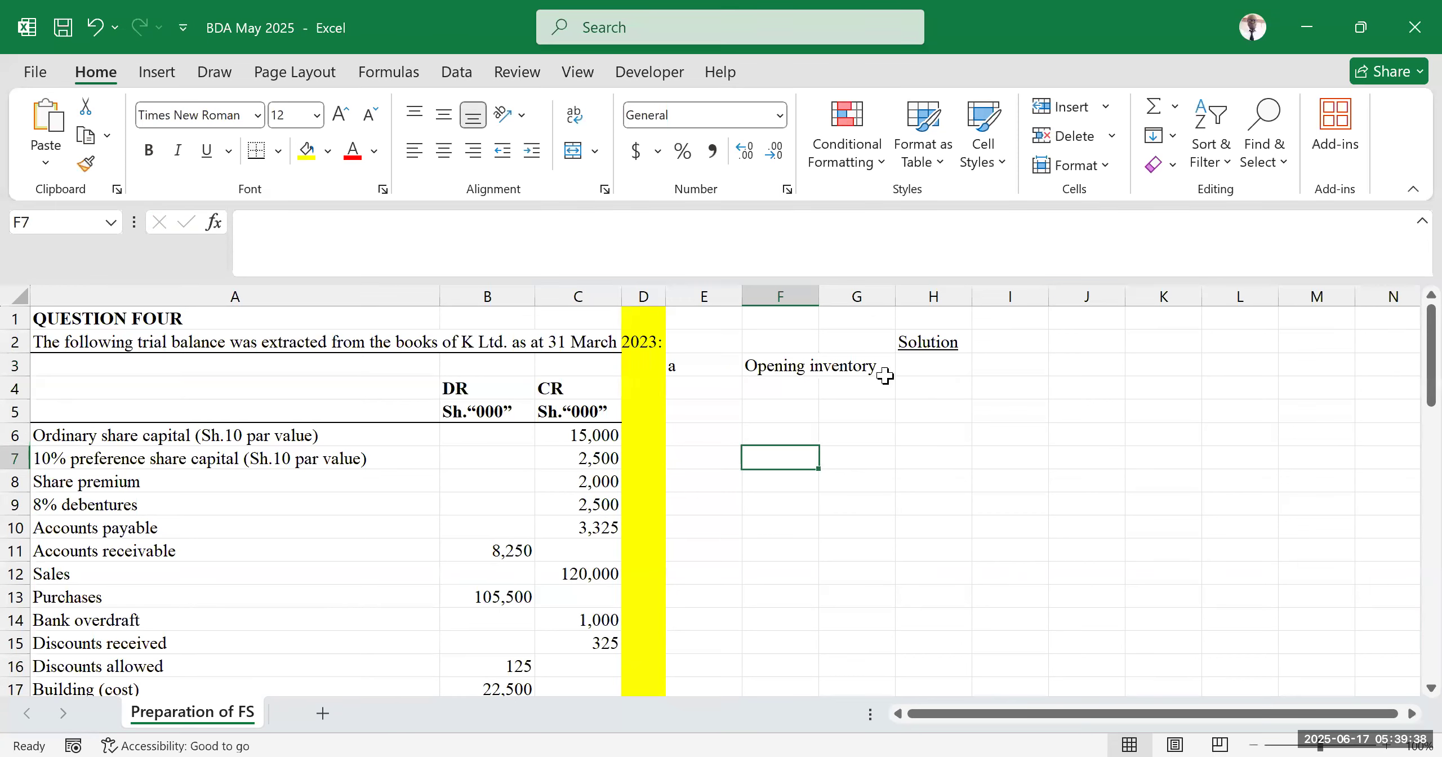
Enter a formula in cell H3 that references the opening inventory figure in B21
left_click(943, 376)
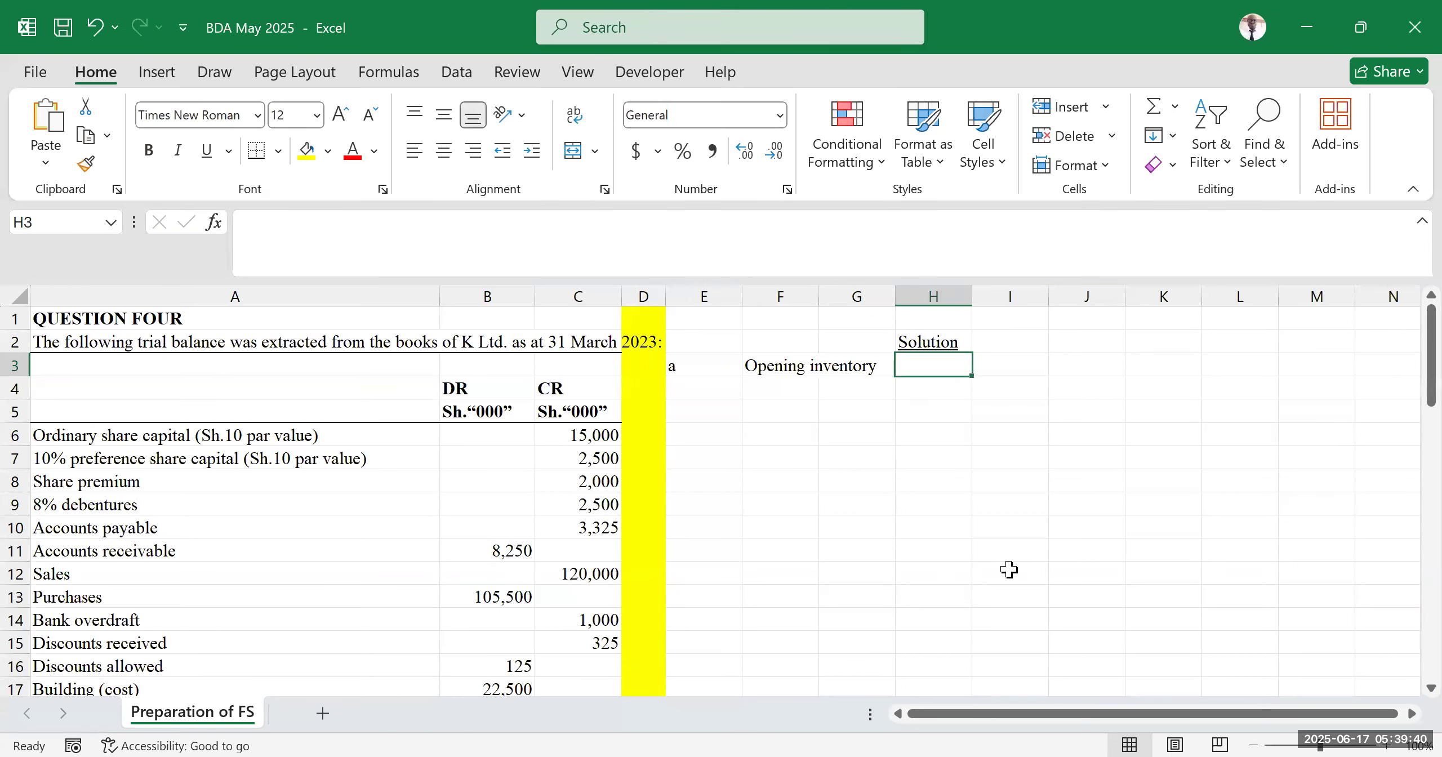
scroll(338, 485, "down", 2)
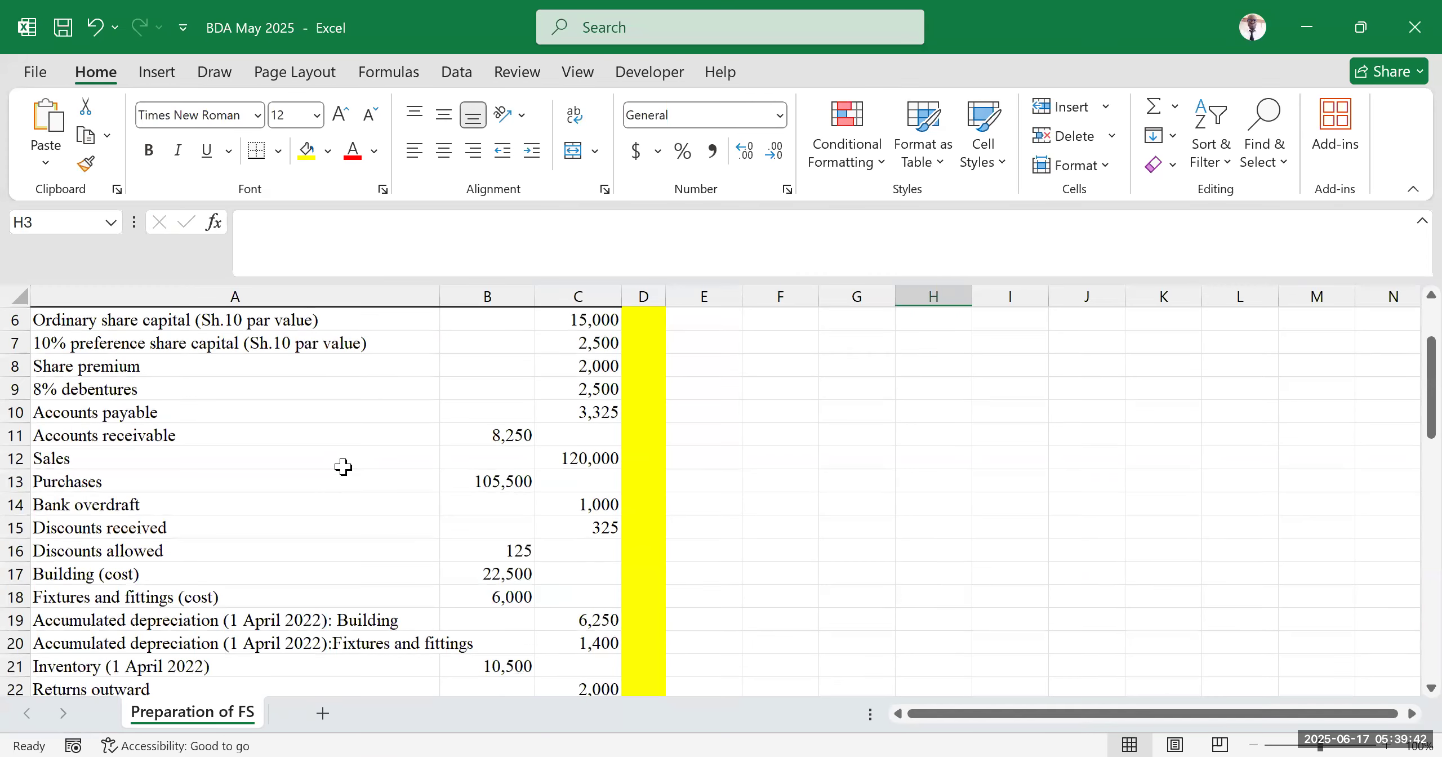
scroll(264, 487, "up", 2)
scroll(186, 529, "down", 4)
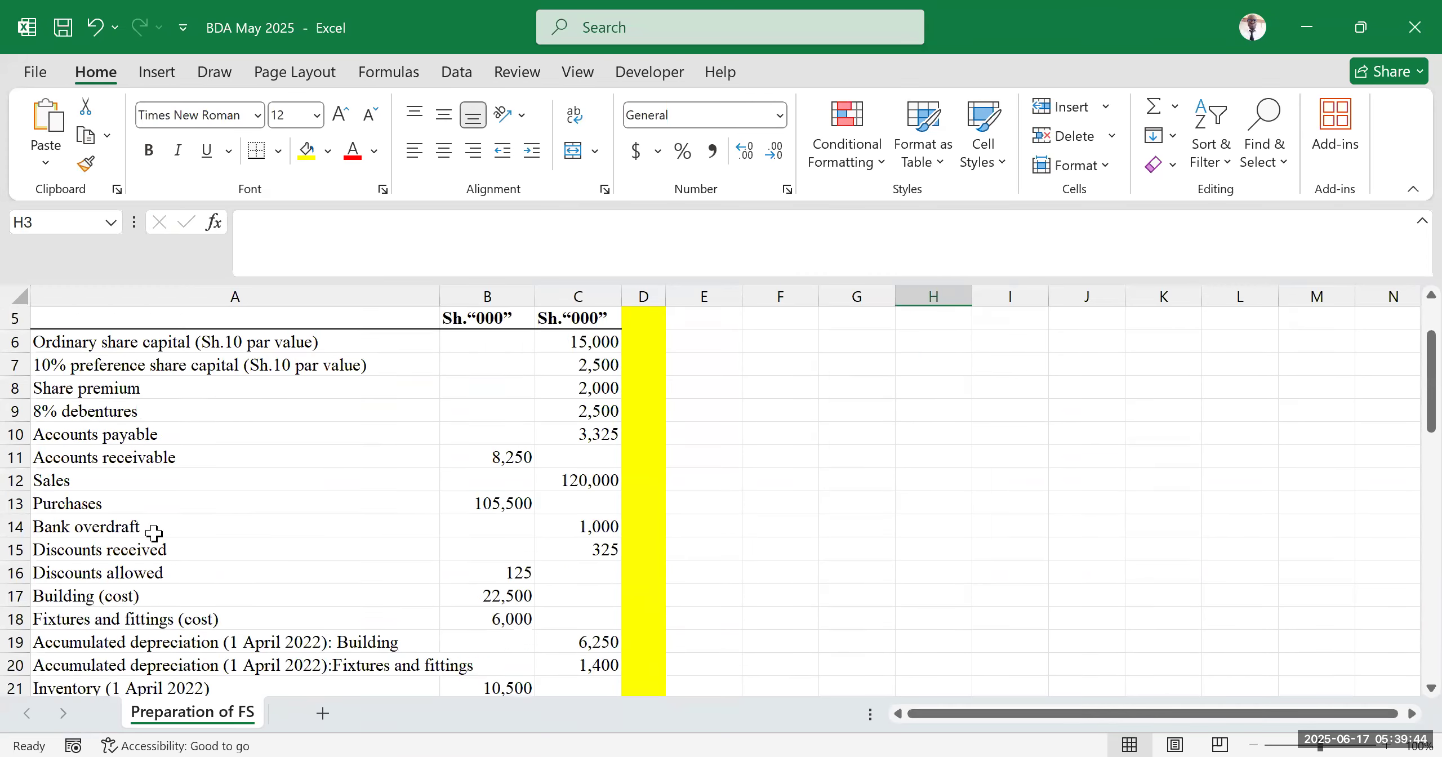
left_click_drag(113, 552, 537, 551)
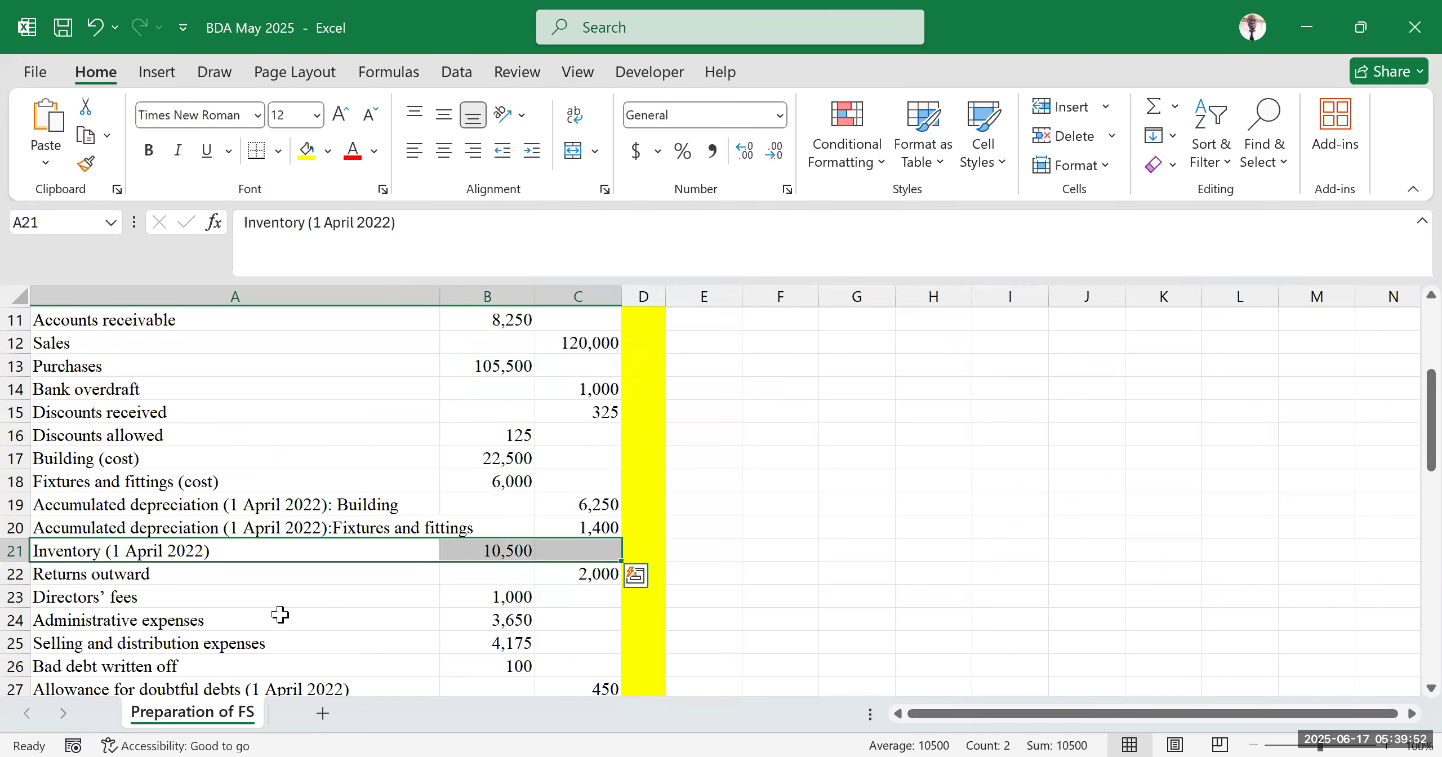
scroll(943, 479, "up", 4)
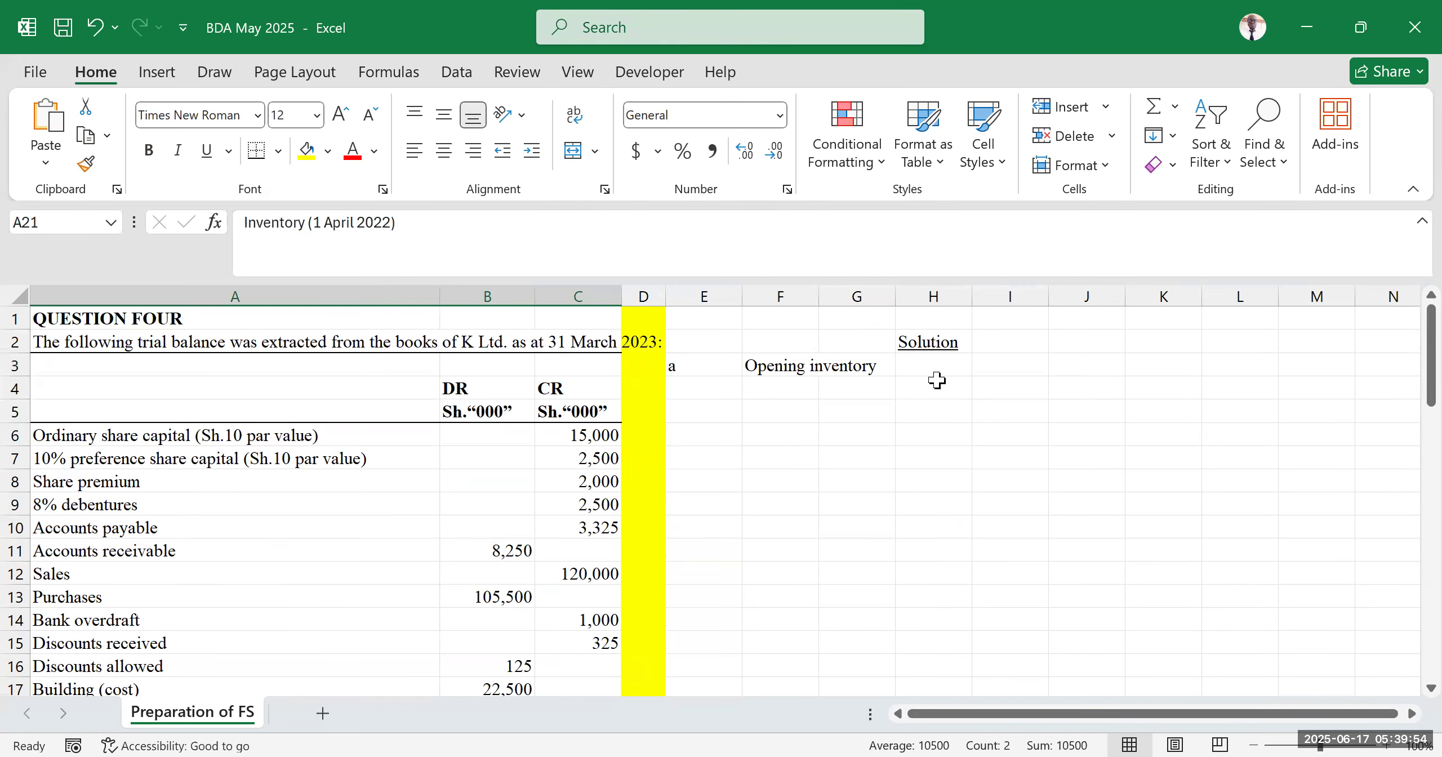
scroll(937, 380, "down", 4)
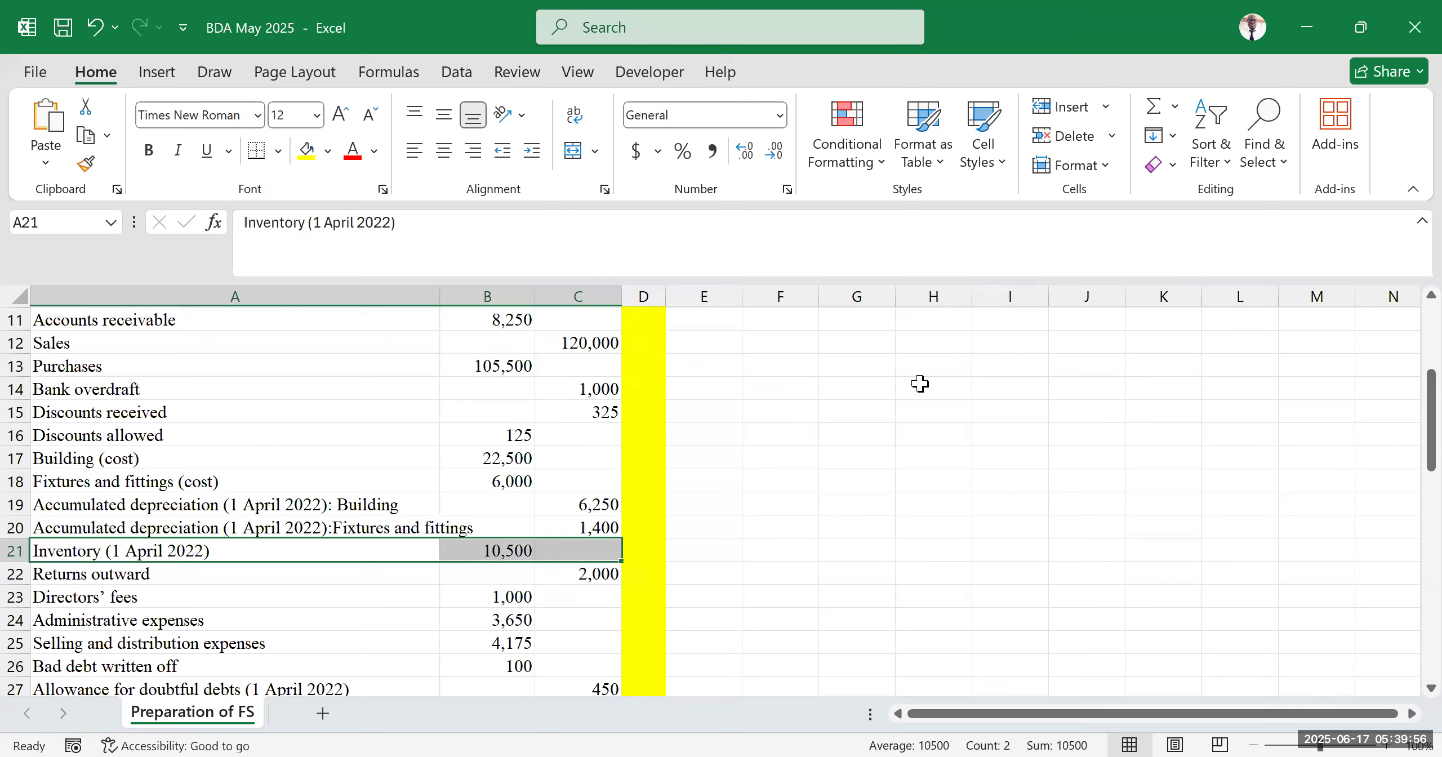
scroll(919, 384, "up", 4)
left_click(935, 366)
type("=")
scroll(460, 451, "down", 4)
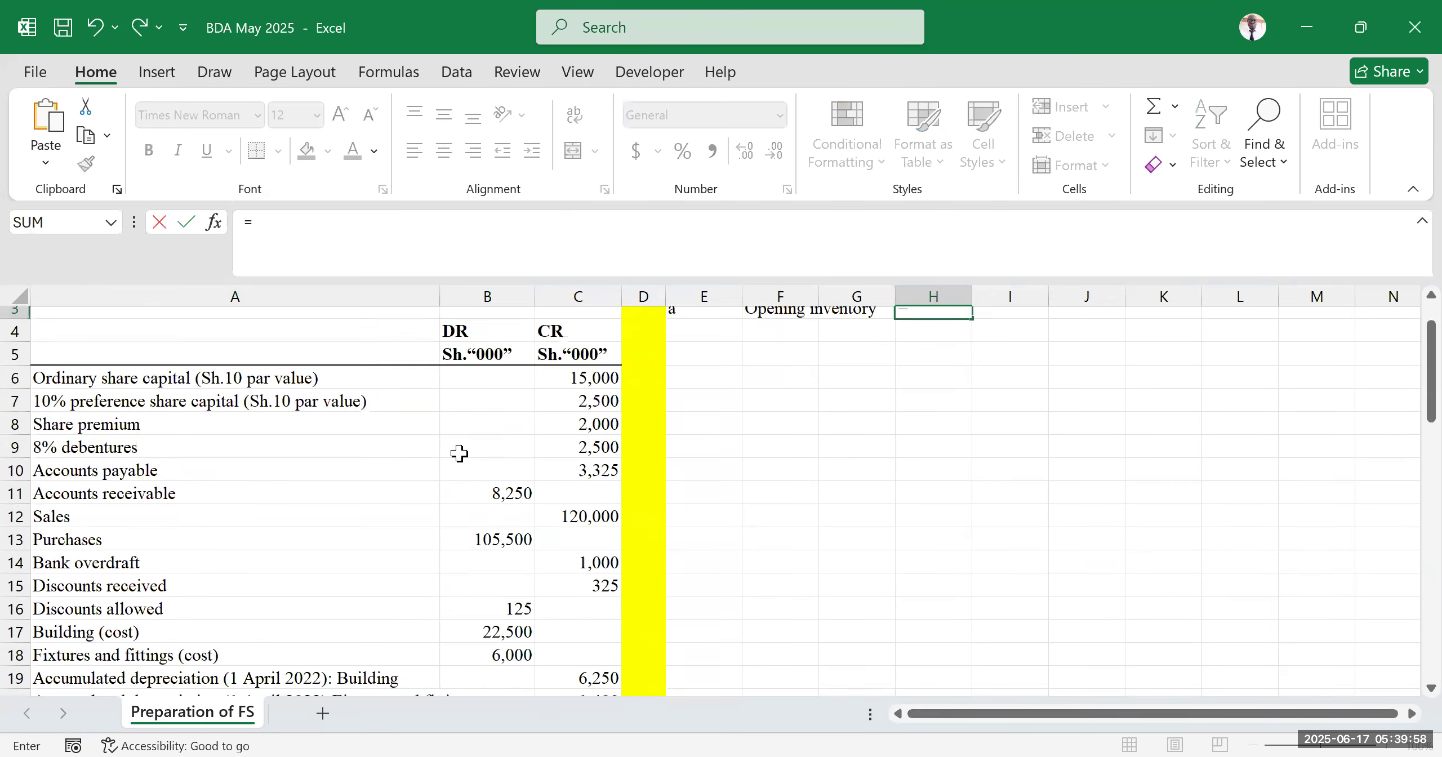
left_click(487, 550)
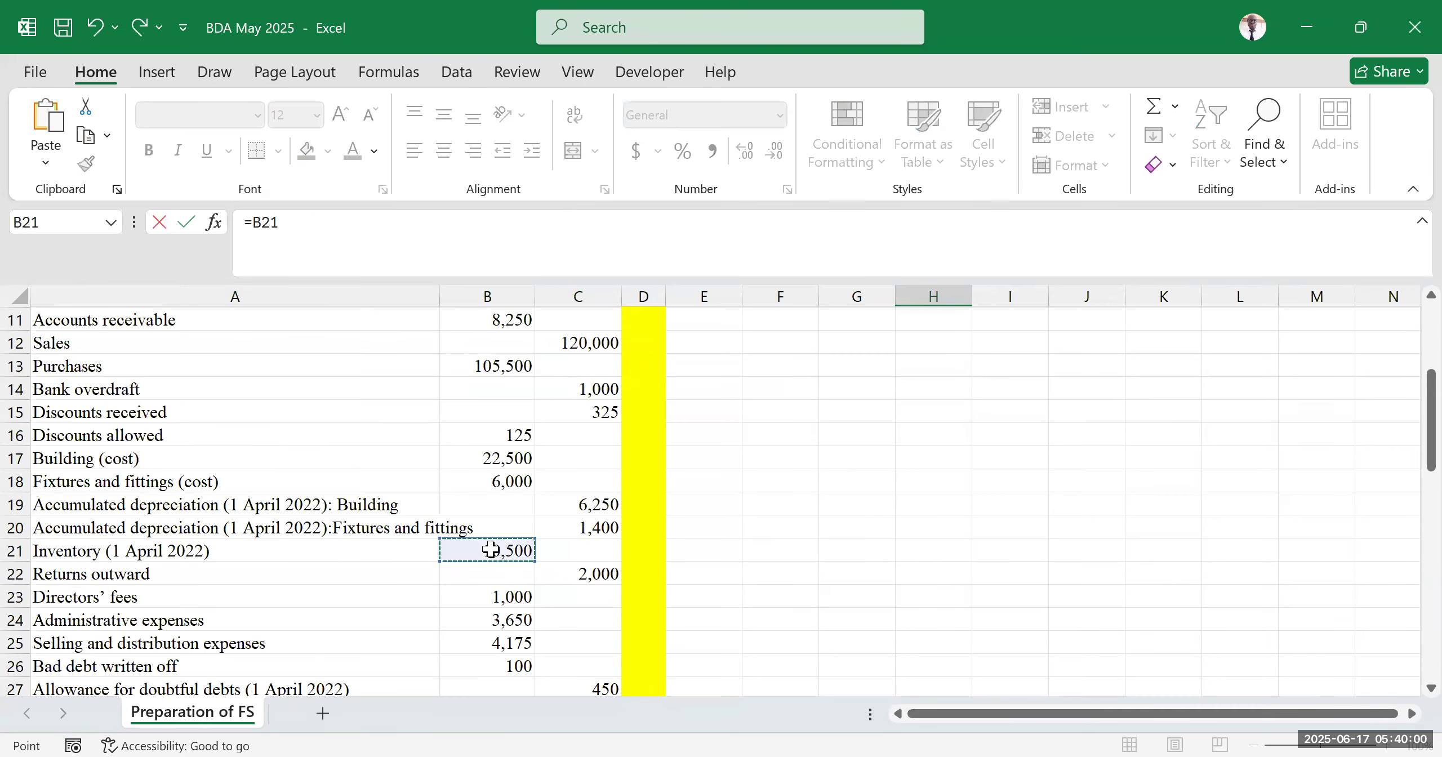
key("Return")
Read through the trial balance and the additional information and requirements of the question
left_click(1099, 490)
scroll(901, 423, "up", 1)
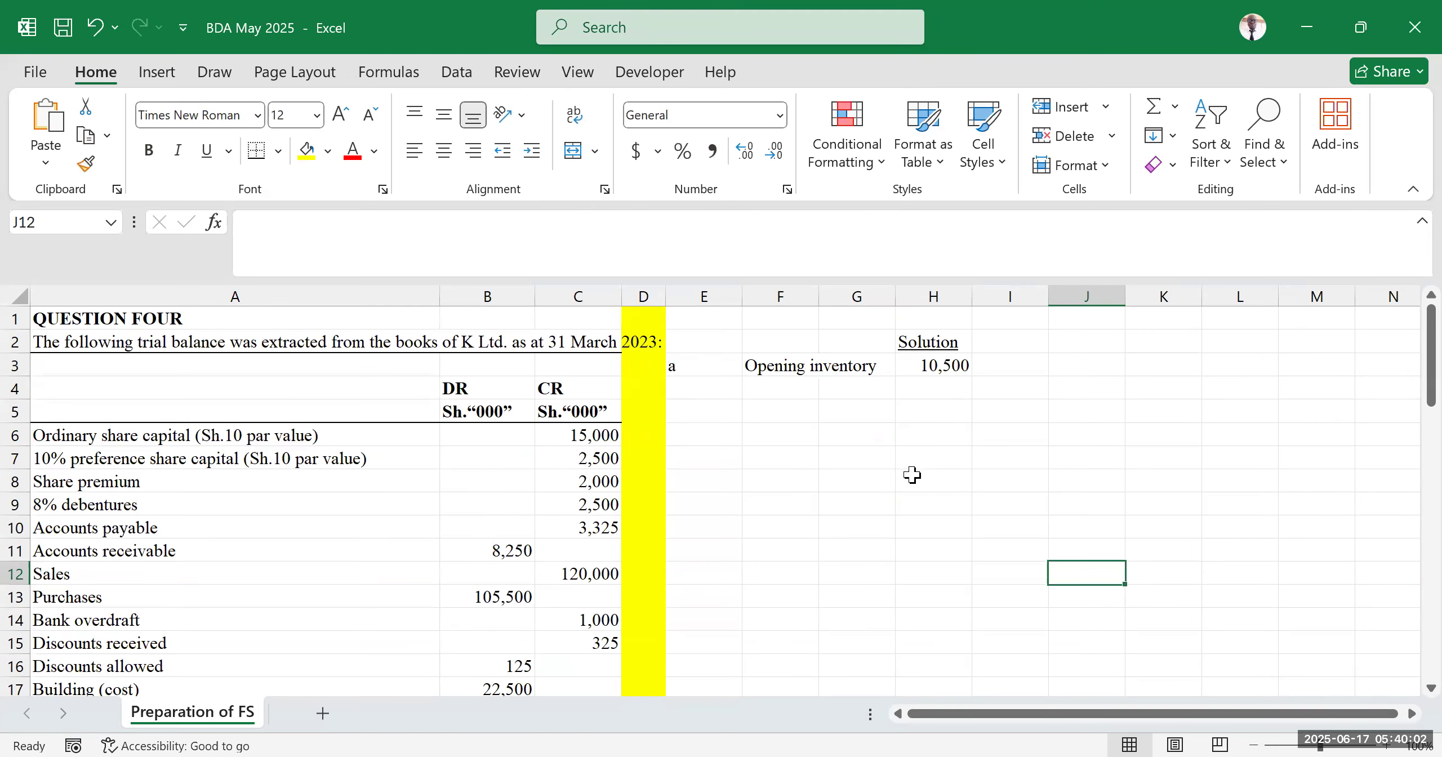
scroll(862, 483, "down", 3)
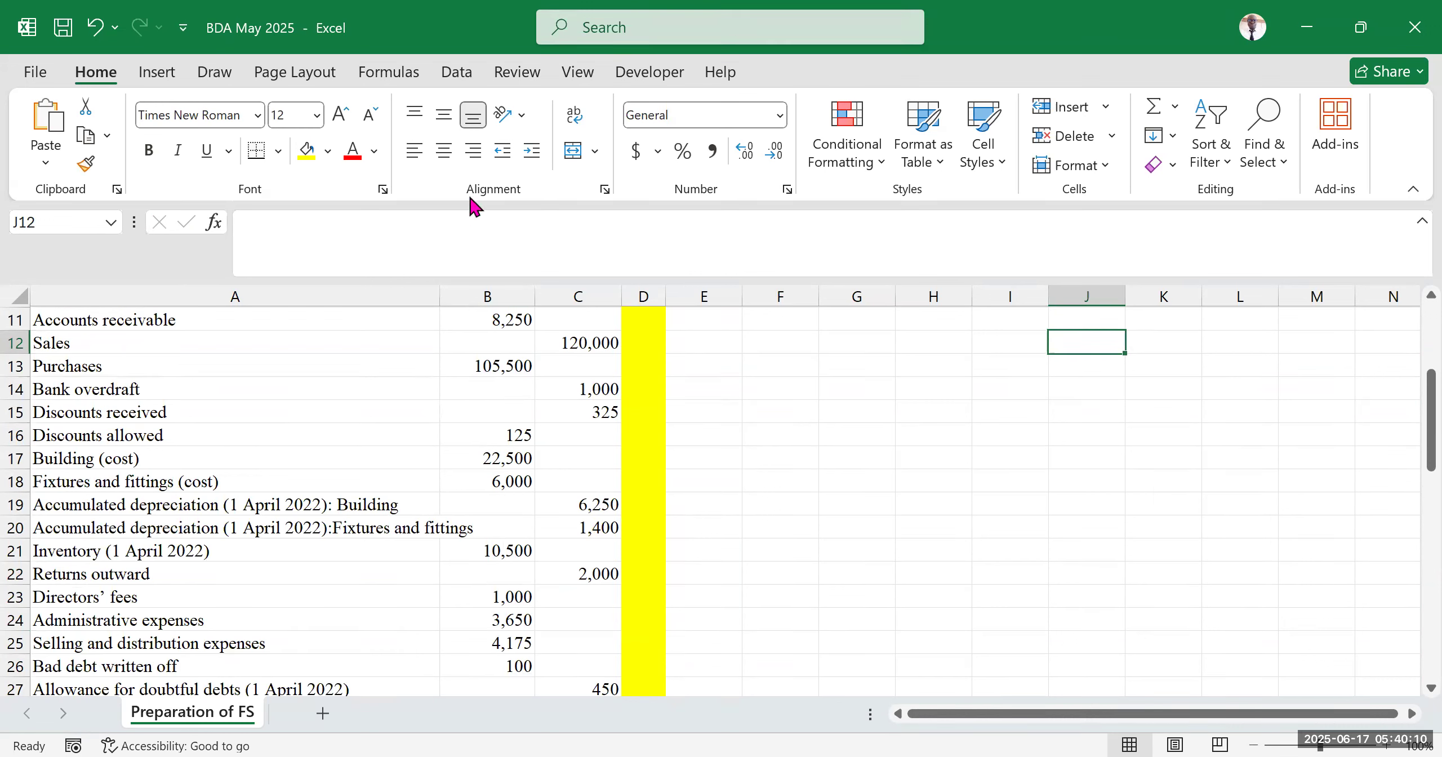
scroll(344, 564, "down", 2)
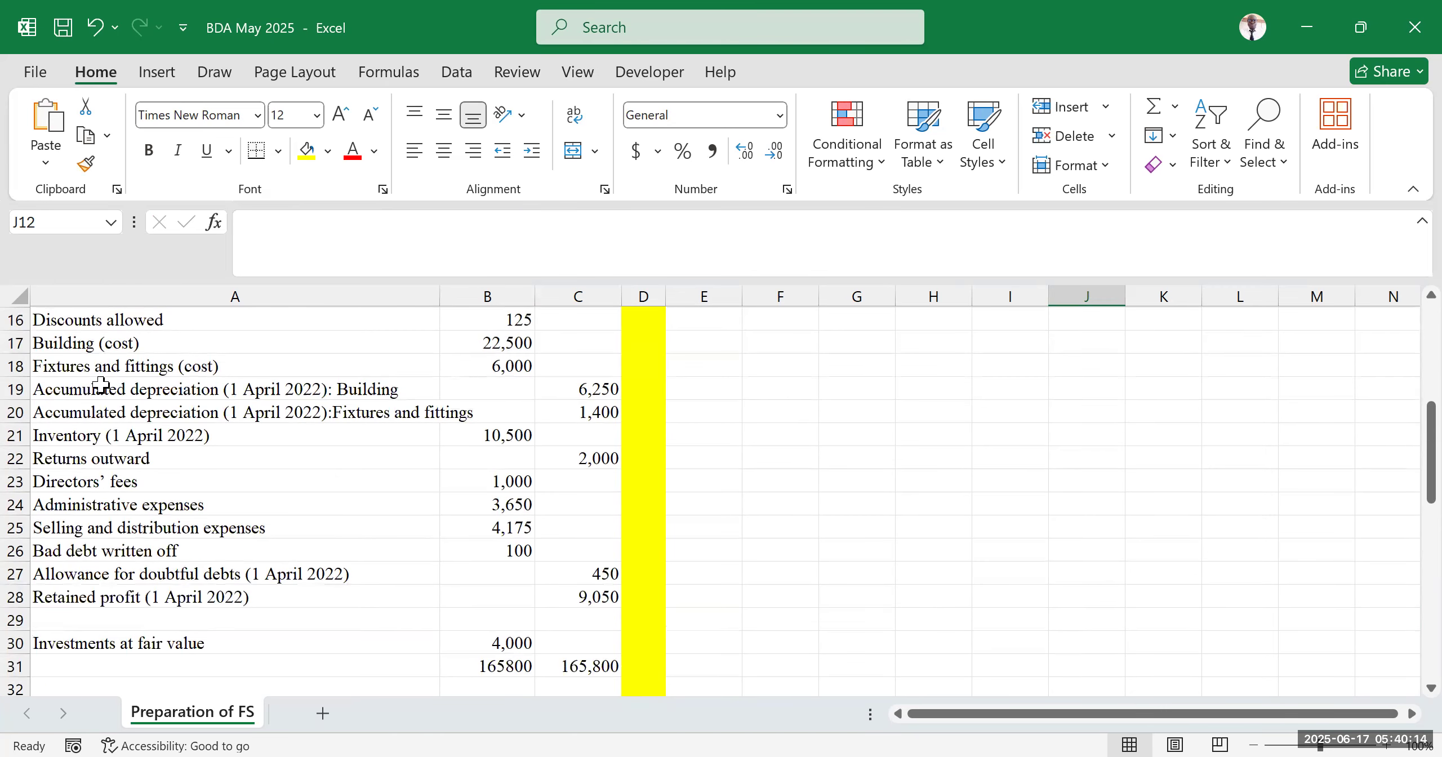
left_click_drag(86, 391, 89, 481)
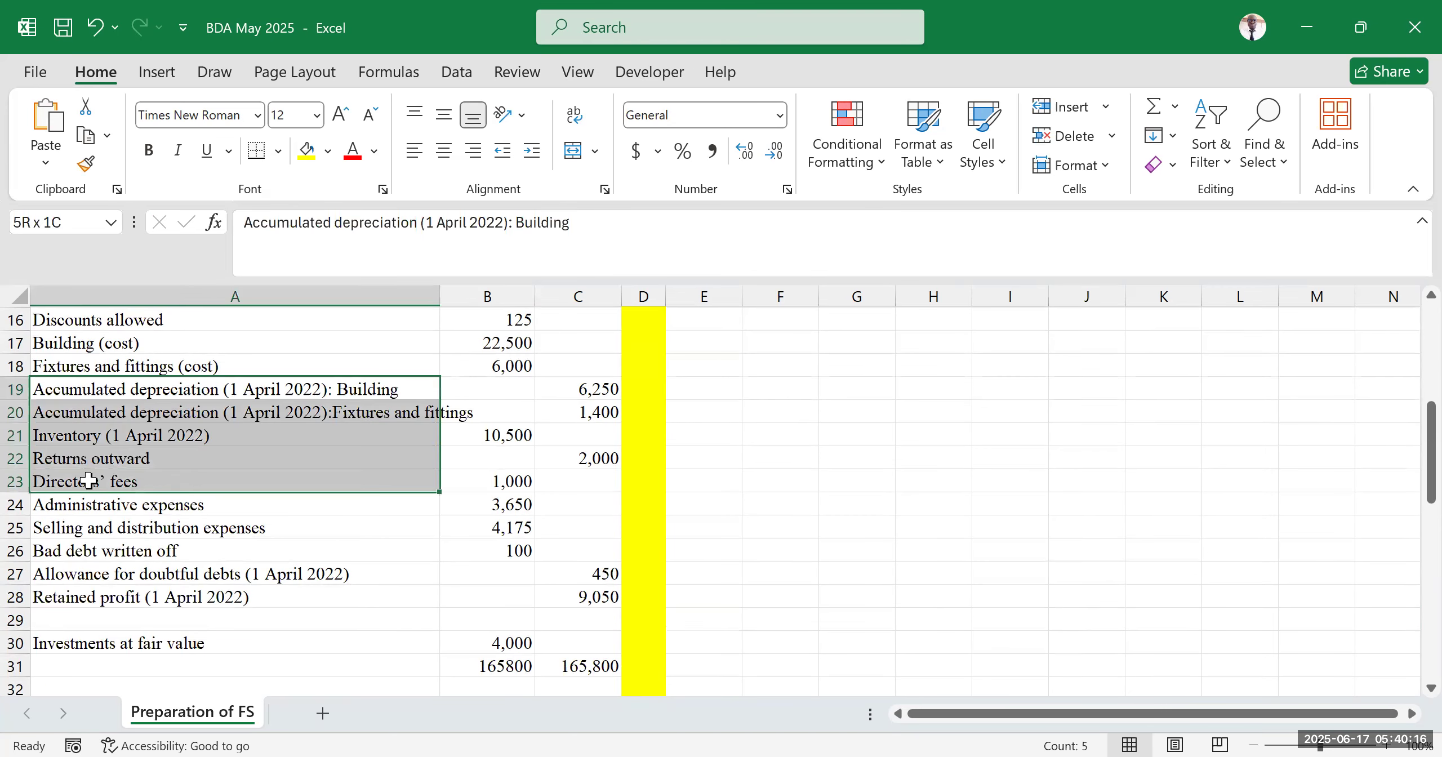
left_click(109, 555)
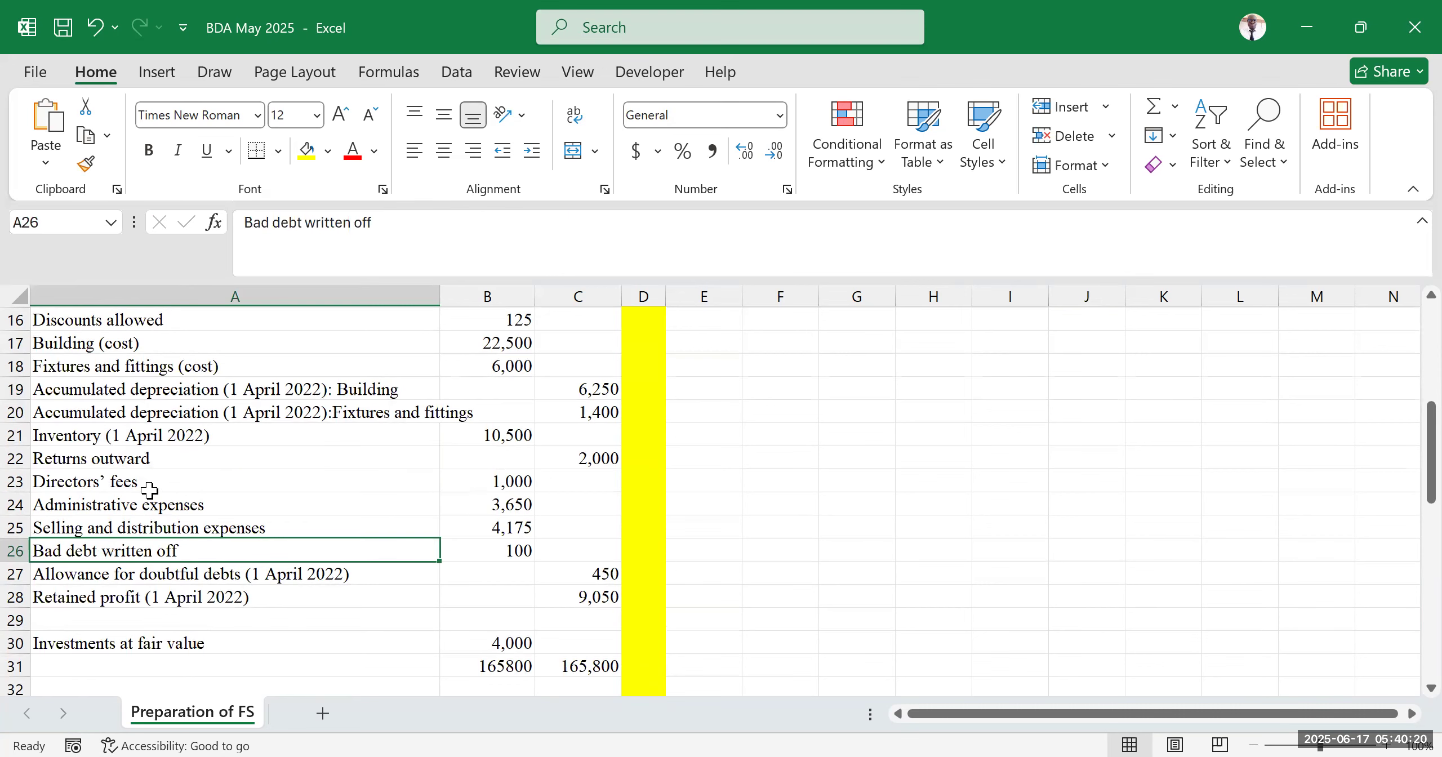
scroll(152, 472, "down", 2)
scroll(152, 472, "down", 1)
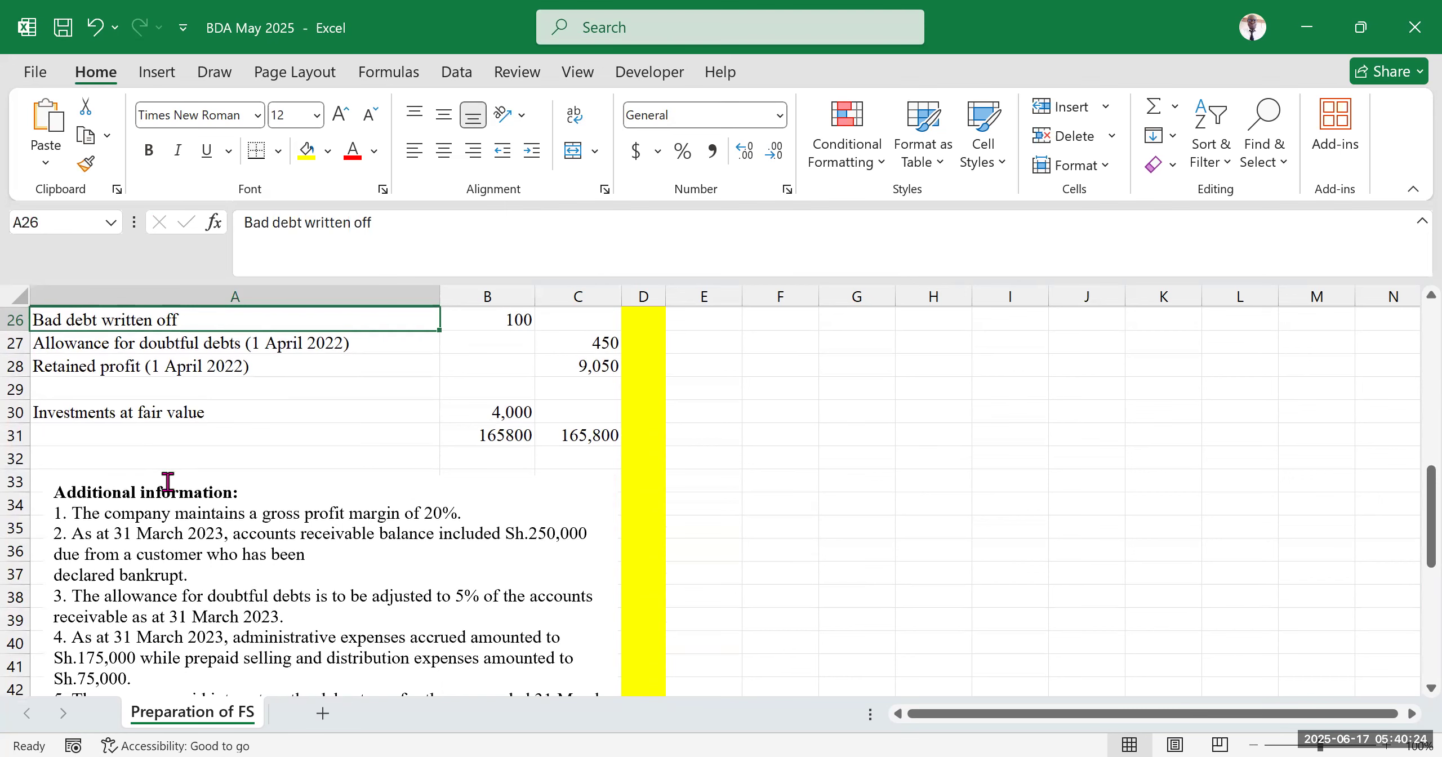
scroll(416, 490, "down", 2)
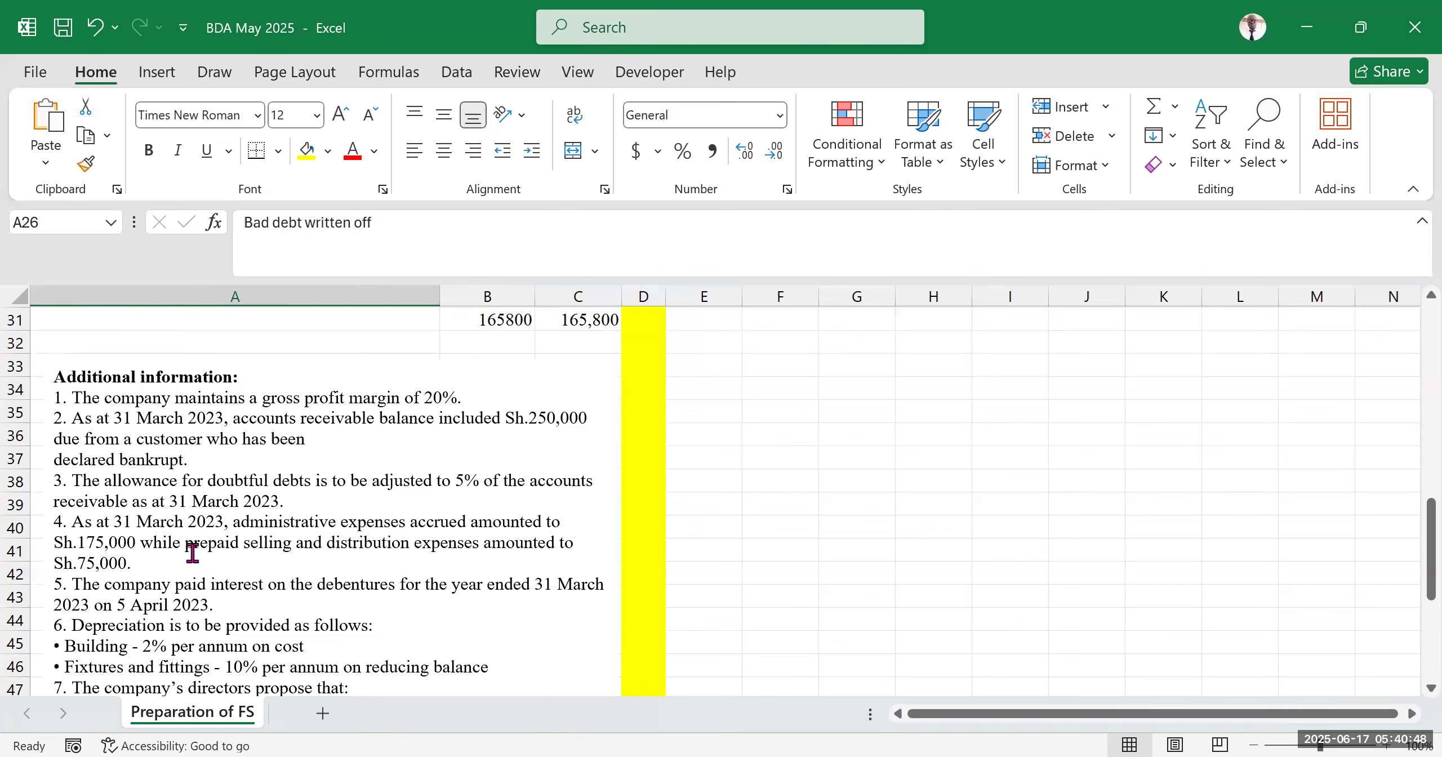
scroll(257, 499, "up", 8)
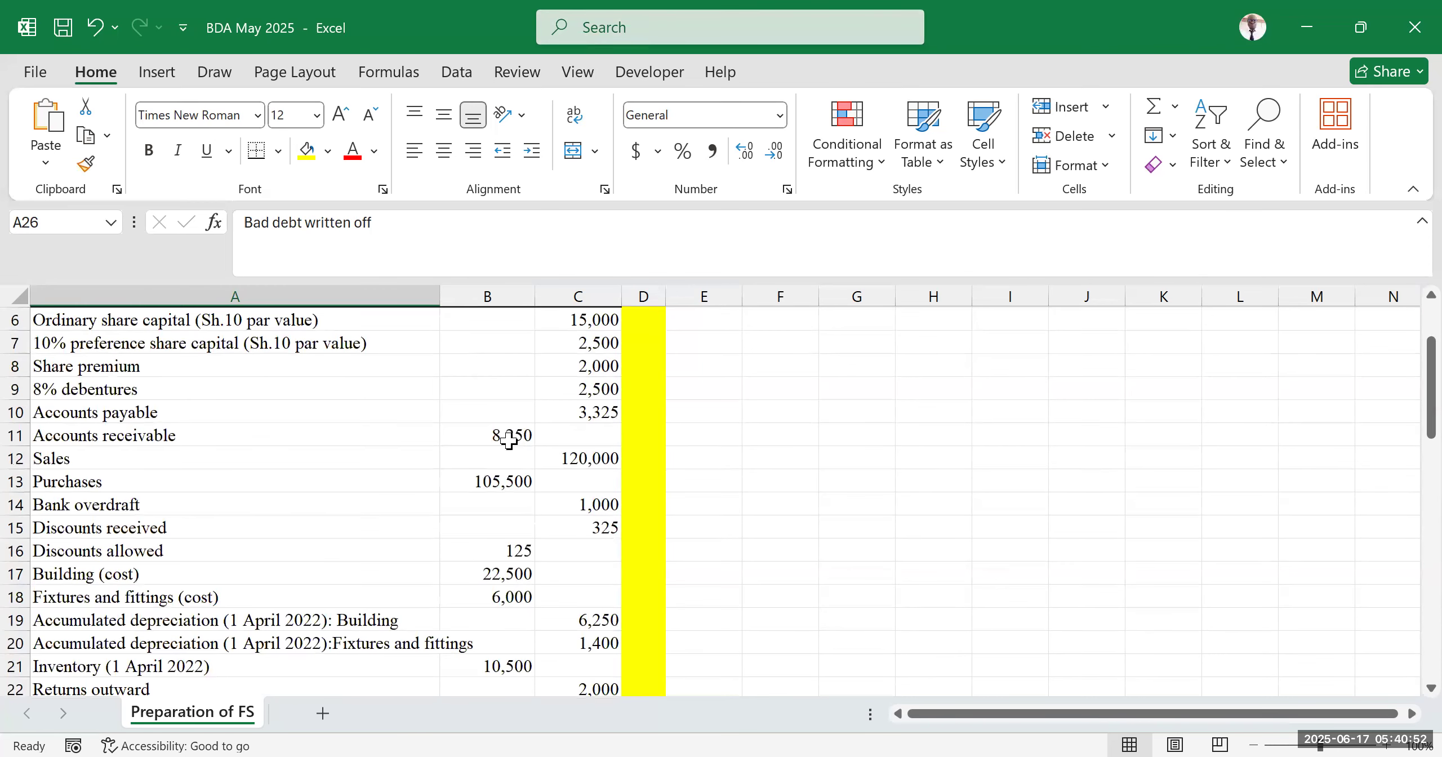
scroll(437, 524, "down", 10)
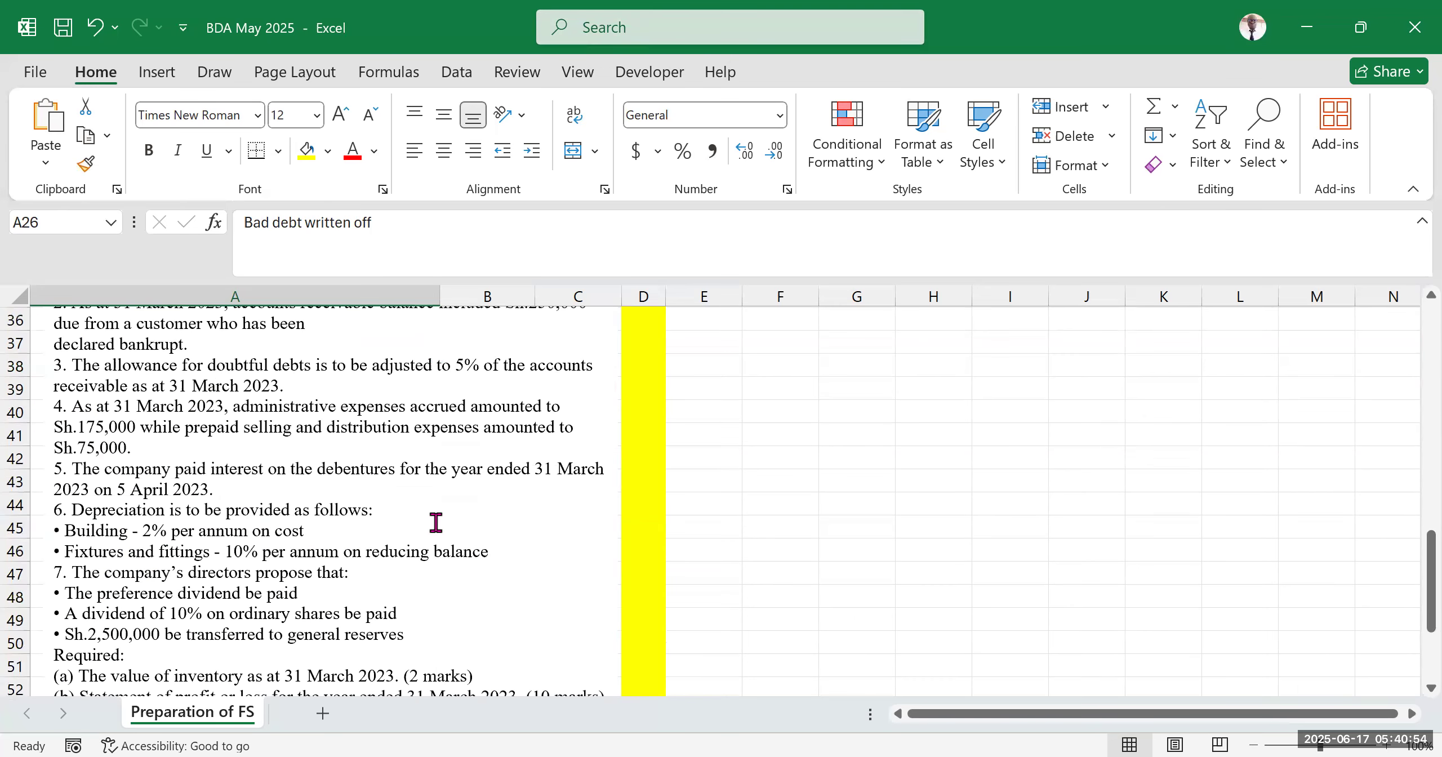
scroll(439, 509, "up", 2)
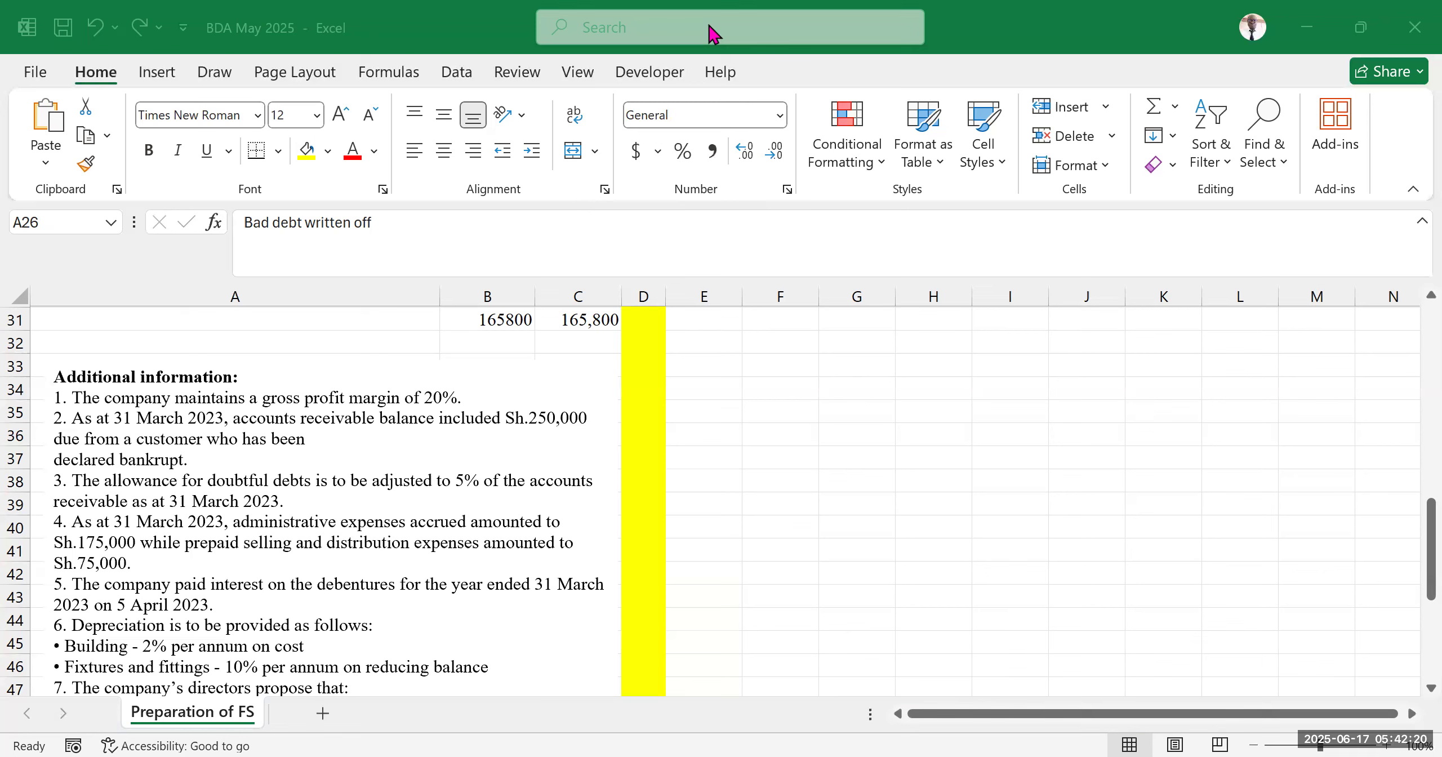
scroll(248, 448, "down", 2)
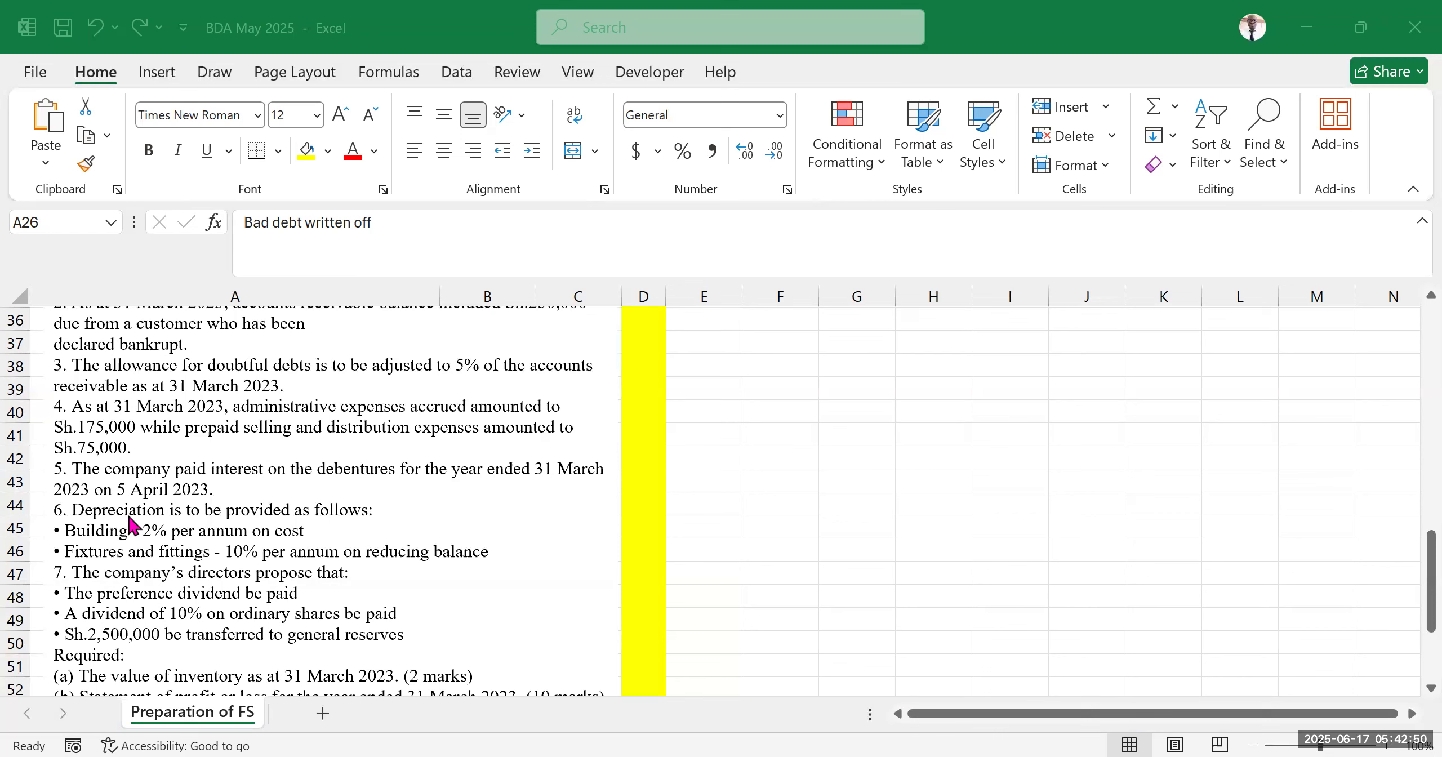
scroll(160, 493, "down", 2)
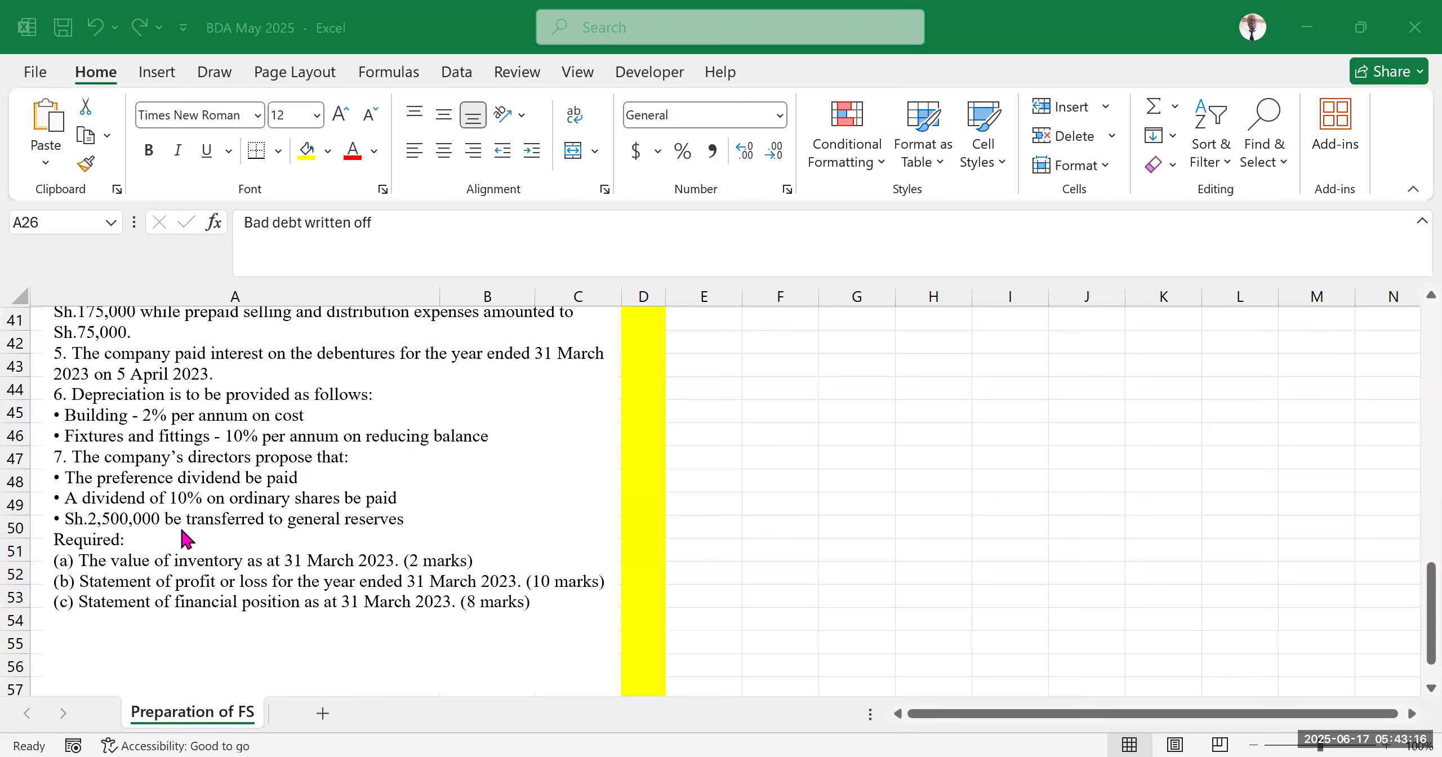
scroll(186, 538, "up", 2)
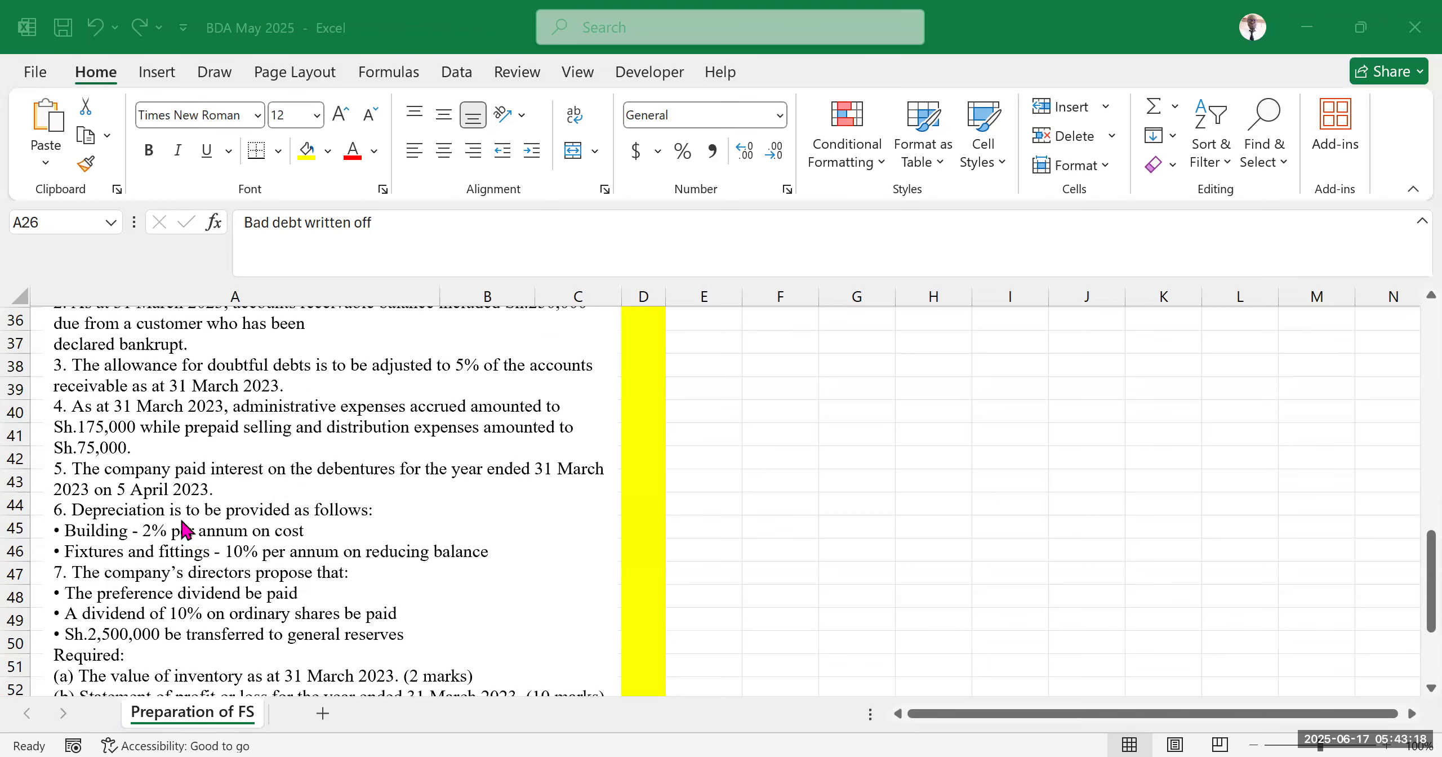
scroll(194, 512, "up", 2)
scroll(304, 509, "up", 5)
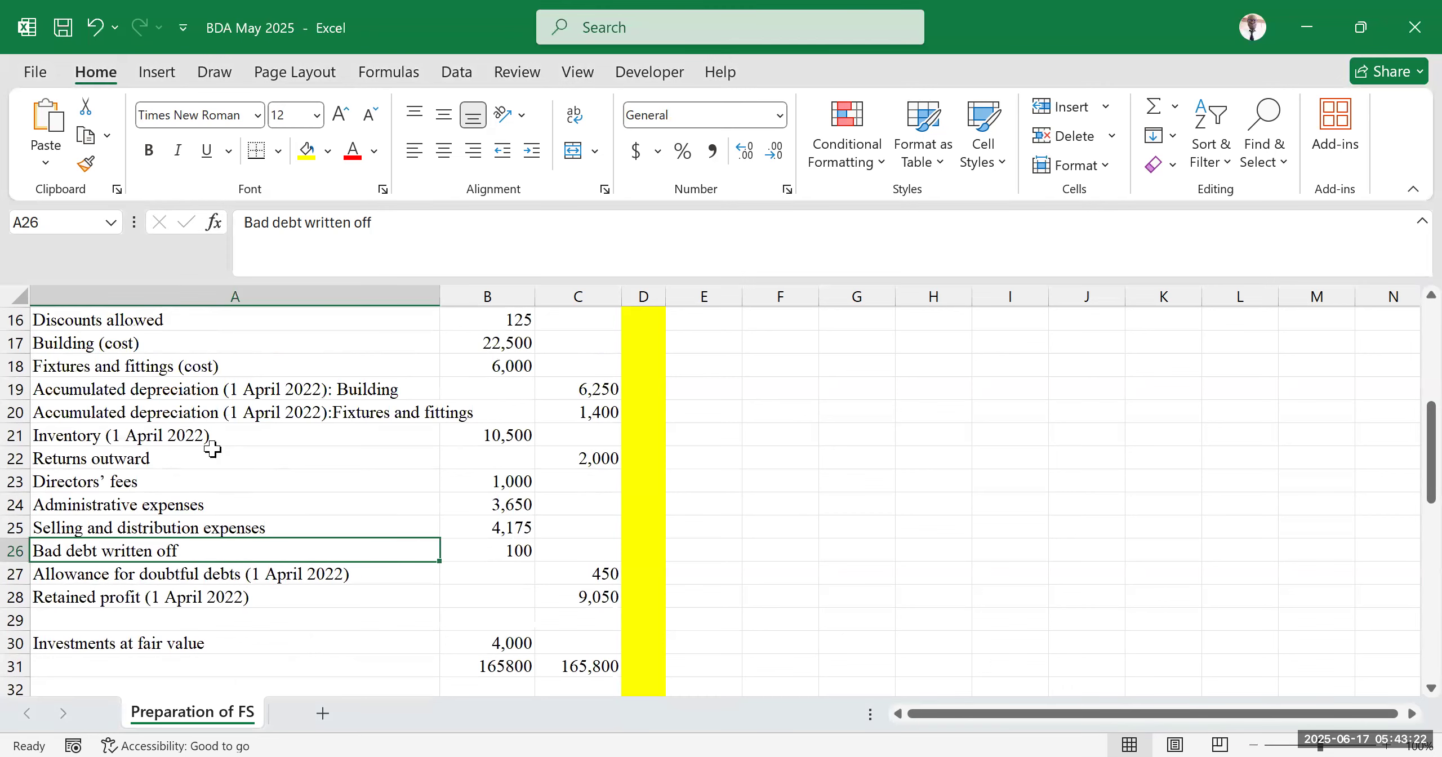
Examine the inventory, returns outward and expense rows of the trial balance
left_click(196, 459)
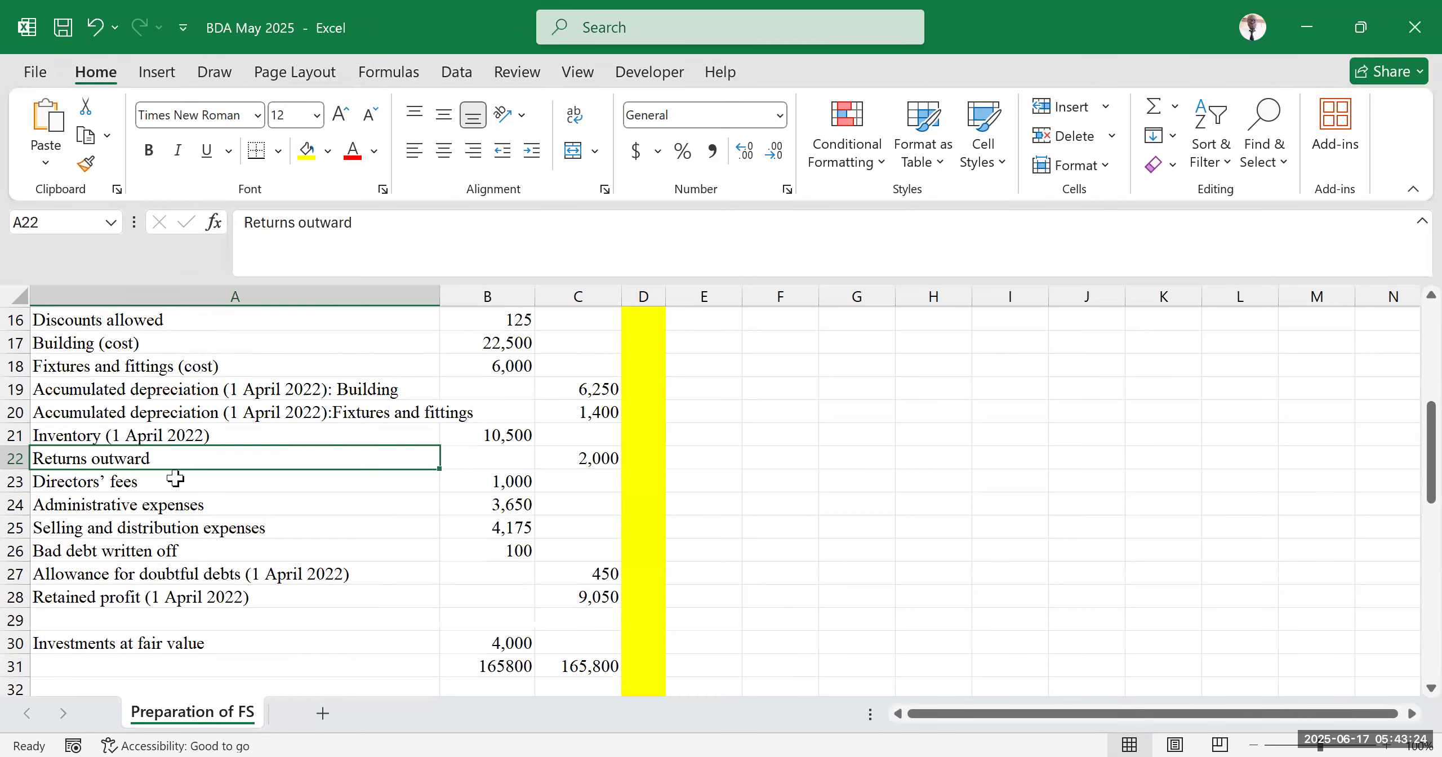
left_click(188, 498)
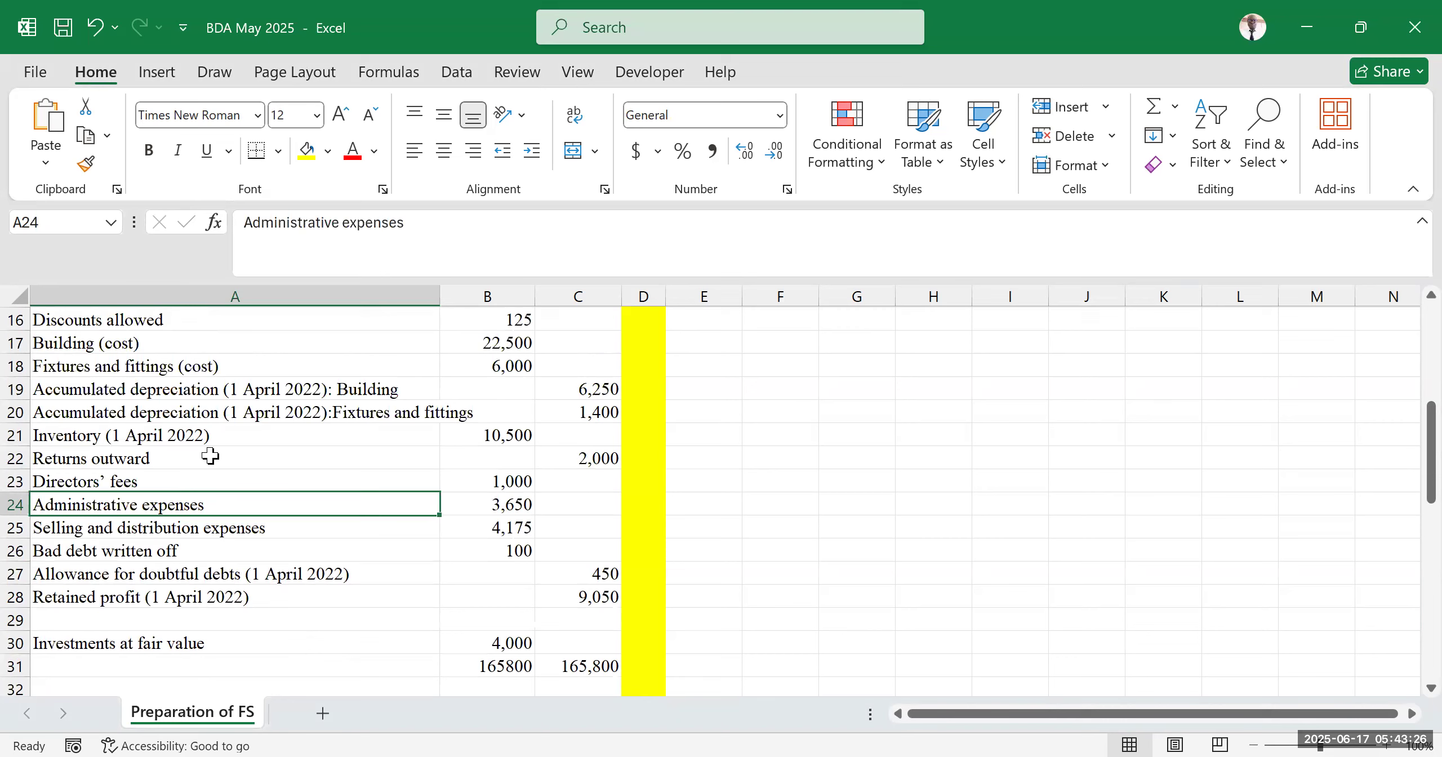
left_click_drag(116, 437, 634, 434)
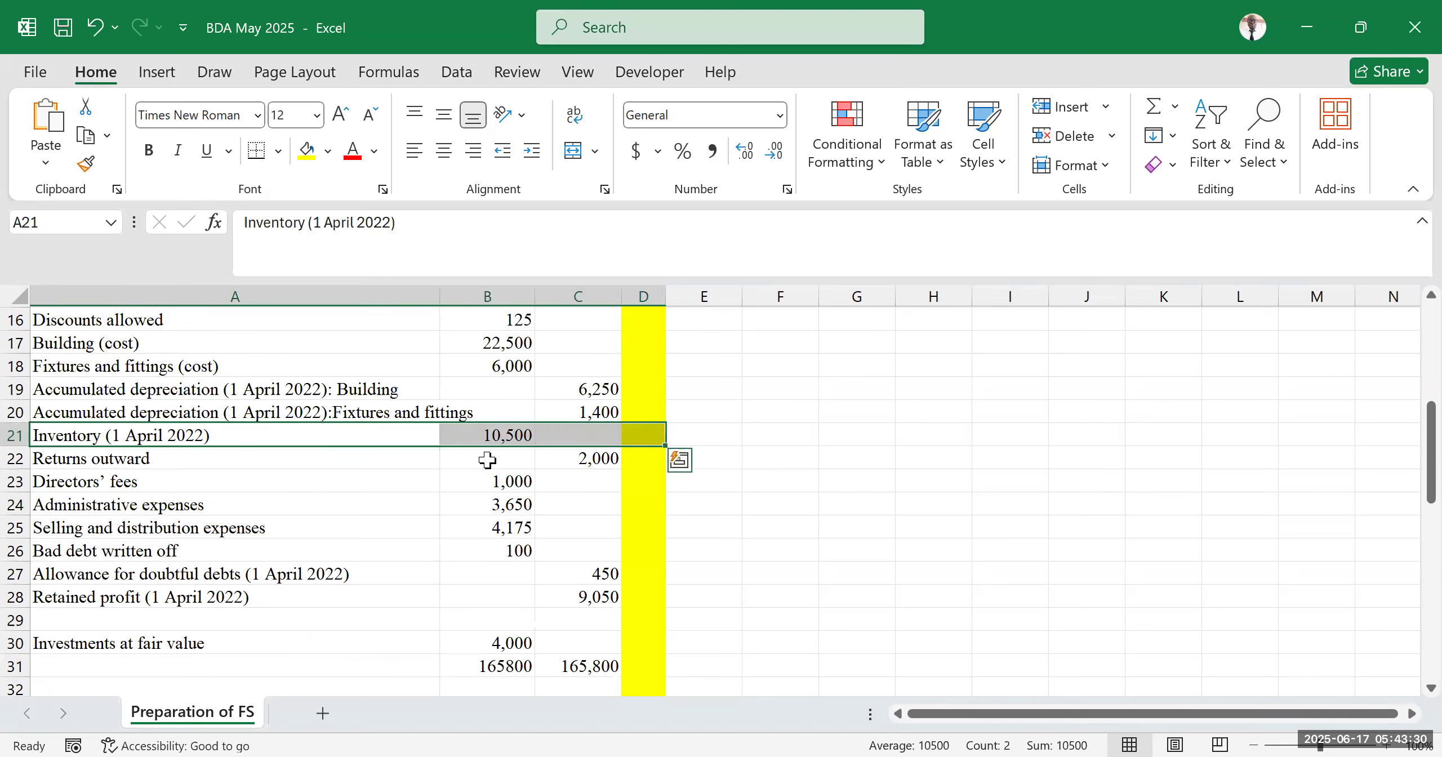
left_click(144, 459)
left_click_drag(327, 457, 555, 455)
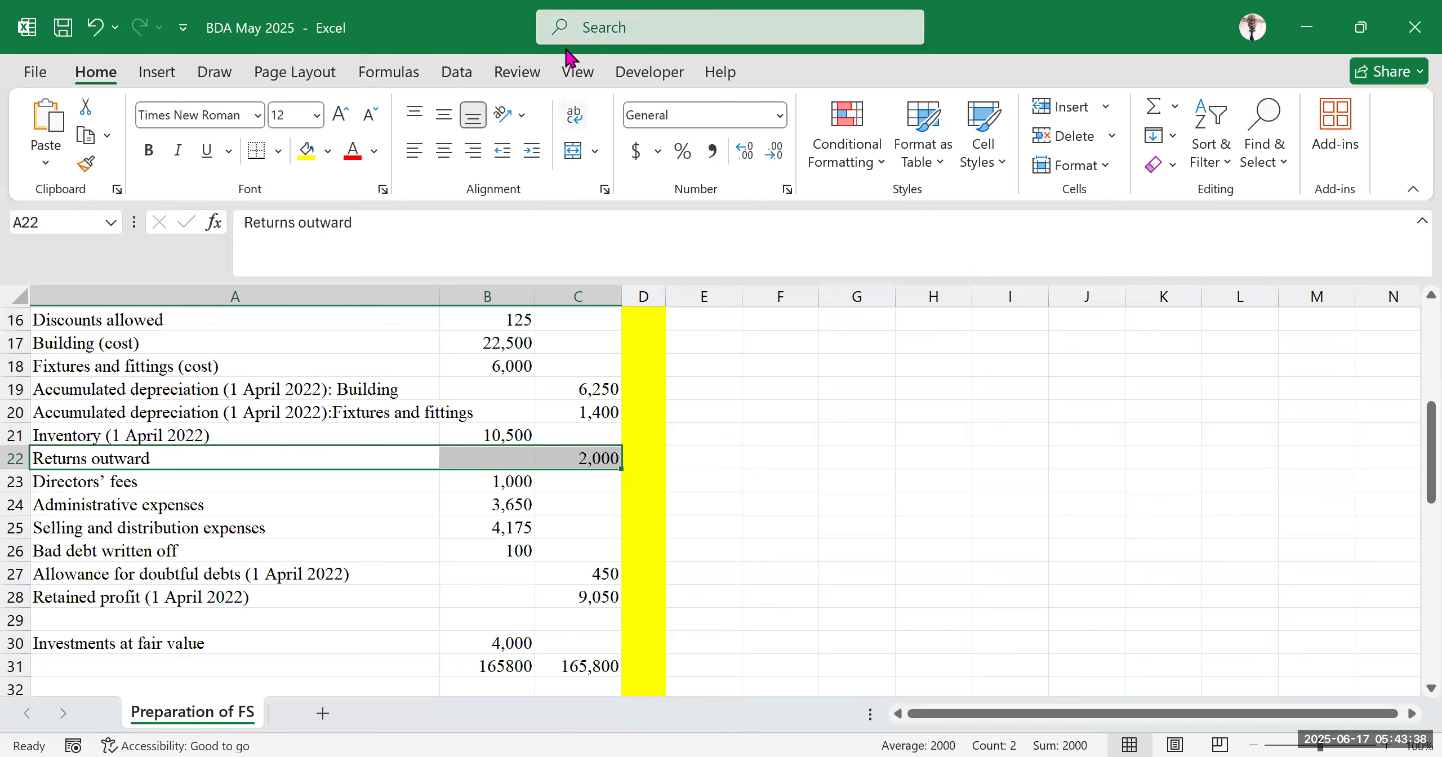
scroll(565, 49, "down", 4)
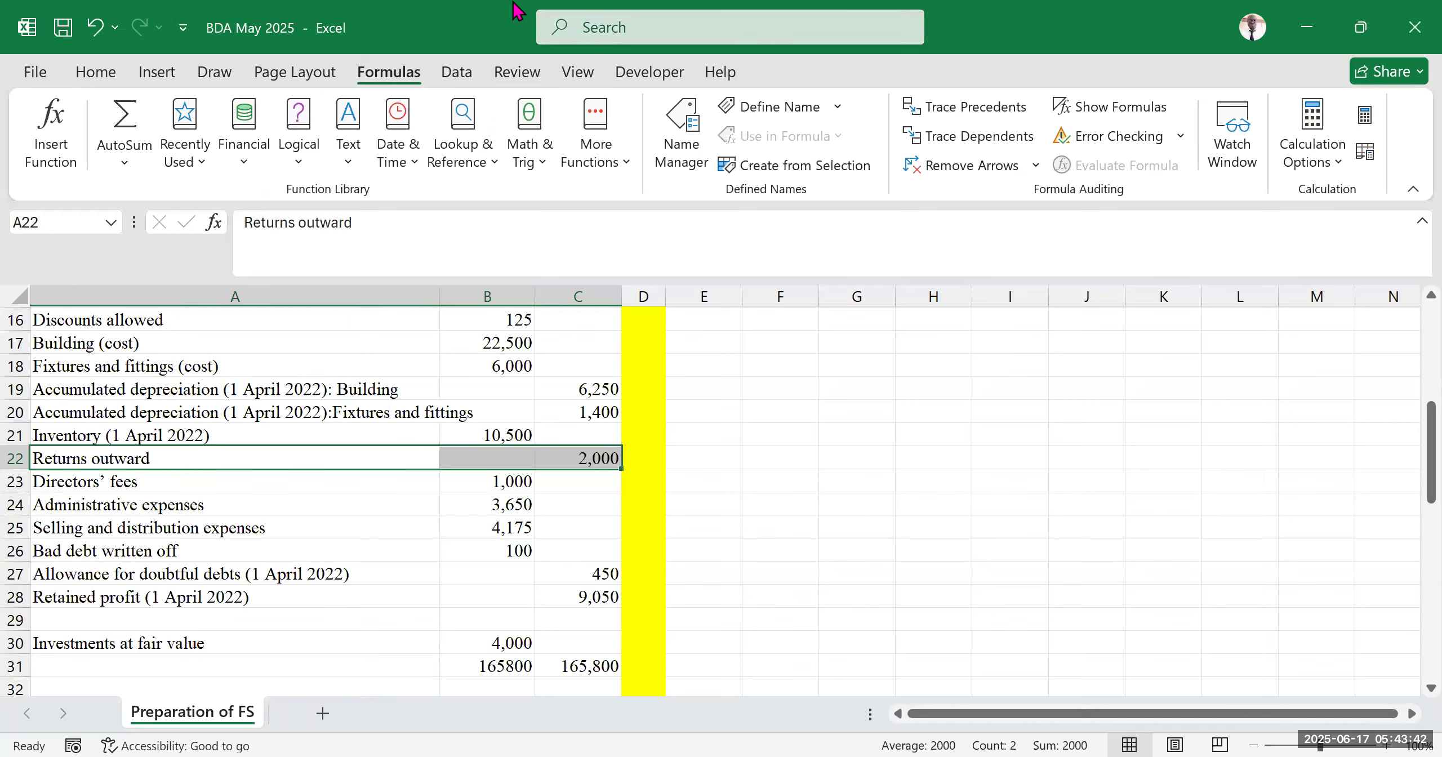
left_click(513, 3)
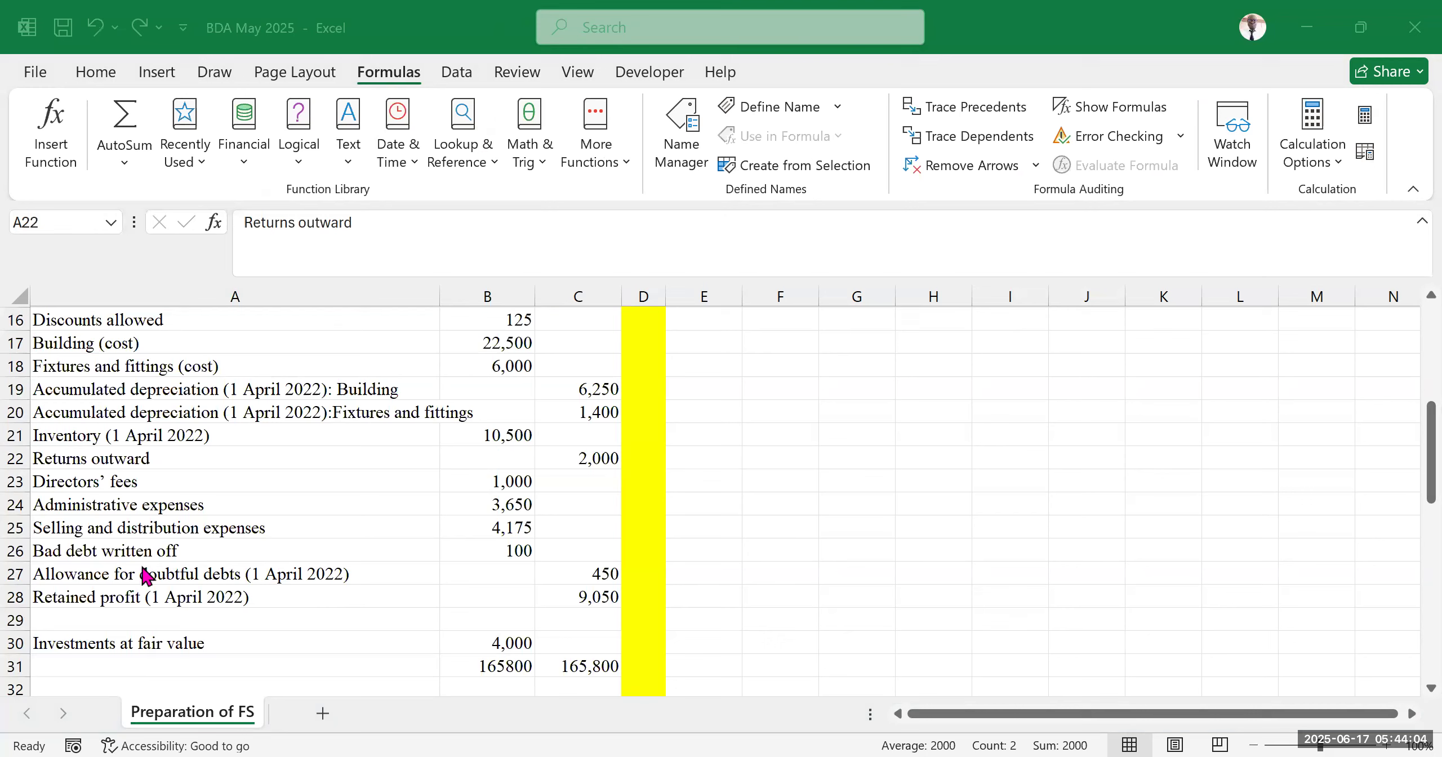
left_click(321, 521)
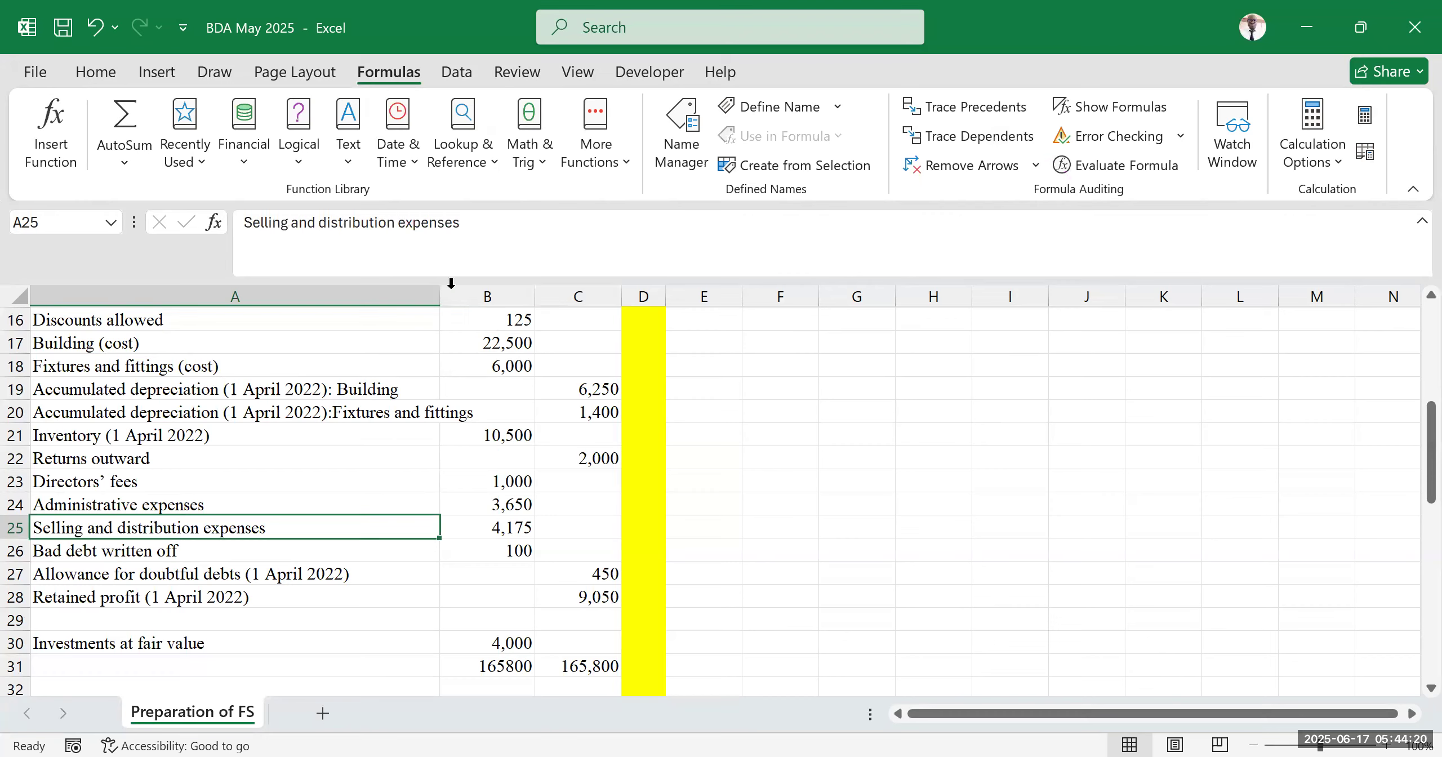
left_click_drag(209, 458, 597, 456)
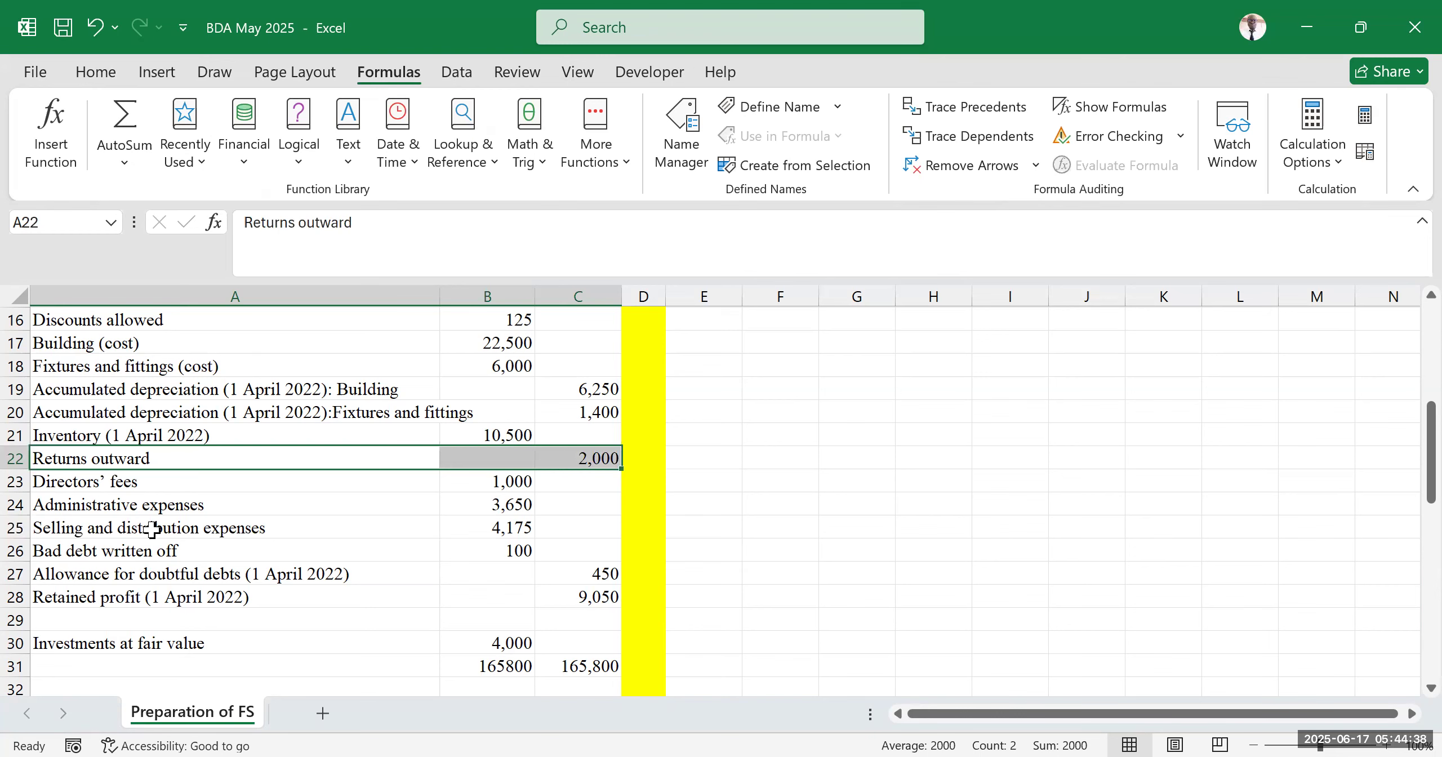
scroll(226, 535, "up", 2)
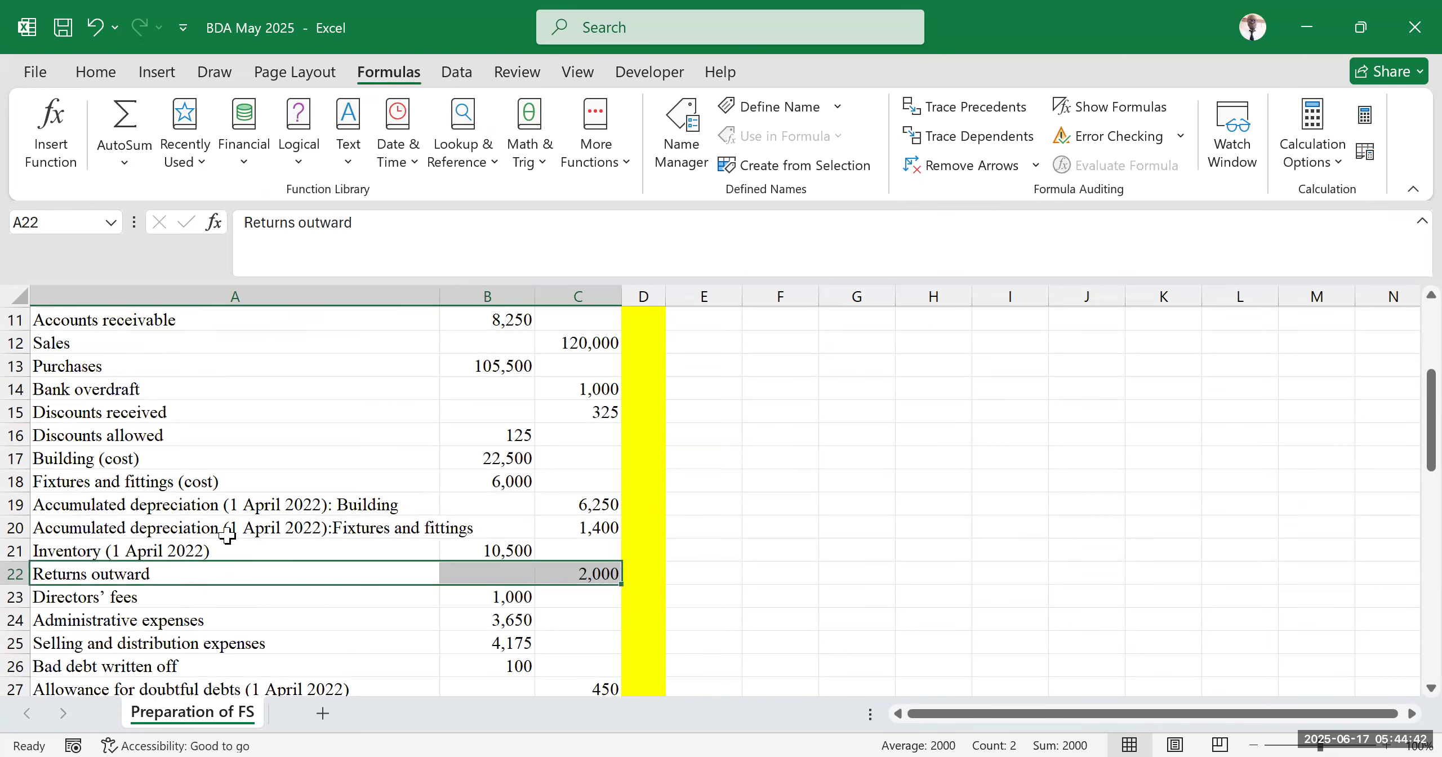
scroll(267, 513, "up", 2)
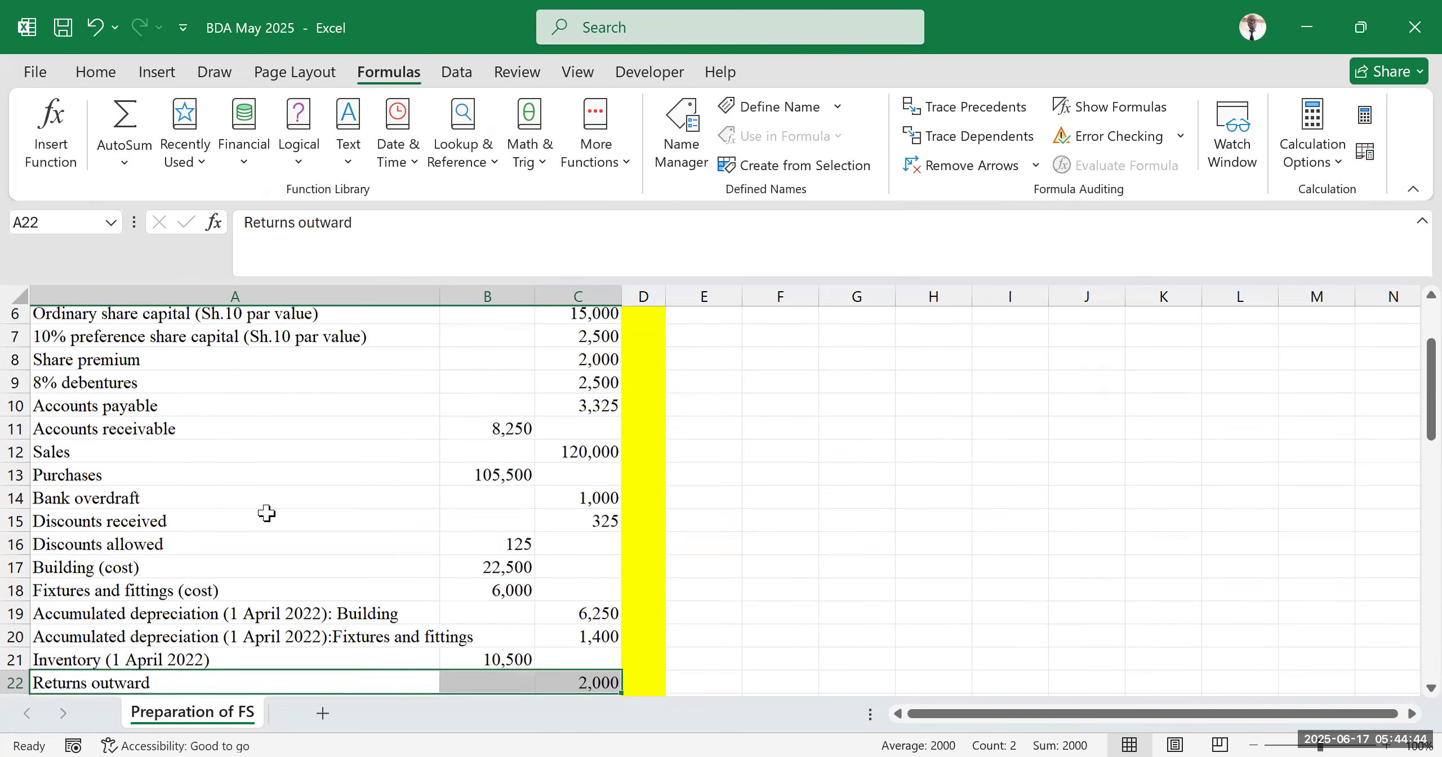
scroll(250, 535, "up", 2)
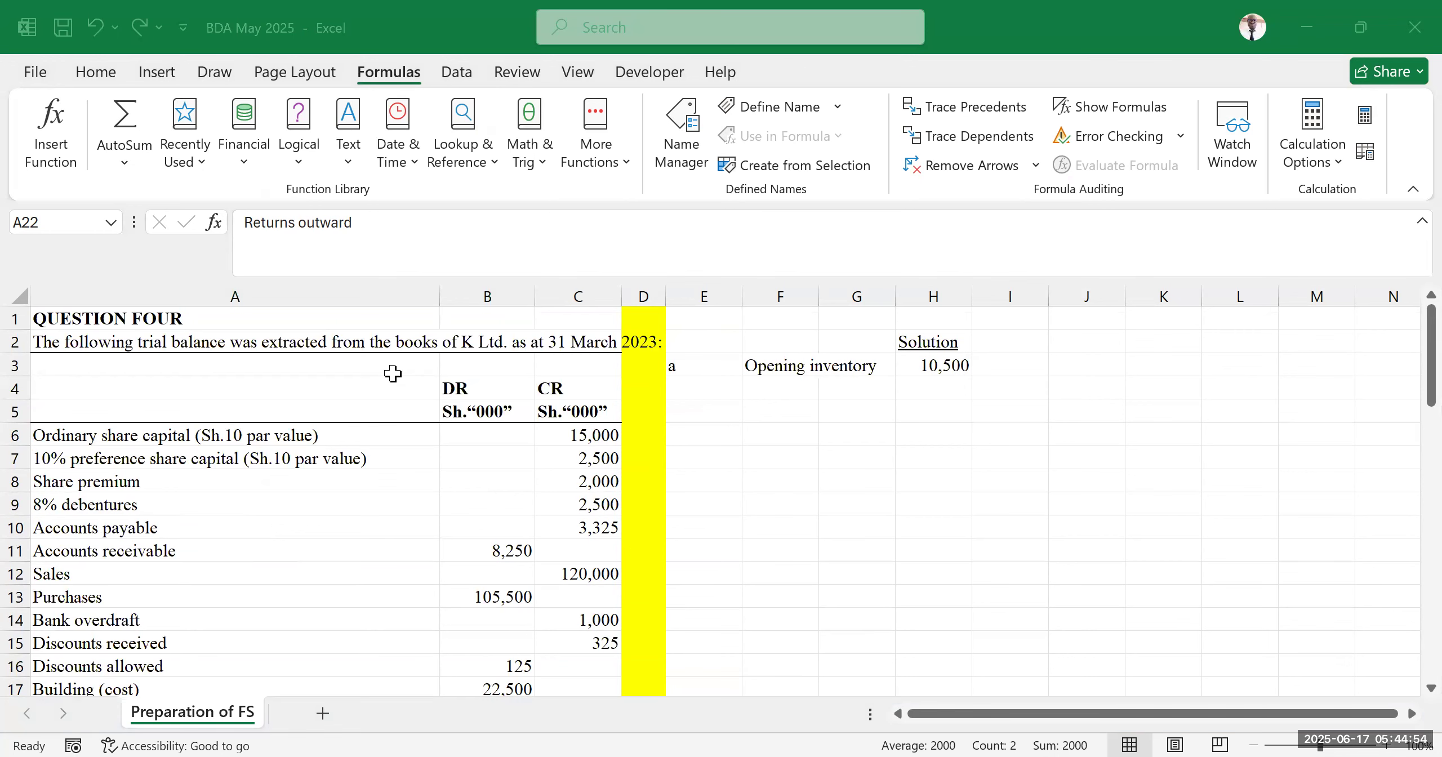
left_click(231, 506)
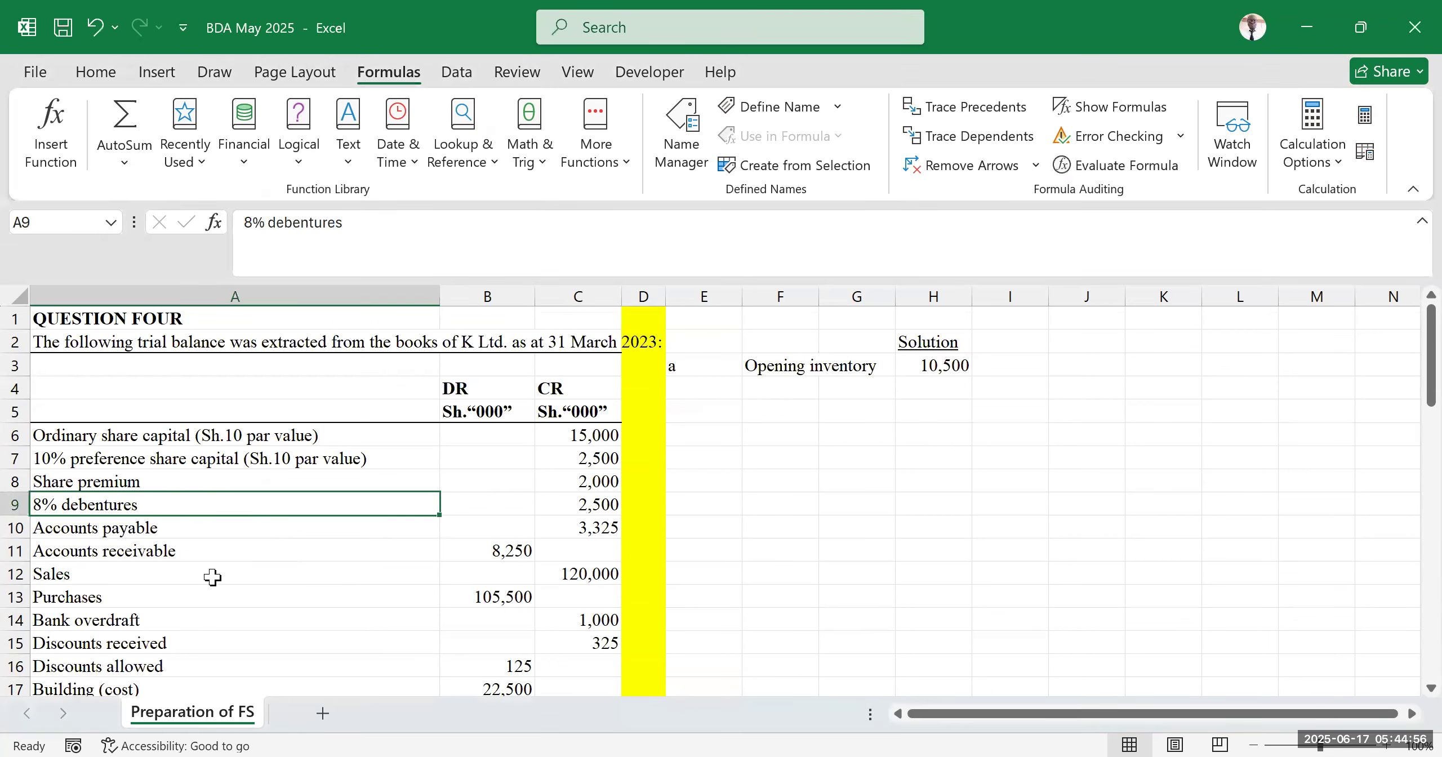
scroll(212, 576, "down", 2)
scroll(212, 564, "down", 2)
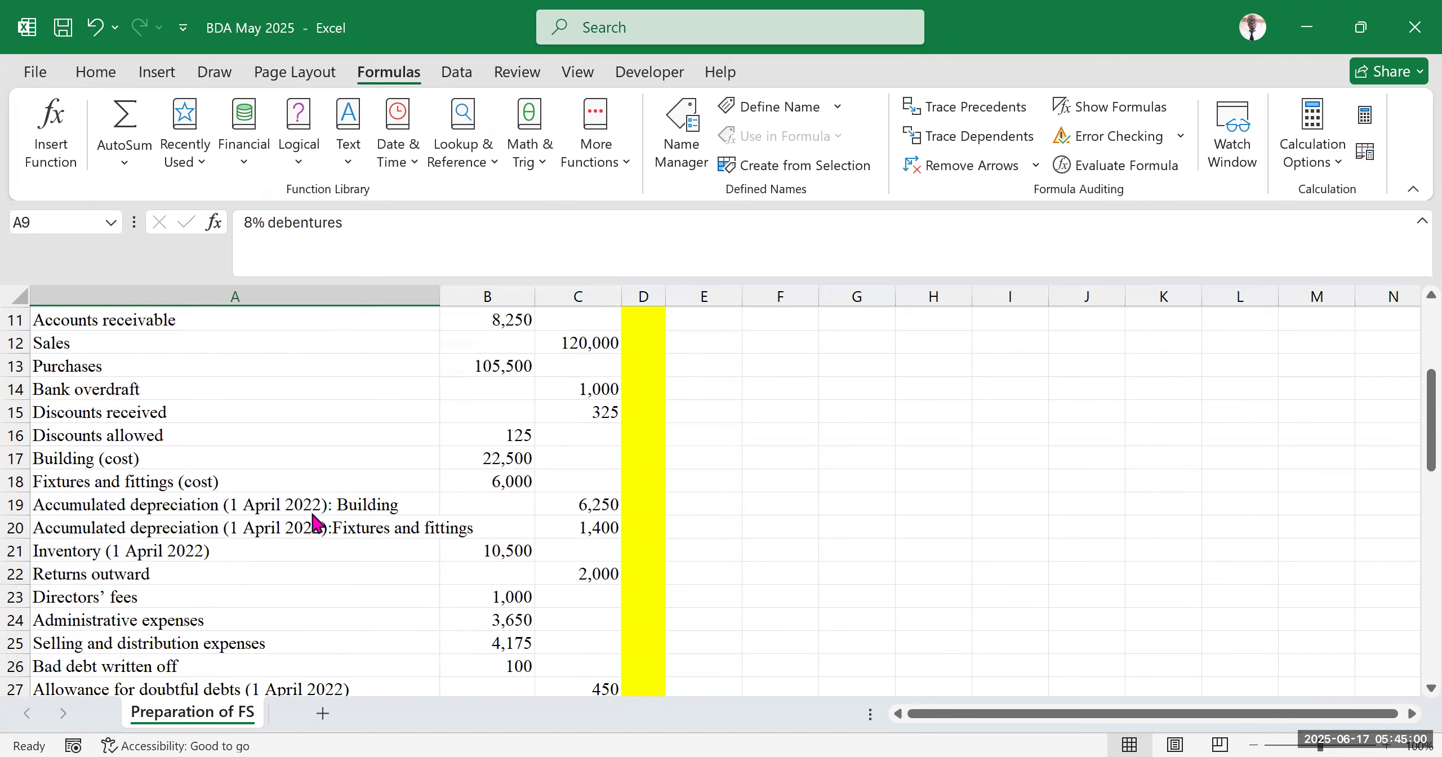
Review the trial balance rows and the question's requirements, highlighting the opening inventory row
left_click(487, 437)
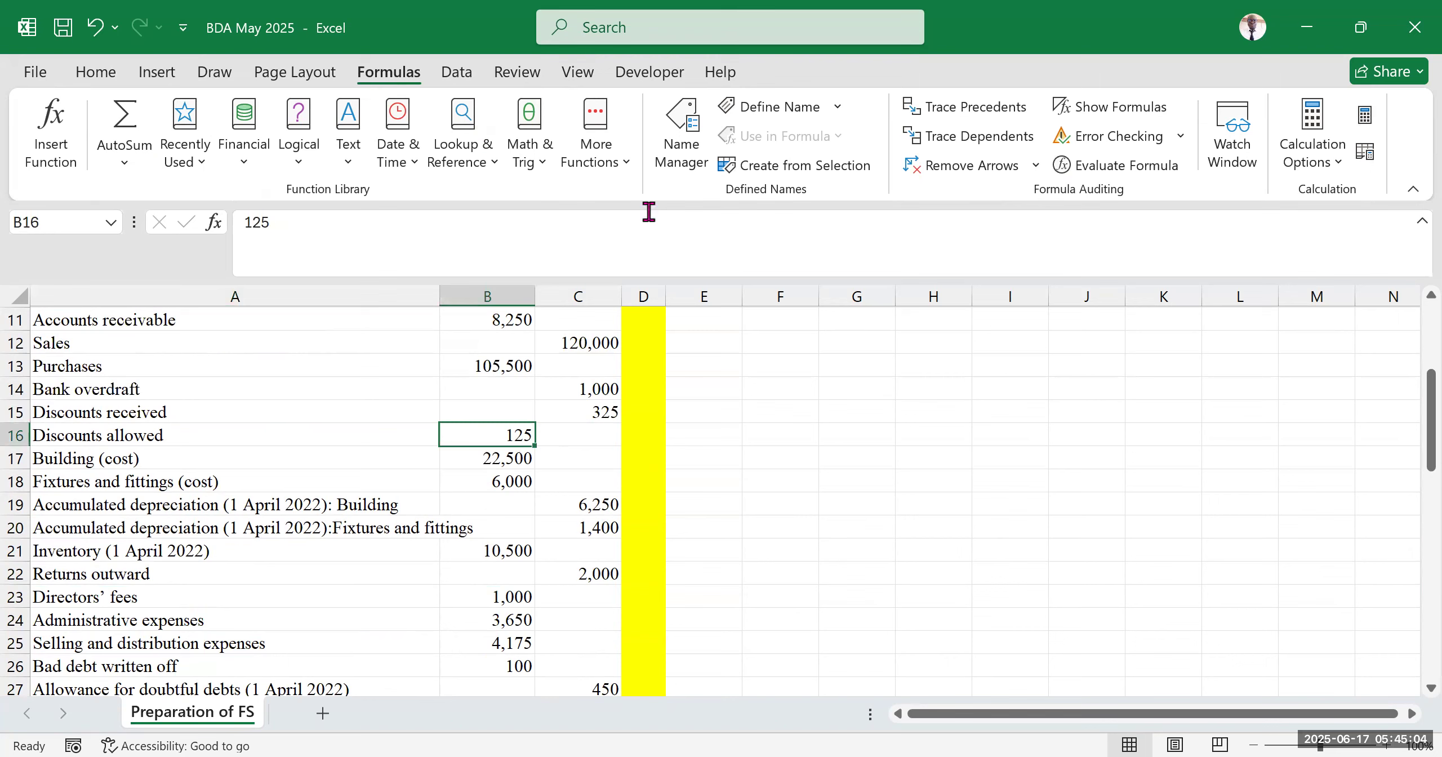
key("alt+Tab")
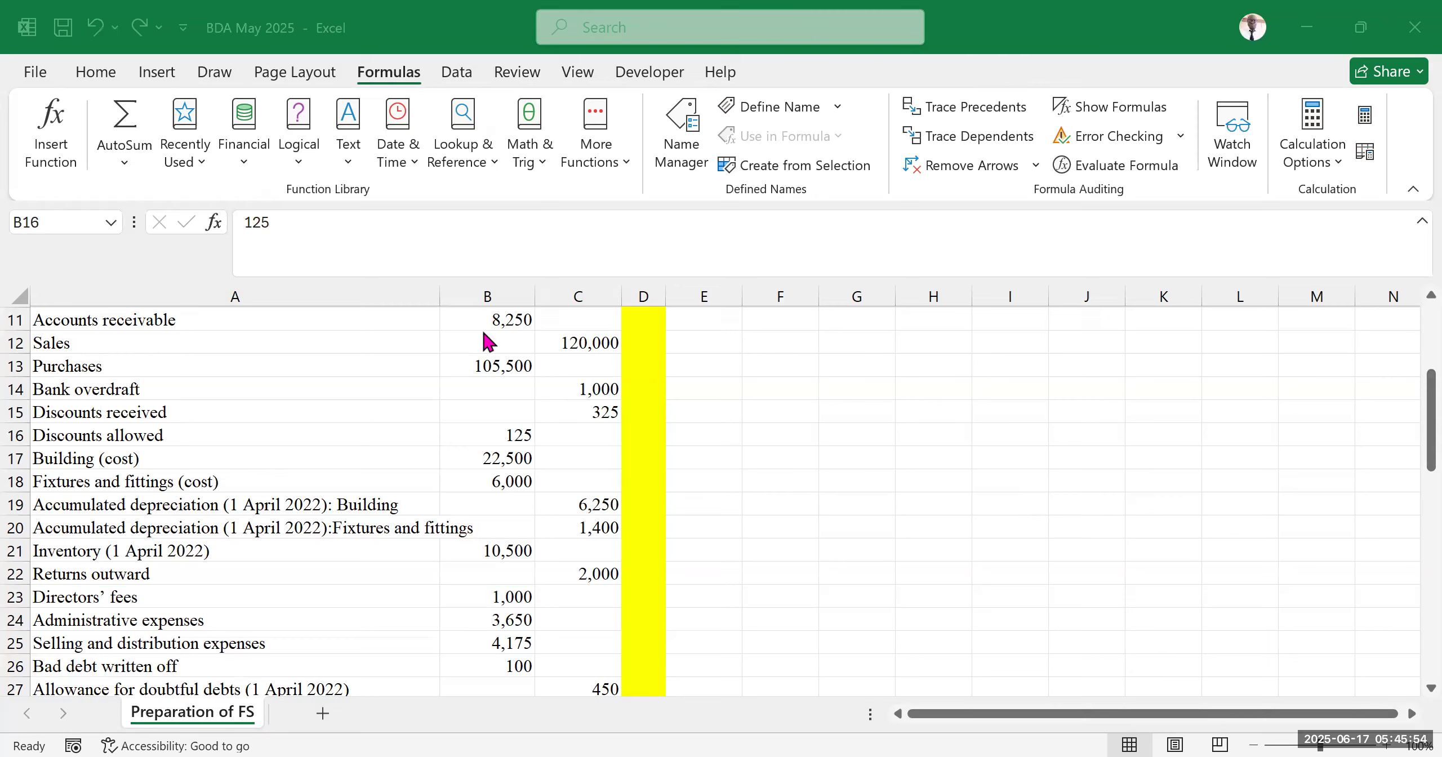
scroll(404, 439, "down", 12)
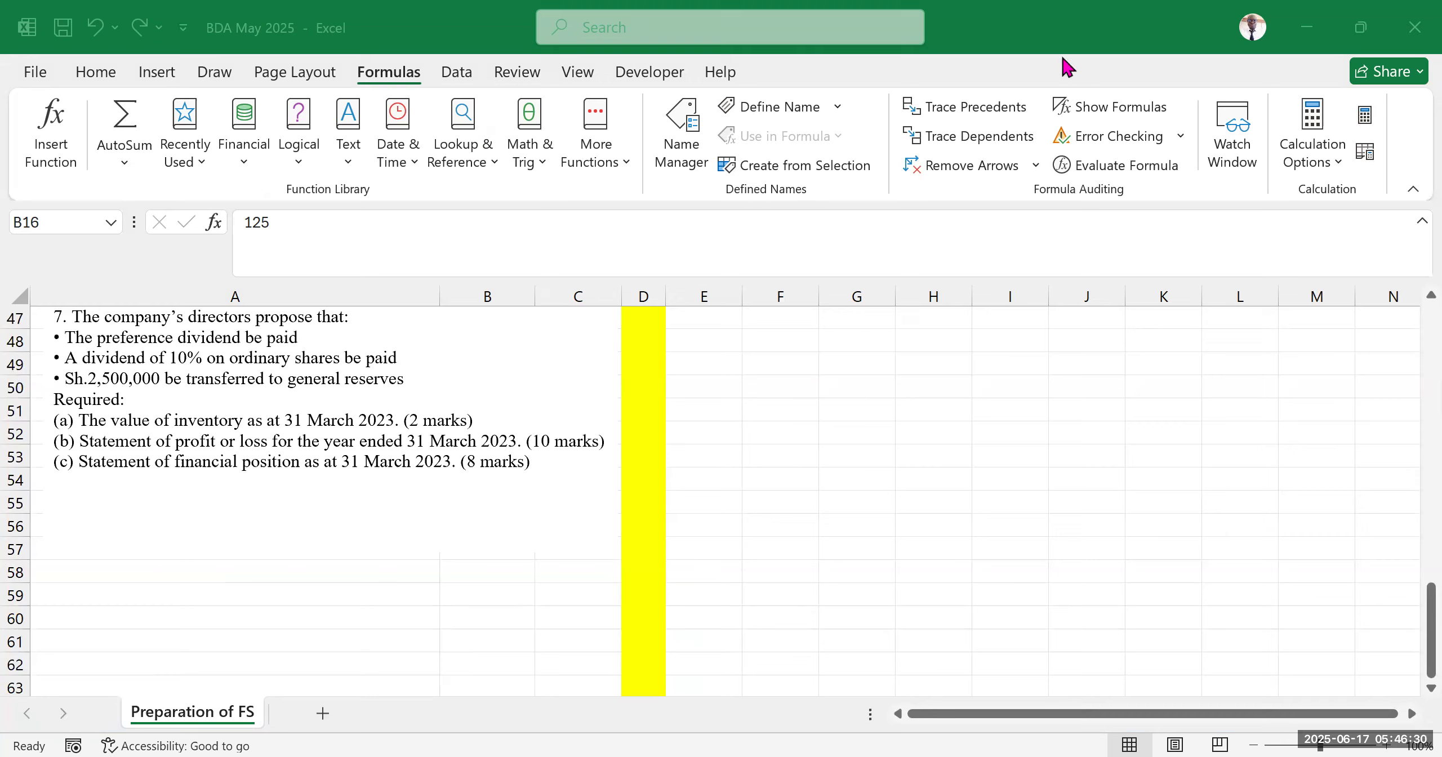
scroll(600, 611, "up", 5)
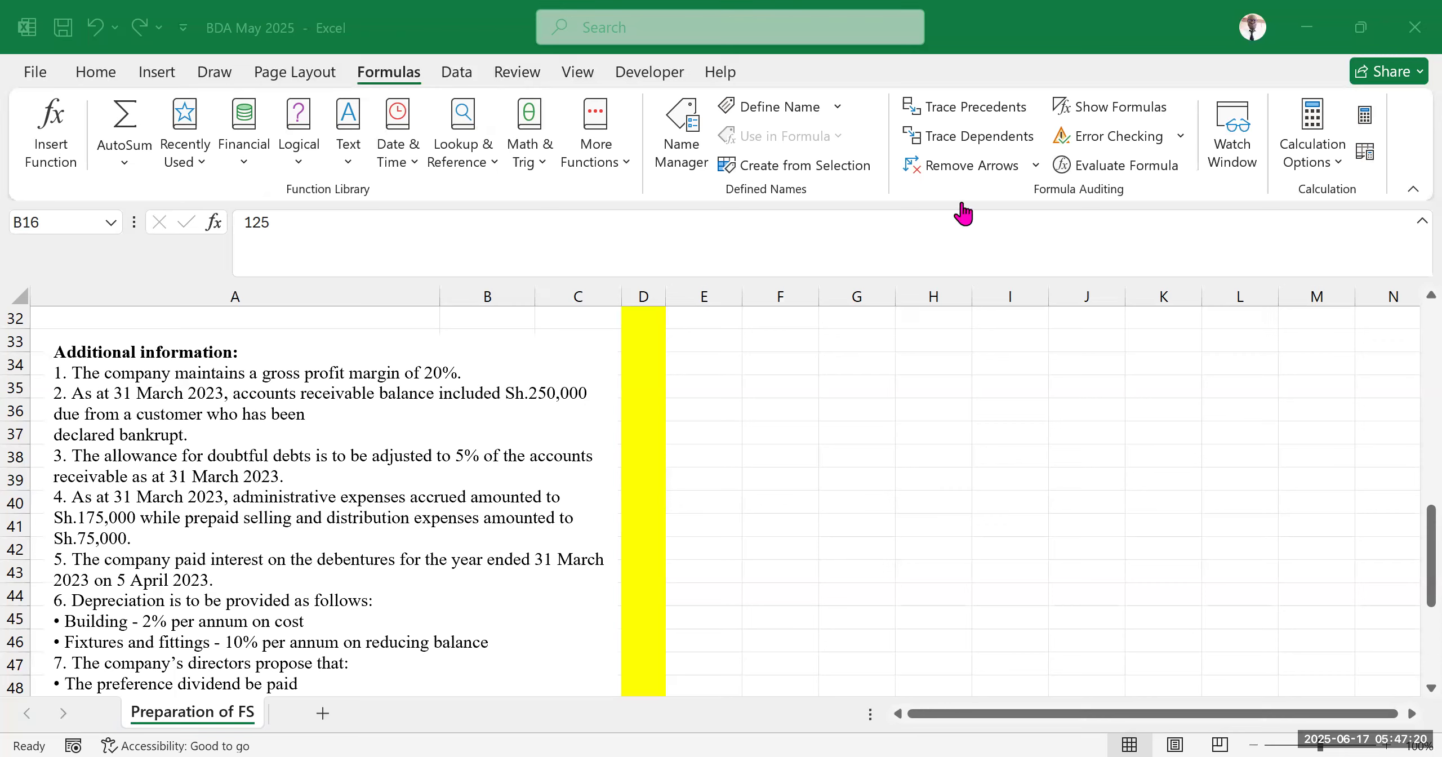
left_click(968, 463)
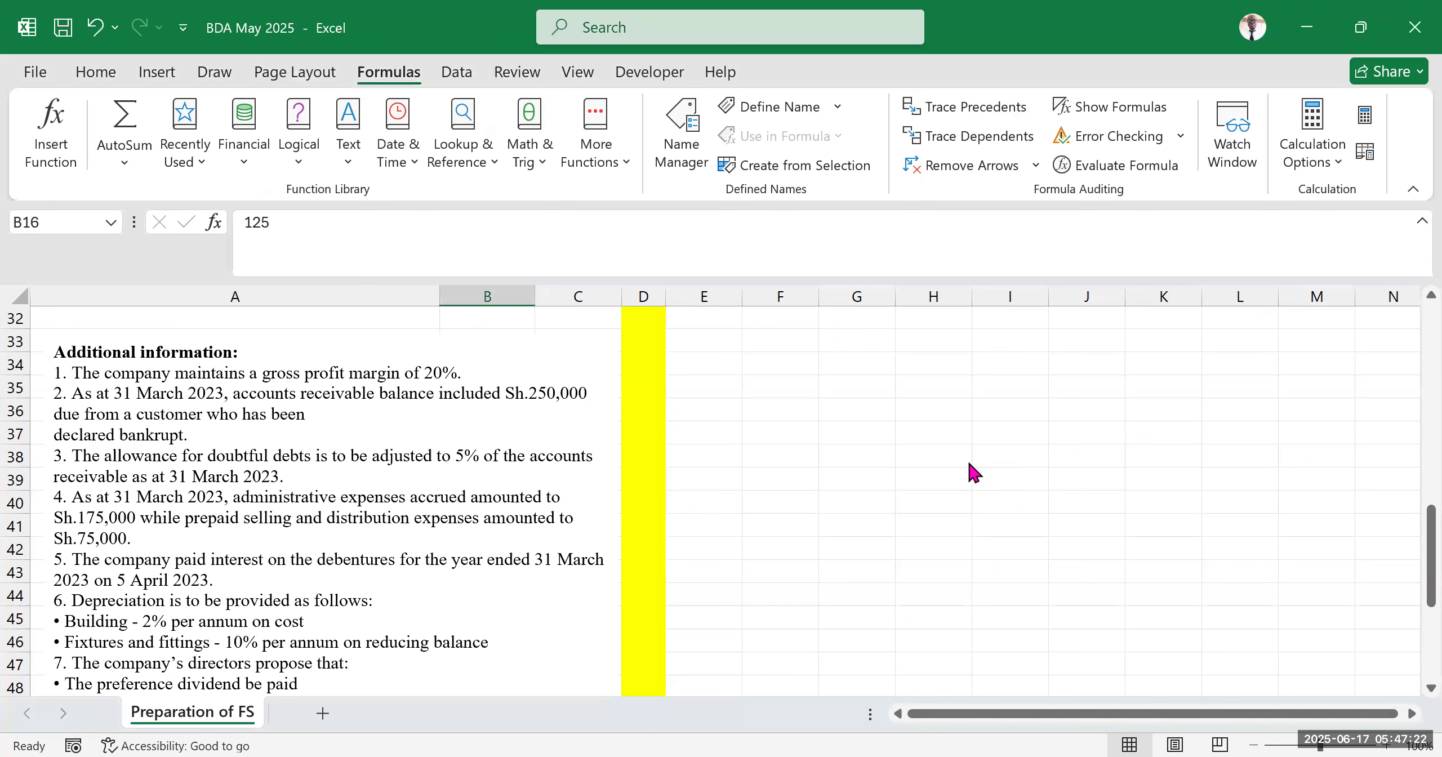
scroll(423, 541, "up", 10)
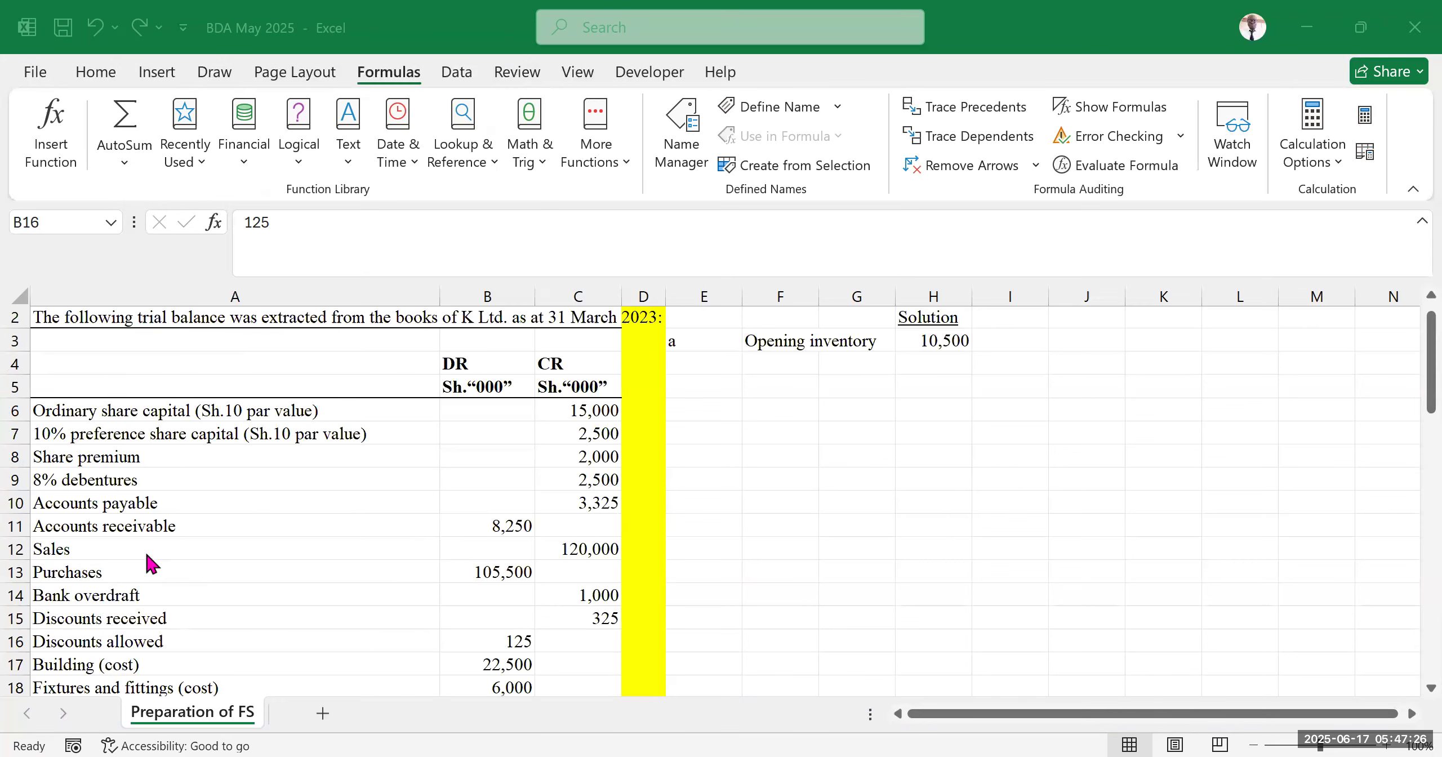
scroll(90, 564, "down", 2)
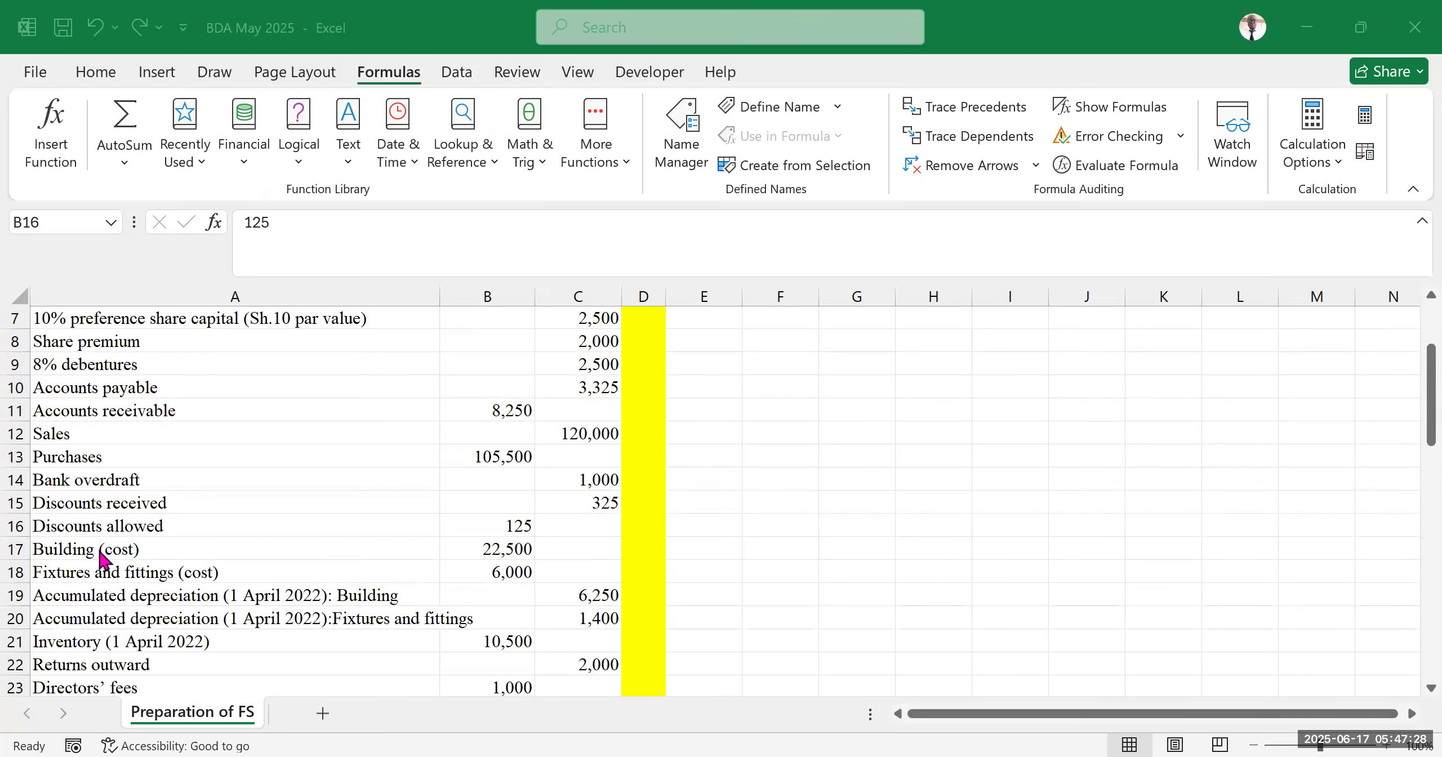
scroll(113, 580, "down", 2)
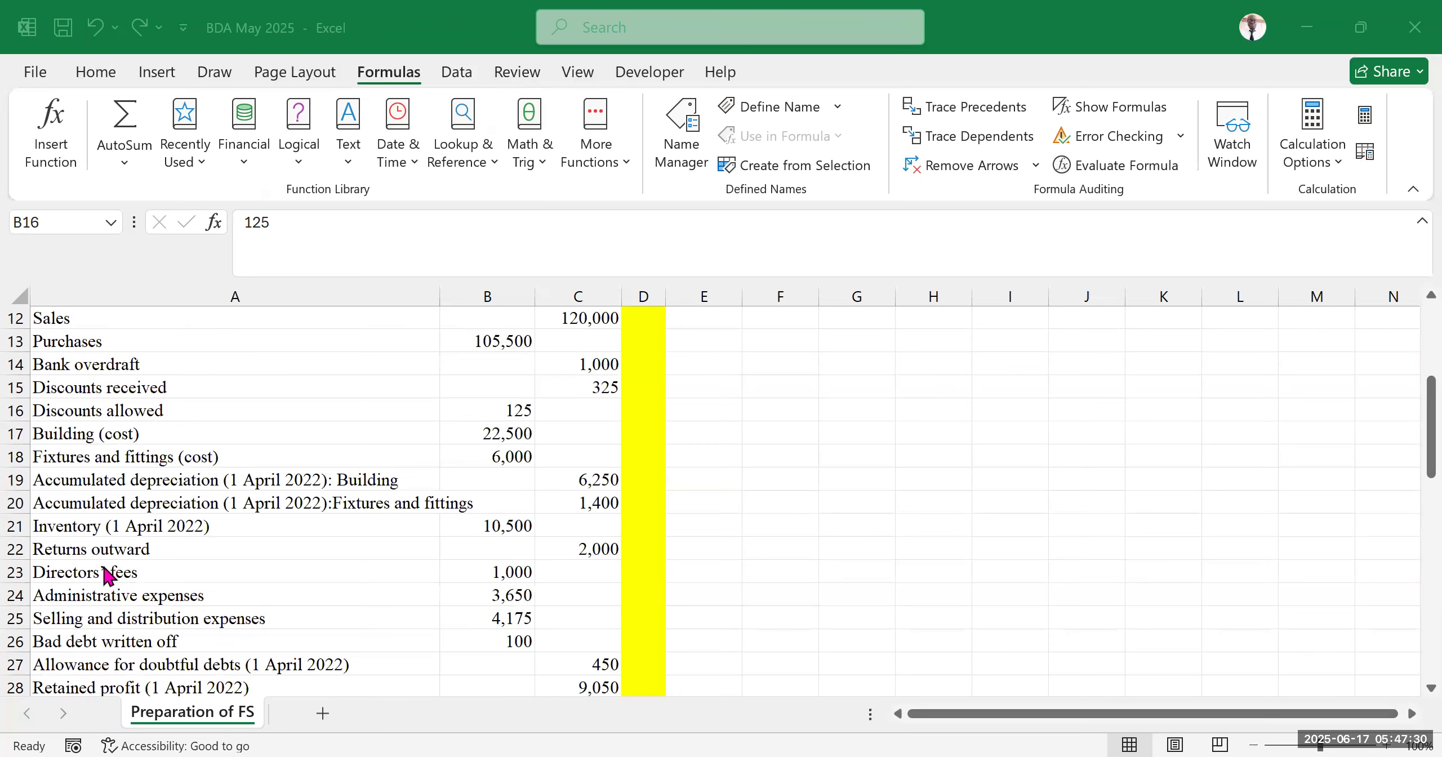
left_click_drag(110, 533, 541, 526)
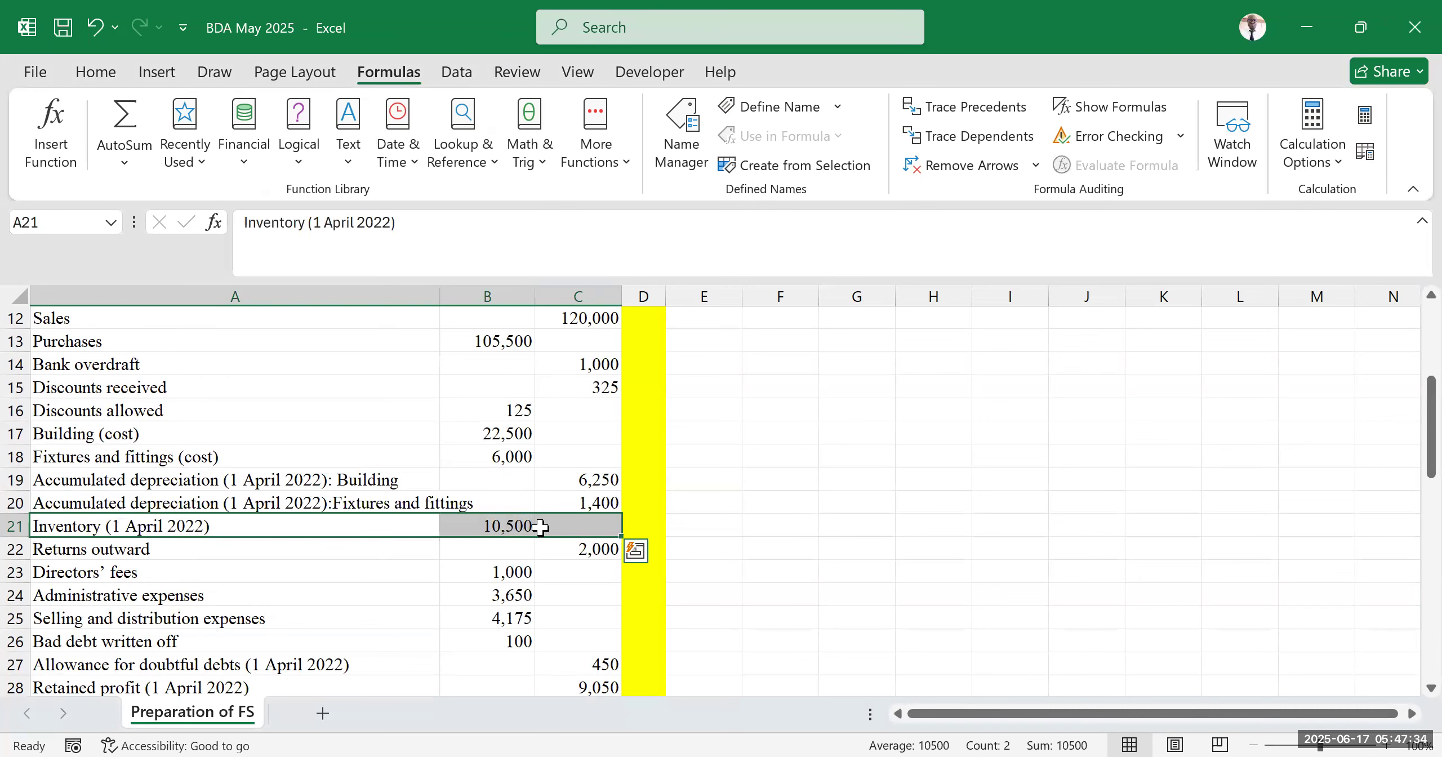
scroll(131, 561, "down", 1)
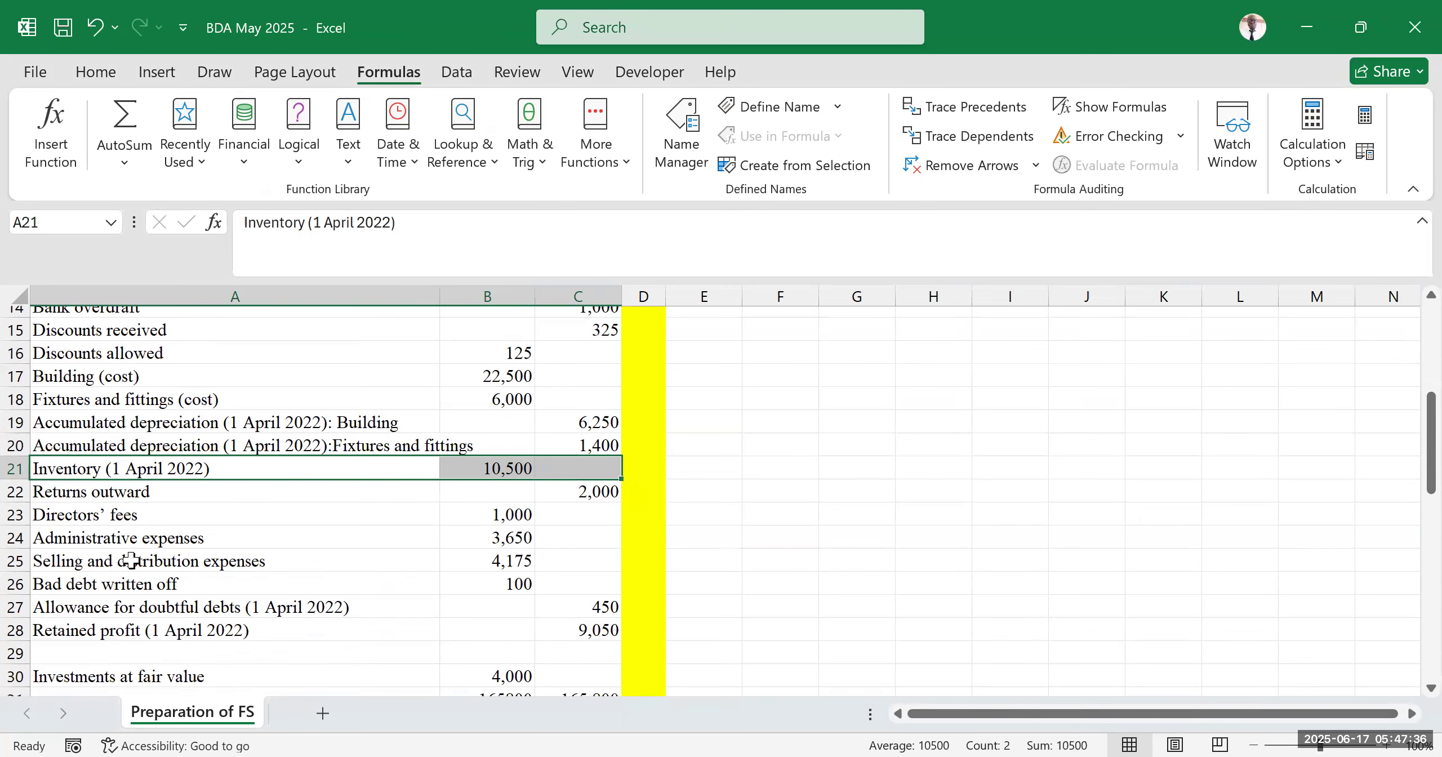
scroll(130, 561, "down", 1)
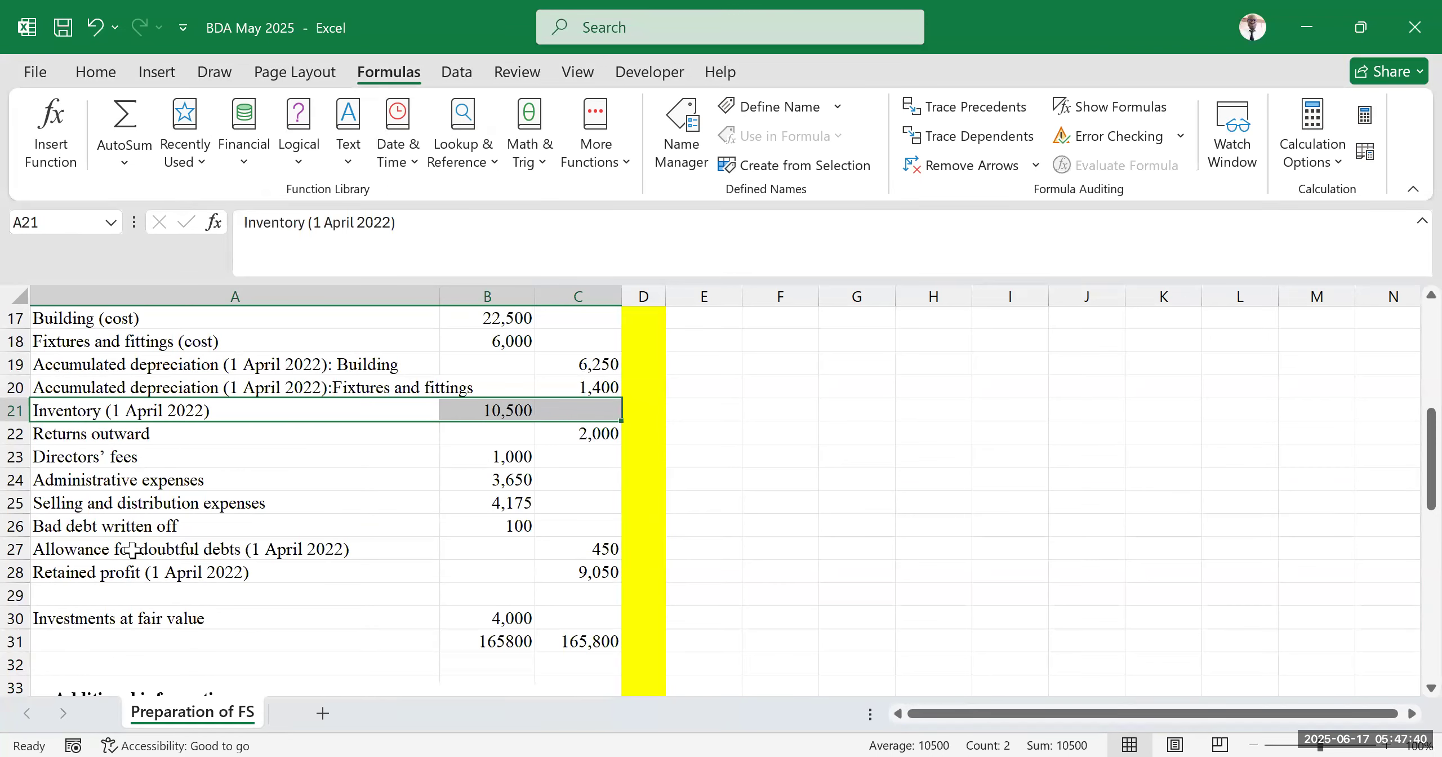
Rename the label in A22 to Returns outward /Purchase returns
left_click(167, 438)
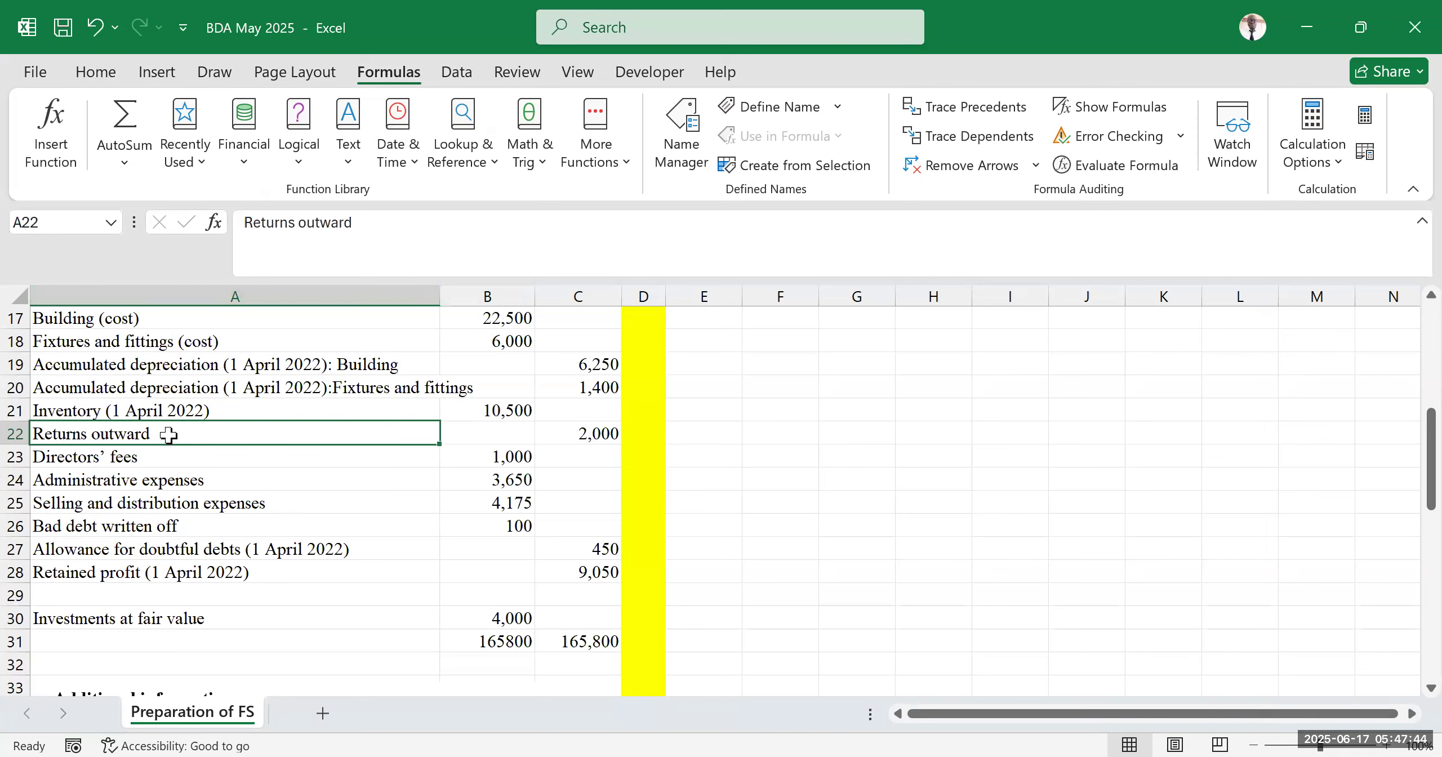
double_click(169, 434)
type("/PR")
key("BackSpace")
type("ur")
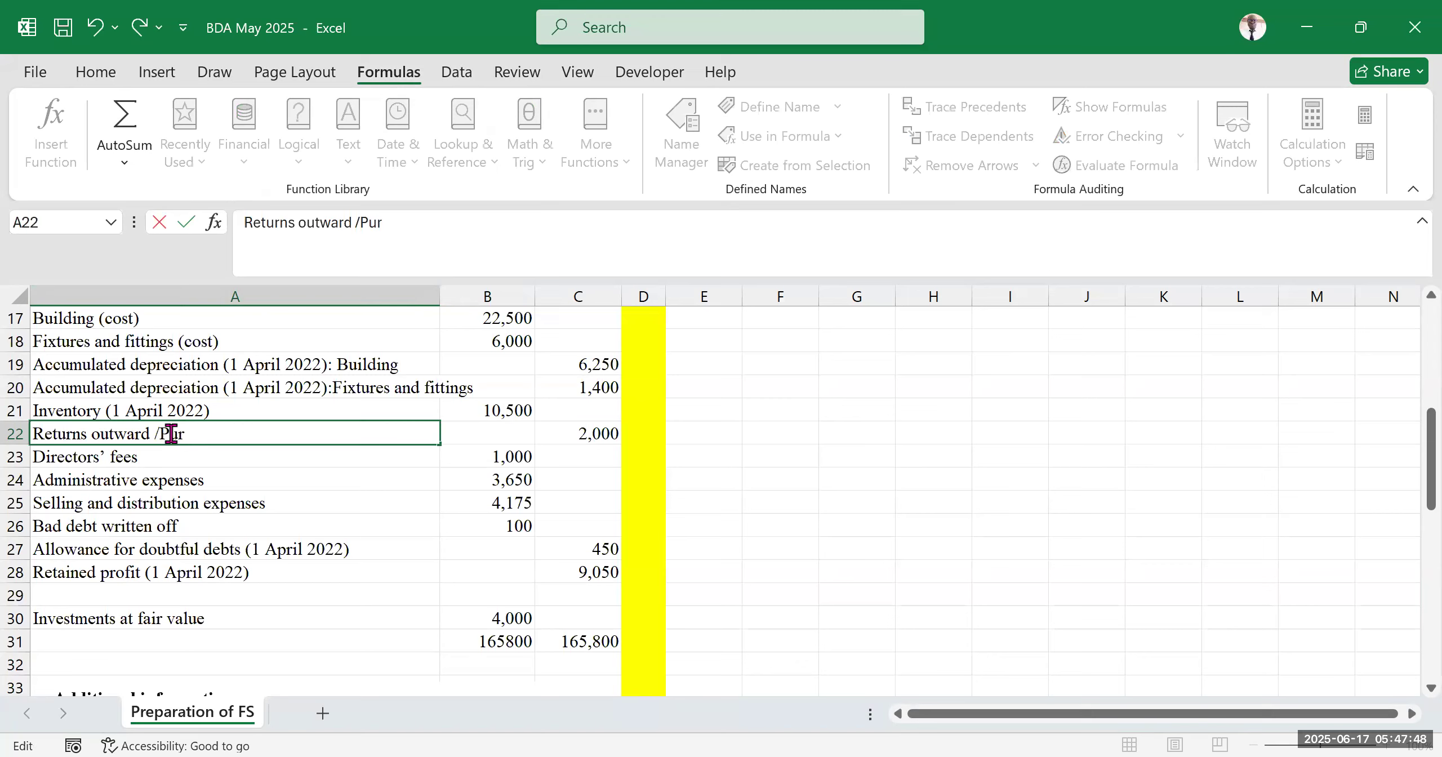
type("chase returns")
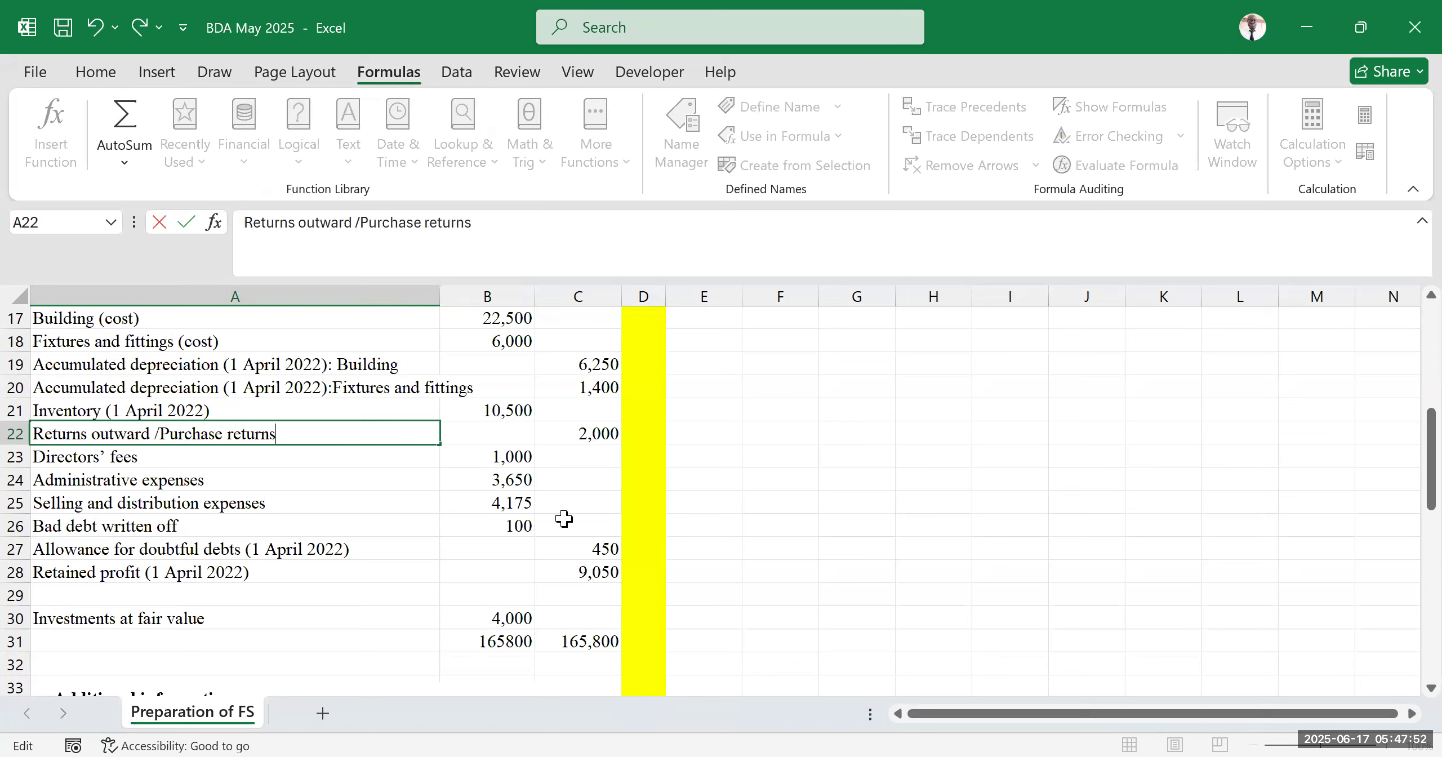
left_click(835, 498)
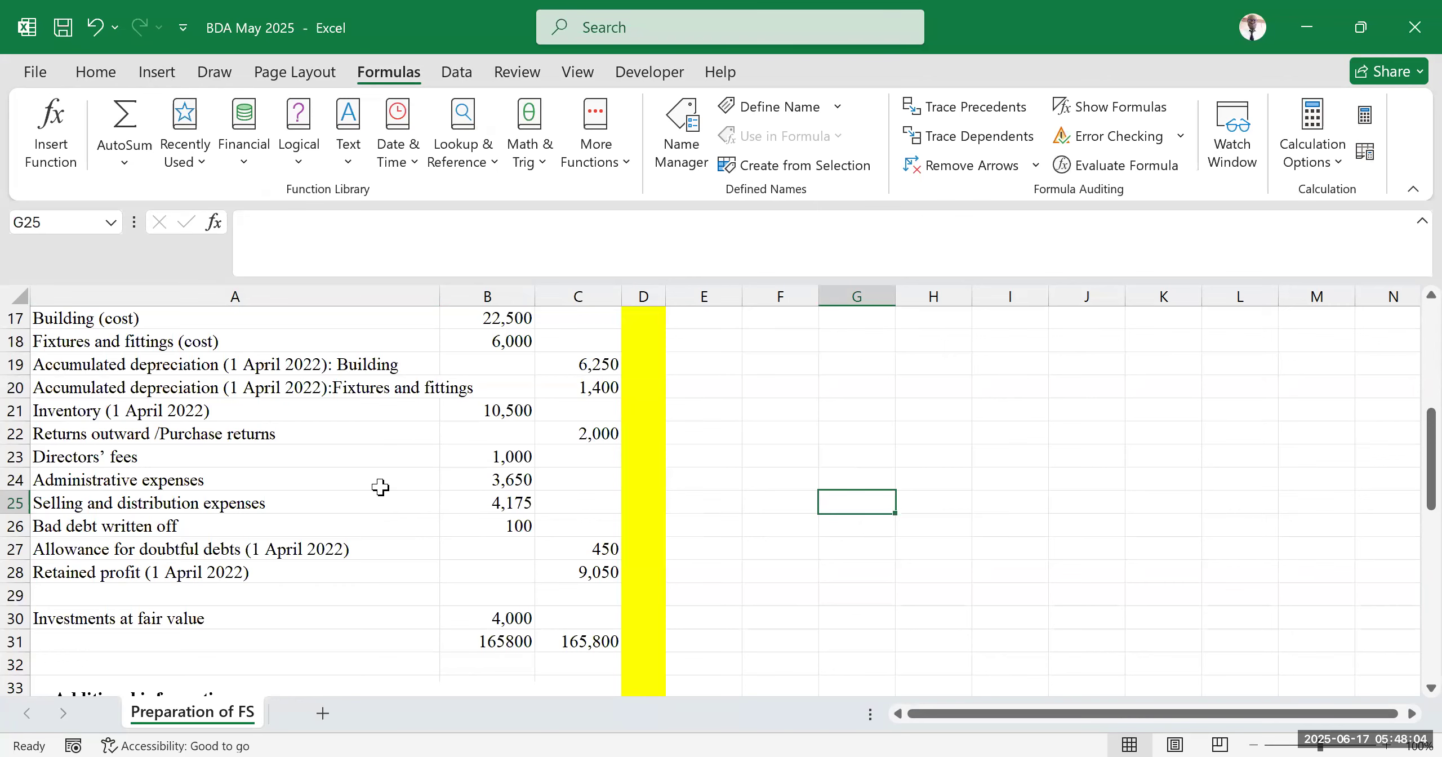
Examine the additional information and the purchases, opening inventory and returns outward rows of the trial balance
scroll(360, 498, "down", 4)
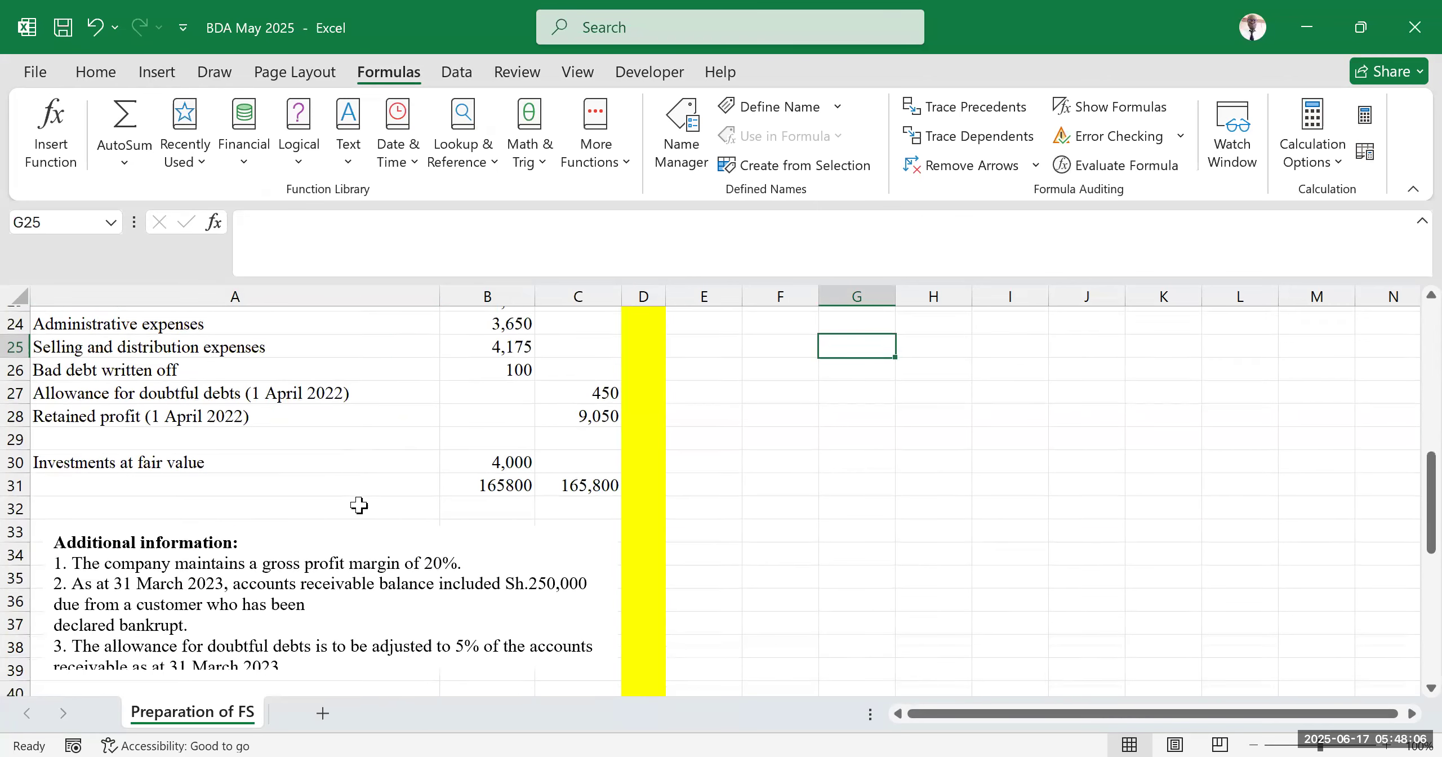
scroll(358, 505, "down", 4)
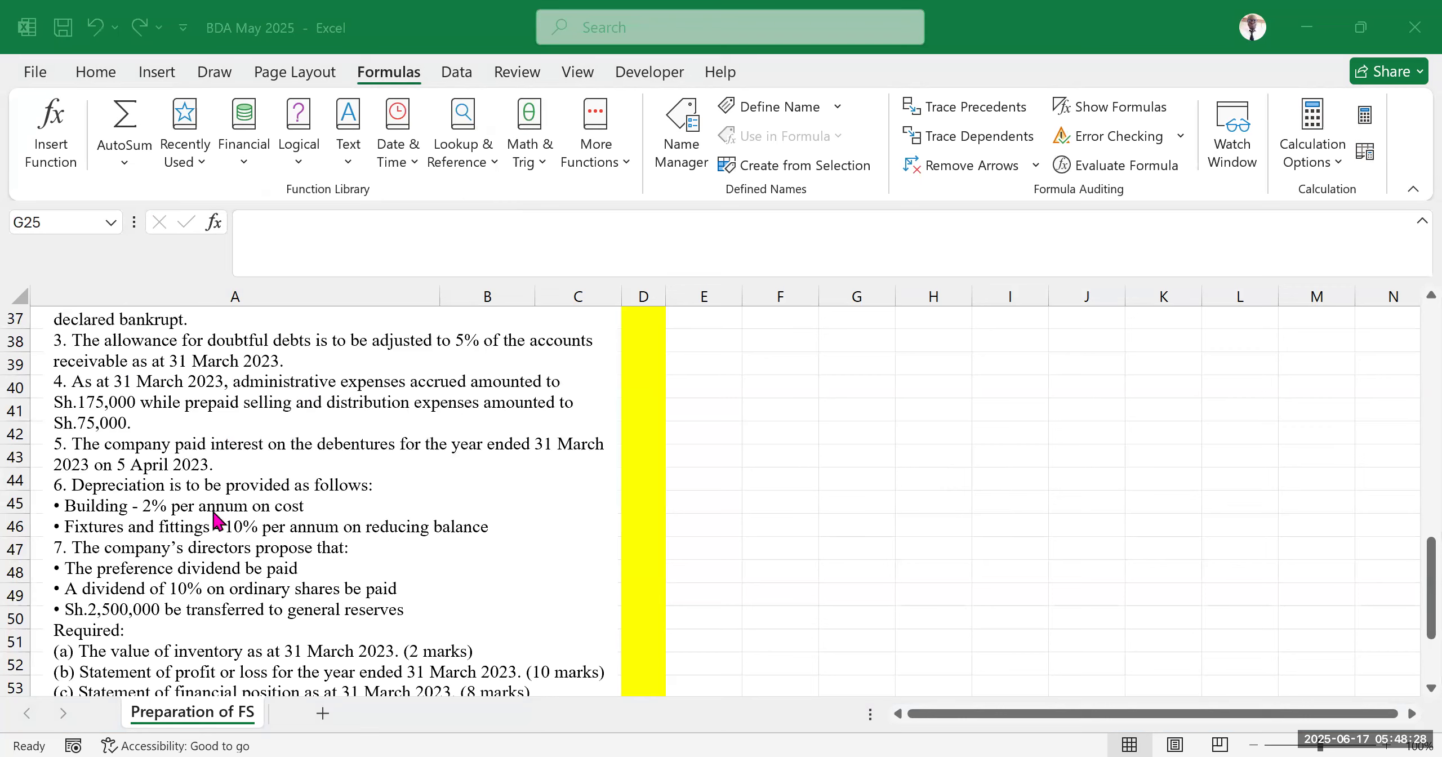
scroll(194, 412, "up", 6)
scroll(238, 473, "up", 2)
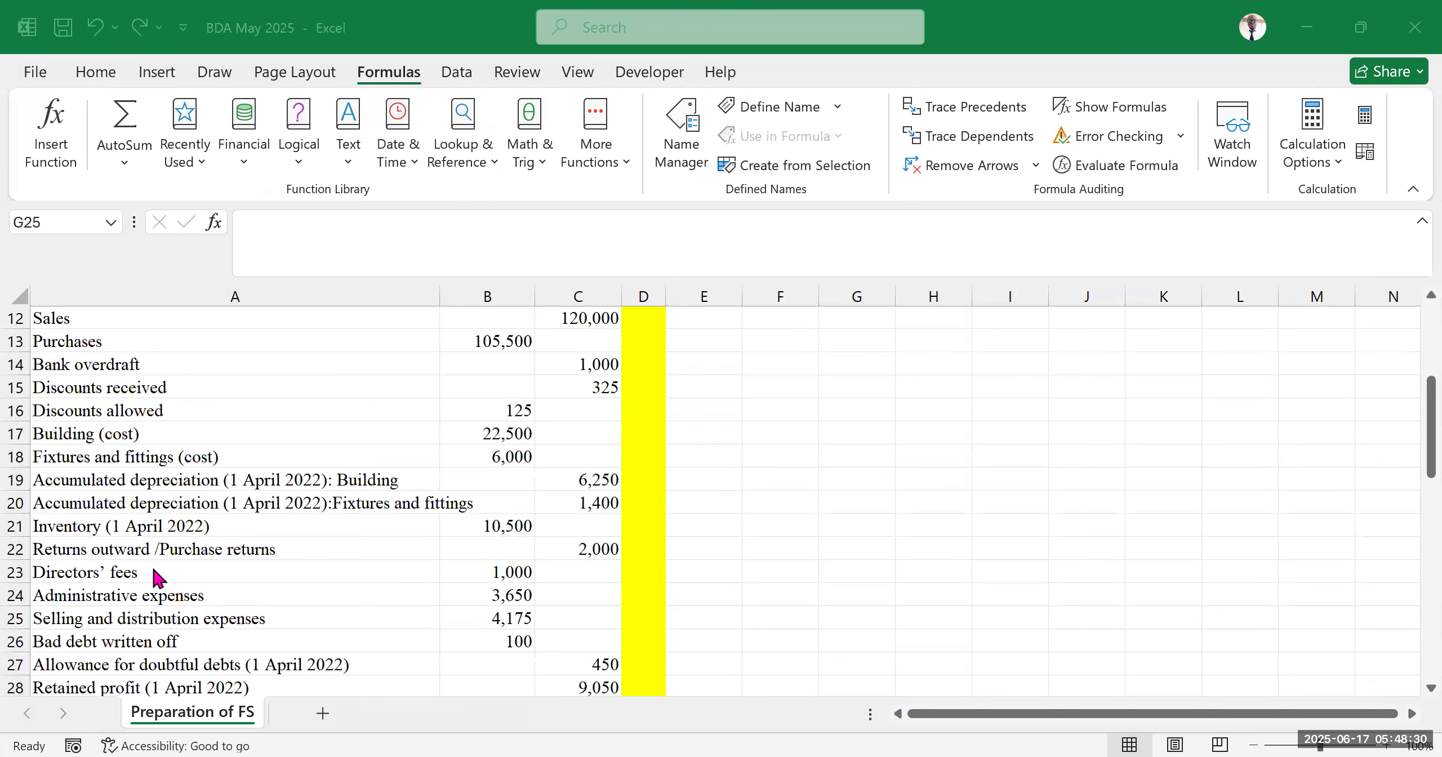
left_click(214, 594)
left_click(184, 521)
scroll(132, 543, "up", 3)
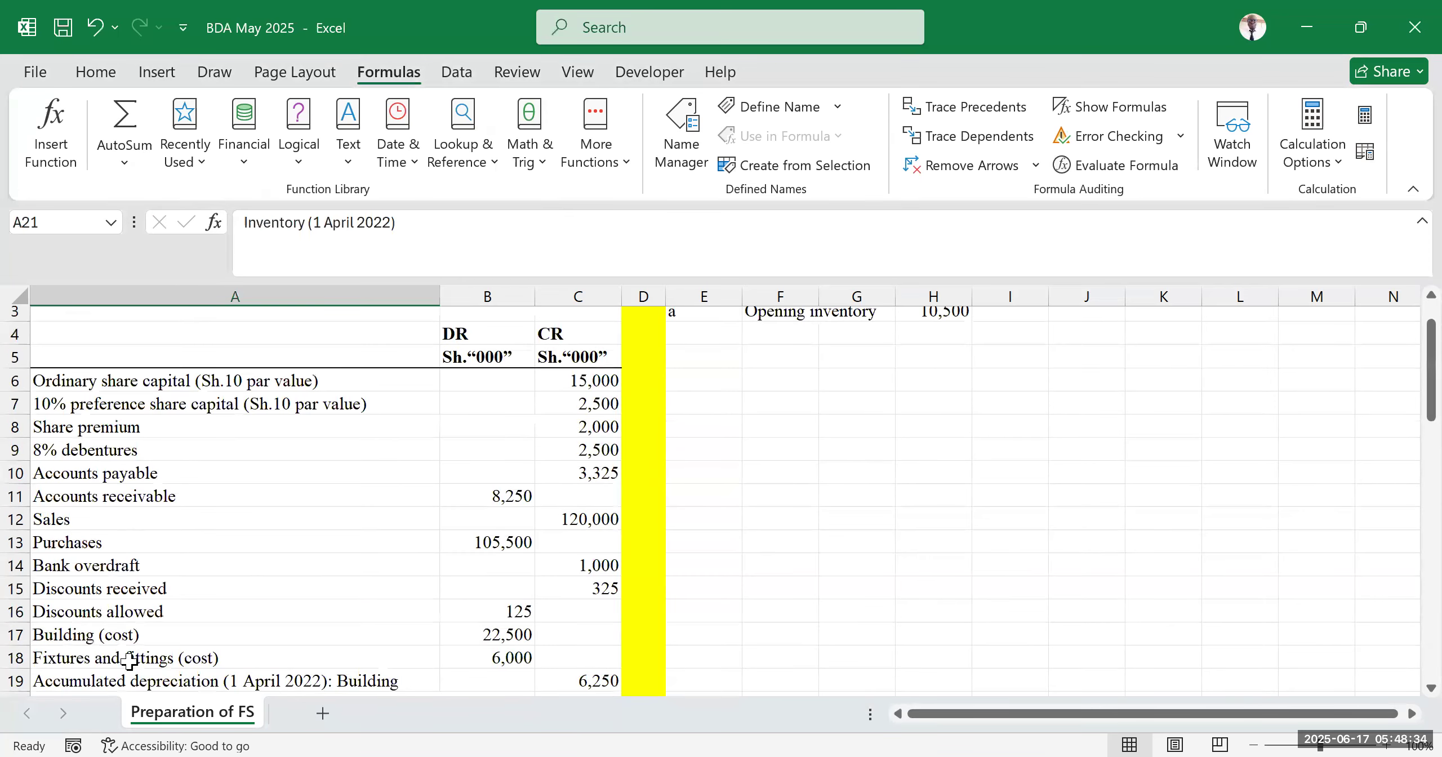
scroll(148, 593, "up", 1)
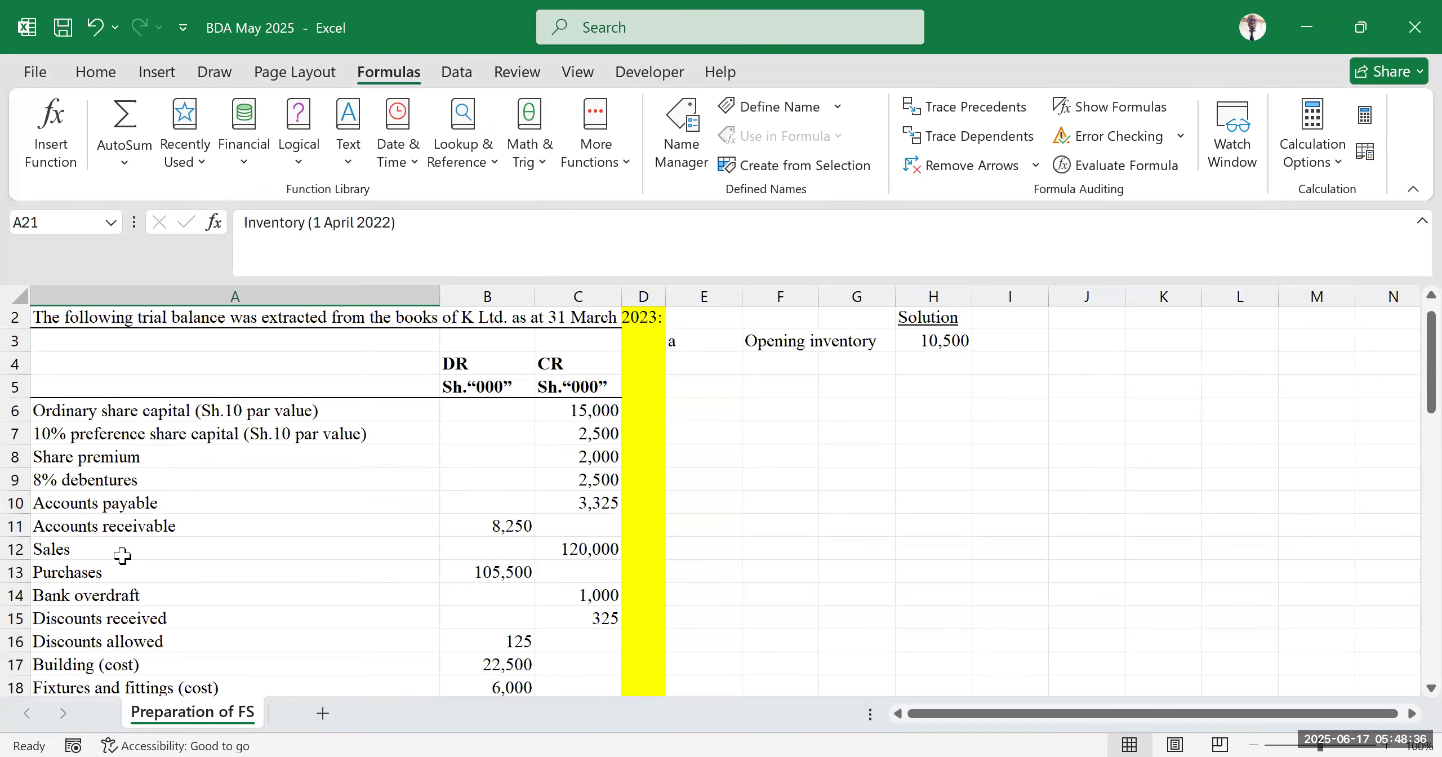
scroll(169, 511, "up", 1)
scroll(171, 514, "down", 2)
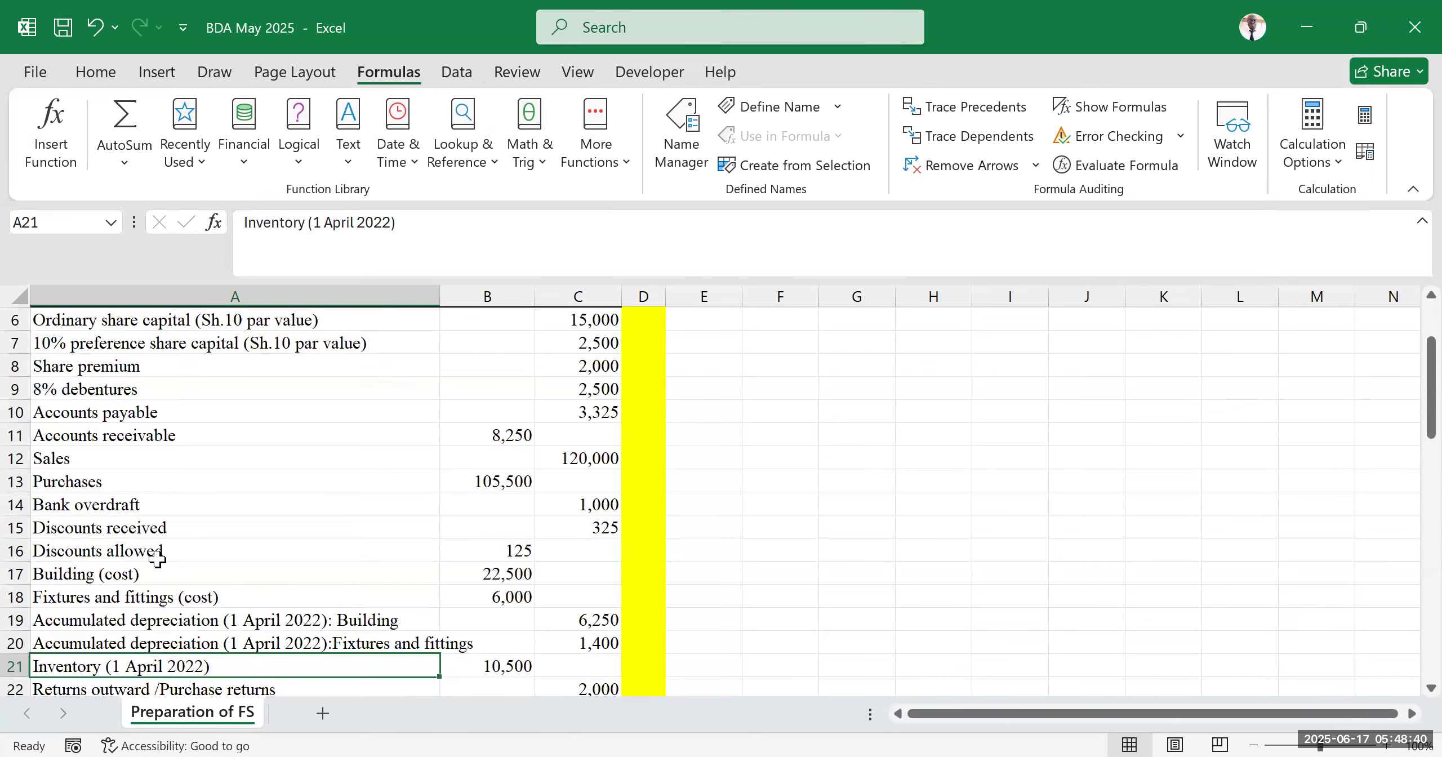
left_click_drag(155, 481, 453, 477)
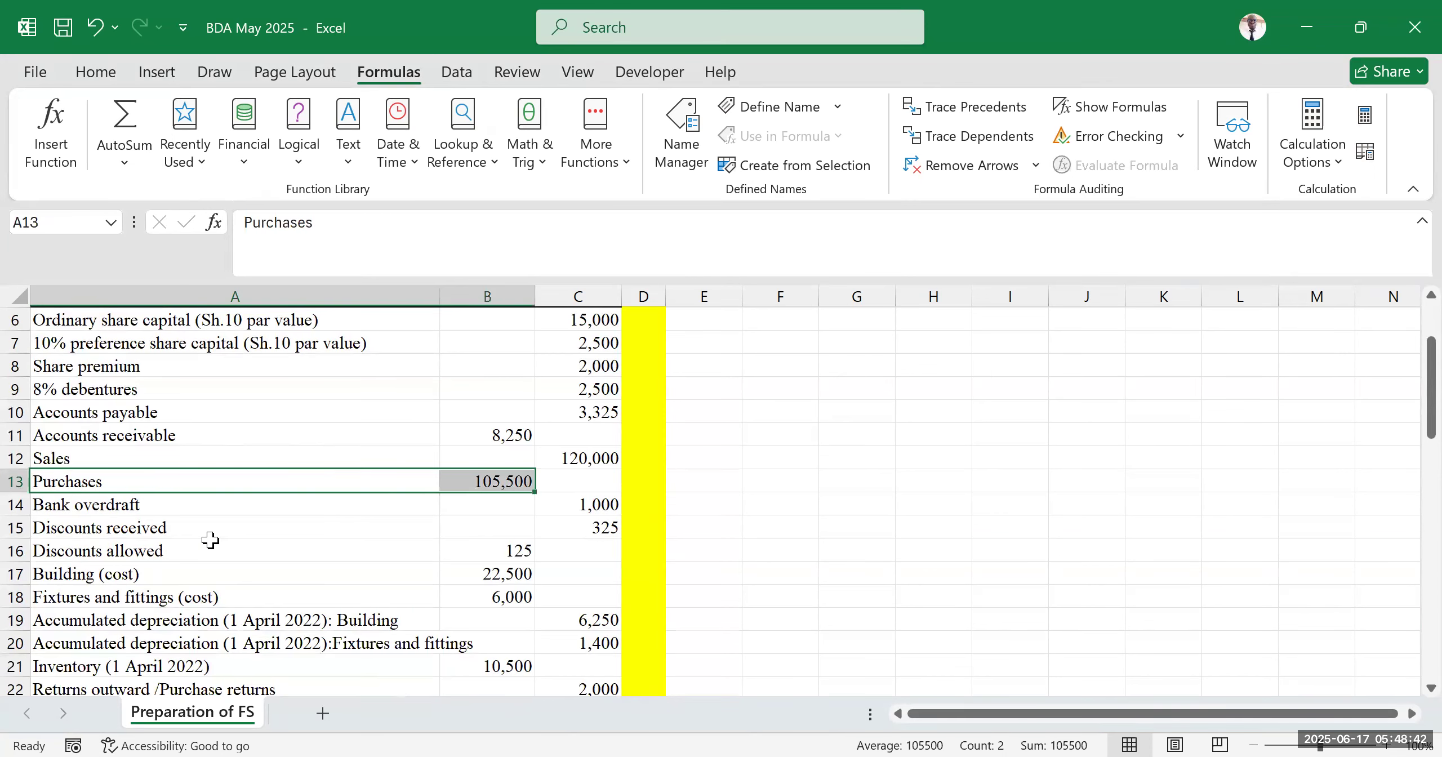
scroll(194, 569, "down", 2)
left_click_drag(145, 544, 509, 549)
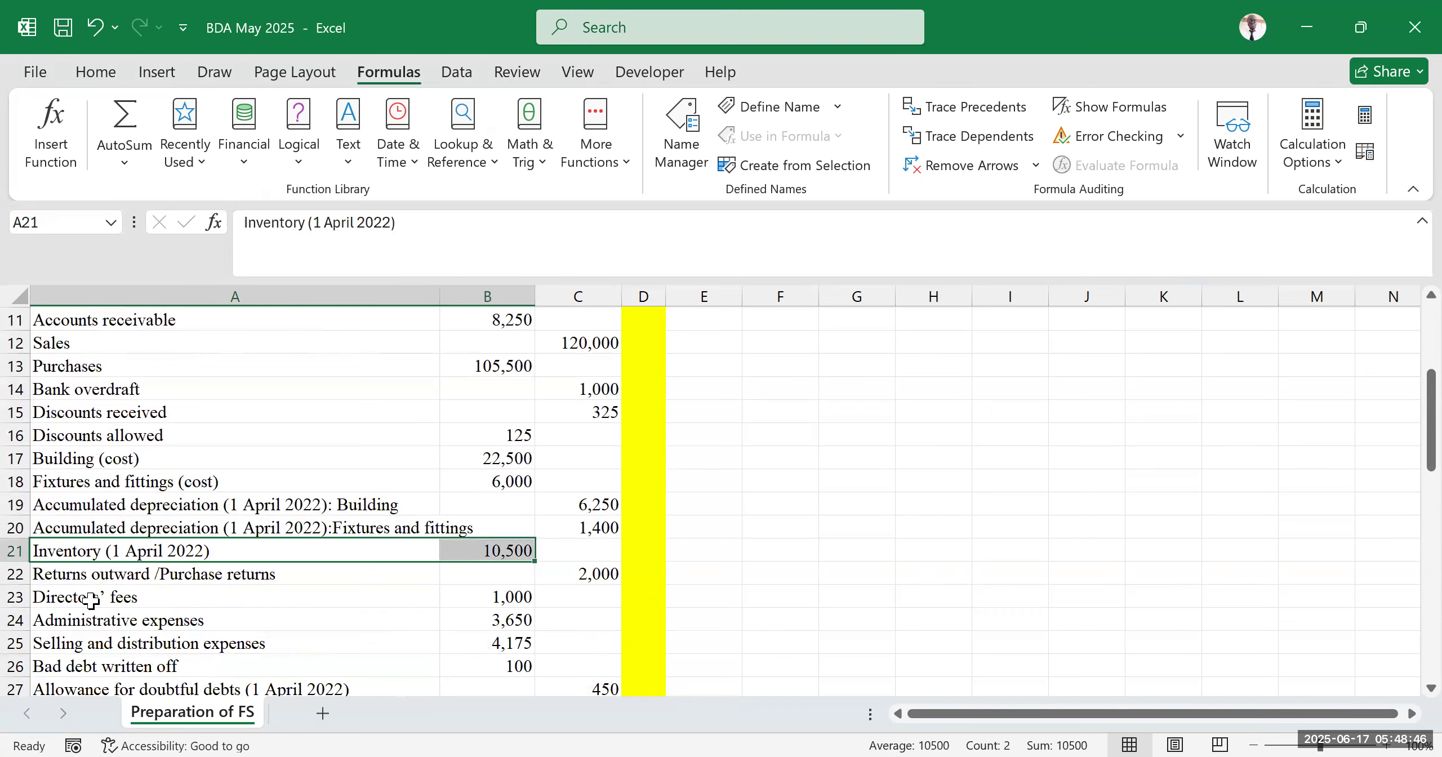
left_click_drag(110, 574, 614, 576)
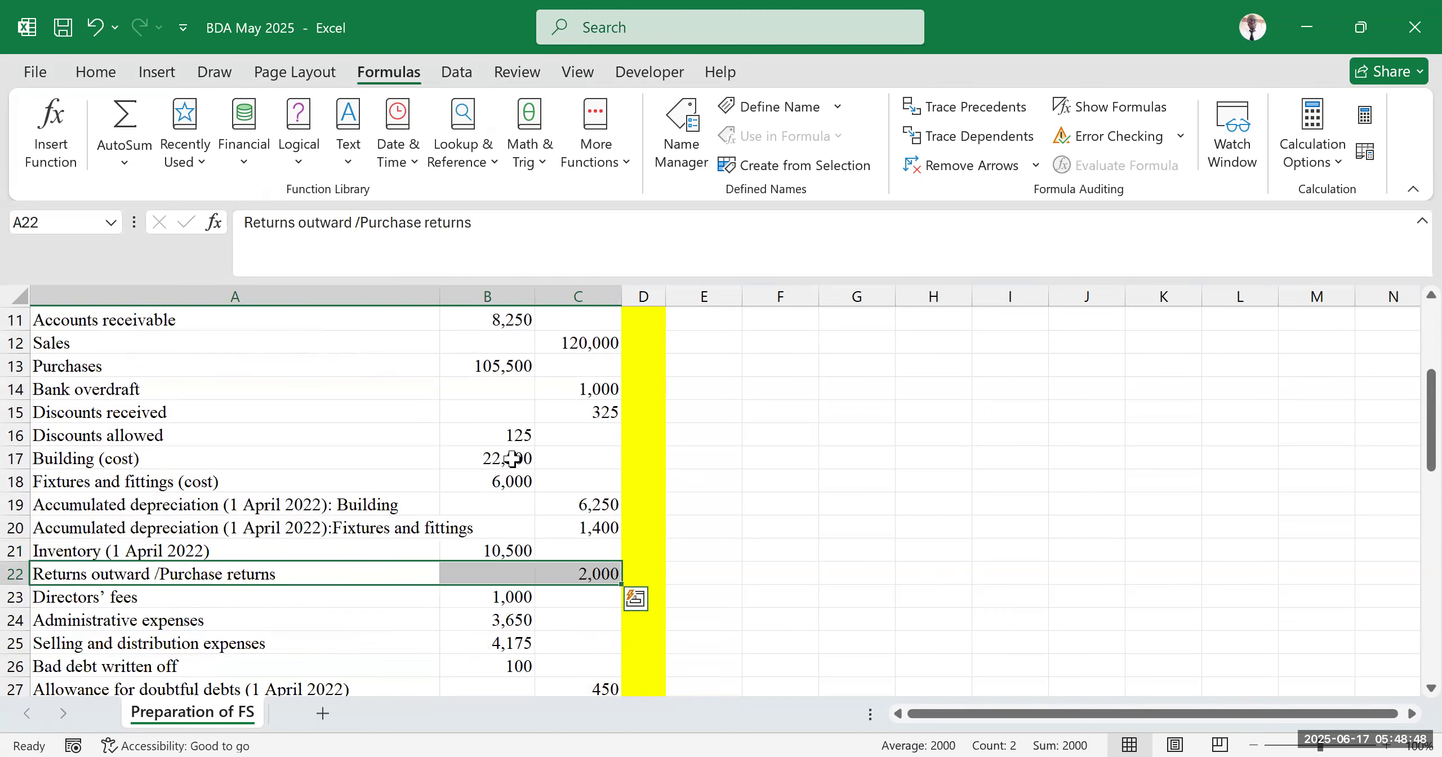
left_click(617, 54)
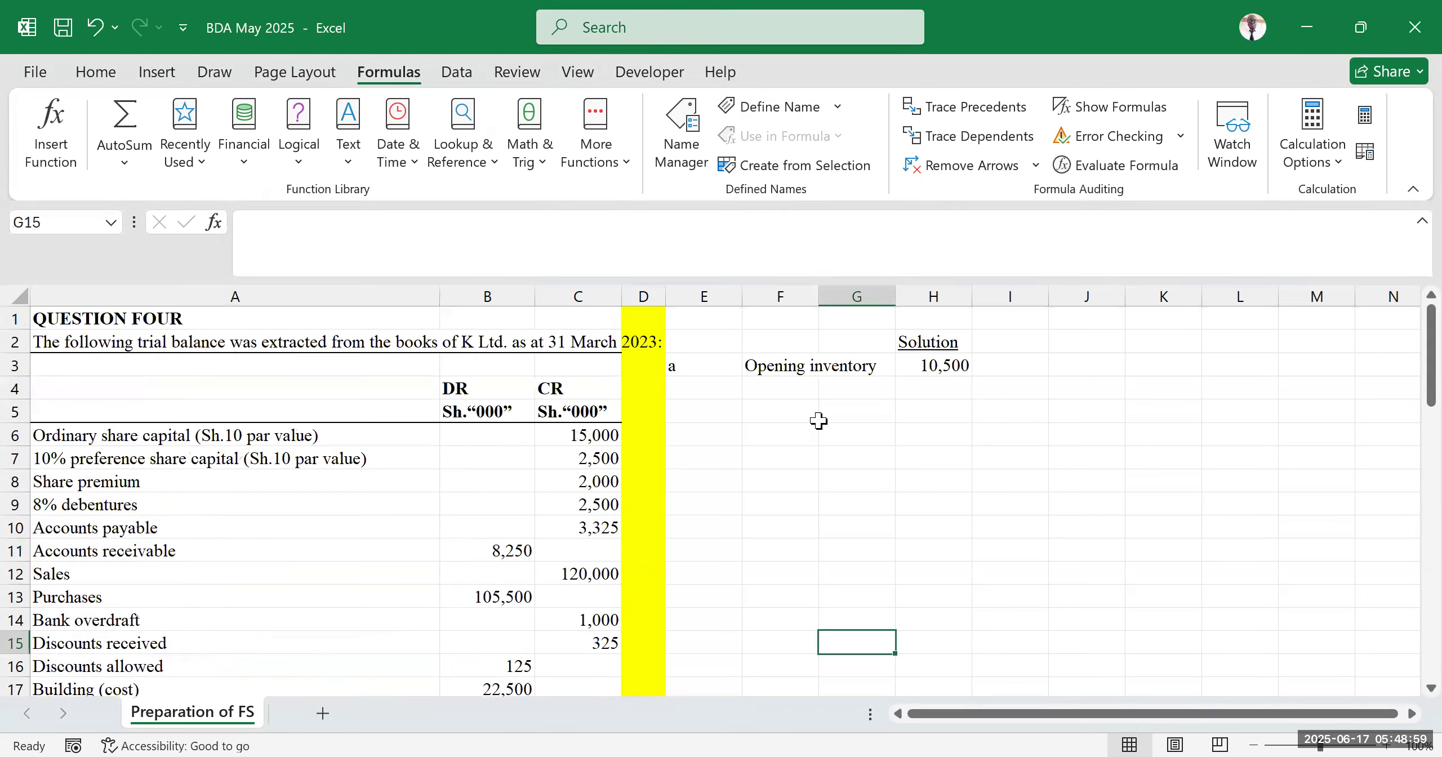
left_click(816, 425)
left_click(754, 407)
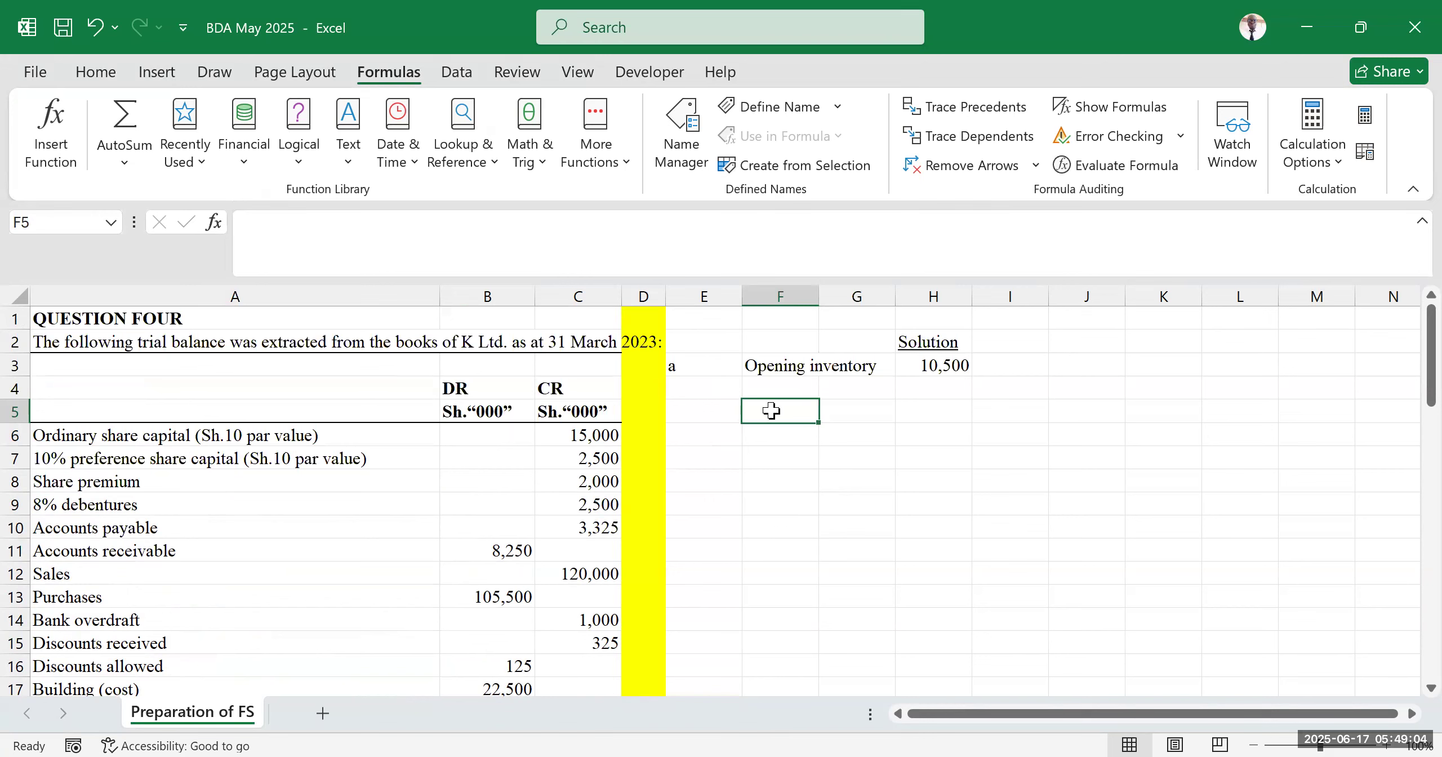
type("C")
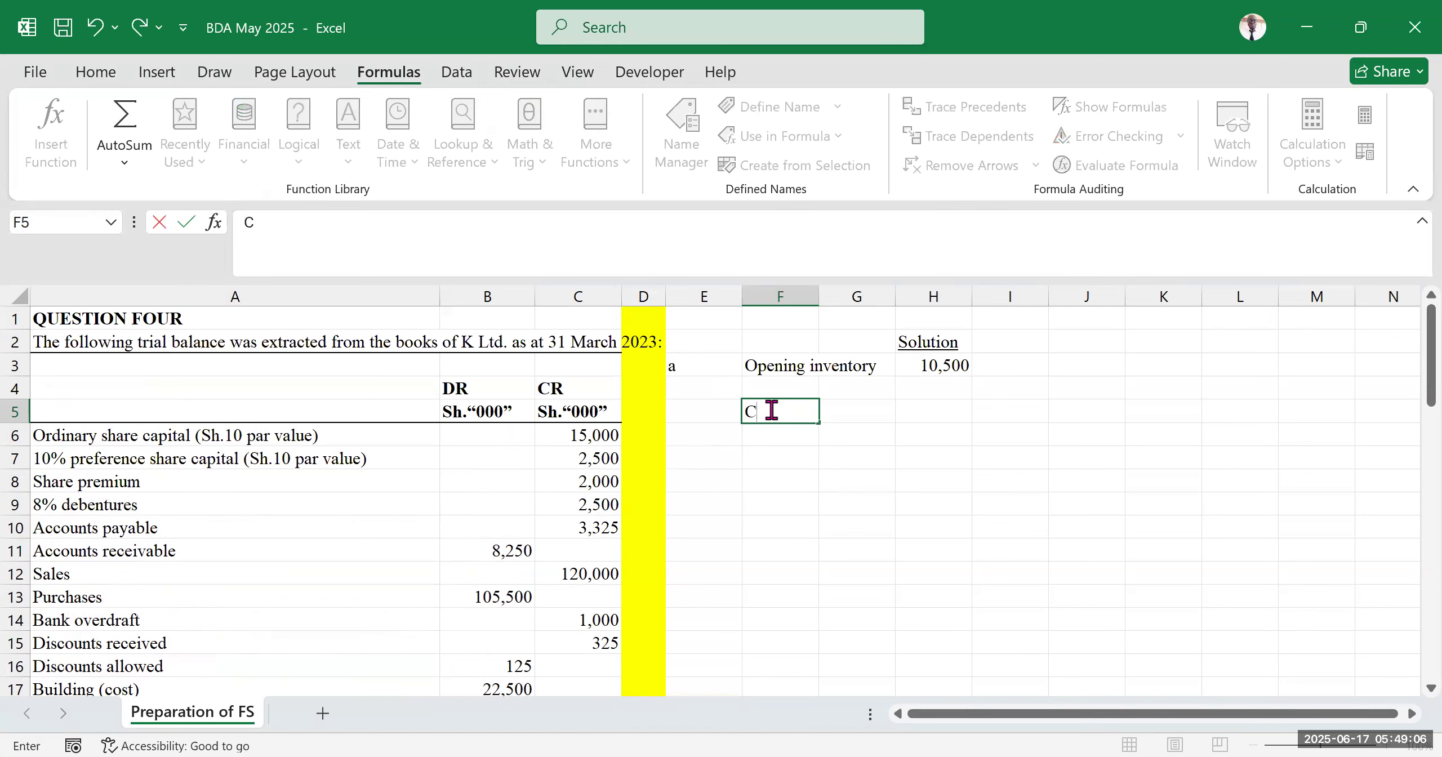
type("O")
key("BackSpace")
key("BackSpace")
Enter the part label b in cell E7
left_click(1026, 526)
left_click(1164, 505)
left_click(1258, 495)
left_click(1119, 621)
left_click(695, 460)
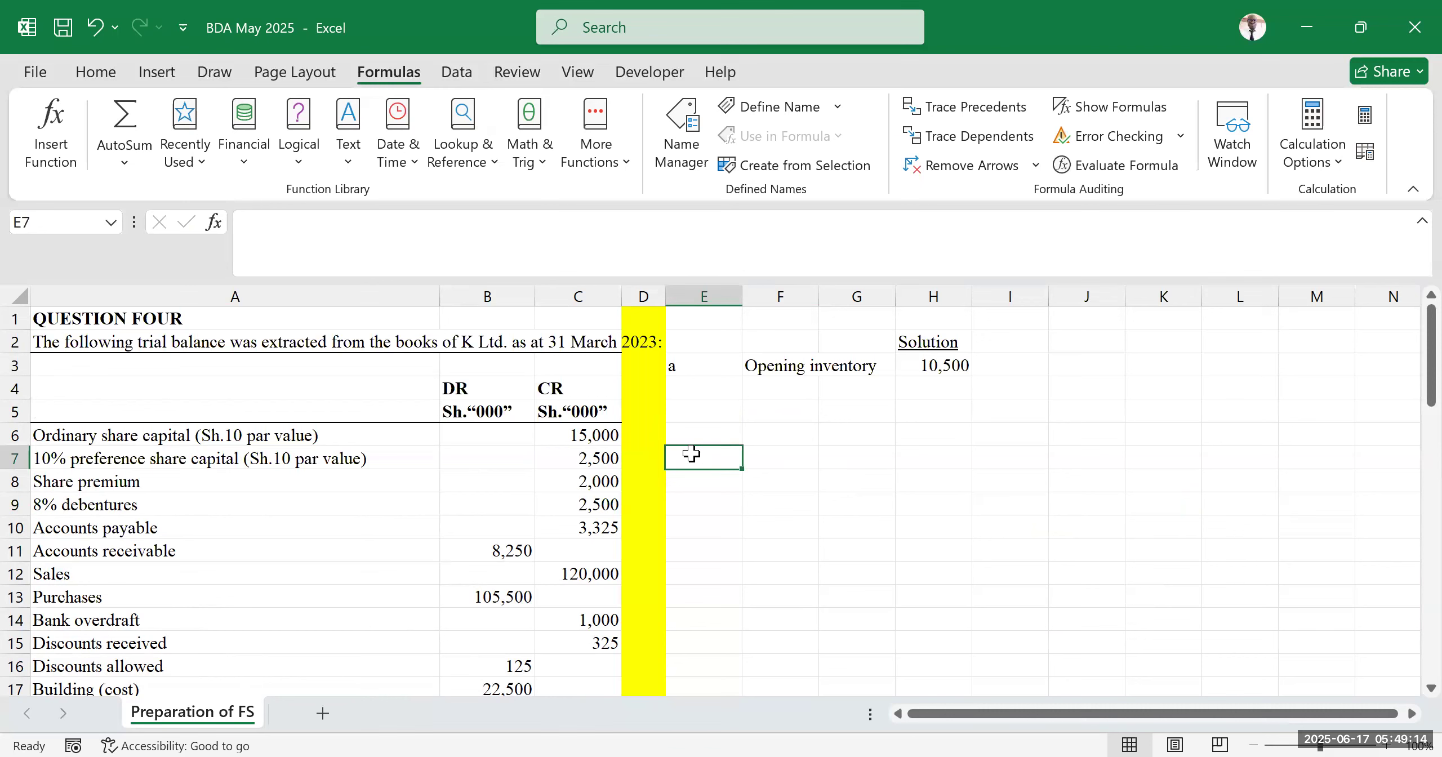
type("B")
key("BackSpace")
type("b")
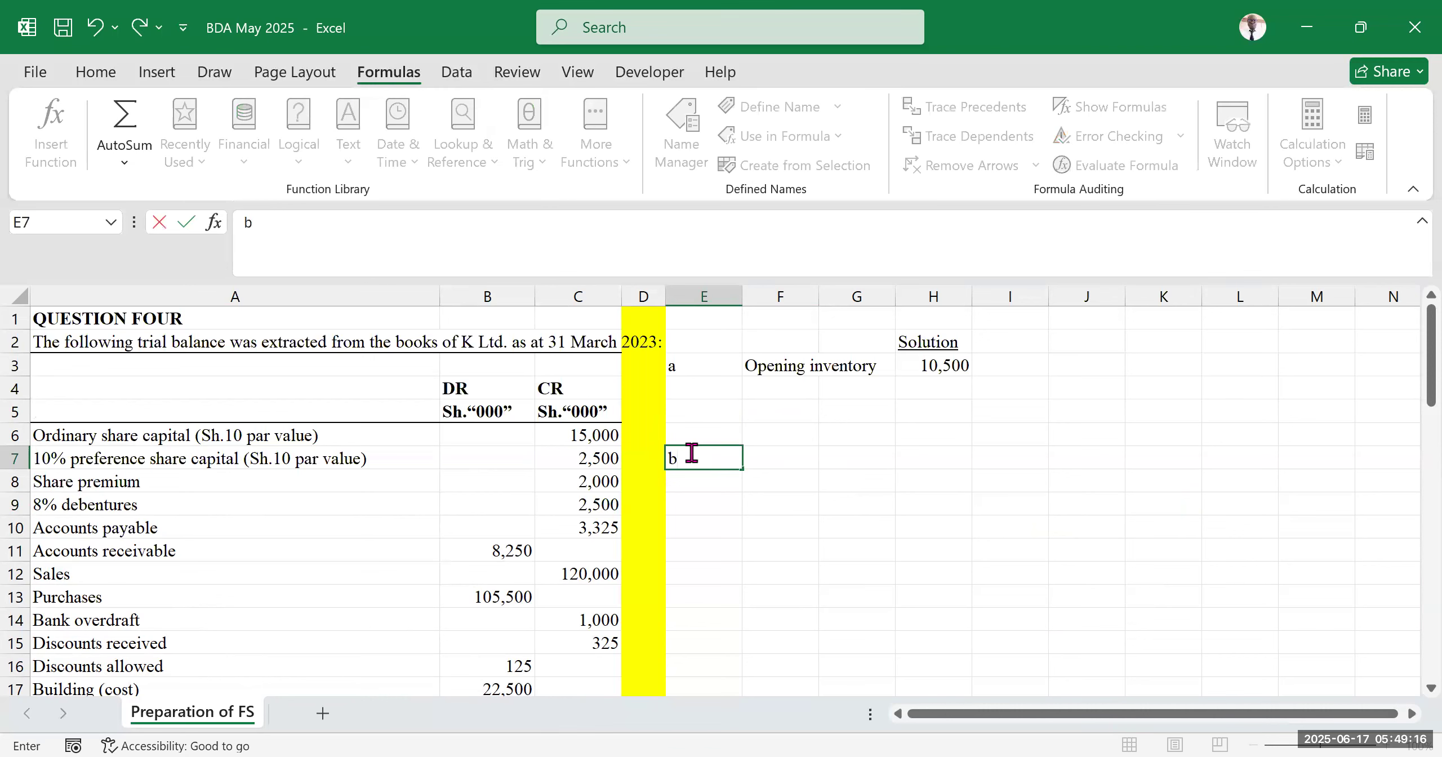
key("Tab")
left_click(955, 538)
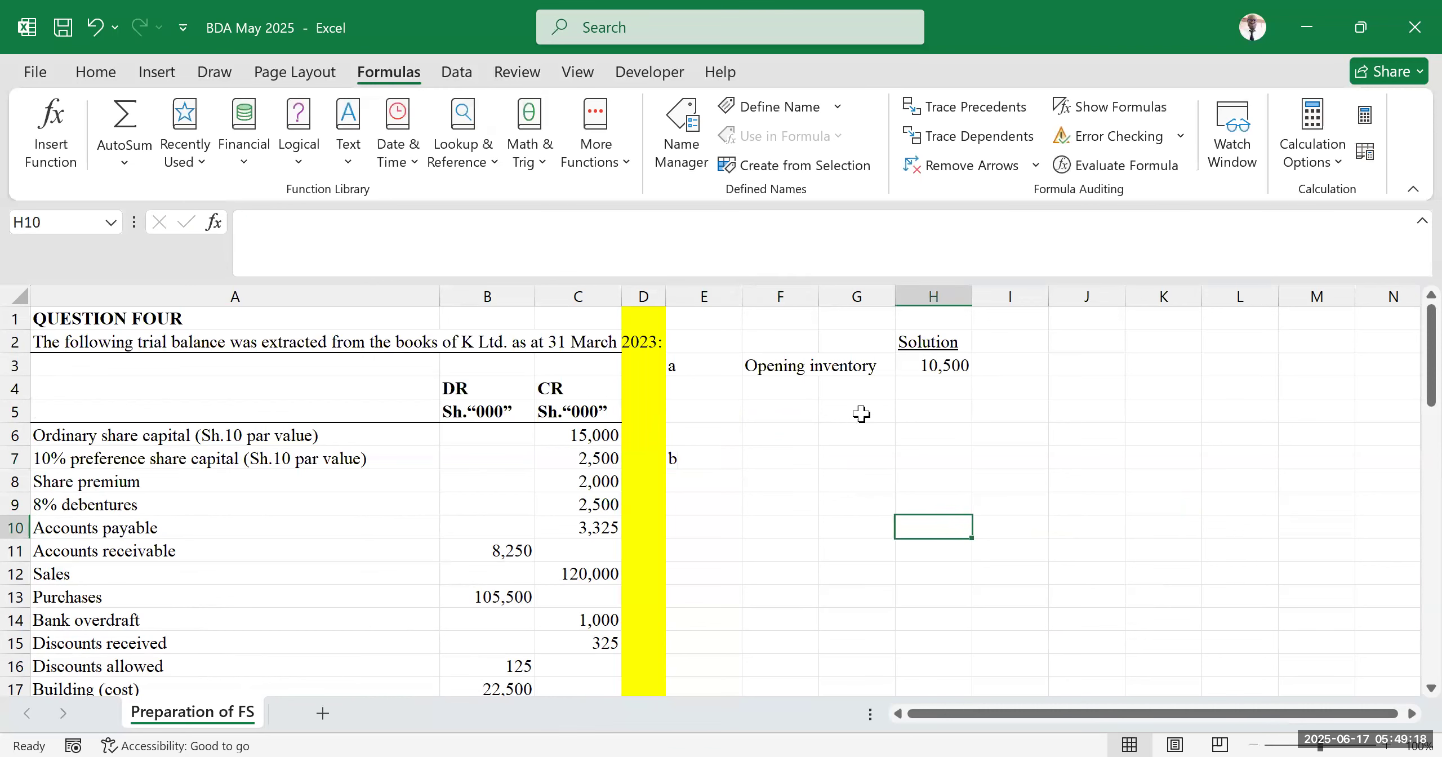
left_click(811, 408)
left_click_drag(685, 347, 957, 391)
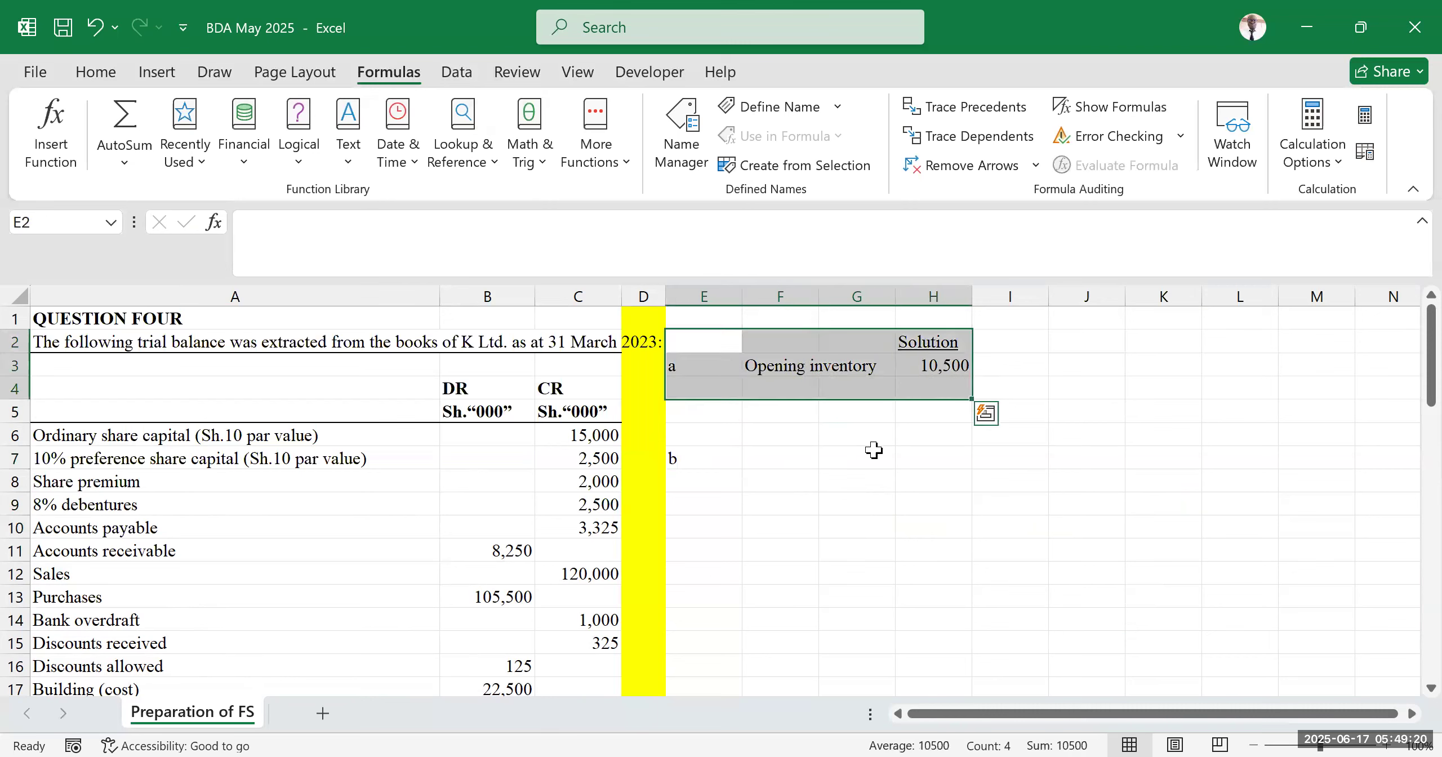
left_click(872, 454)
Enter the label Closing inventory in cell F5
left_click(785, 388)
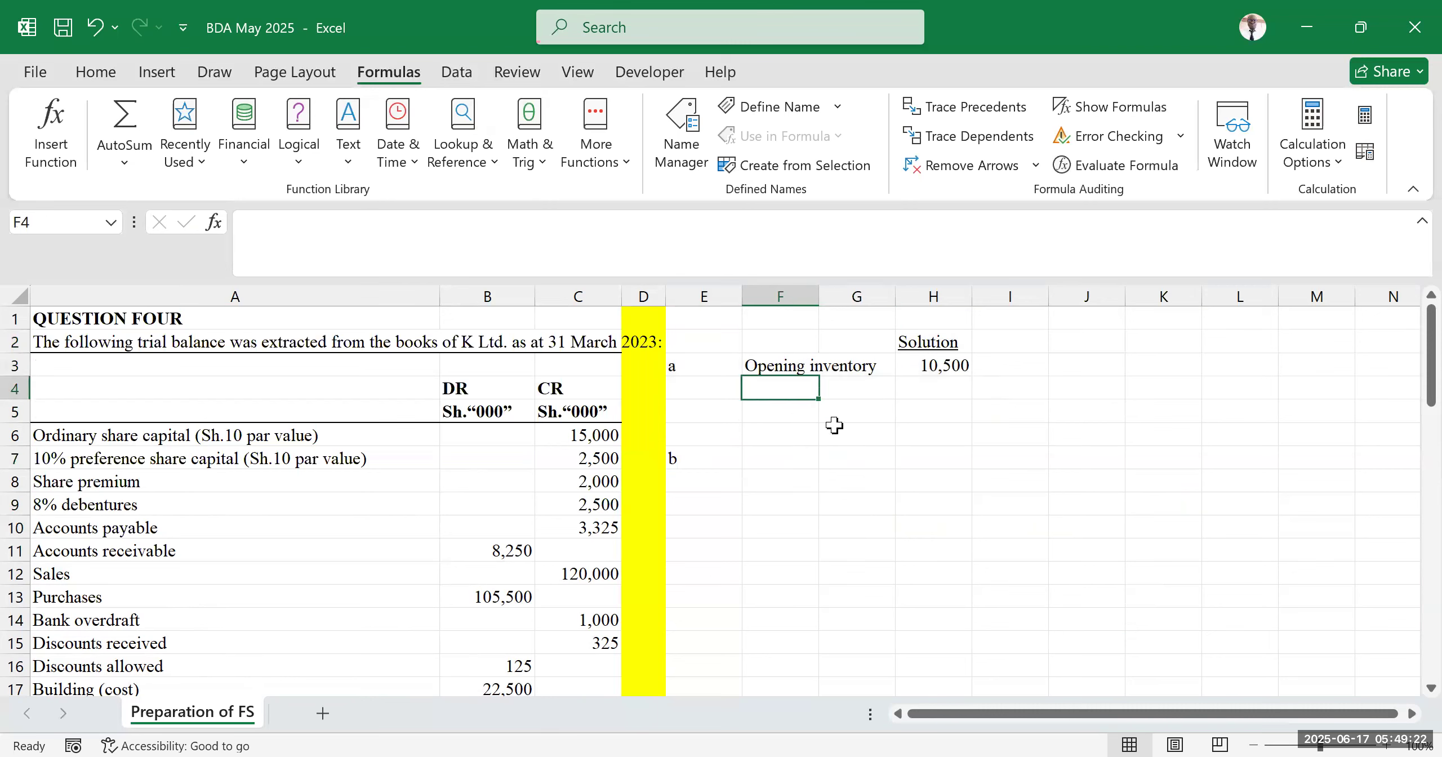
left_click(779, 407)
type("Clos")
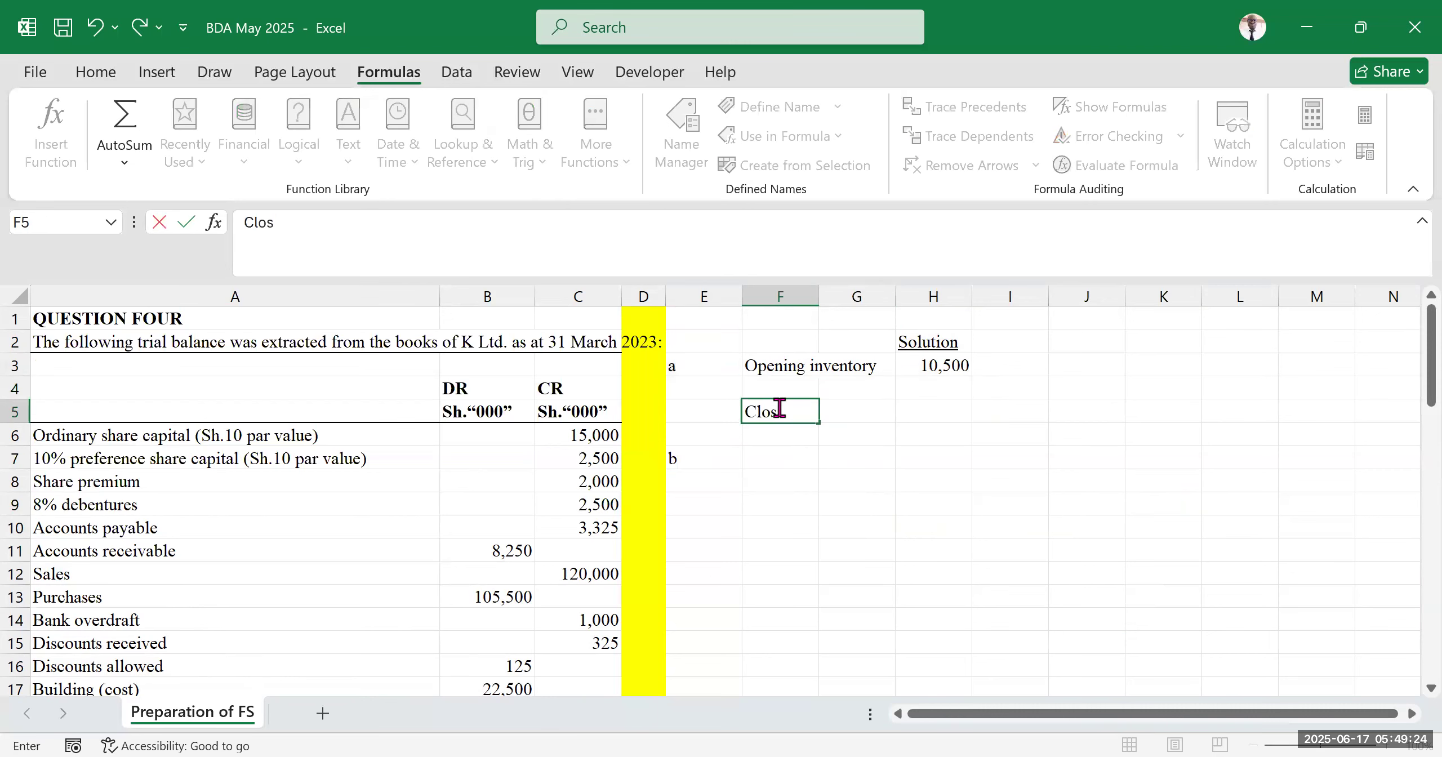
type("ing inventory")
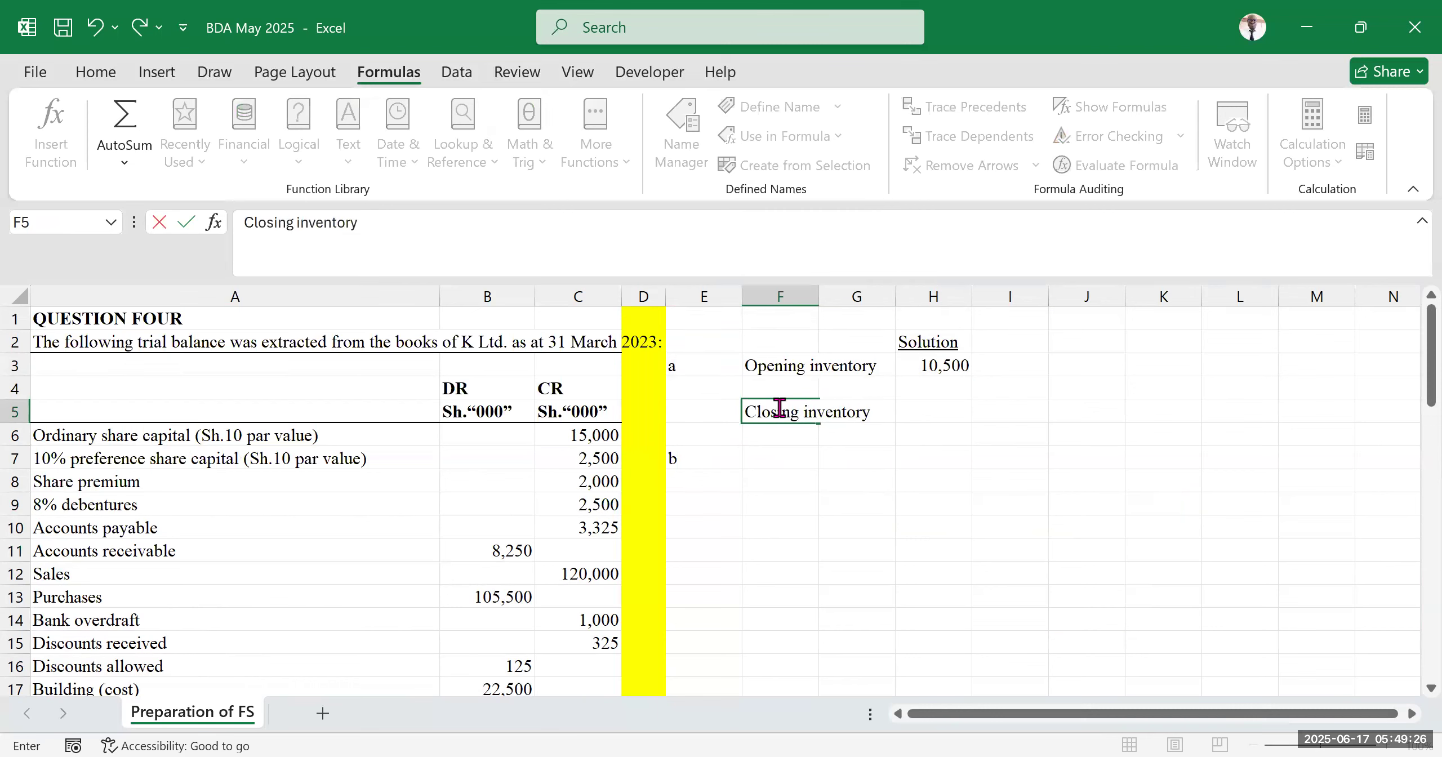
left_click(1036, 479)
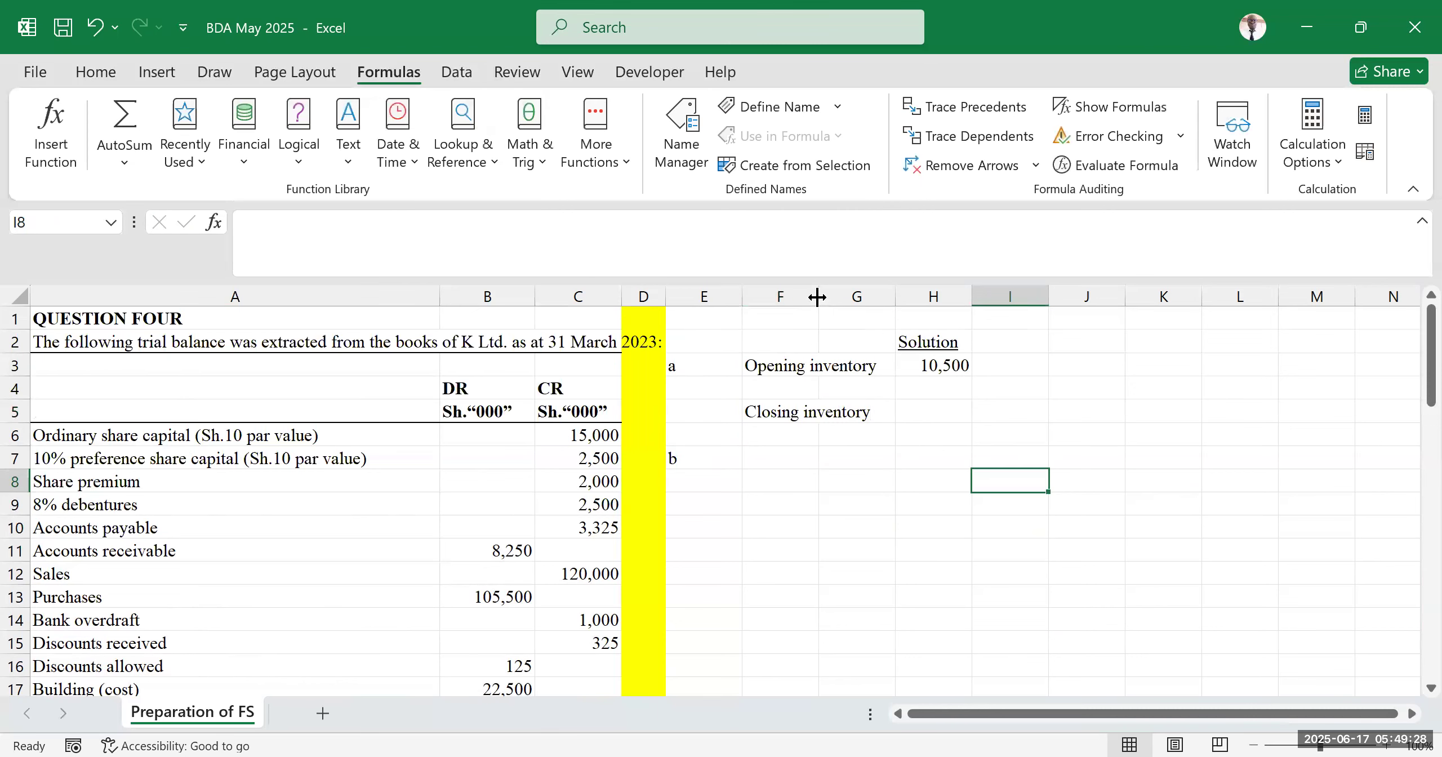
Fill cell H5 with yellow as the placeholder for the closing inventory value
left_click(934, 413)
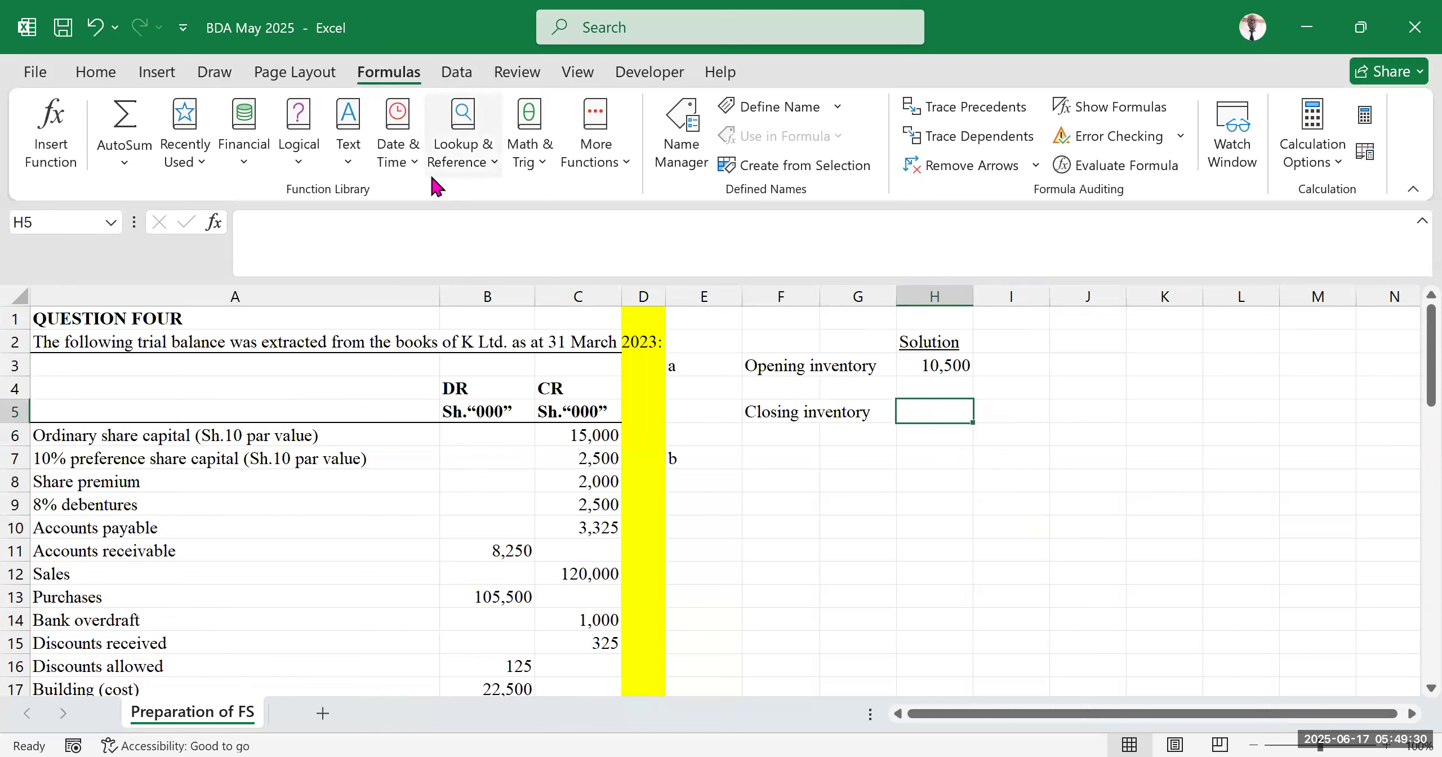
left_click(95, 72)
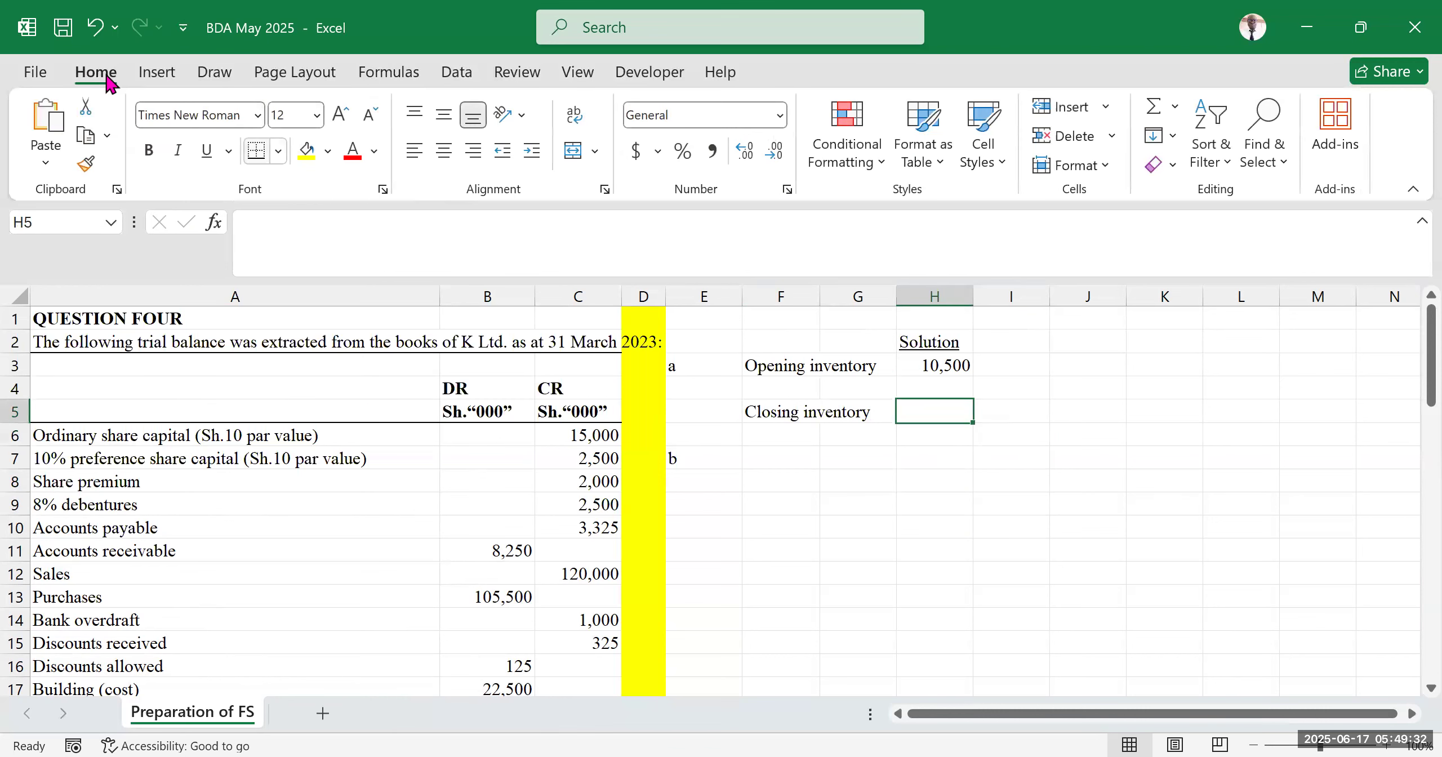
left_click(307, 150)
left_click(1155, 436)
left_click(1013, 573)
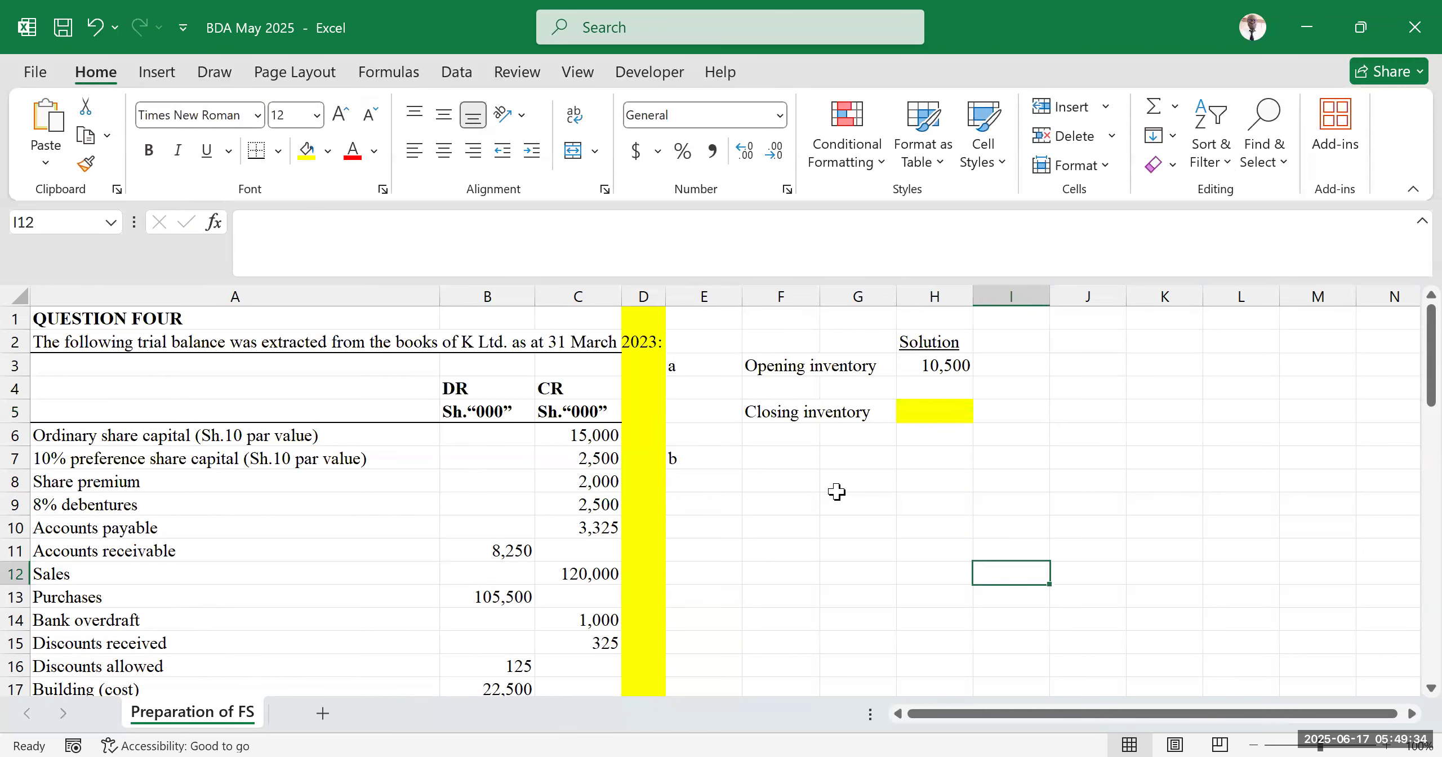
Move the part label b from E7 down to E9
left_click(810, 460)
left_click(708, 463)
left_click_drag(705, 471, 710, 517)
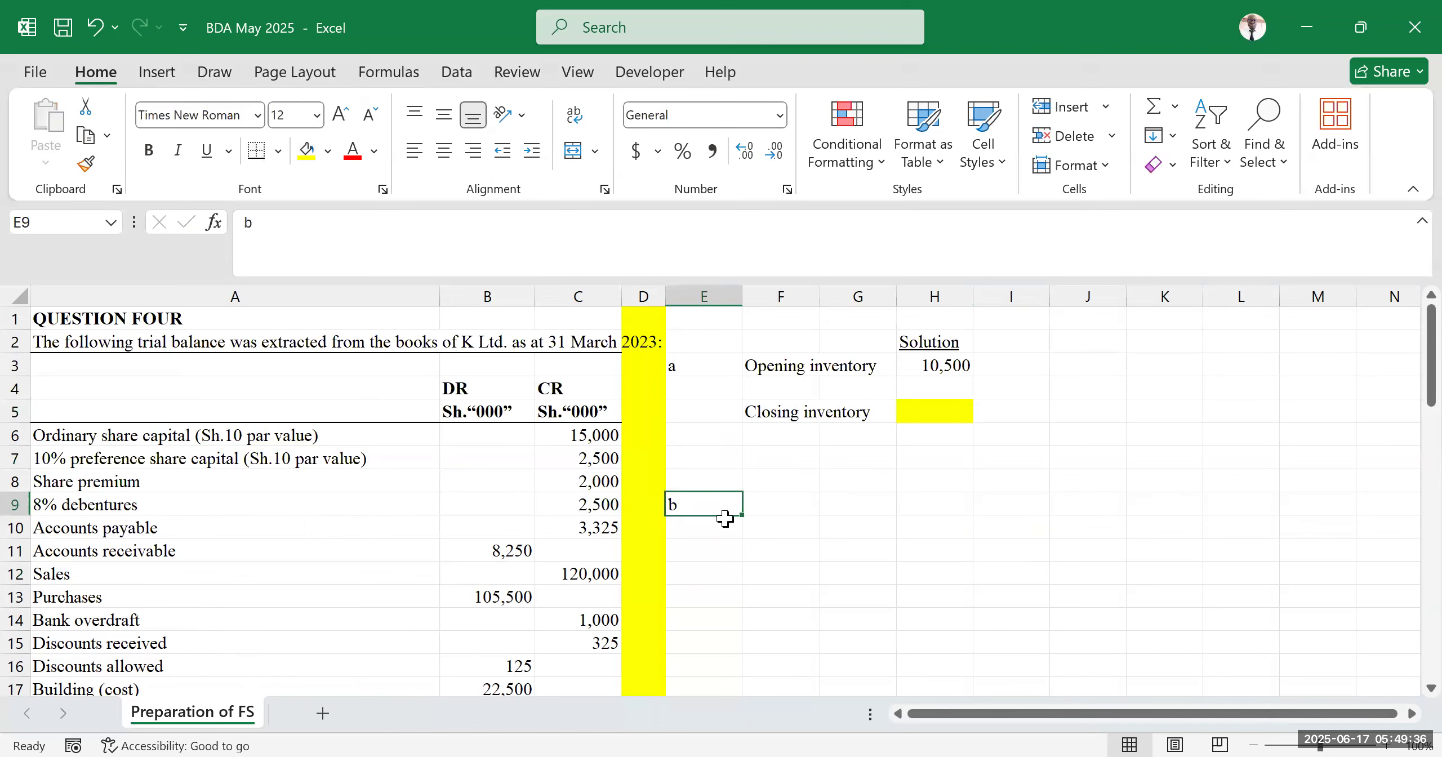
Enter the heading INCOME STATEMENT in G9 and make it bold
left_click(888, 508)
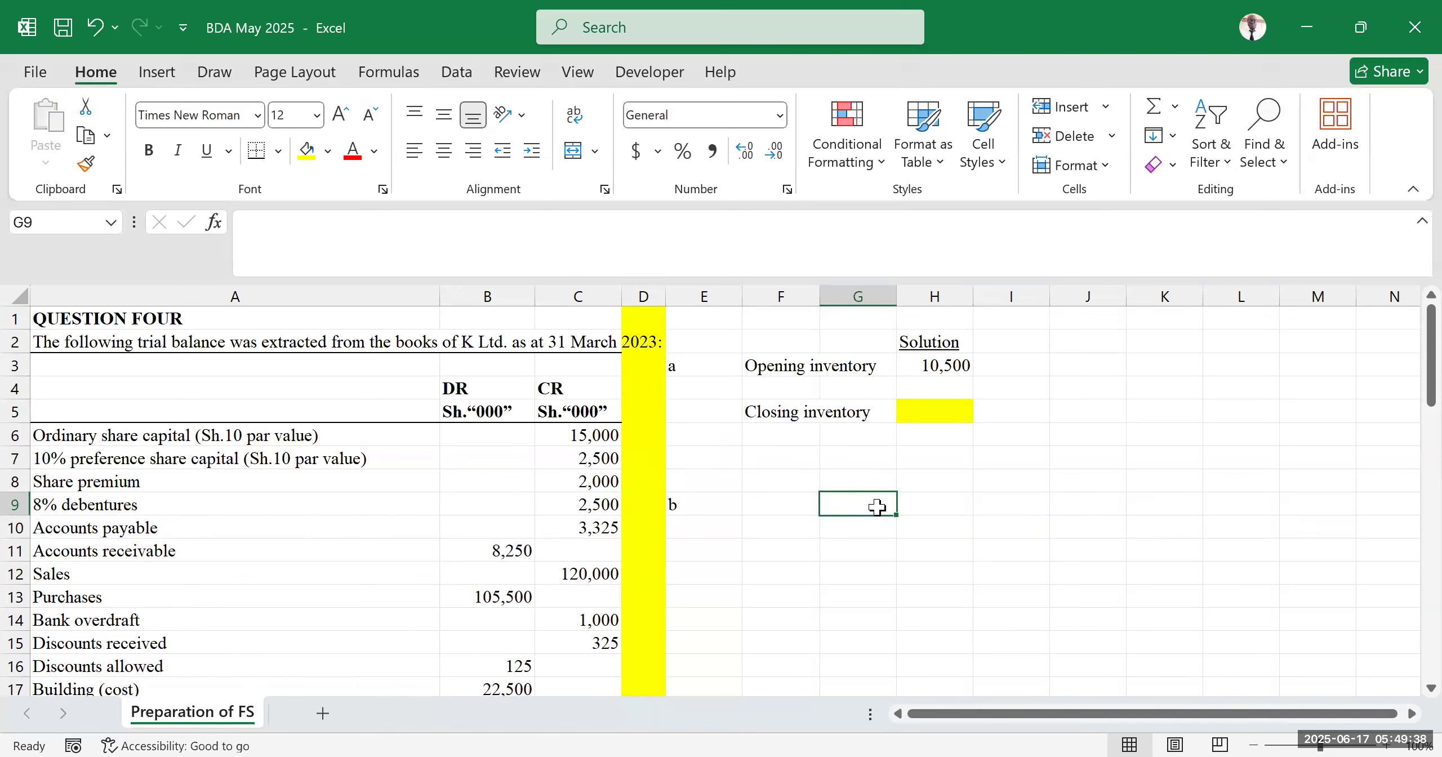
type("INCOME STATEMENT")
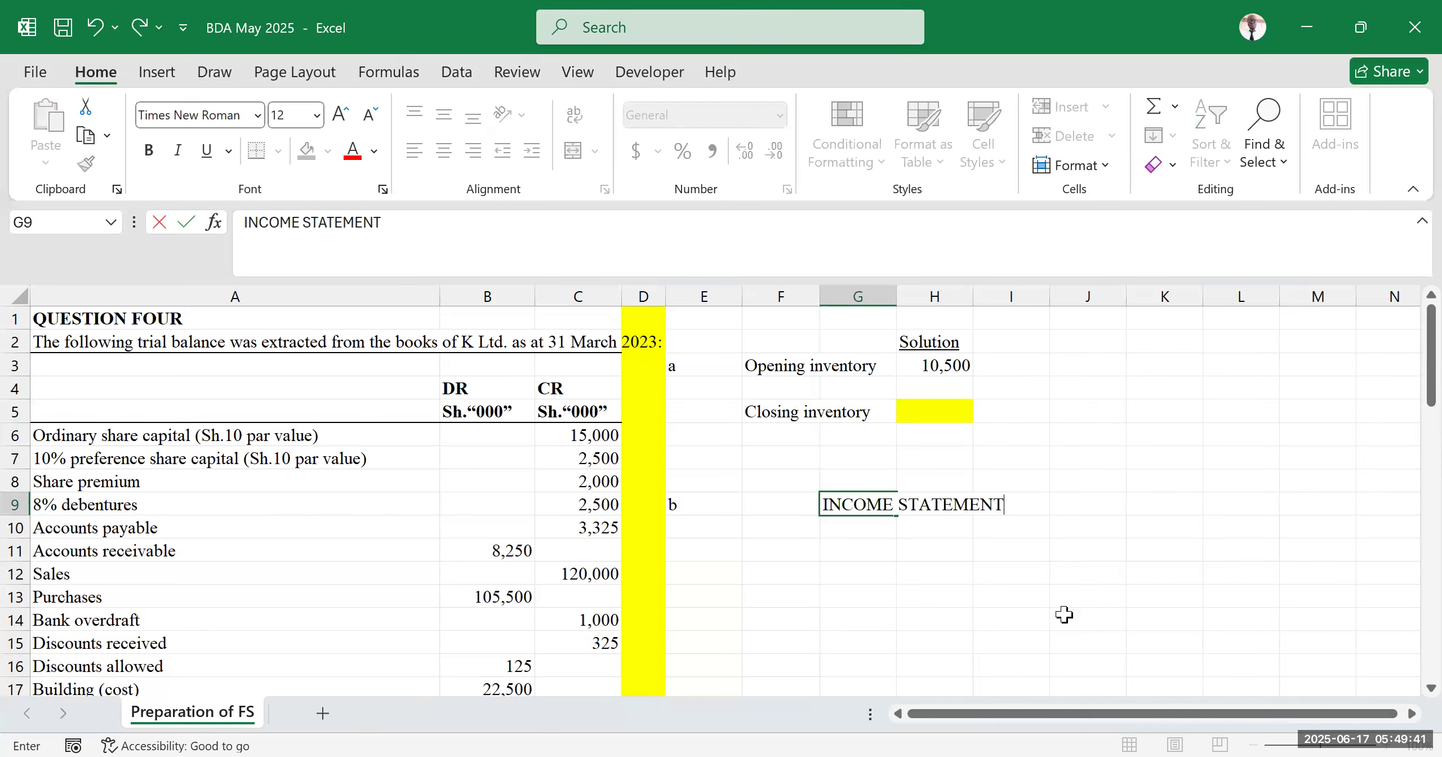
left_click(1183, 594)
left_click(886, 505)
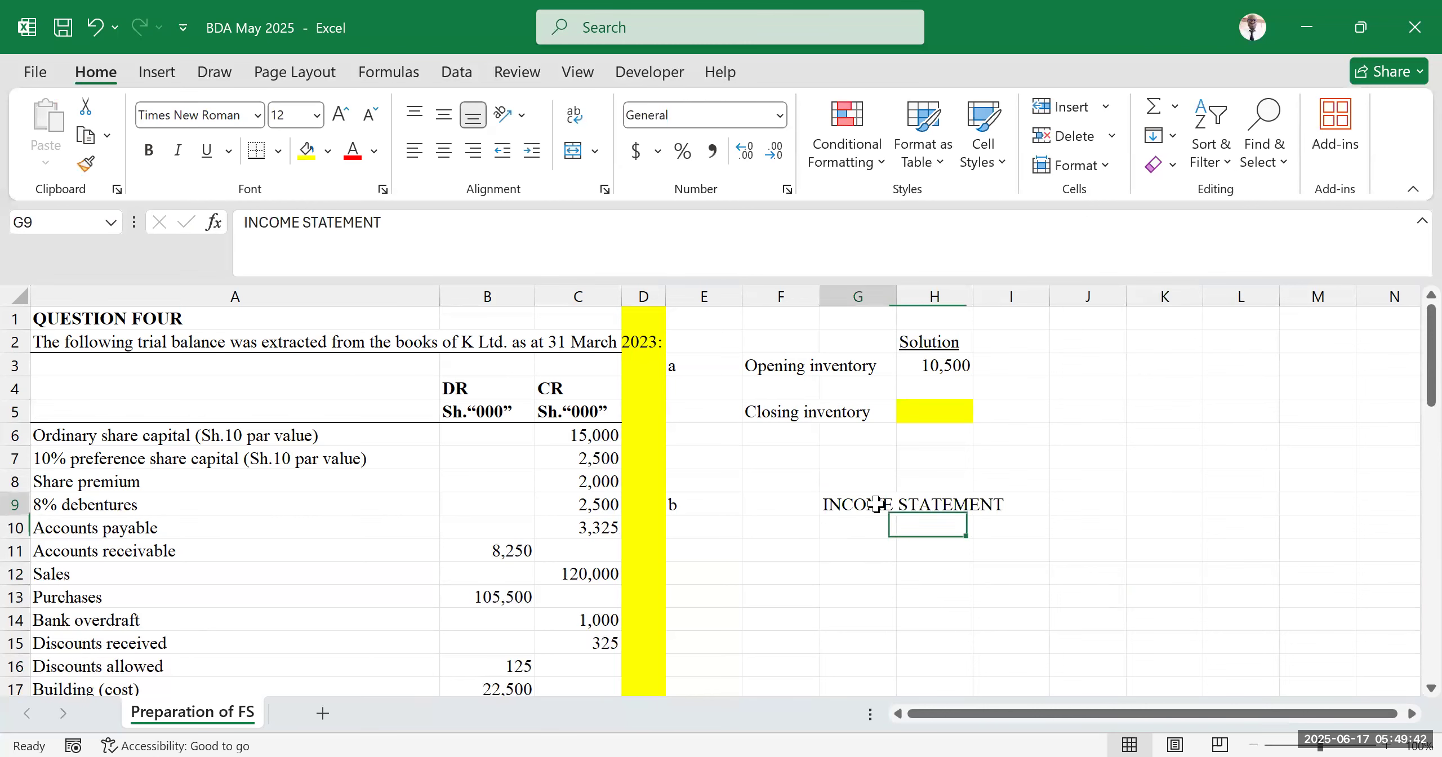
left_click(149, 150)
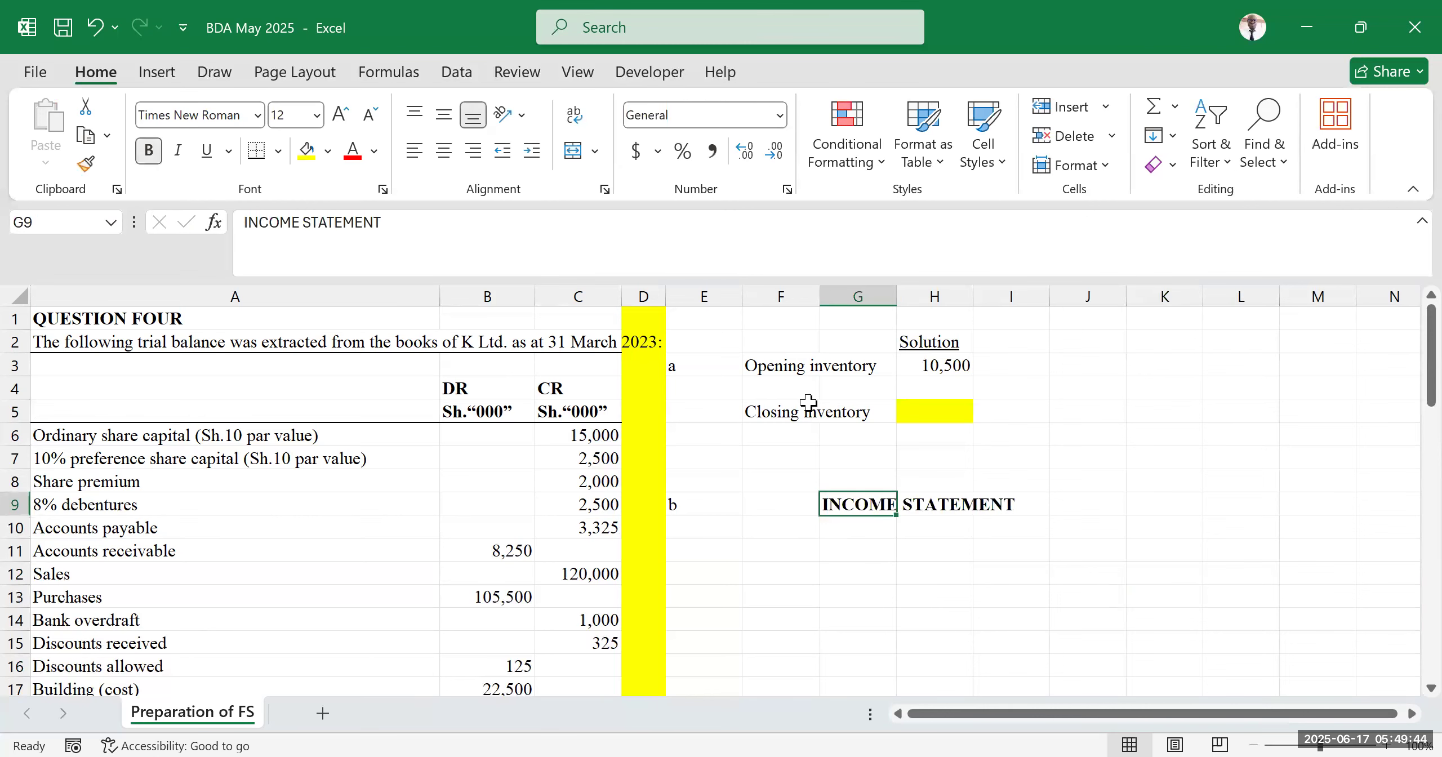
left_click(1149, 411)
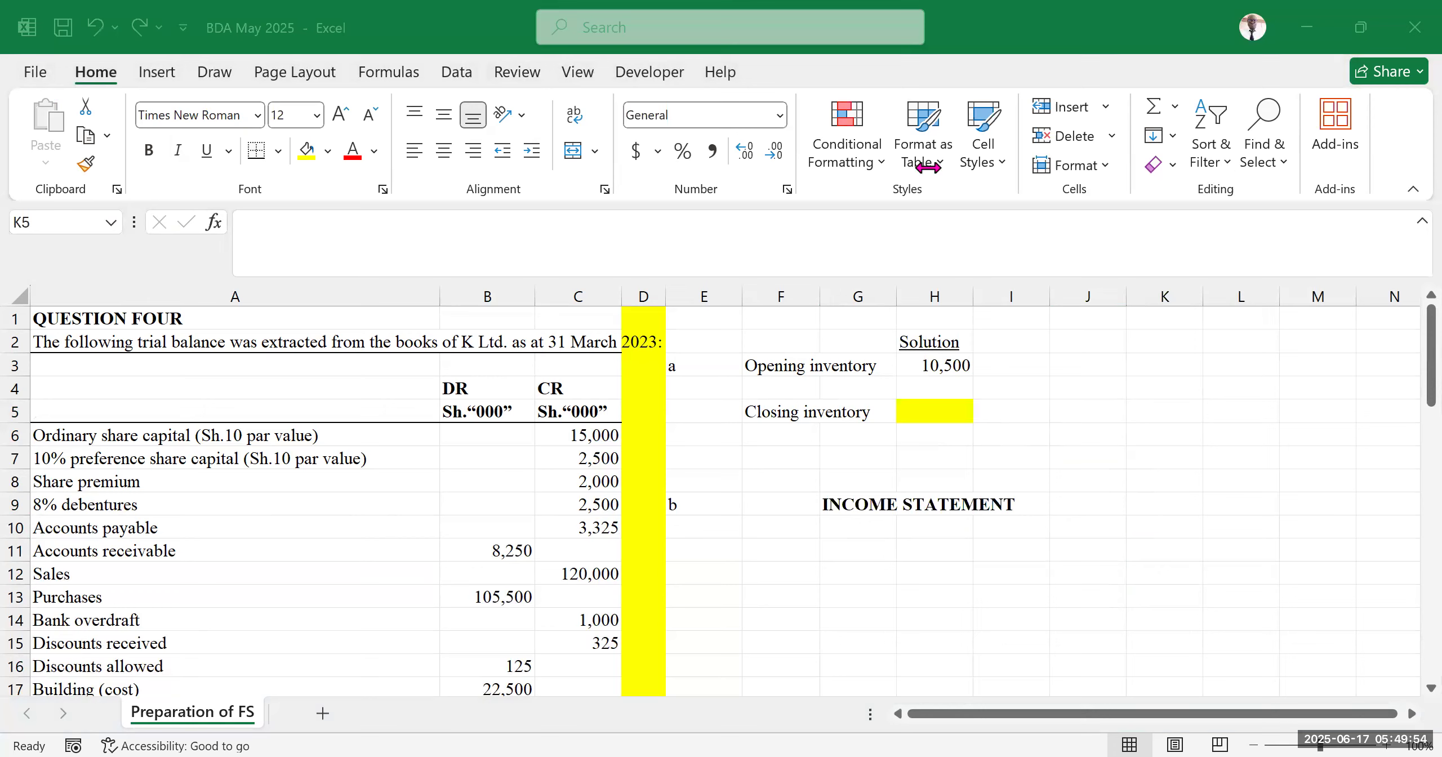
Review the required parts of the question, then enter the label Revenue in cell F10
left_click(1240, 458)
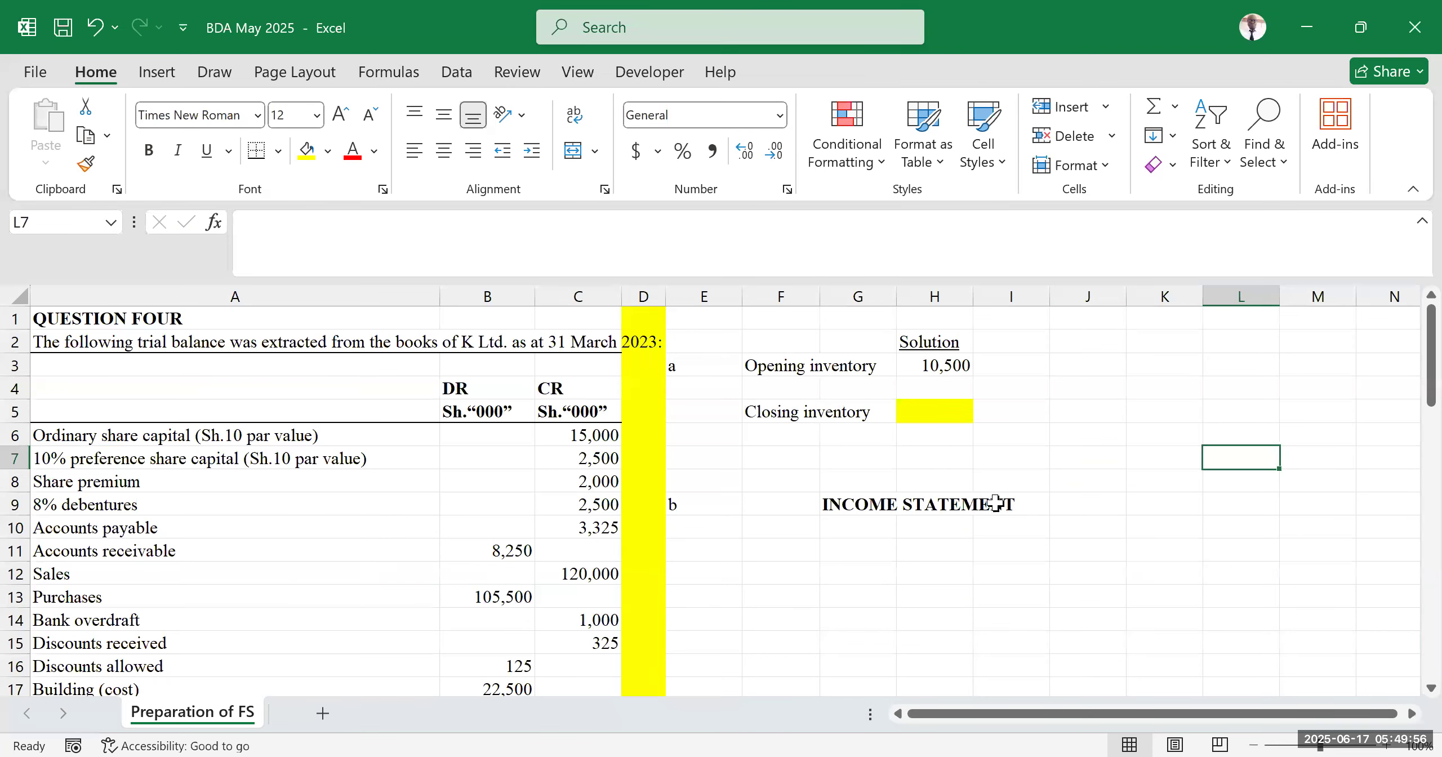
left_click(771, 529)
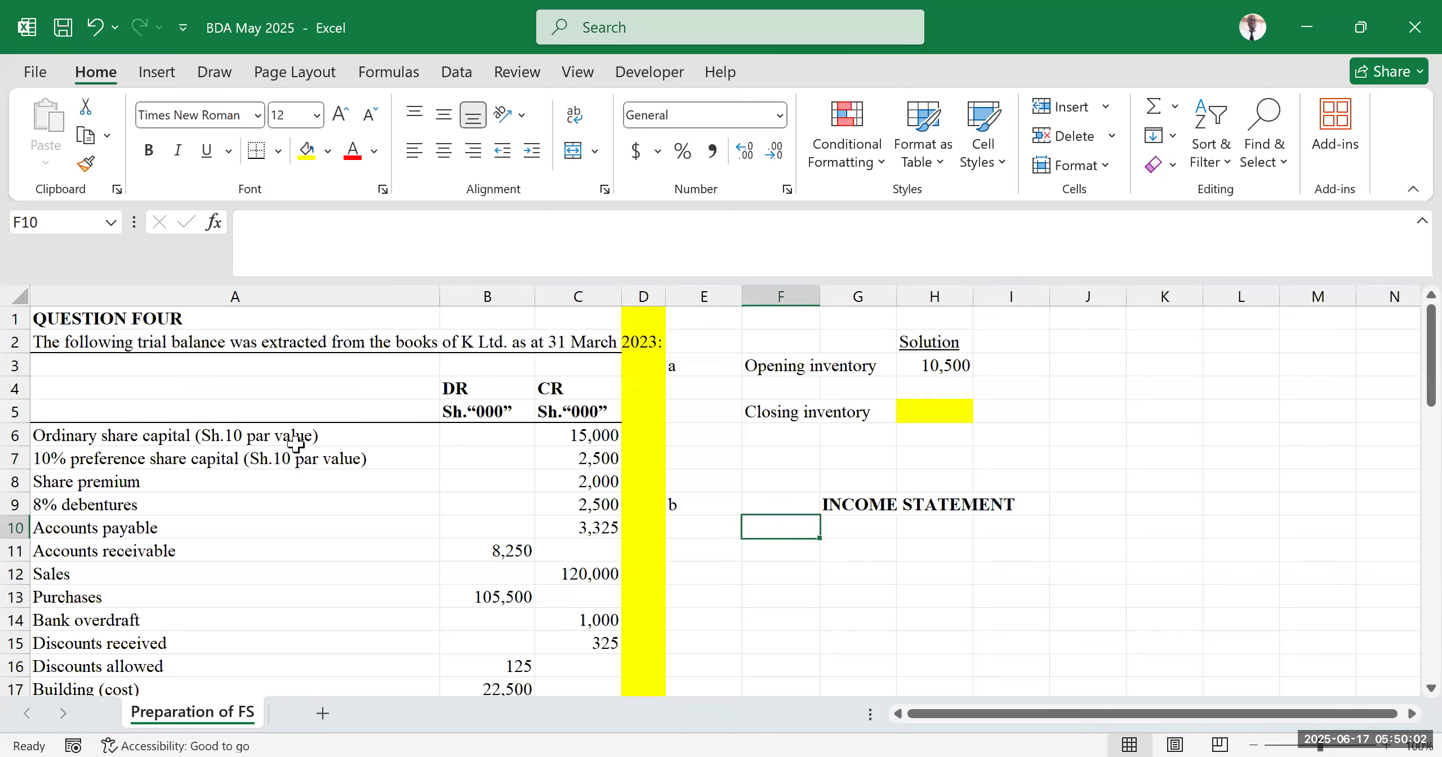
scroll(253, 439, "down", 10)
scroll(256, 435, "down", 5)
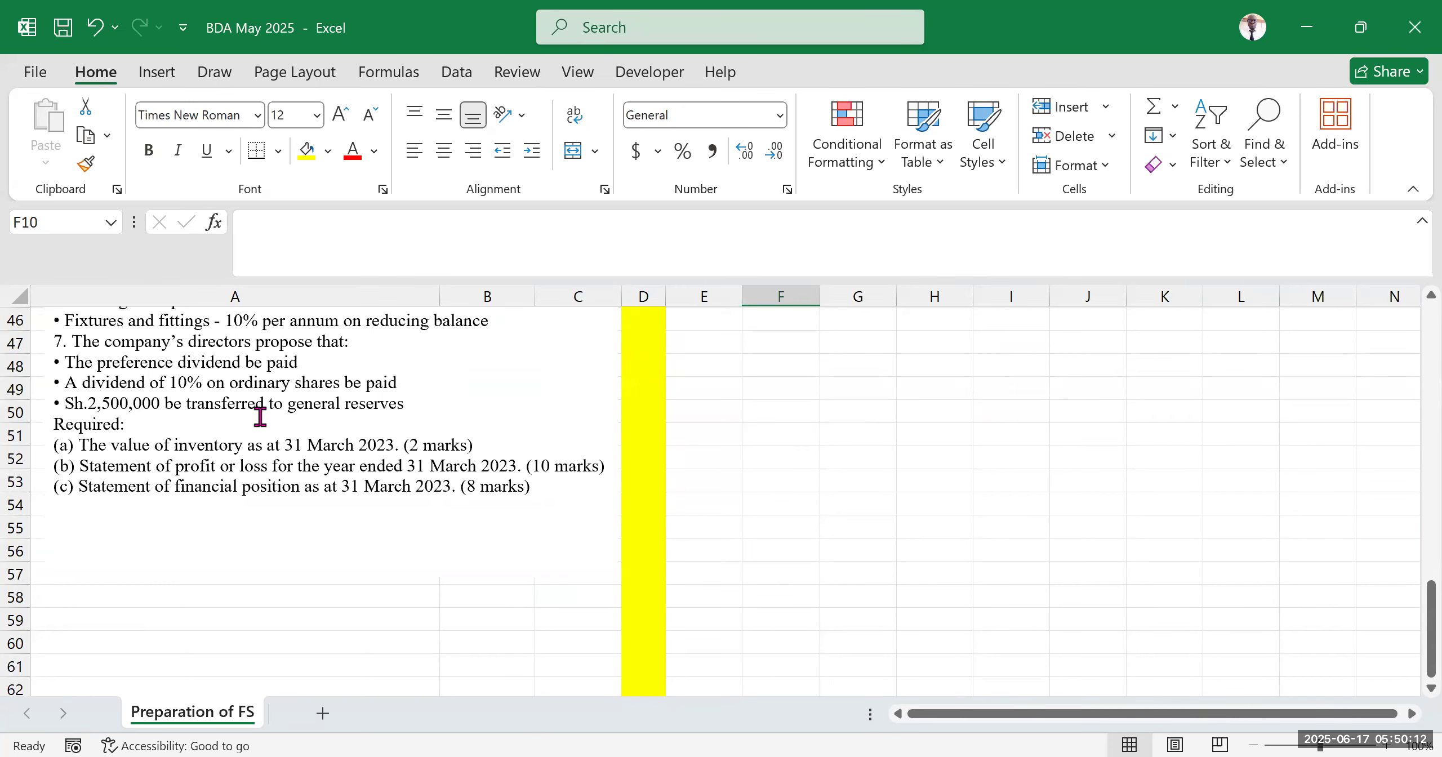
scroll(711, 524, "up", 10)
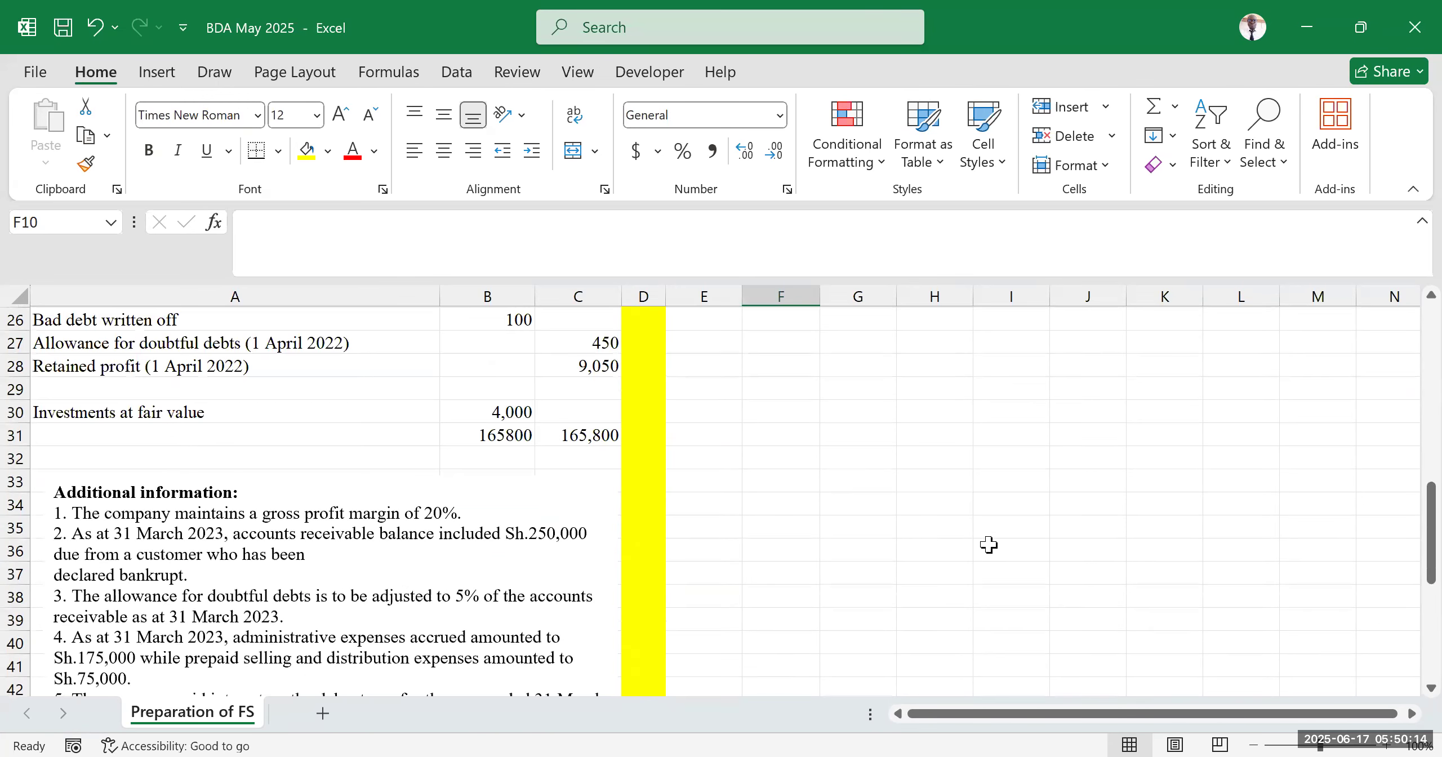
scroll(823, 558, "up", 5)
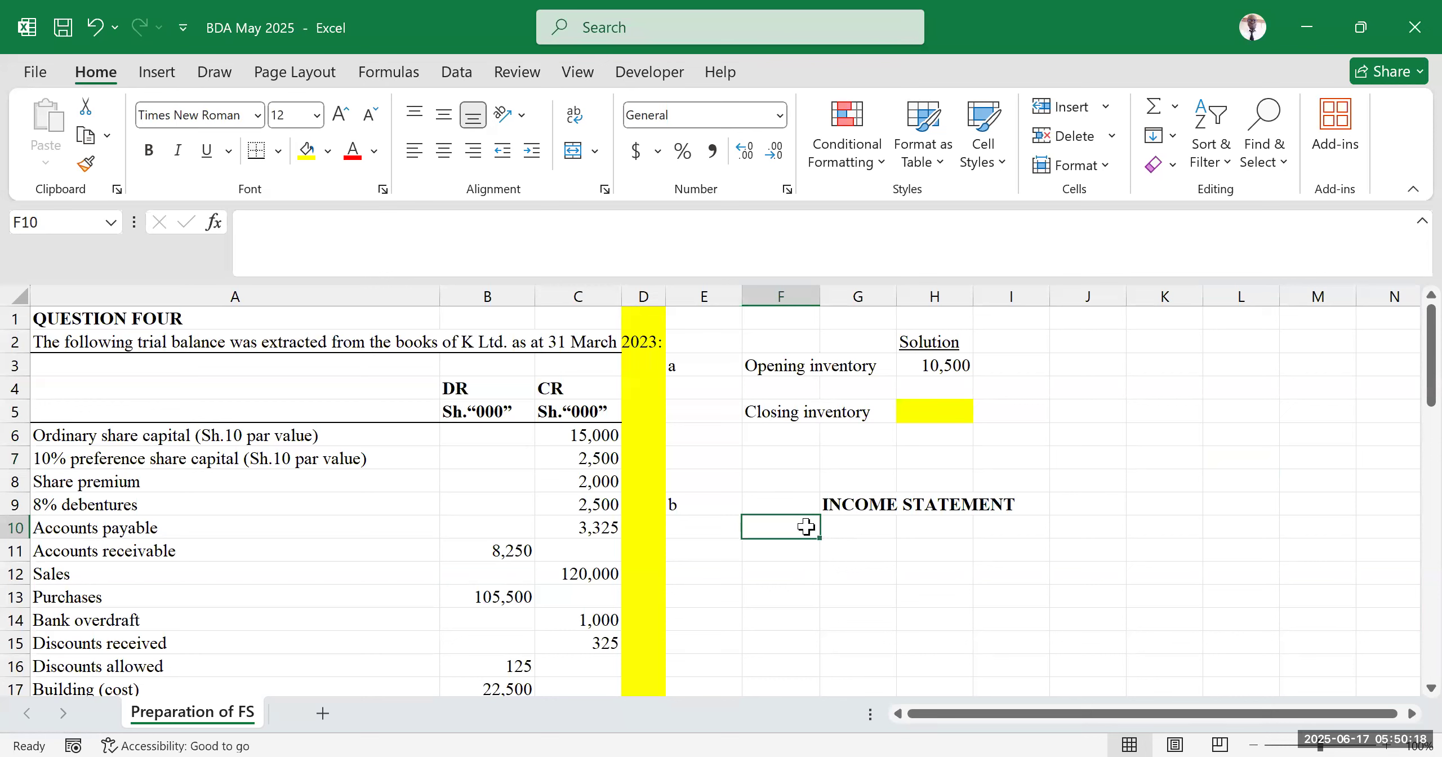
type("Revenu")
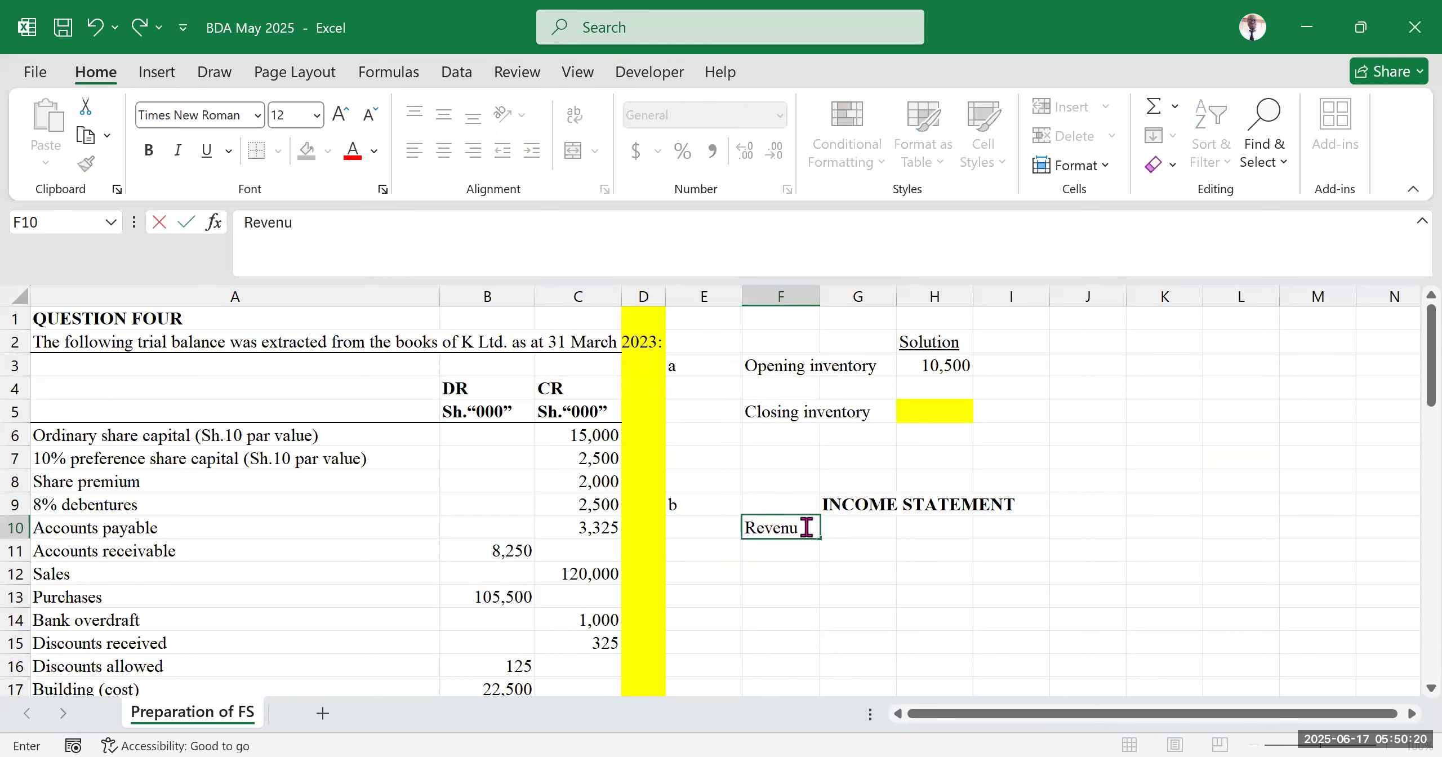
type("e")
key("Tab")
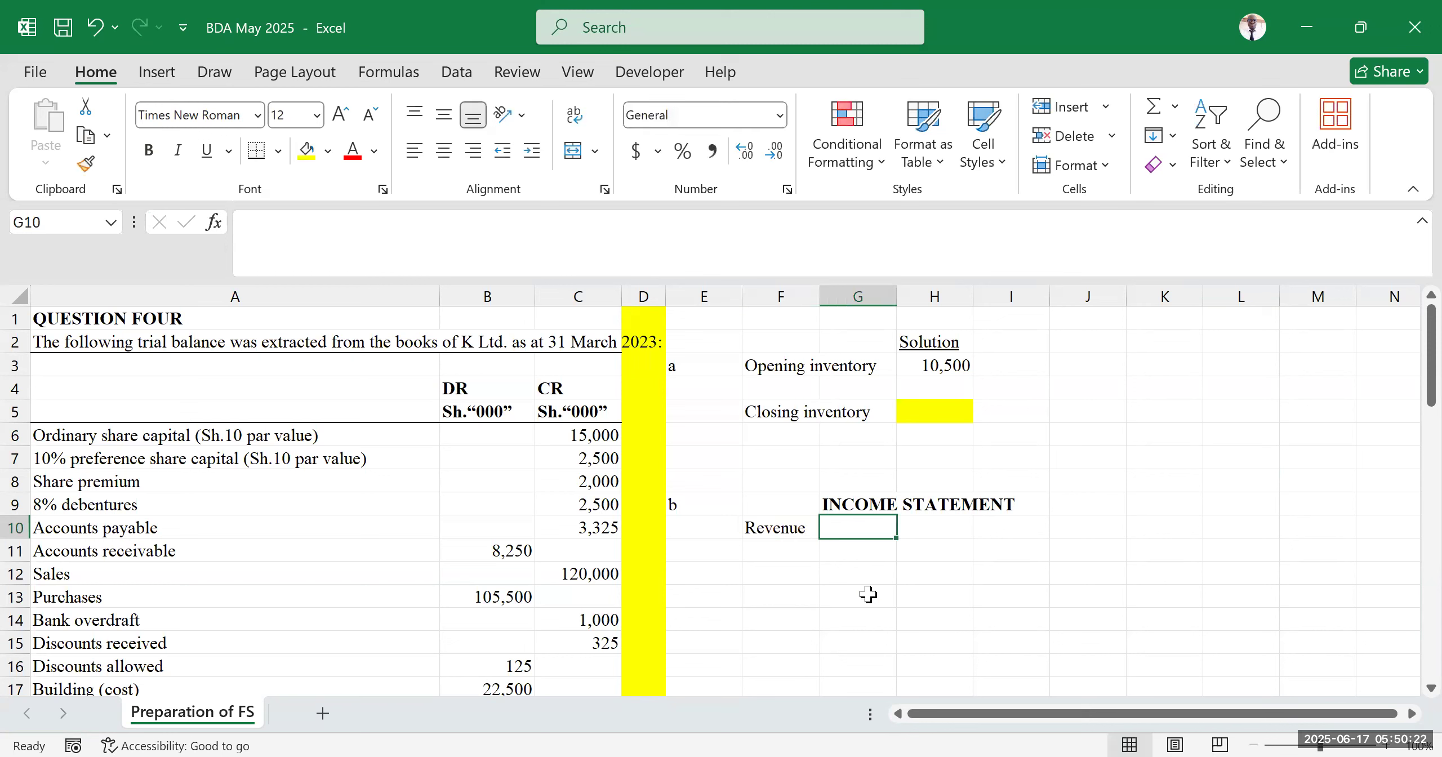
Move the Revenue label down one row to F11
left_click(774, 529)
left_click_drag(810, 538, 935, 555)
left_click(471, 408)
left_click(969, 552)
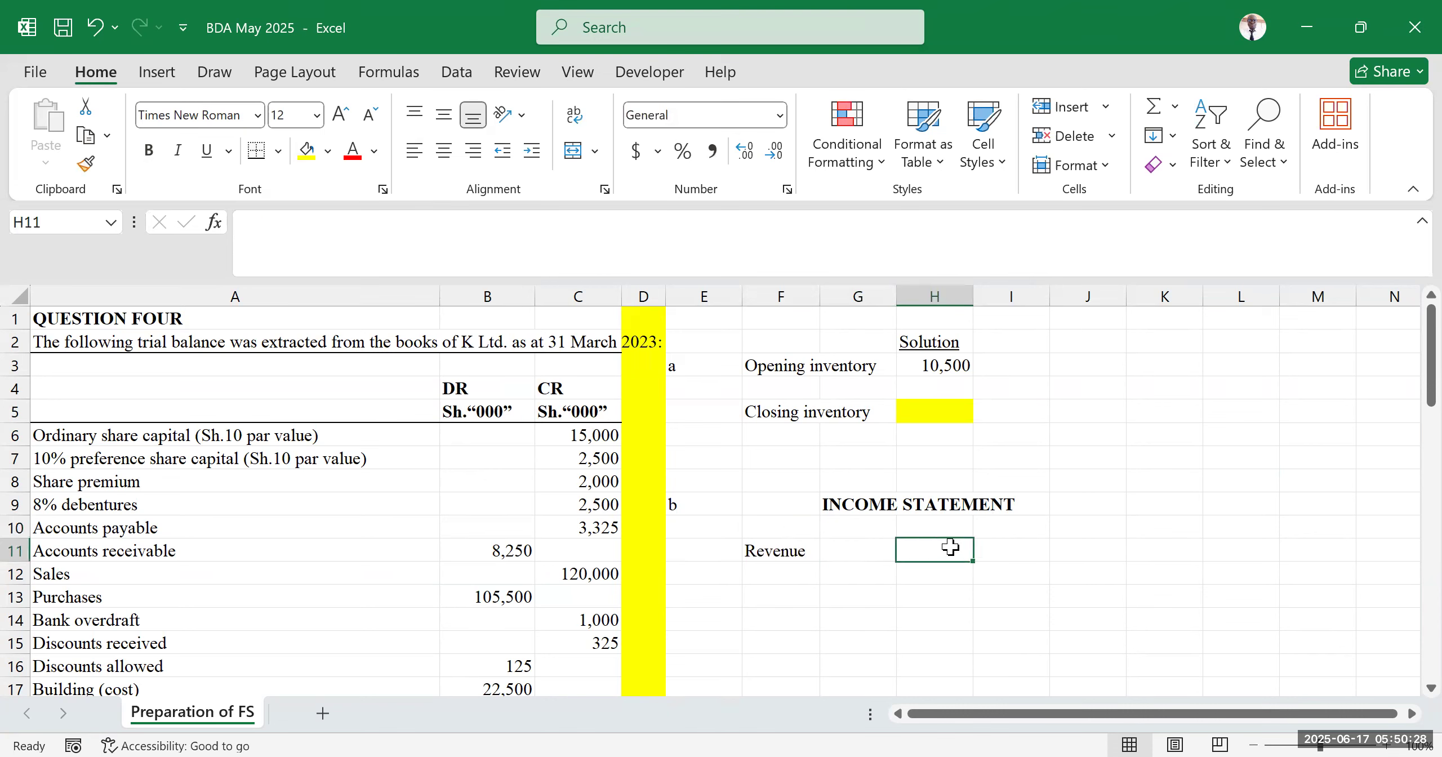
left_click(1043, 573)
Enter the column header "000" in H11 and copy it across to I11
left_click(952, 549)
type("\"000")
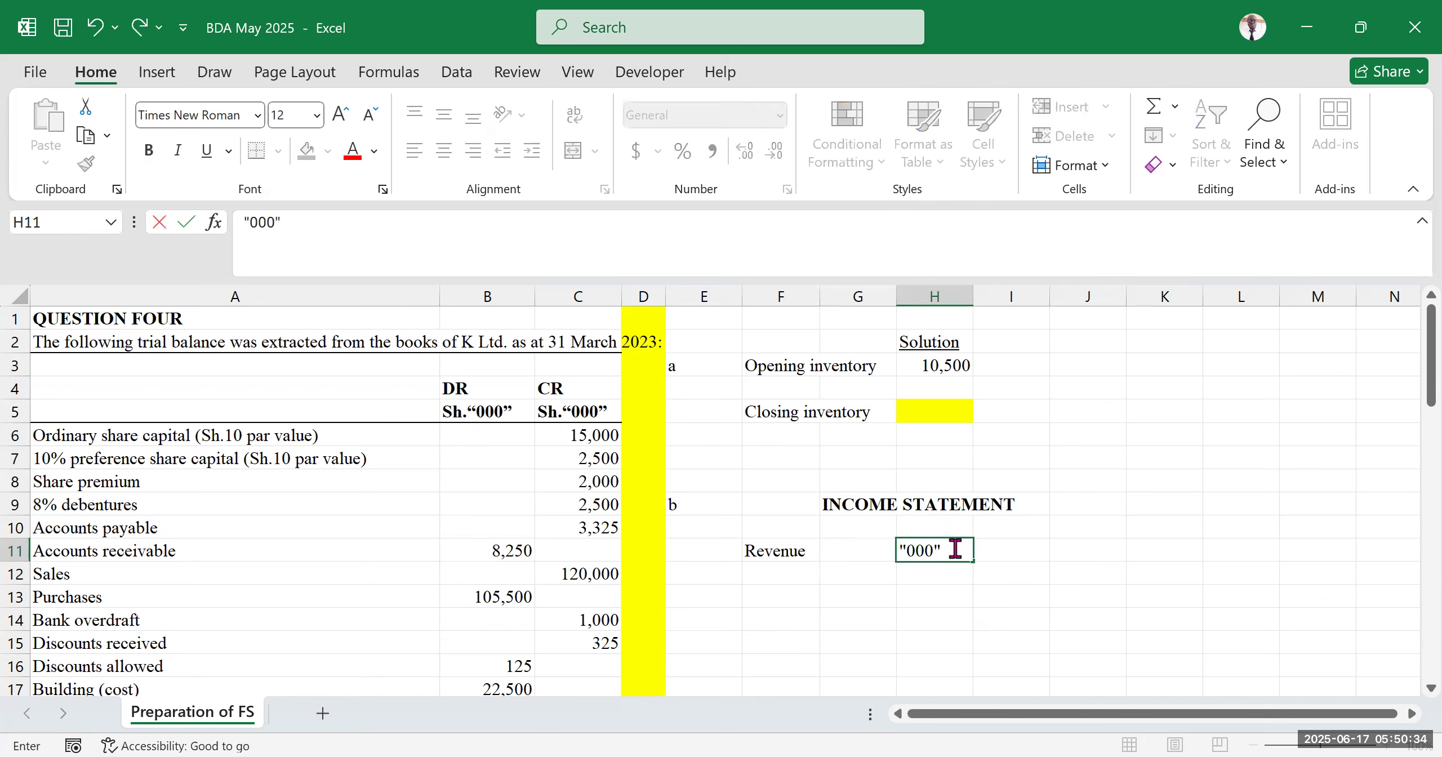
key("ctrl+Return")
left_click_drag(973, 562, 1022, 555)
Move the Revenue label down one more row to F12
left_click(1143, 485)
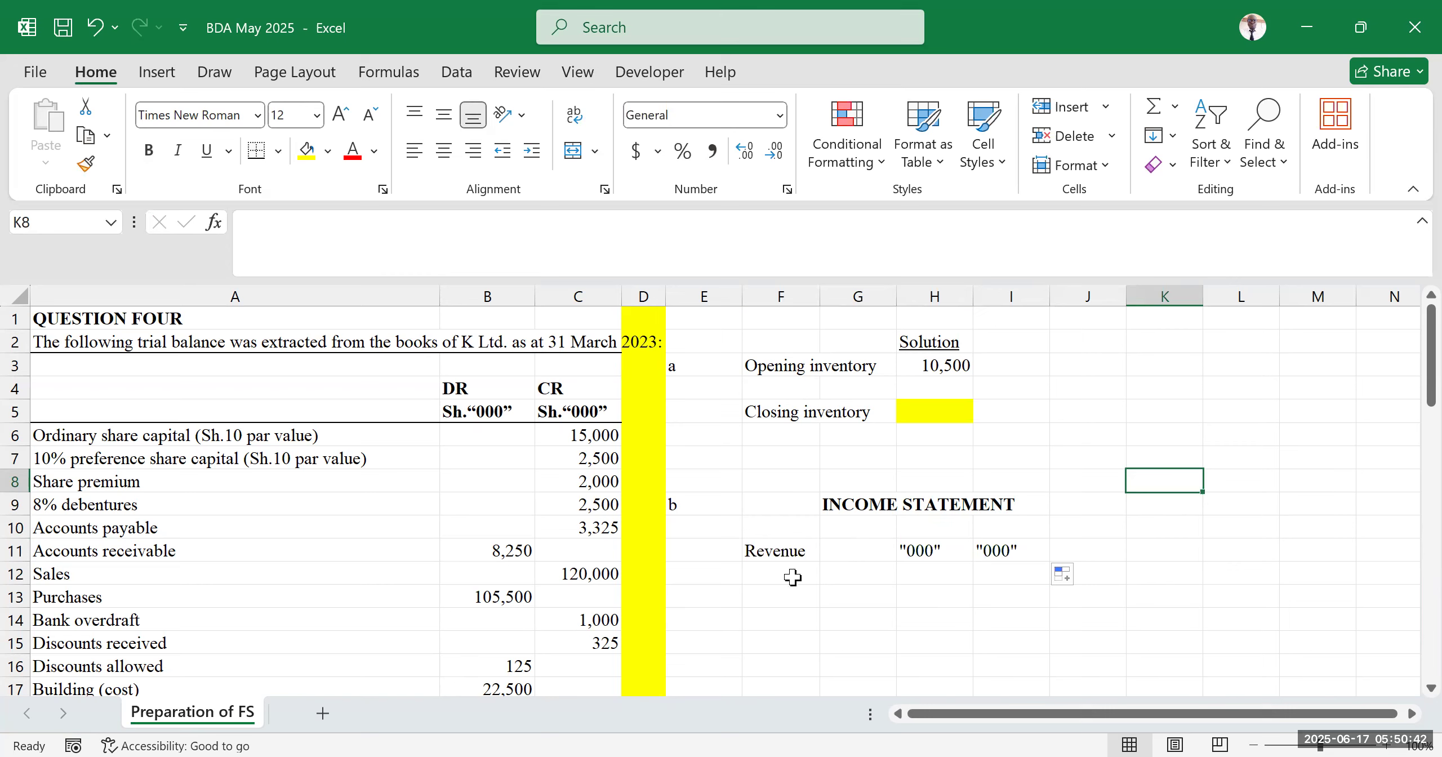
left_click(781, 557)
left_click_drag(818, 570, 818, 571)
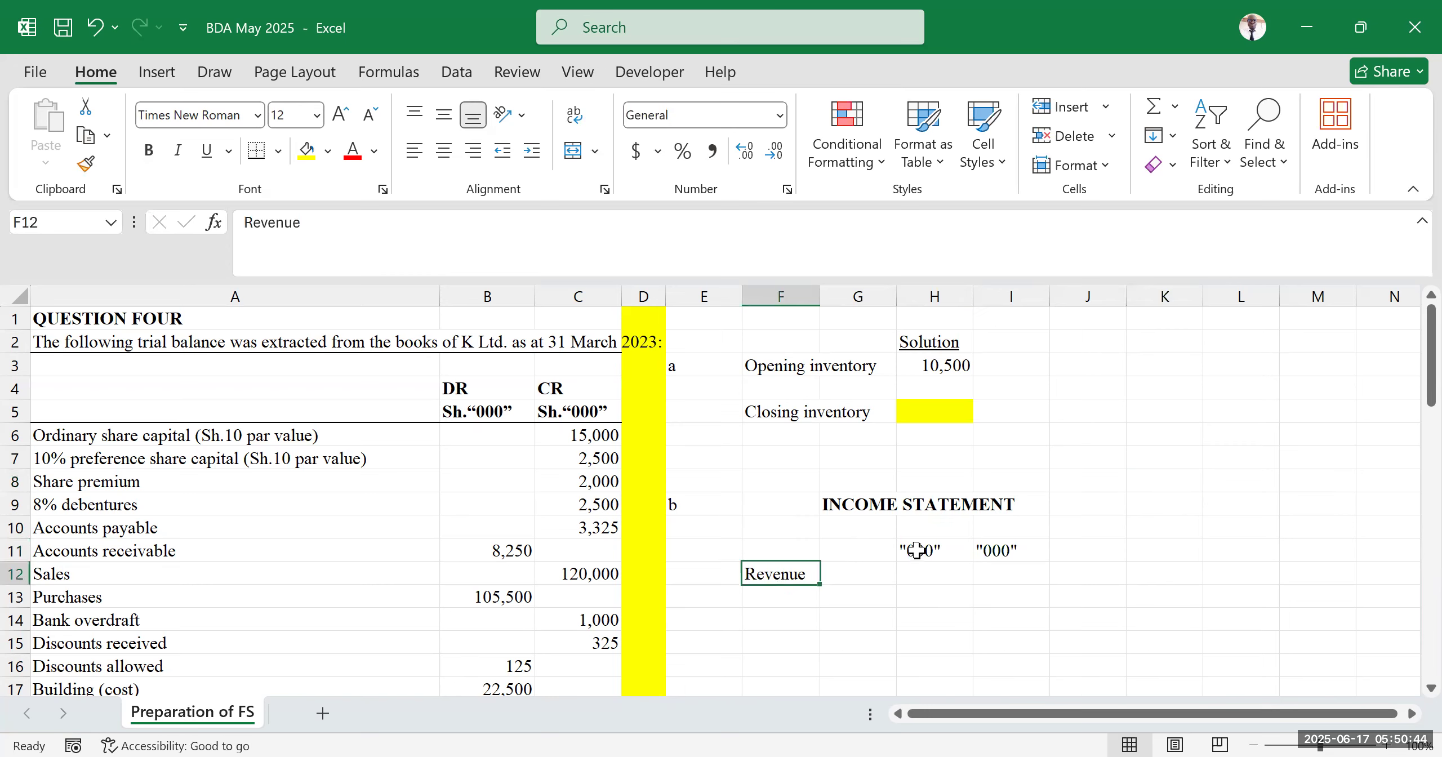
Format the "000" headers in H11:I11 as bold and underlined
left_click_drag(929, 551, 1008, 551)
left_click(205, 153)
left_click(1231, 414)
left_click(1137, 568)
scroll(983, 494, "down", 1)
scroll(982, 494, "down", 1)
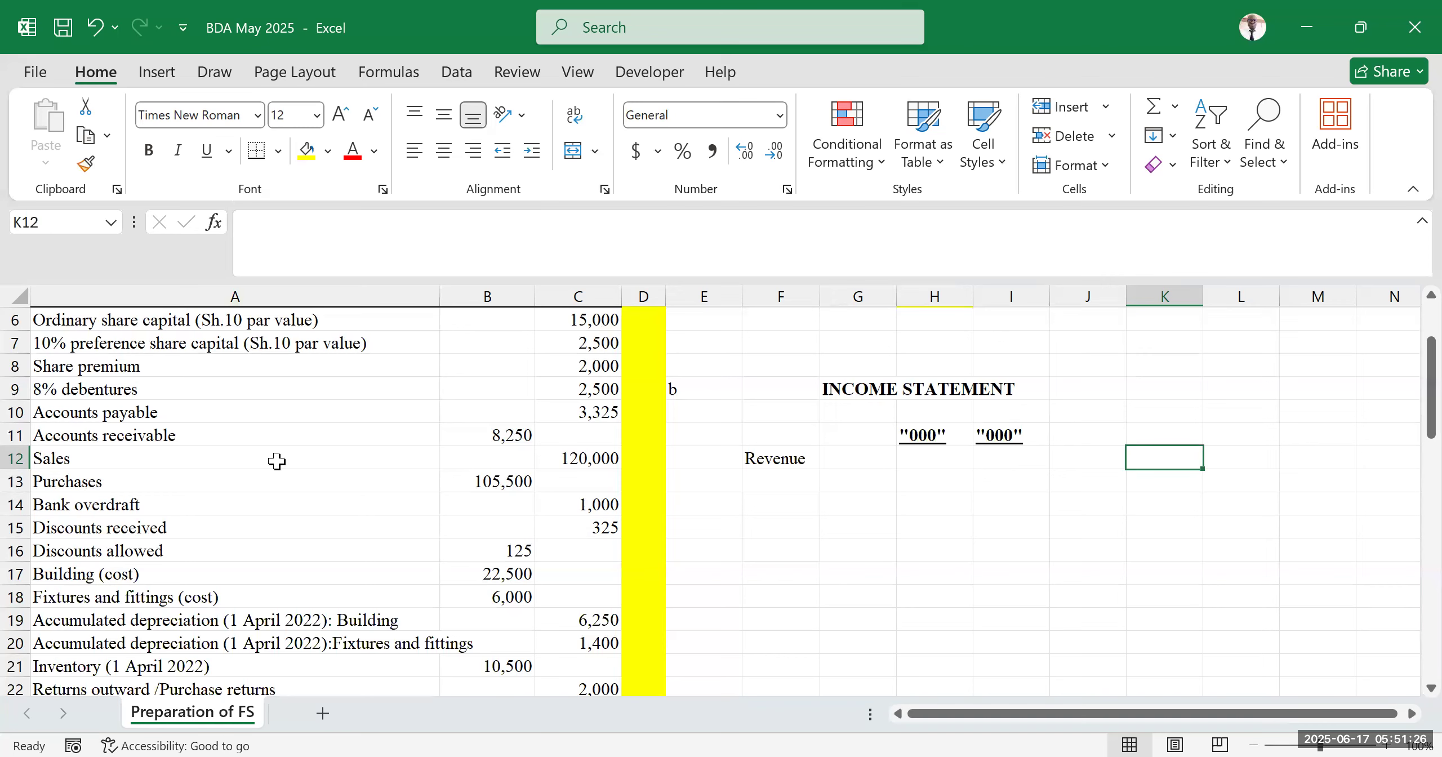
Examine the Sales row of the trial balance against the income statement layout
scroll(252, 439, "up", 2)
scroll(198, 440, "down", 1)
scroll(198, 440, "down", 1)
left_click(145, 454)
left_click(212, 549)
left_click(212, 452)
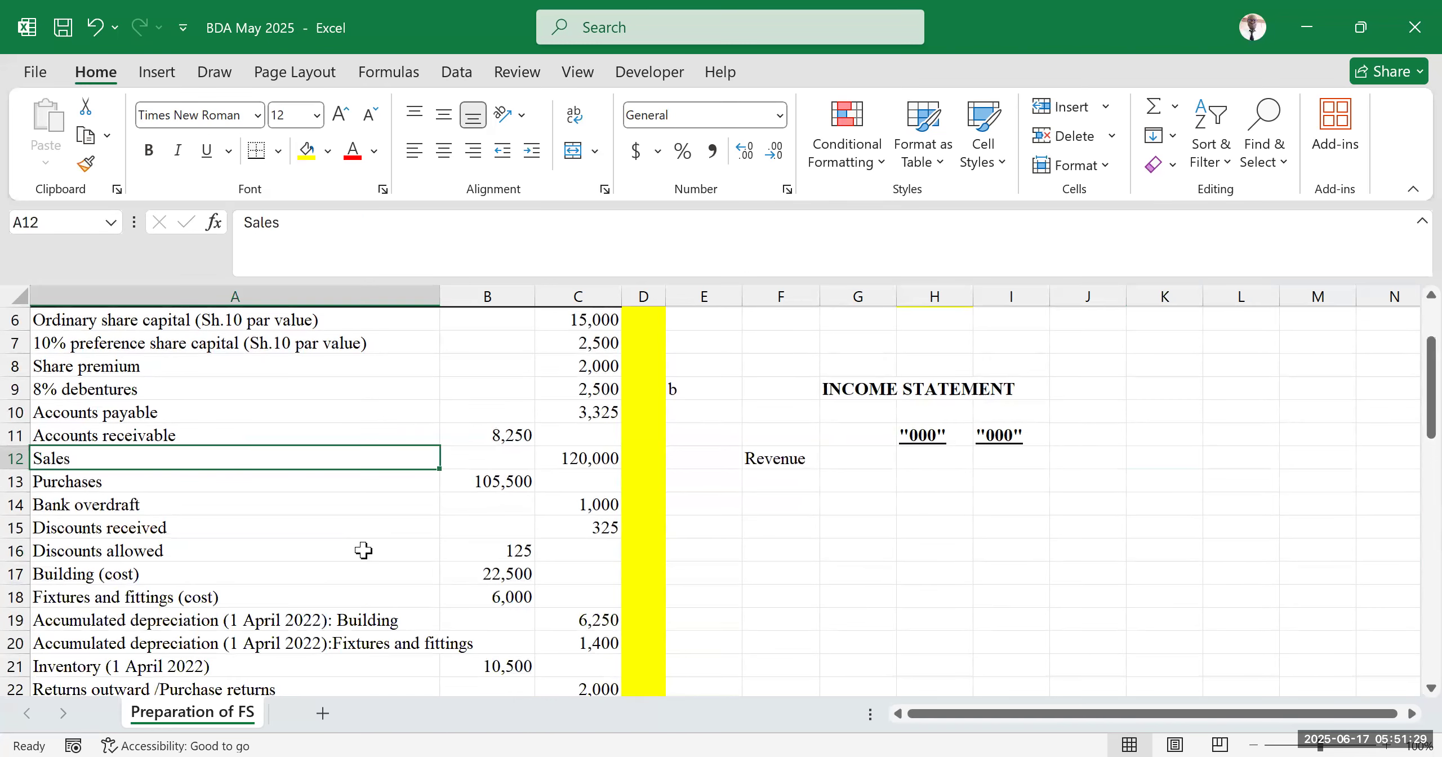
left_click(968, 525)
left_click(1181, 479)
key("Down")
key("Down")
left_click(1197, 418)
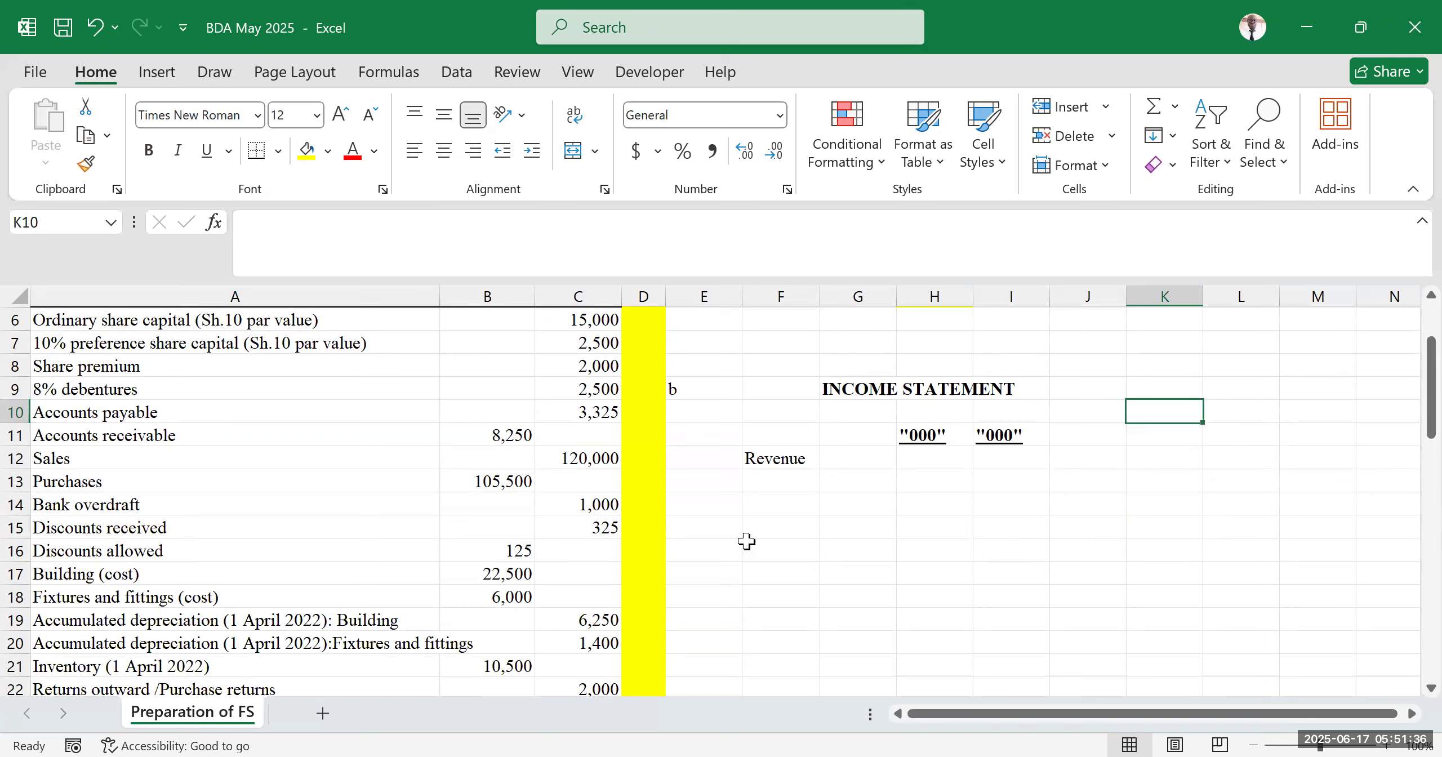
Link the revenue figure in I12 to the Sales amount in C12 with a formula
left_click(1026, 487)
scroll(965, 549, "up", 2)
left_click(1004, 572)
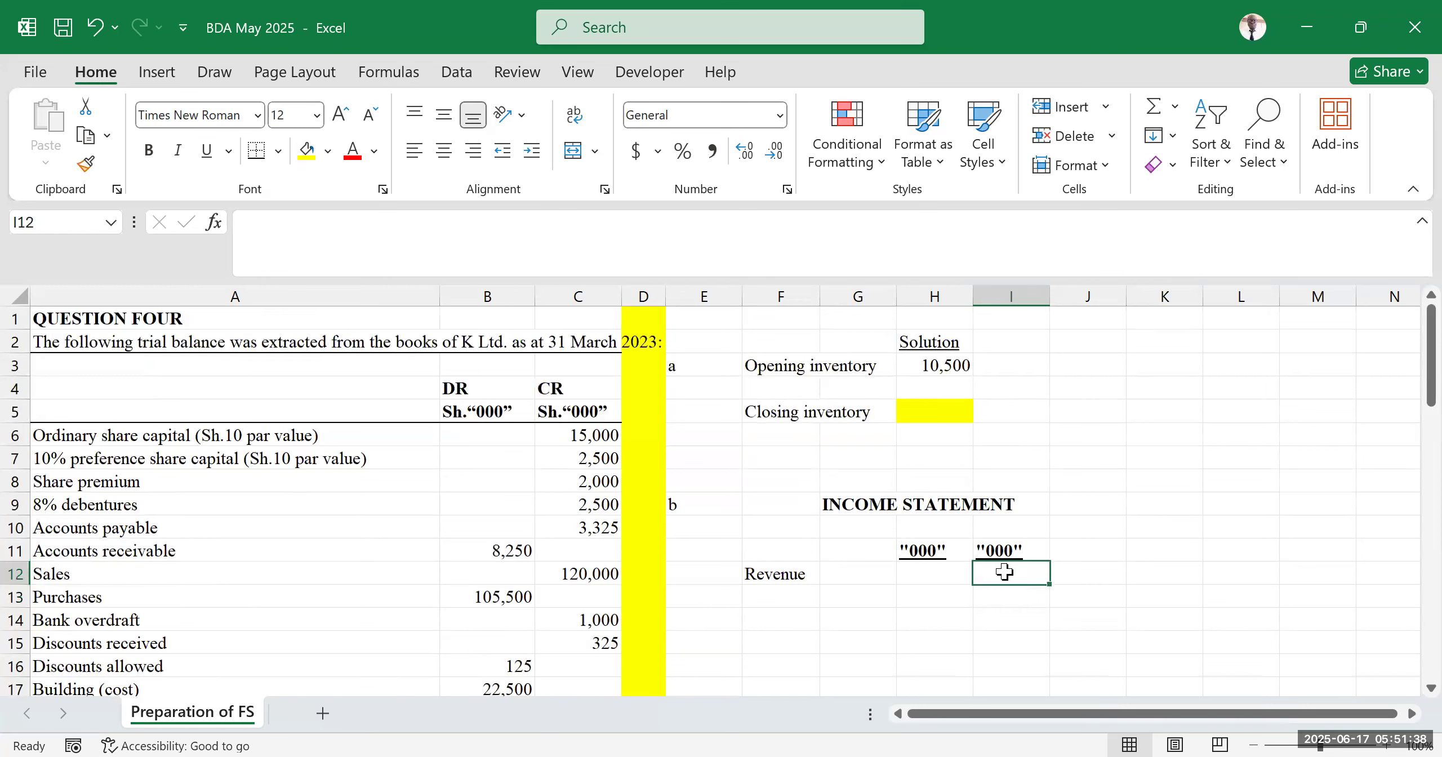
type("=")
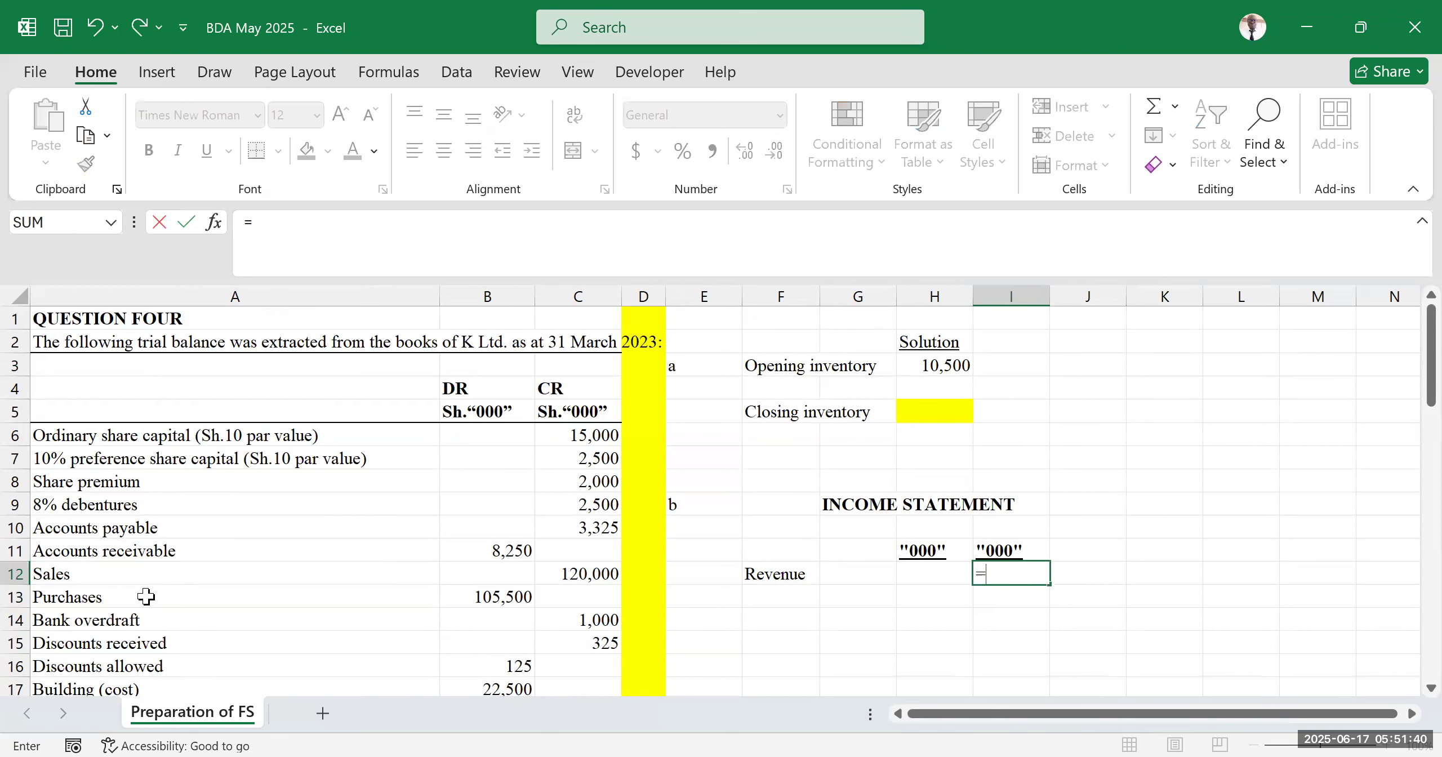
left_click(599, 571)
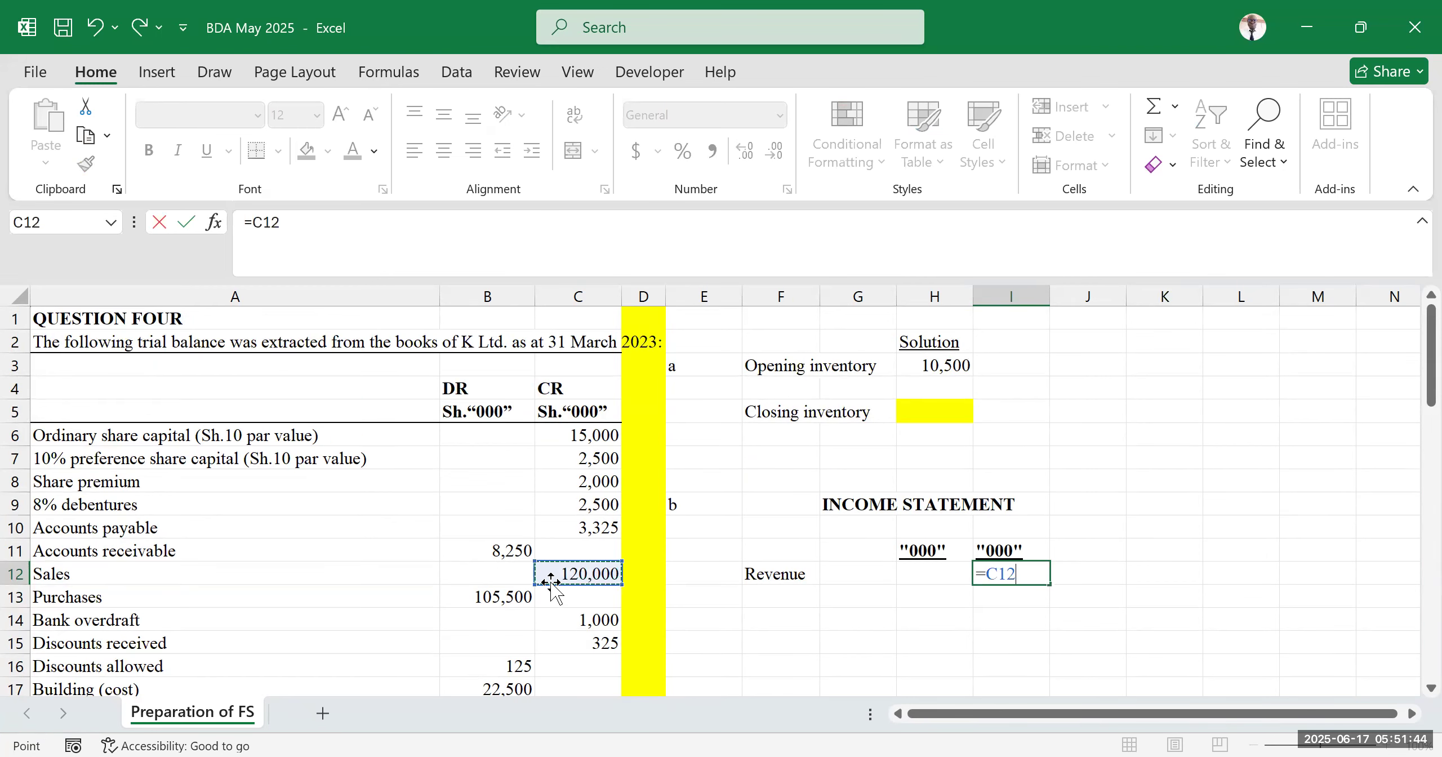
key("Return")
Enter the label "Cost of sales" in F13 below Revenue
left_click(1132, 484)
scroll(947, 513, "down", 2)
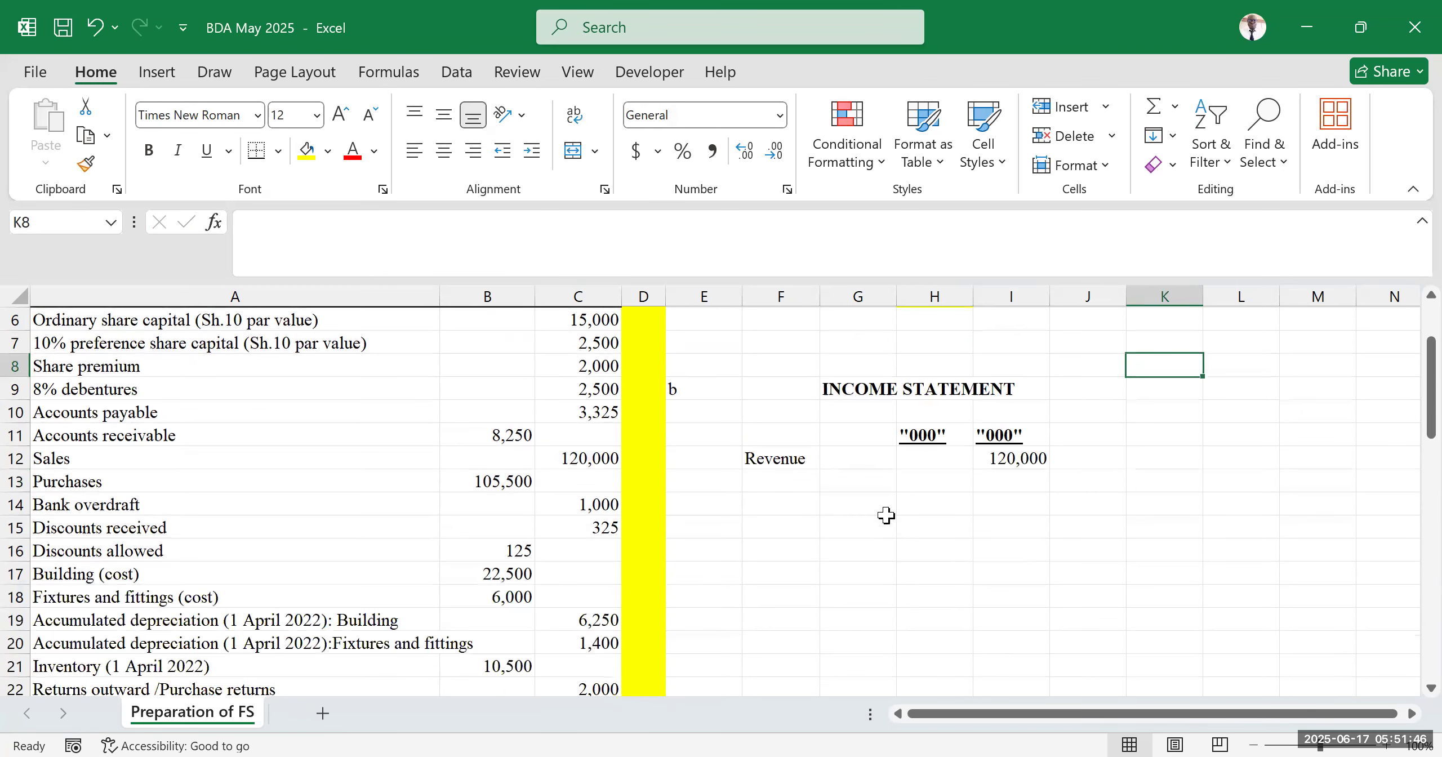
left_click(781, 486)
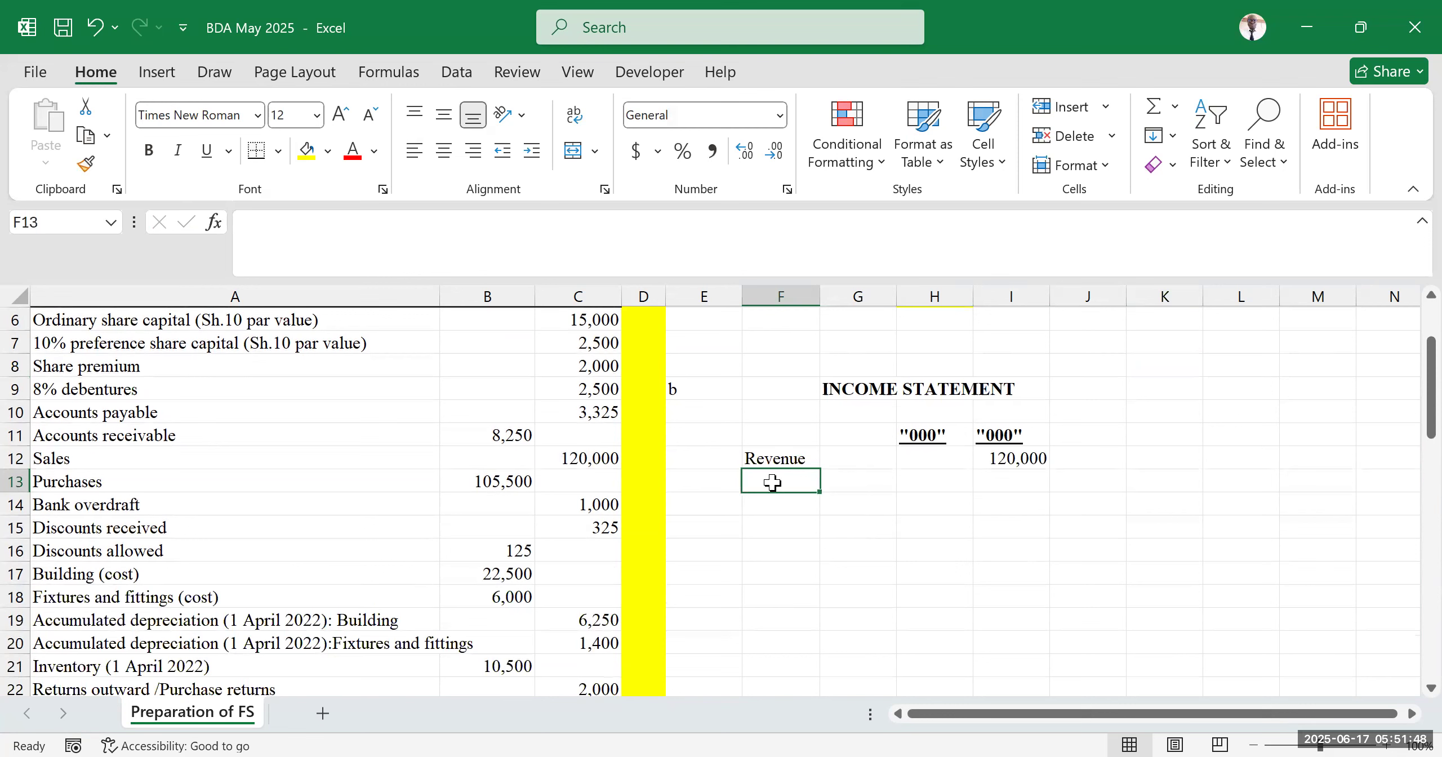
type("Cost of sales")
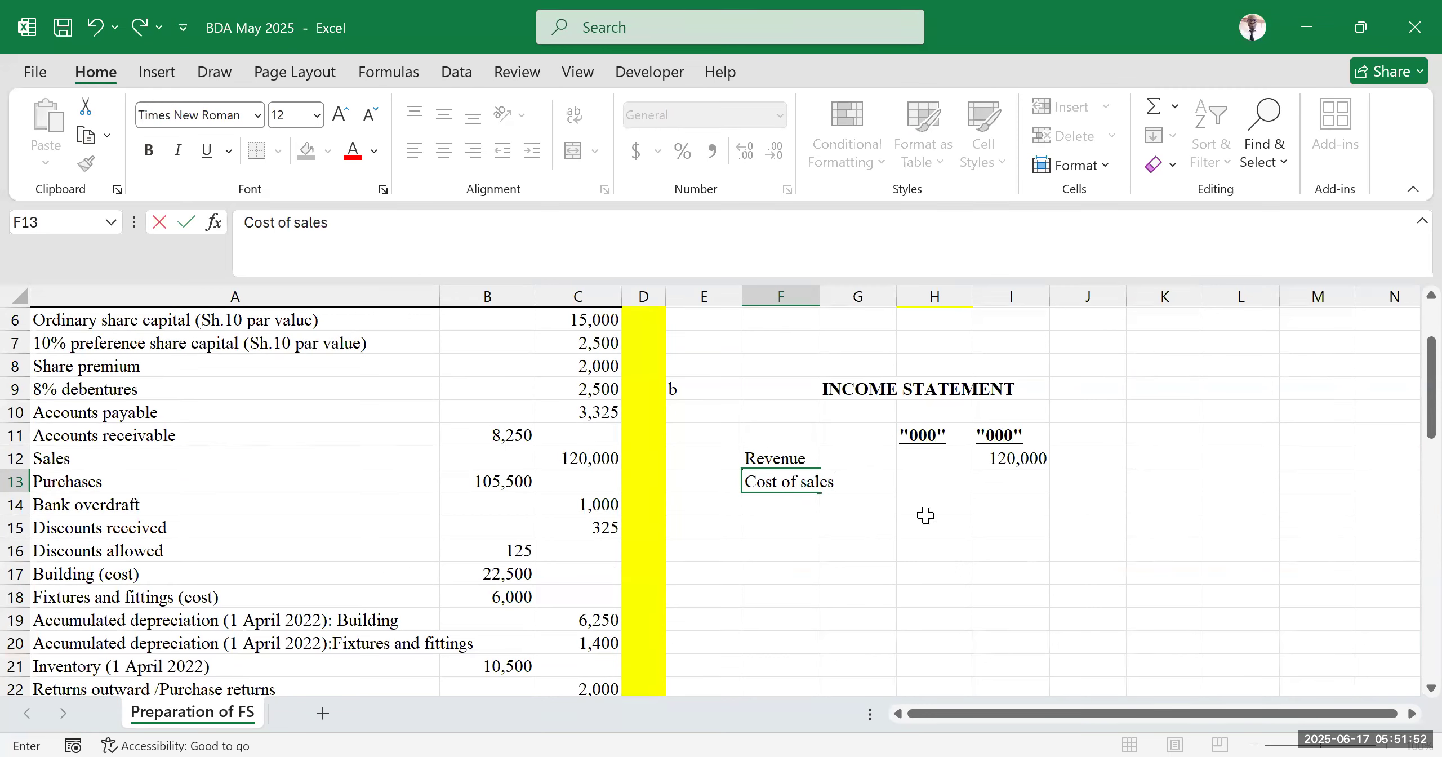
left_click(1000, 503)
Move the Revenue and Cost of sales labels to E12:E13, widening columns F and E to fit
double_click(817, 296)
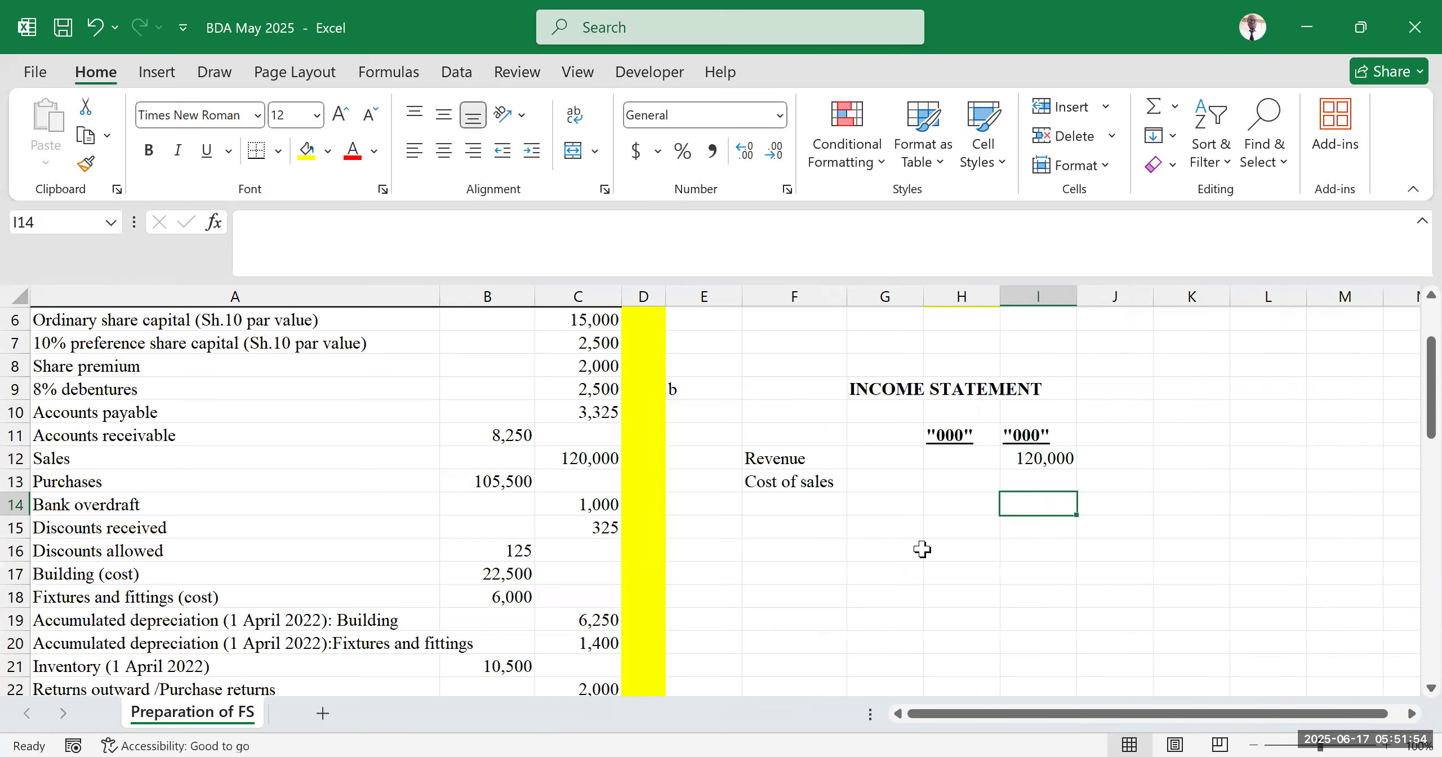
left_click(925, 550)
left_click(1279, 551)
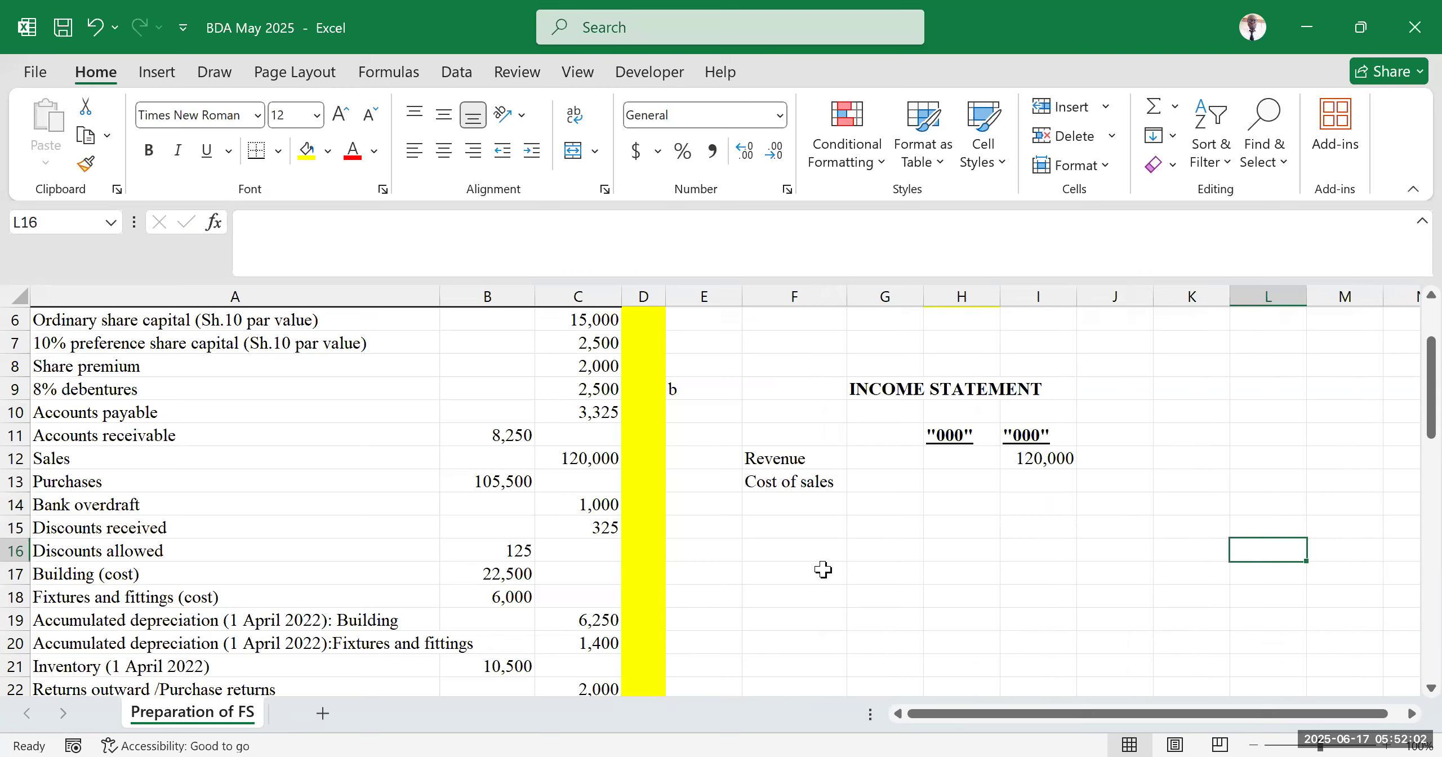
left_click_drag(757, 460, 669, 482)
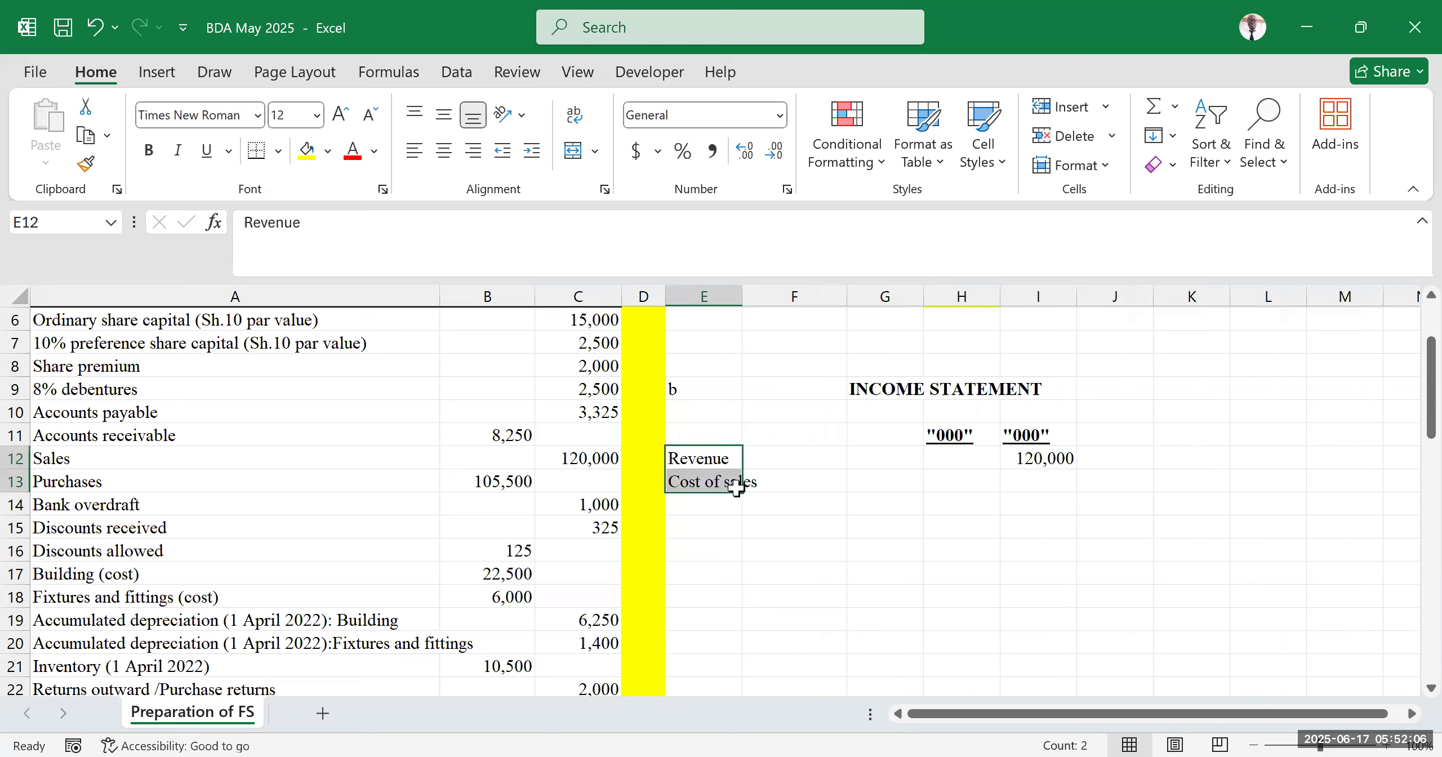
left_click(742, 296)
Enter the label "Opening stock" in F14
left_click(820, 554)
left_click(786, 499)
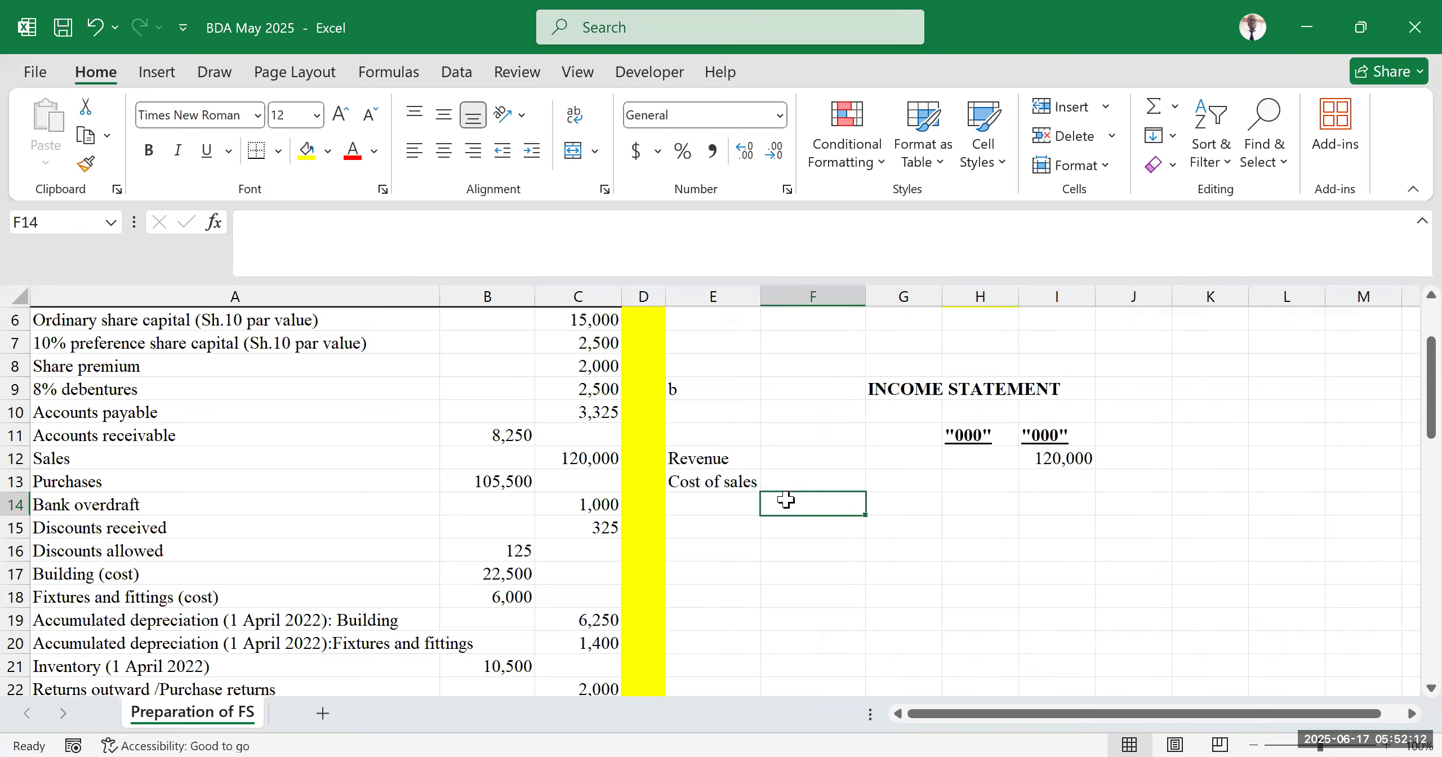
type("Opening ")
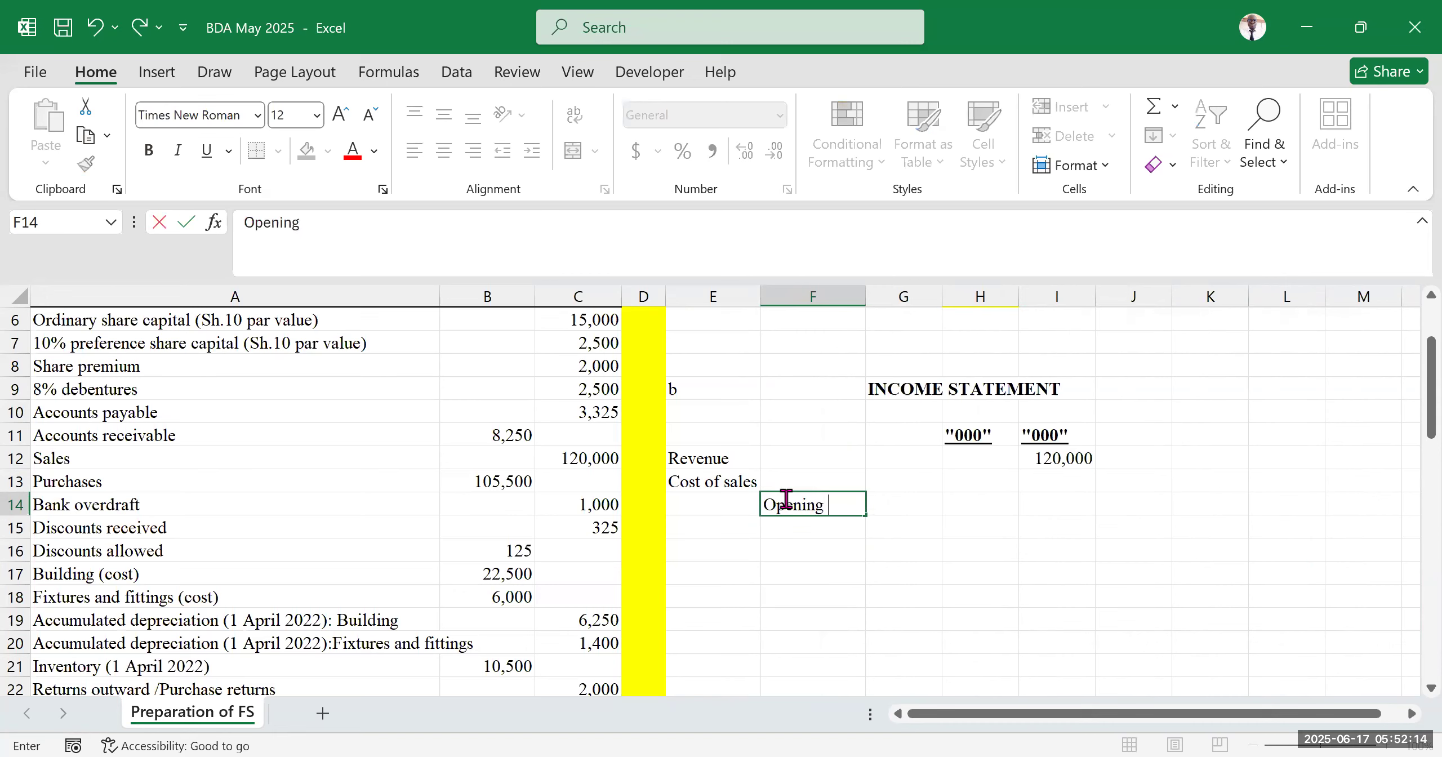
type("stock")
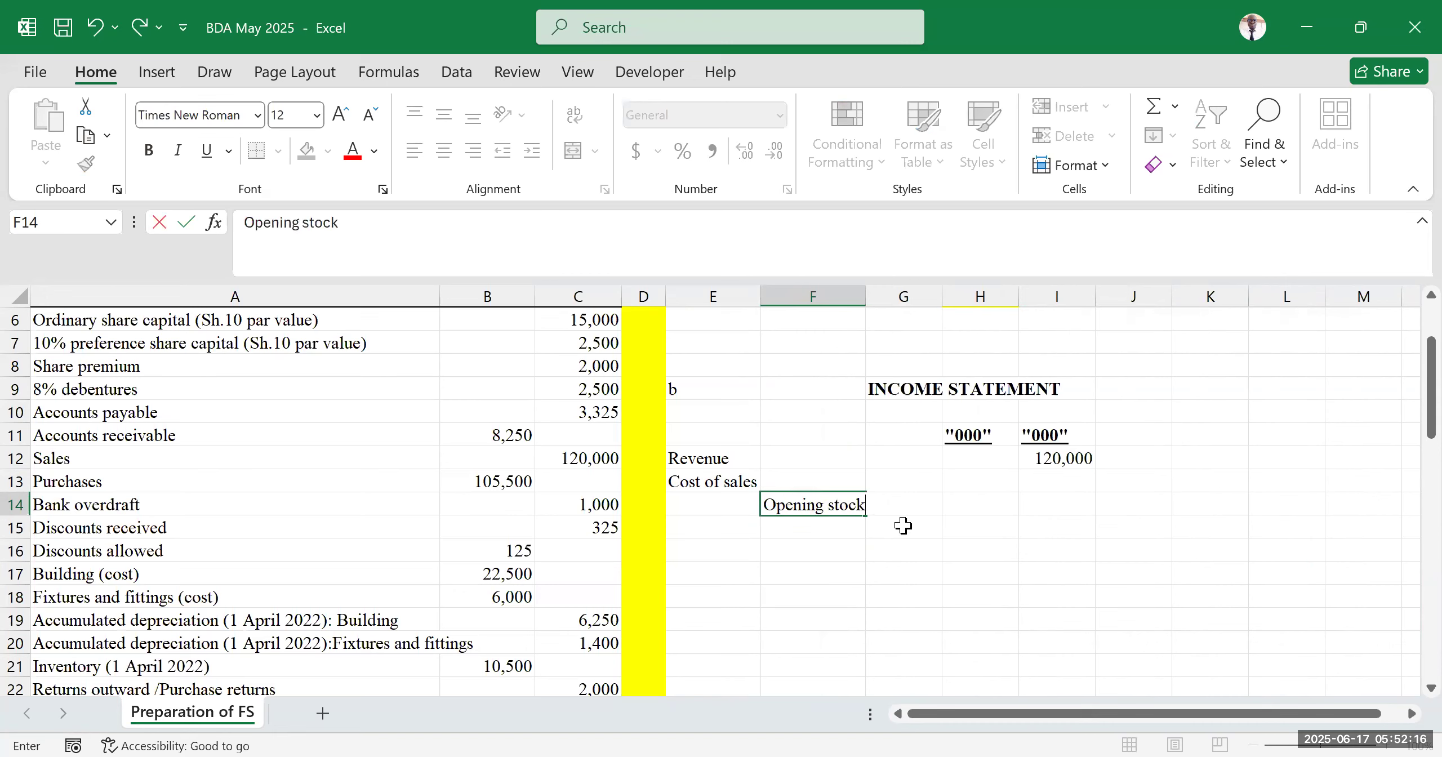
left_click(984, 529)
left_click(1209, 525)
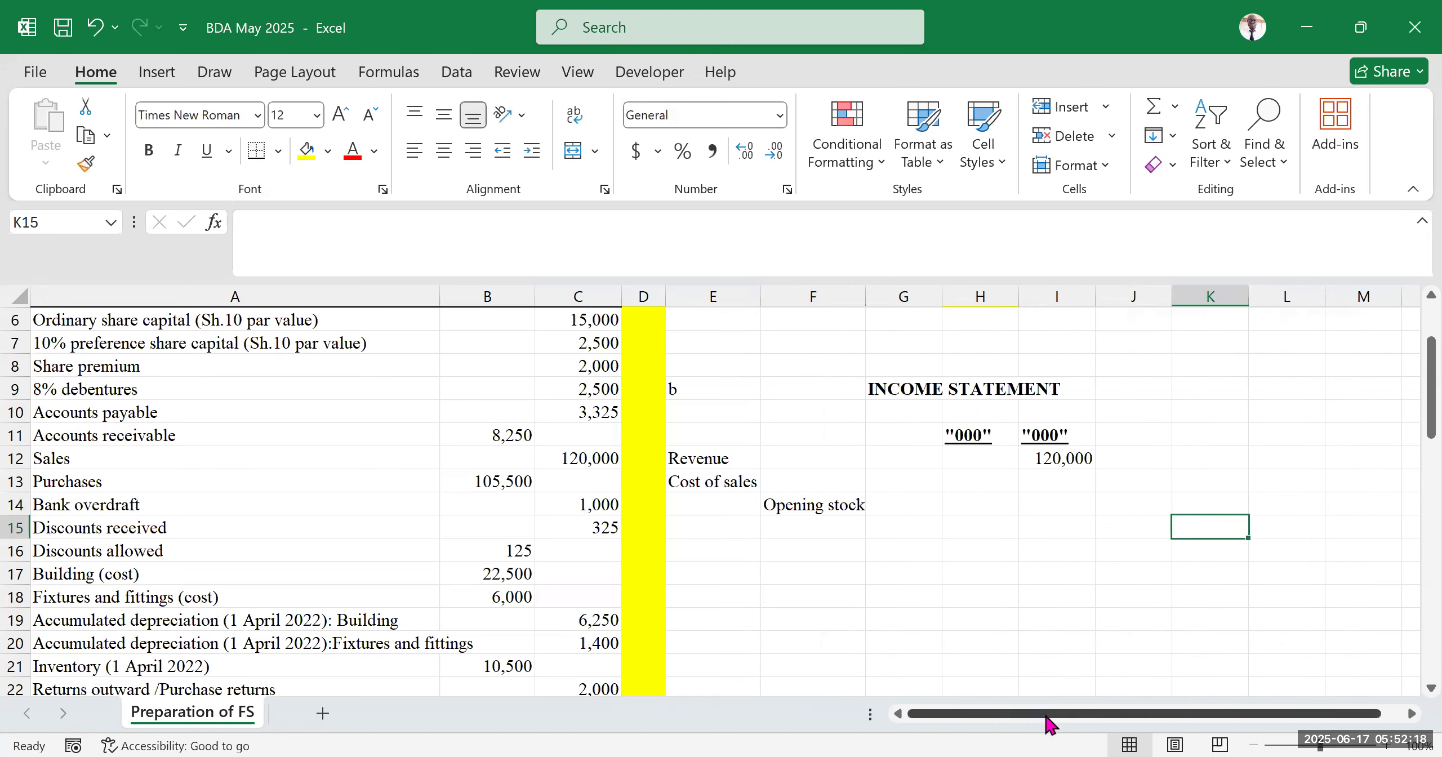
Review the additional information and required parts of the question below the trial balance
scroll(299, 606, "down", 5)
scroll(273, 586, "down", 3)
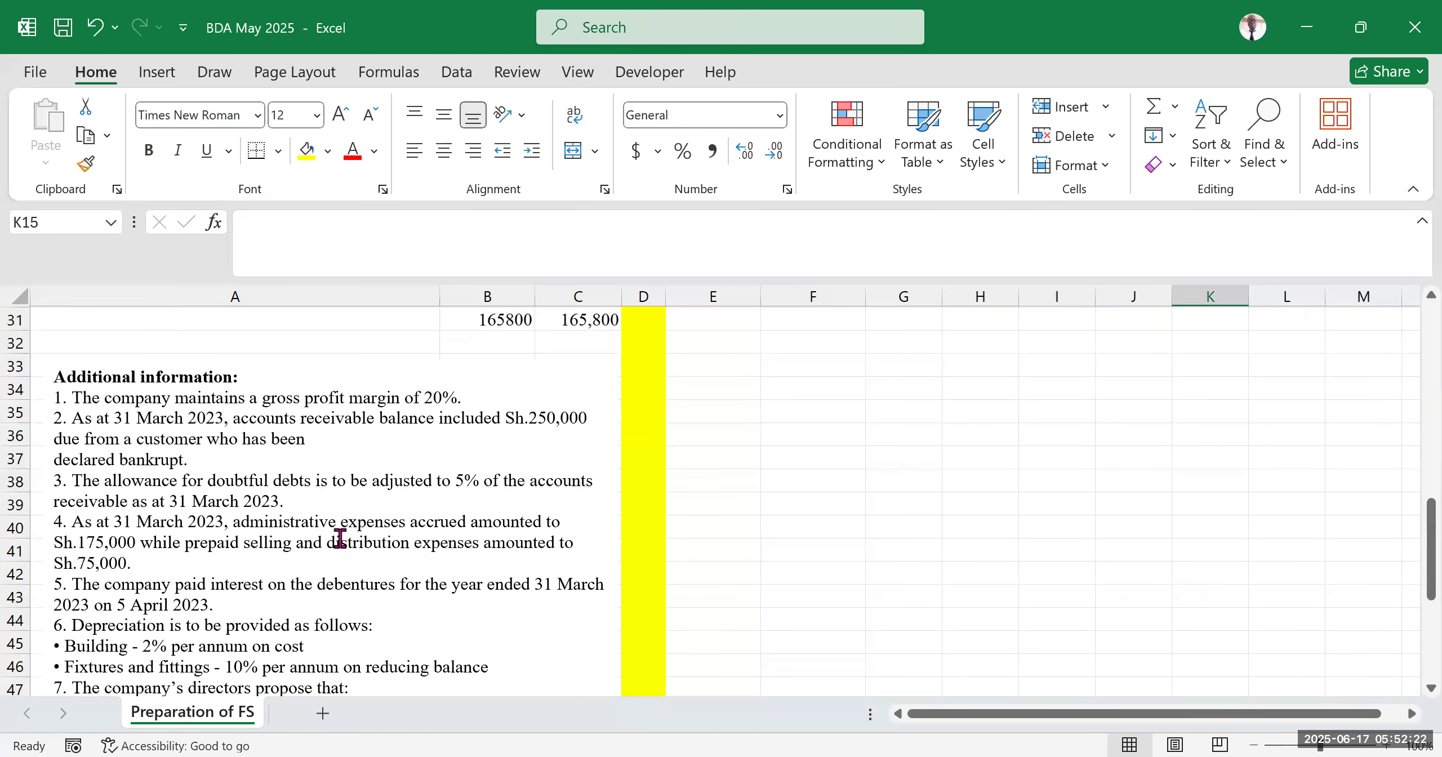
scroll(335, 543, "down", 3)
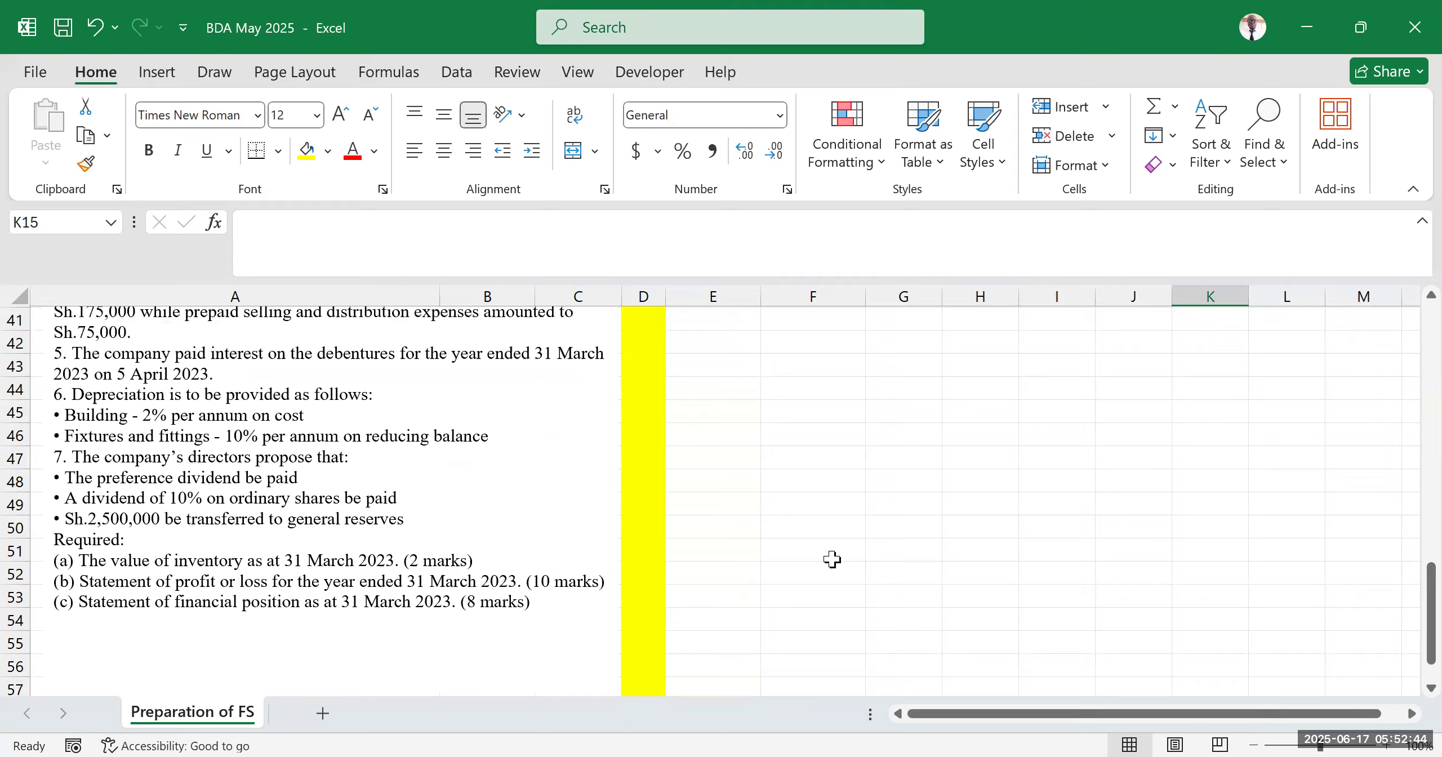
scroll(820, 549, "up", 5)
scroll(818, 542, "up", 8)
scroll(800, 515, "down", 3)
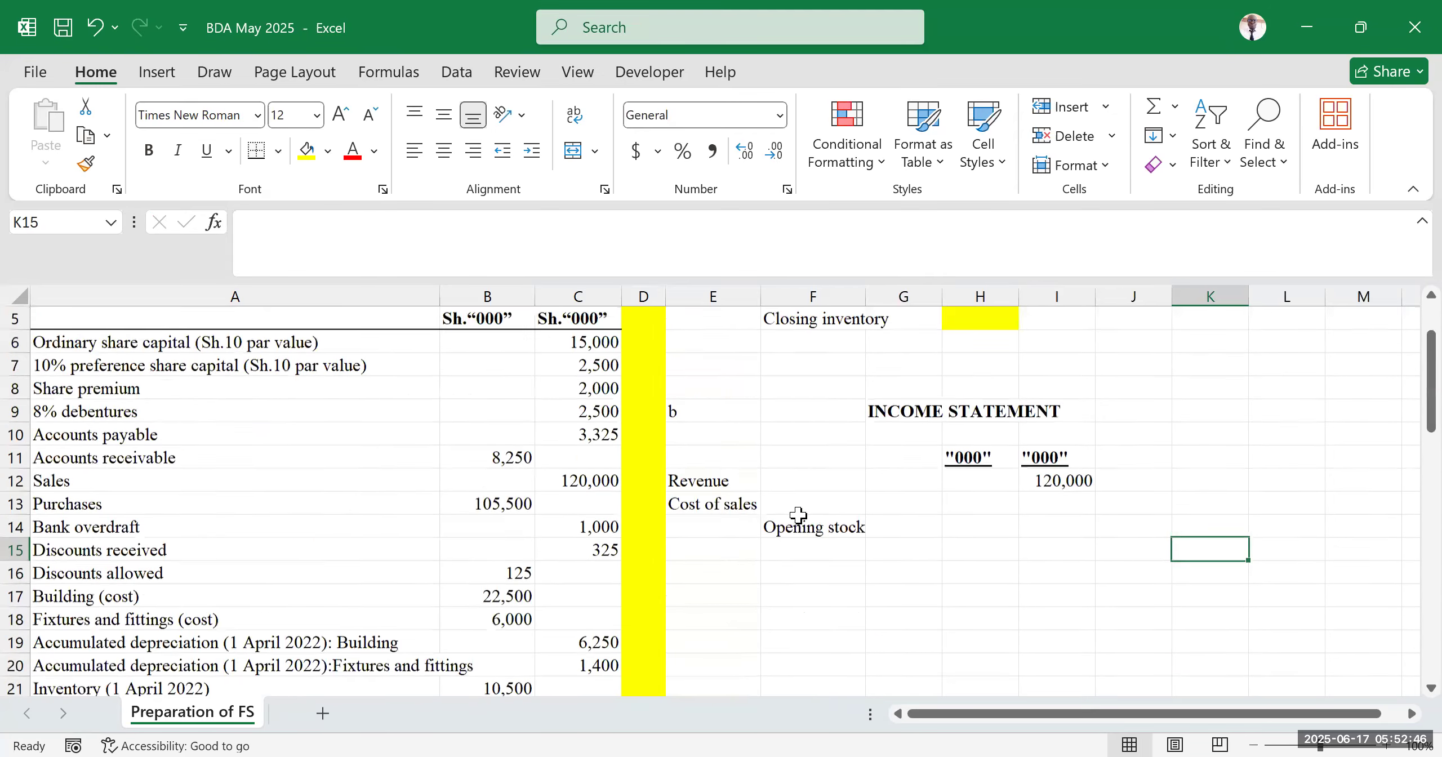
scroll(713, 383, "down", 1)
left_click(716, 368)
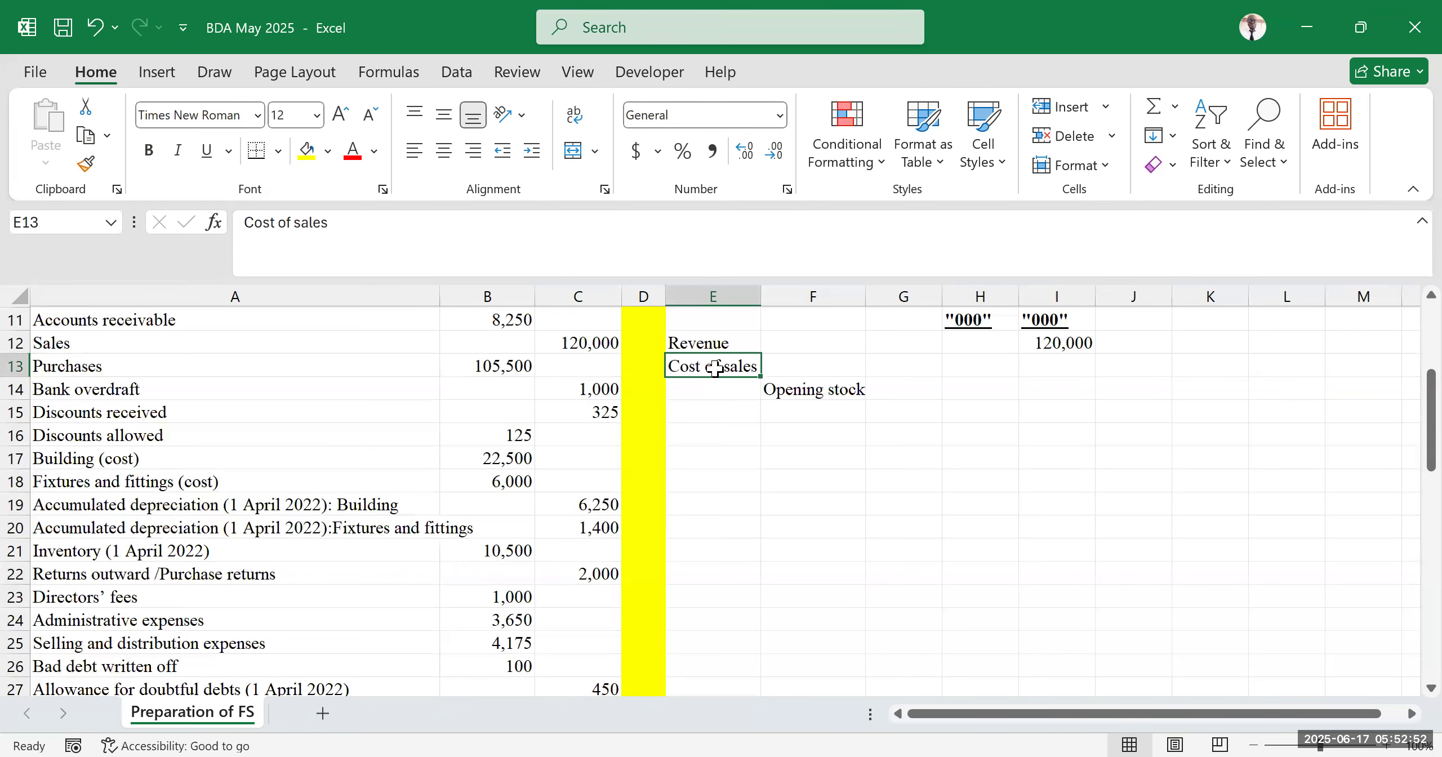
left_click(1031, 501)
scroll(872, 479, "up", 4)
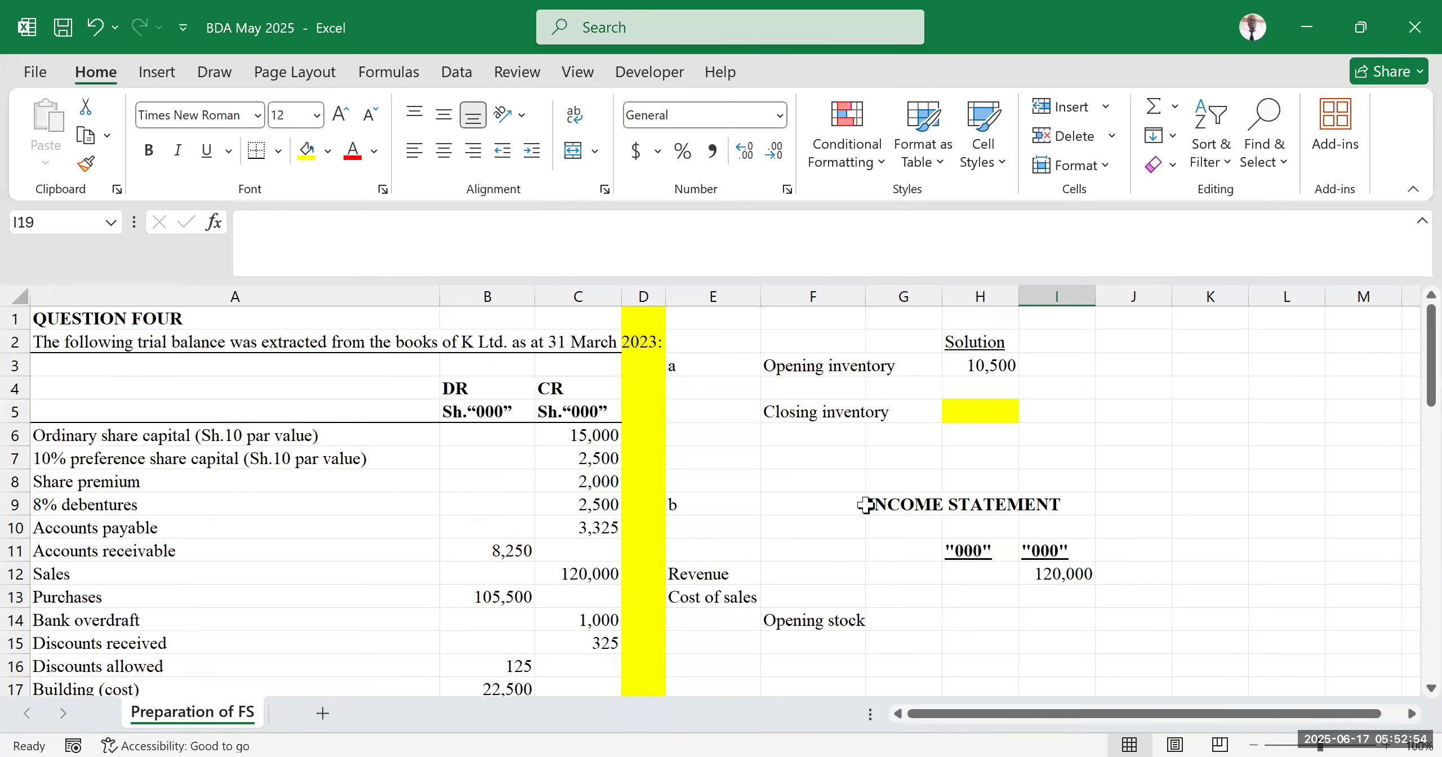
scroll(864, 505, "down", 2)
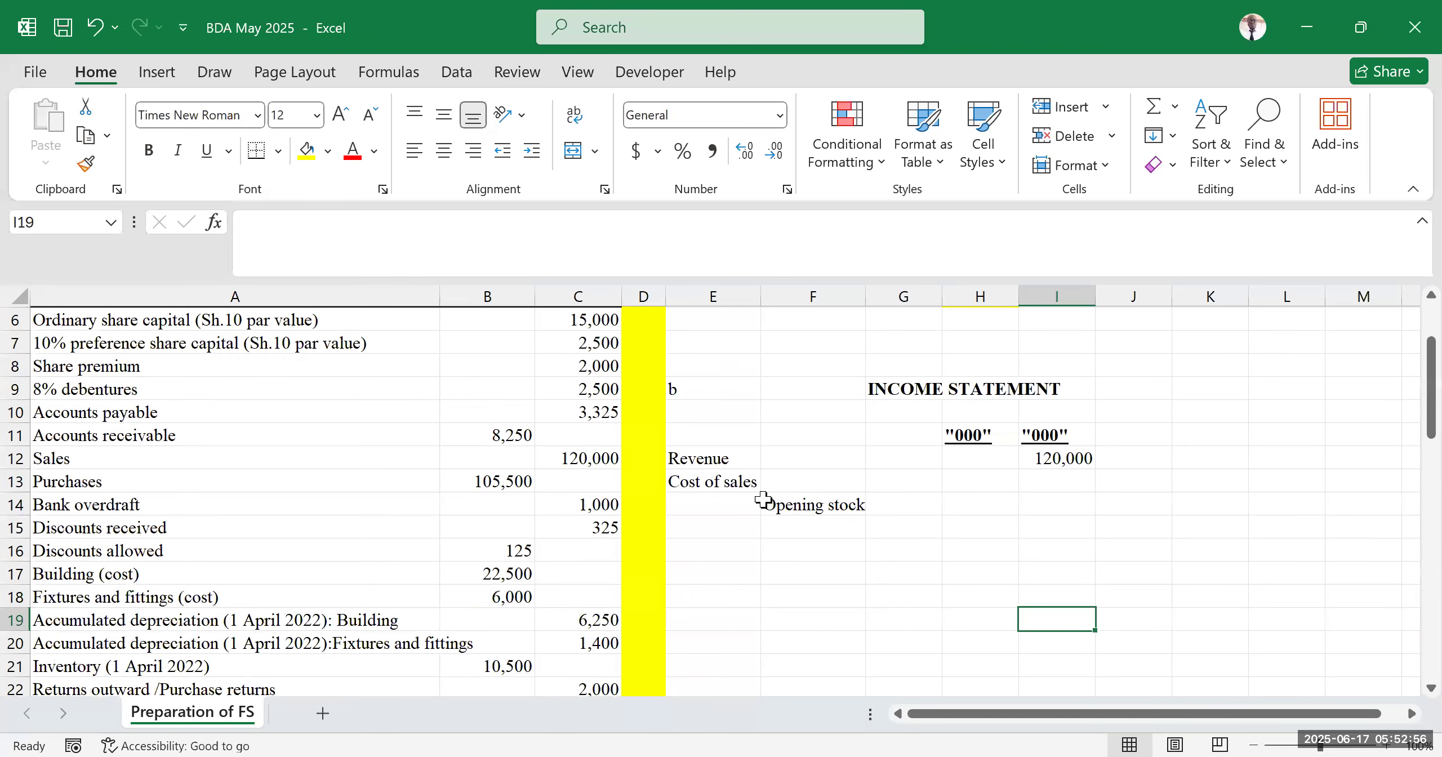
Enter the label "Add:purchases" in F15 beneath Opening stock
left_click(808, 506)
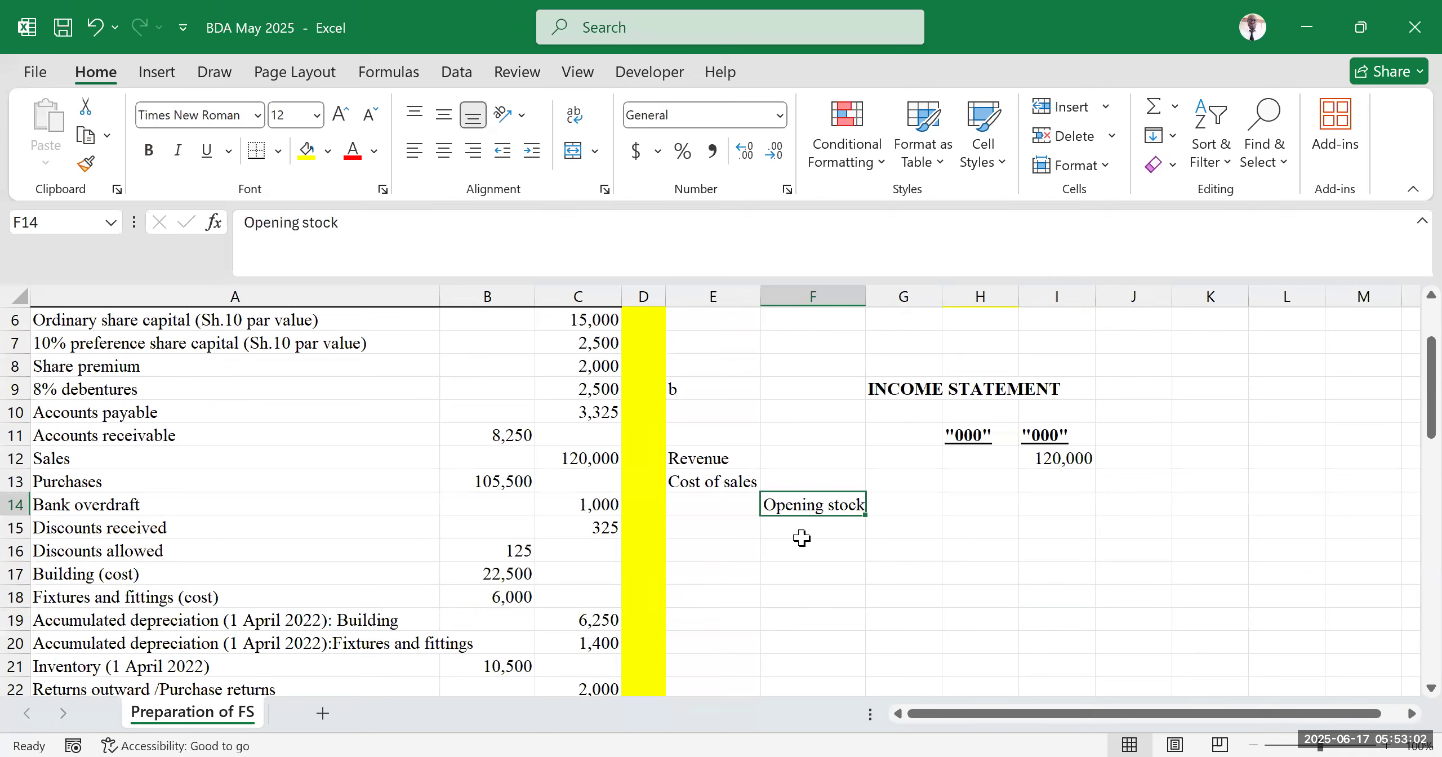
left_click(801, 527)
type("Add")
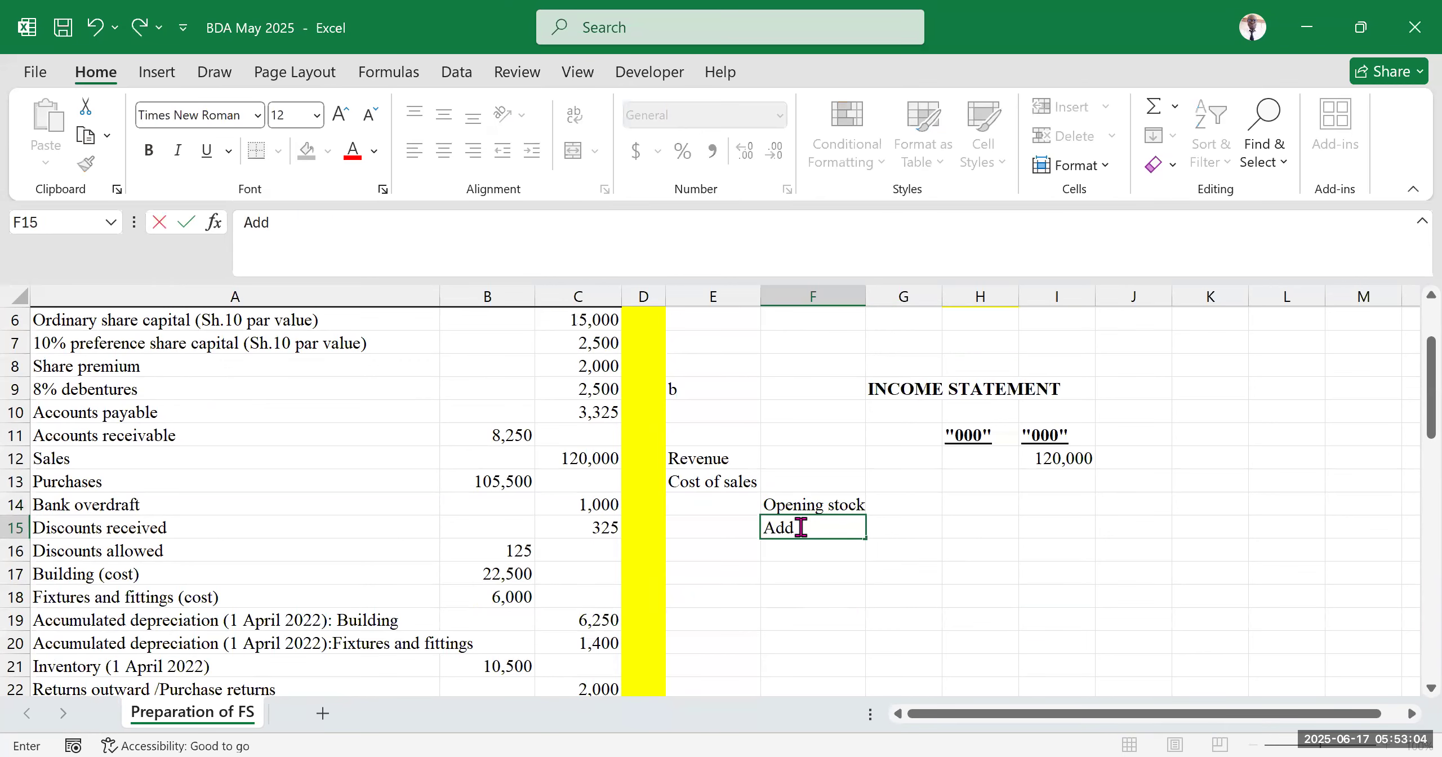
type(":purchases")
left_click(1157, 549)
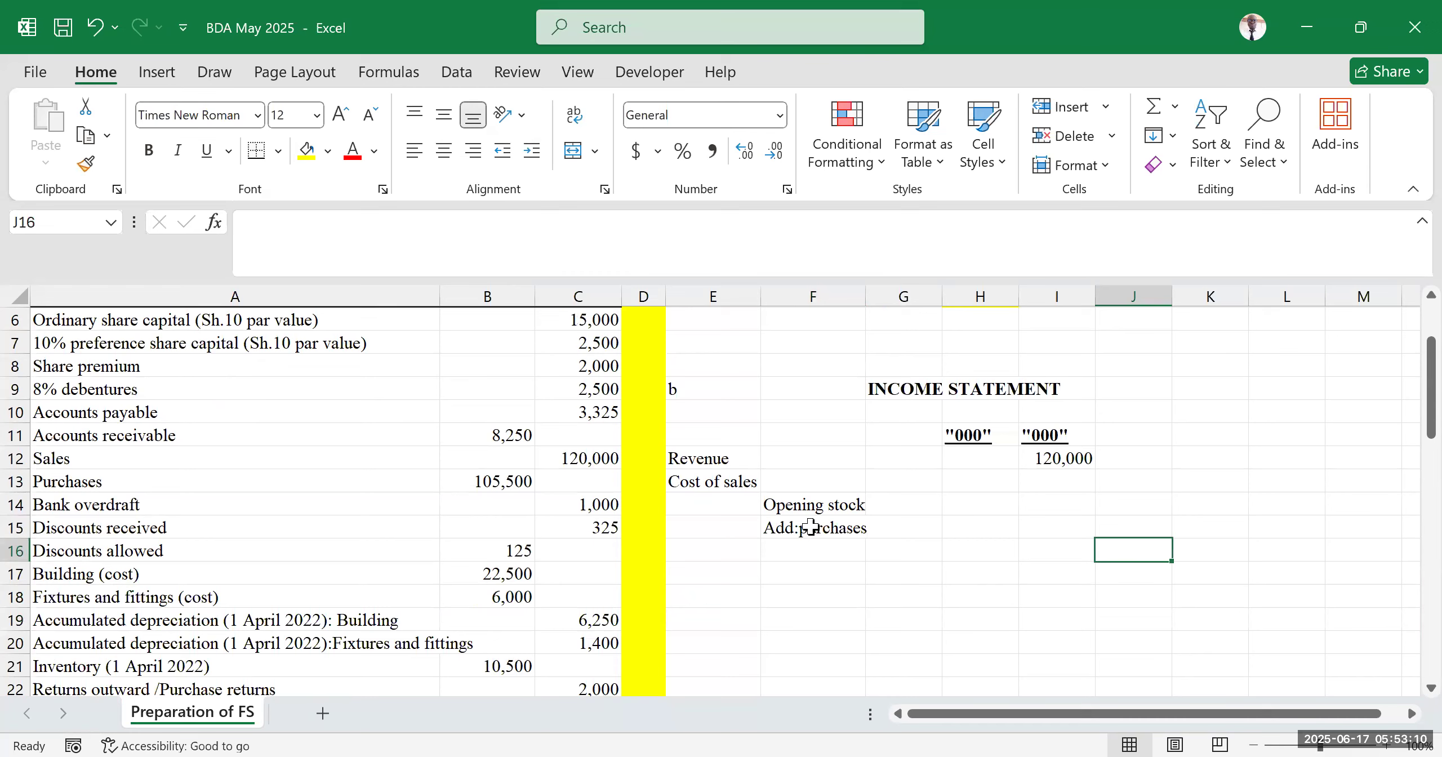
Check the Purchases entry in the trial balance
left_click(718, 483)
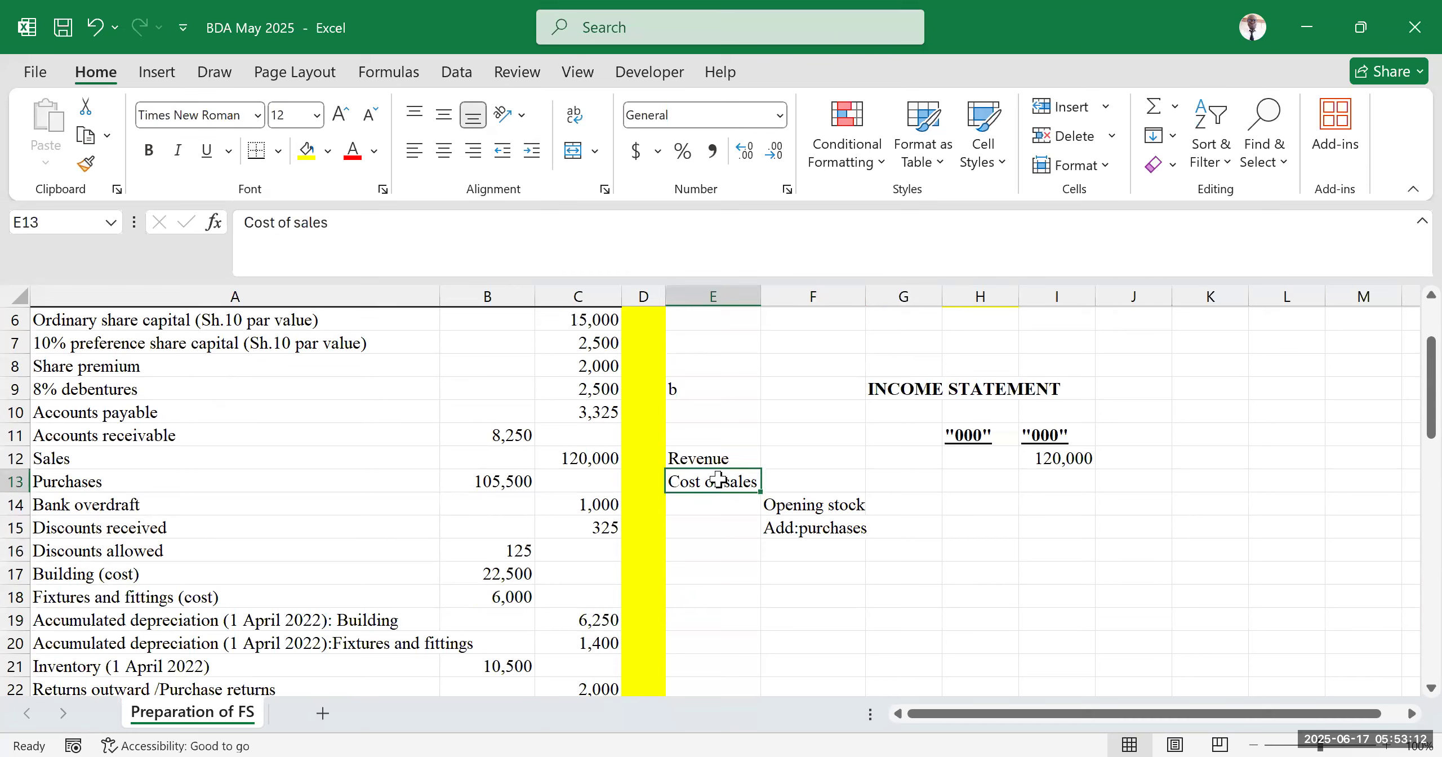
left_click(817, 548)
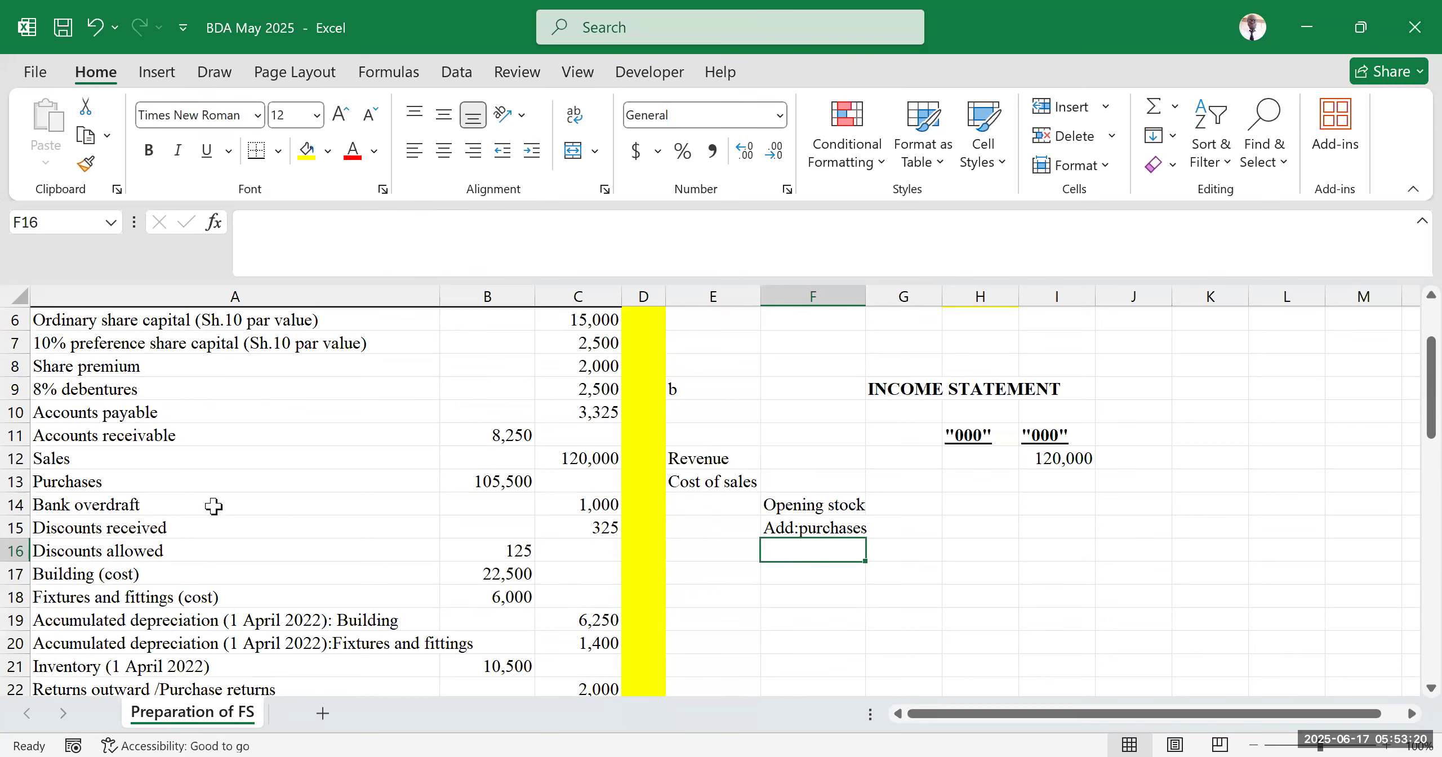
scroll(131, 586, "up", 2)
left_click(131, 592)
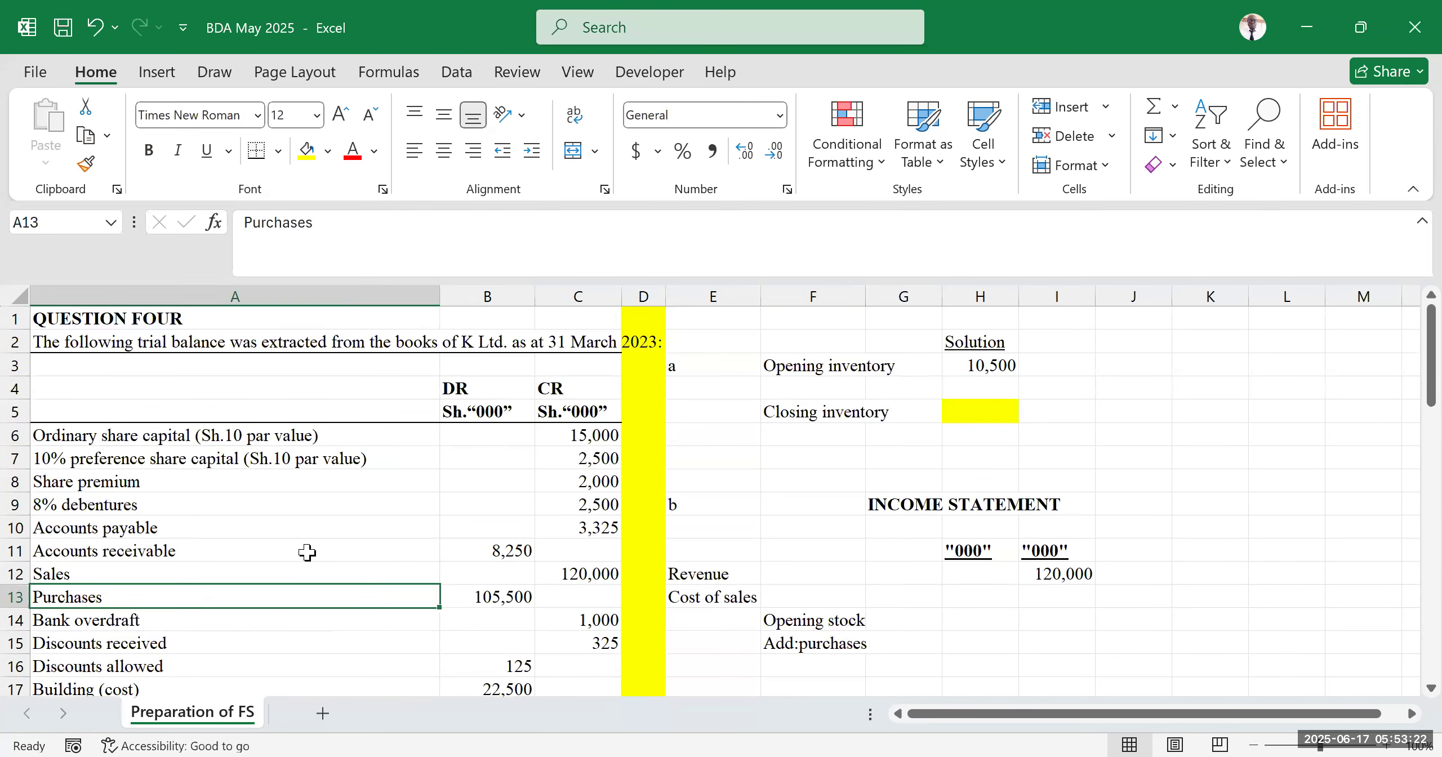
scroll(308, 553, "down", 3)
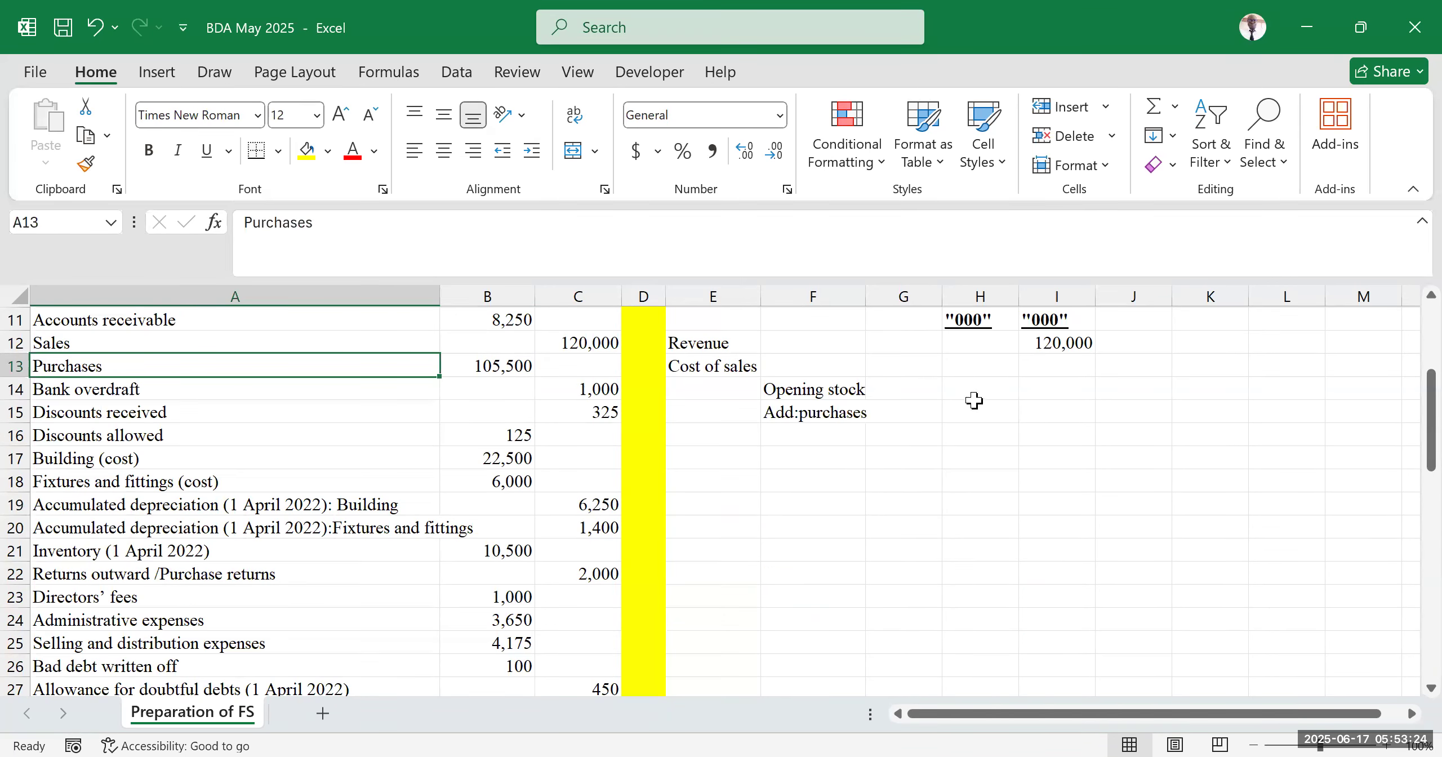
scroll(891, 417, "up", 2)
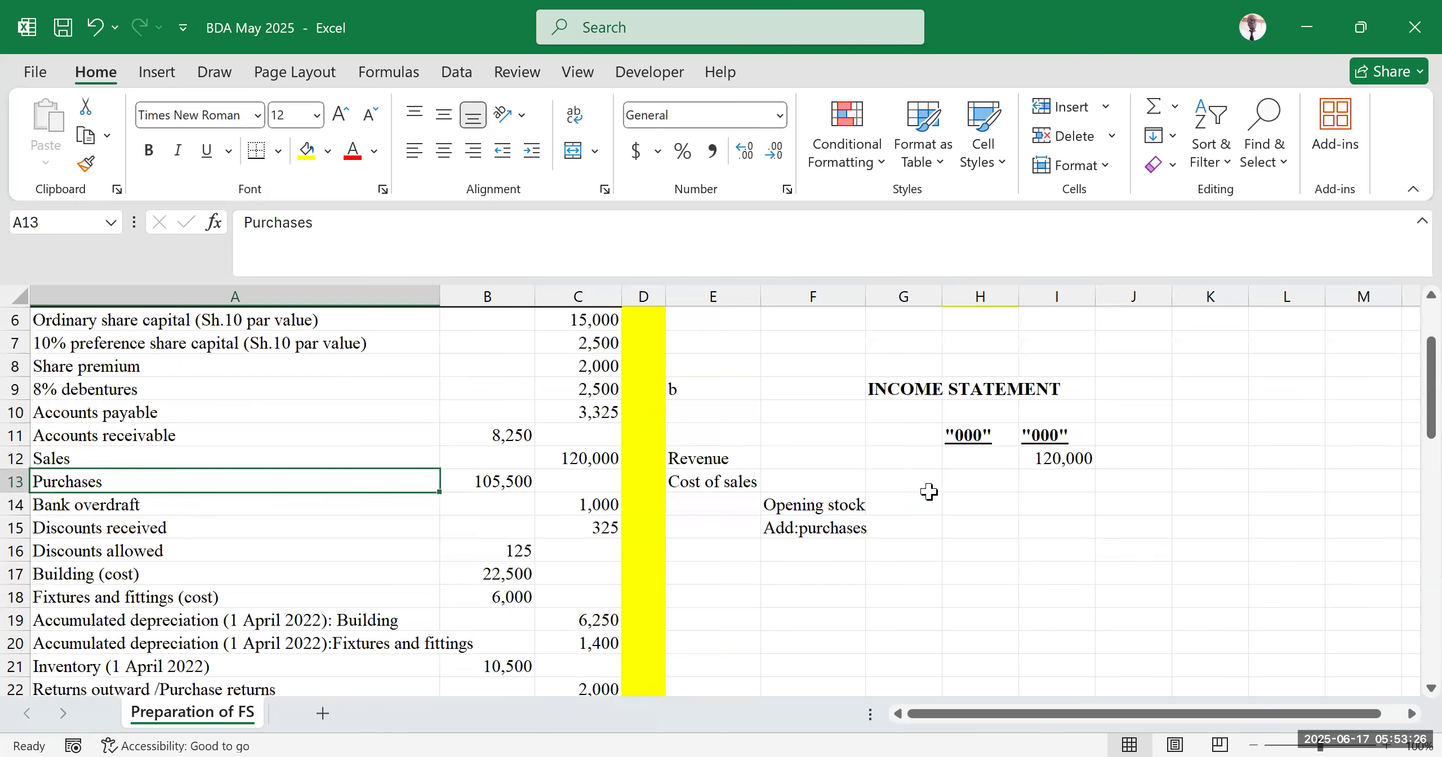
Link the opening stock amount in G14 to the opening inventory figure in B21 with a formula
left_click(923, 498)
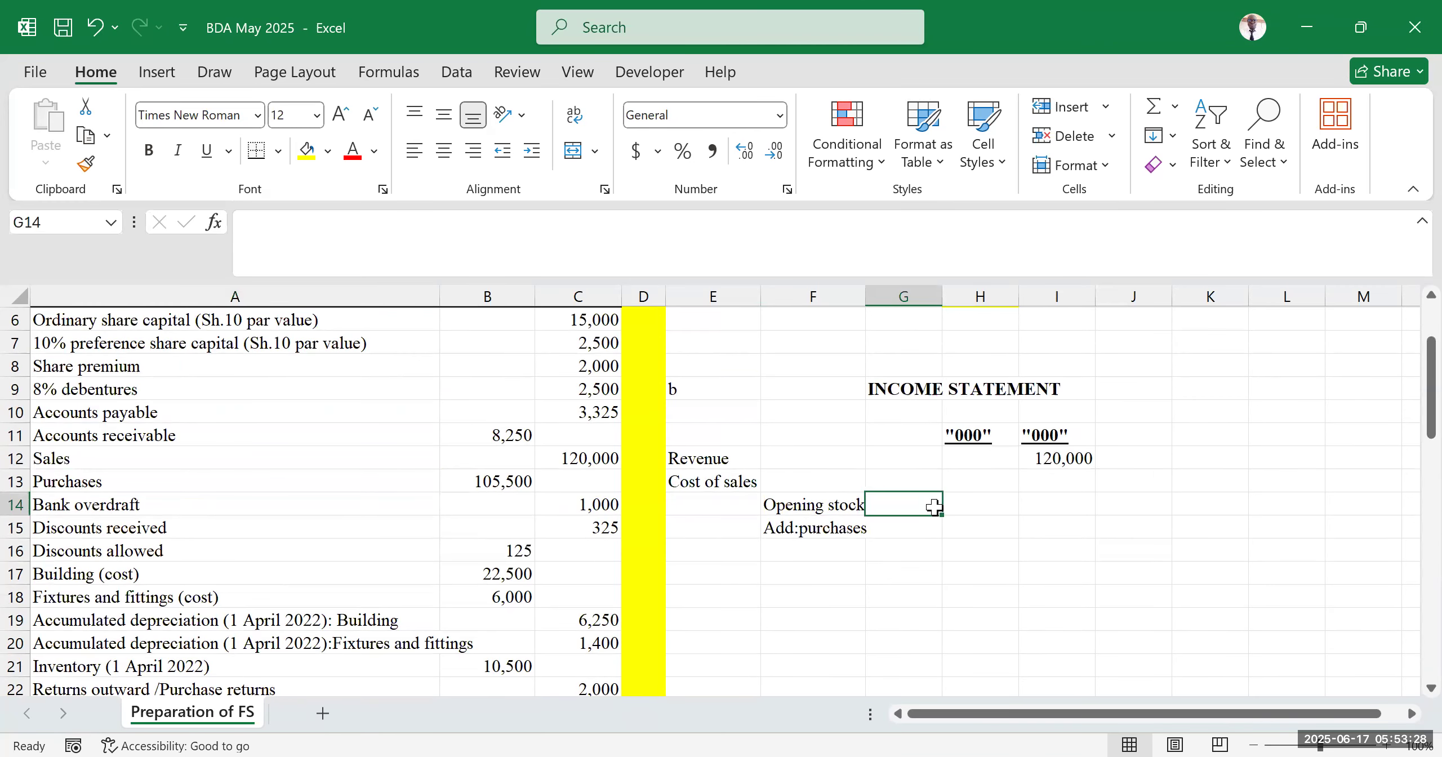
type("=")
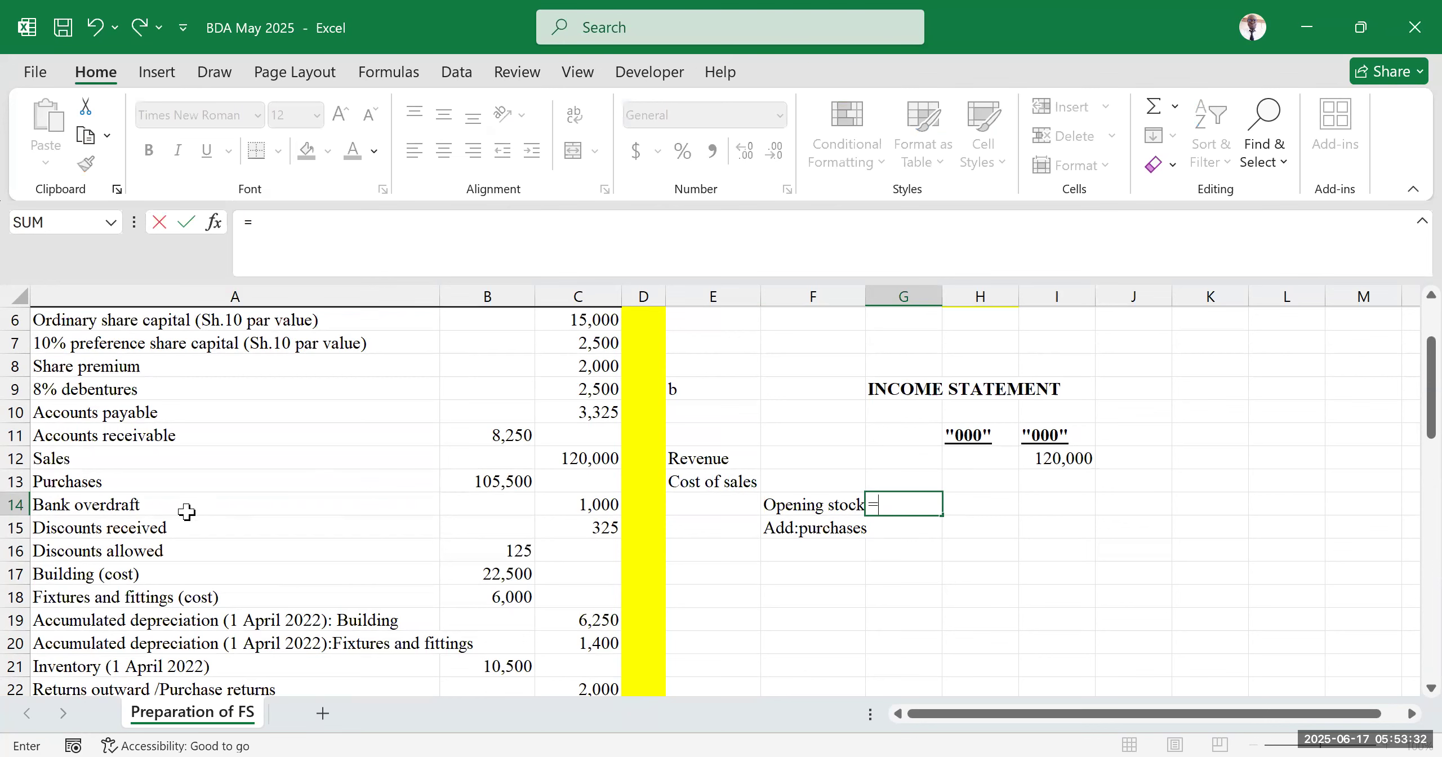
scroll(181, 552, "down", 2)
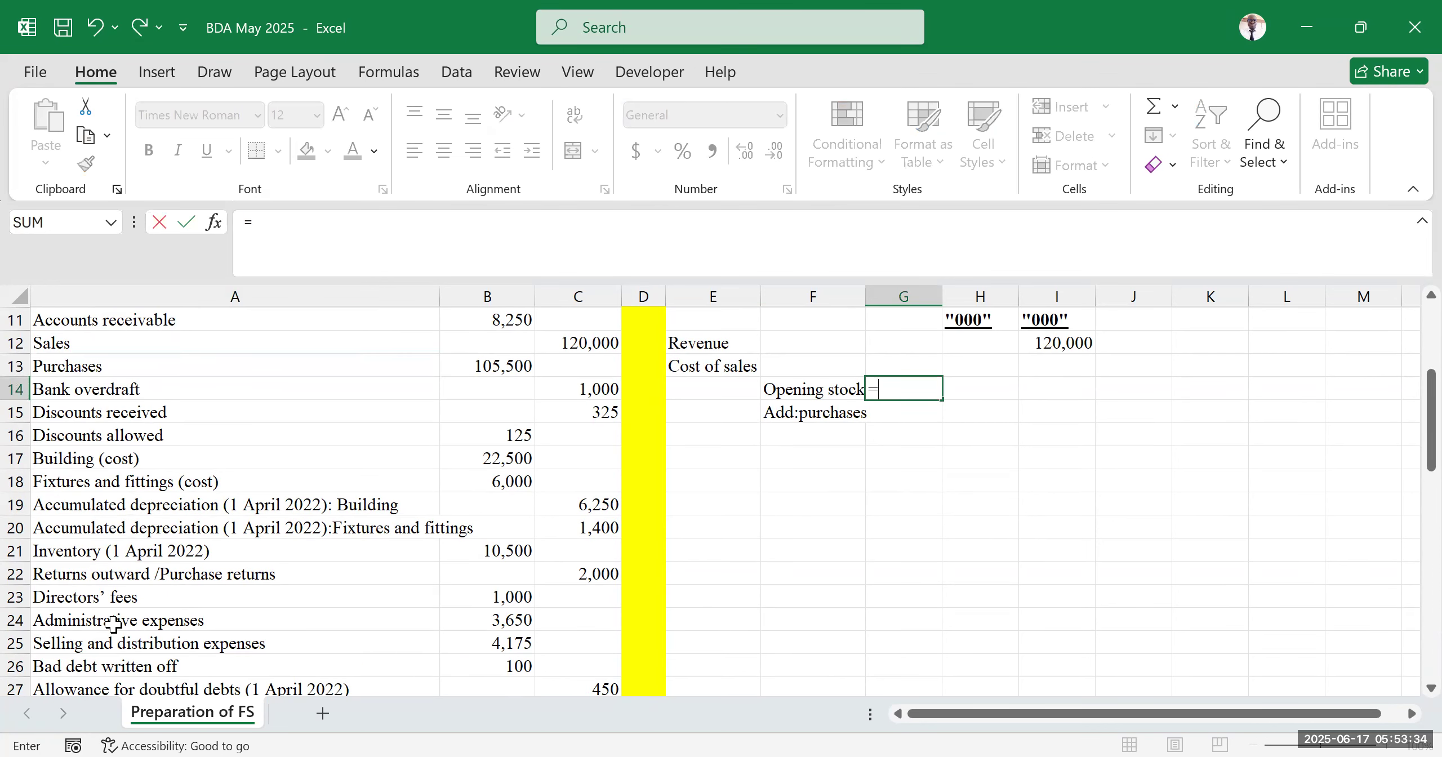
scroll(177, 582, "down", 1)
scroll(177, 582, "down", 1)
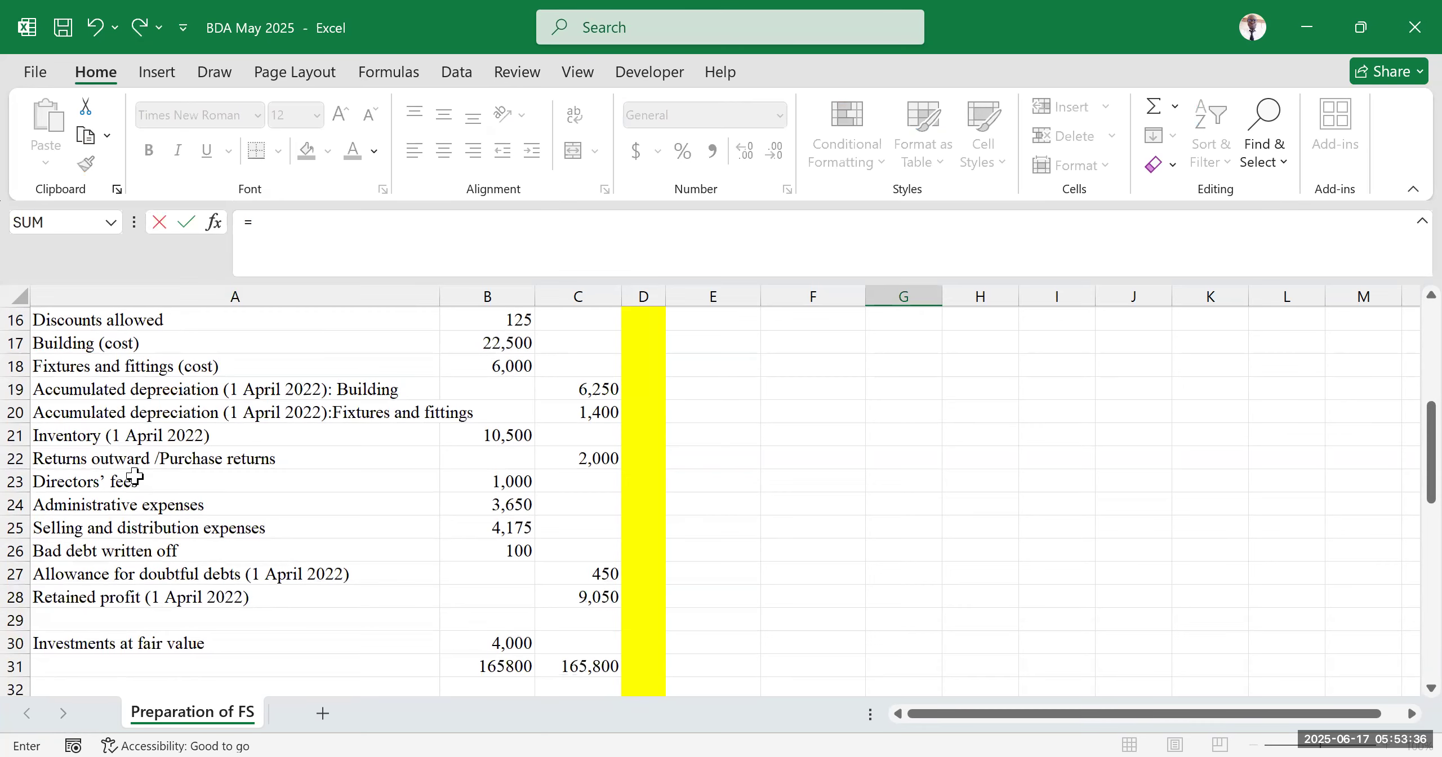
scroll(121, 507, "up", 2)
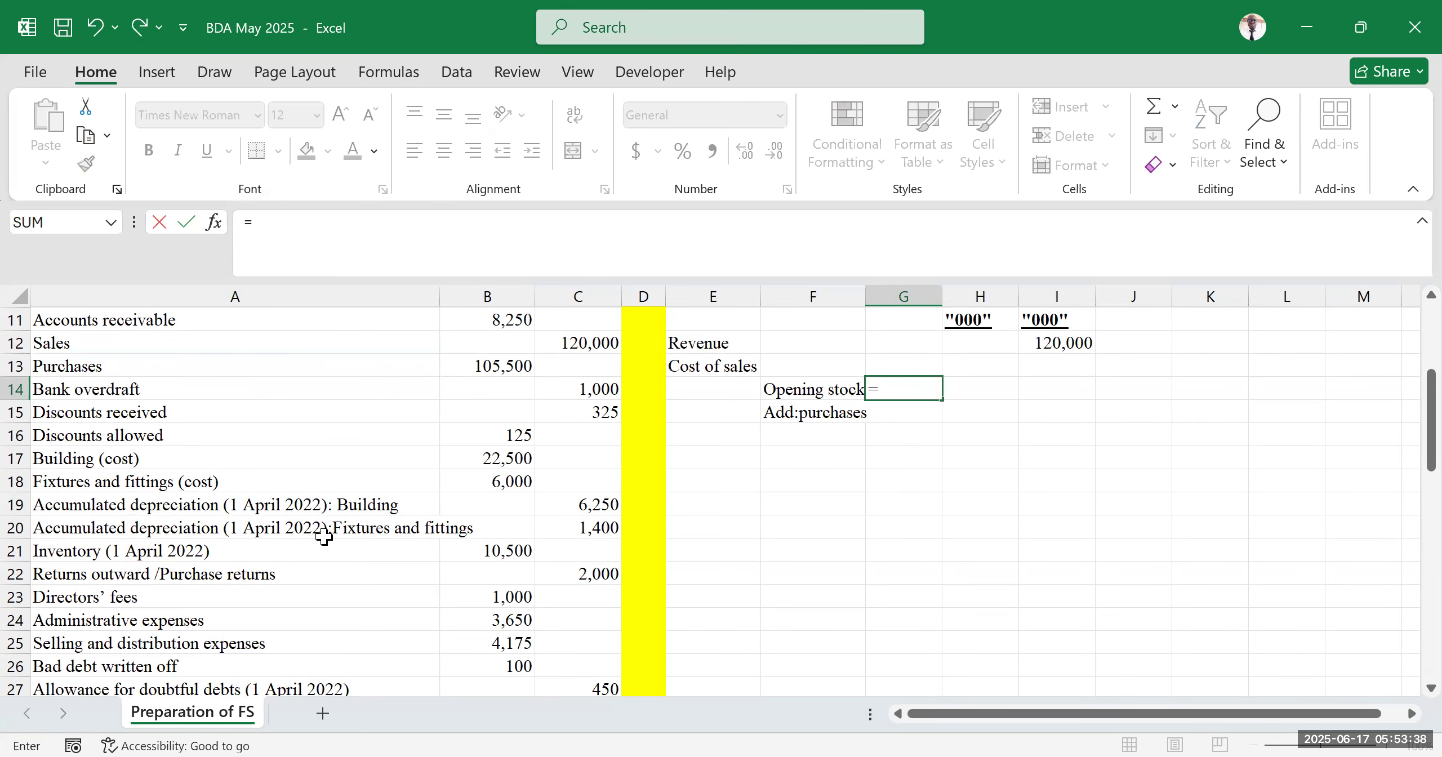
left_click(510, 550)
key("Return")
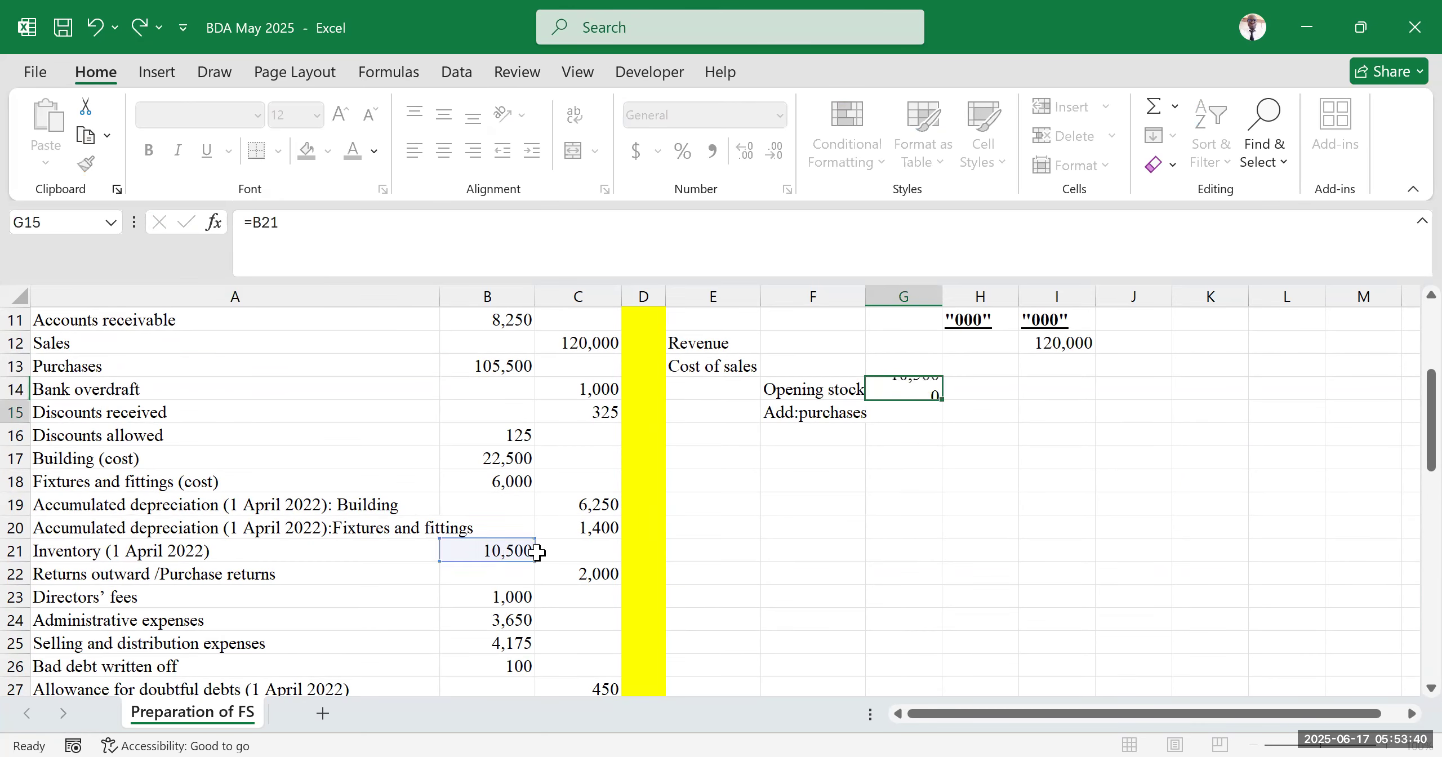
Link the purchases amount in G15 to the Purchases figure in B13 with a formula
type("=")
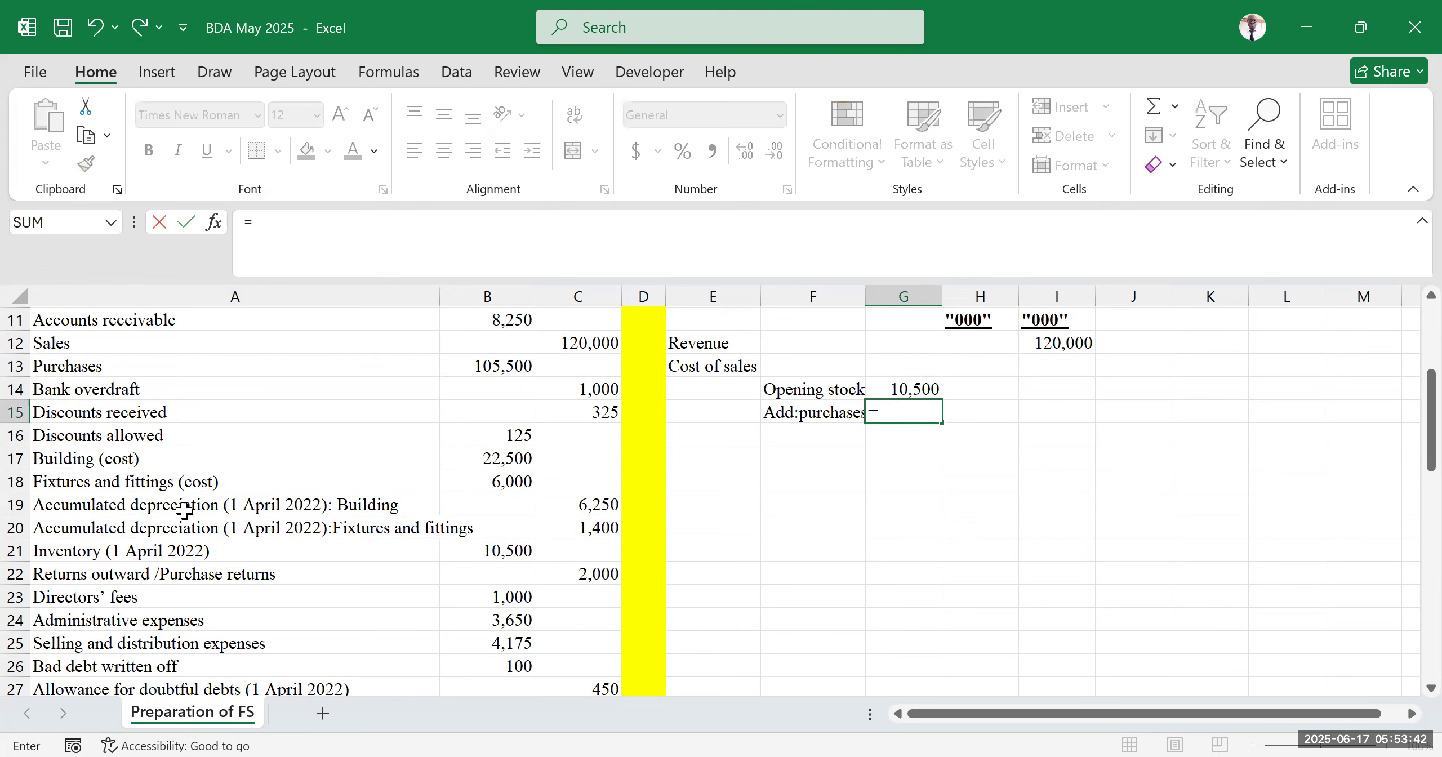
left_click(507, 366)
key("Return")
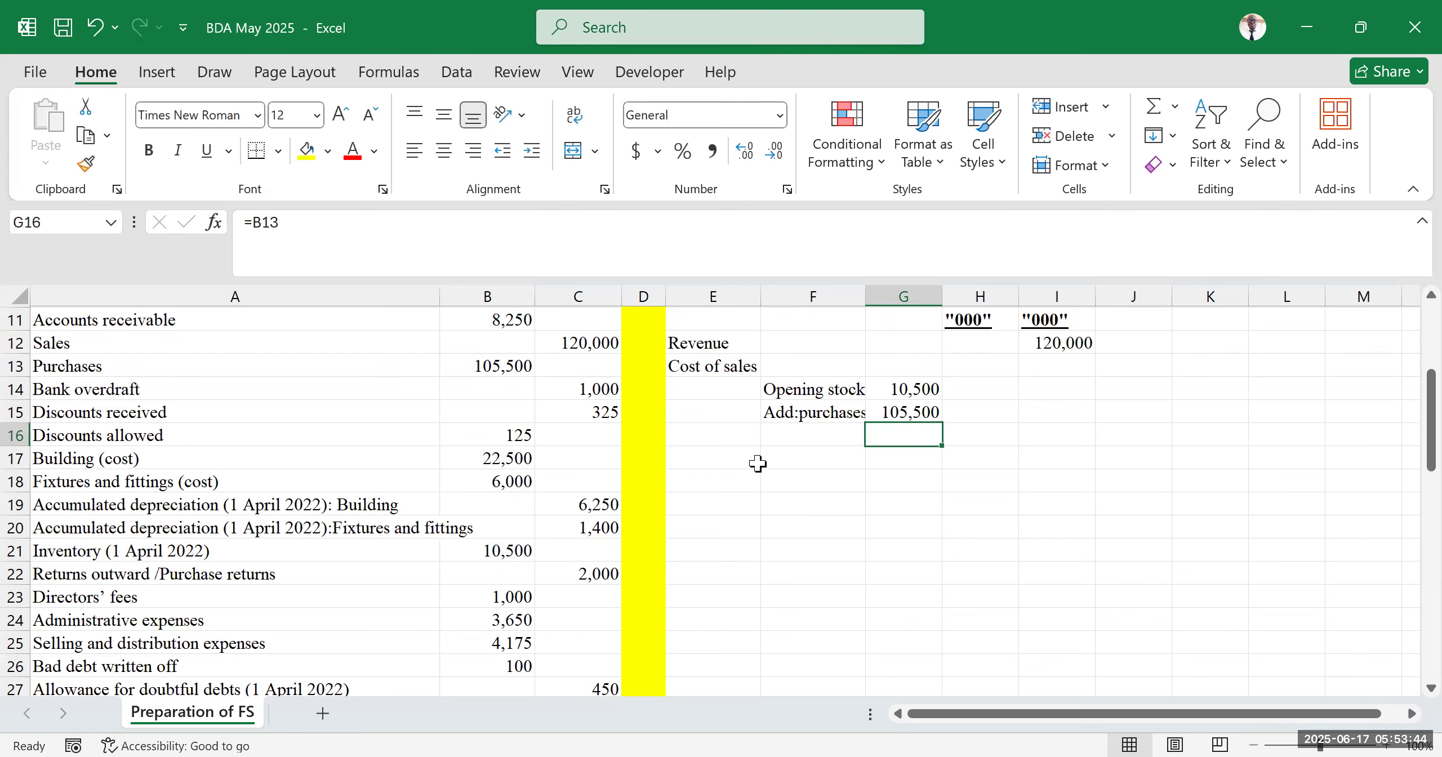
Review the trial balance and the additional information below it
left_click(1076, 502)
left_click(1162, 420)
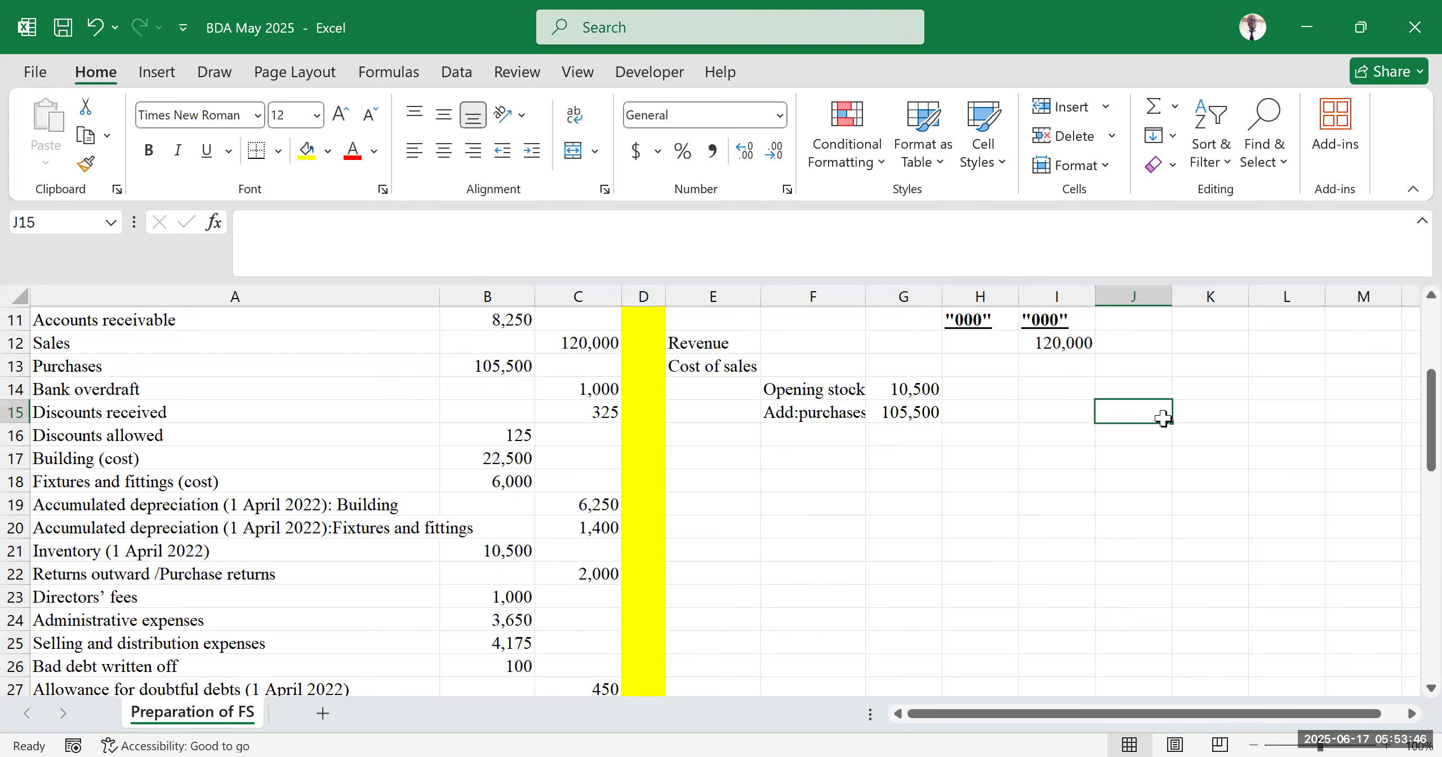
scroll(158, 450, "up", 2)
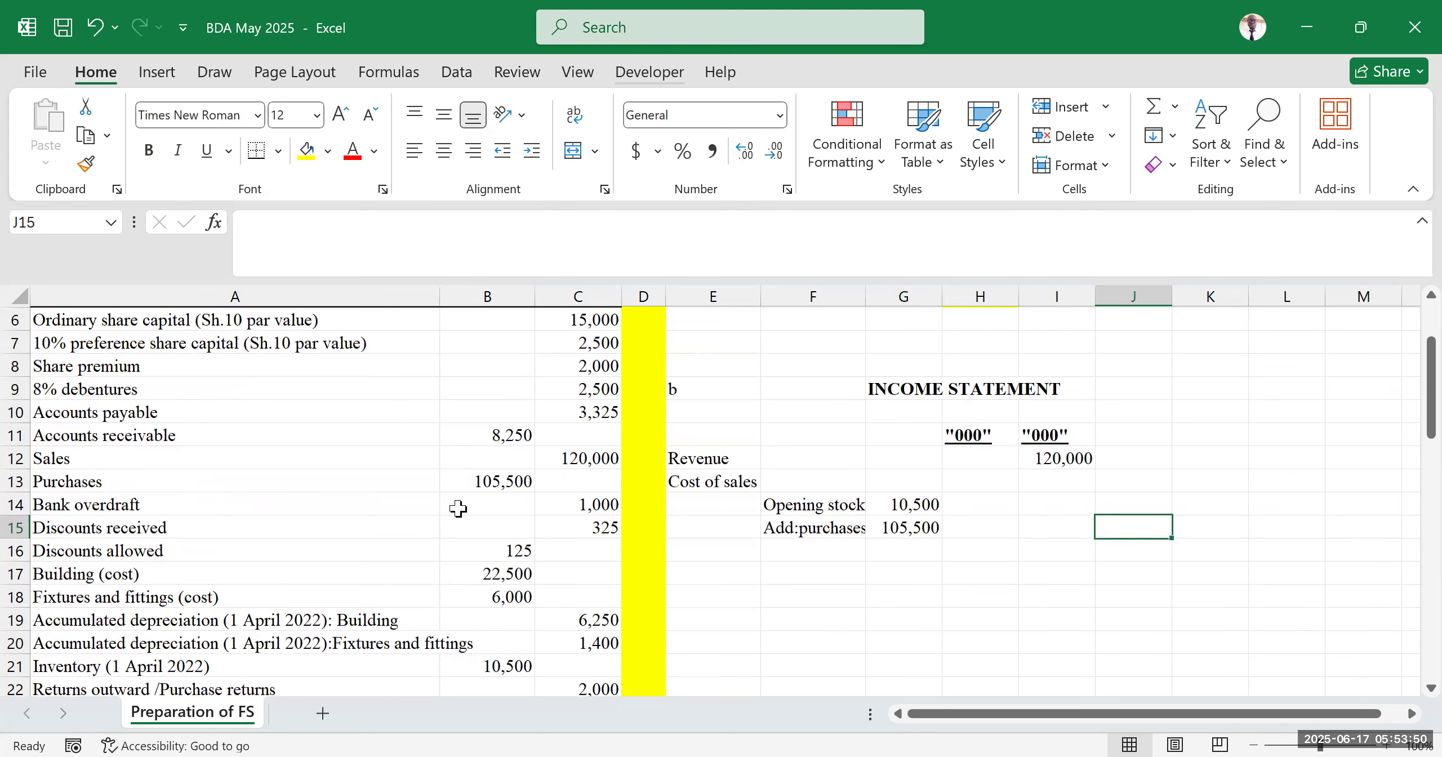
scroll(185, 470, "up", 2)
scroll(100, 469, "down", 3)
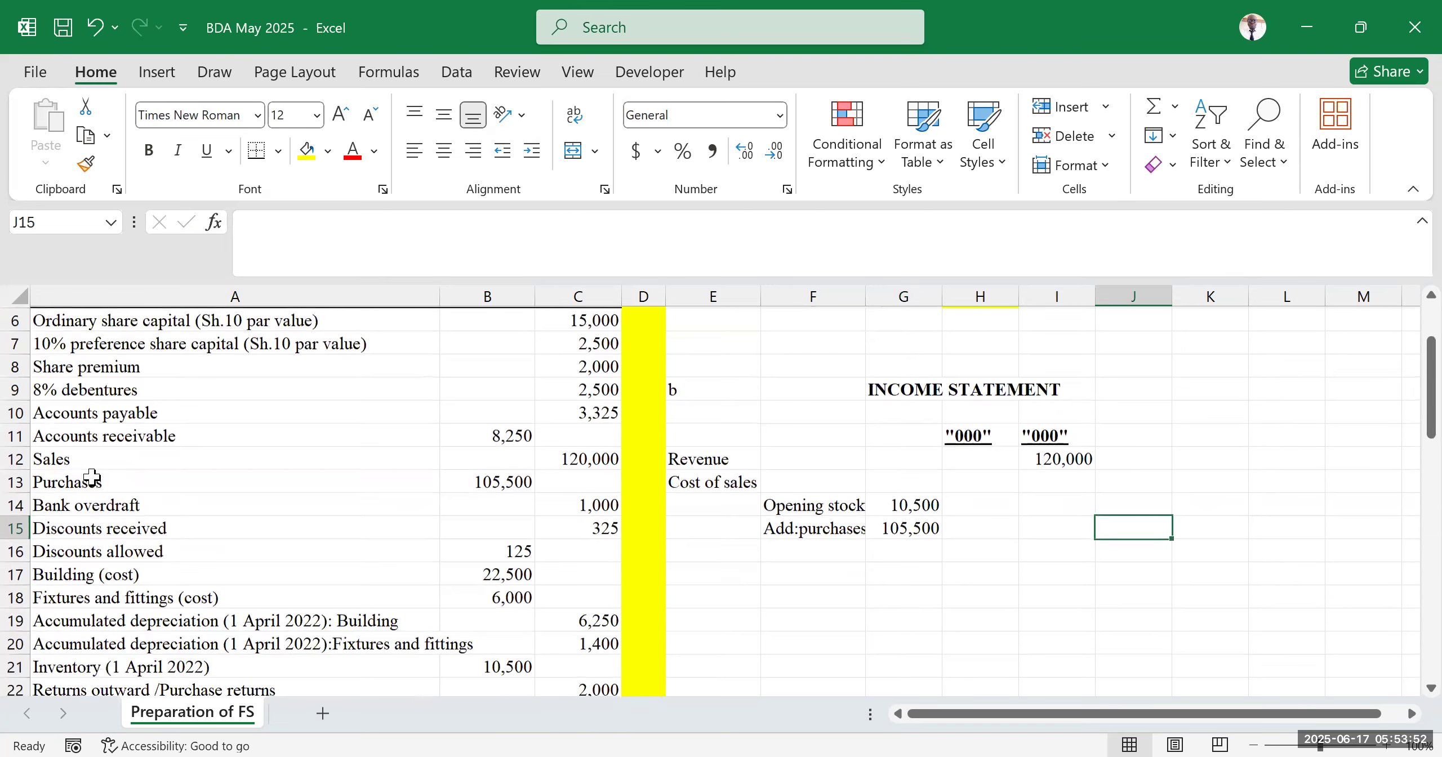
scroll(84, 474, "down", 2)
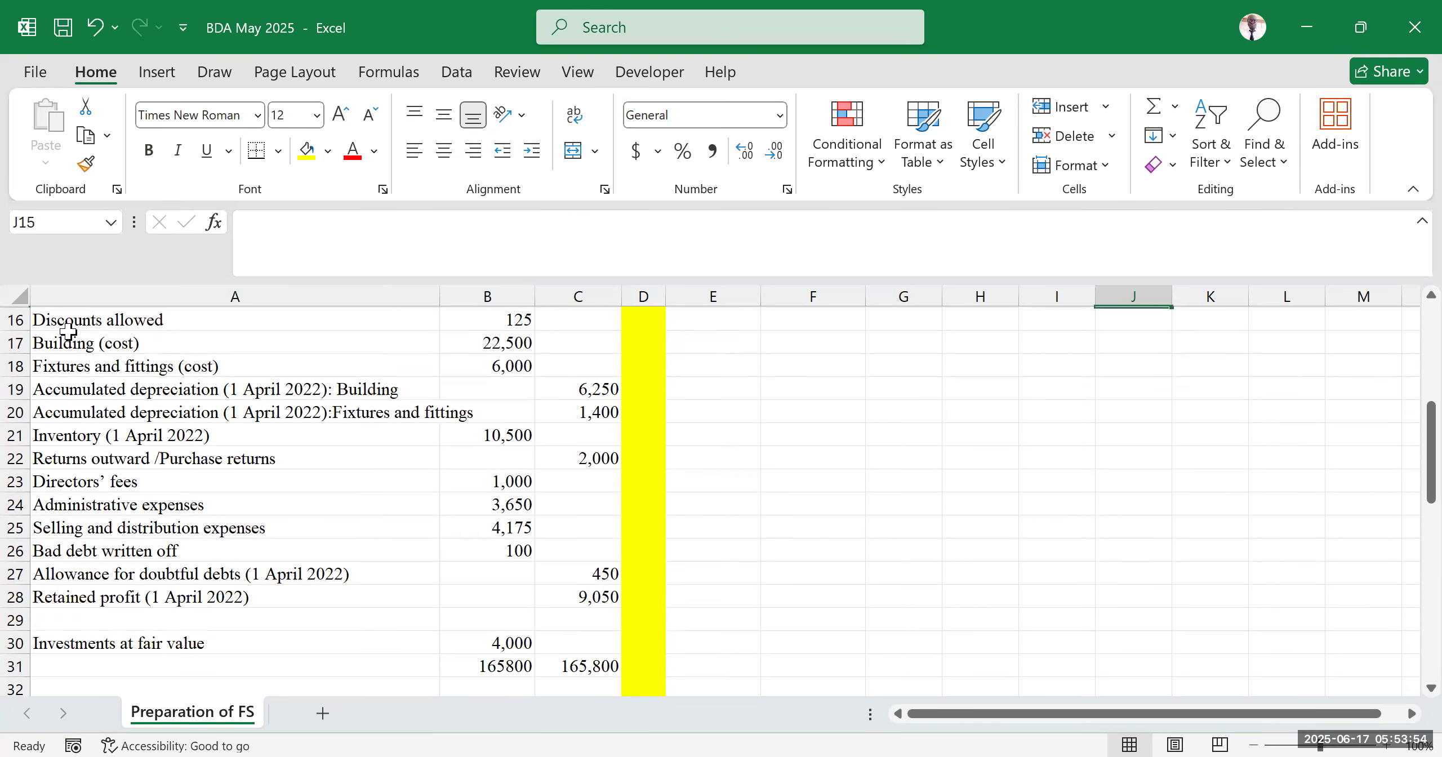
scroll(101, 543, "down", 5)
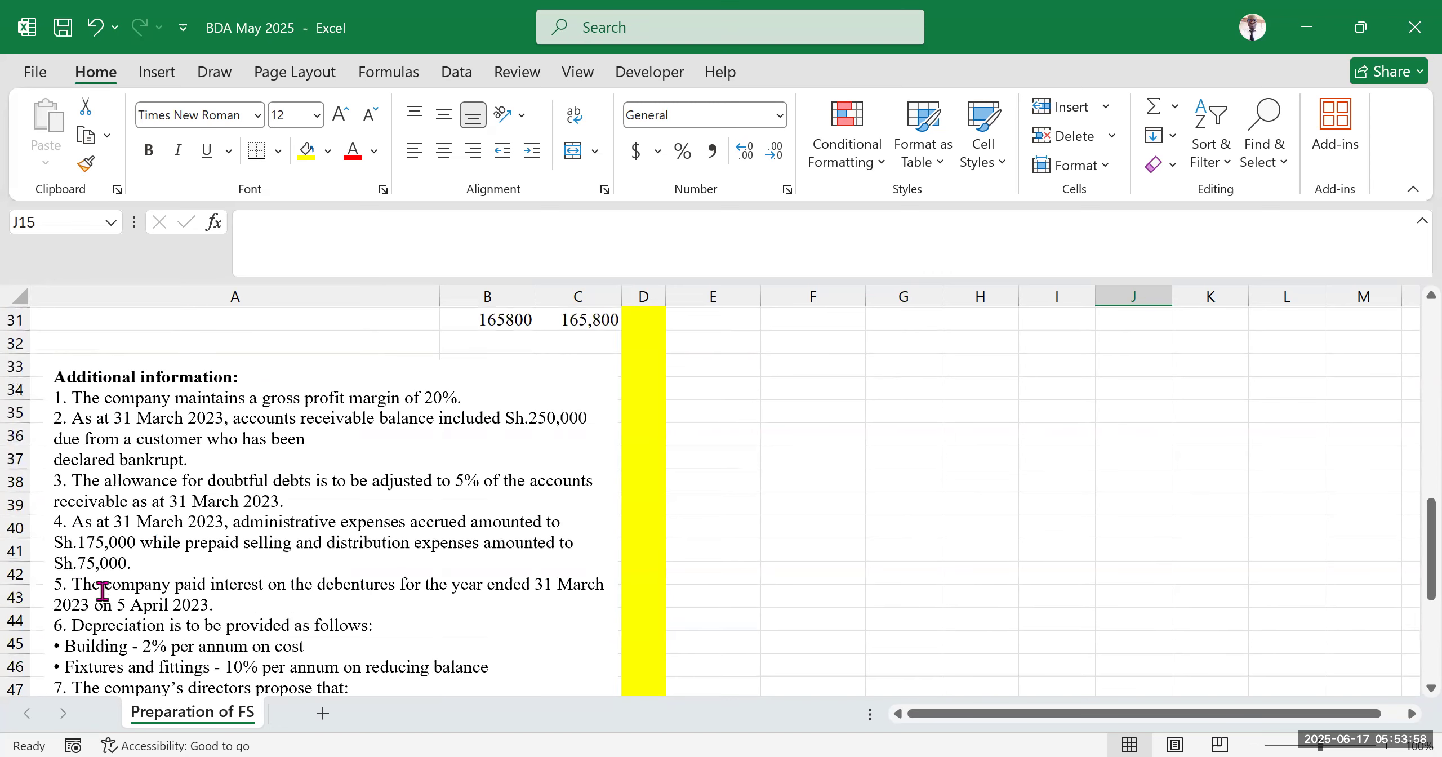
scroll(244, 529, "up", 7)
Enter the label "Add: Carriage inwards" in F16 and widen column F to fit it
left_click(815, 433)
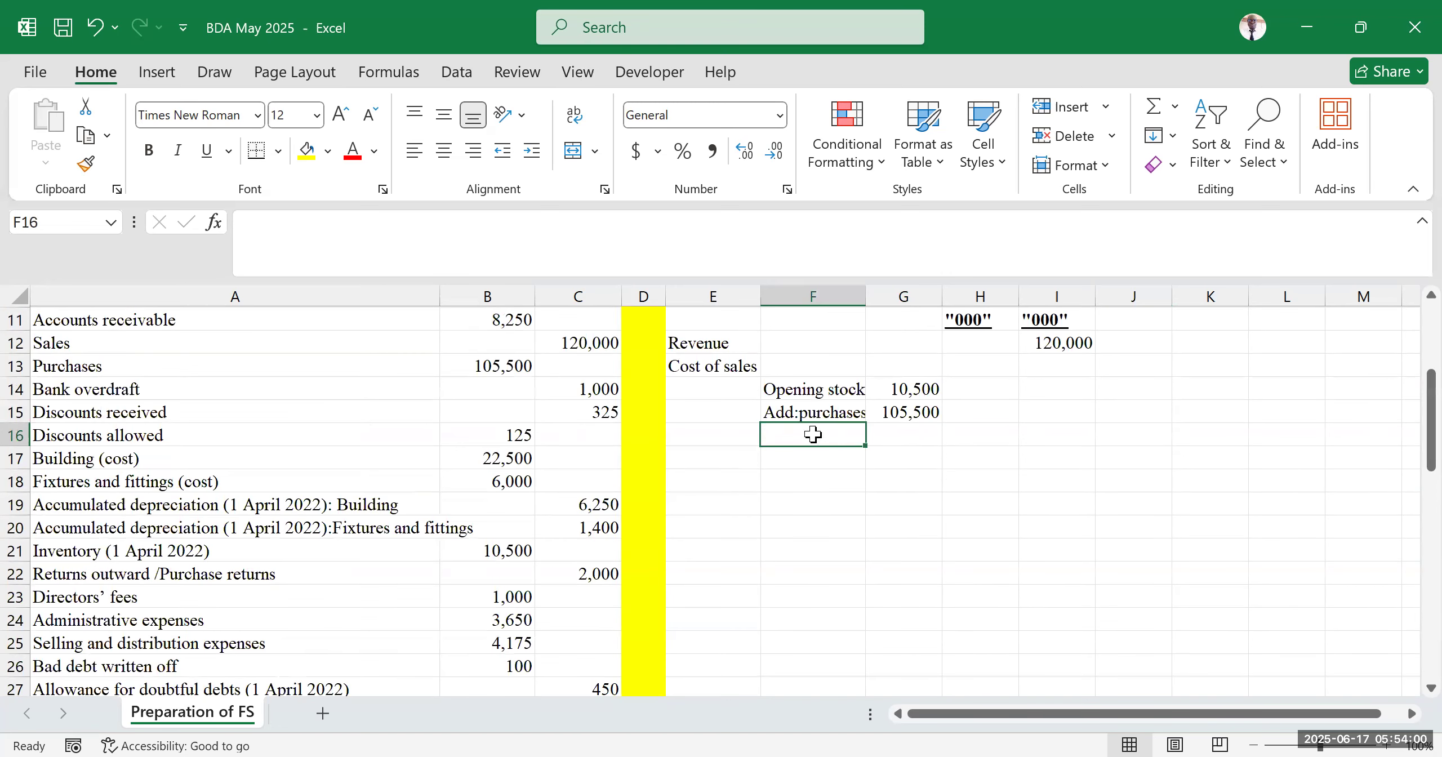
left_click_drag(866, 296, 880, 297)
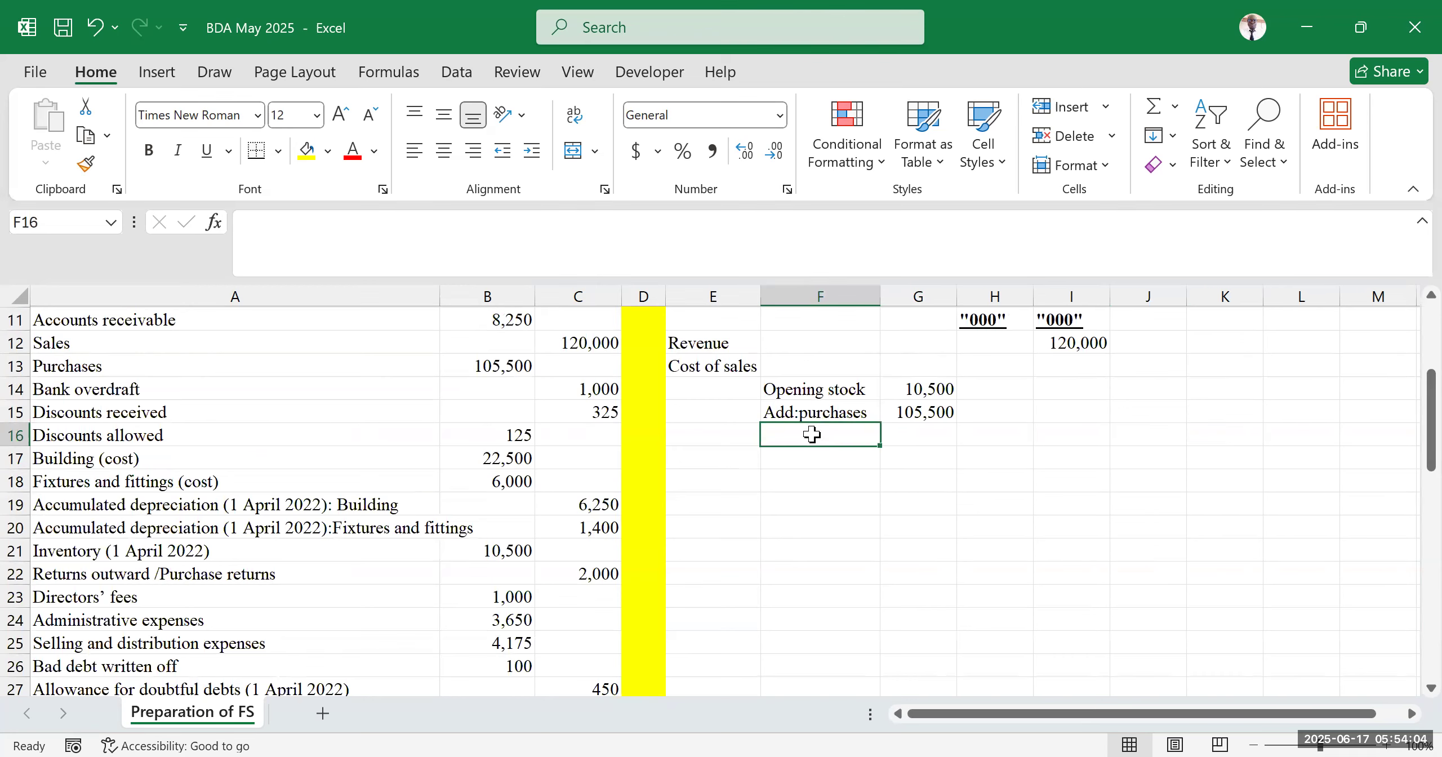
type("Add: Carriage inwards")
left_click(1143, 526)
left_click_drag(881, 296, 935, 366)
Enter 0 as the carriage inwards amount in G16
left_click(1021, 478)
left_click(979, 436)
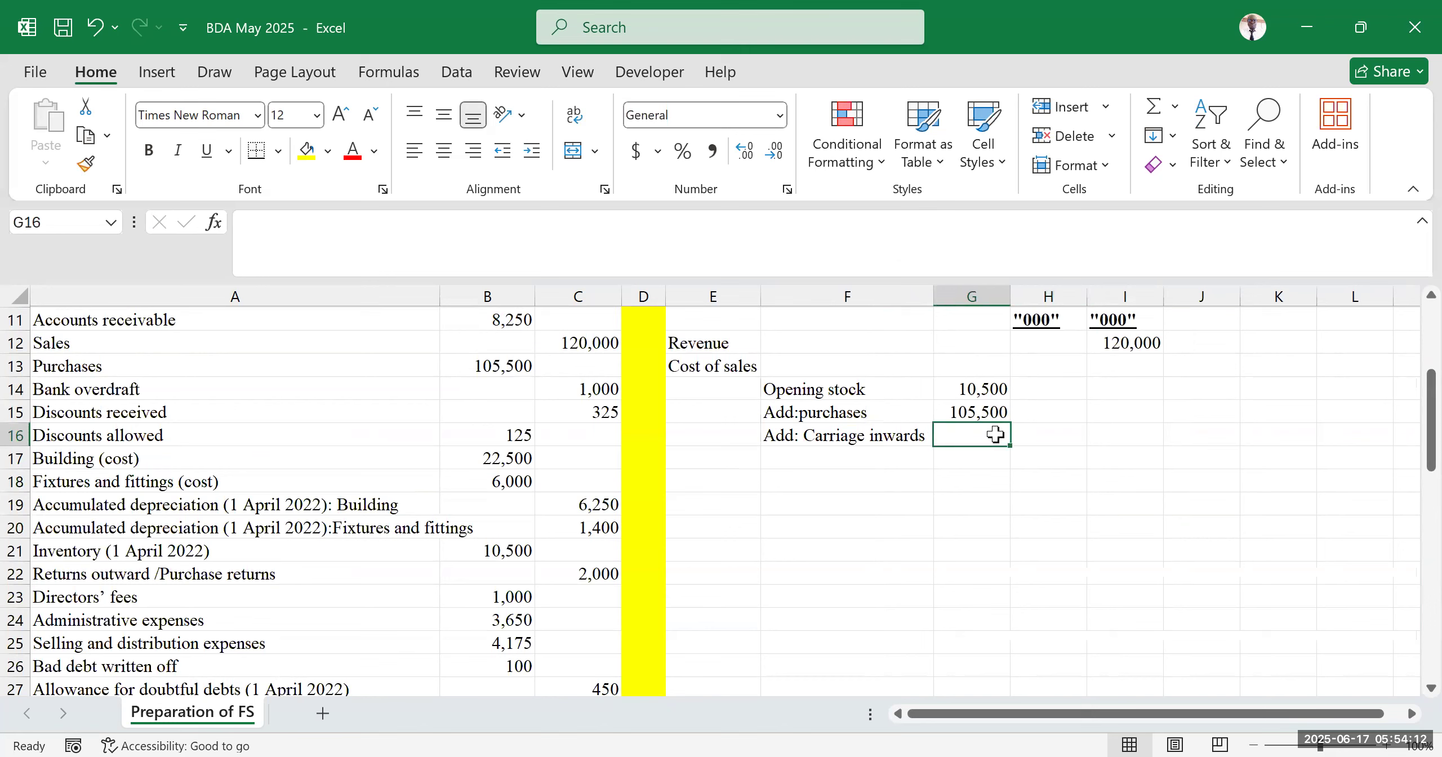
type("0")
left_click(1177, 467)
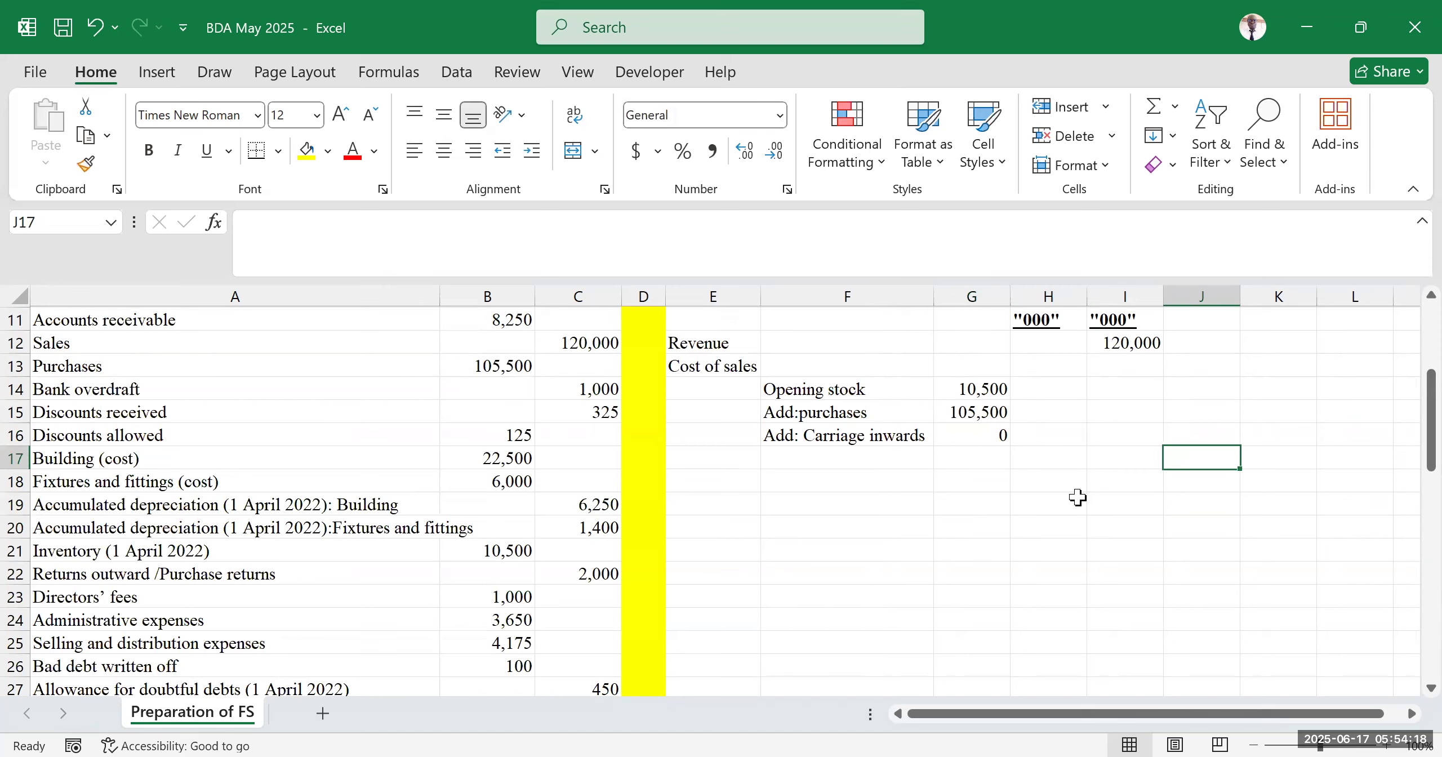
Enter the label "Less:Return outwards" in F17
left_click(800, 461)
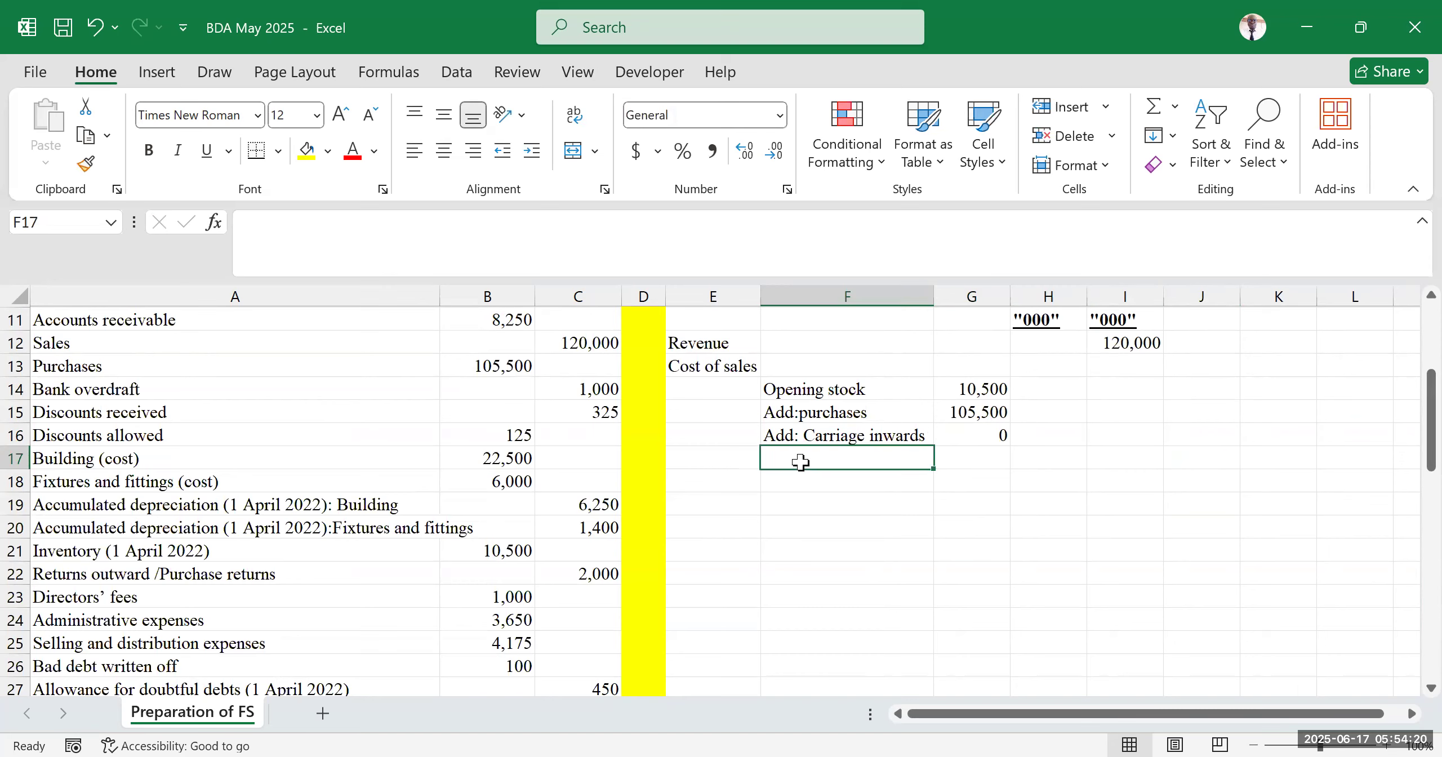
type("Less:Return outwards")
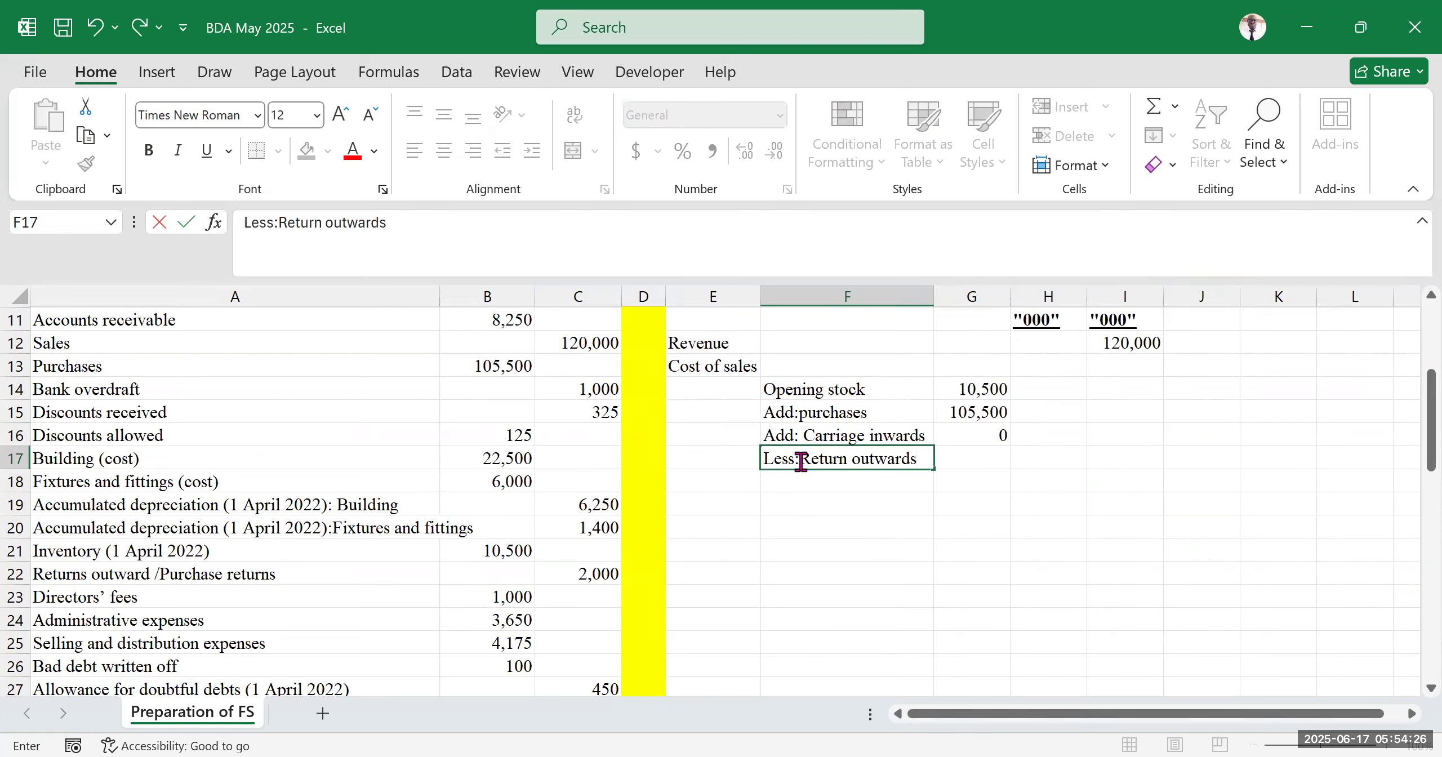
left_click(828, 524)
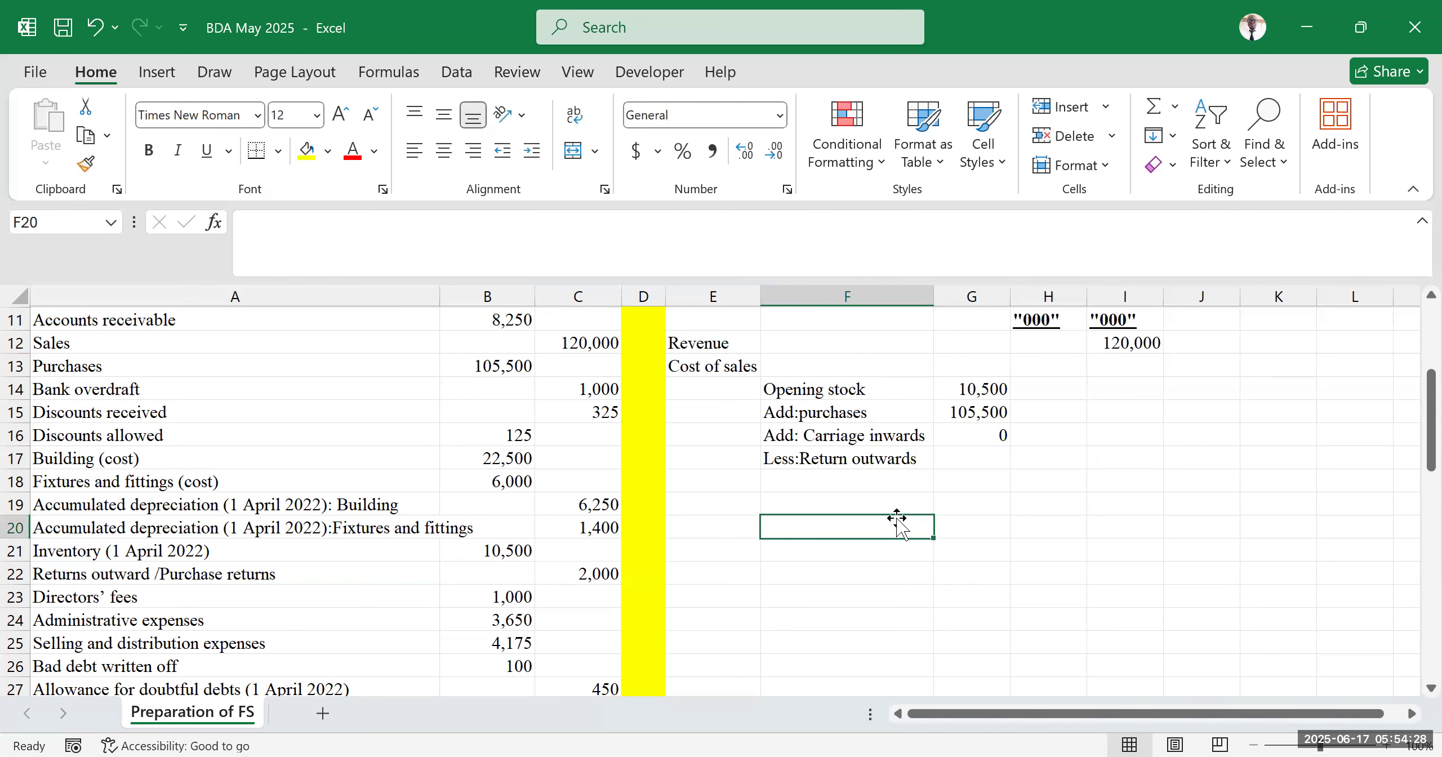
Enter a formula in G17 that takes the negative of the returns outward figure in C22
left_click(983, 455)
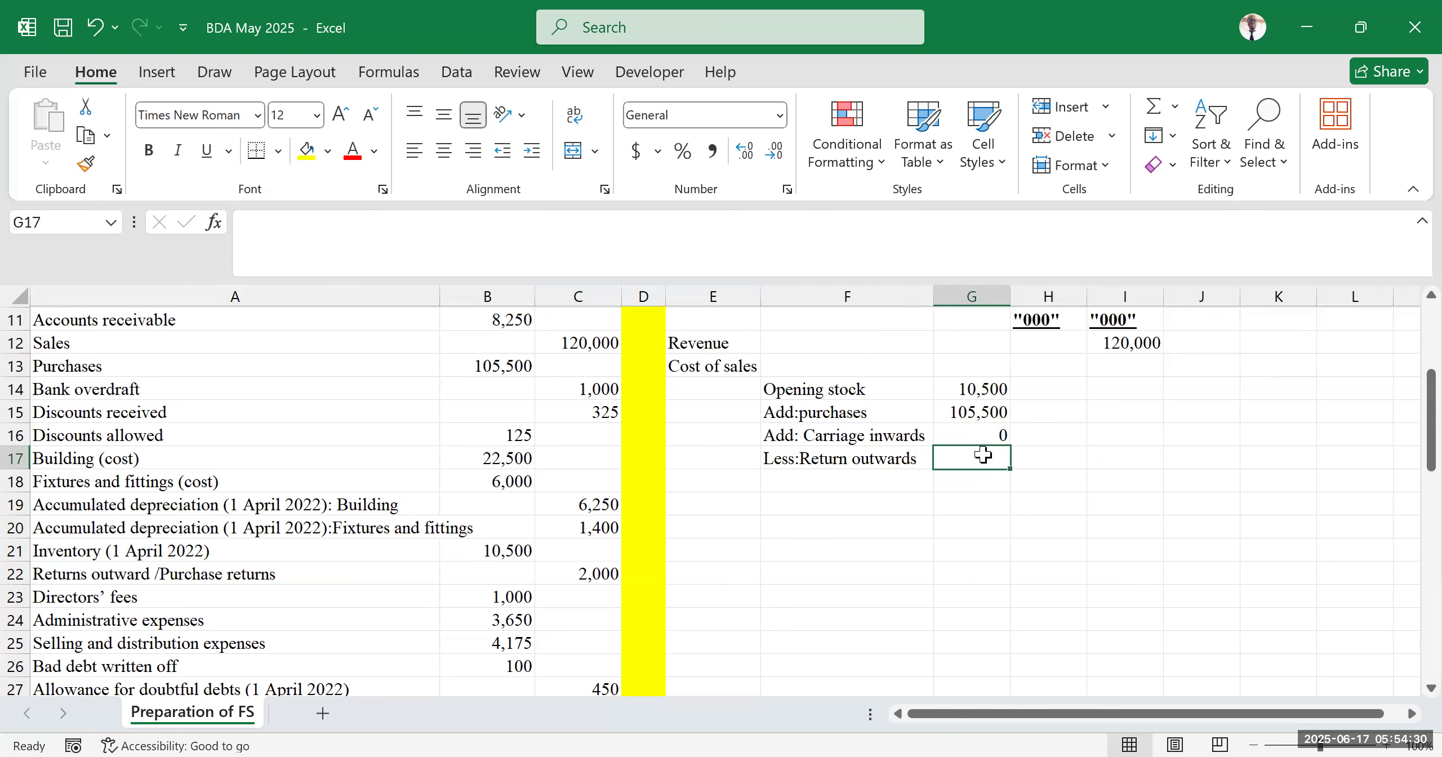
type("=-")
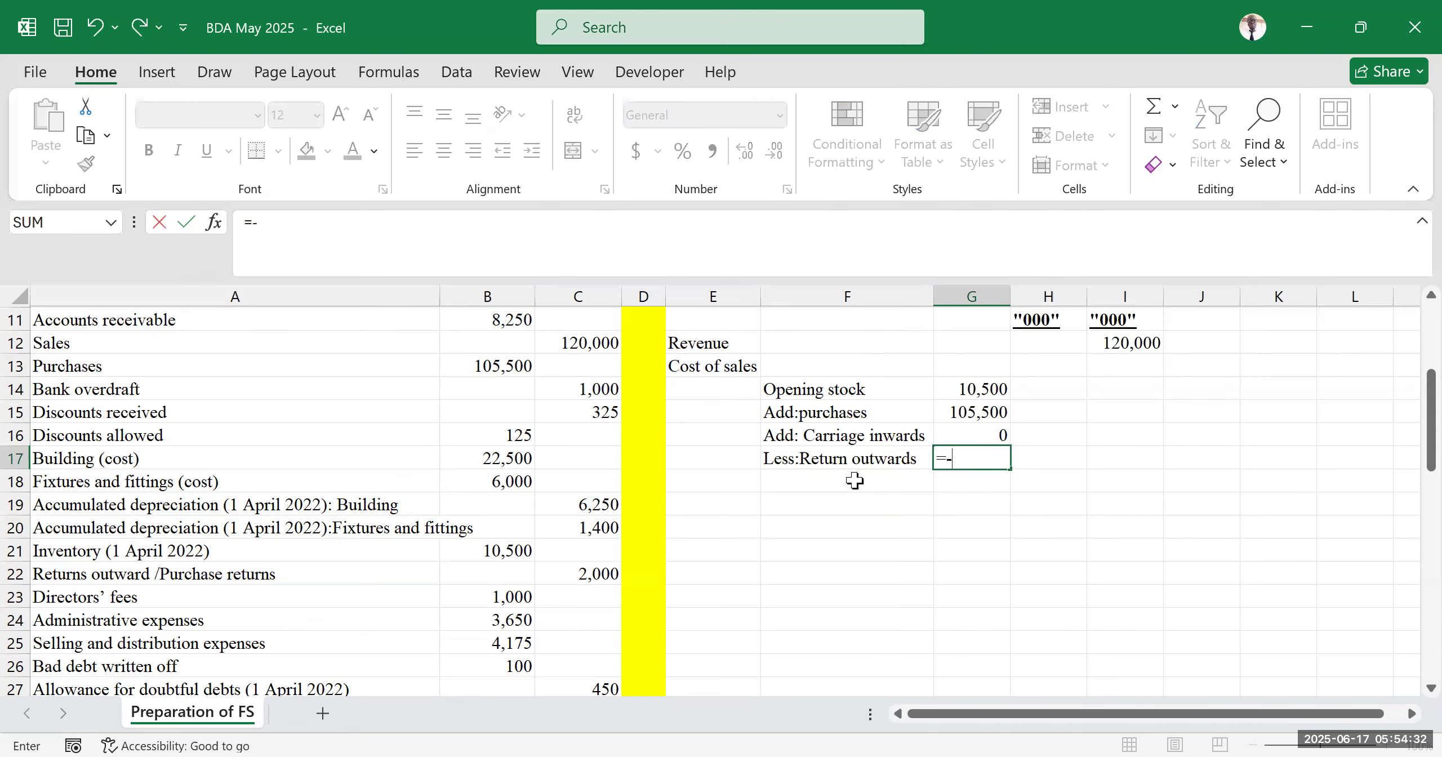
scroll(258, 597, "down", 2)
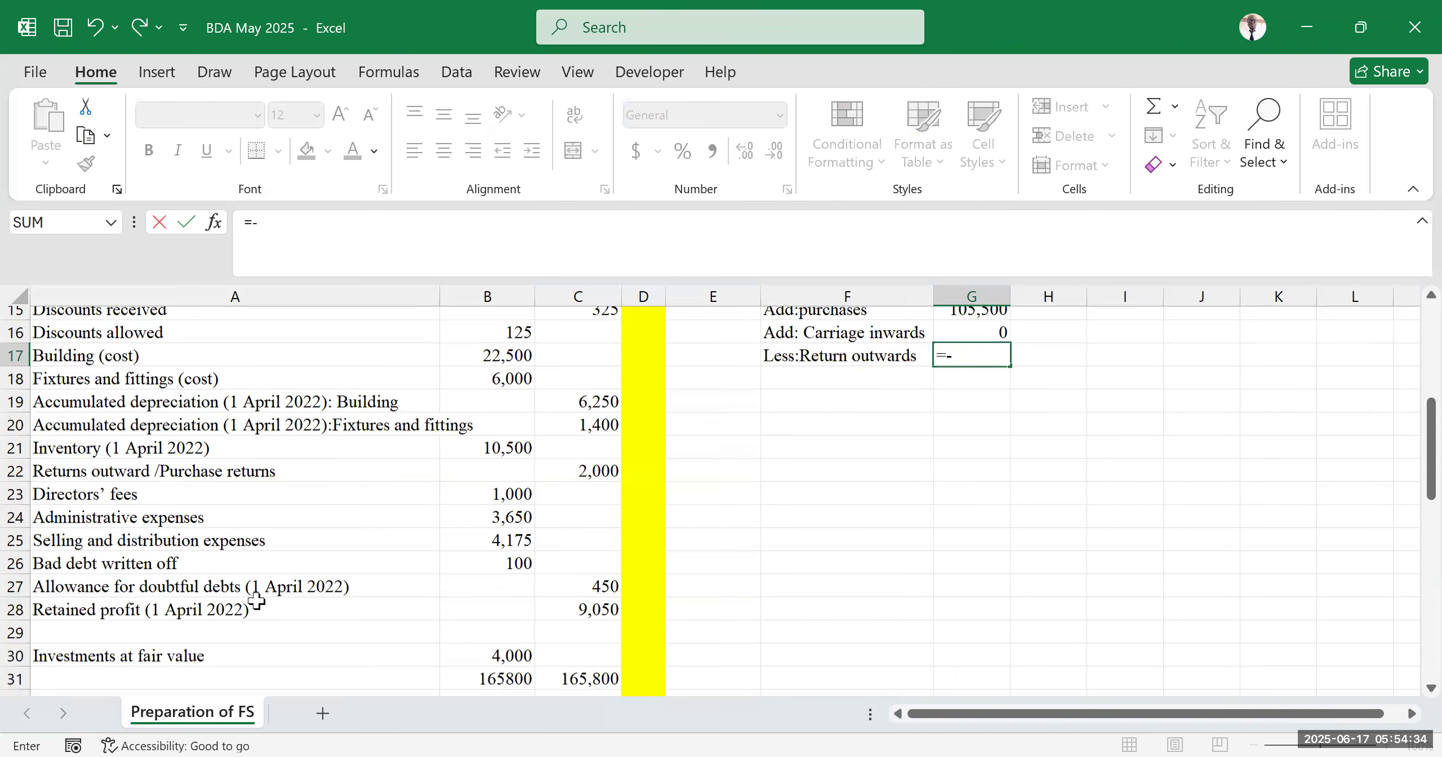
scroll(248, 586, "up", 3)
scroll(191, 627, "down", 1)
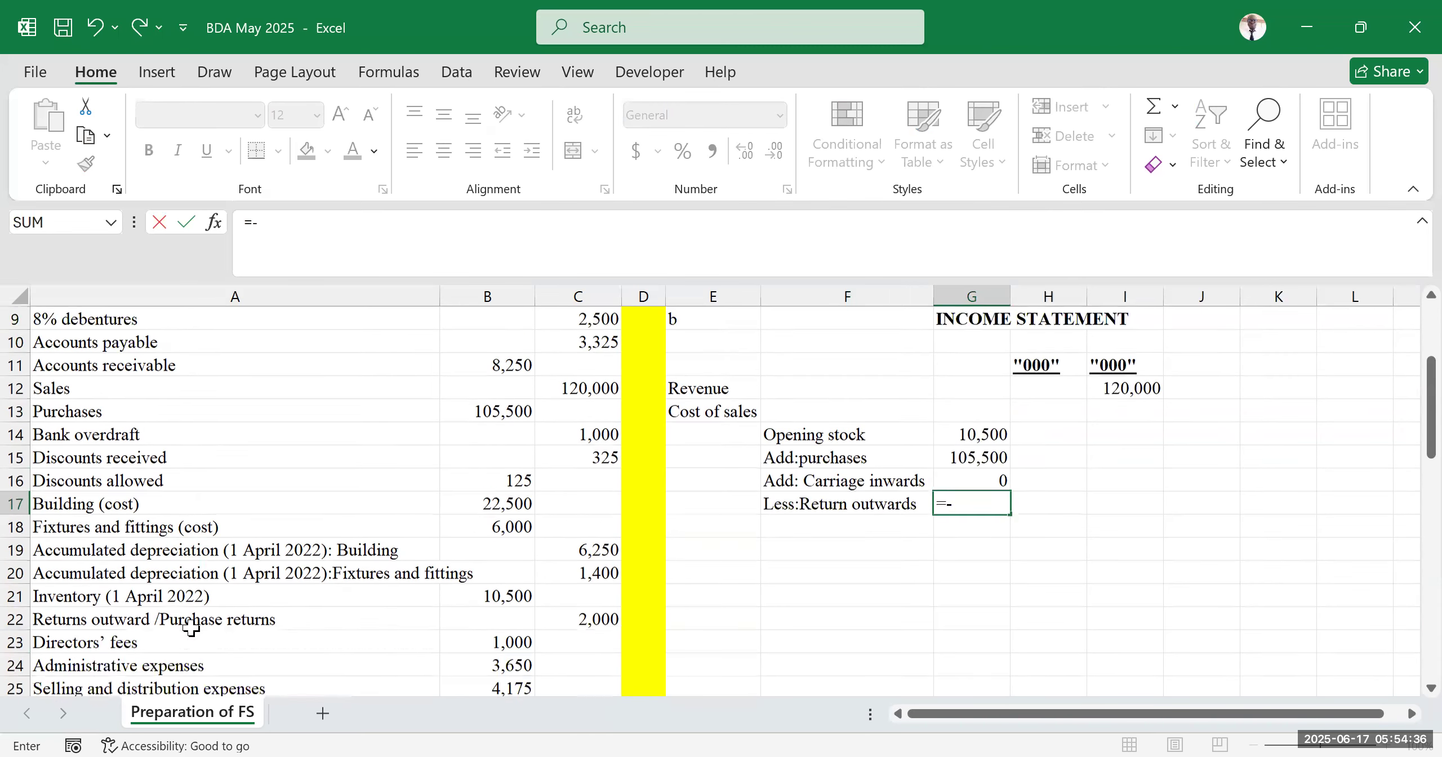
scroll(191, 627, "down", 1)
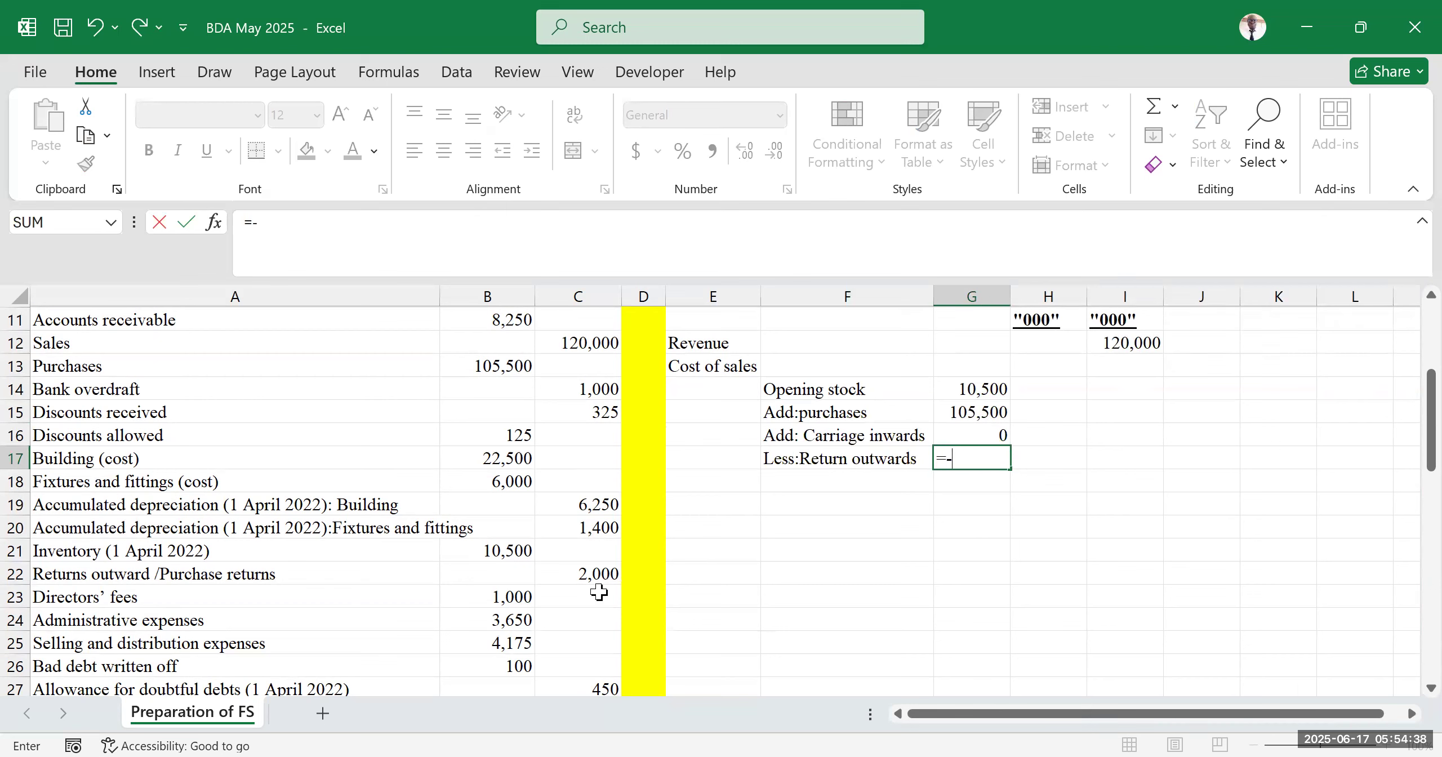
left_click(595, 573)
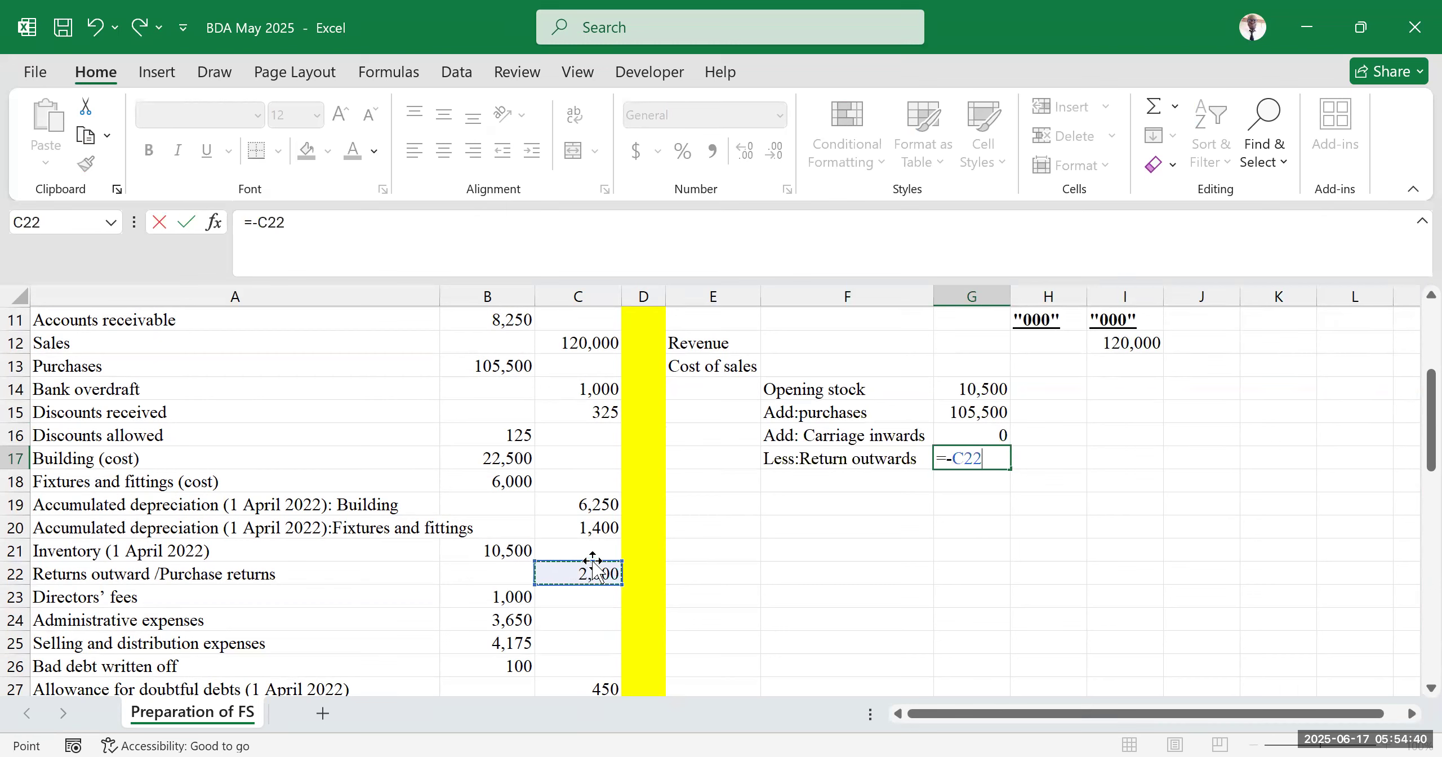
key("Return")
left_click(1158, 503)
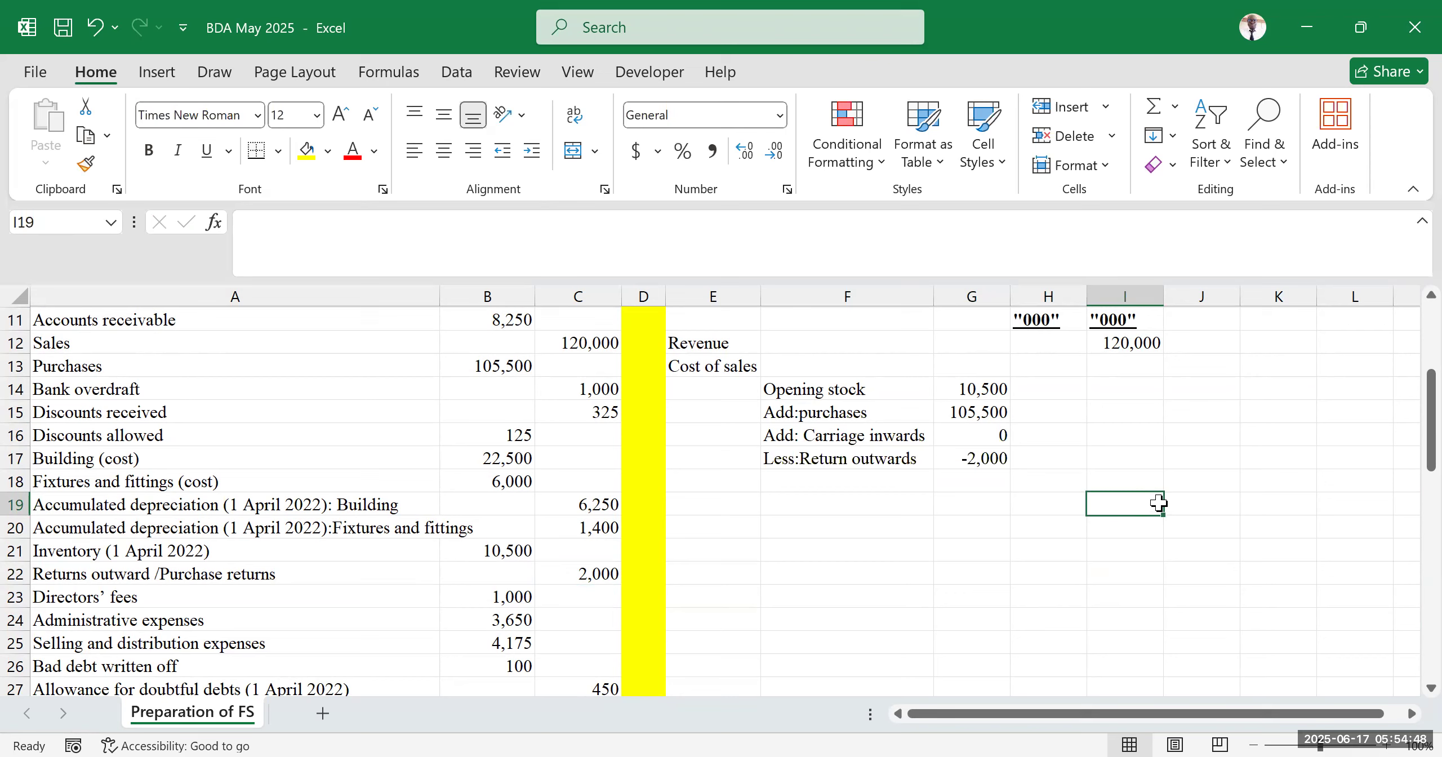
Enter the label "COGAS" in F18
left_click(787, 479)
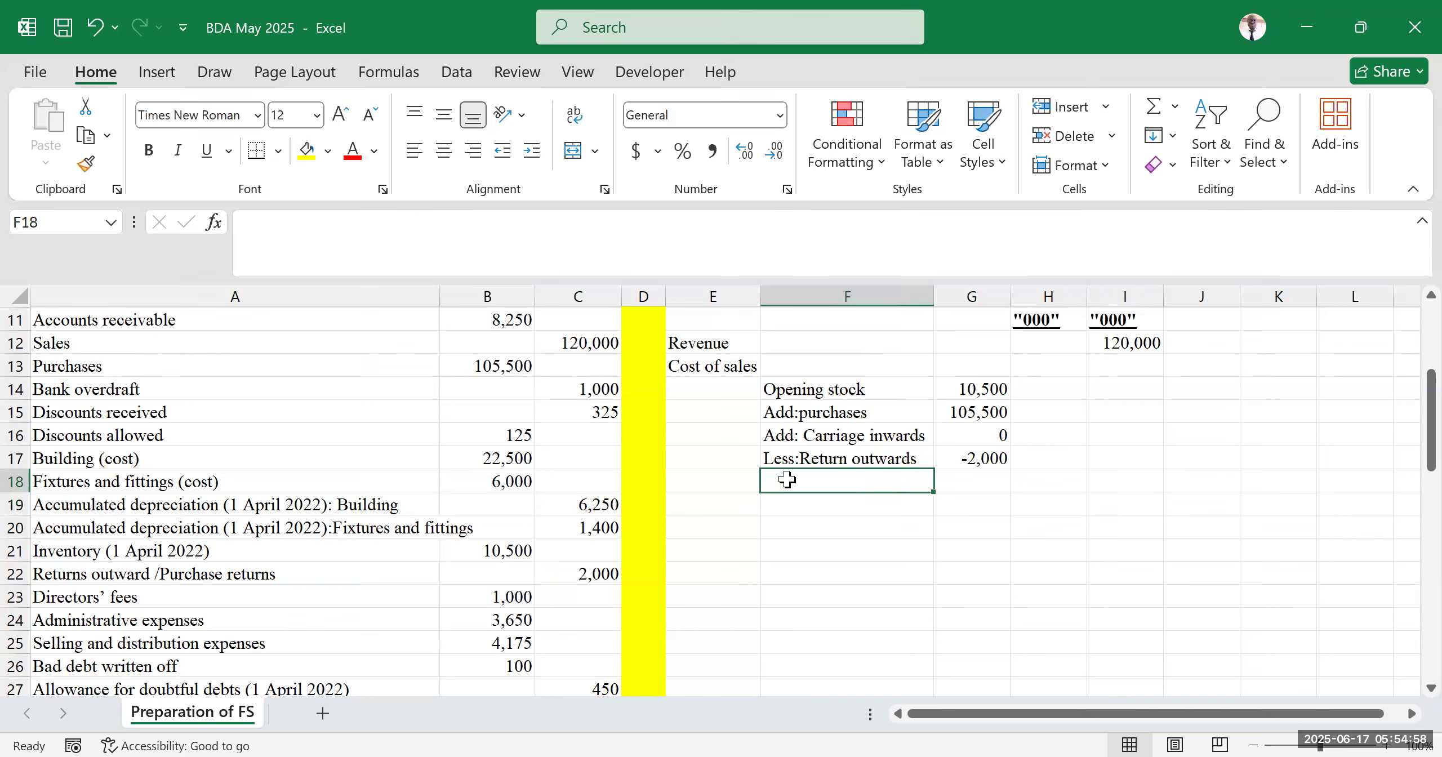
type("COG")
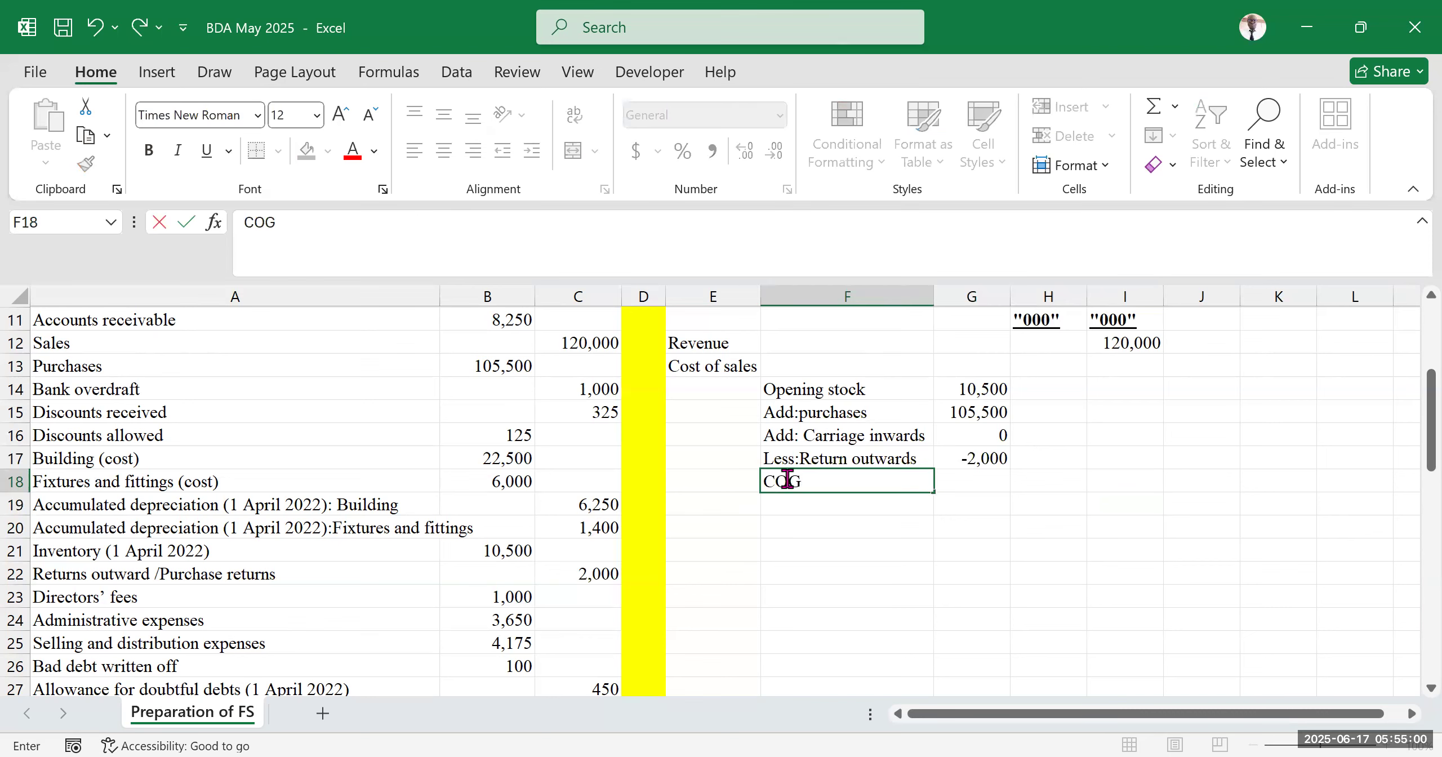
type("AS")
Sum the opening stock, purchases, carriage inwards and returns in G18 for cost of goods available for sale
left_click(967, 475)
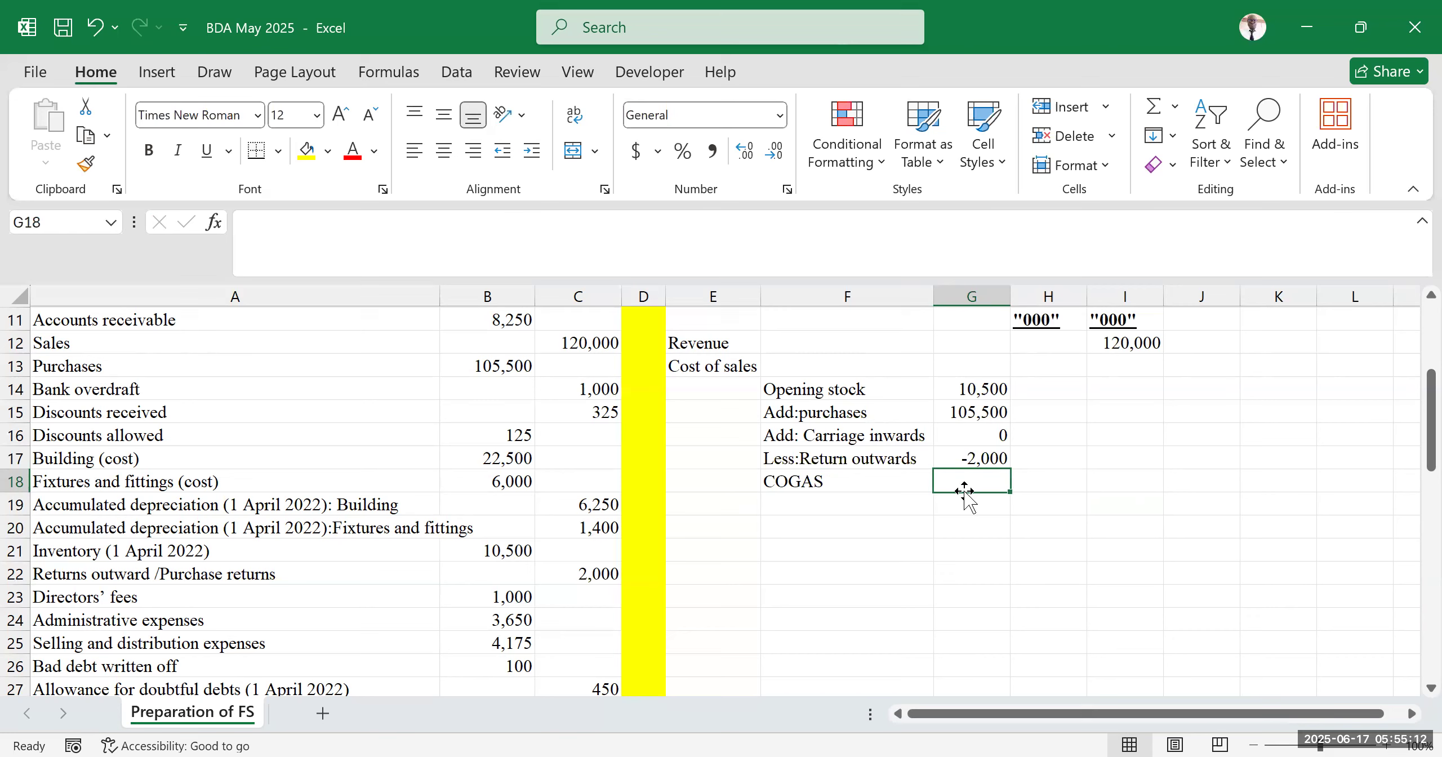
double_click(964, 489)
key("Return")
left_click(1060, 595)
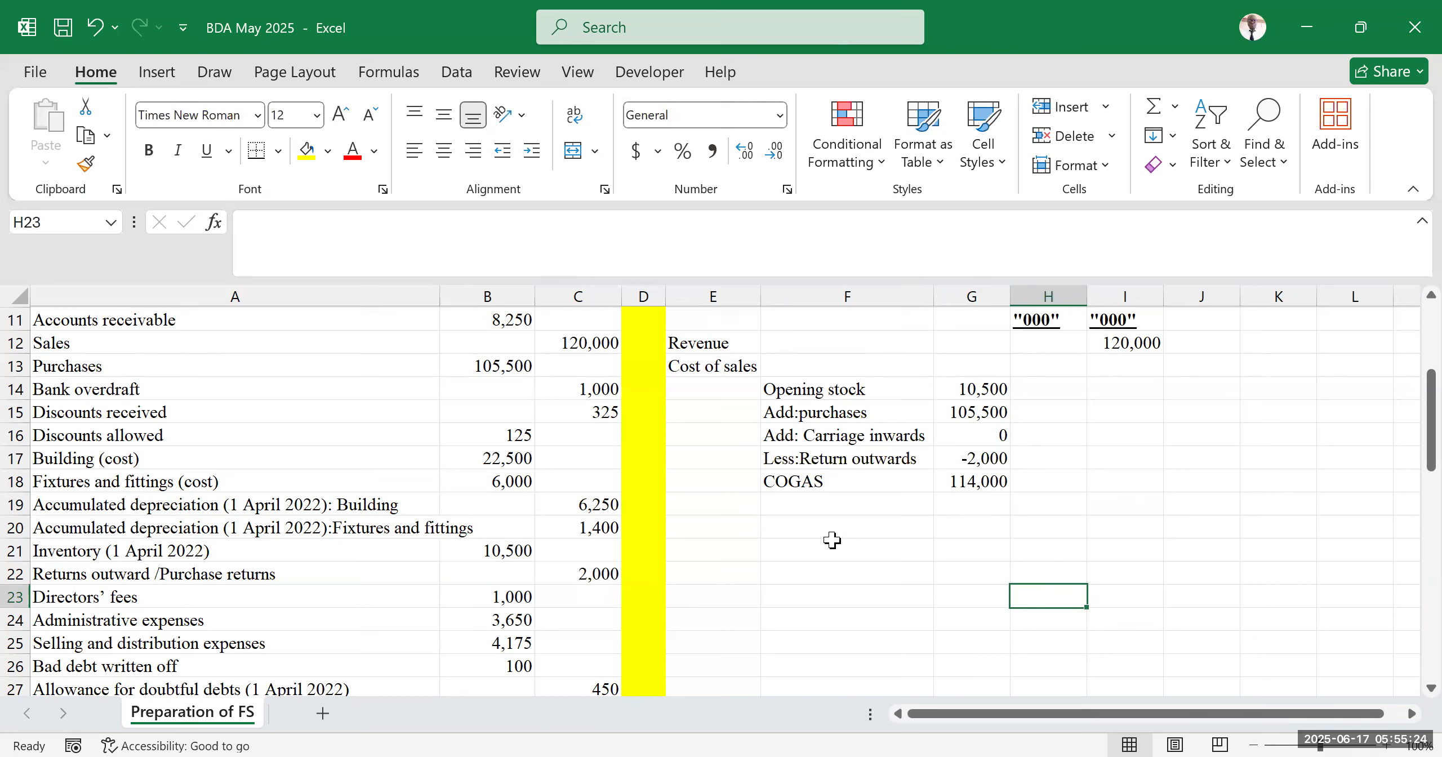
Enter the label "Less:Closing stock" in F19
left_click(791, 507)
type("less")
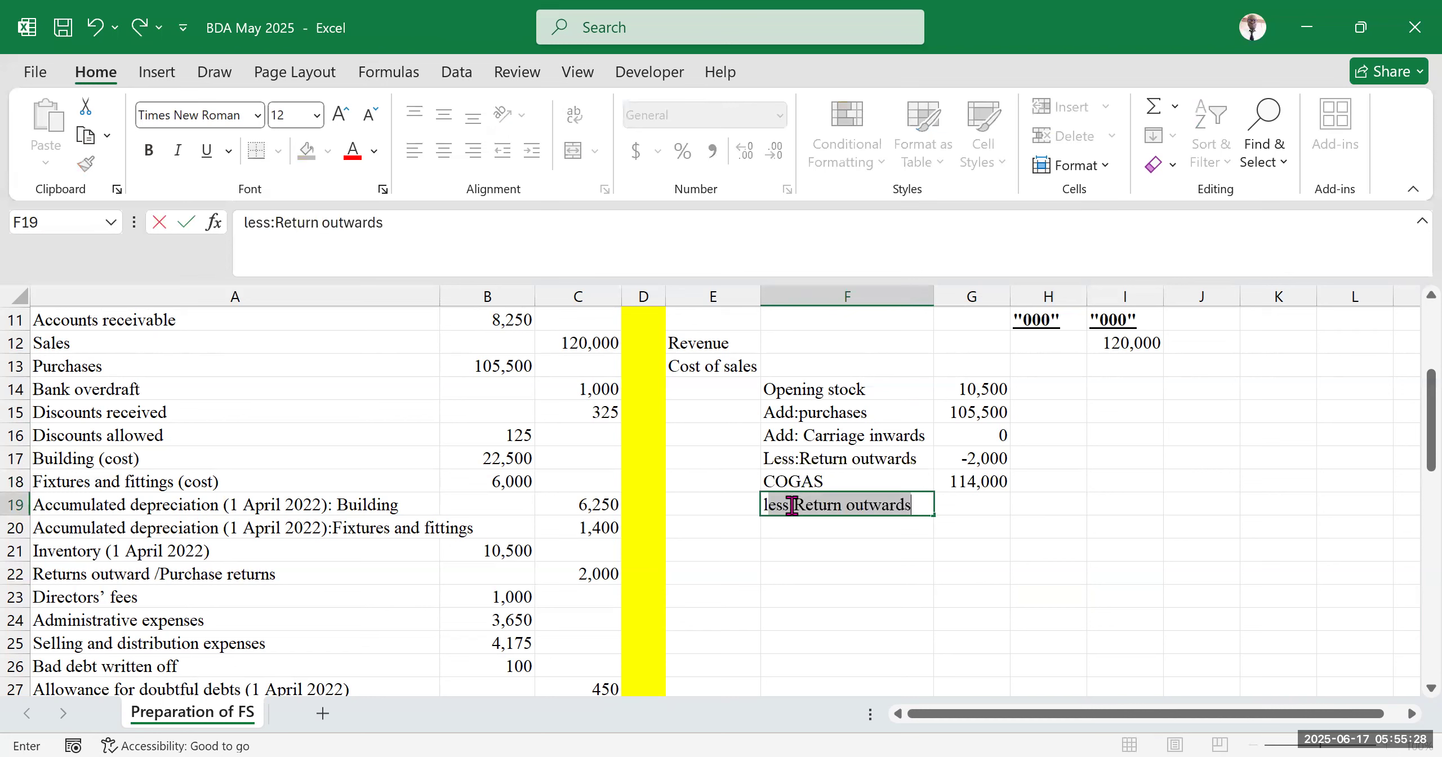
key("BackSpace")
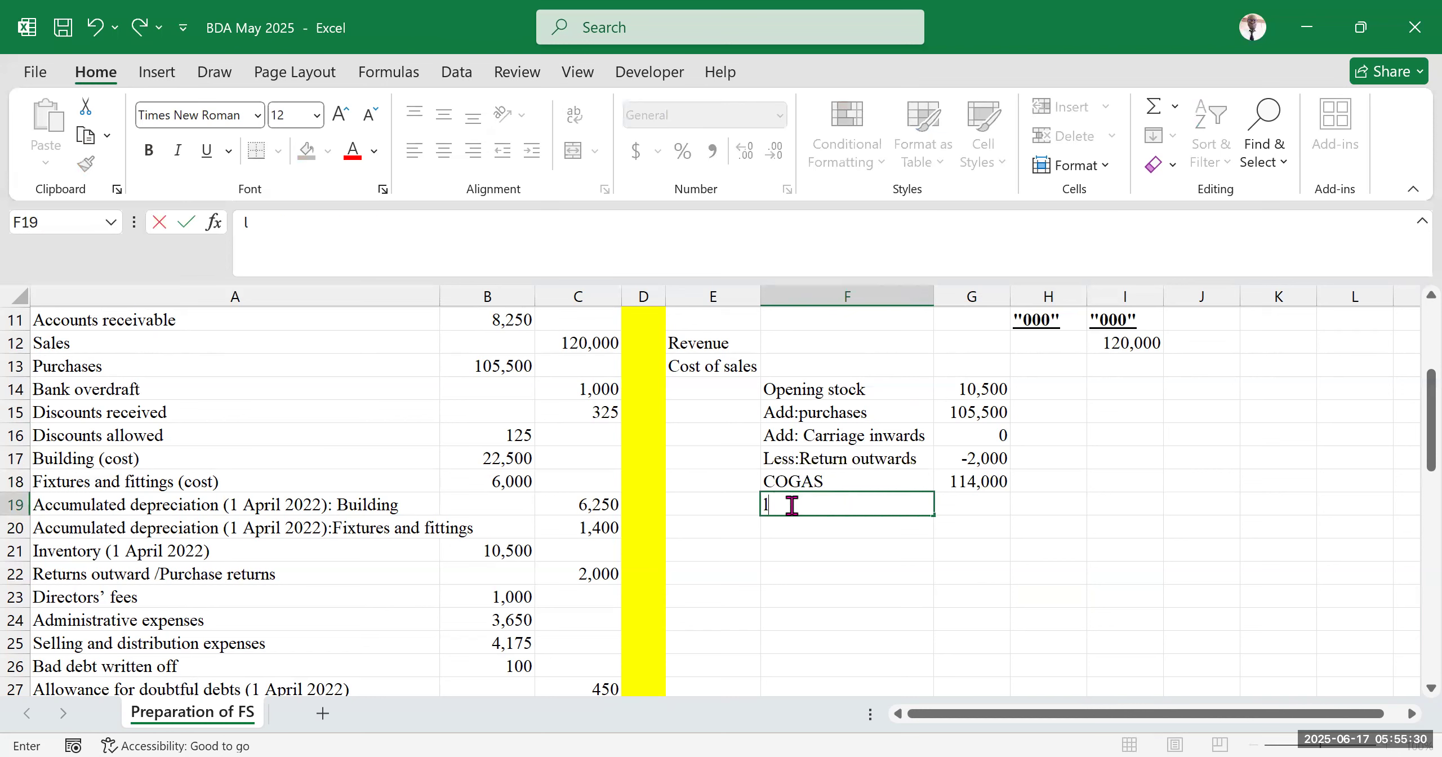
key("BackSpace")
type("Less:Closing stock")
key("Tab")
left_click(1123, 603)
Review the cost of sales section and the trial balance entries
left_click(1172, 486)
scroll(978, 533, "up", 2)
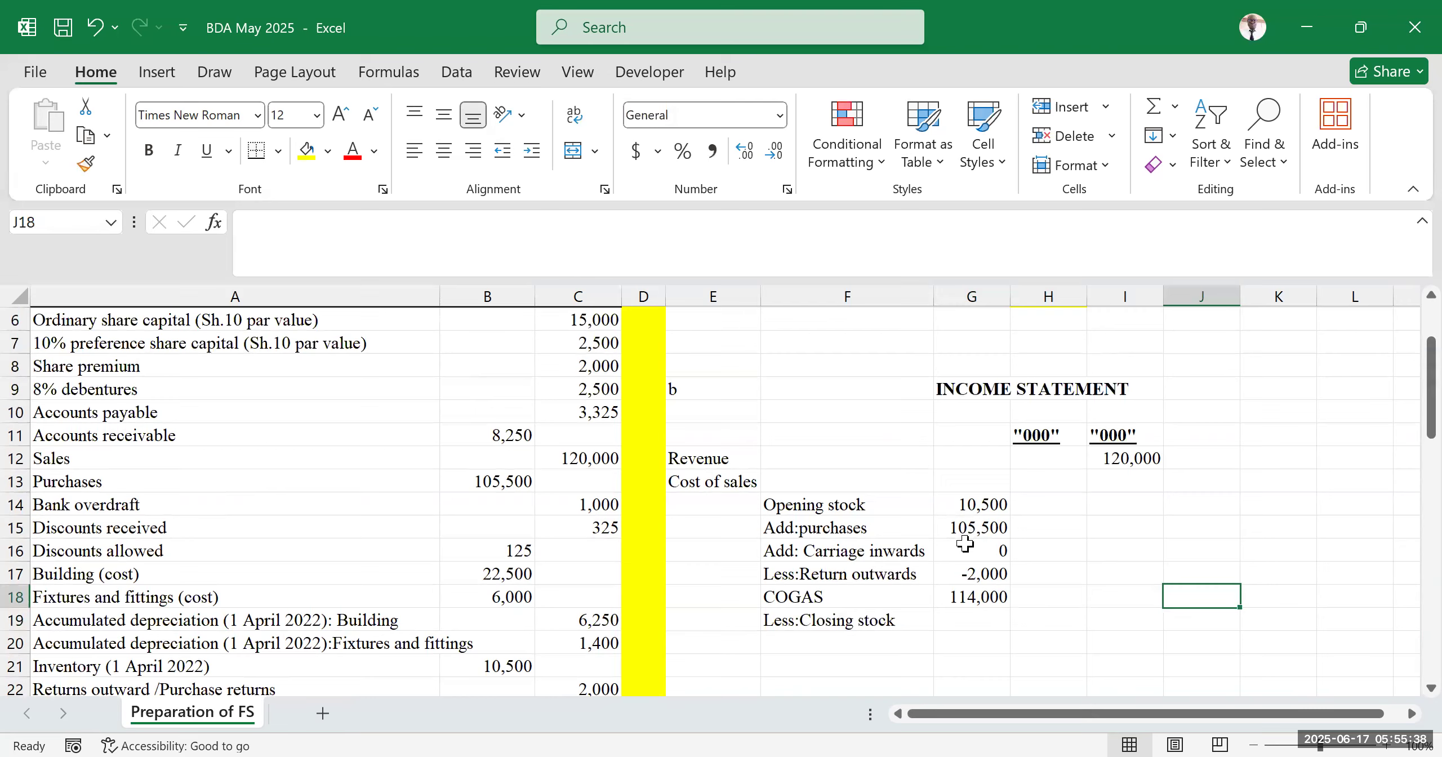
scroll(979, 532, "down", 2)
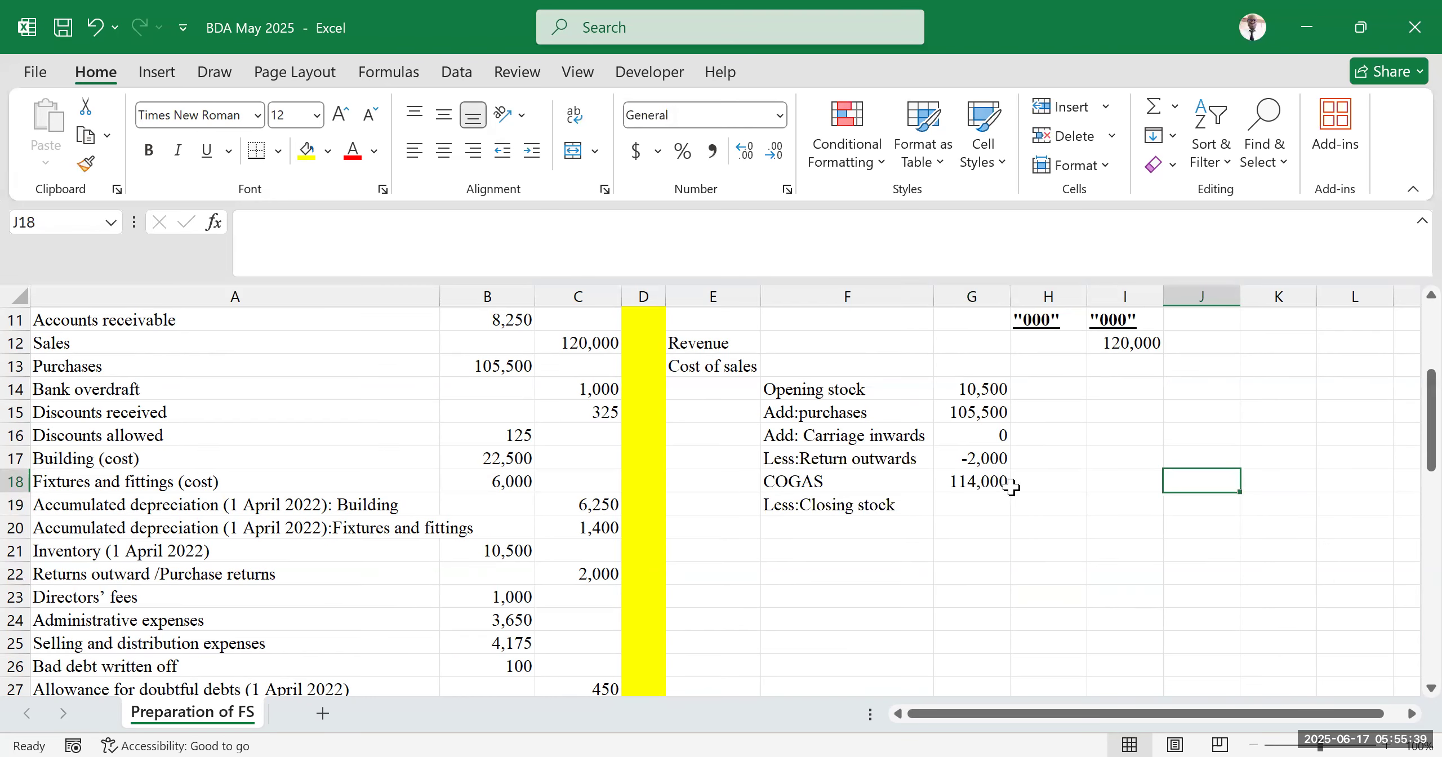
left_click(604, 59)
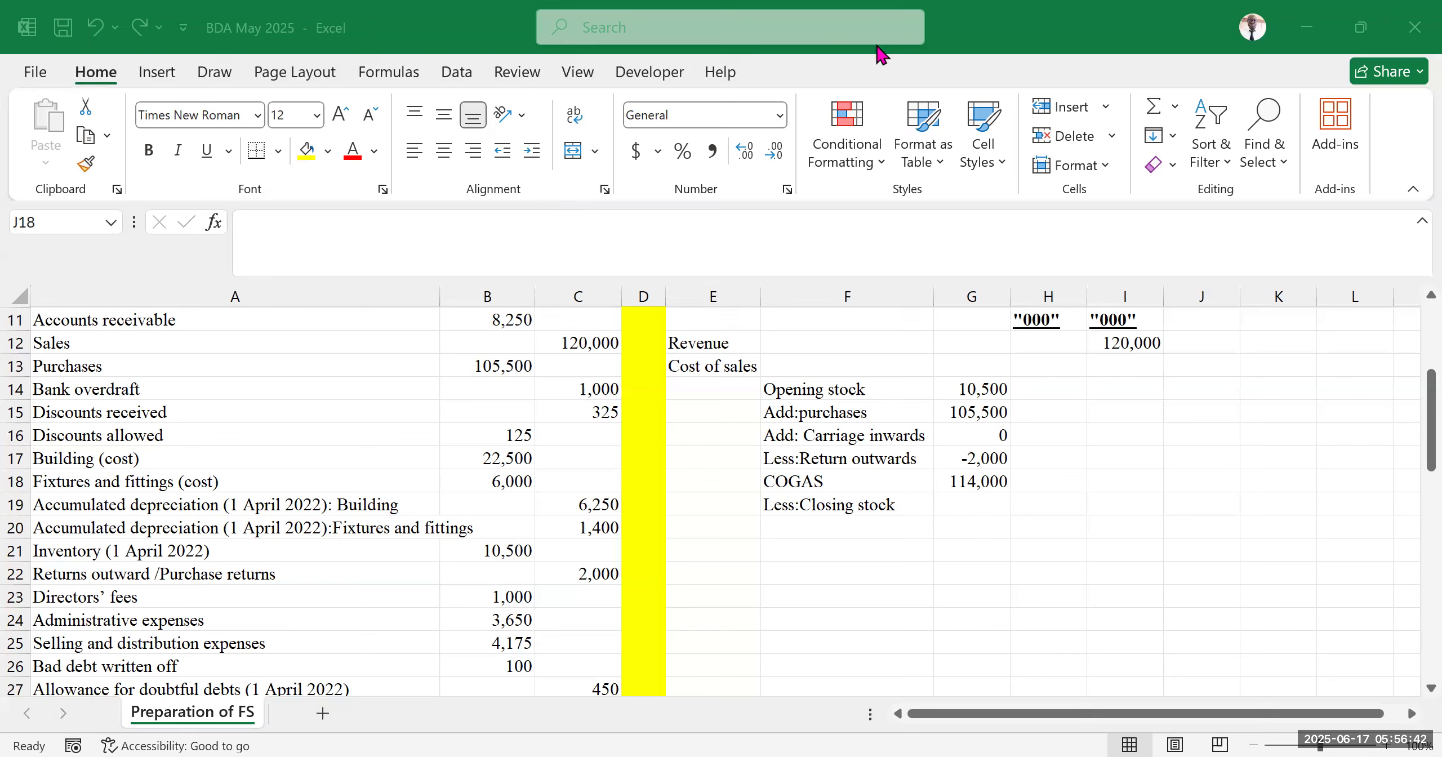
left_click(1139, 508)
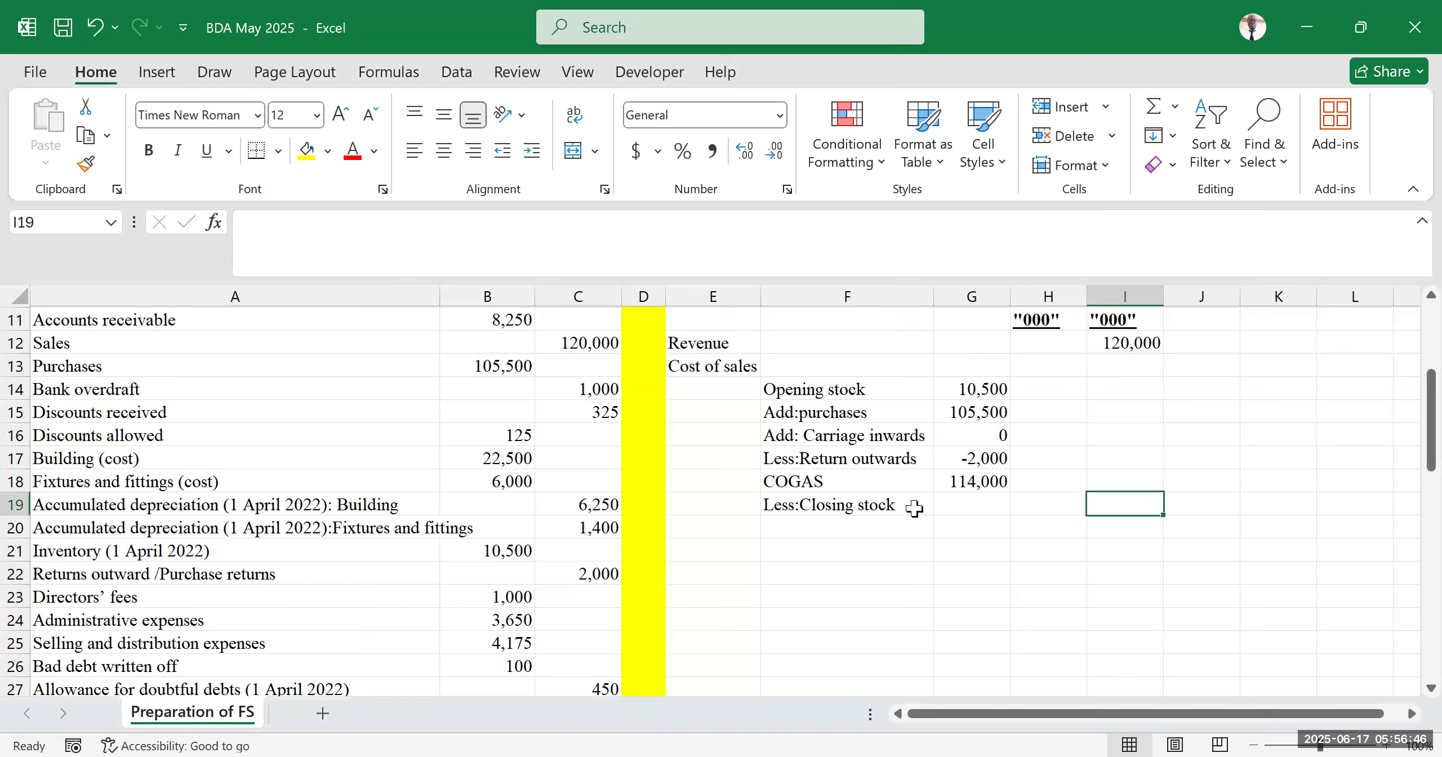
left_click_drag(799, 433, 984, 436)
left_click_drag(845, 412, 983, 412)
left_click_drag(807, 442, 952, 445)
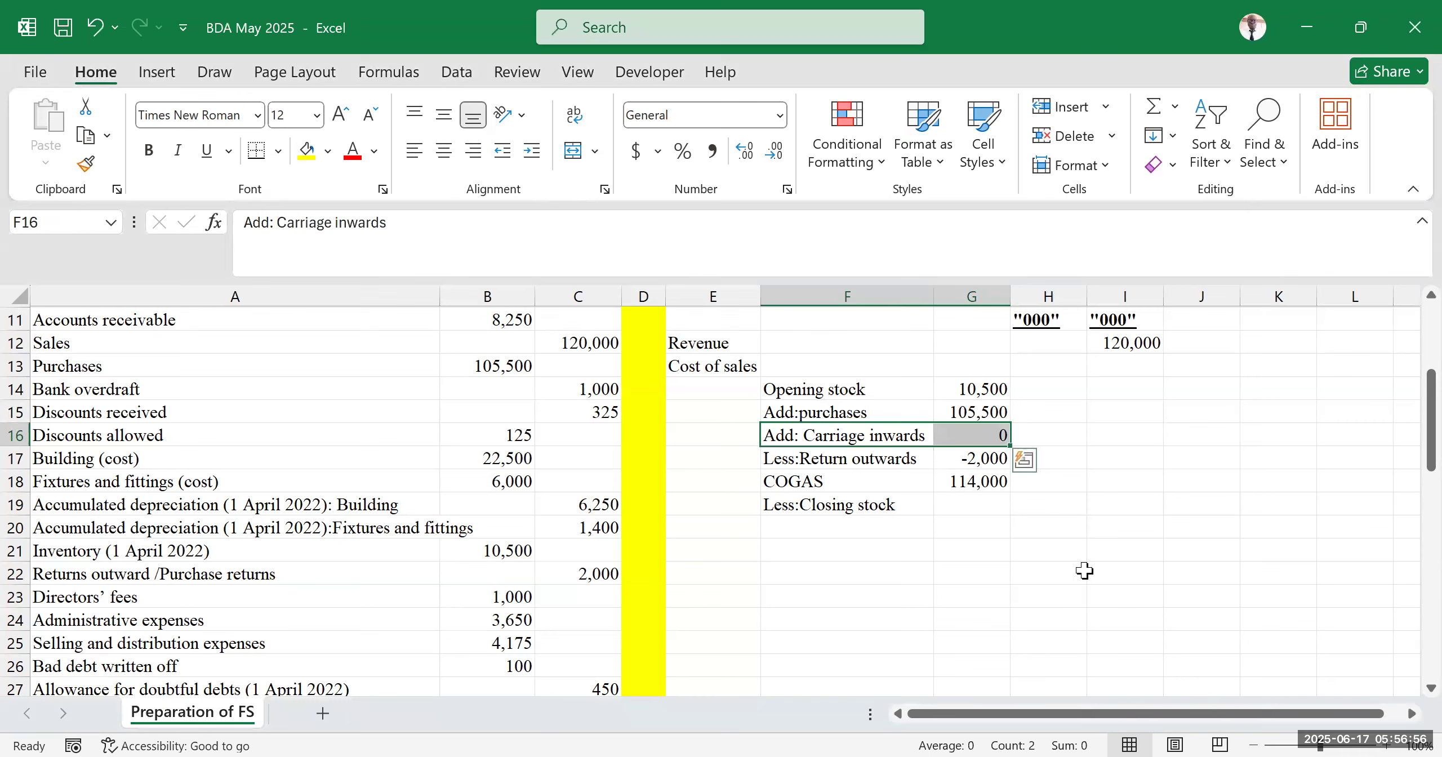
left_click(1057, 555)
left_click(1123, 510)
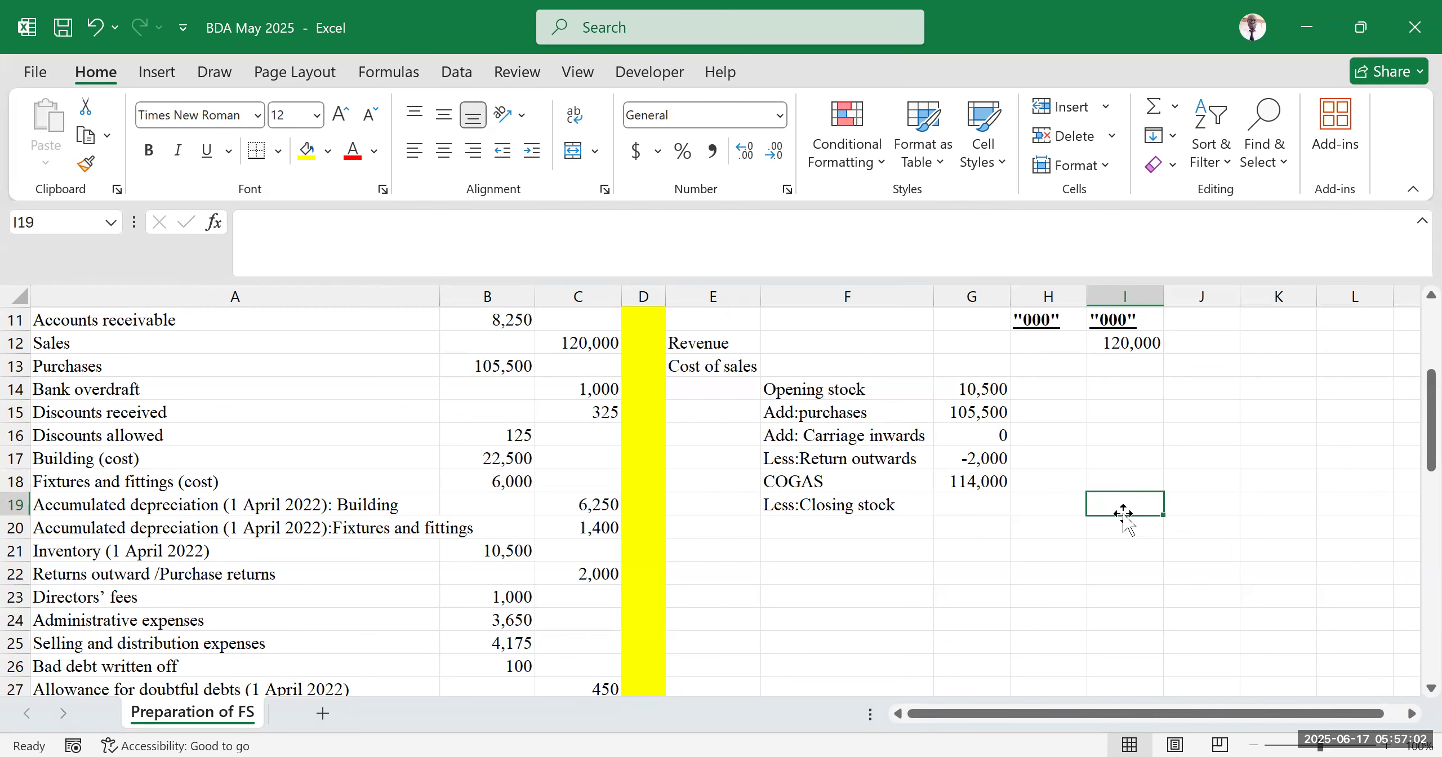
scroll(60, 502, "up", 4)
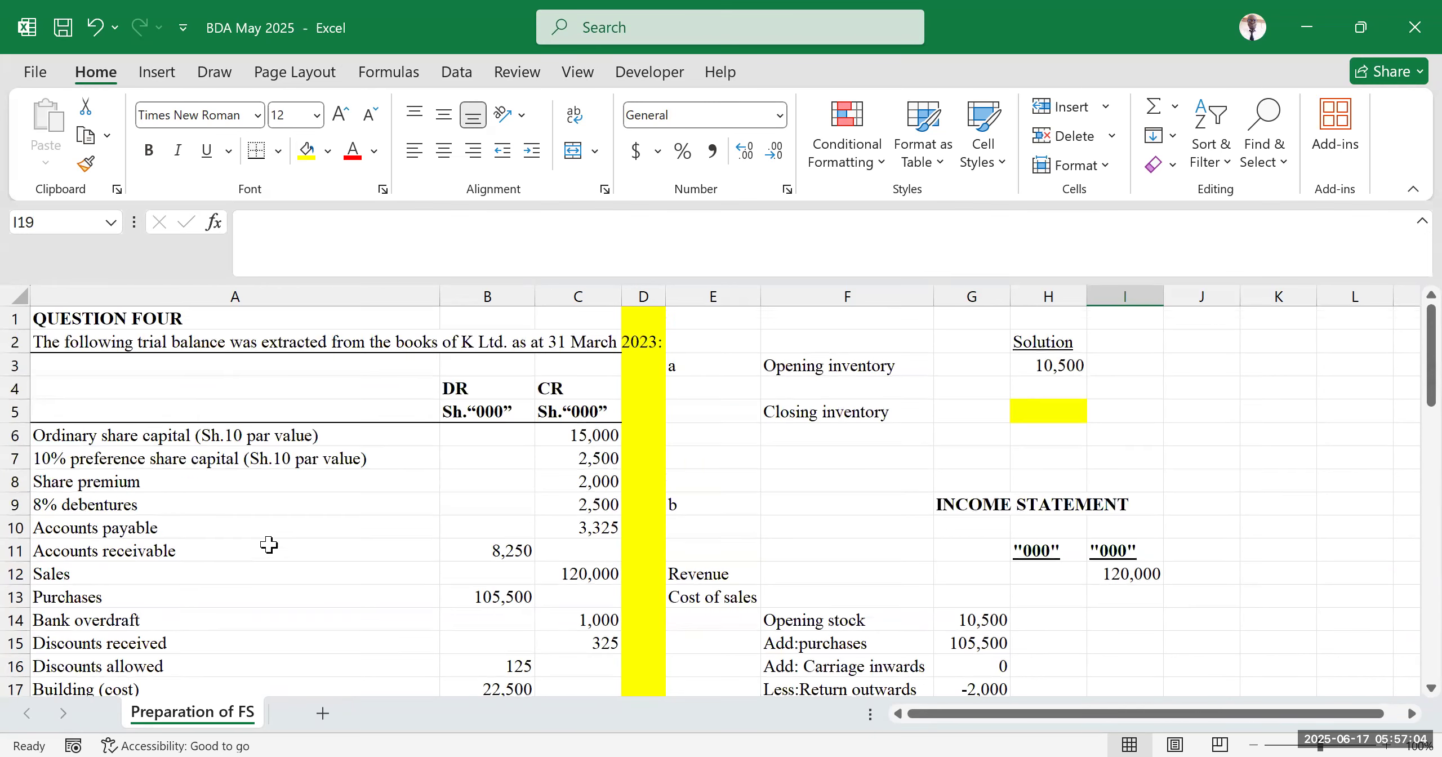
left_click(305, 552)
left_click(302, 458)
scroll(293, 490, "down", 4)
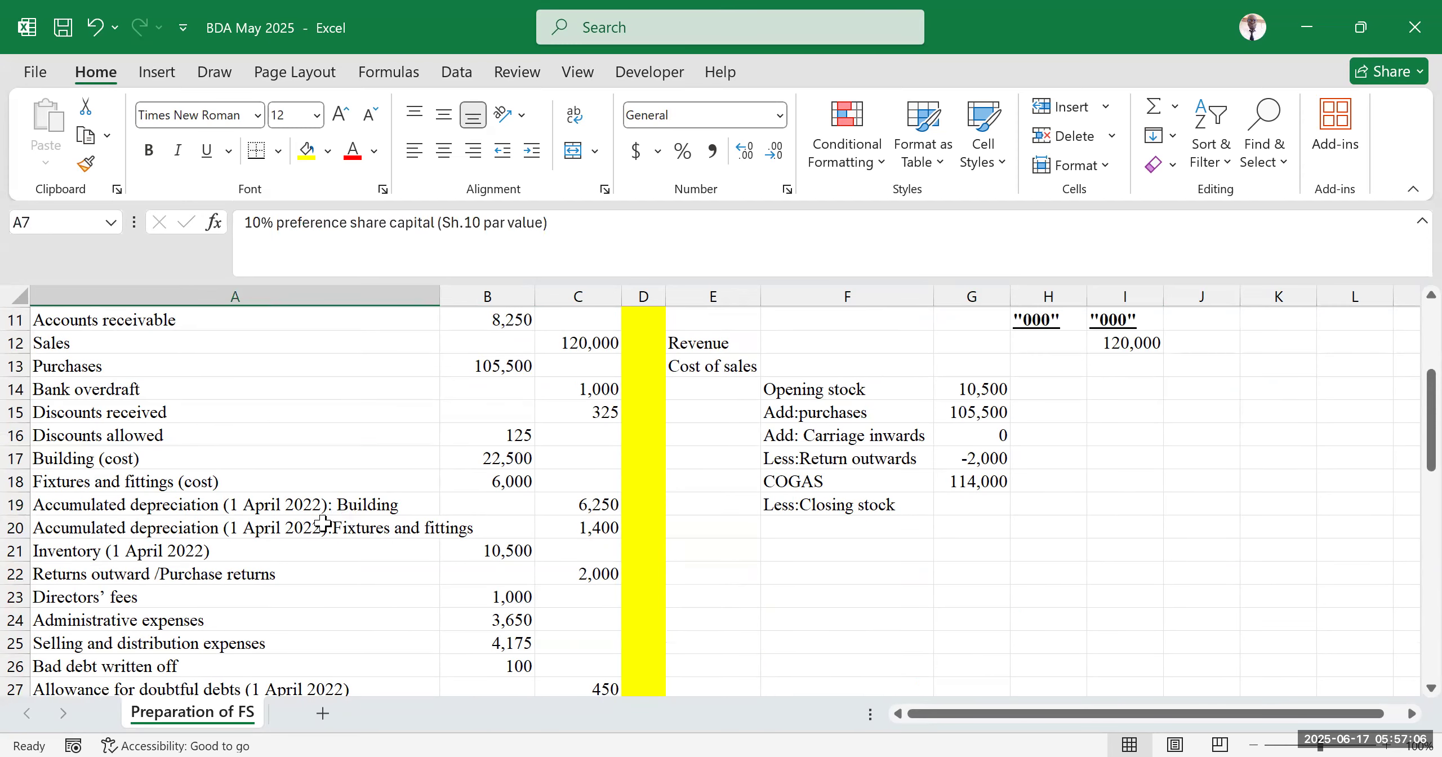
Examine the trial balance entries down to the additional information notes
scroll(319, 527, "down", 2)
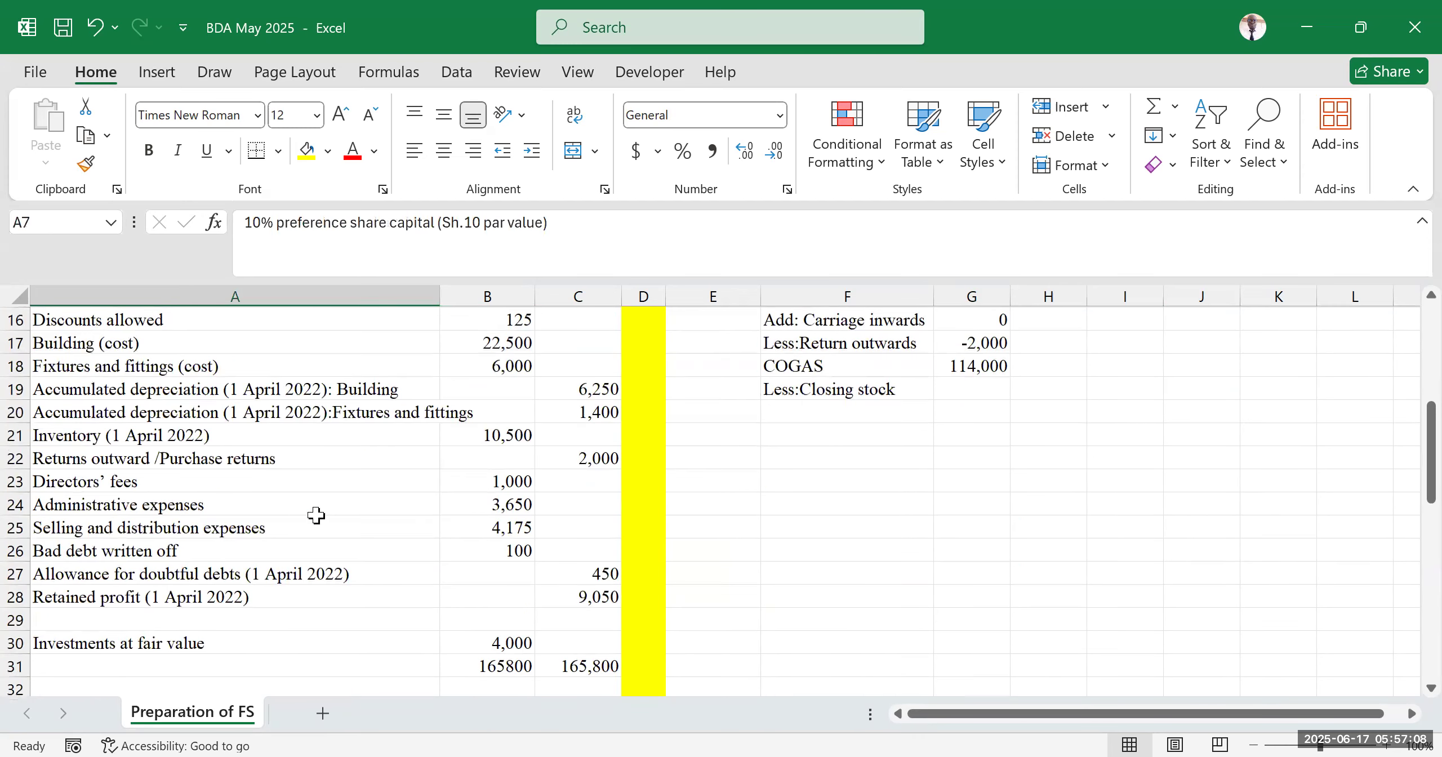
scroll(316, 517, "up", 2)
scroll(309, 519, "down", 2)
scroll(267, 519, "down", 2)
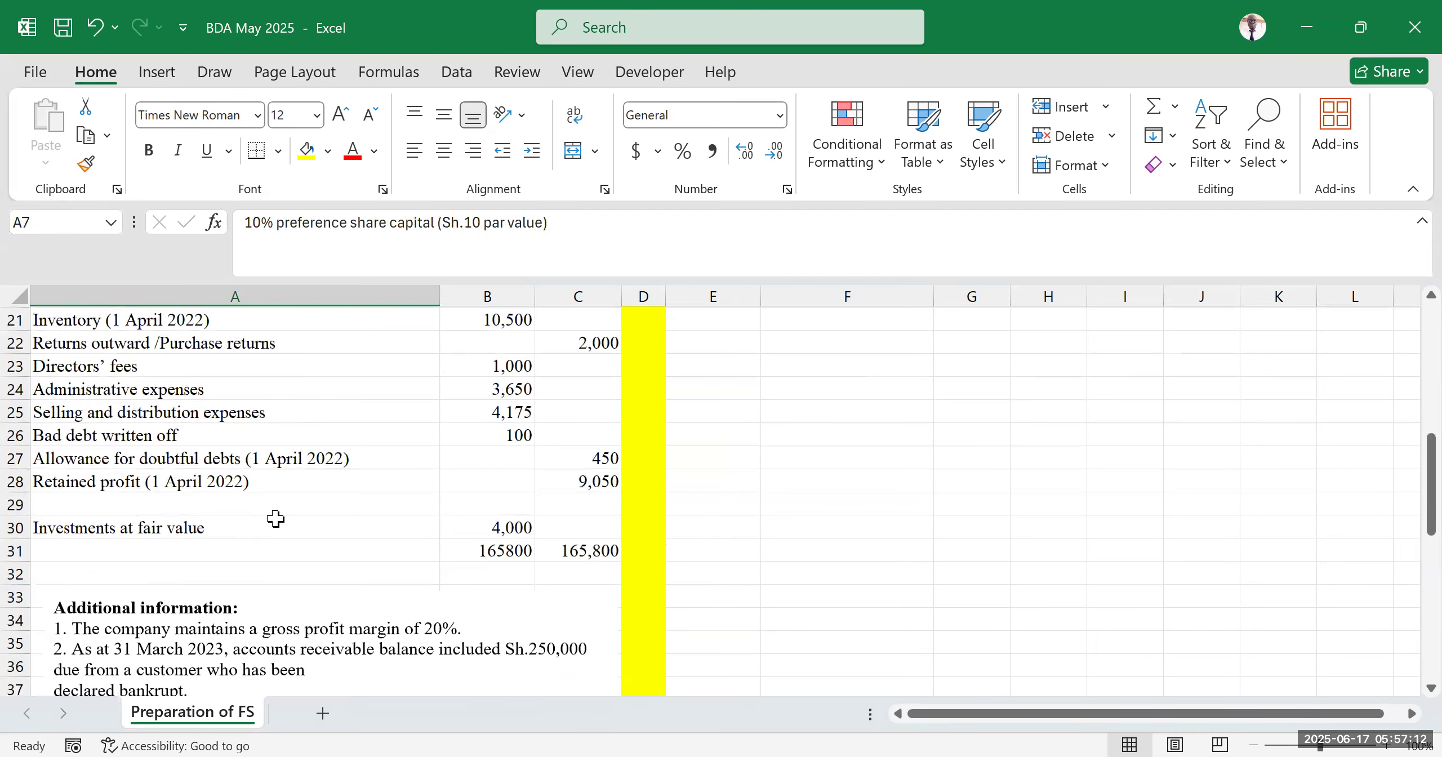
scroll(278, 516, "up", 1)
scroll(278, 516, "up", 4)
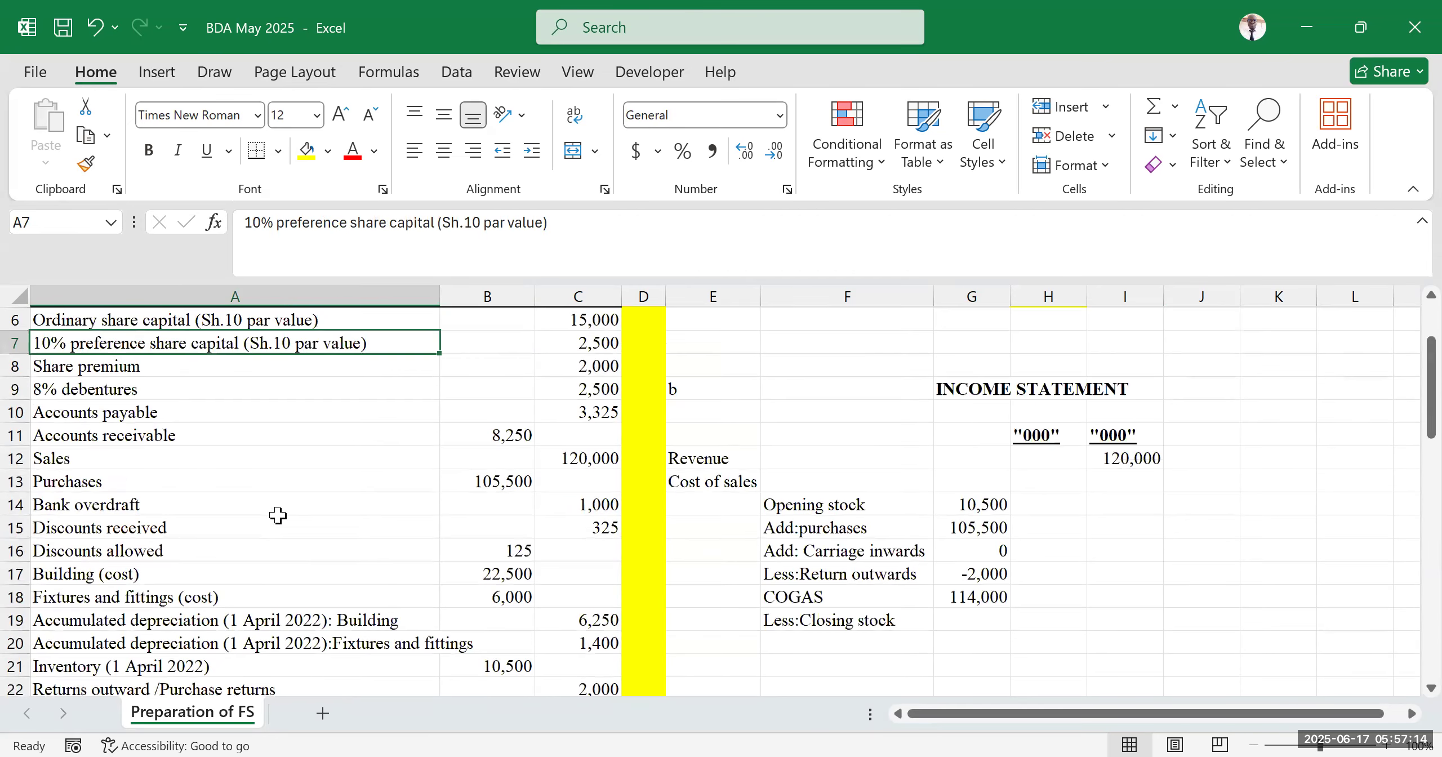
scroll(278, 516, "up", 2)
scroll(276, 513, "down", 2)
scroll(525, 539, "down", 3)
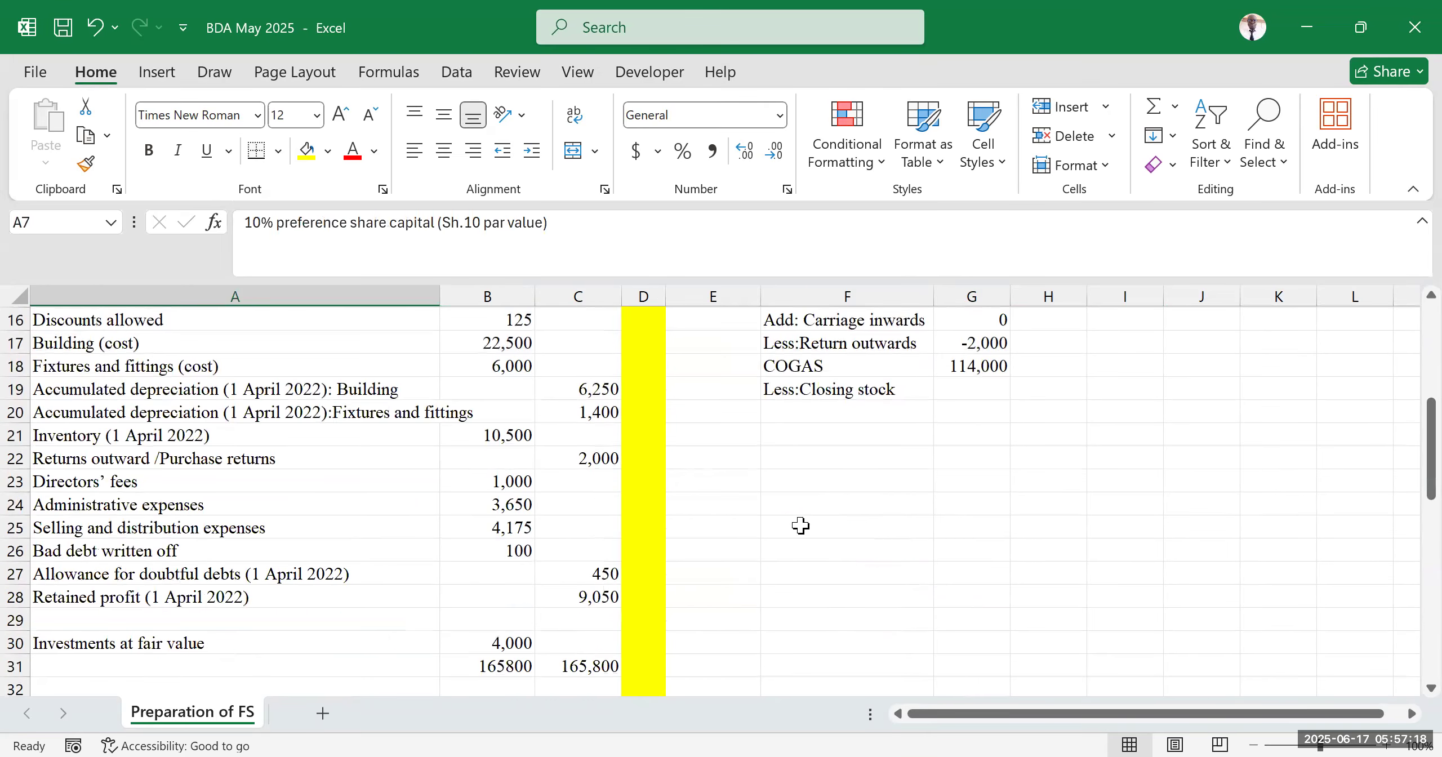
Enter the label "Cost of sales" in F20
left_click(798, 412)
type("C")
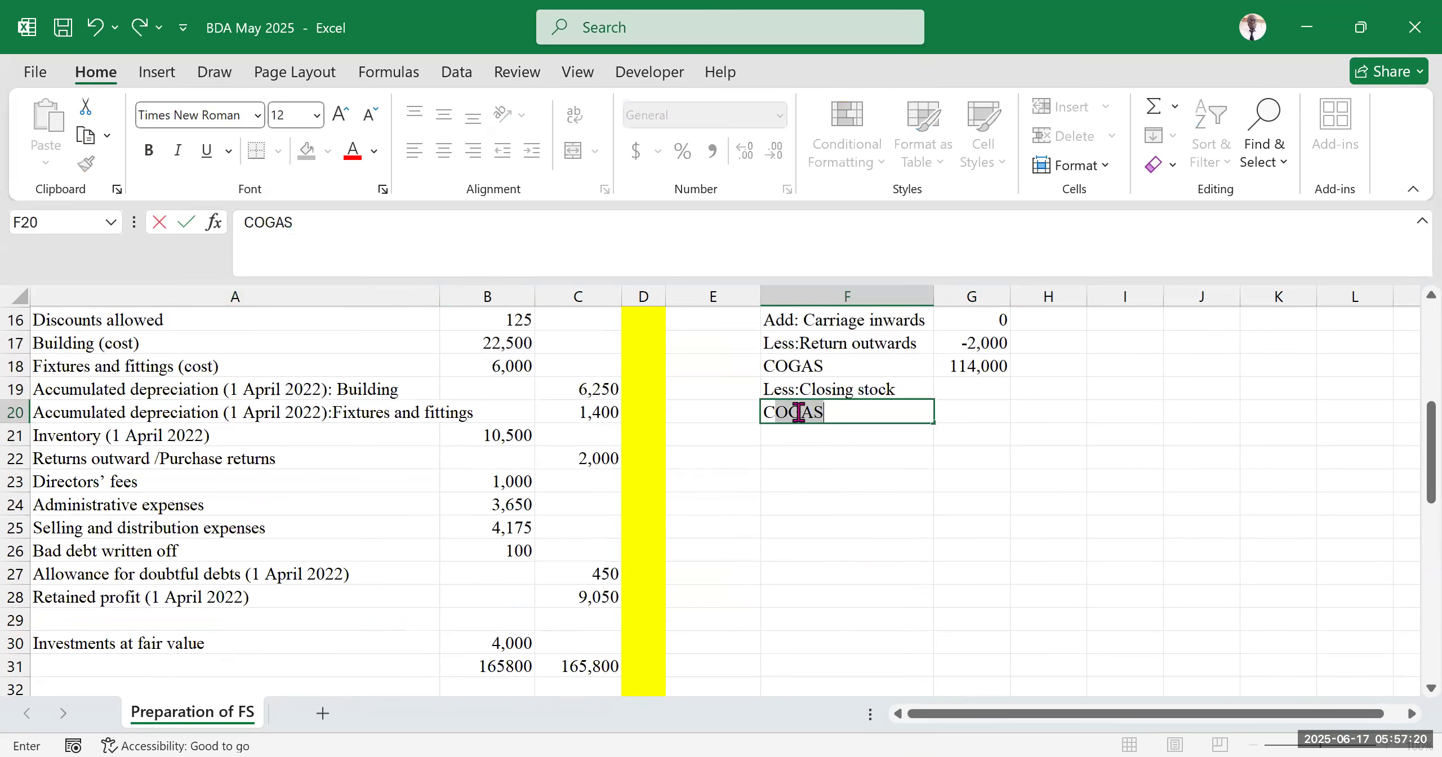
type("ost of sales")
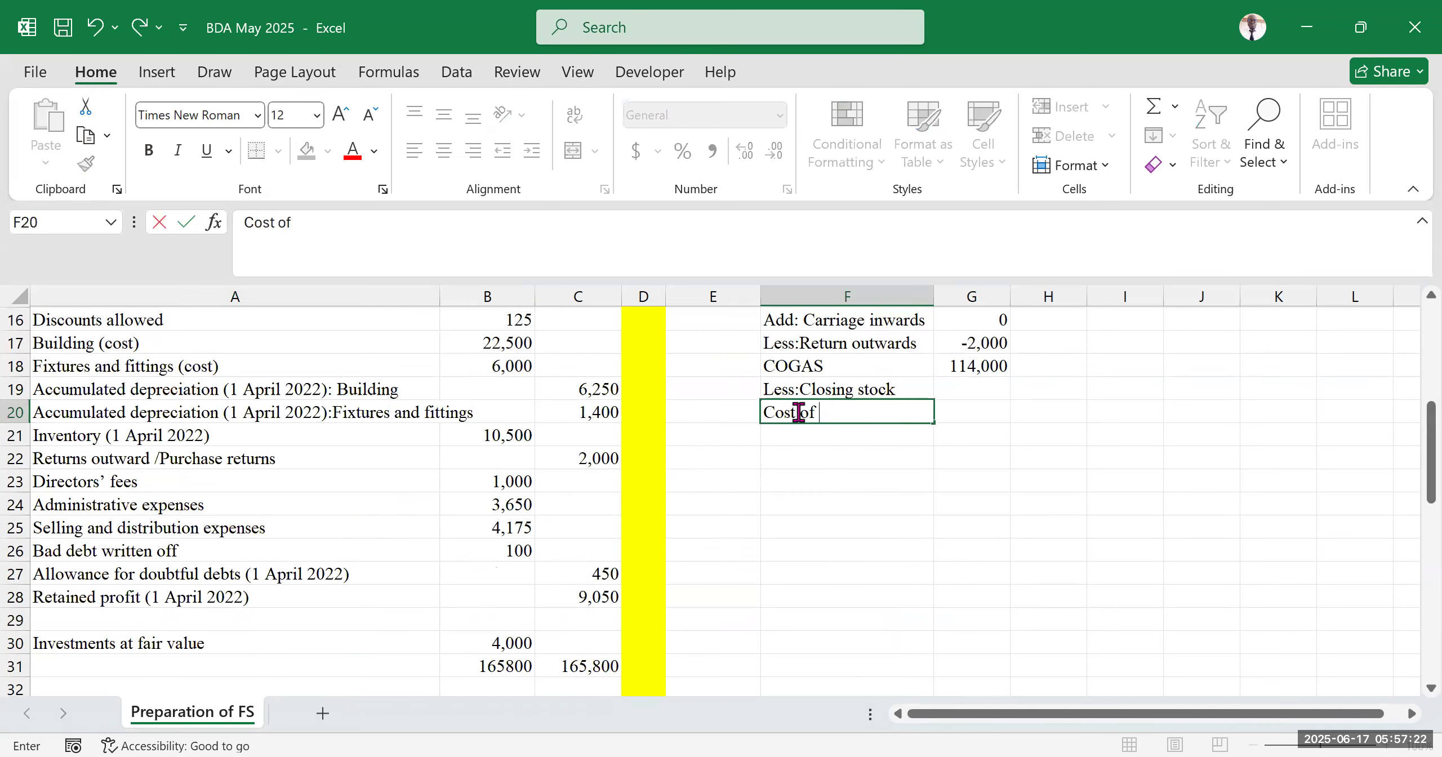
left_click(1092, 566)
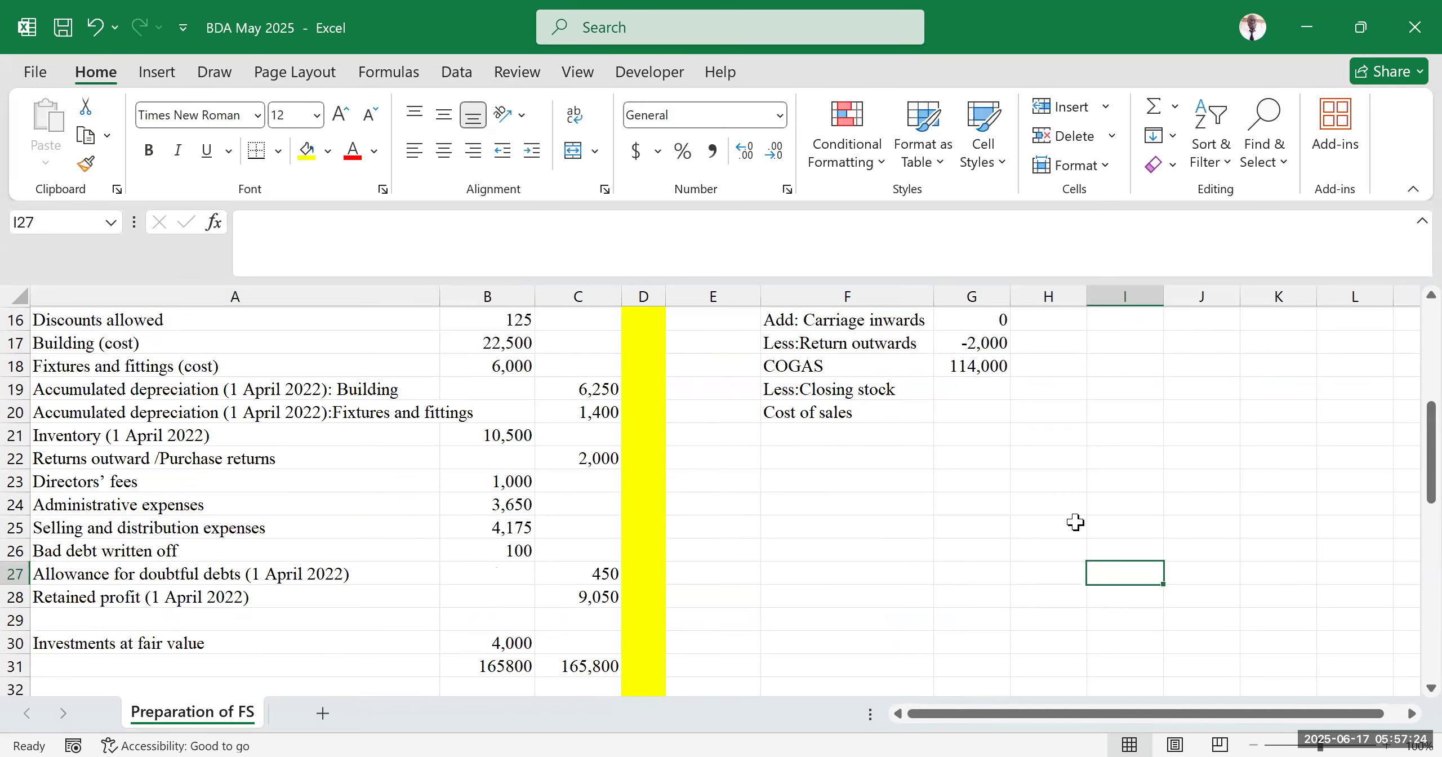
left_click(510, 52)
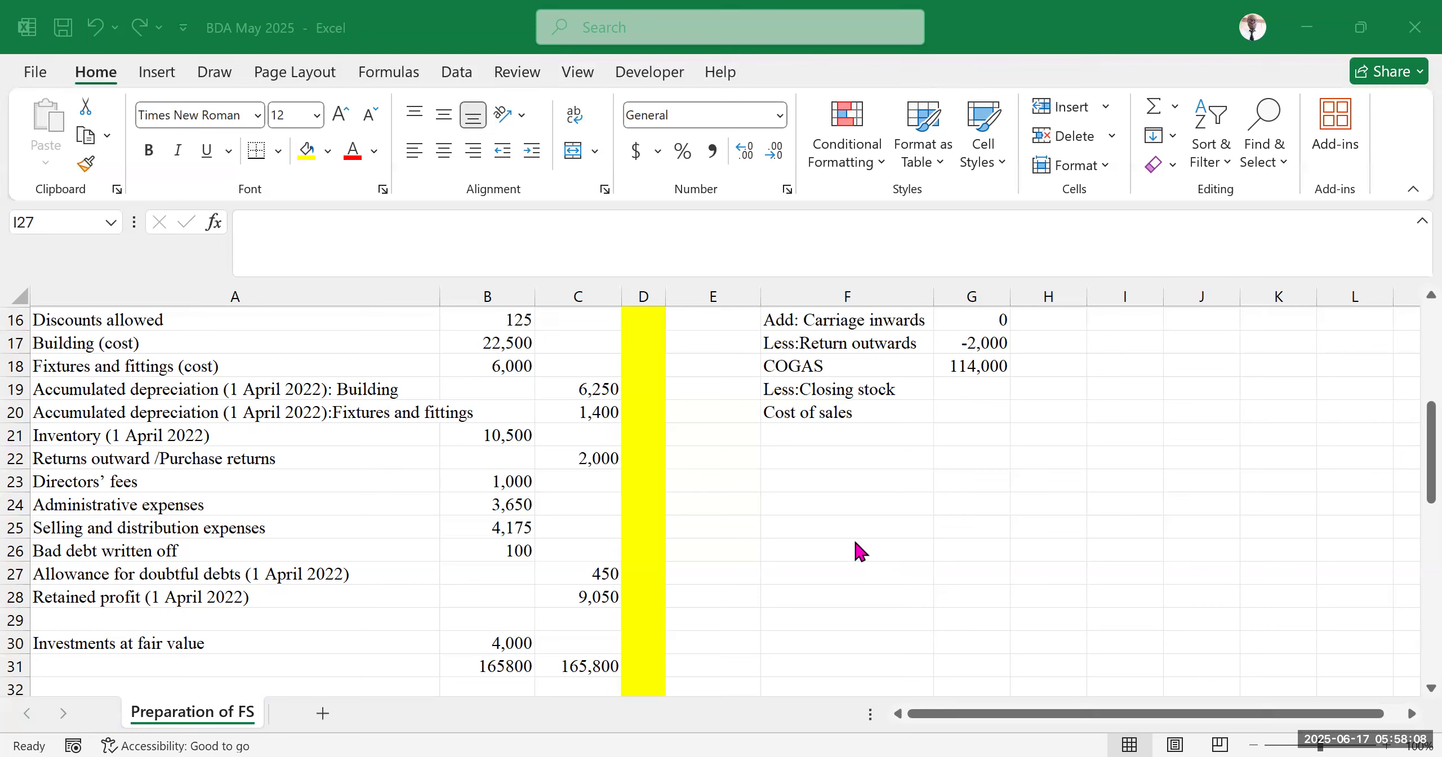
left_click(1125, 620)
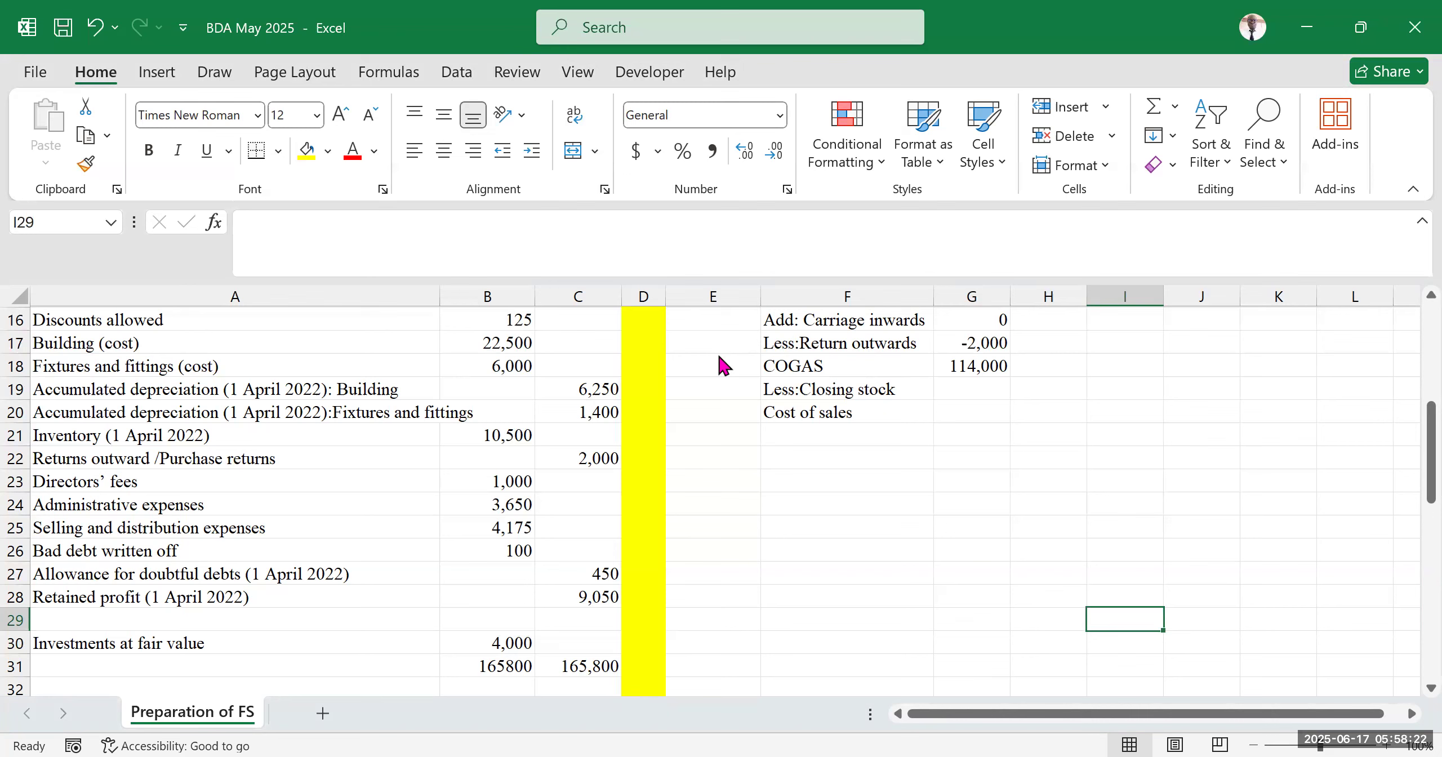
key("alt+Tab")
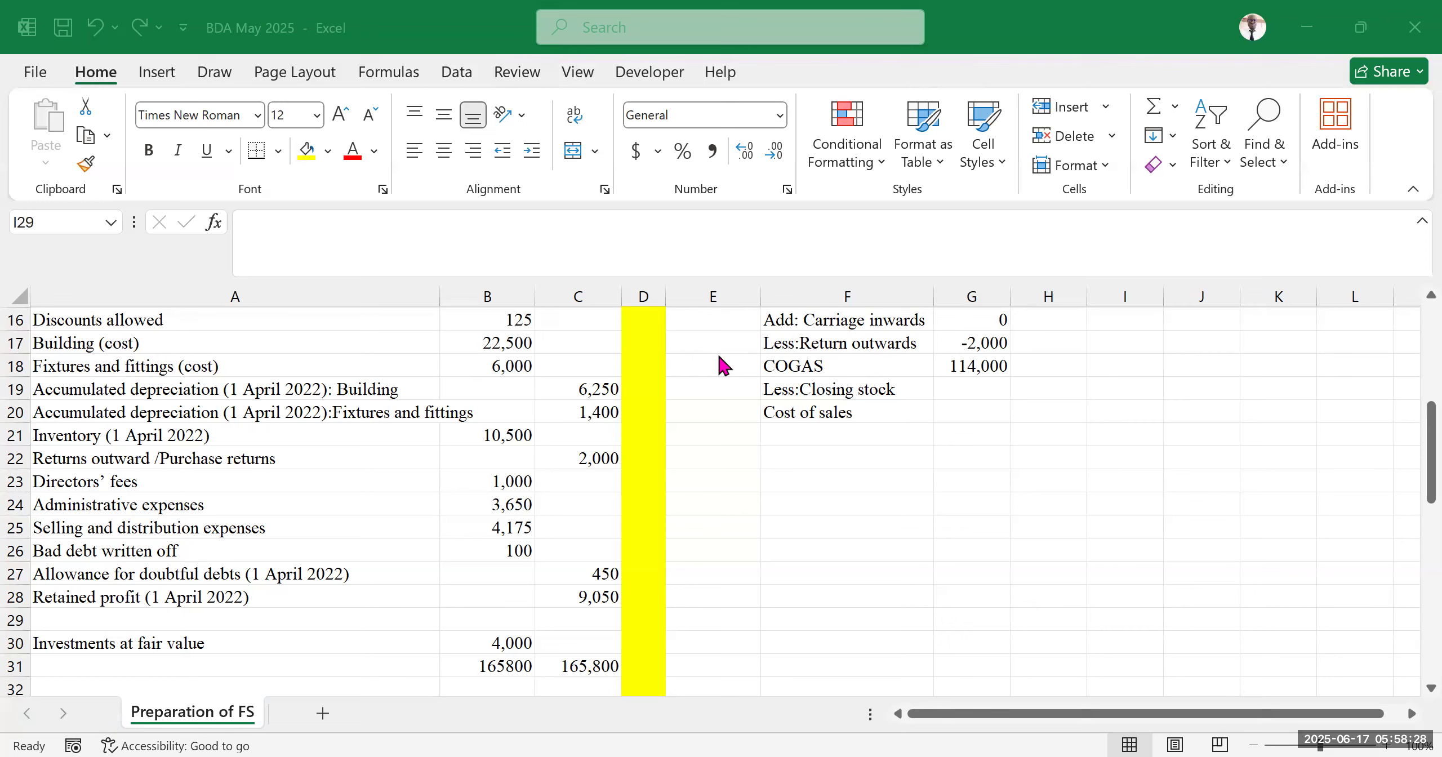
left_click(862, 391)
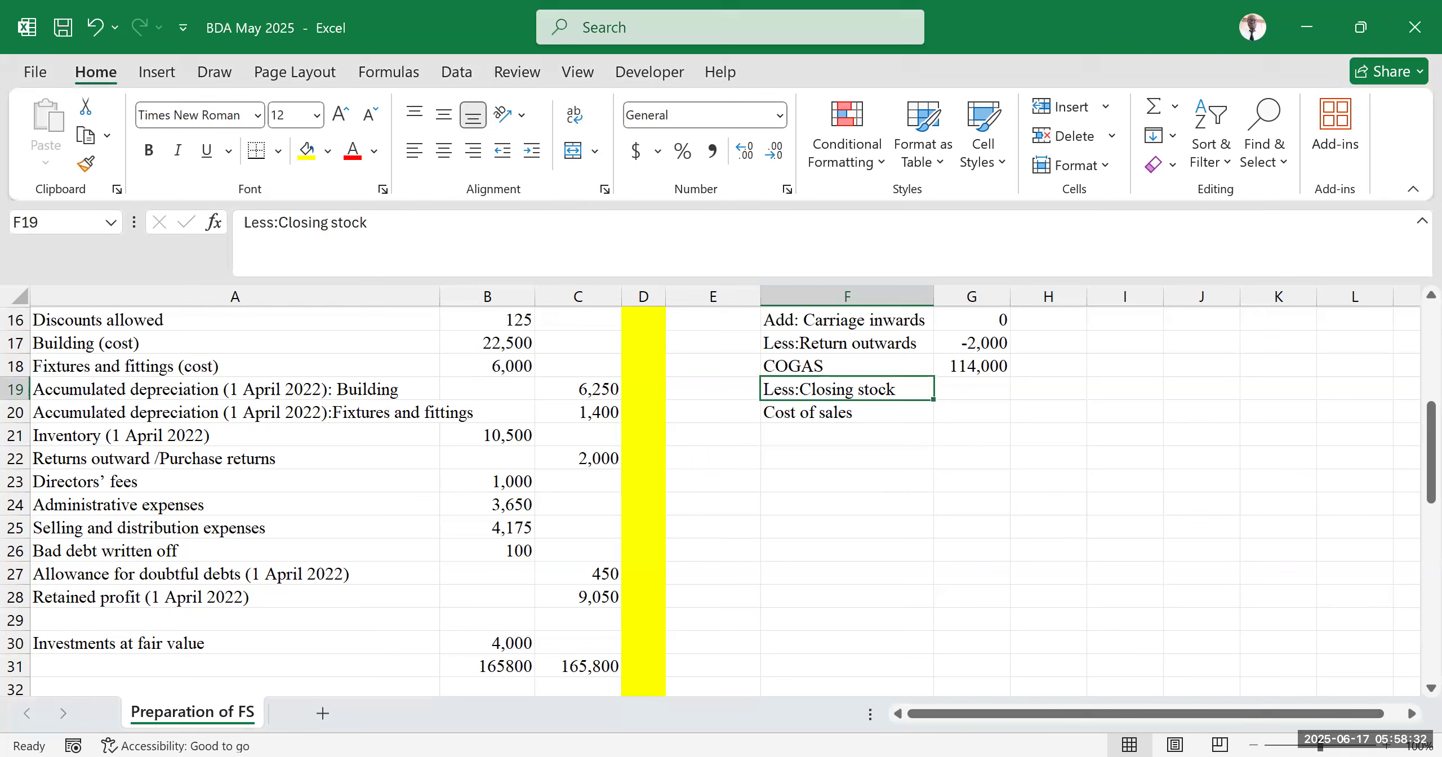
left_click(979, 409)
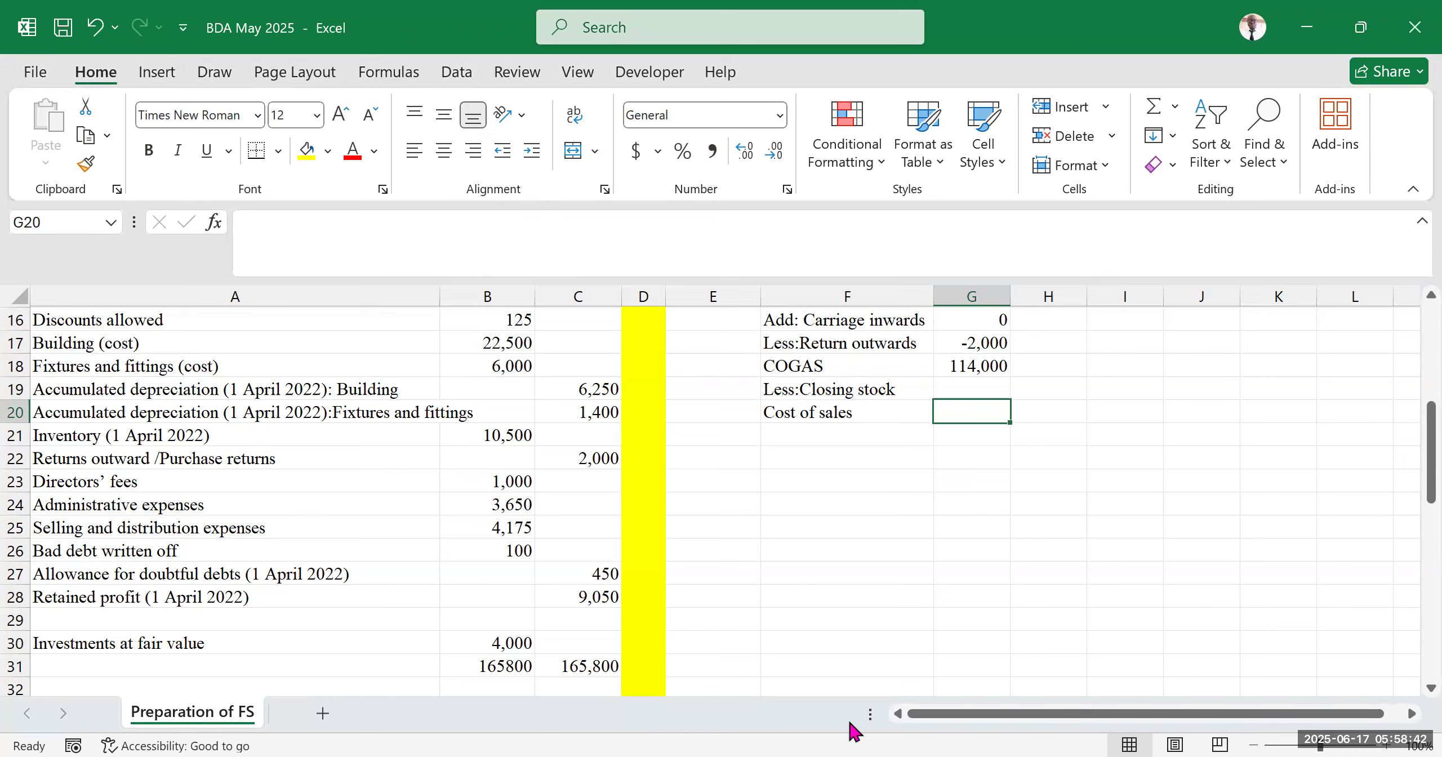
left_click(852, 752)
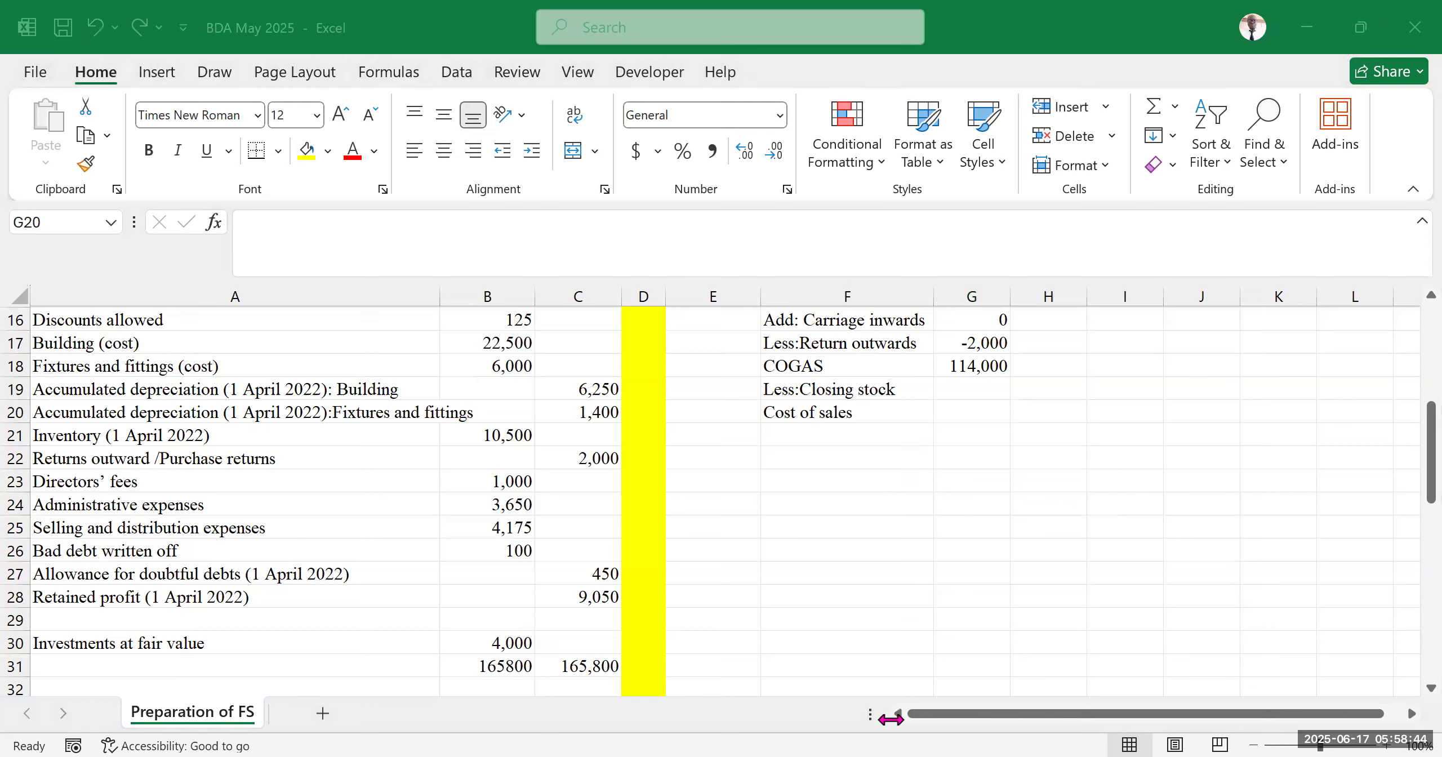
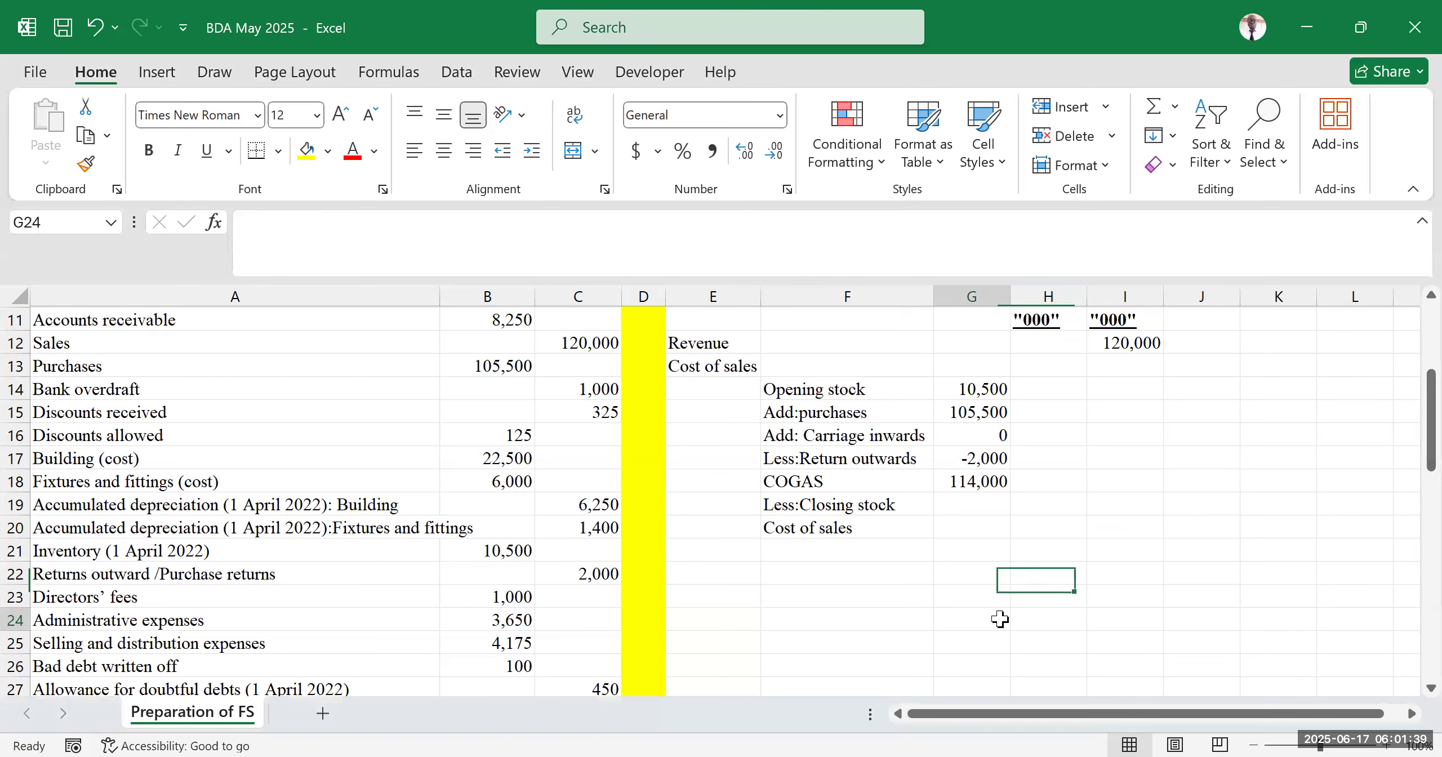
Enter the label "Gross profit" in E21 below Cost of sales
scroll(1051, 532, "up", 2)
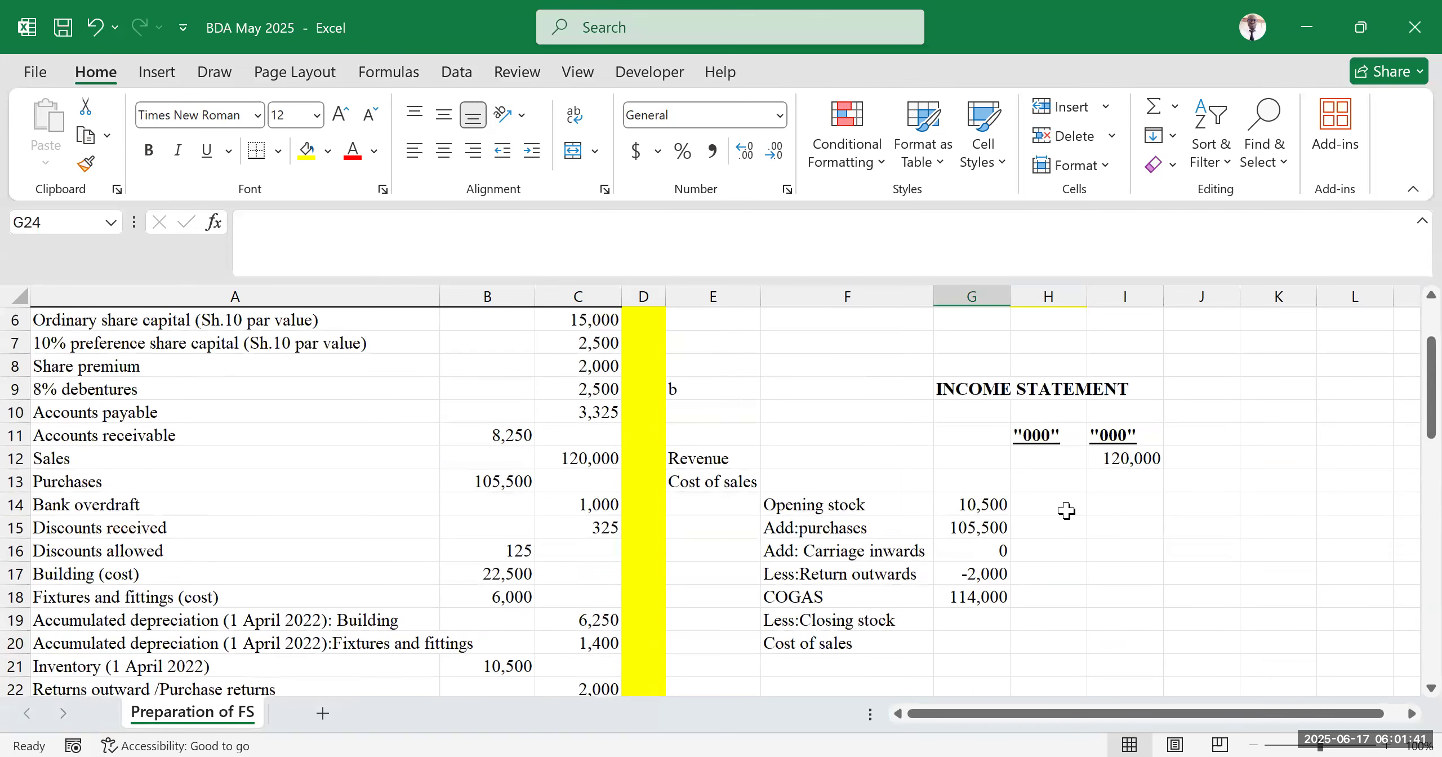
scroll(941, 614, "down", 2)
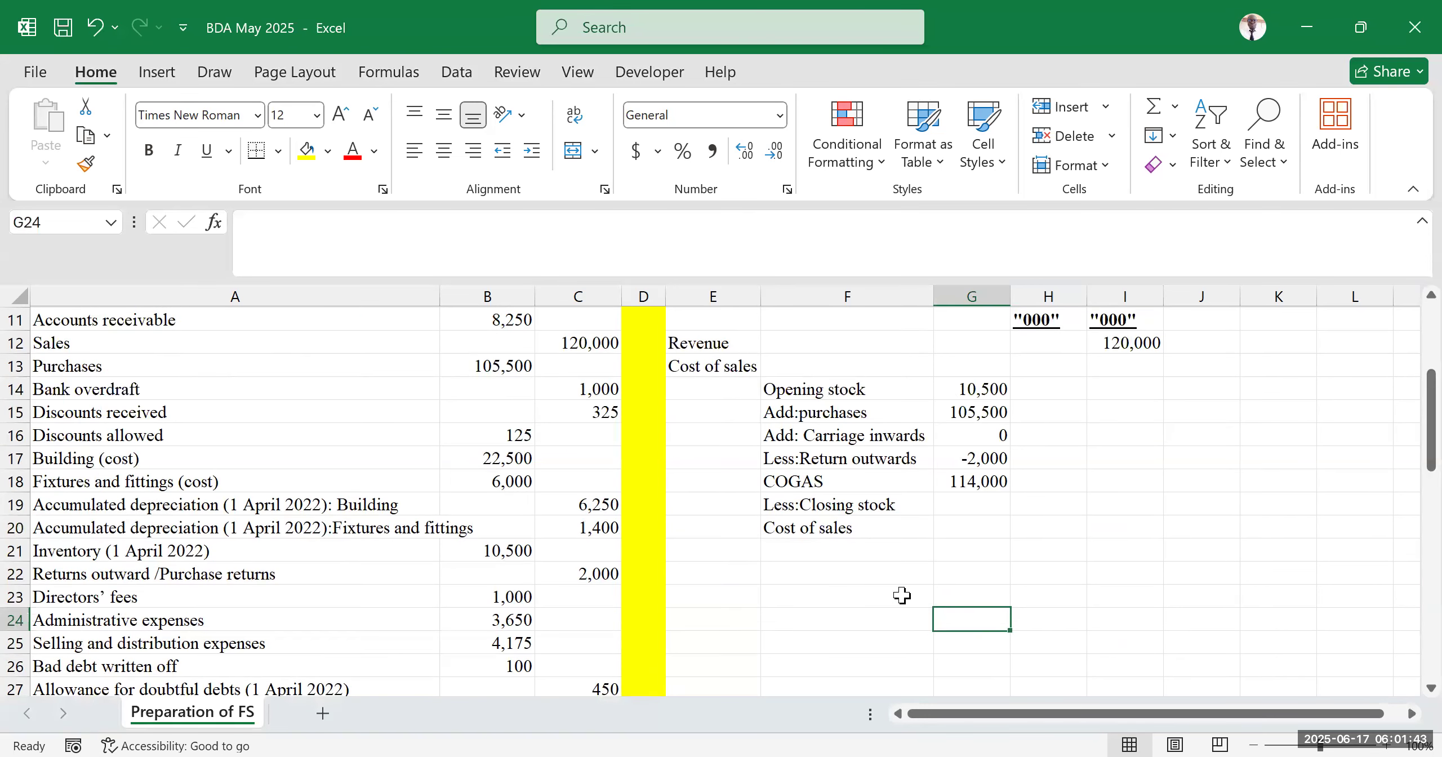
left_click(976, 503)
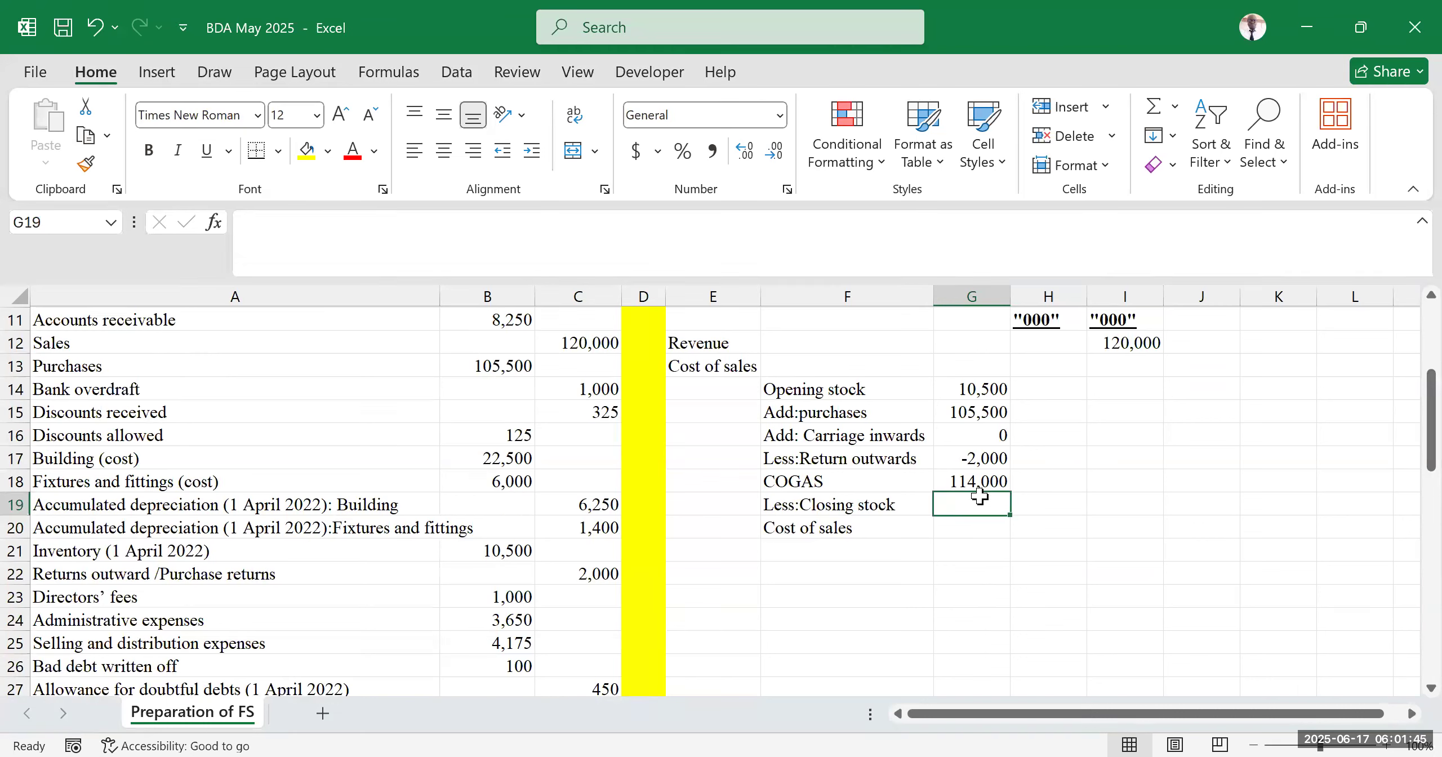
left_click(968, 531)
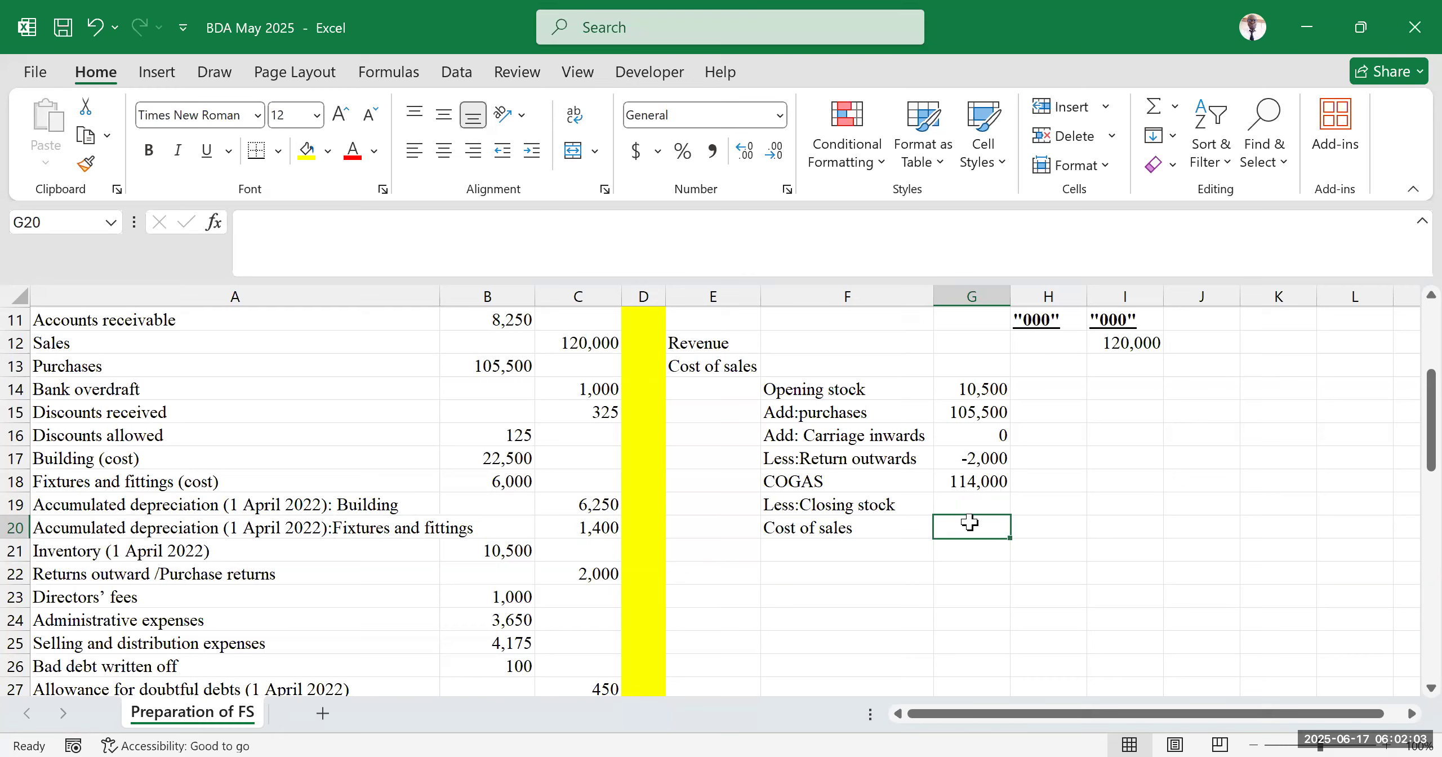
left_click(742, 550)
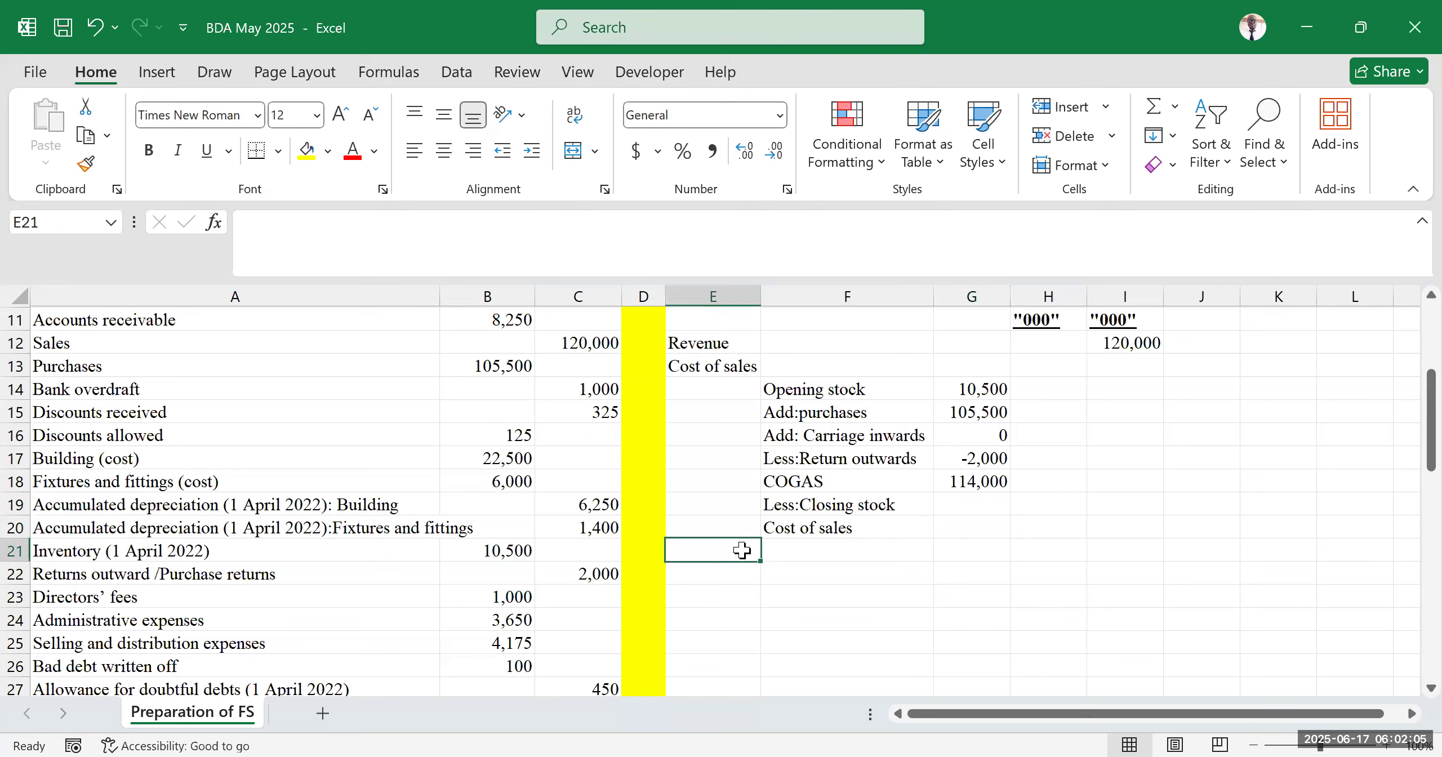
type("Gross profit")
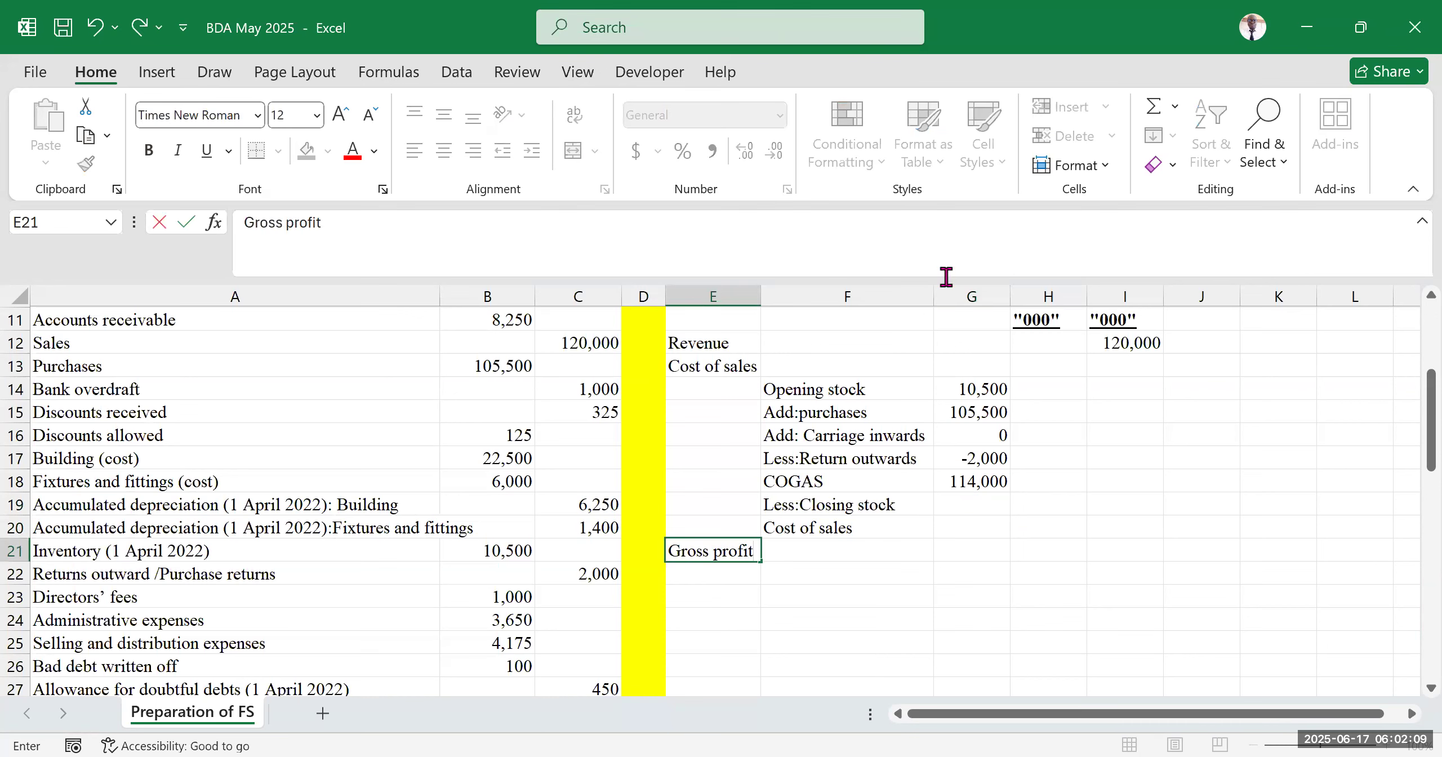
left_click(1046, 577)
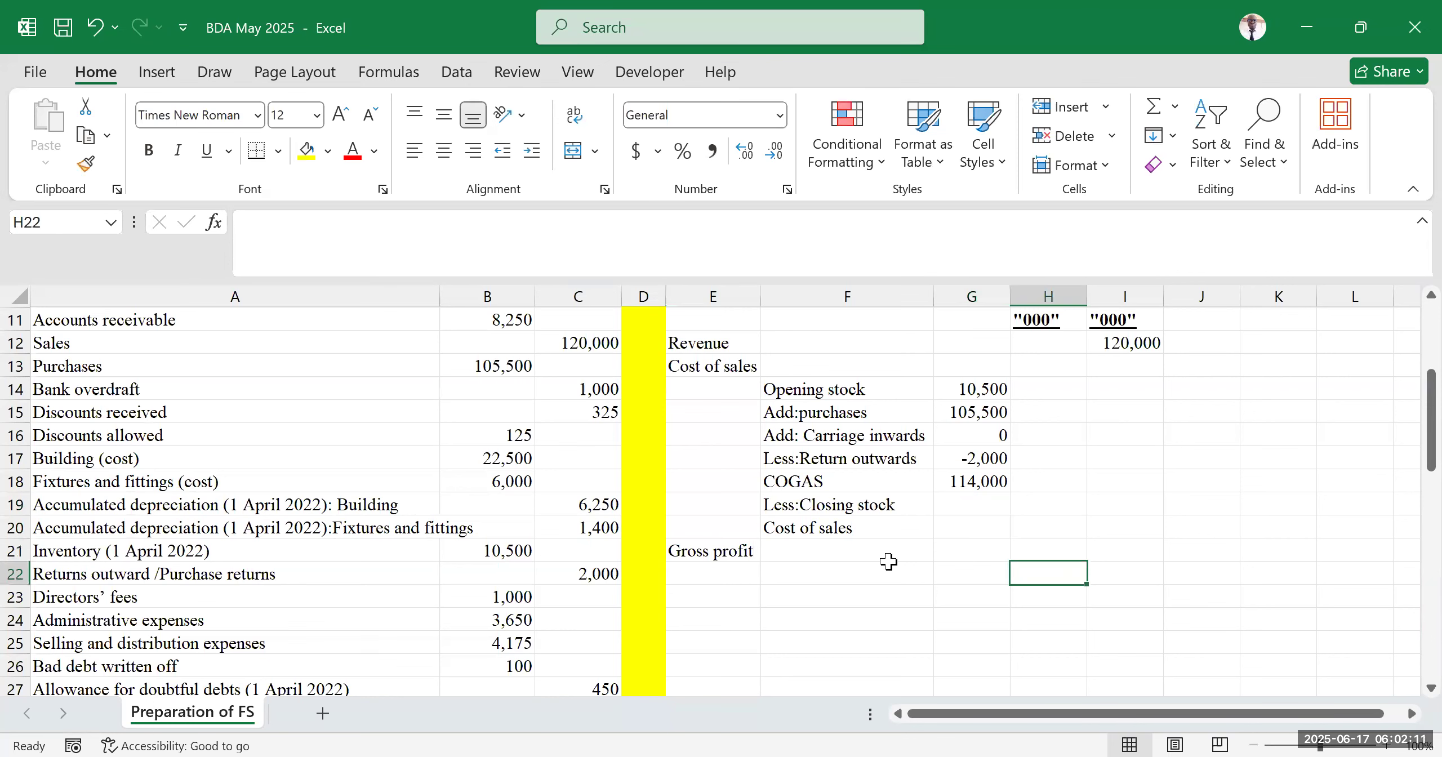
Enter the gross profit formula =I12-I20 in I21, subtracting cost of sales from revenue
left_click(857, 553)
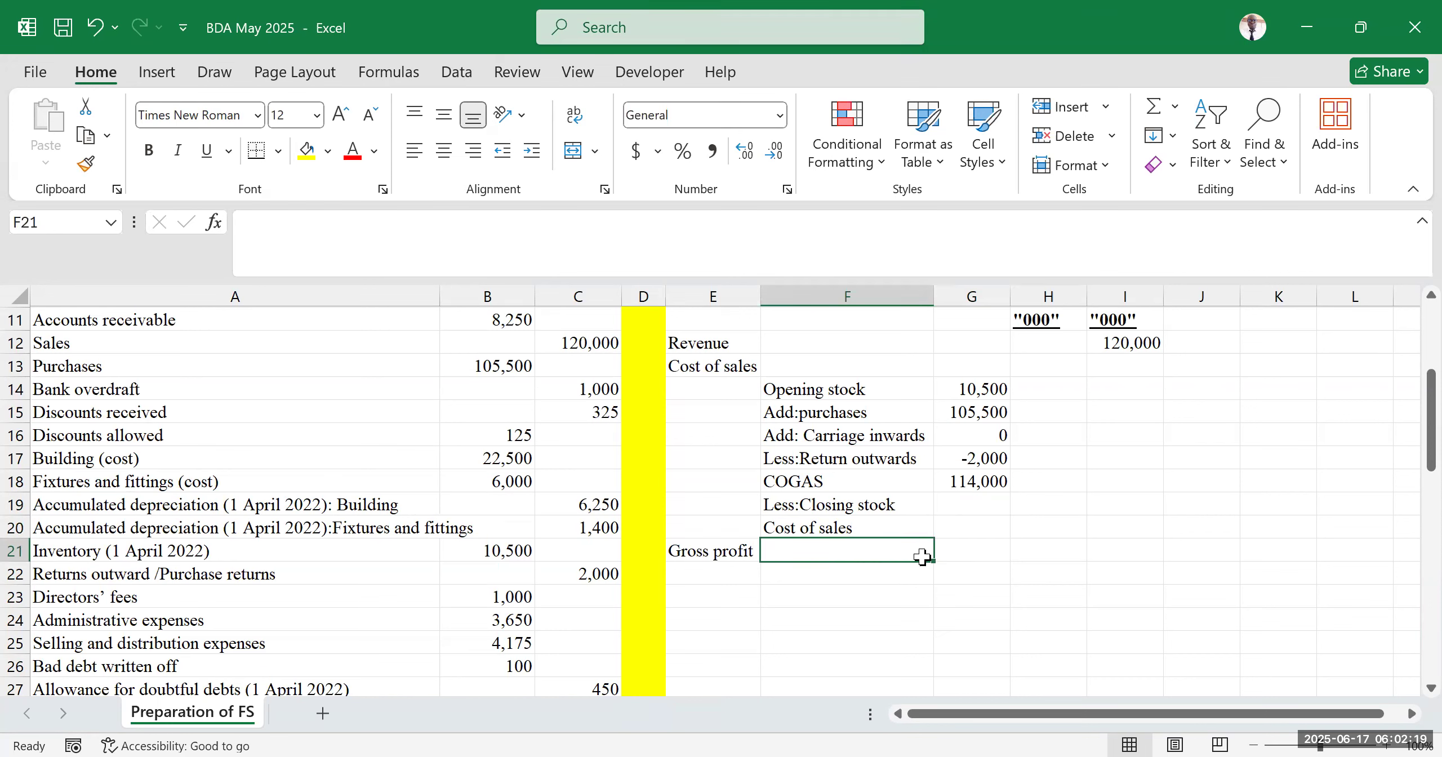
left_click(1053, 548)
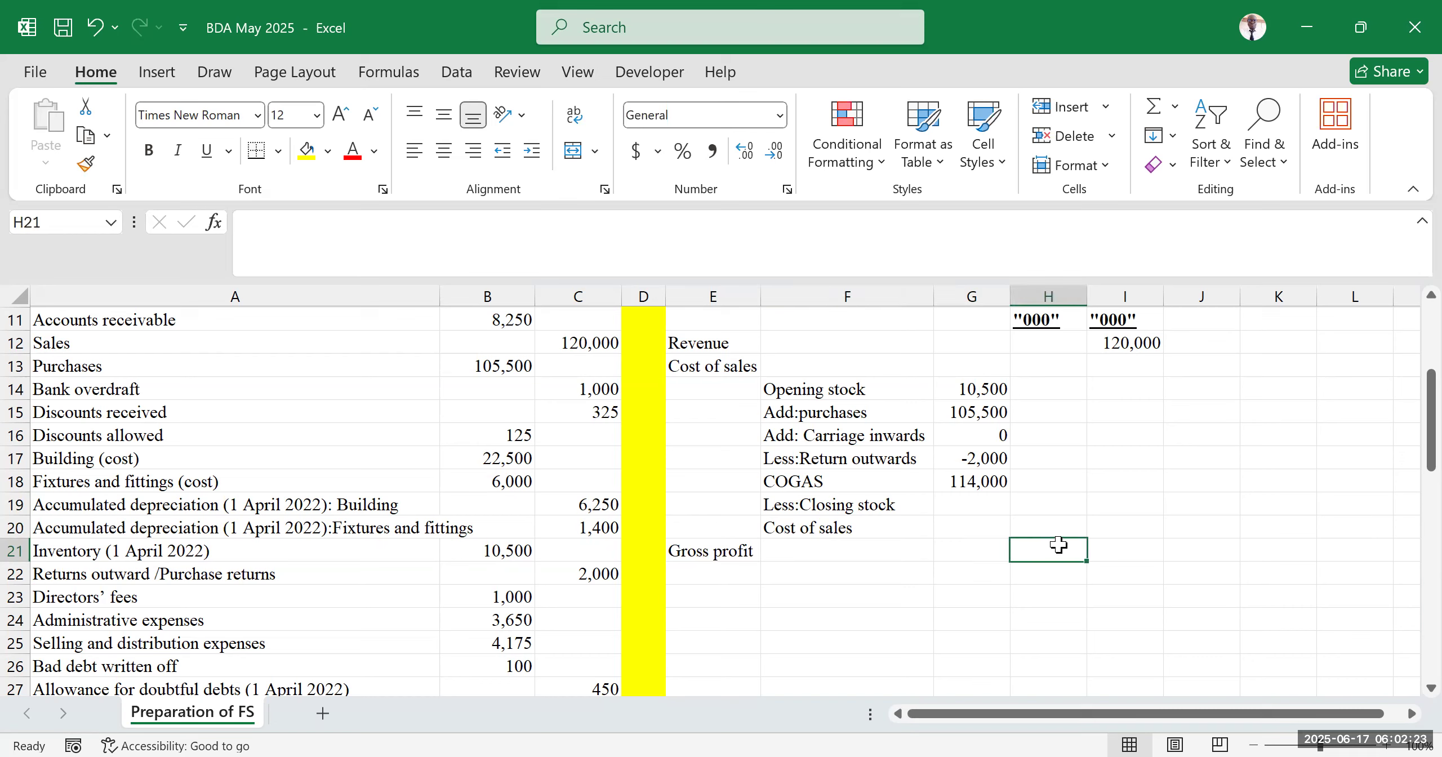
left_click(998, 415)
left_click(987, 559)
left_click_drag(816, 558, 1061, 550)
left_click(1132, 552)
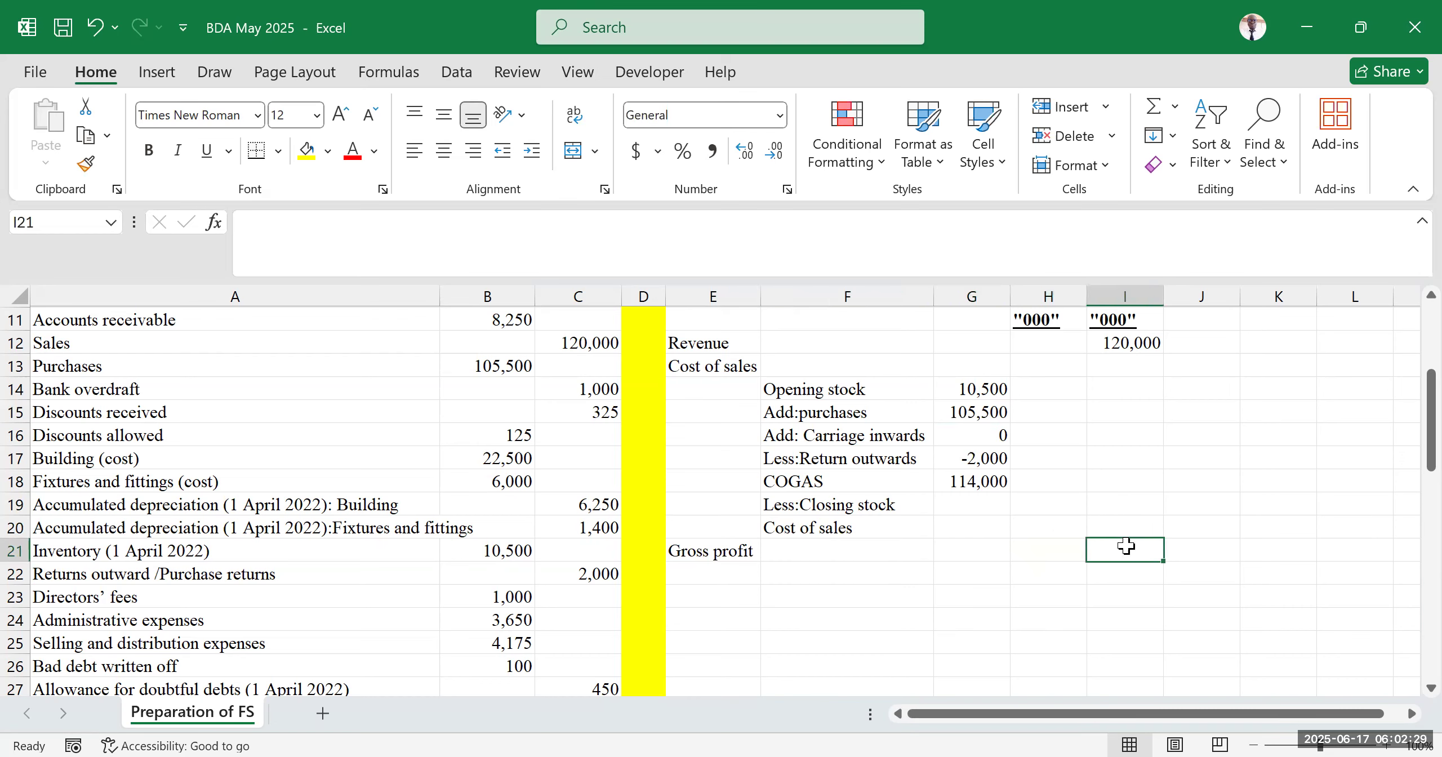
type("=")
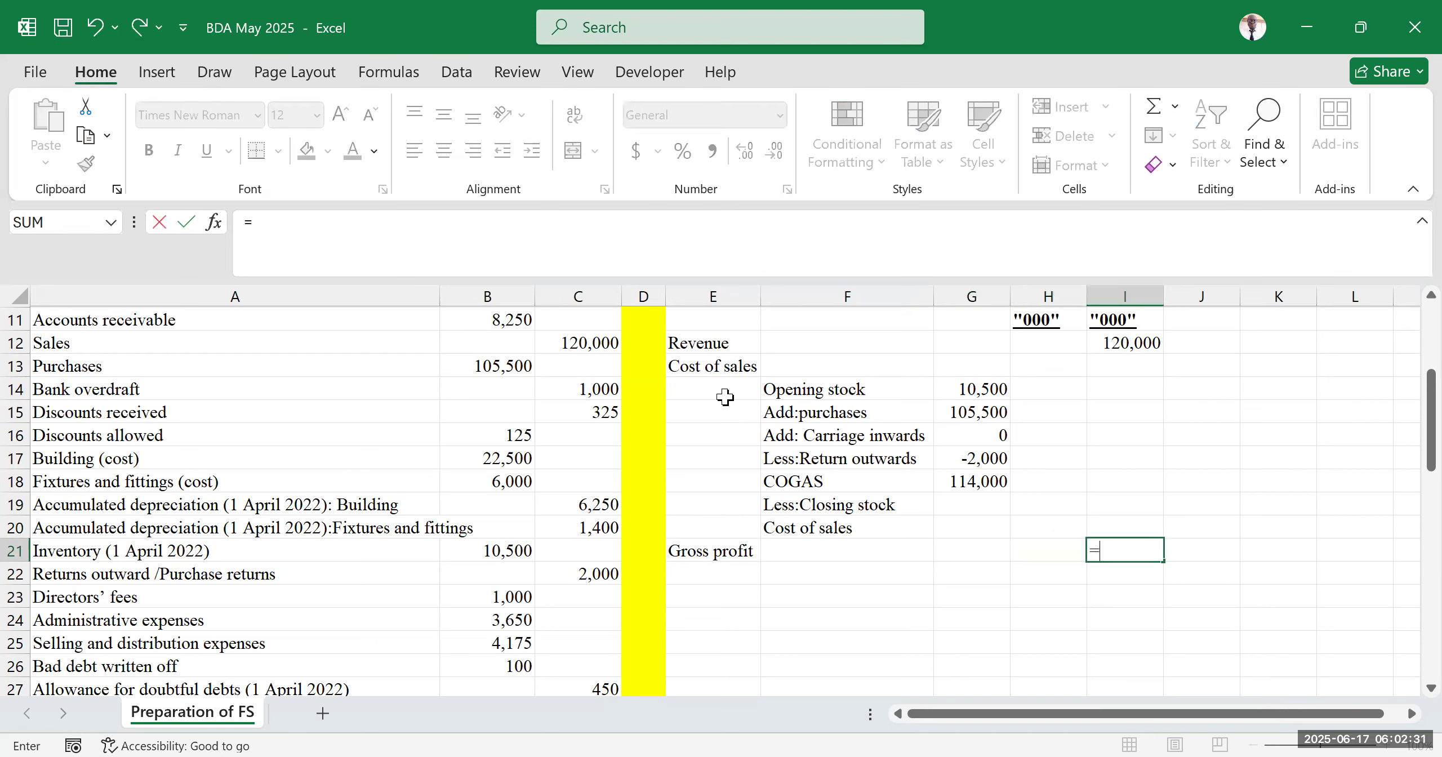
left_click(1113, 340)
type("-")
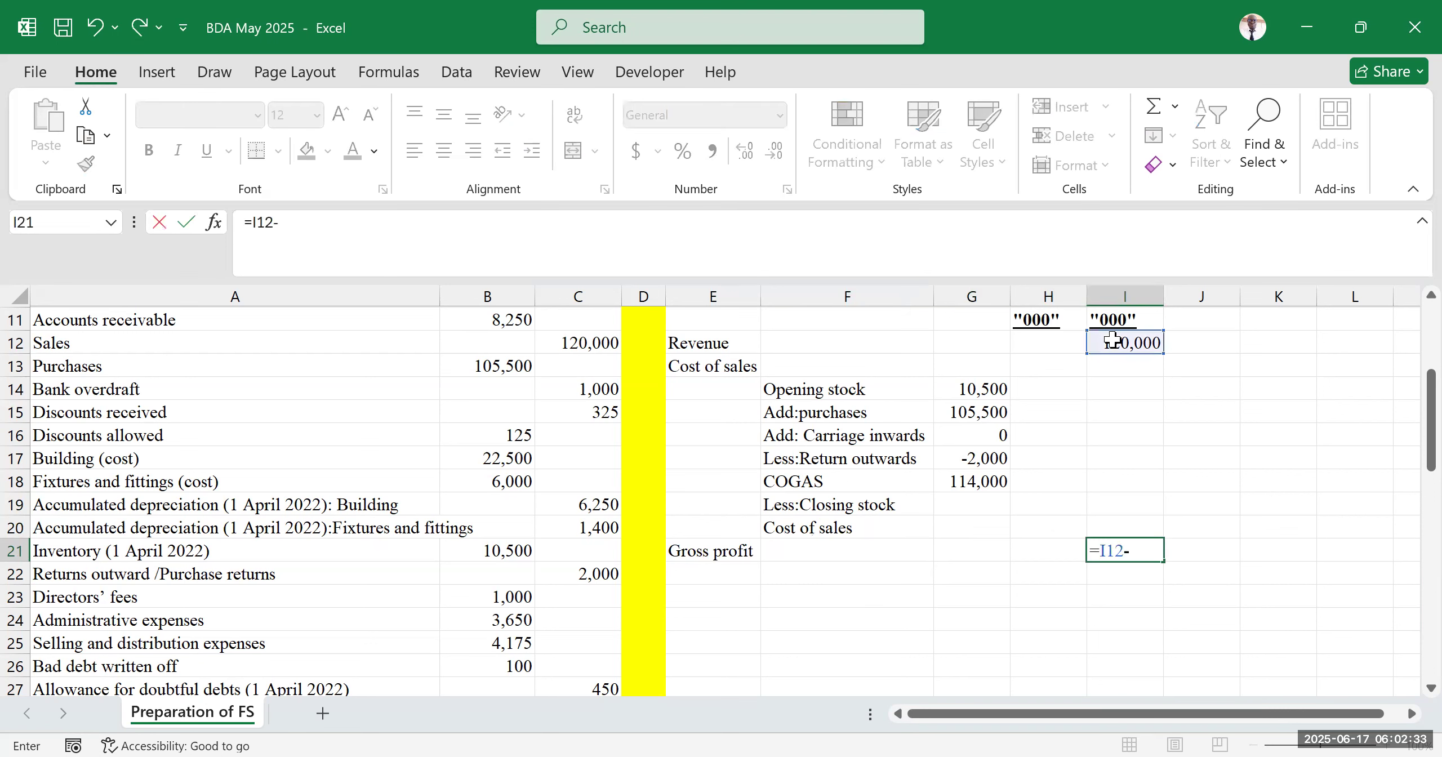
left_click(1115, 523)
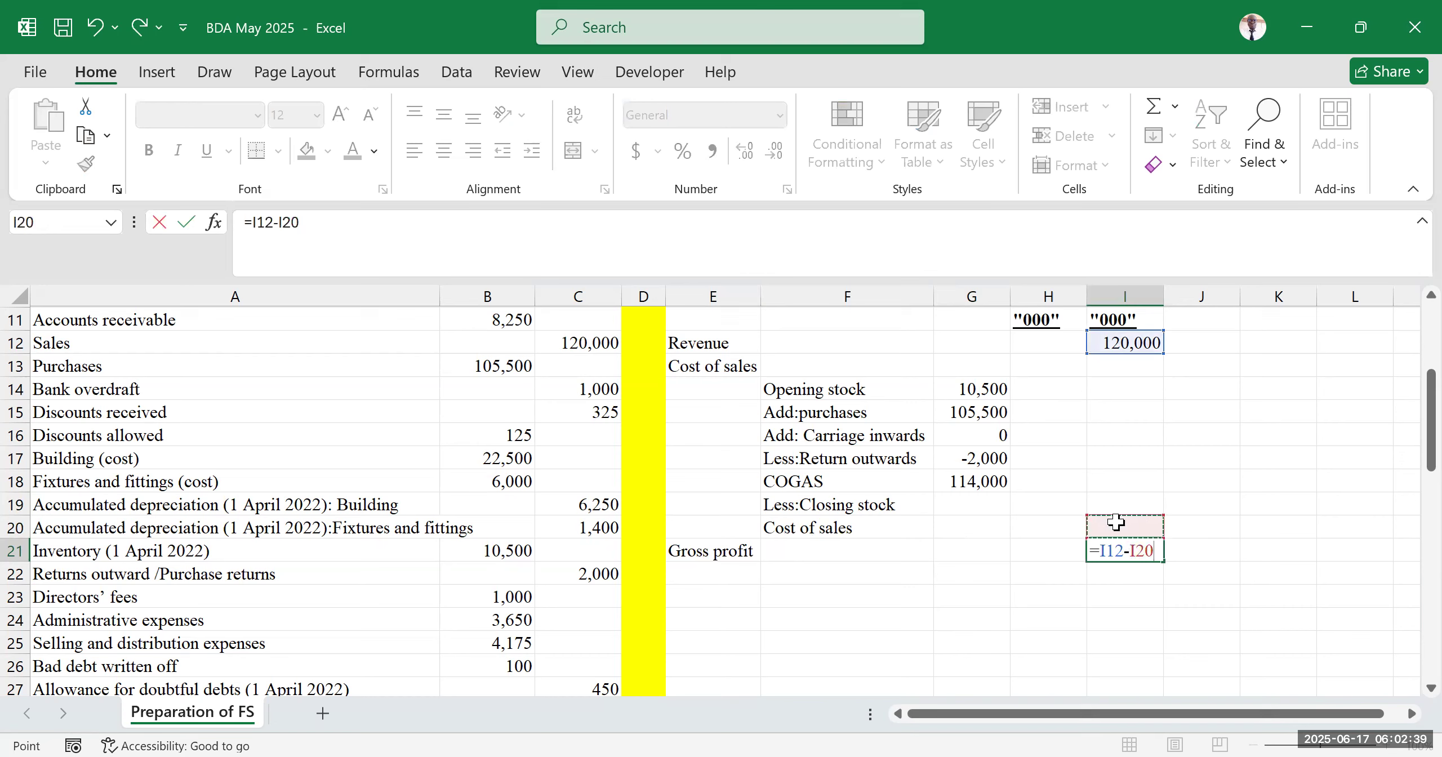
key("Return")
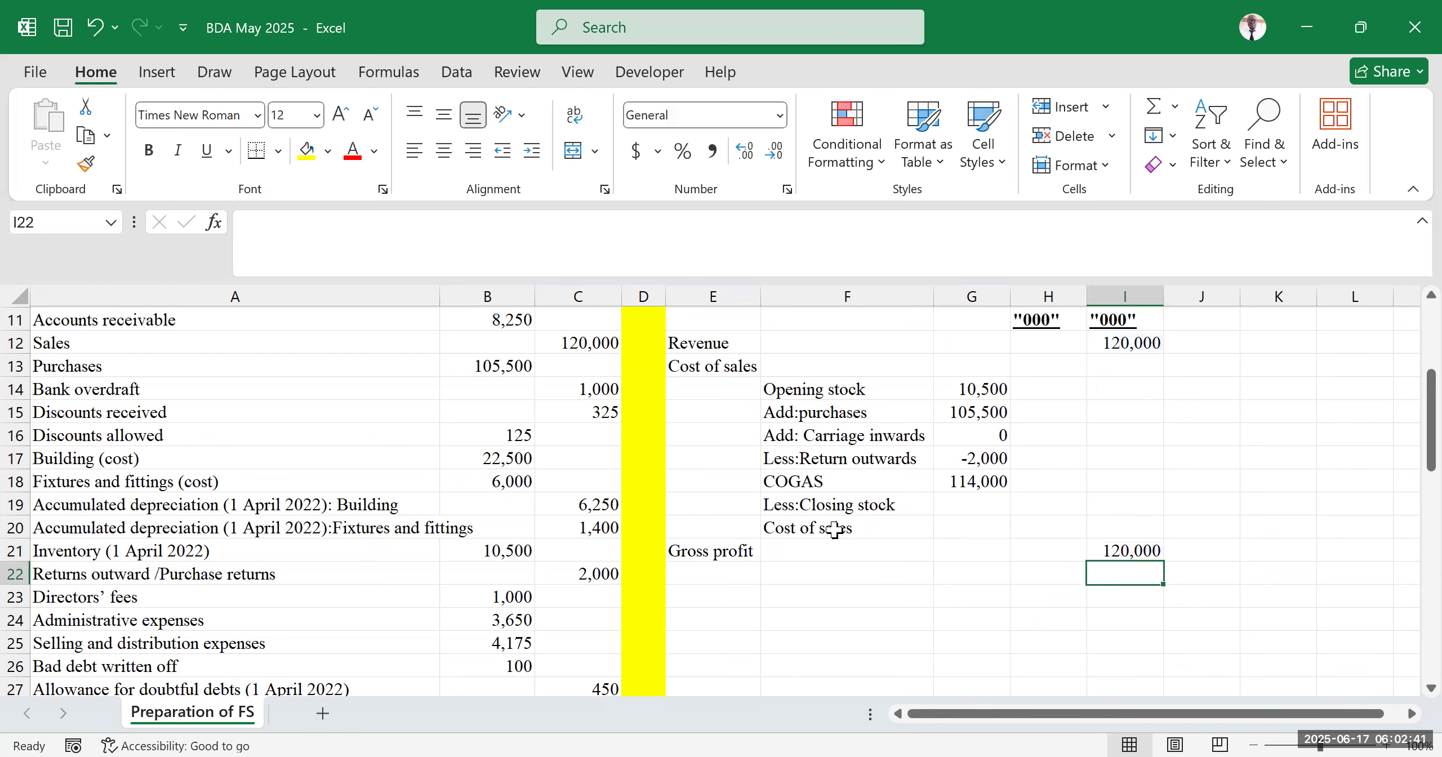
left_click(834, 530)
left_click_drag(751, 535, 715, 532)
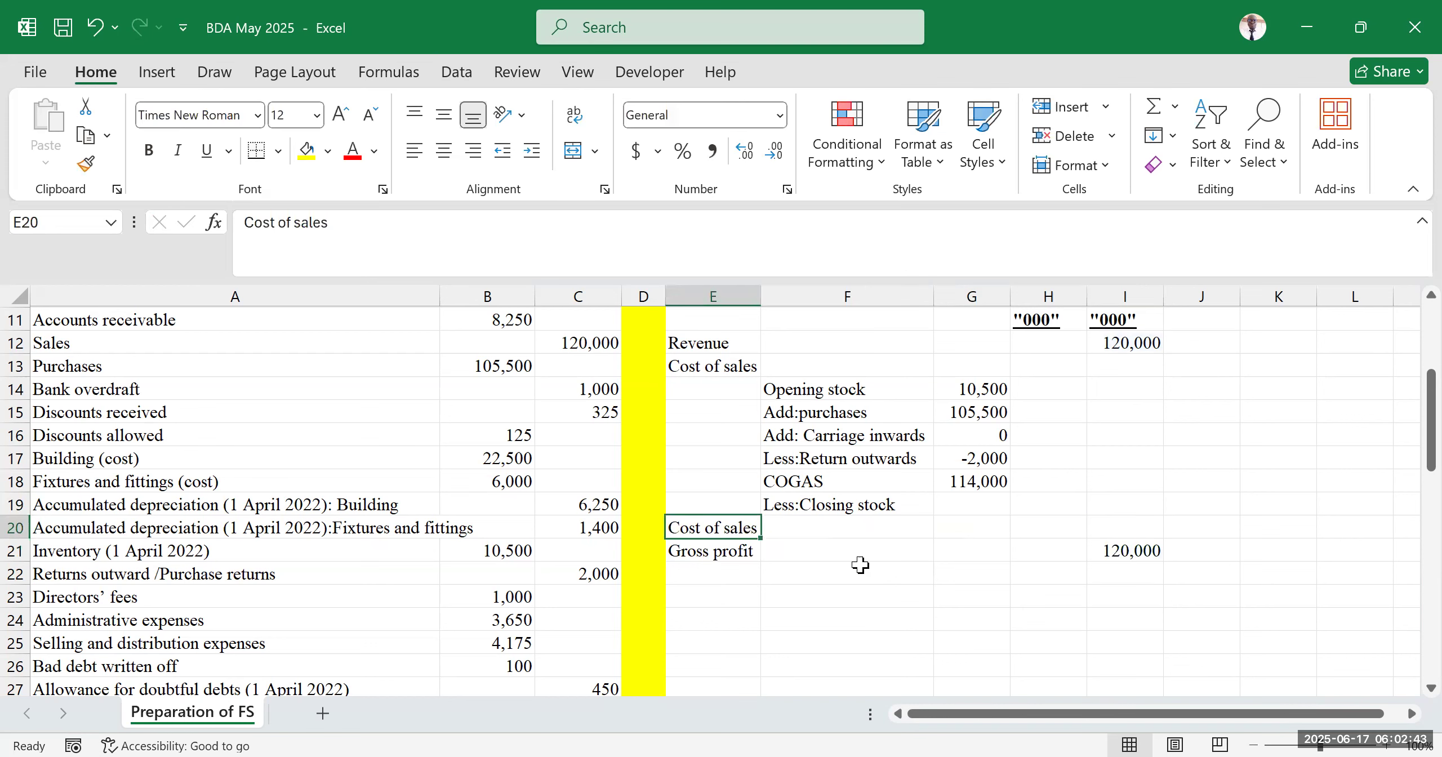
left_click(868, 572)
left_click(959, 509)
left_click(954, 570)
left_click(1039, 439)
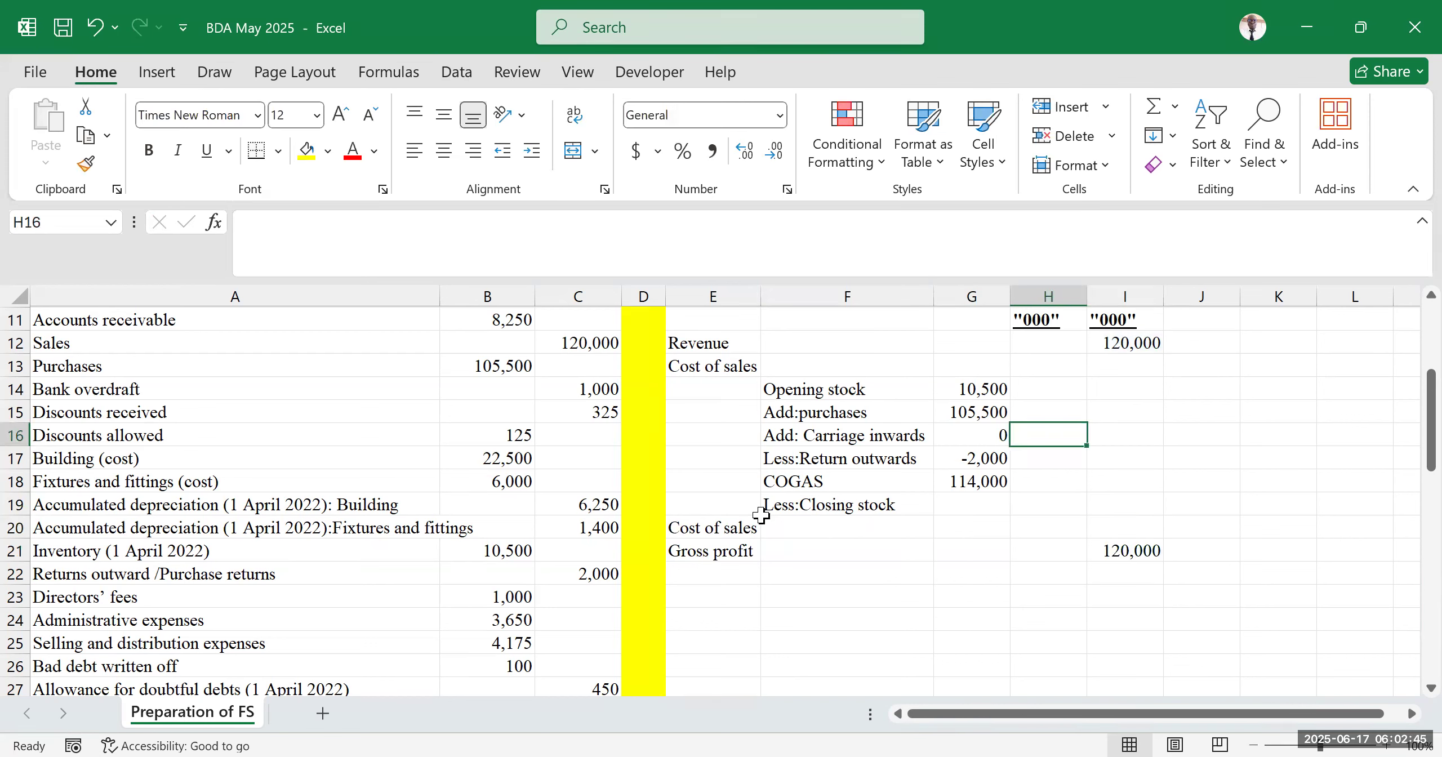
left_click_drag(718, 529, 768, 531)
left_click(752, 531)
key("ctrl+z")
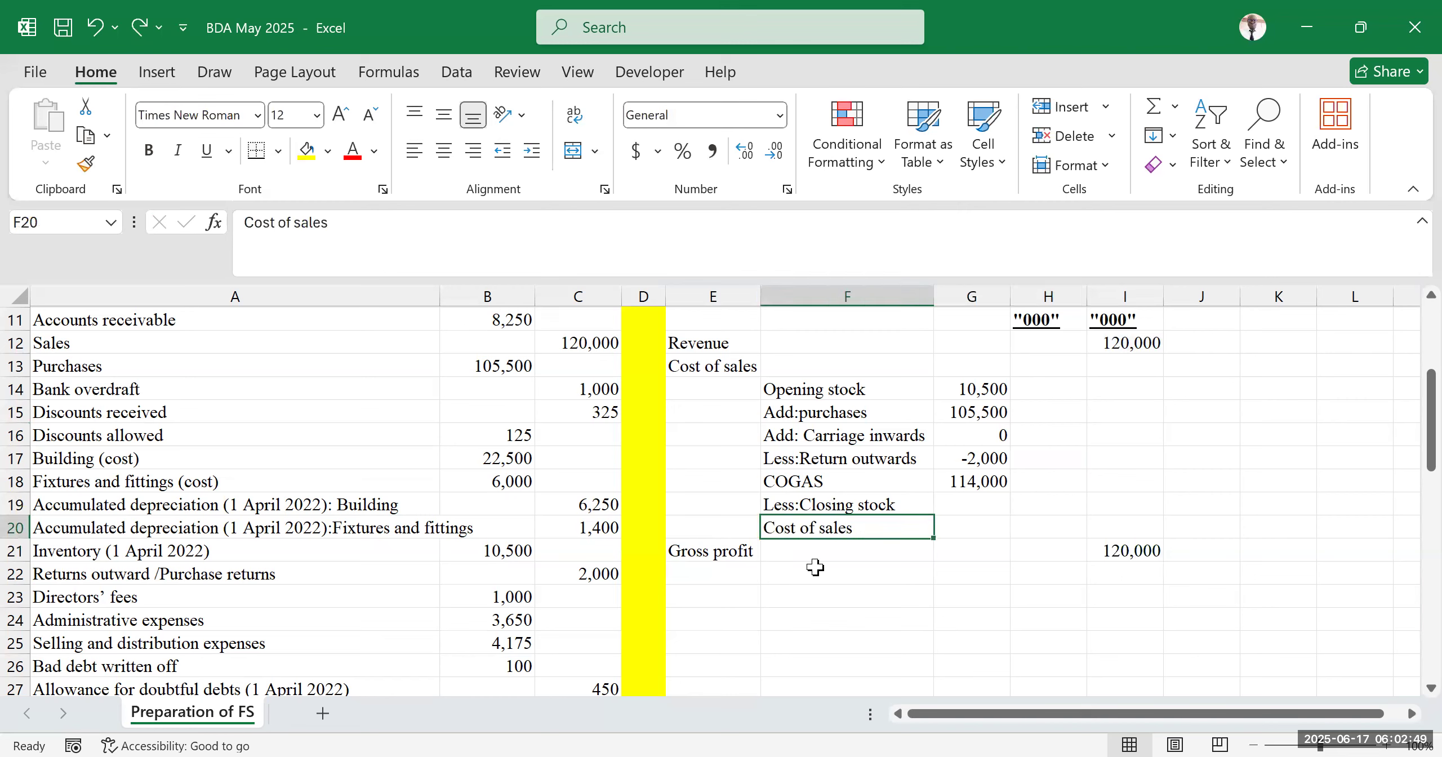
Highlight the closing stock amount cell G19 with yellow fill
left_click(889, 582)
left_click(1200, 528)
left_click(1198, 455)
left_click(1279, 509)
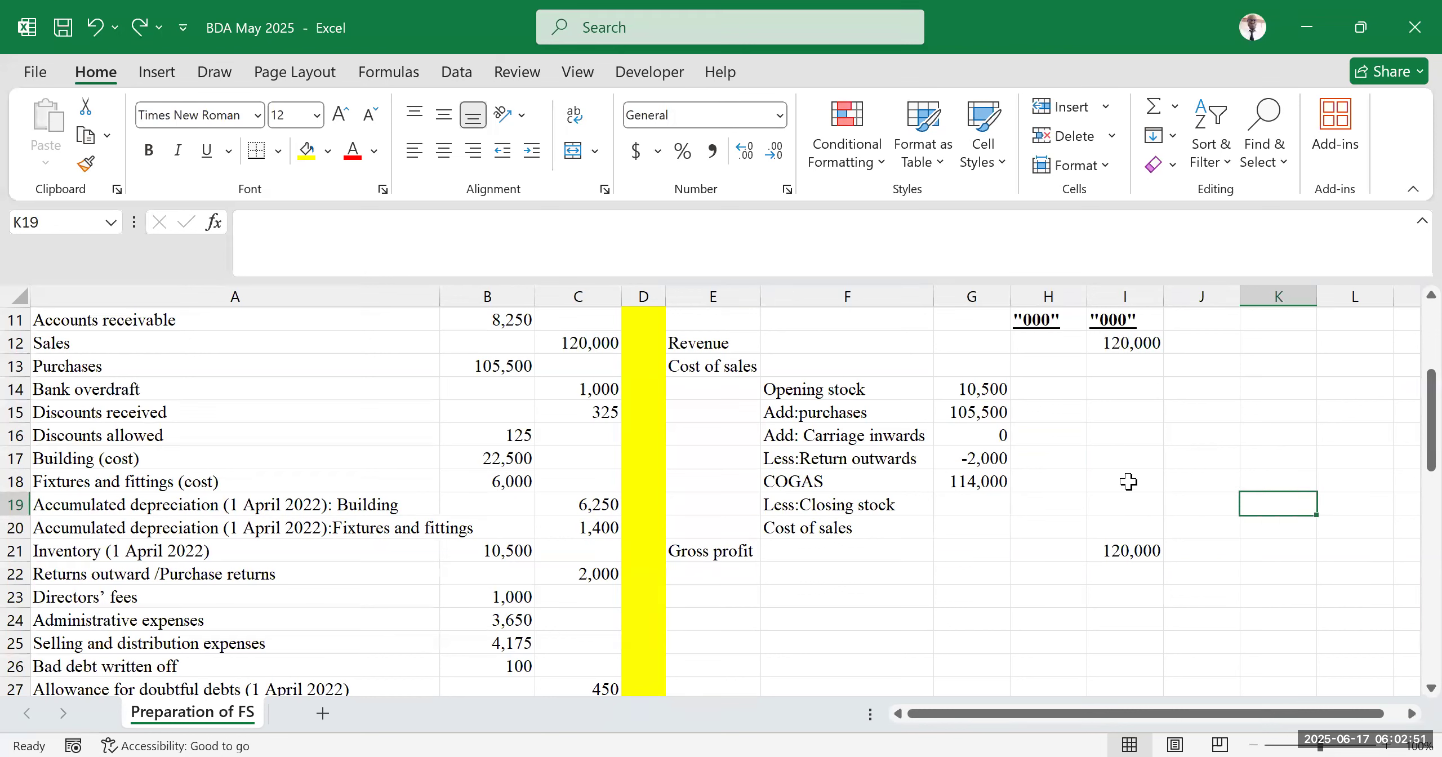
left_click(1123, 482)
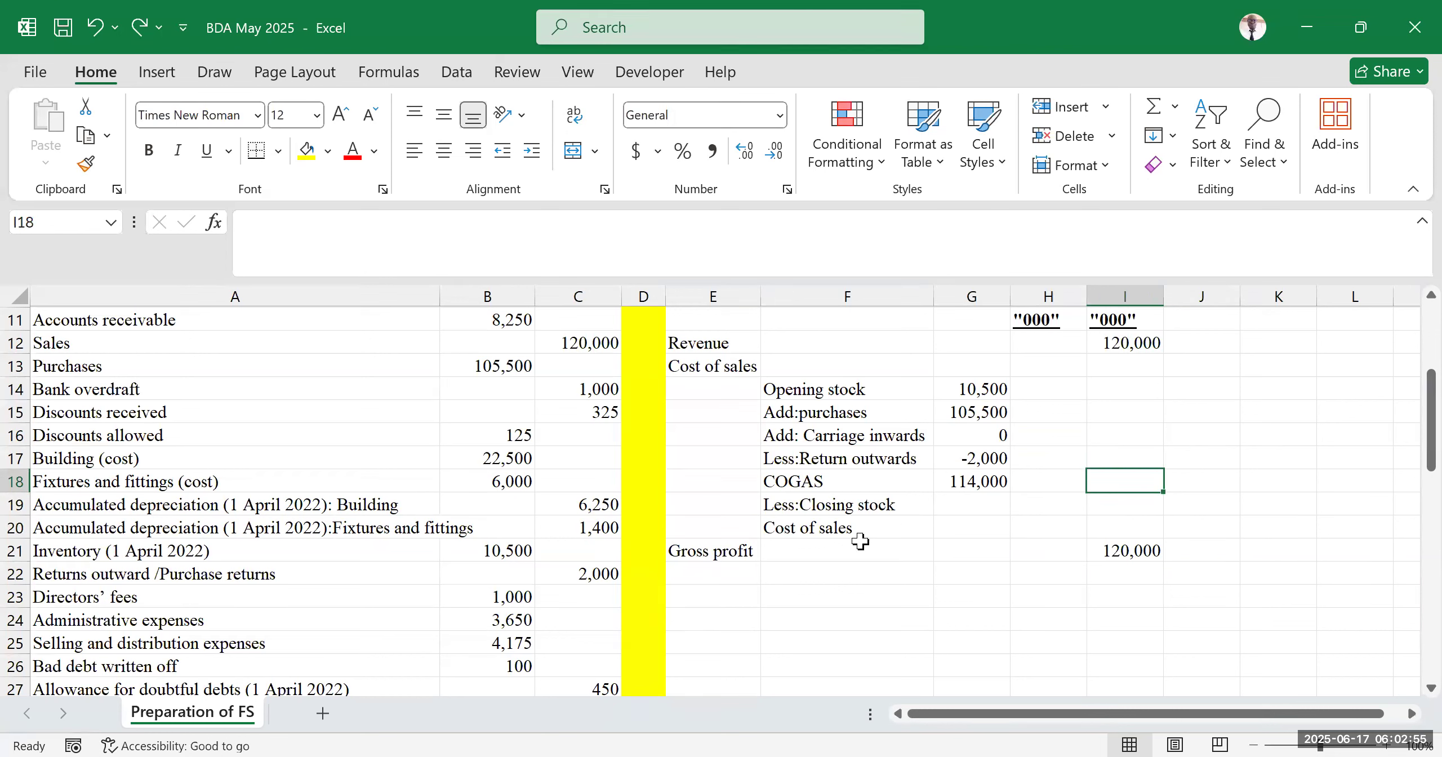
left_click(975, 504)
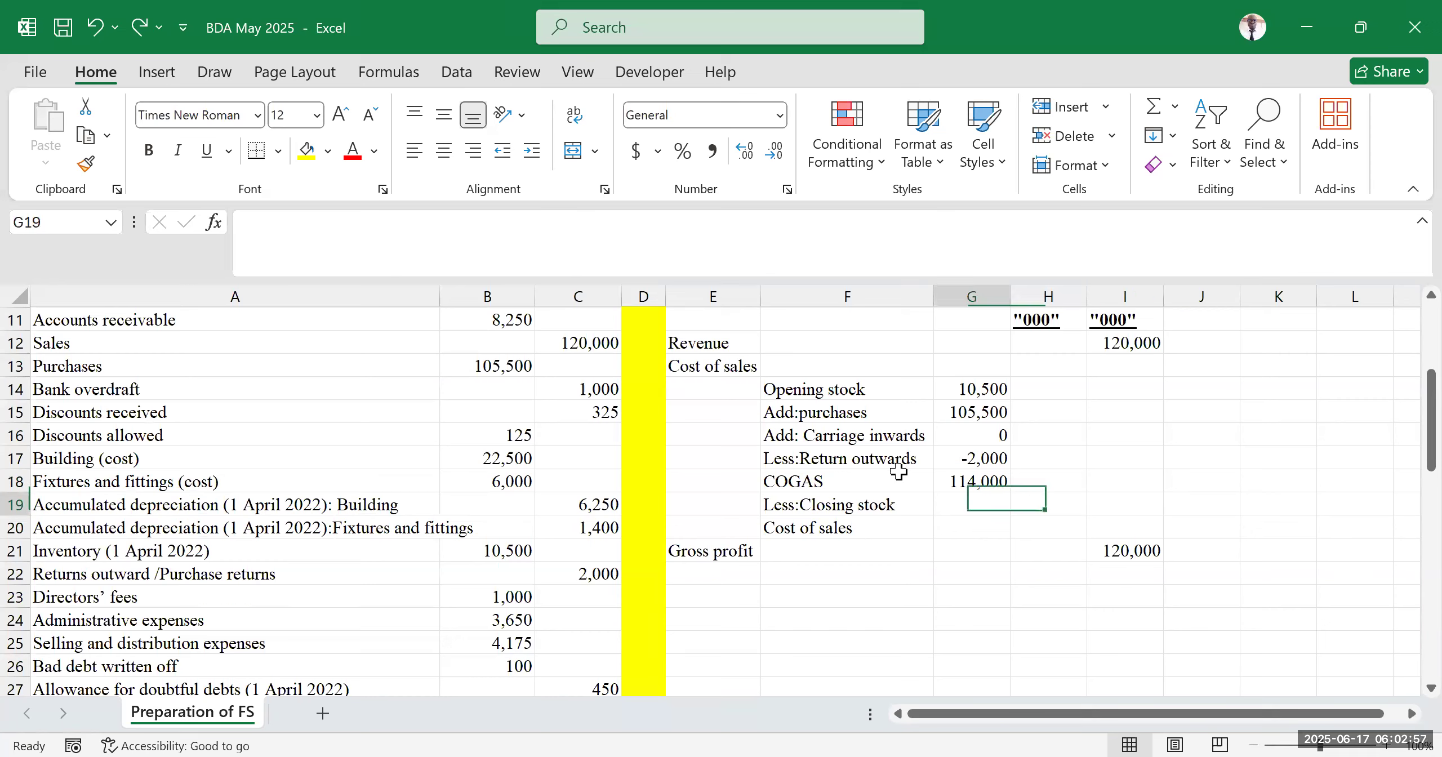
left_click(307, 150)
left_click(1155, 457)
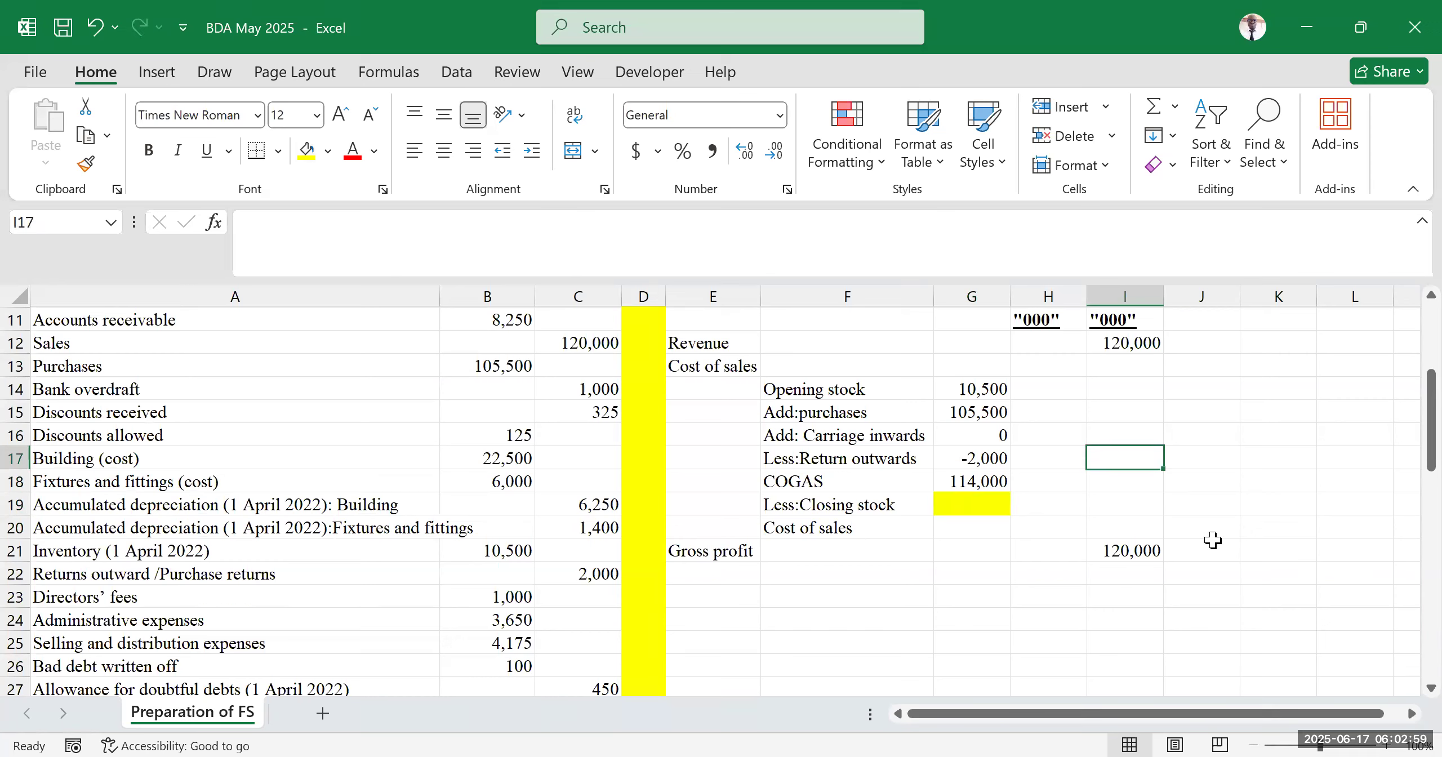
left_click(1230, 508)
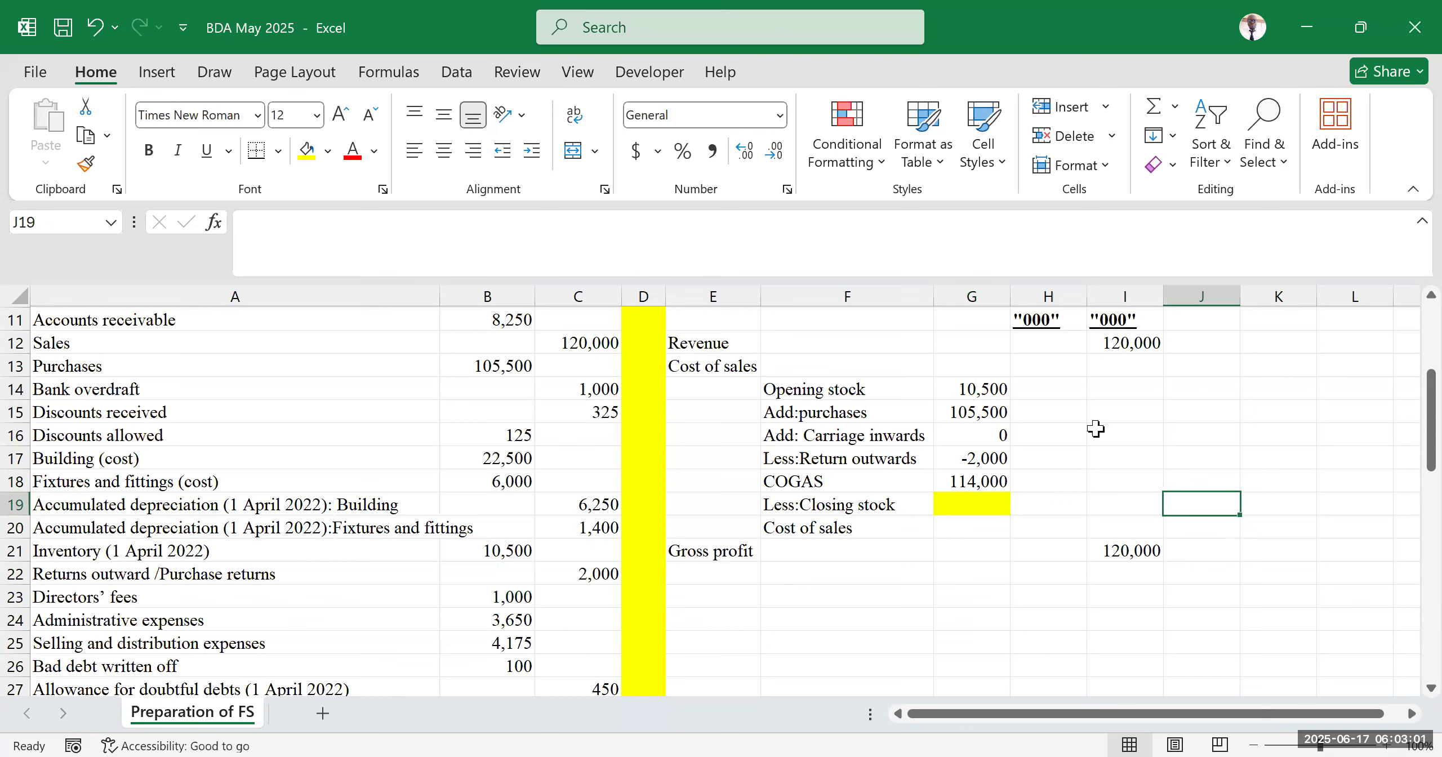
Examine the additional information notes below the trial balance
left_click(749, 555)
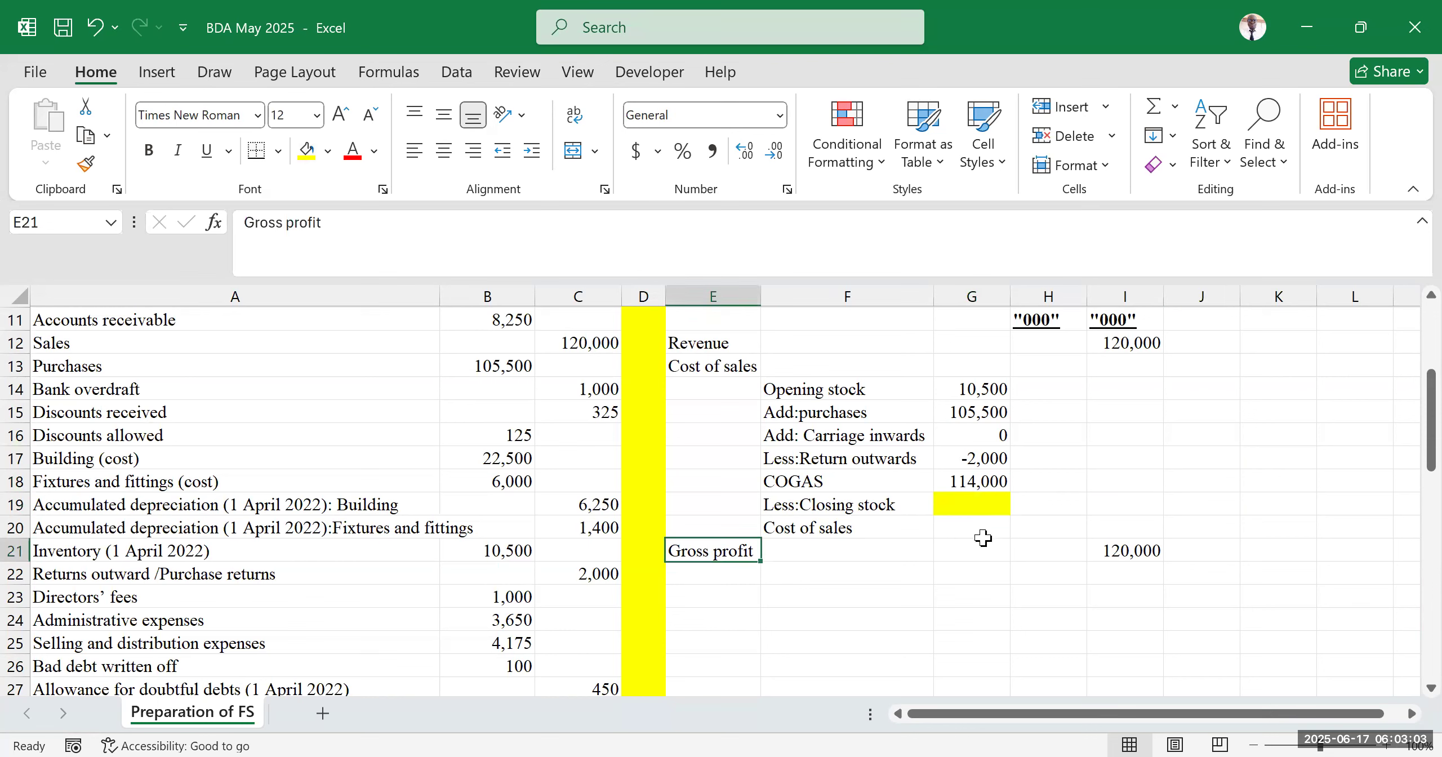
left_click(948, 525)
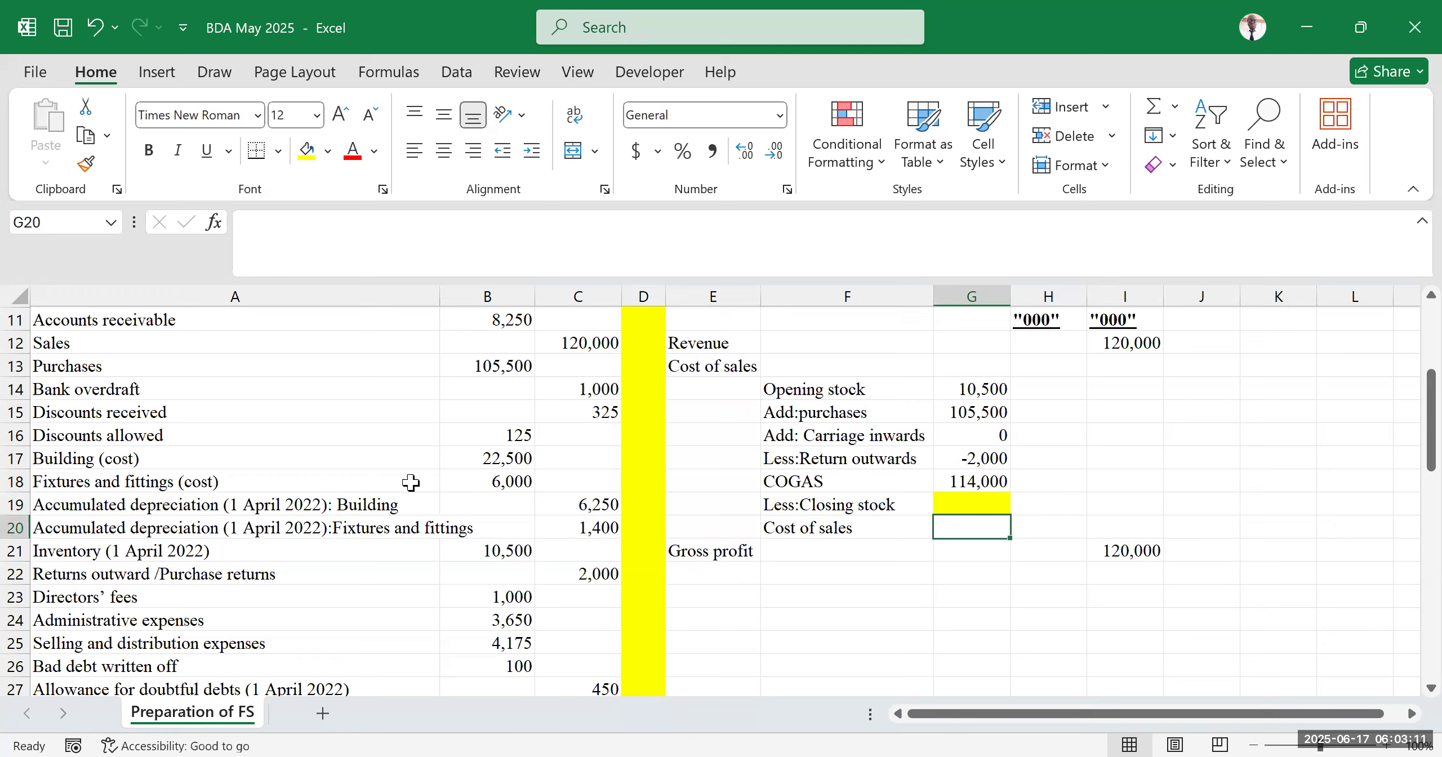
scroll(408, 478, "down", 3)
scroll(409, 472, "down", 3)
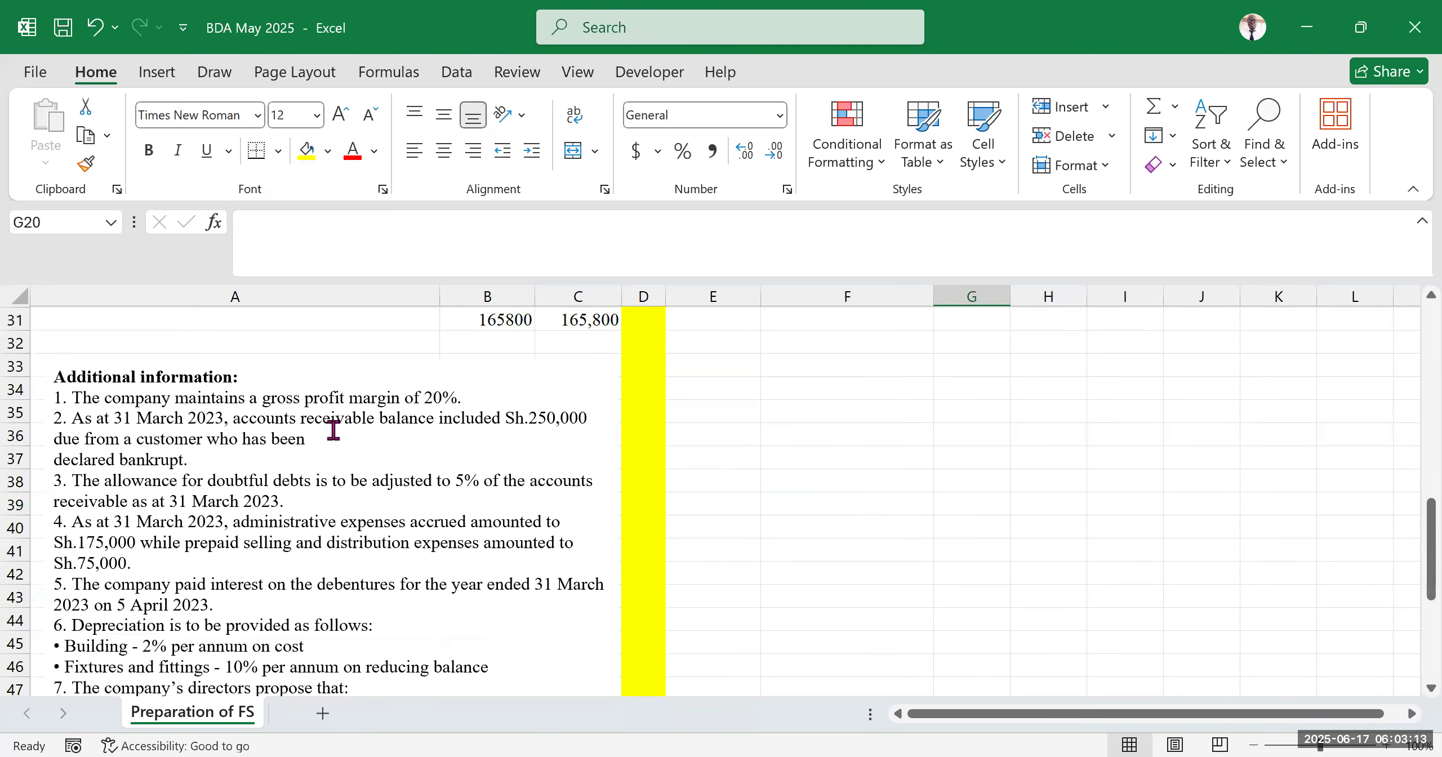
scroll(379, 419, "up", 2)
scroll(307, 426, "up", 1)
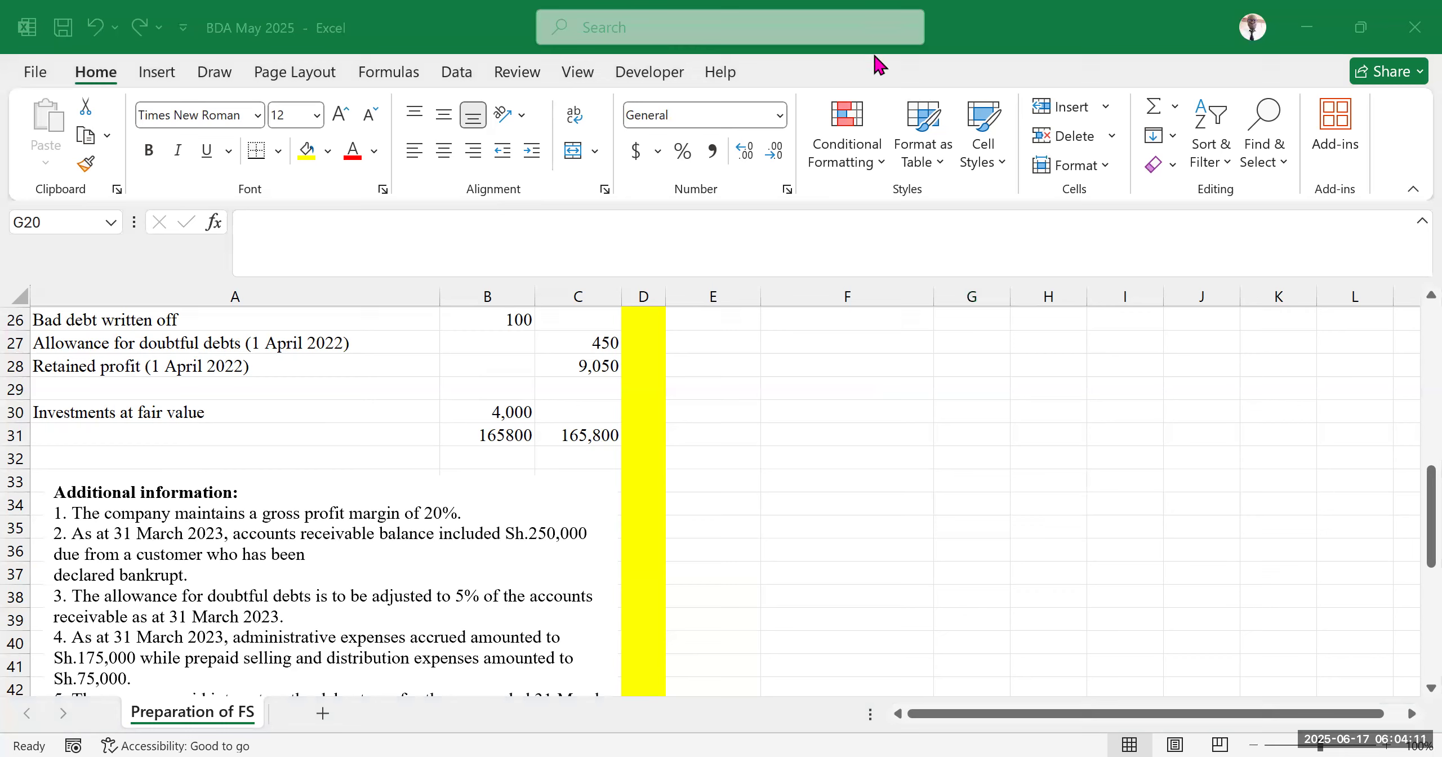
left_click(847, 443)
scroll(714, 513, "up", 9)
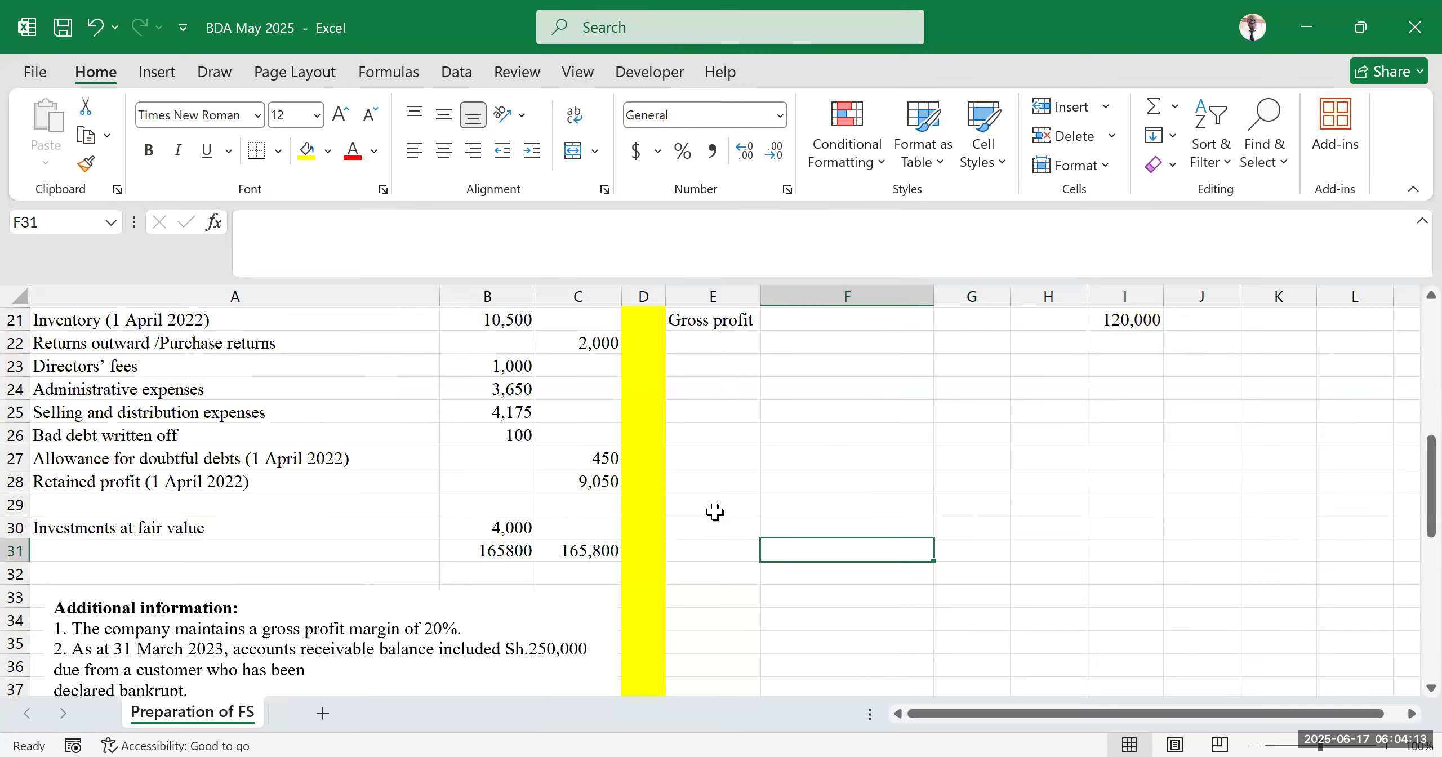
scroll(930, 518, "down", 3)
left_click_drag(1184, 714, 1203, 714)
scroll(1233, 417, "up", 2)
Enter the labels "mark-up" in K7 and "margin" in K8
left_click(1217, 342)
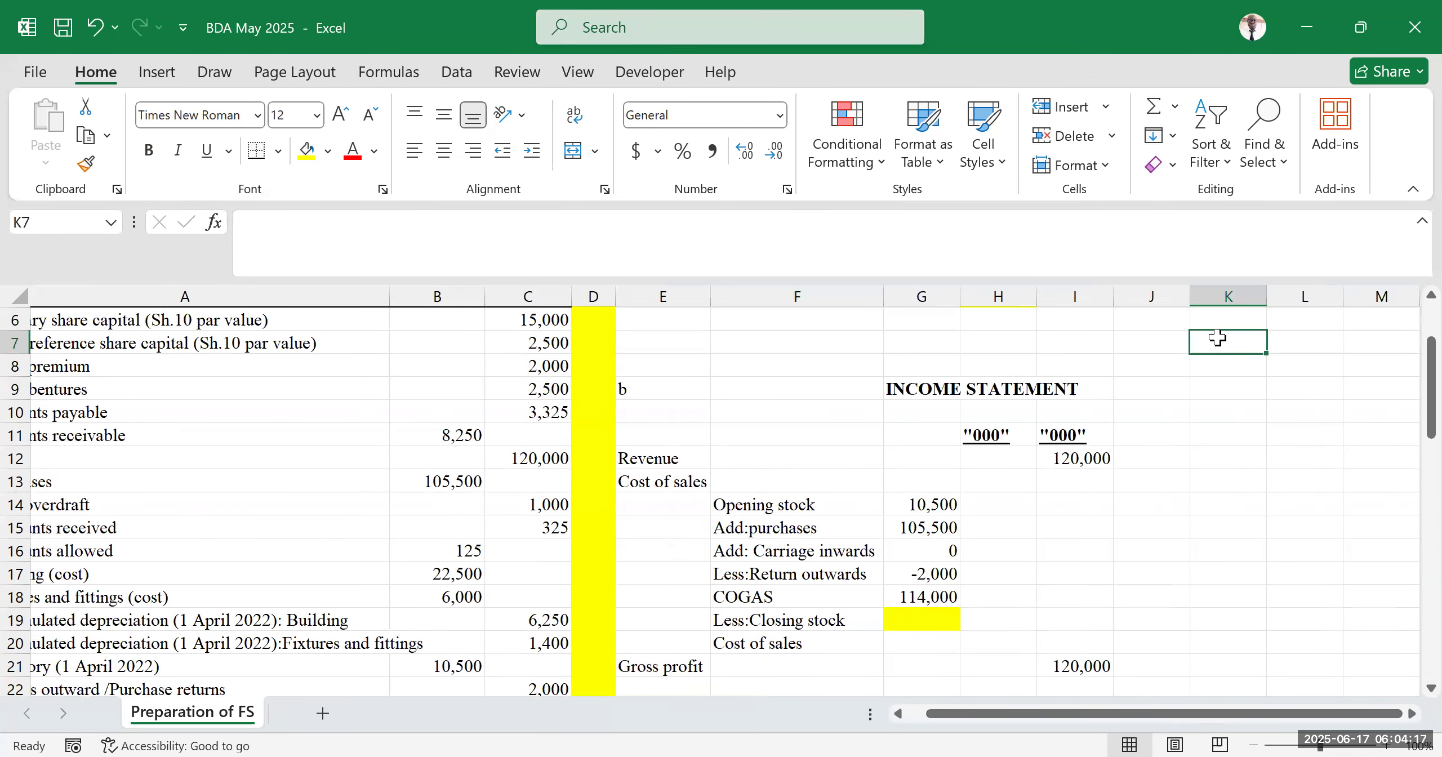
type("mark-up")
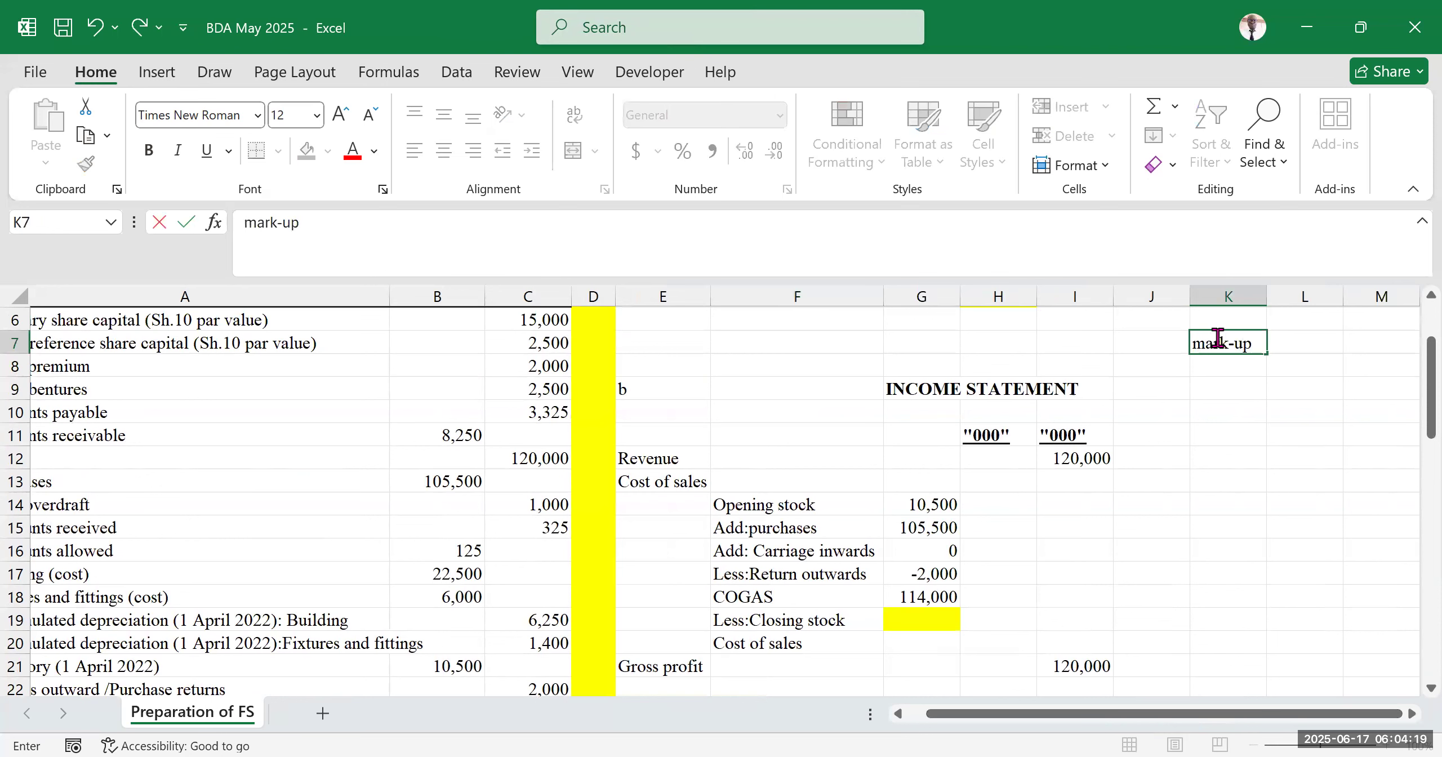
key("Return")
type("margin")
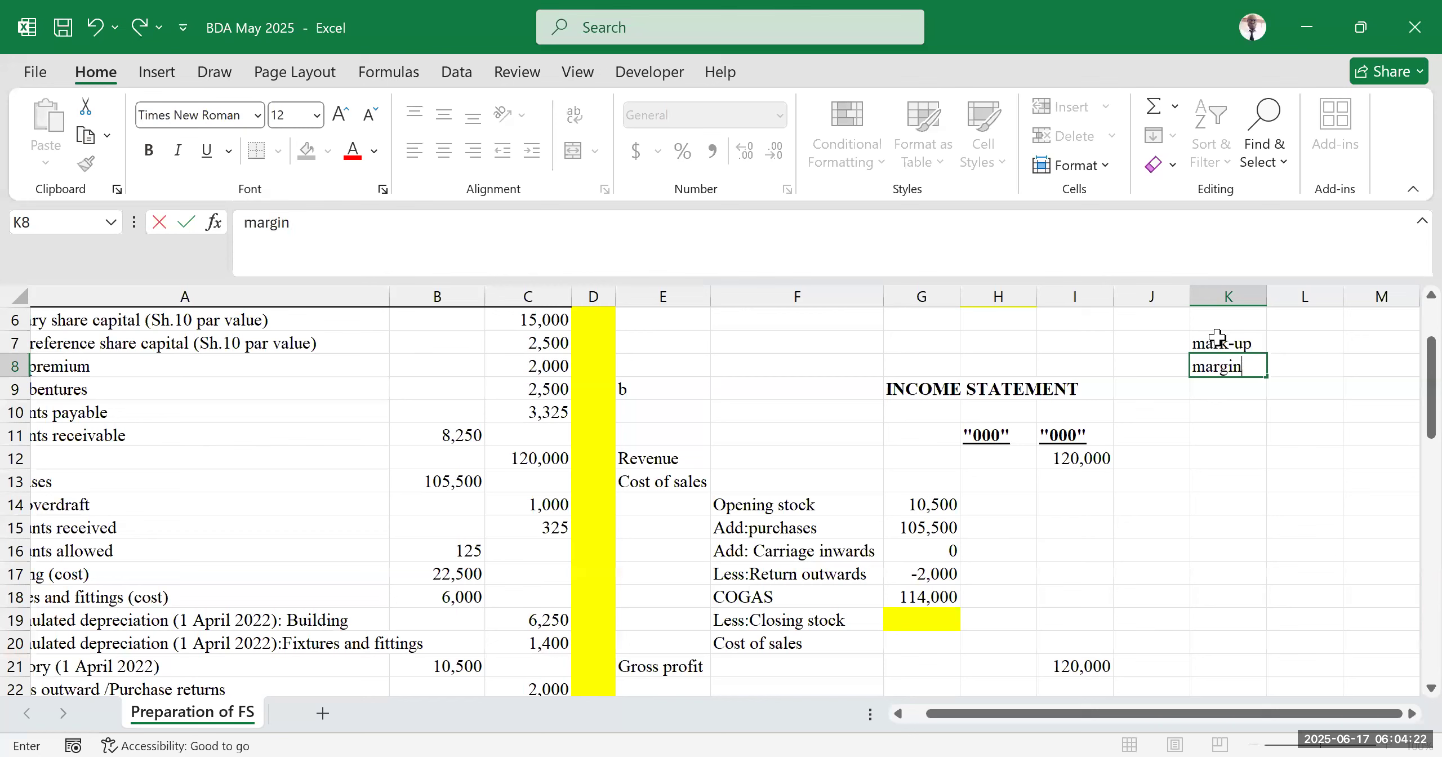
left_click(1258, 470)
Enter the note =GP/Sales as text beside the margin label in L8
left_click(1321, 368)
type("=")
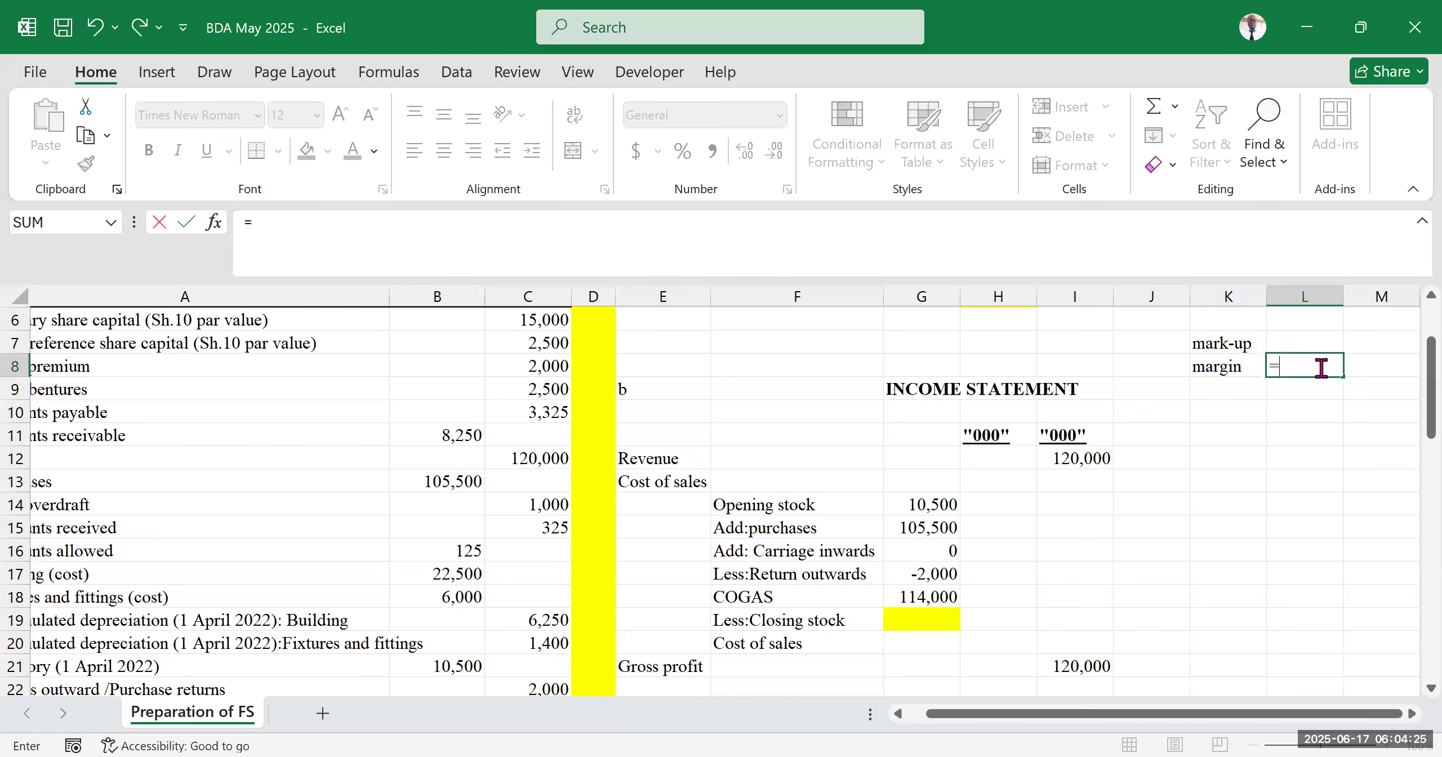
type("GP/")
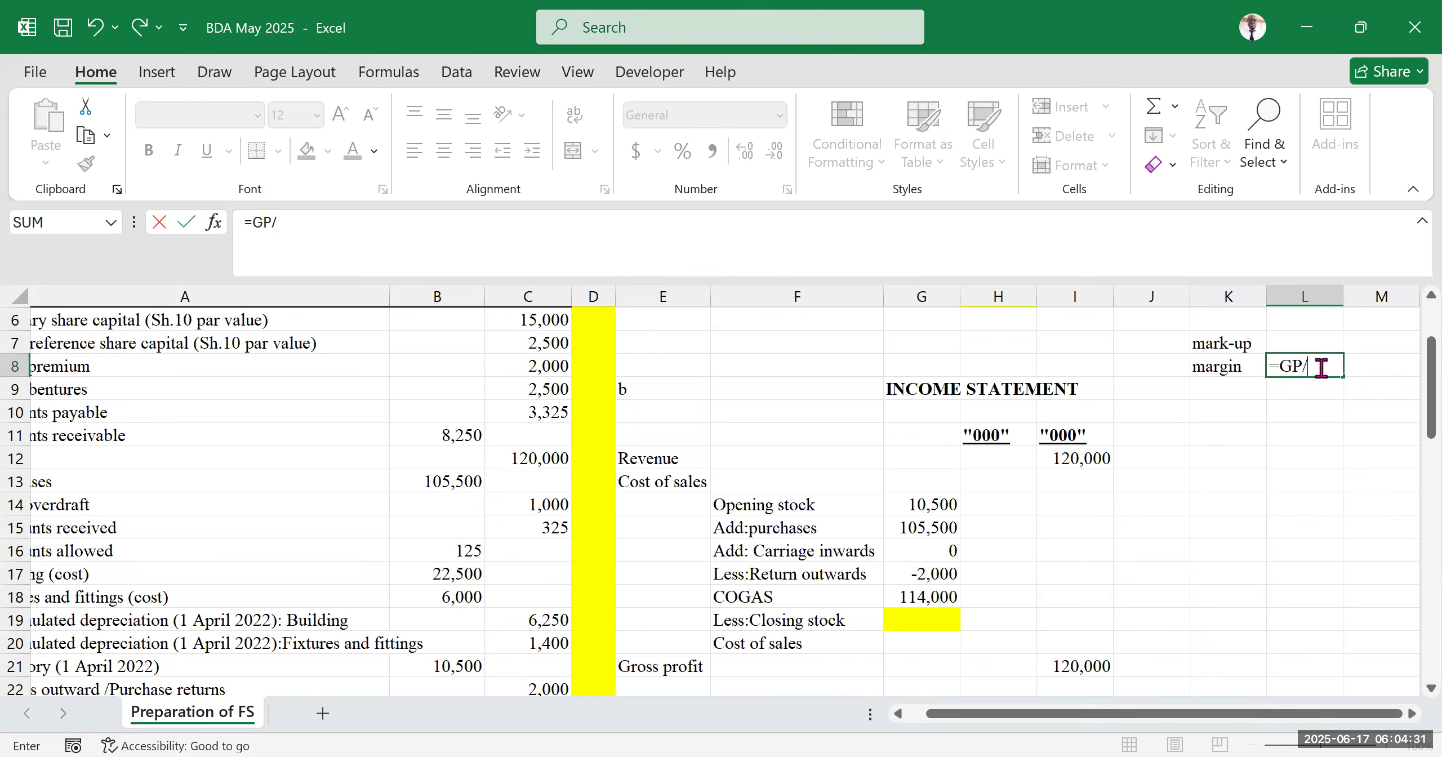
type("Sales")
left_click(1375, 445)
left_click(1307, 367)
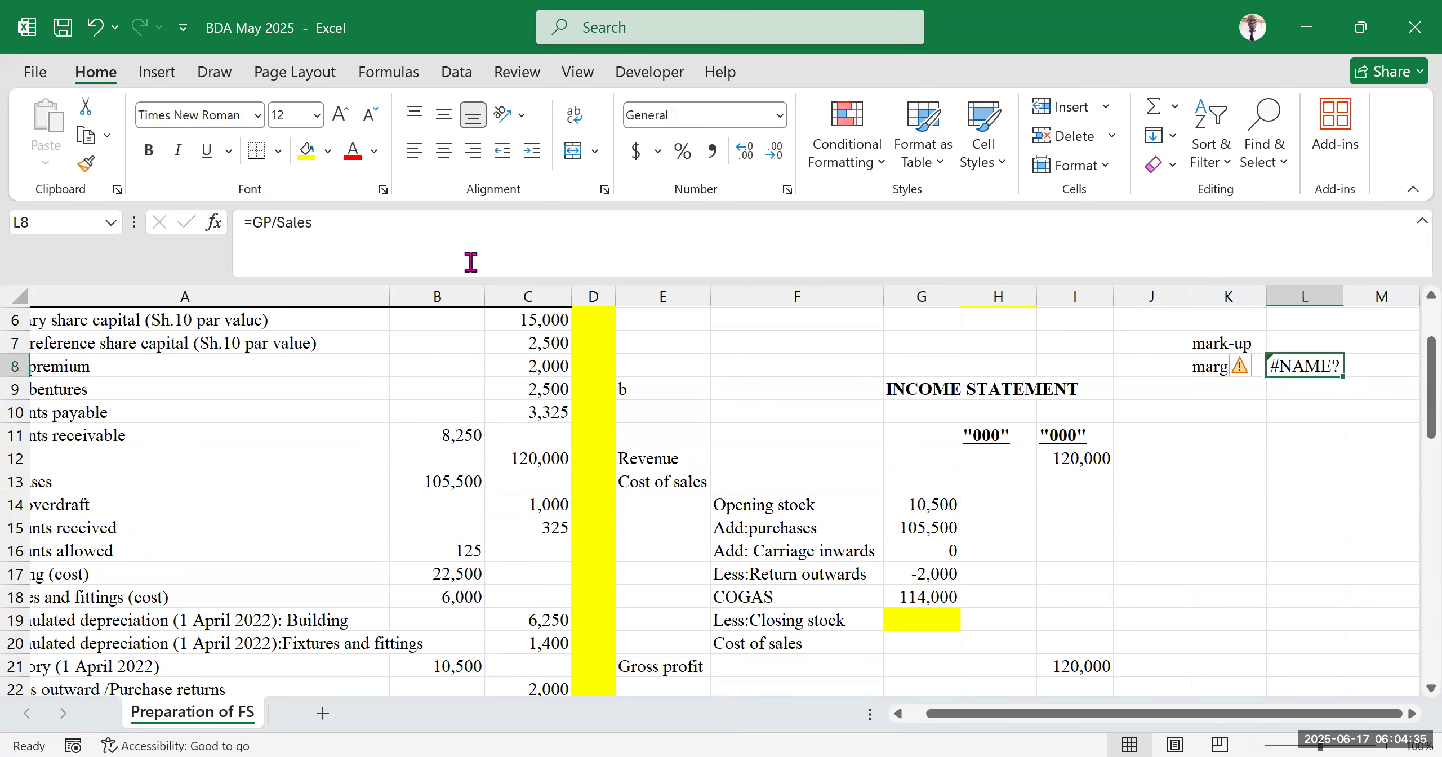
left_click(241, 234)
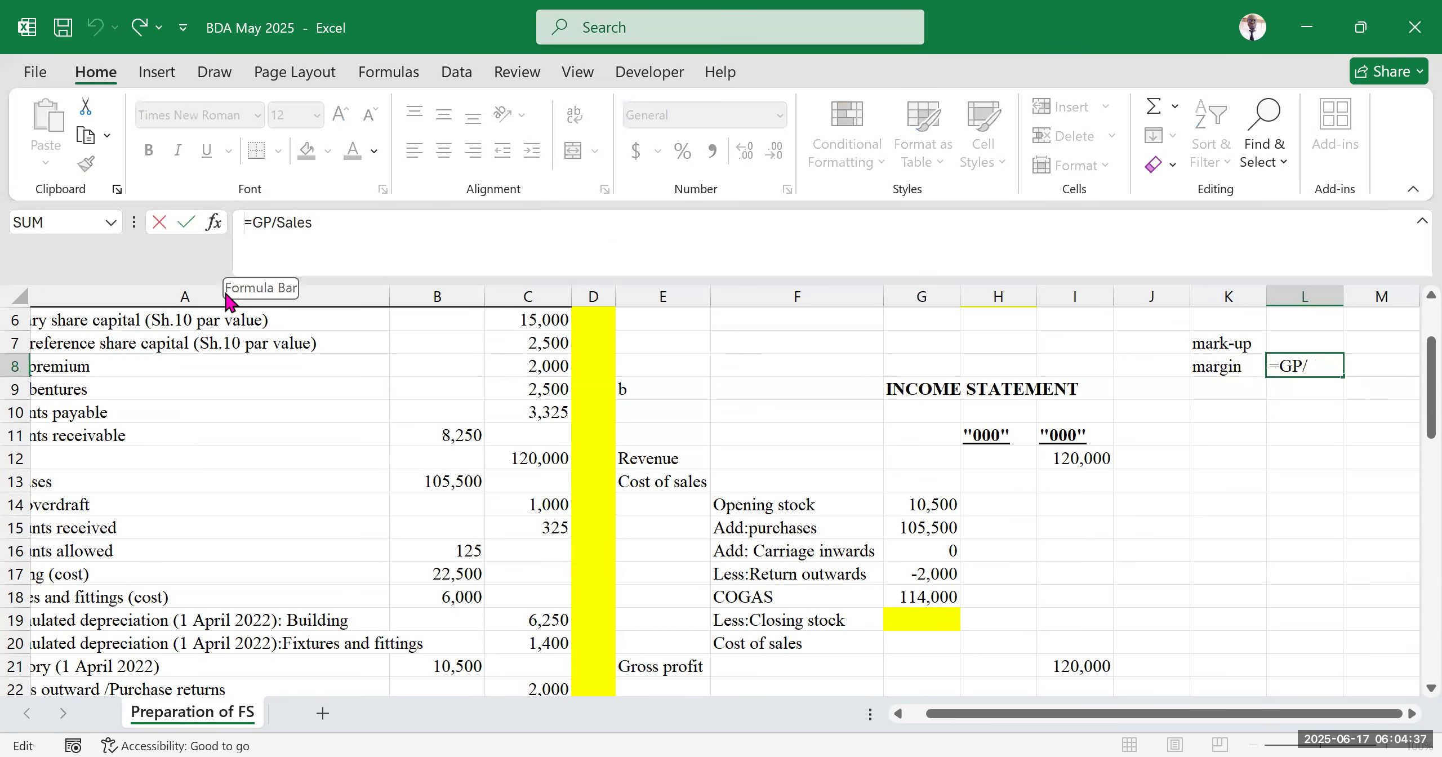
type("'")
key("Return")
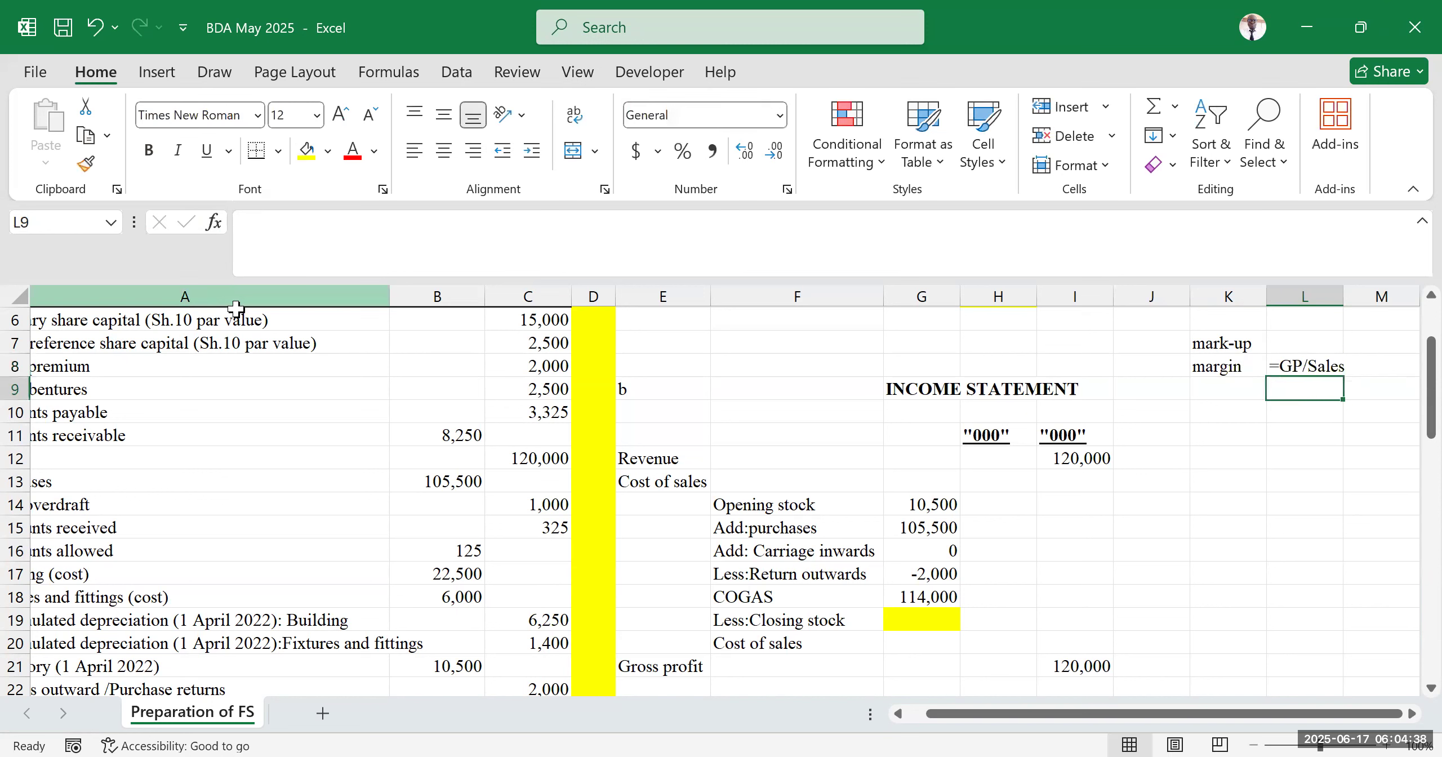
Review the margin note beside the labels and the revenue figure in the income statement
left_click(28, 21)
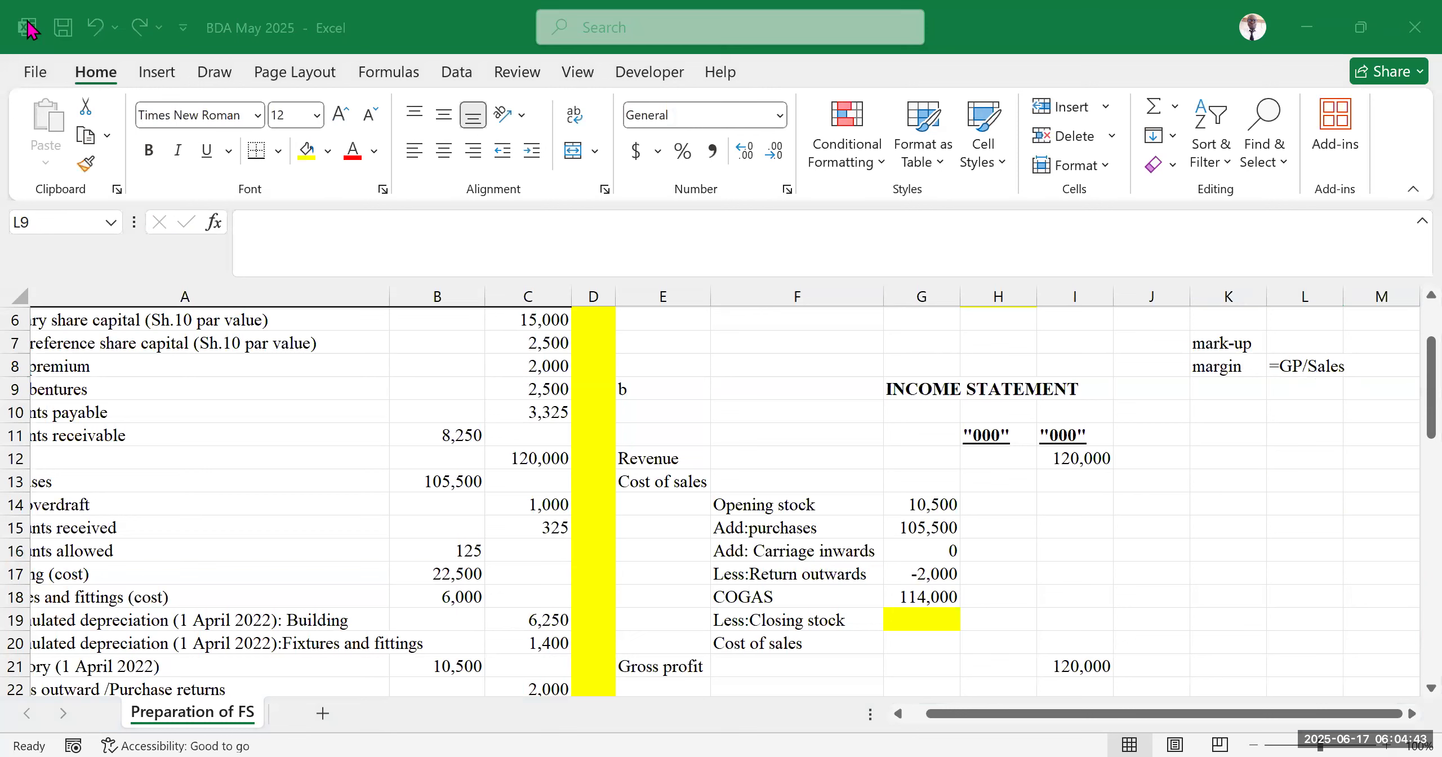
left_click(1323, 527)
left_click(1303, 344)
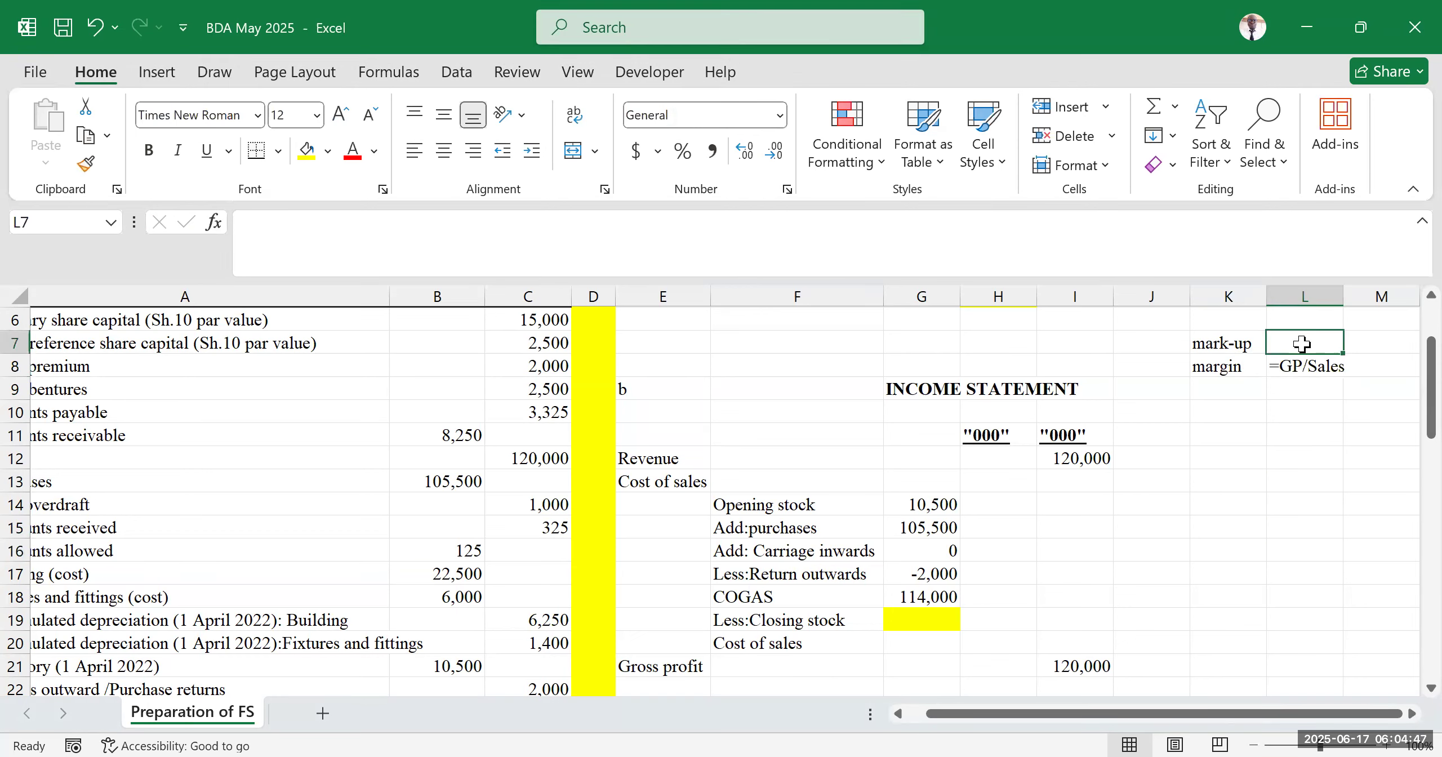
left_click_drag(1239, 366, 1297, 361)
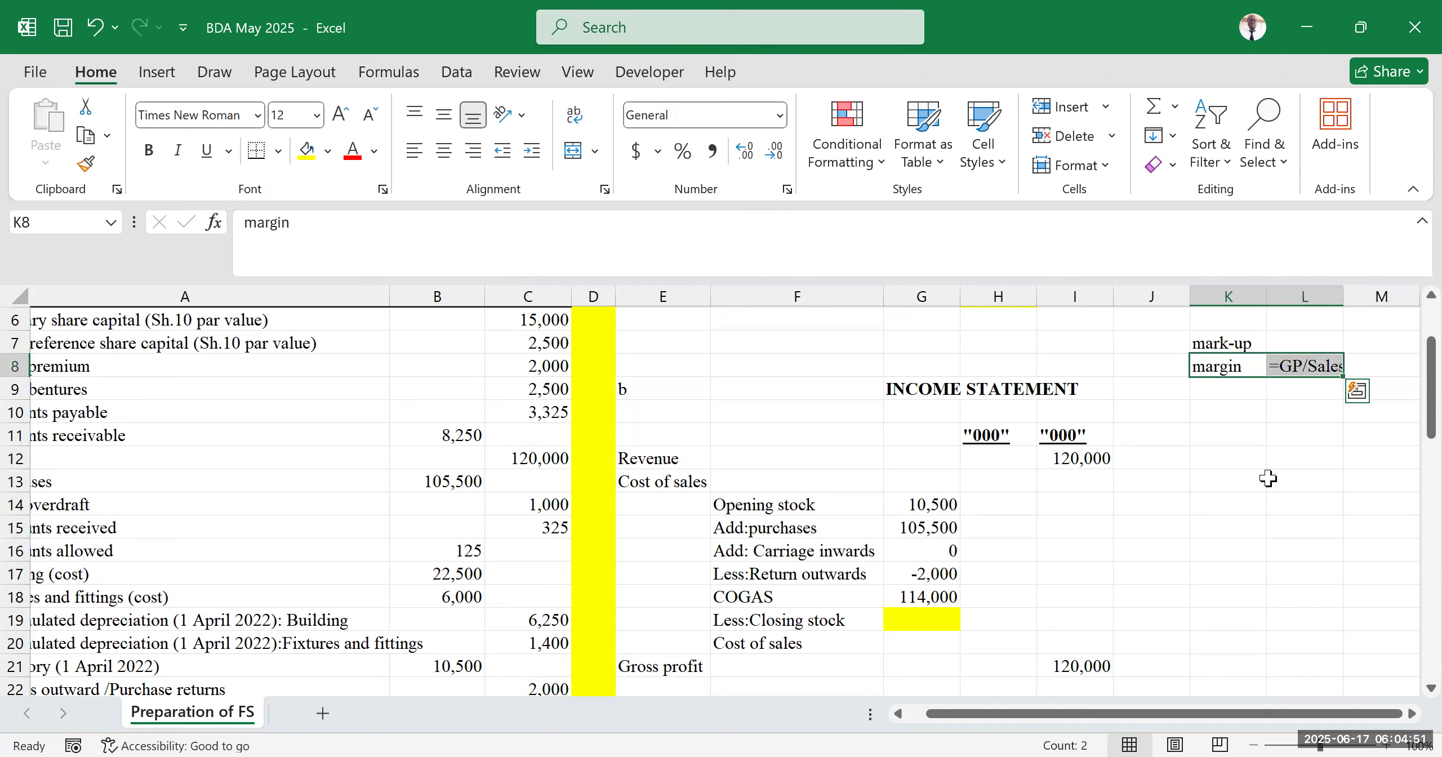
left_click(1269, 478)
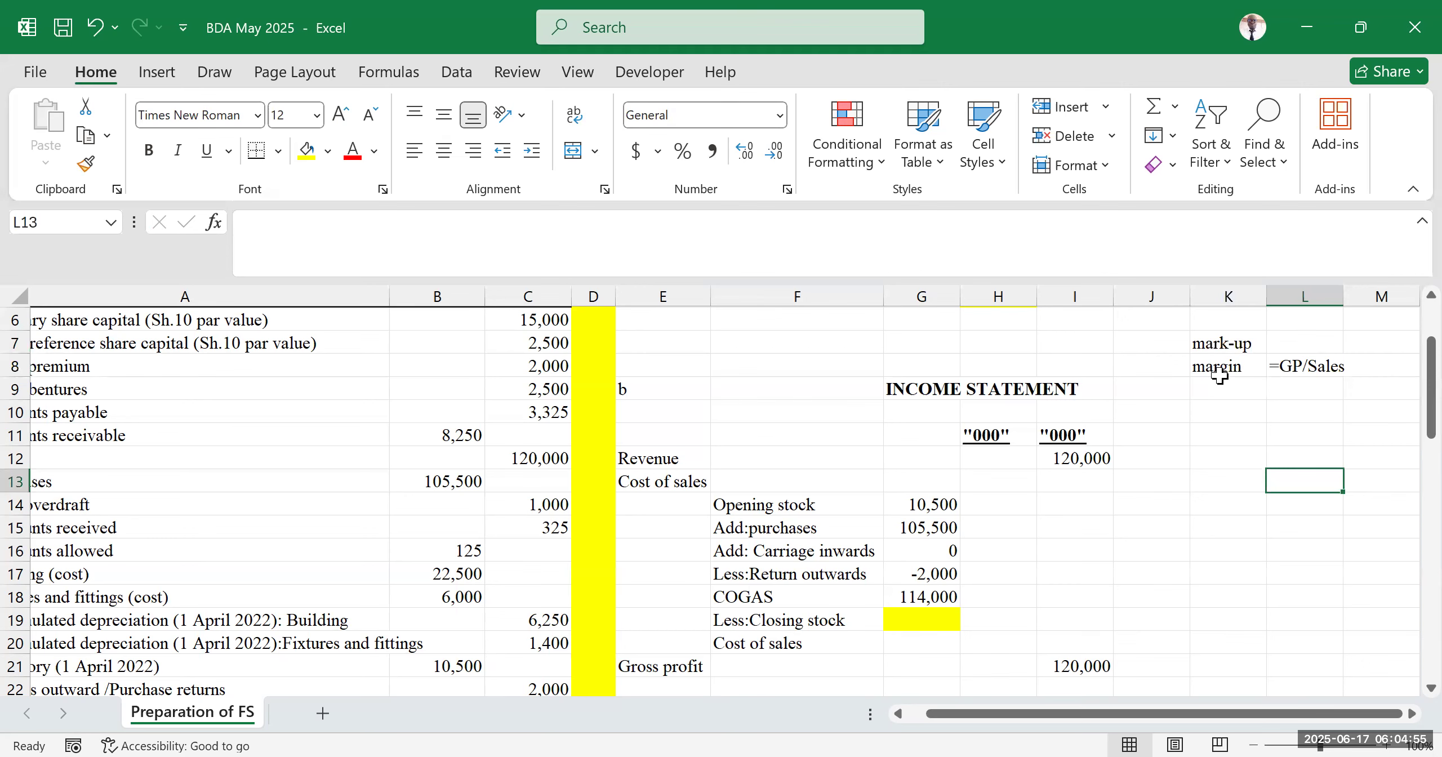
scroll(493, 537, "down", 7)
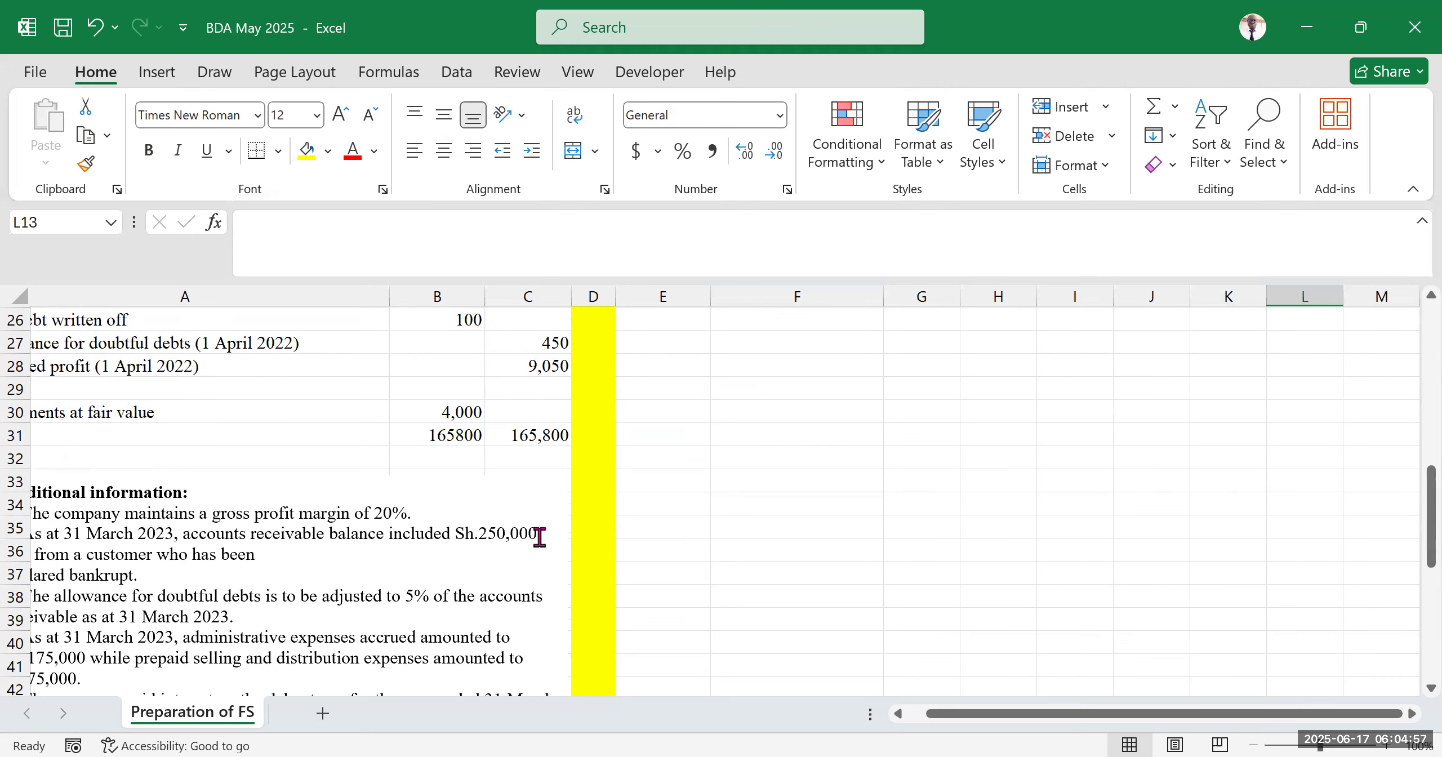
scroll(1181, 477, "up", 7)
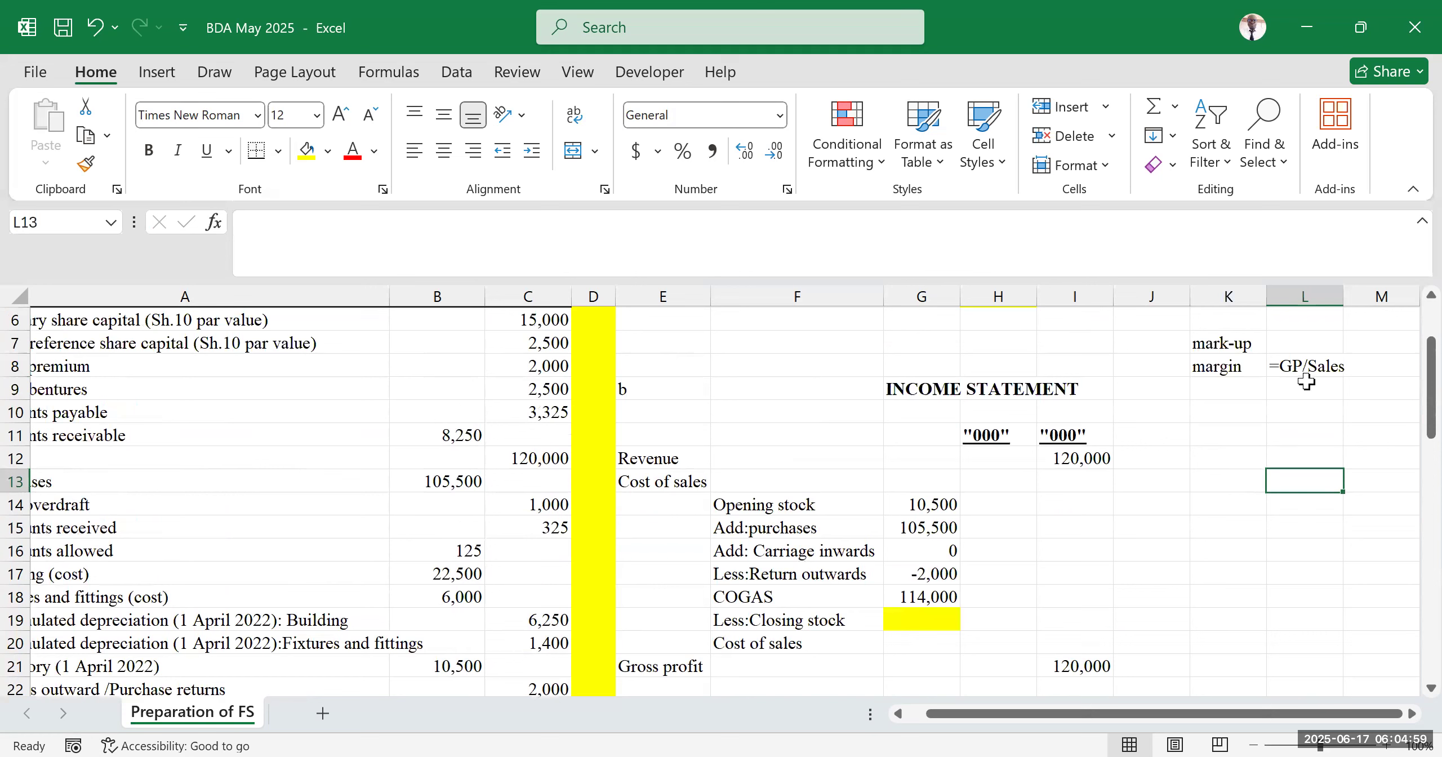
left_click(1309, 364)
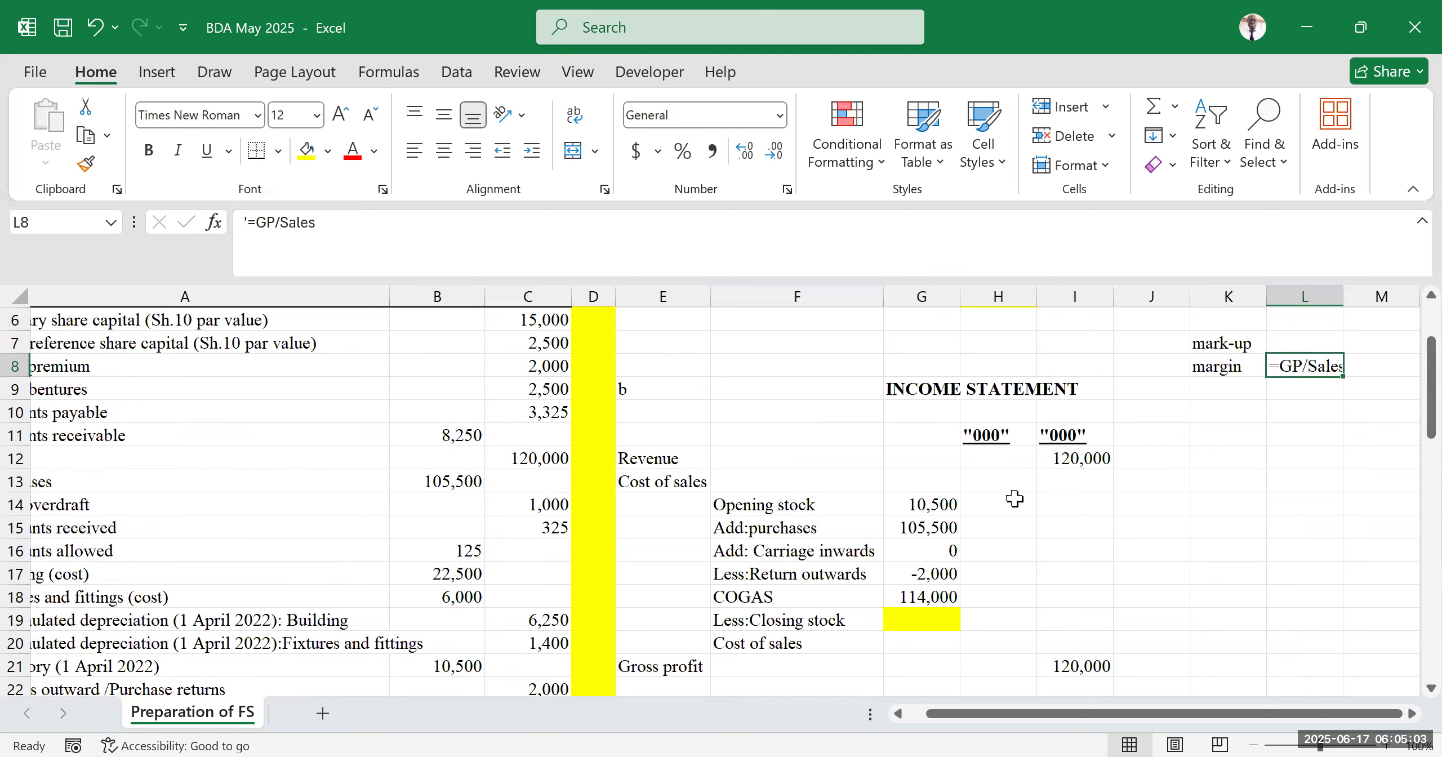
left_click(1093, 460)
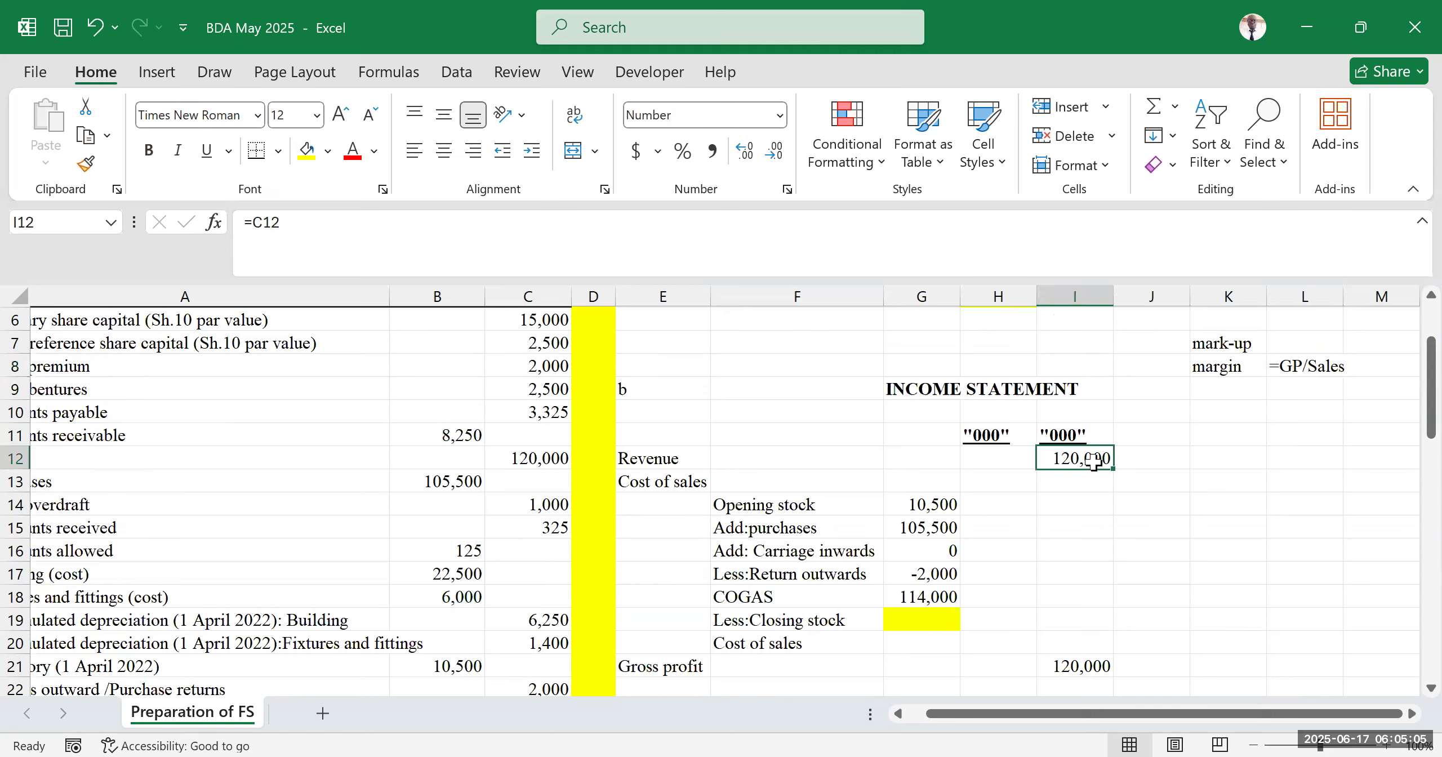
Enter the note 20%=GP/120000 in K9 below the margin label
left_click(1228, 390)
type("20")
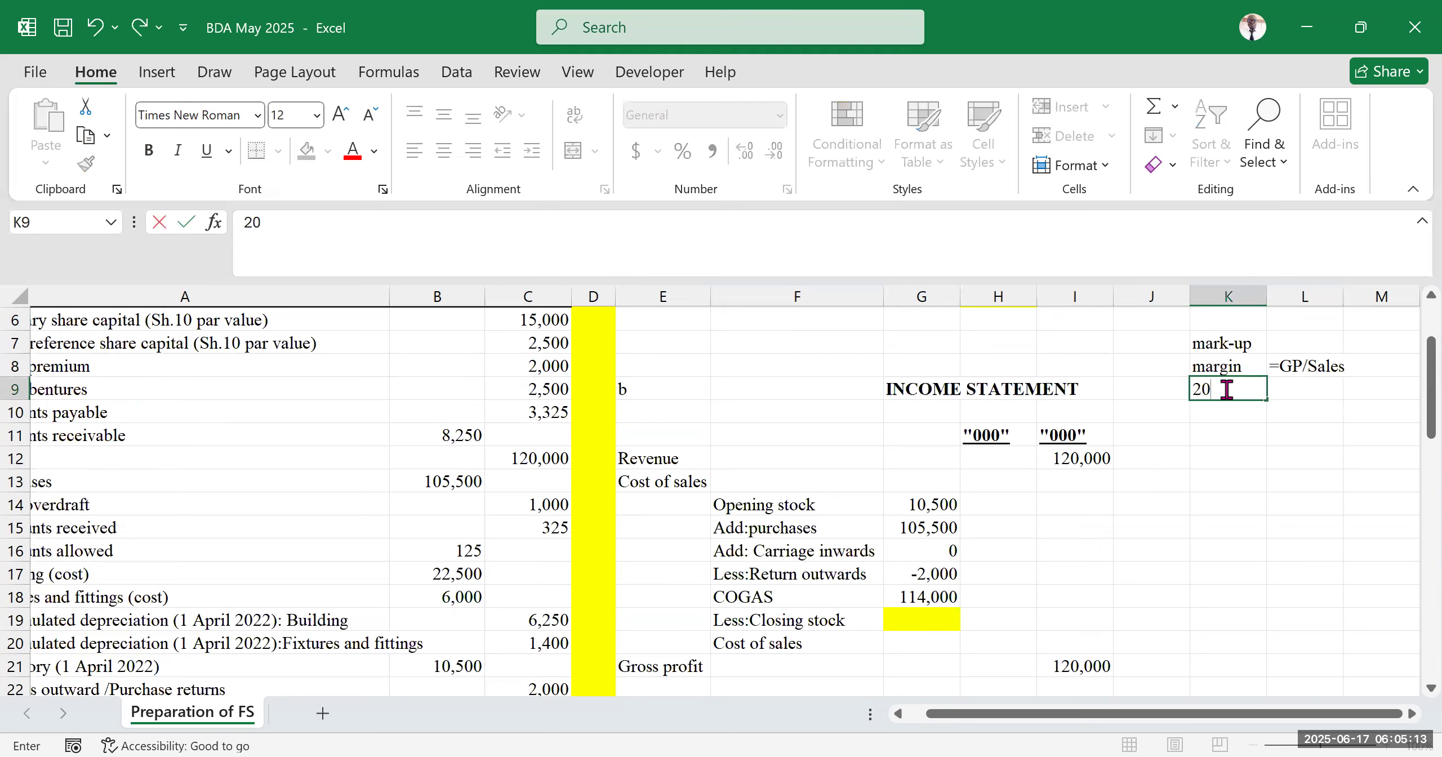
type("%=GP/120000")
left_click(1263, 531)
Enter the label GP in K10 and the gross profit value 24000 in L10
left_click(1221, 404)
type("GP")
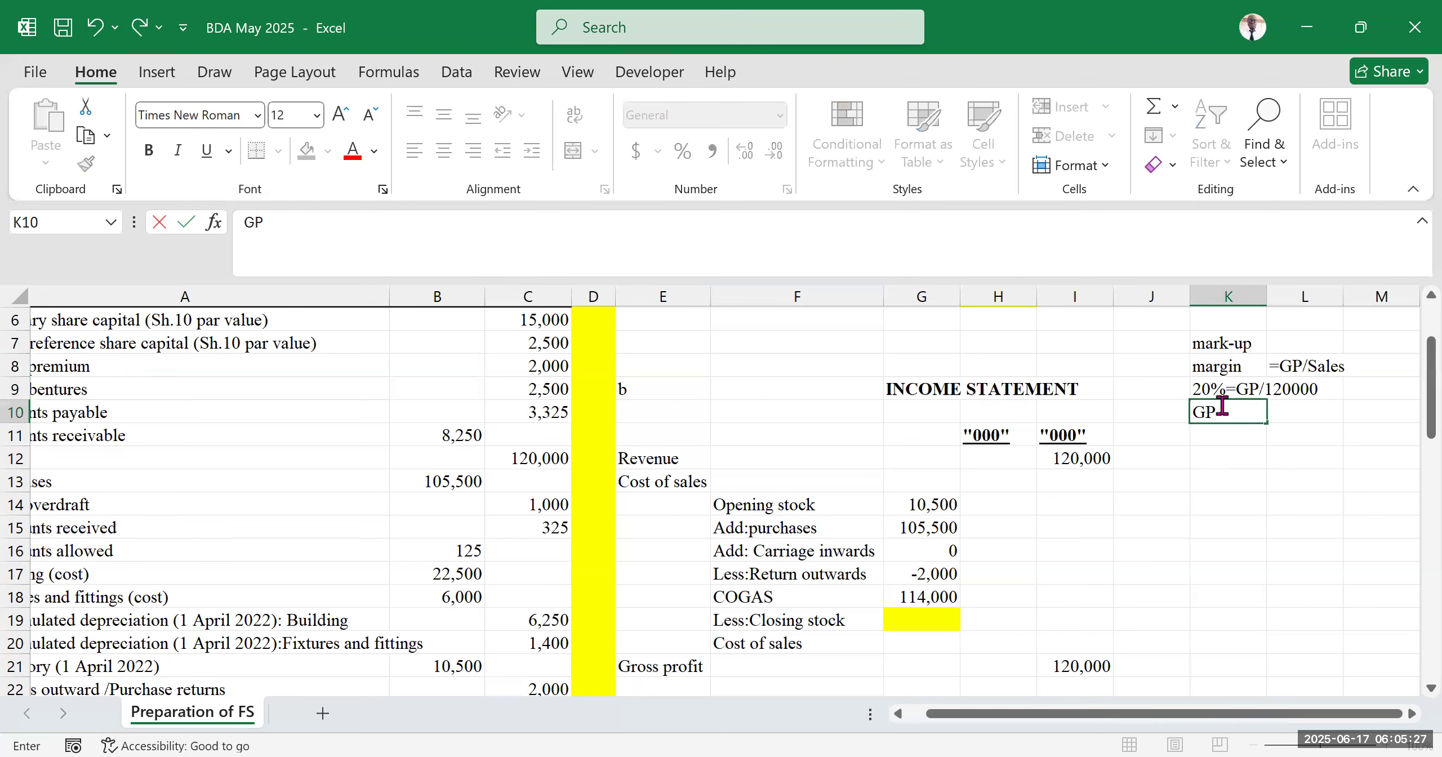
key("Tab")
type("=")
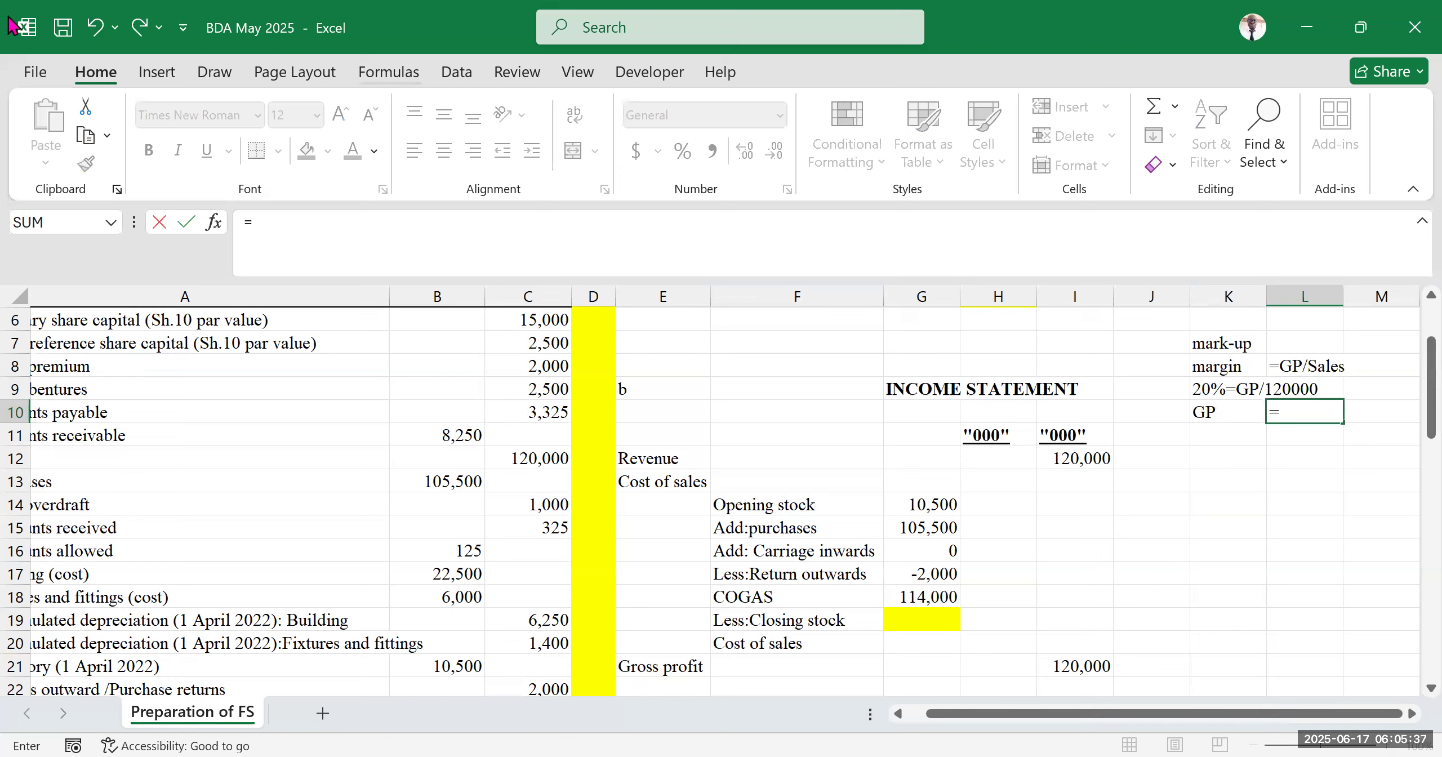
left_click(1407, 448)
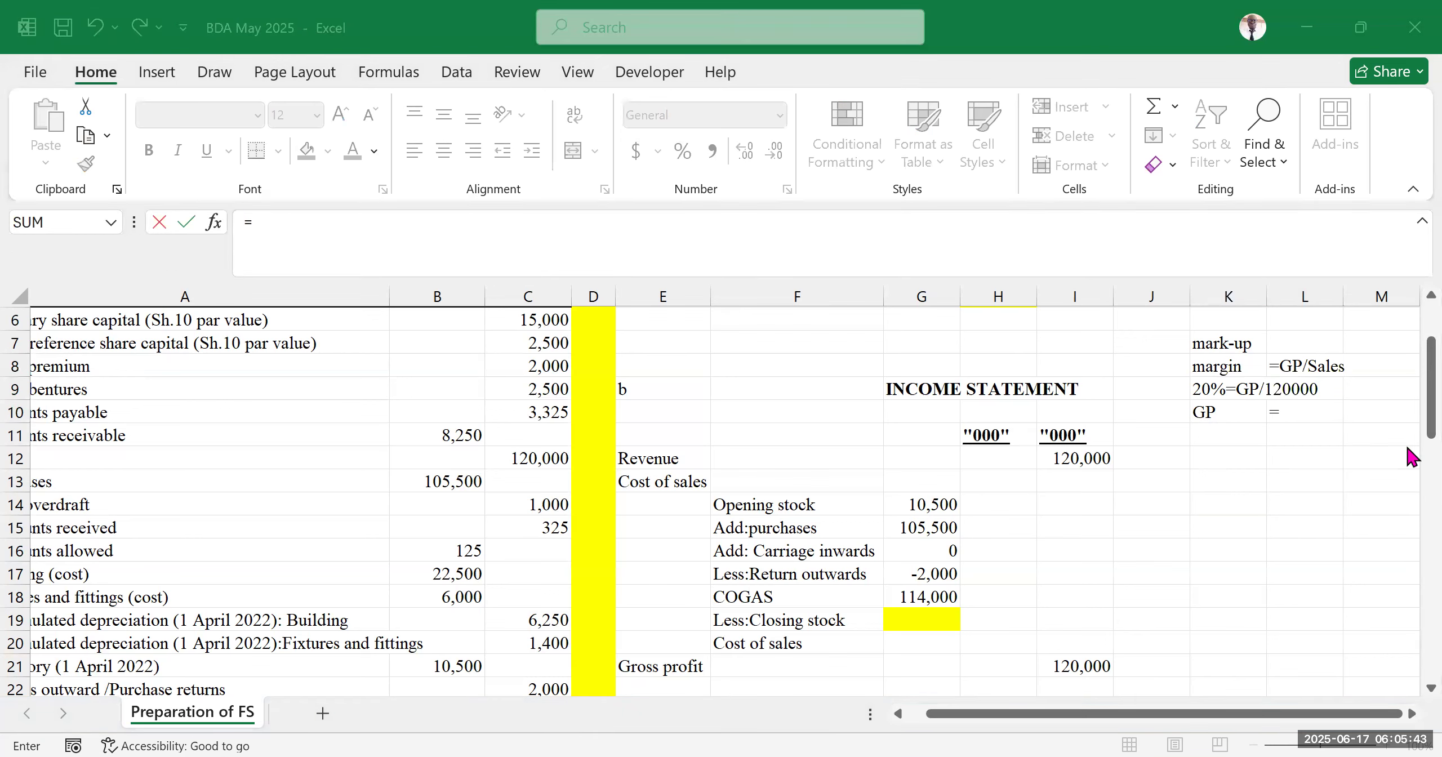
left_click(1302, 410)
type("24000")
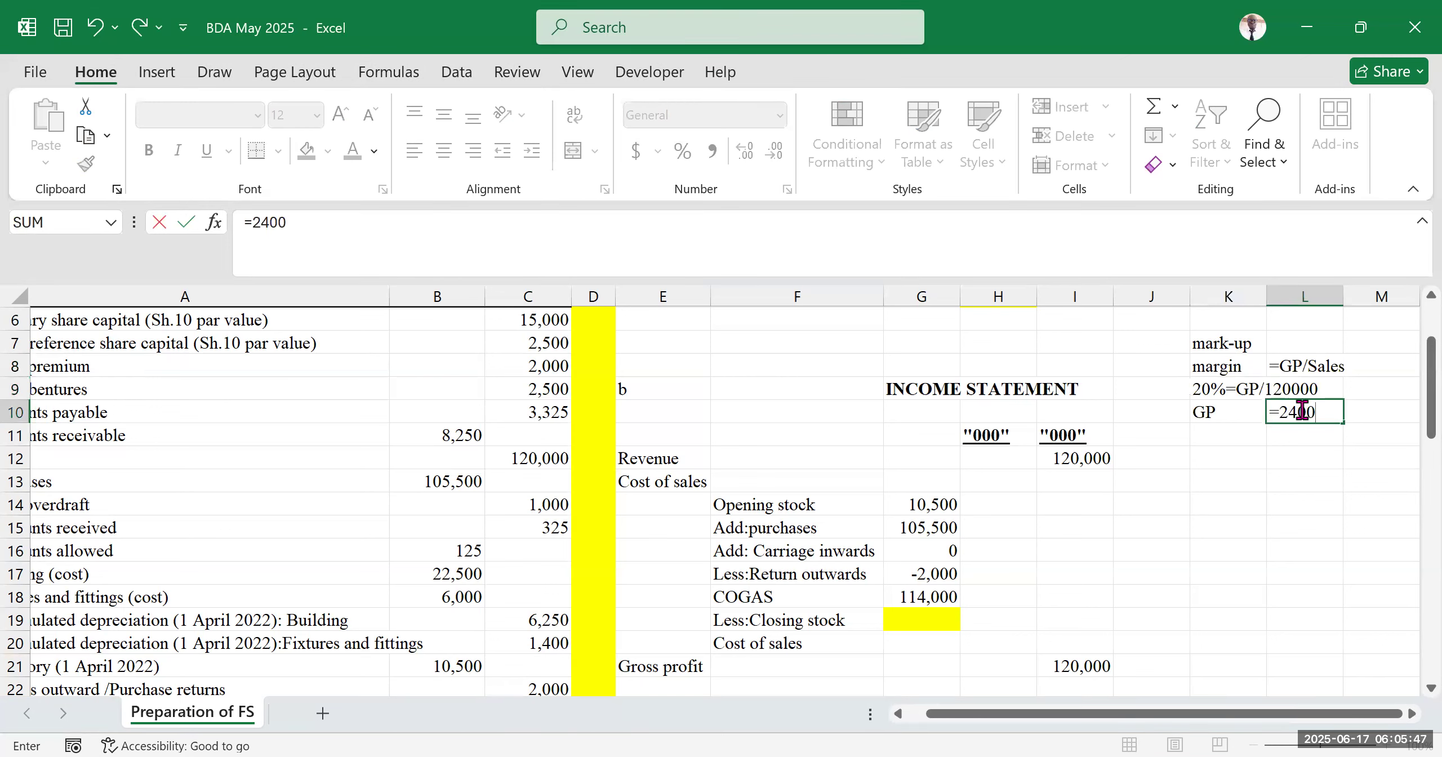
left_click(1311, 597)
Highlight the working-notes block K7:L10 with yellow fill
left_click_drag(1194, 341, 1302, 415)
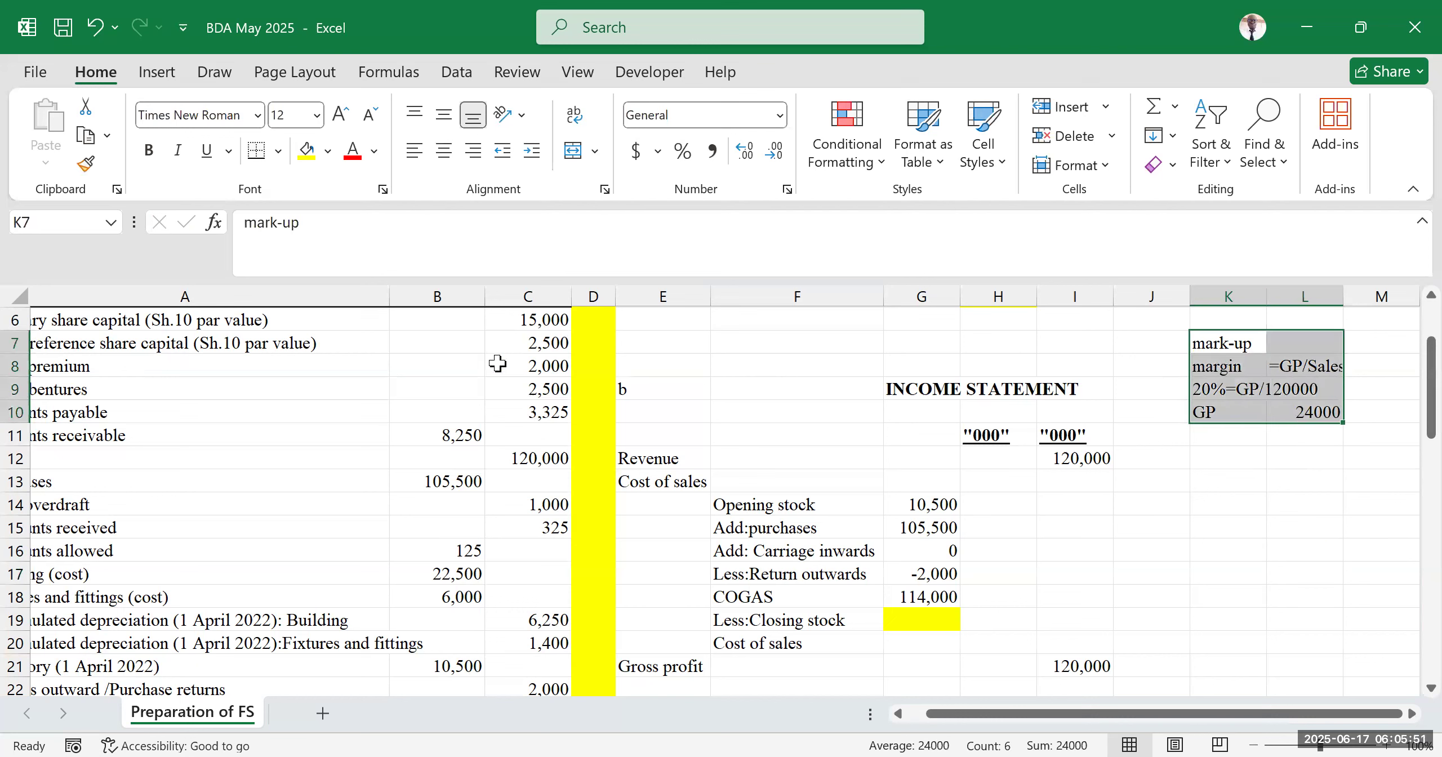
left_click(307, 151)
left_click(1182, 601)
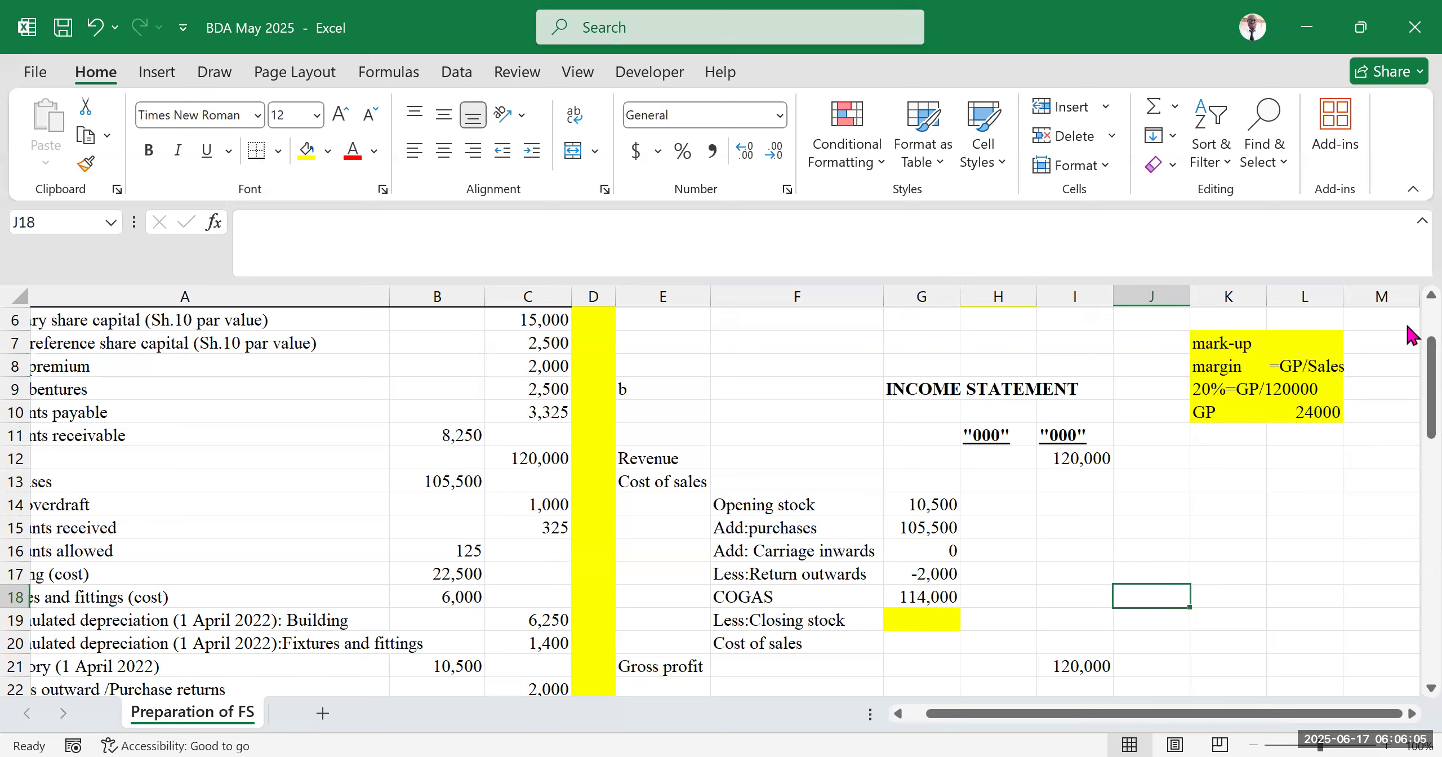
Replace the gross profit formula in I21 with the value 24000
left_click(1235, 367)
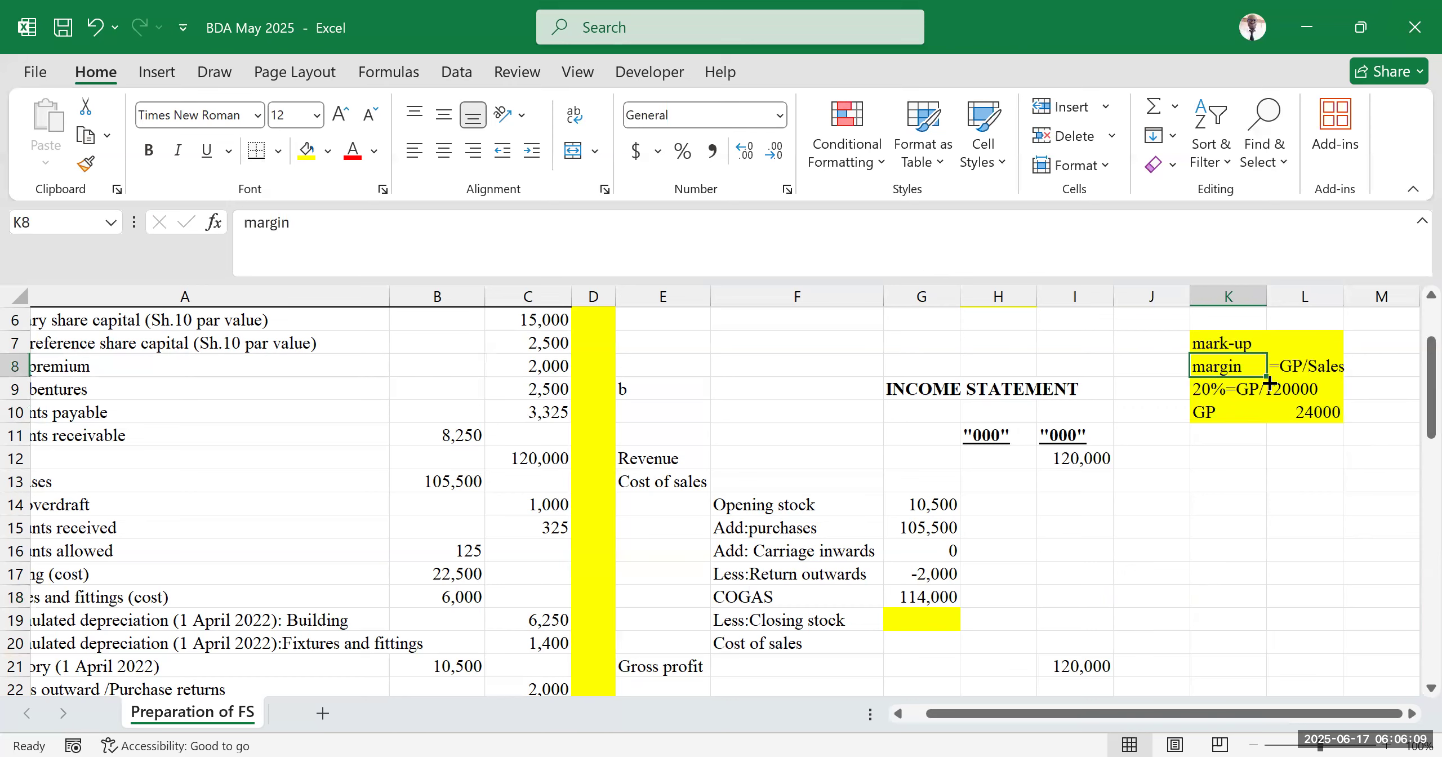
left_click(1229, 414)
left_click_drag(1229, 414, 1315, 412)
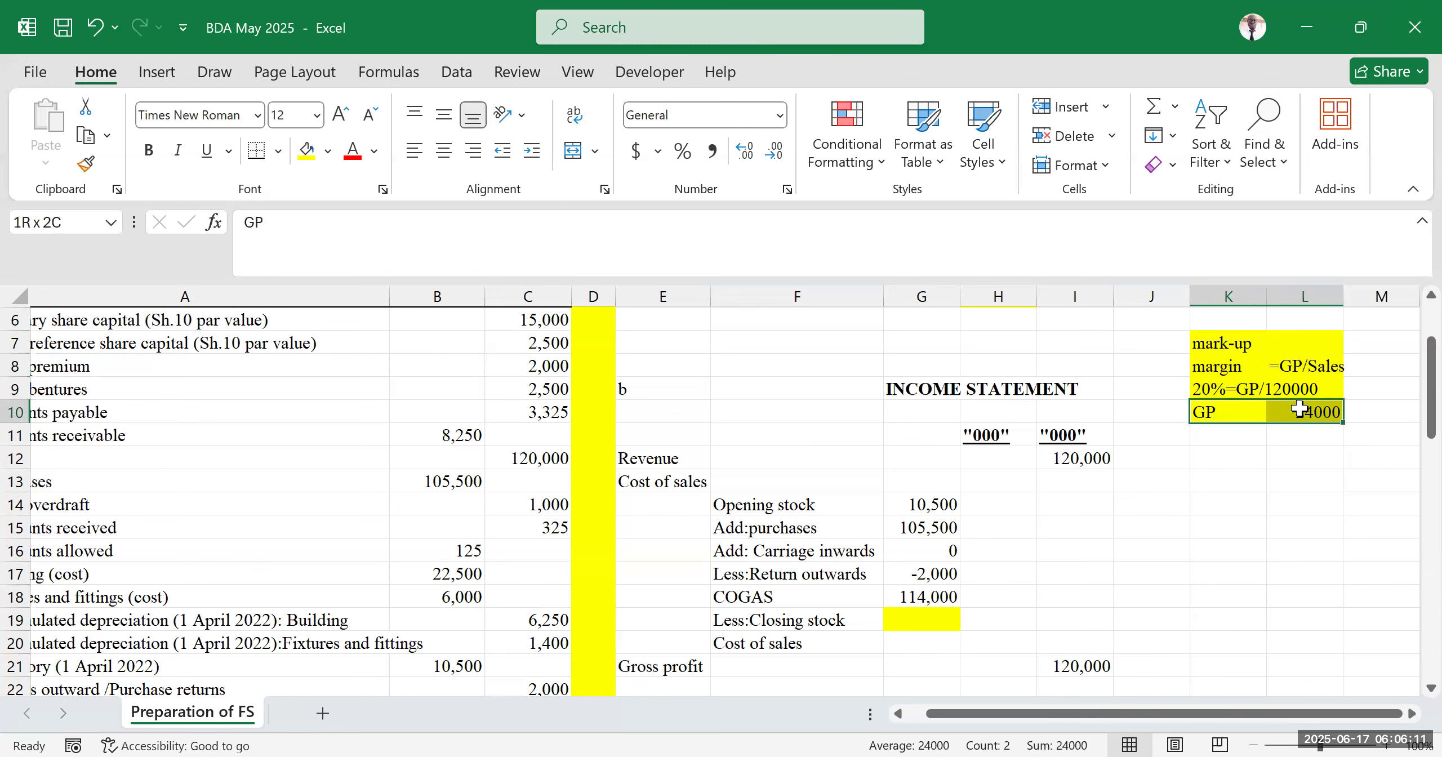
scroll(980, 465, "down", 3)
left_click(921, 526)
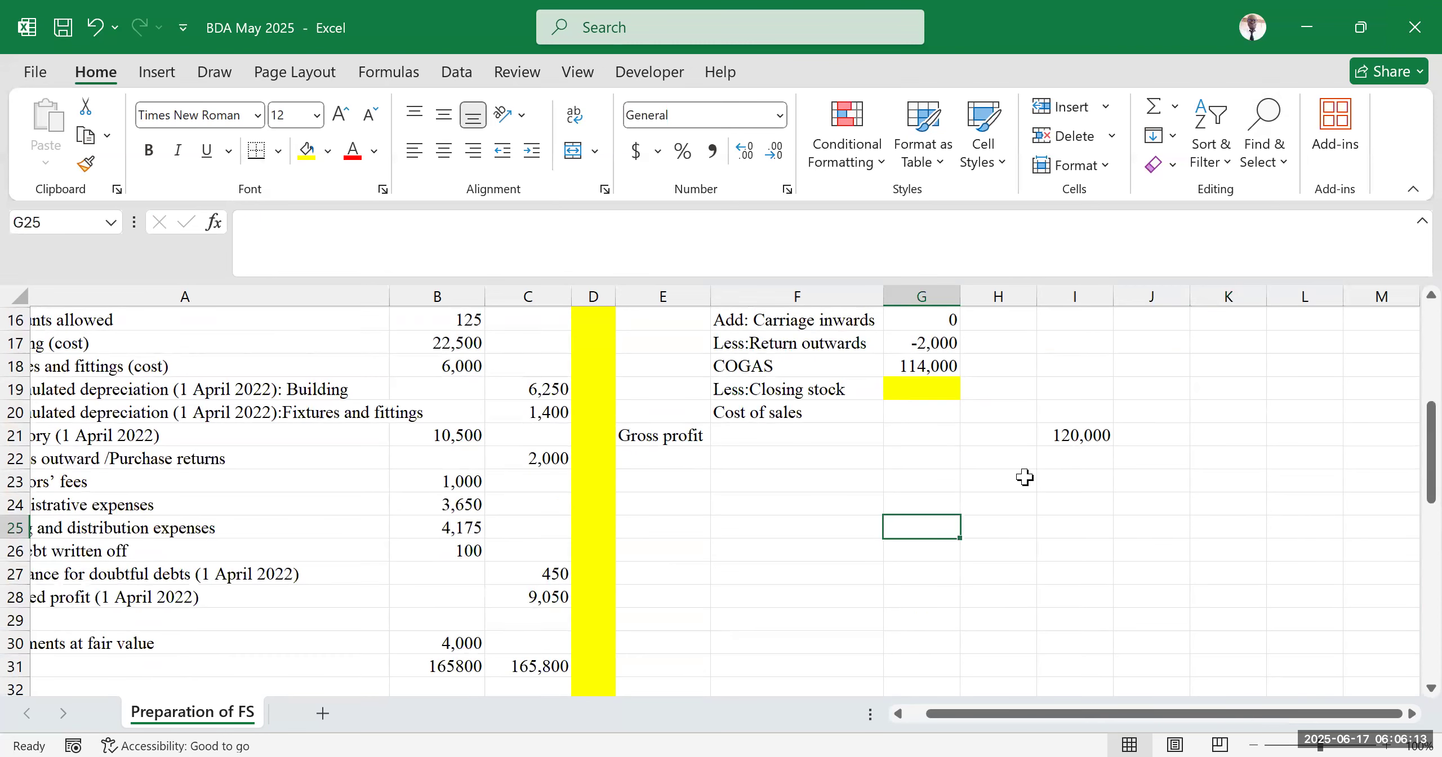
scroll(1023, 475, "up", 2)
left_click(682, 550)
double_click(1073, 545)
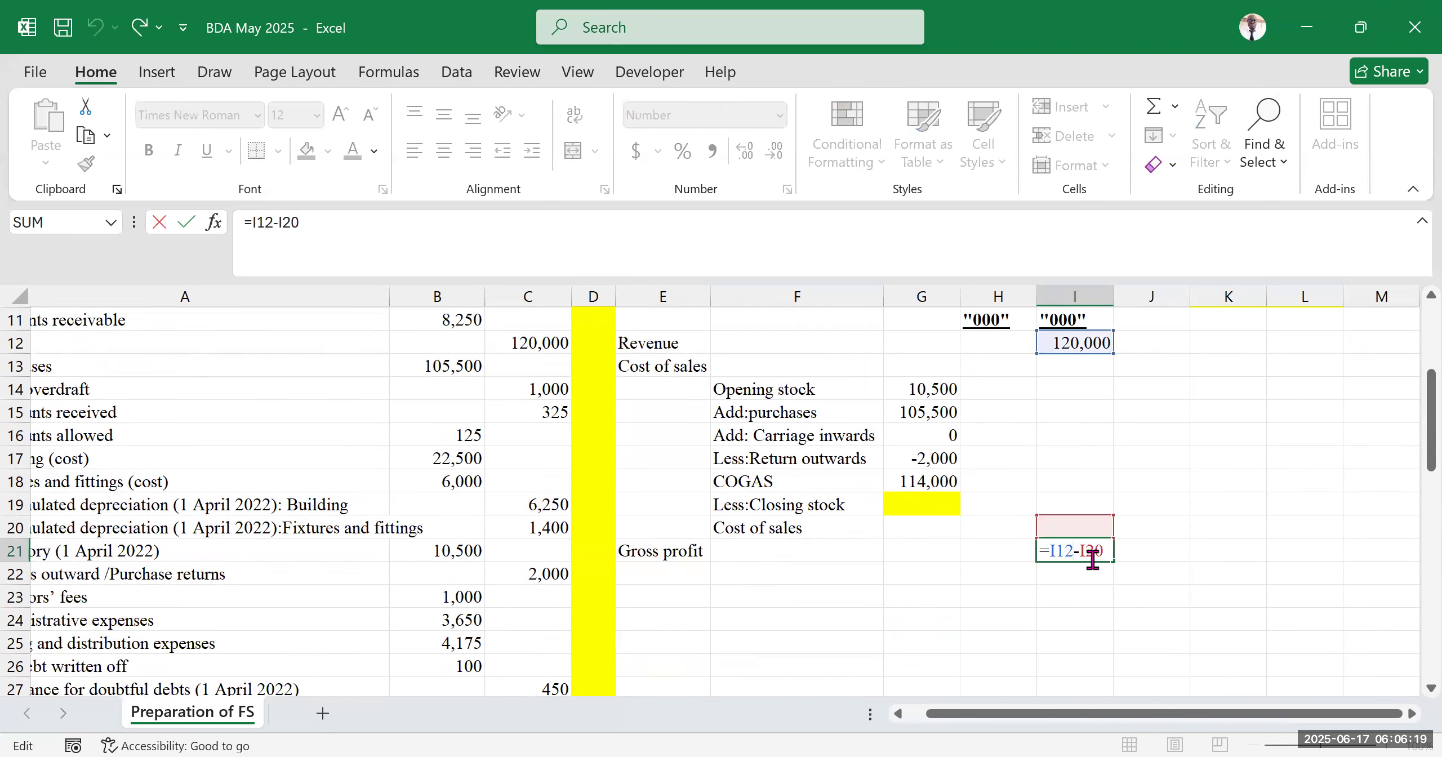
key("Escape")
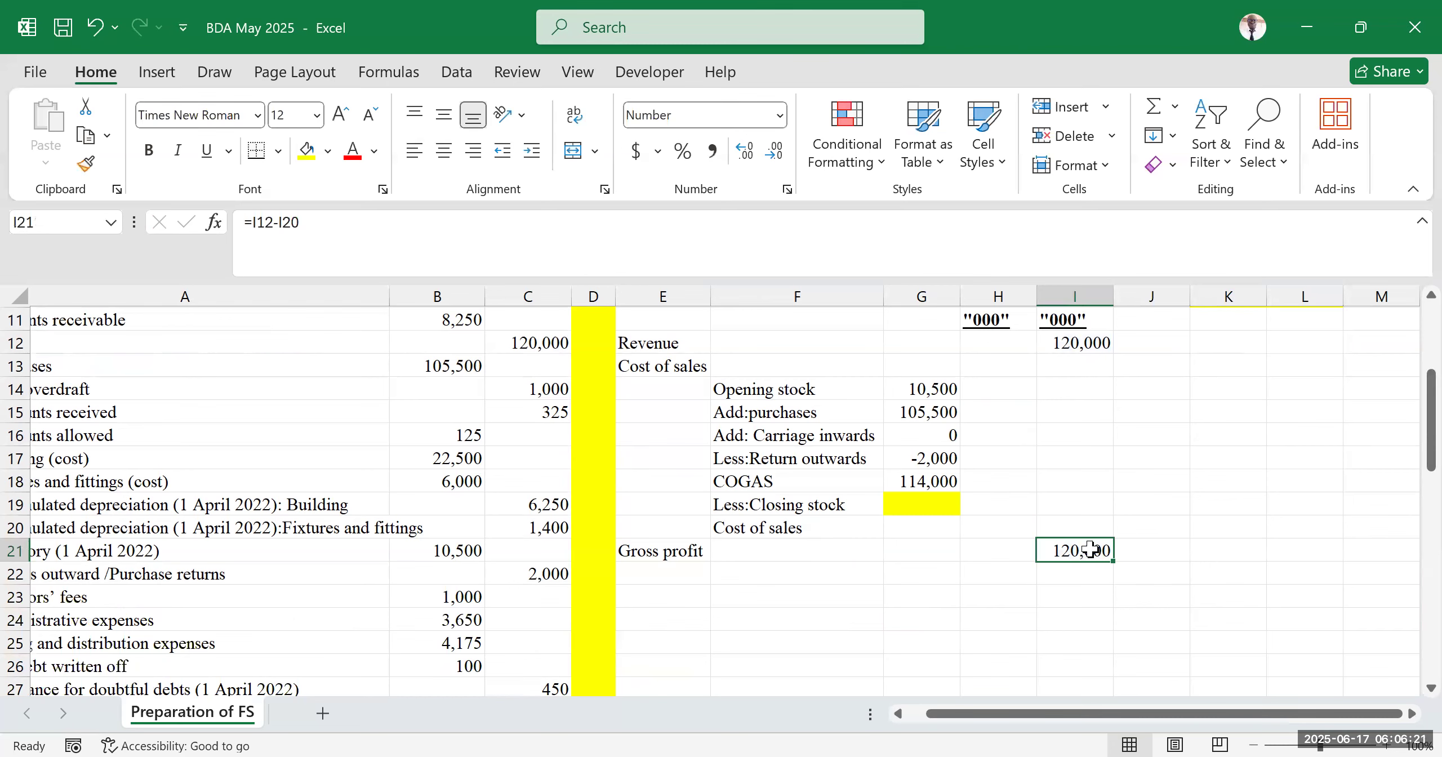
key("Delete")
left_click(1222, 592)
left_click(1087, 555)
scroll(1120, 464, "up", 3)
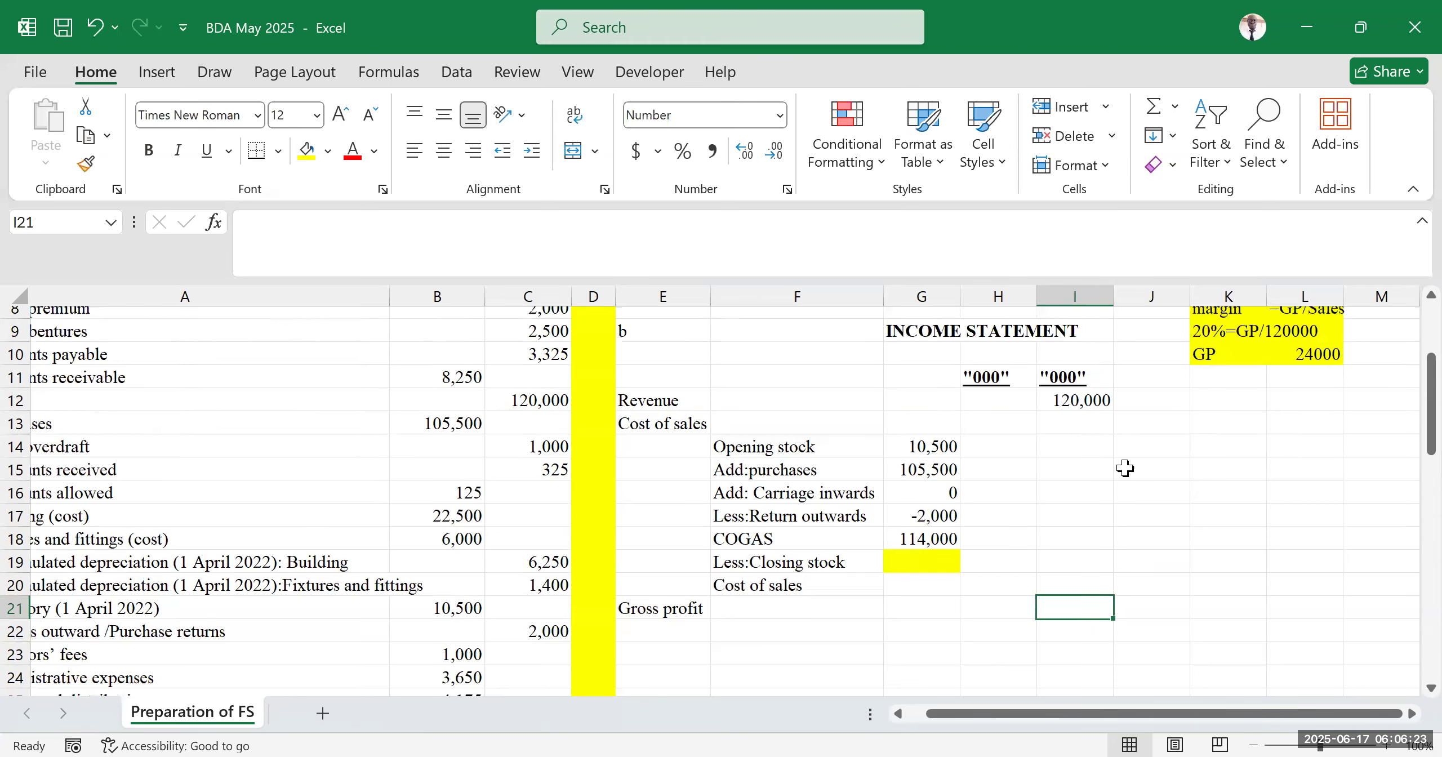
scroll(1098, 544, "down", 3)
type("24000")
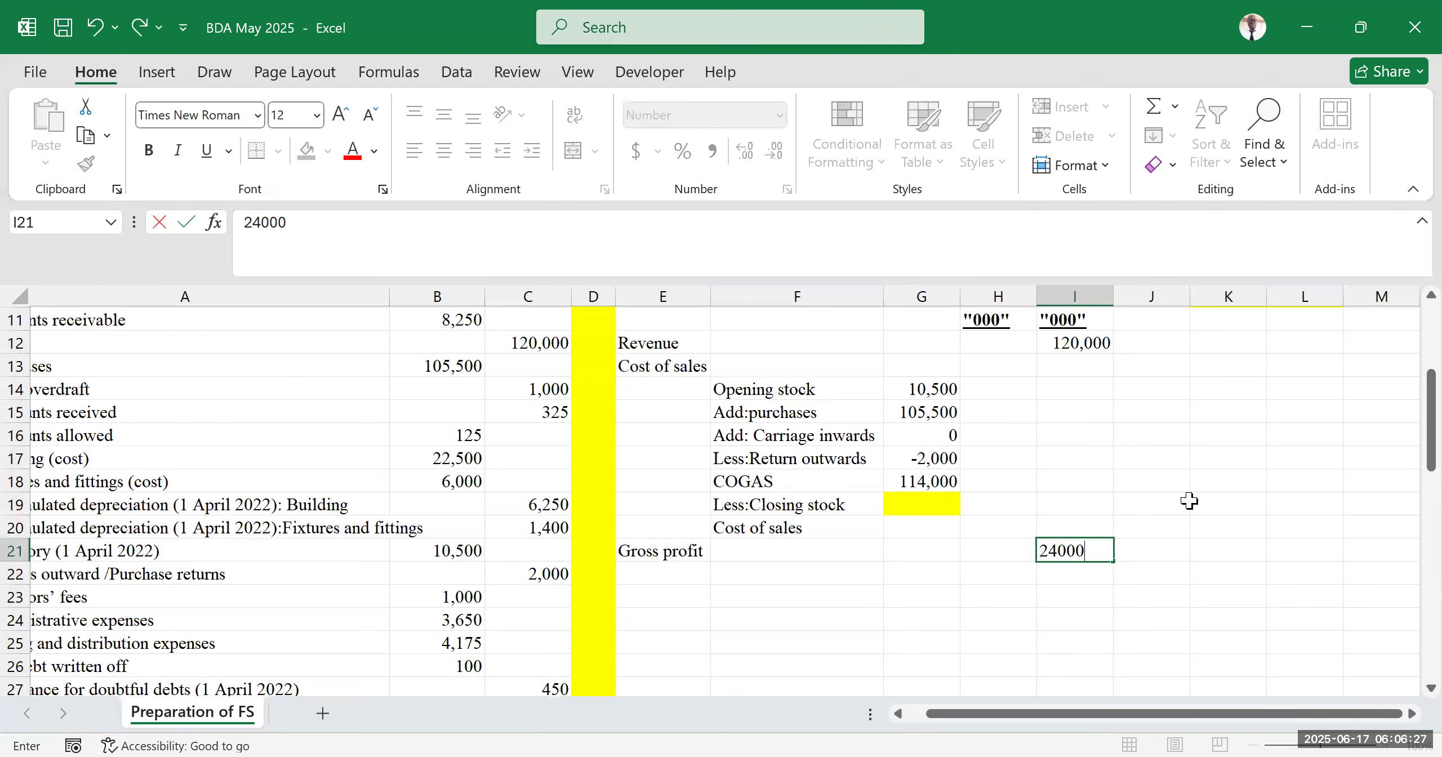
left_click(1270, 434)
scroll(1115, 603, "up", 2)
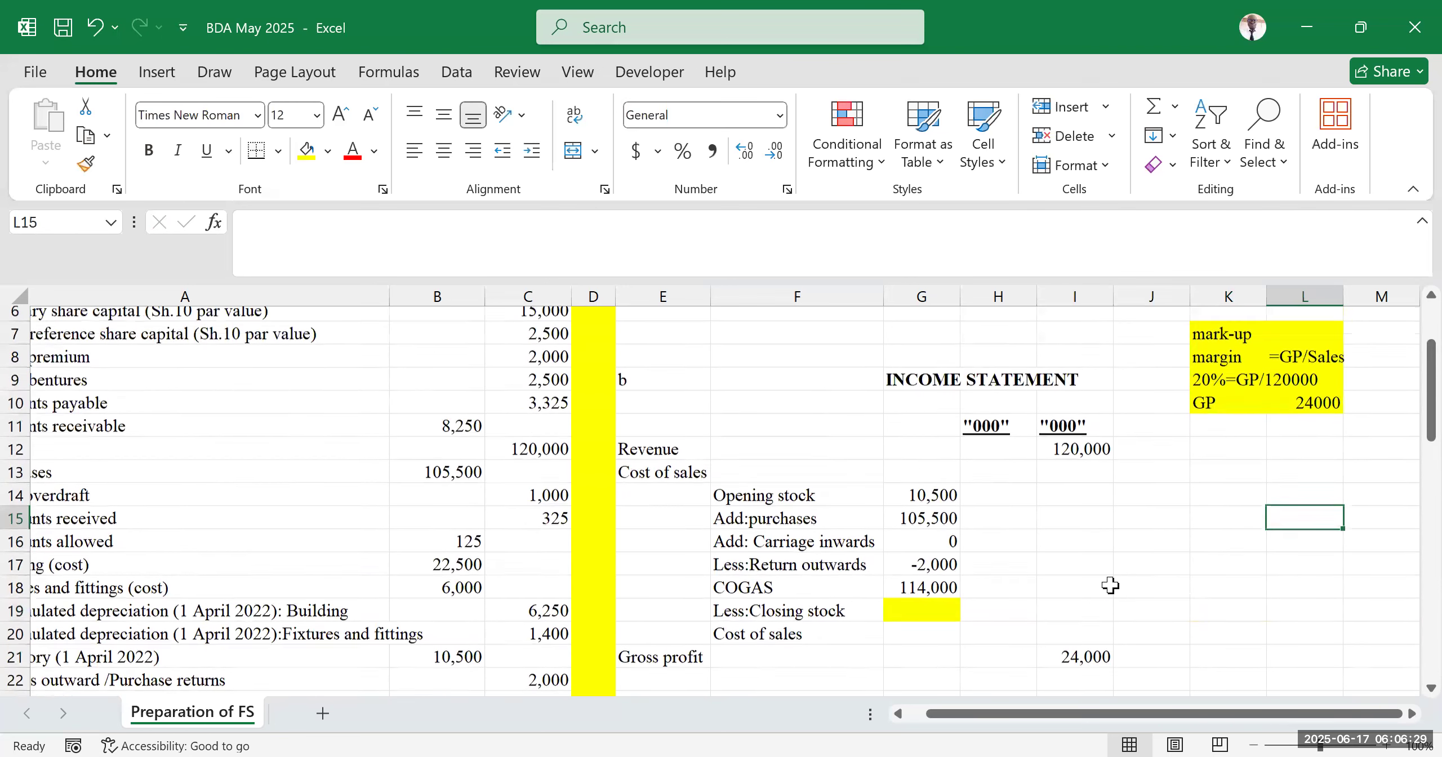
scroll(1104, 561, "down", 2)
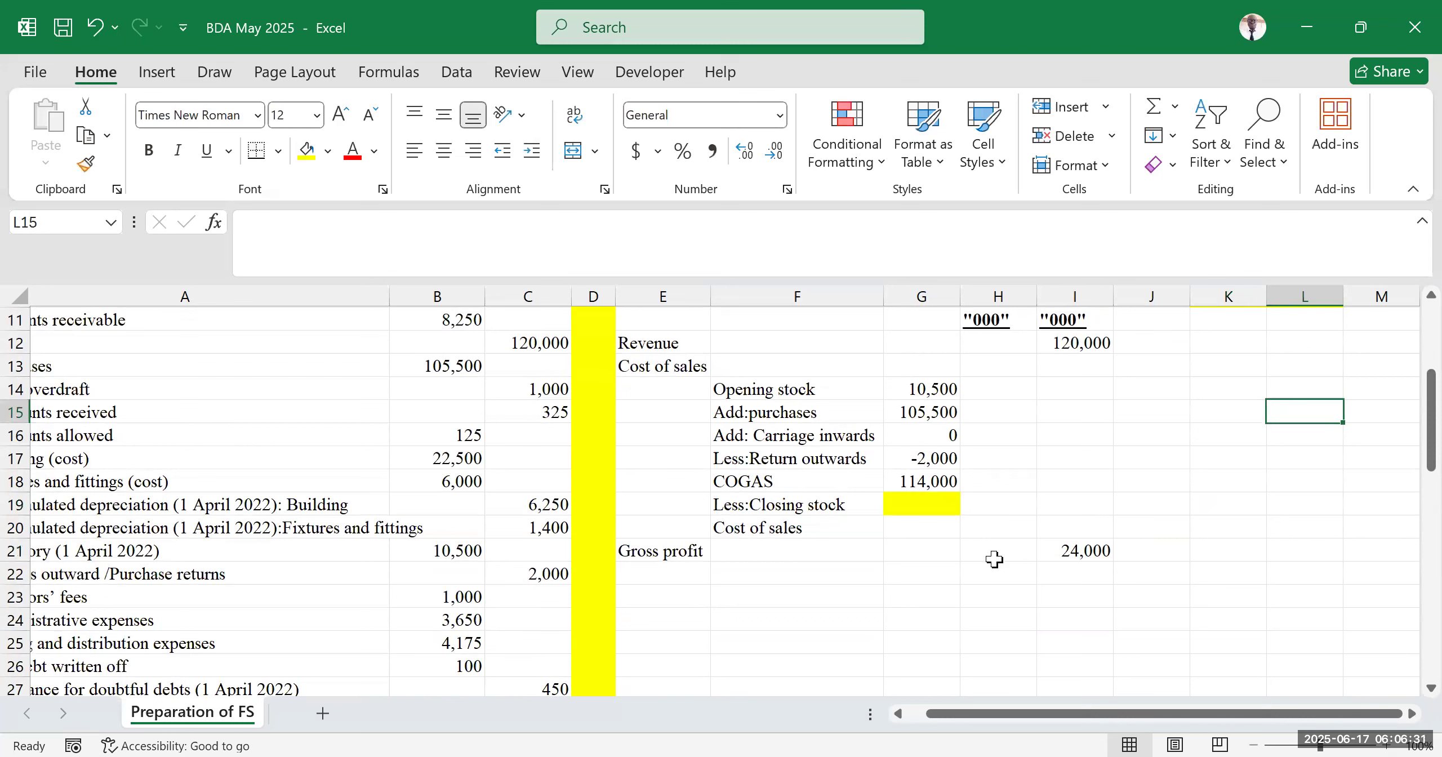
left_click(919, 505)
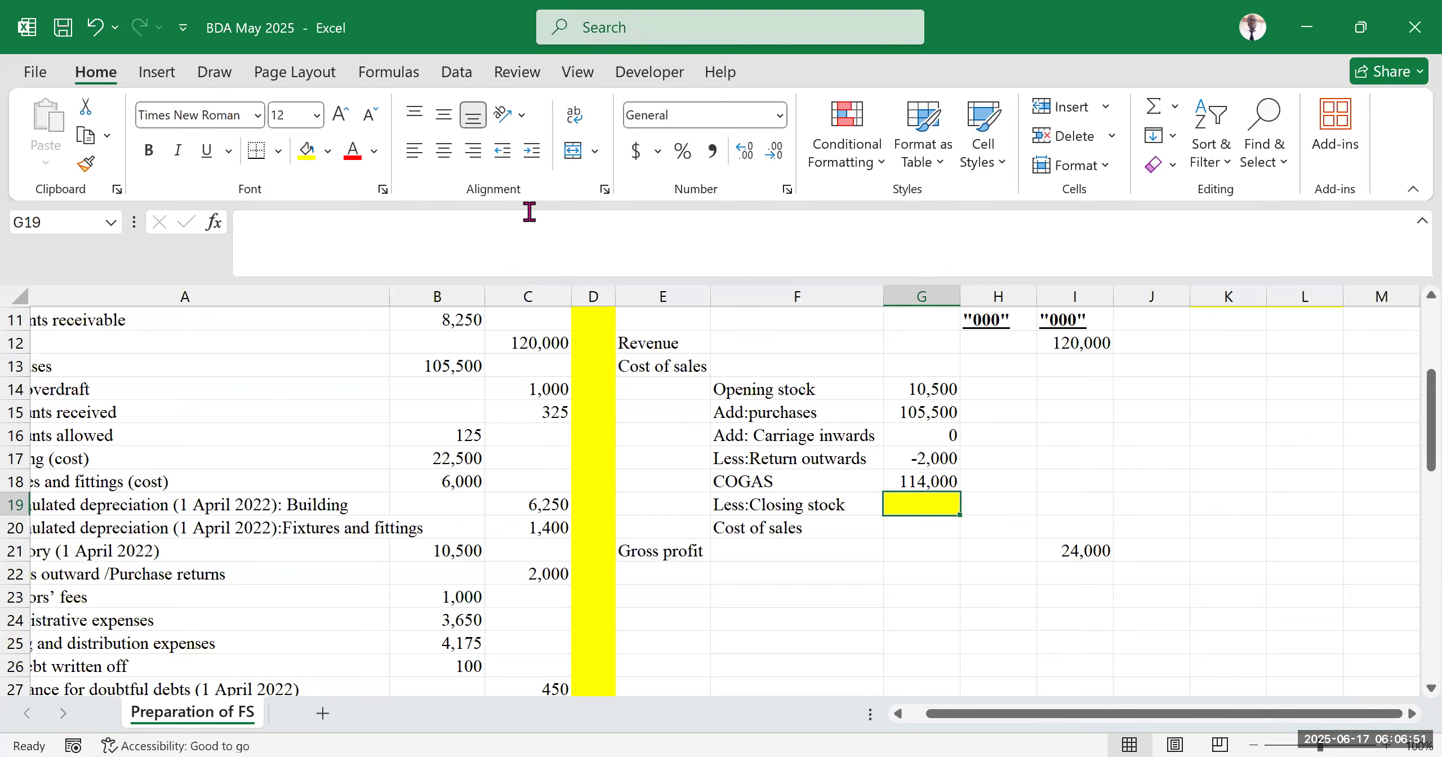
key("alt+Tab")
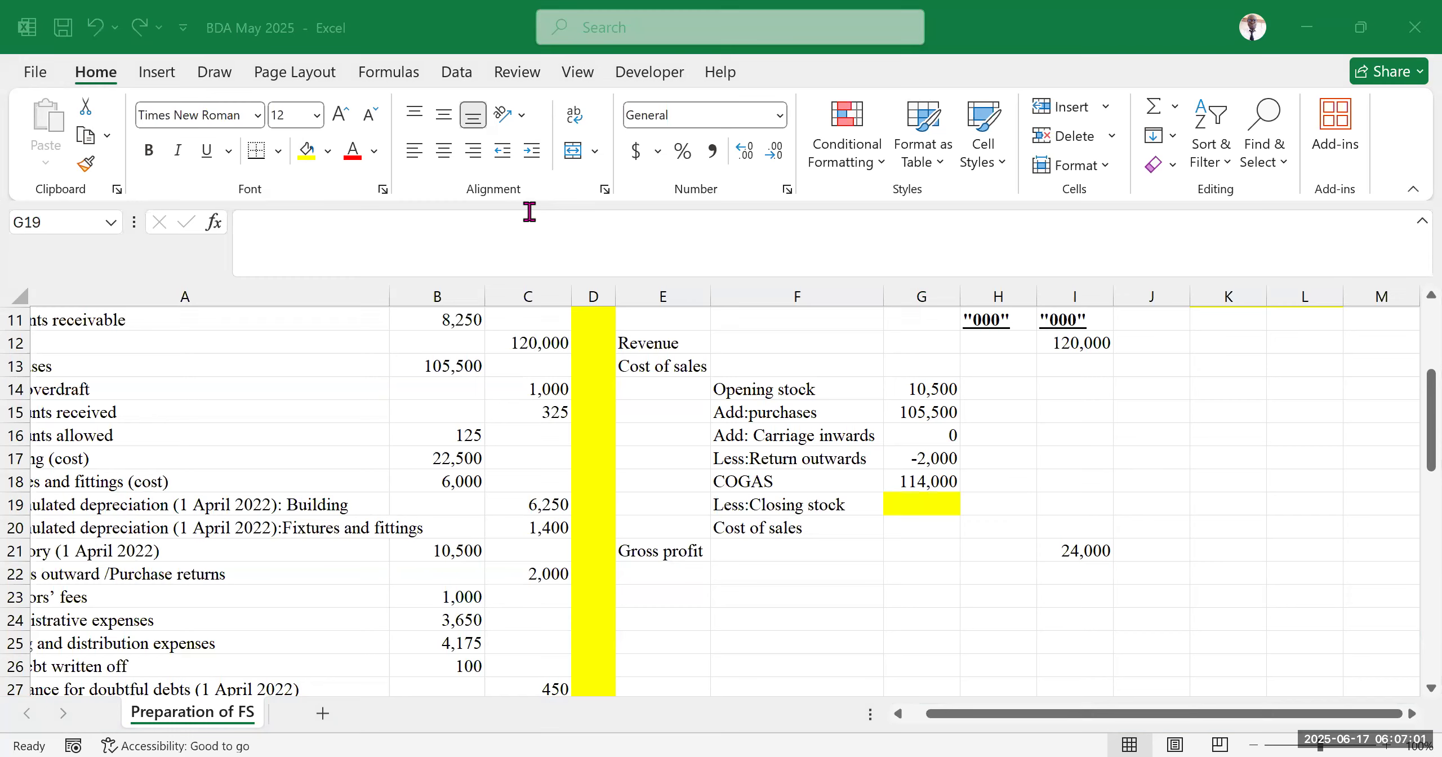
left_click(906, 532)
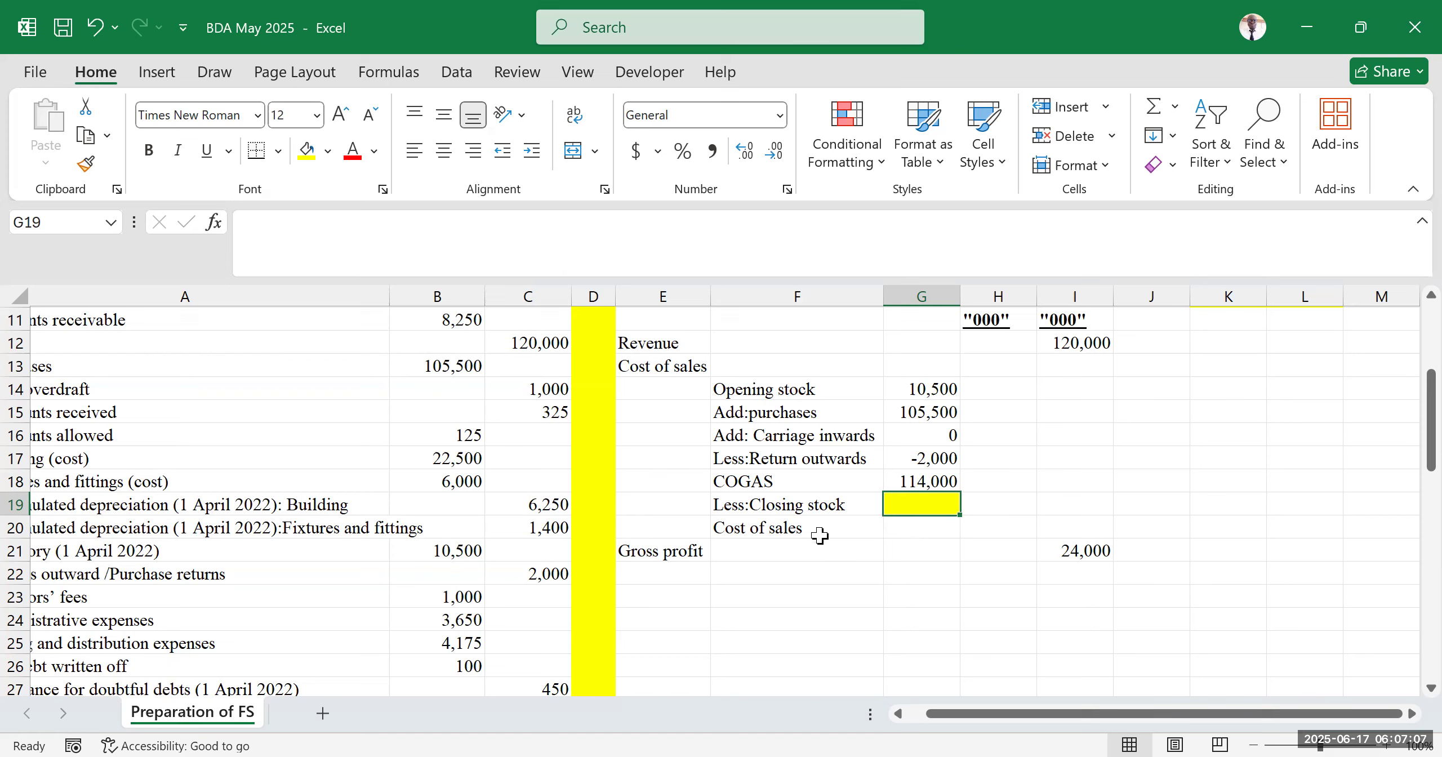
left_click(835, 529)
left_click_drag(835, 529, 1014, 530)
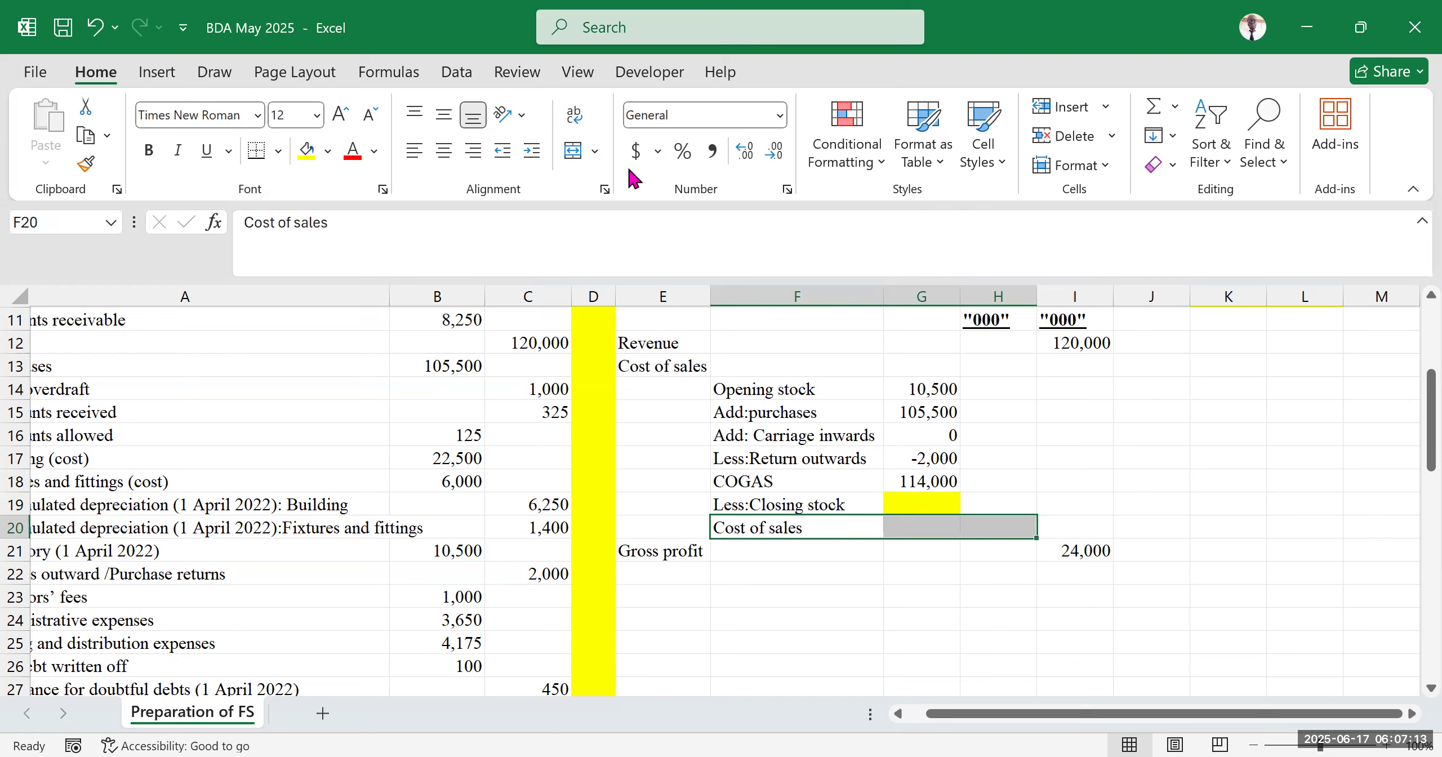
key("alt+Tab")
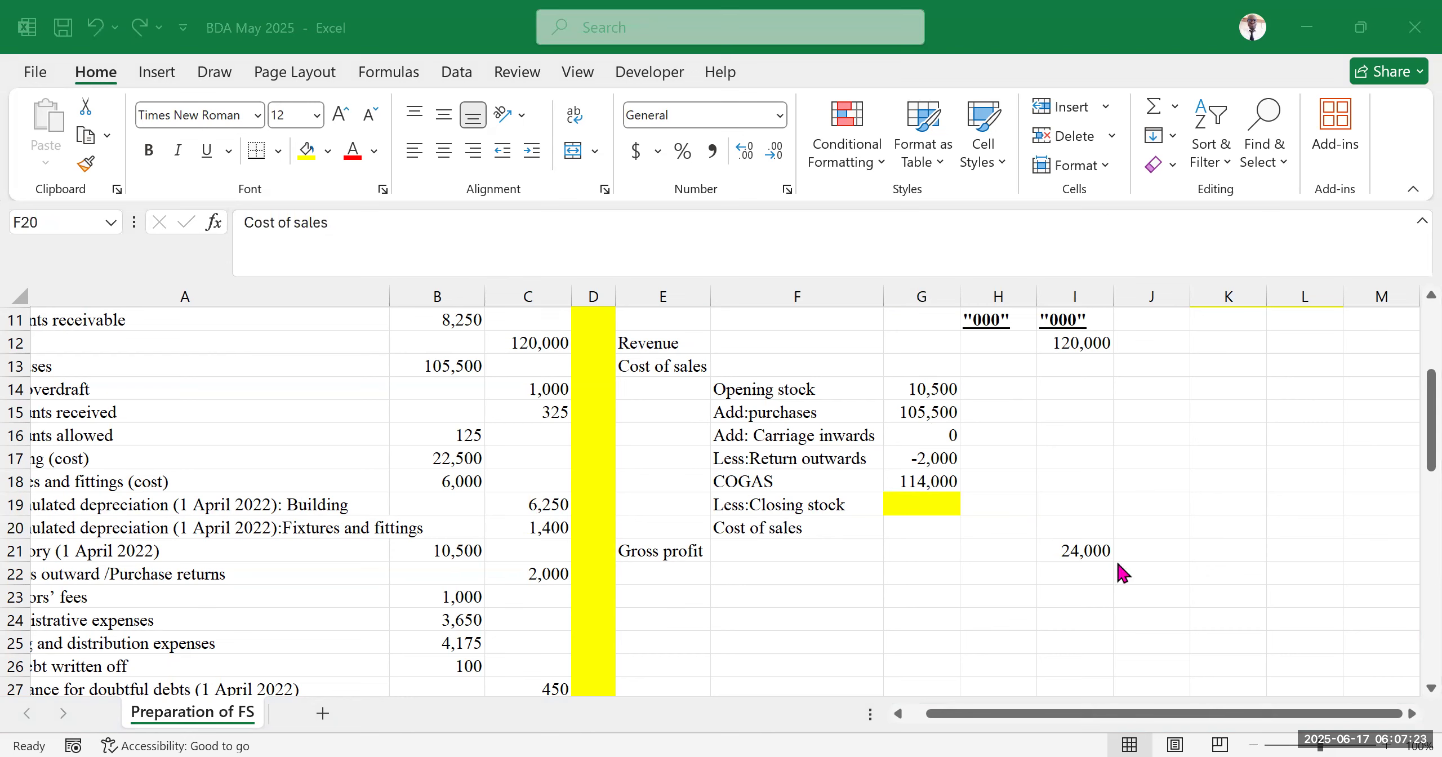
left_click(1211, 575)
left_click(1219, 439)
left_click(1180, 618)
left_click(1188, 505)
left_click(1156, 574)
left_click(1165, 409)
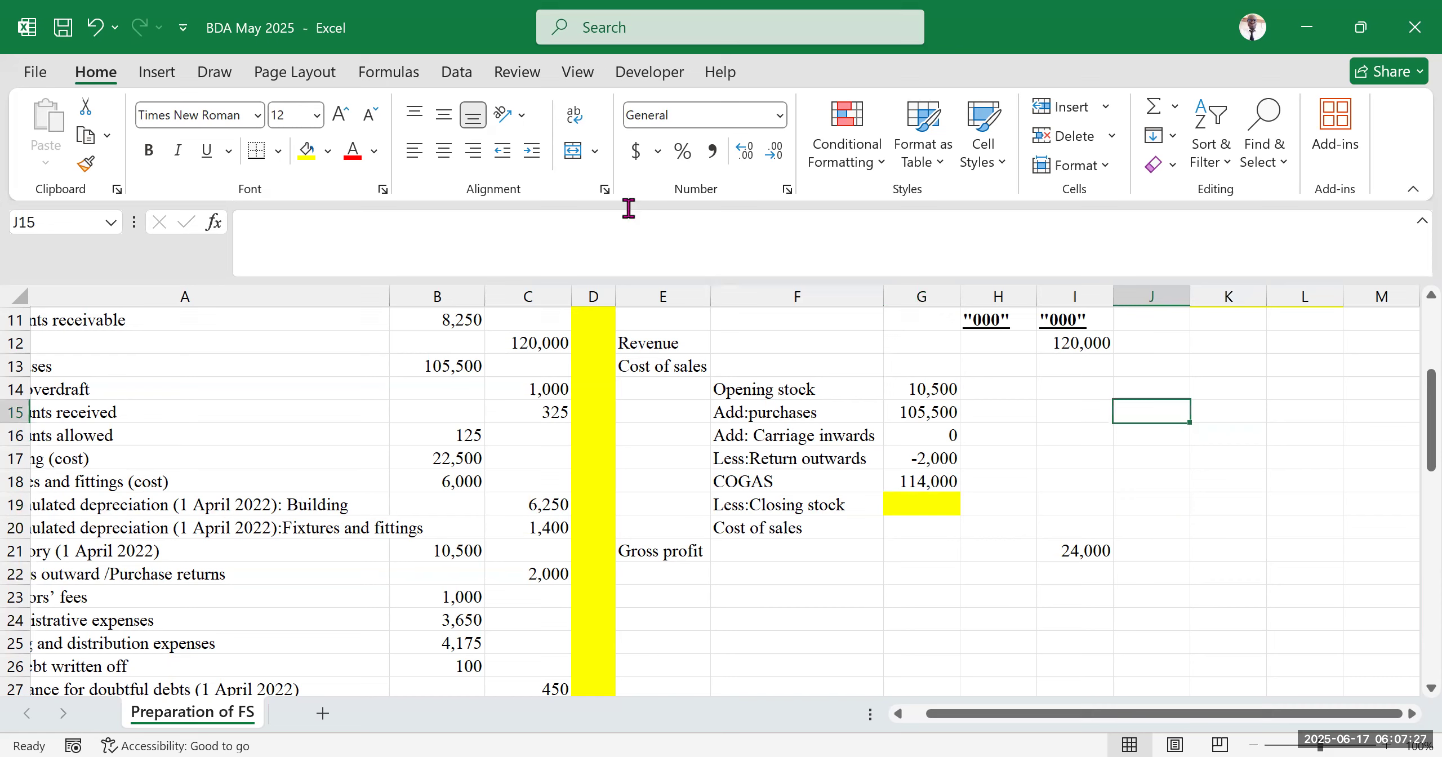
left_click(1193, 467)
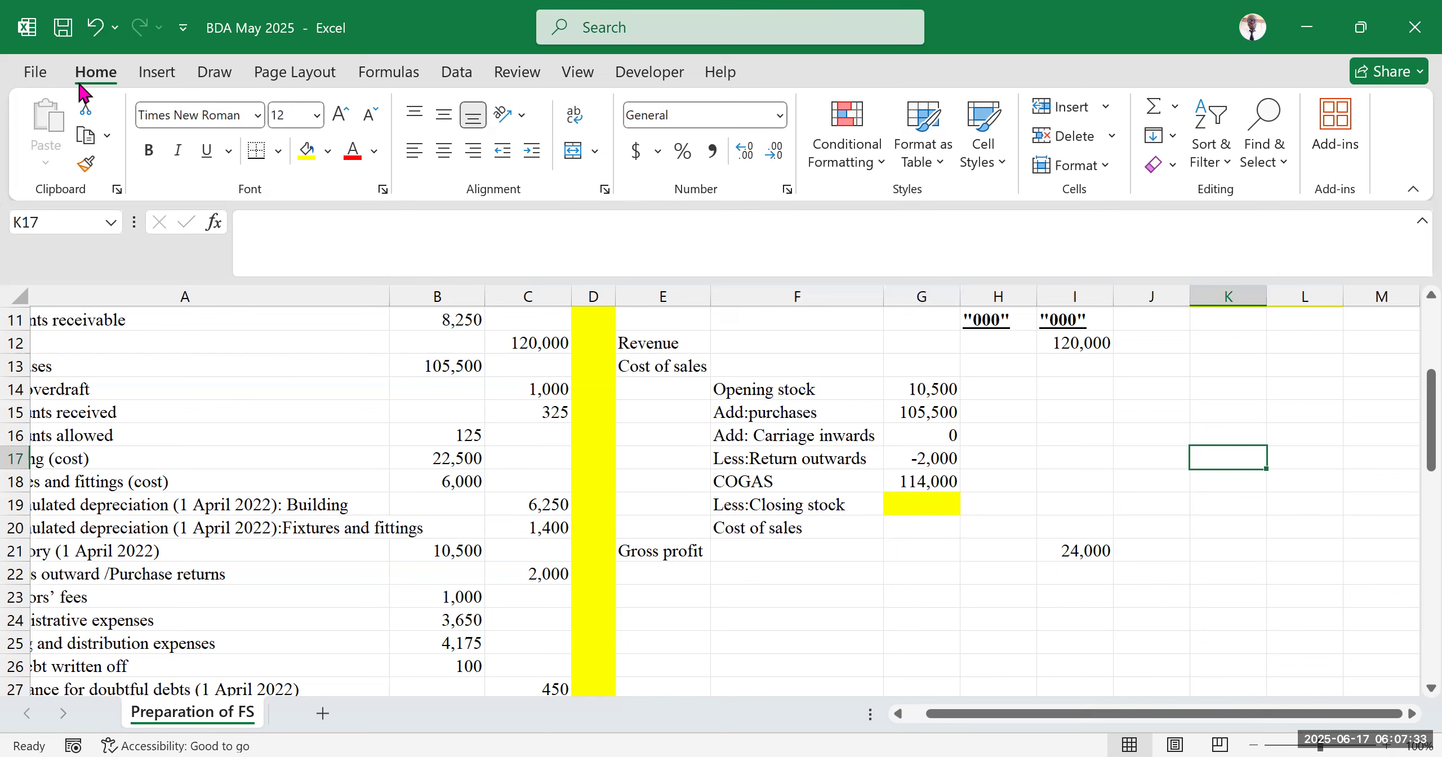
scroll(78, 84, "down", 5)
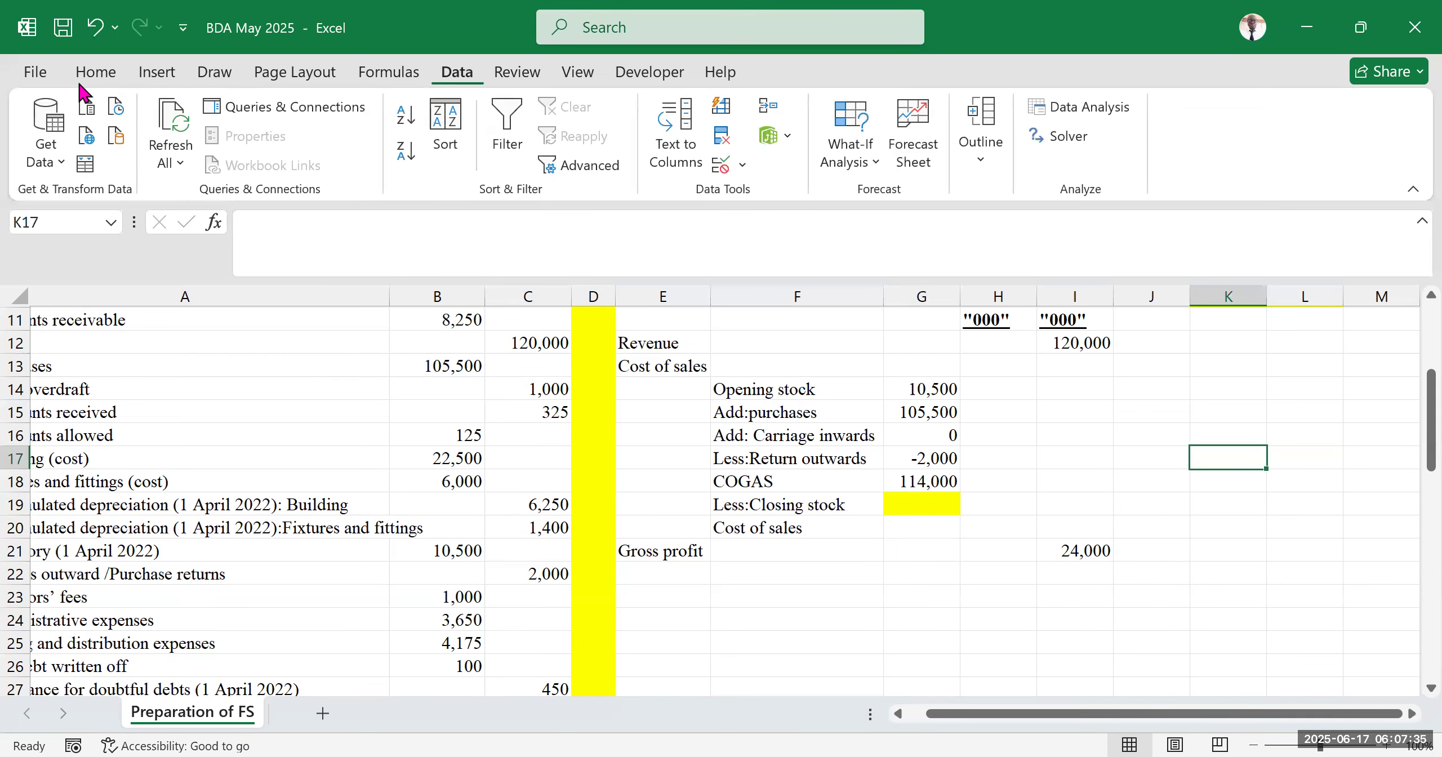
left_click(856, 169)
left_click(895, 230)
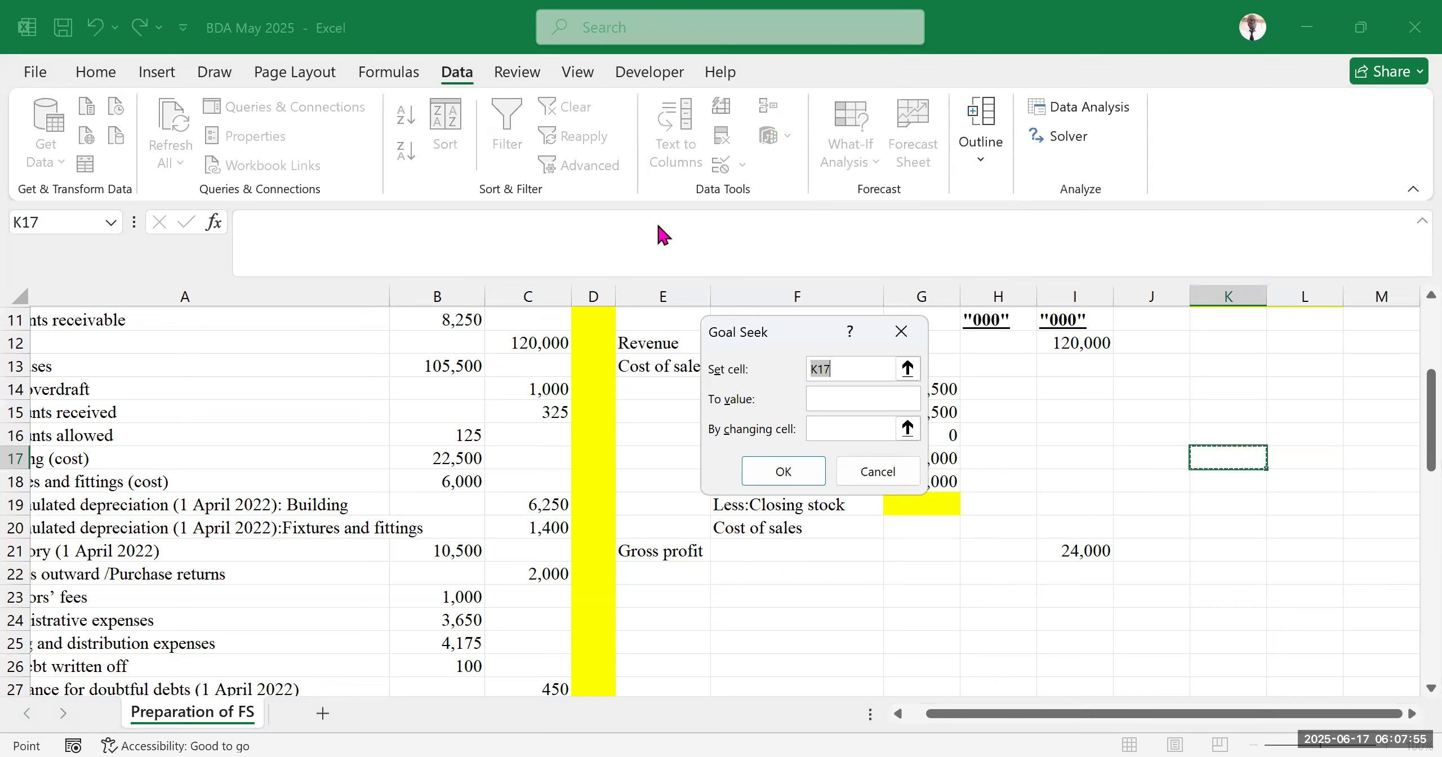
key("Escape")
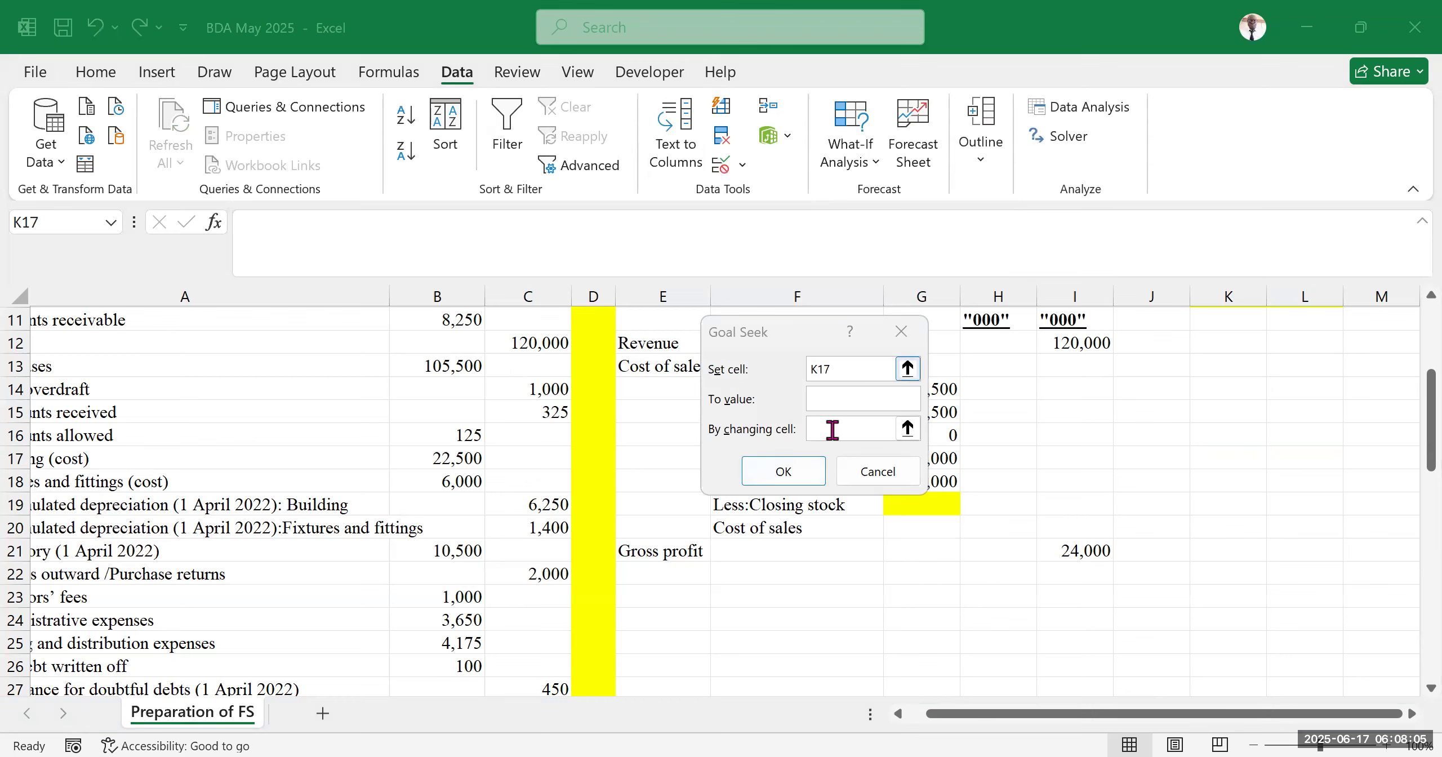
left_click(842, 397)
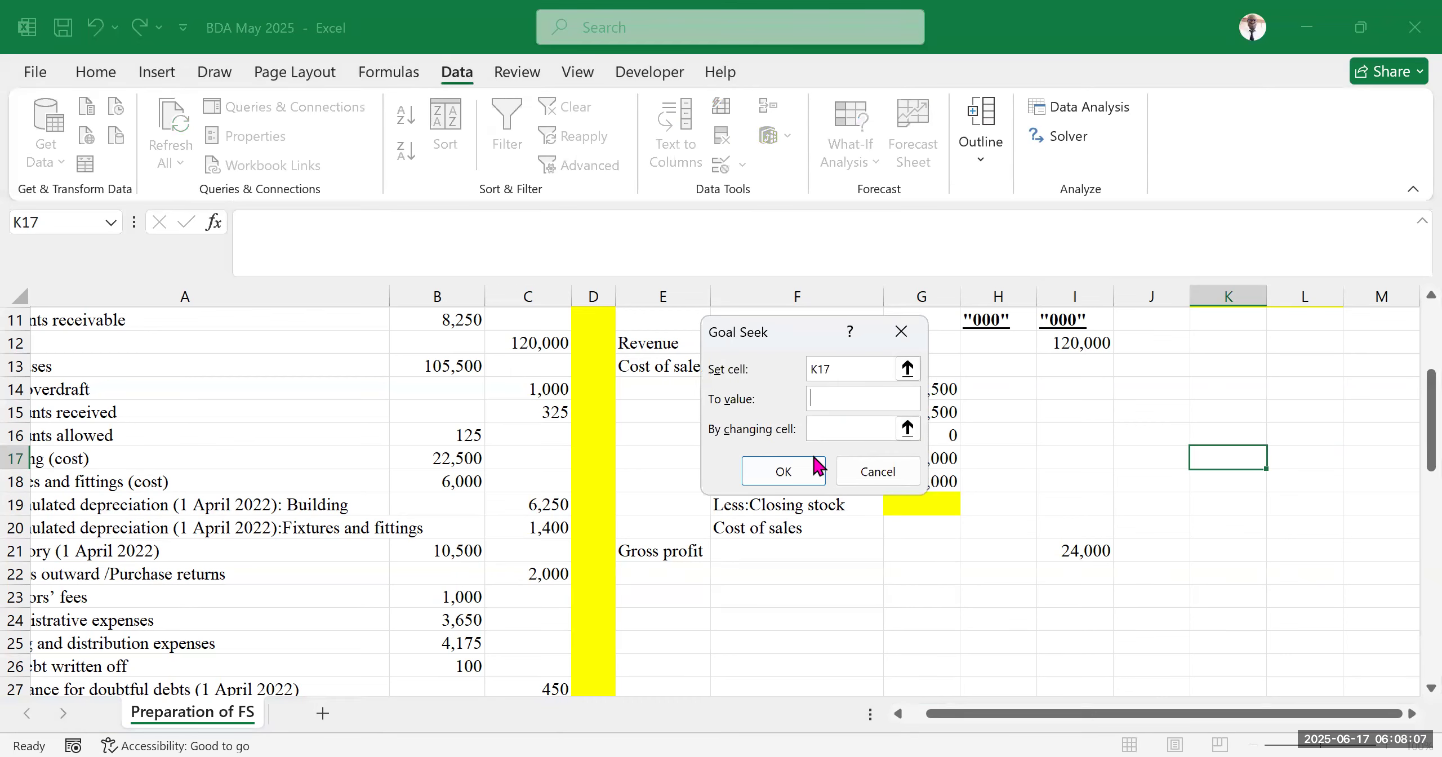
left_click(840, 364)
left_click(841, 400)
left_click(849, 426)
left_click(552, 25)
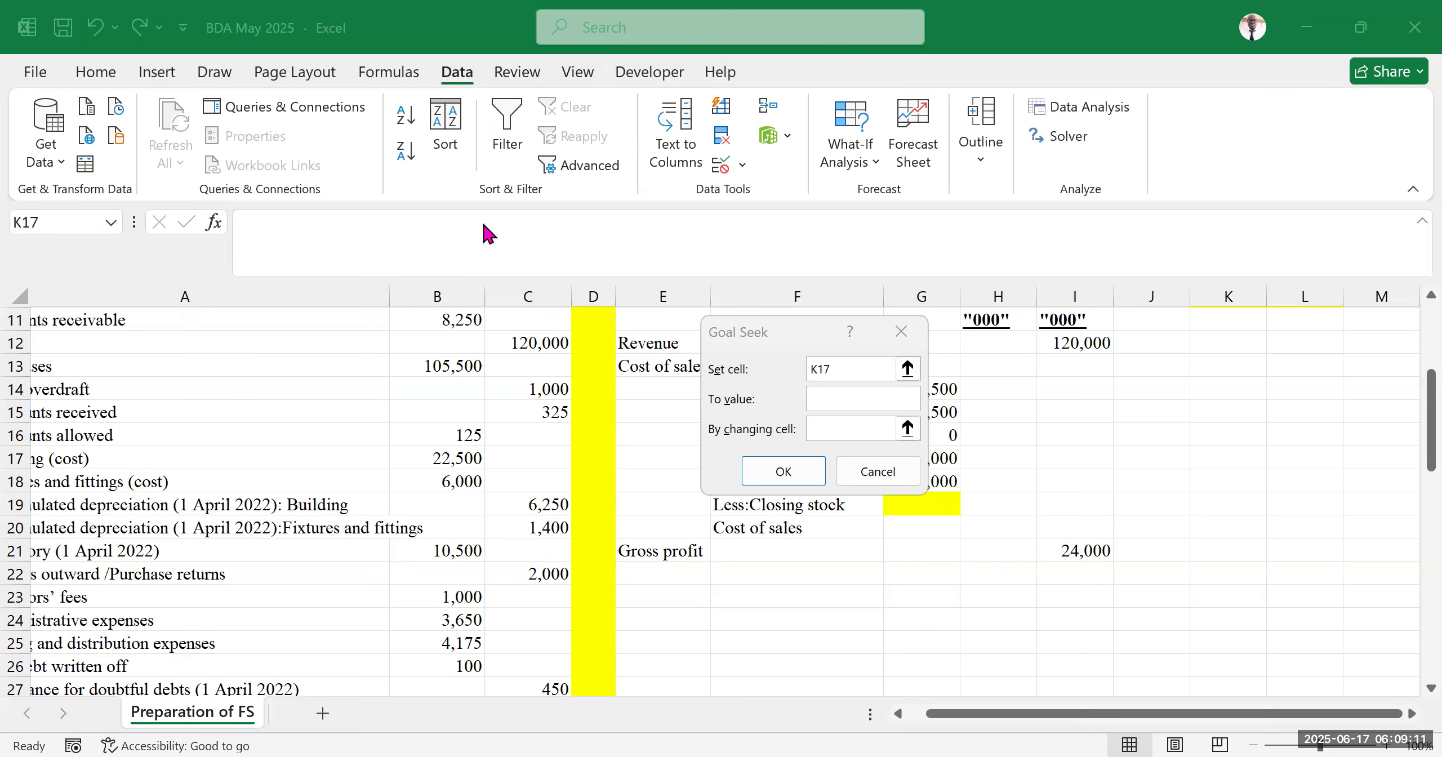
left_click(905, 474)
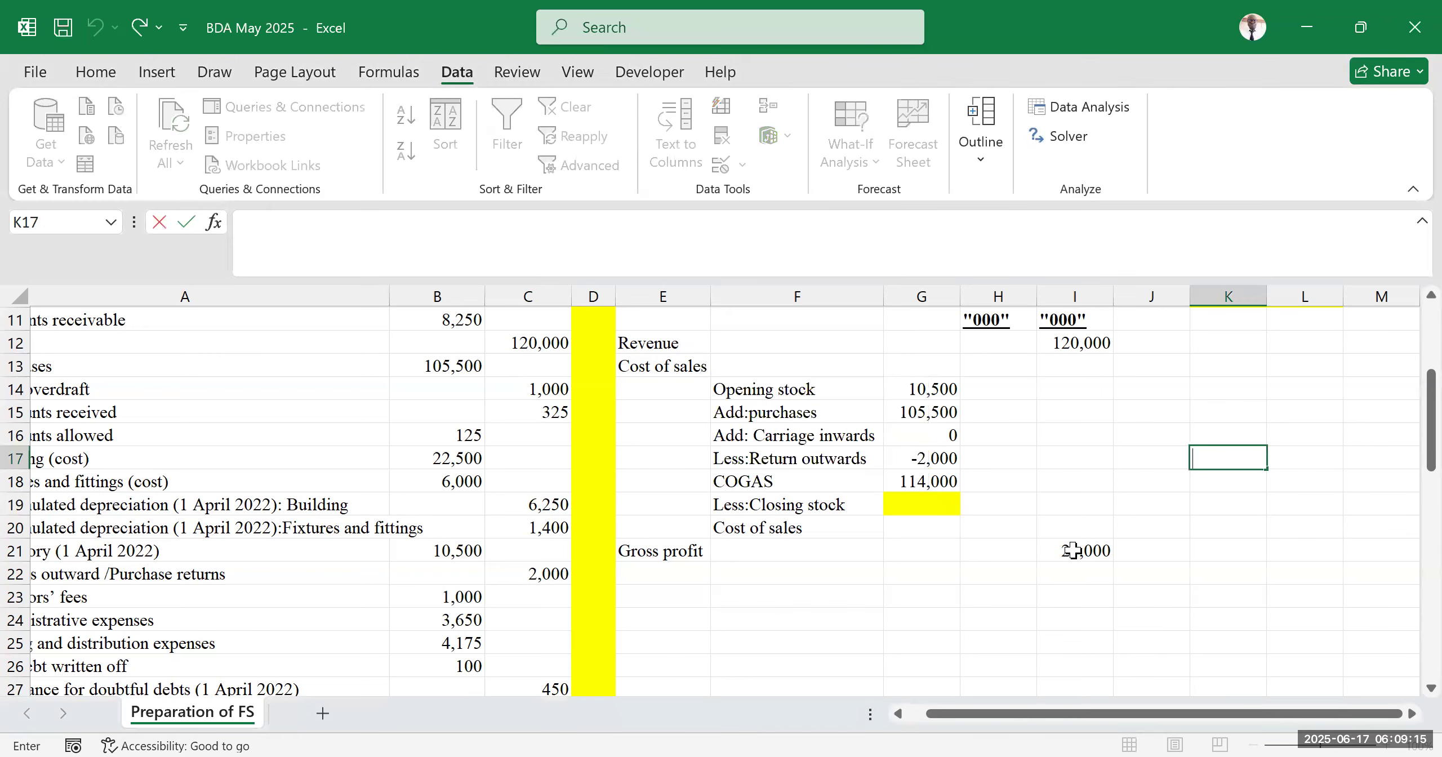
Review the cost of sales workings from opening stock through COGAS and the gross profit figure
left_click(1053, 552)
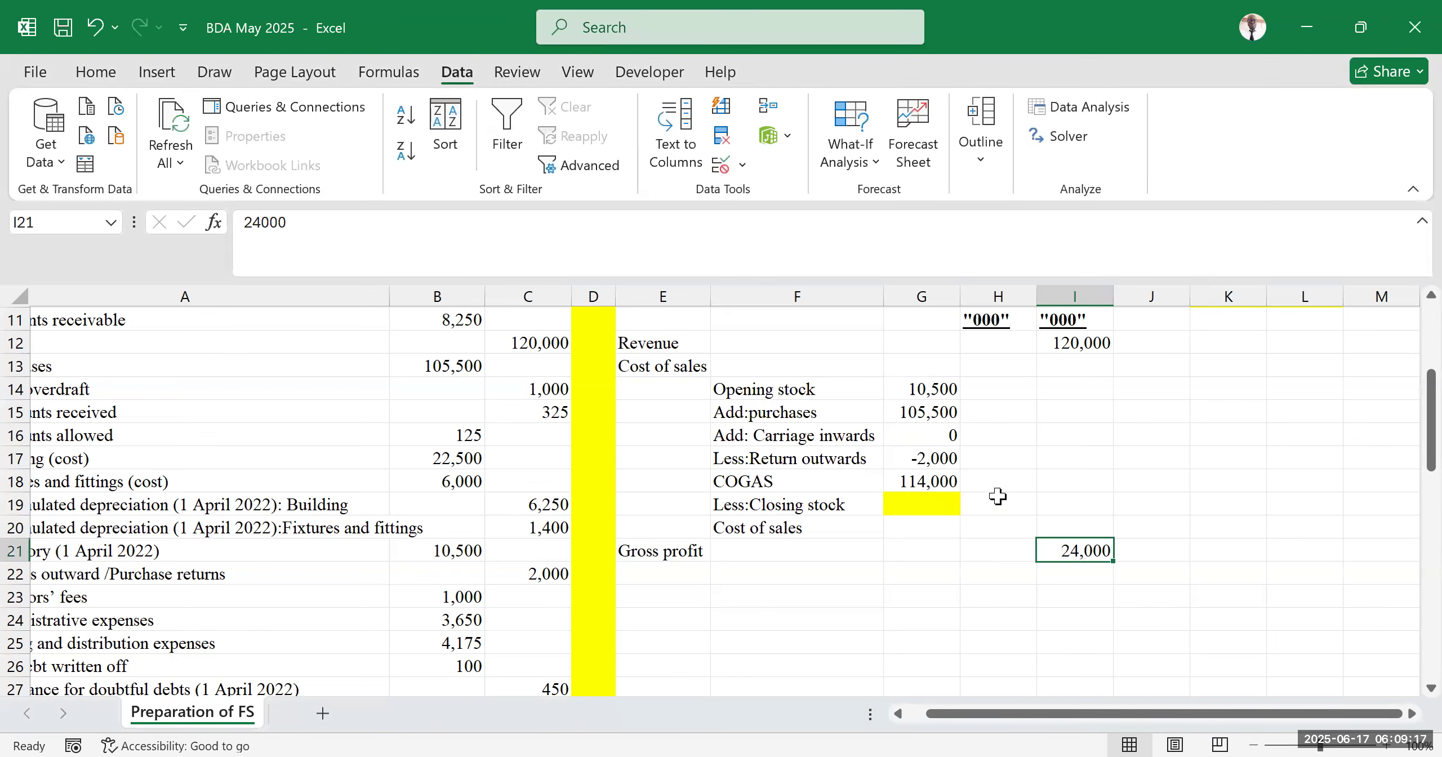
scroll(909, 559, "up", 2)
scroll(902, 557, "down", 2)
scroll(901, 556, "up", 2)
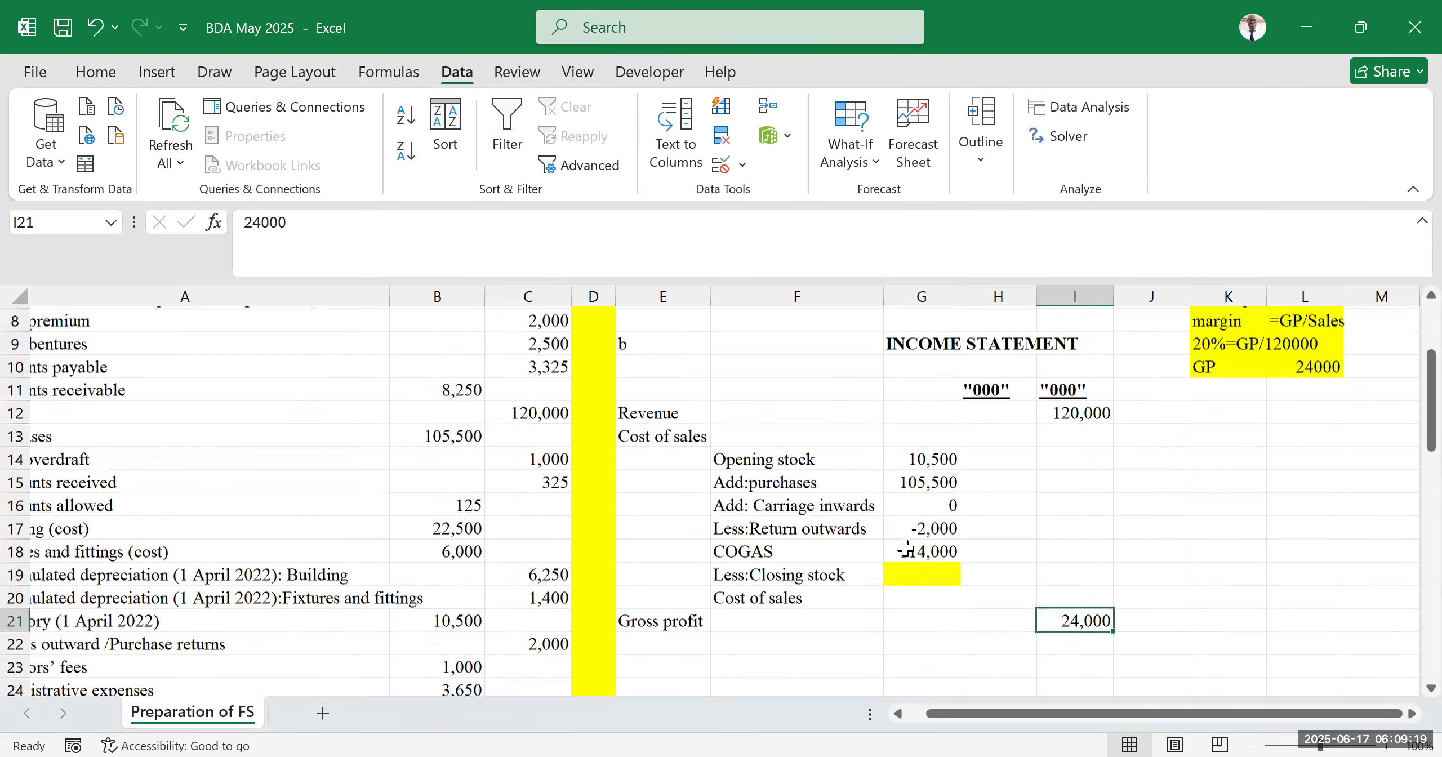
scroll(777, 563, "down", 2)
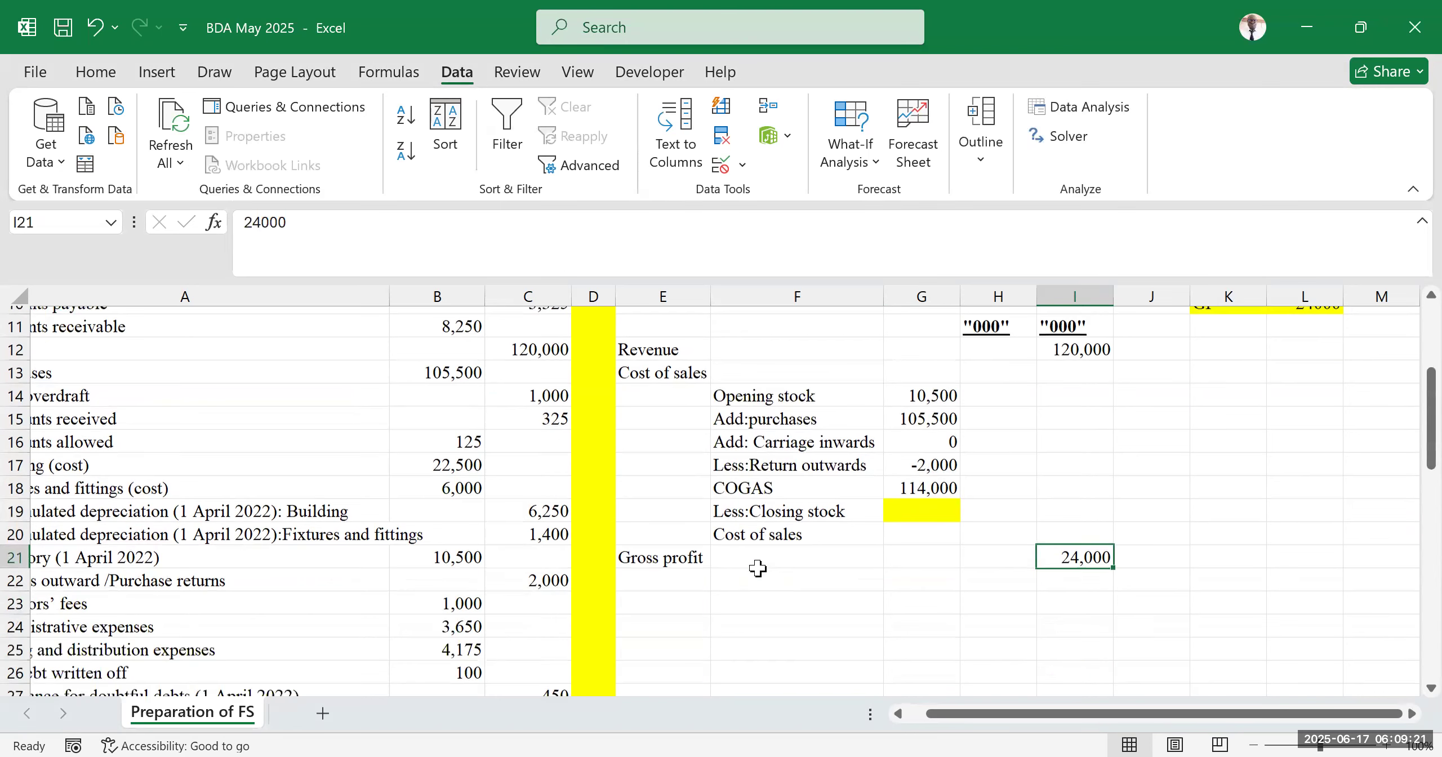
left_click(697, 366)
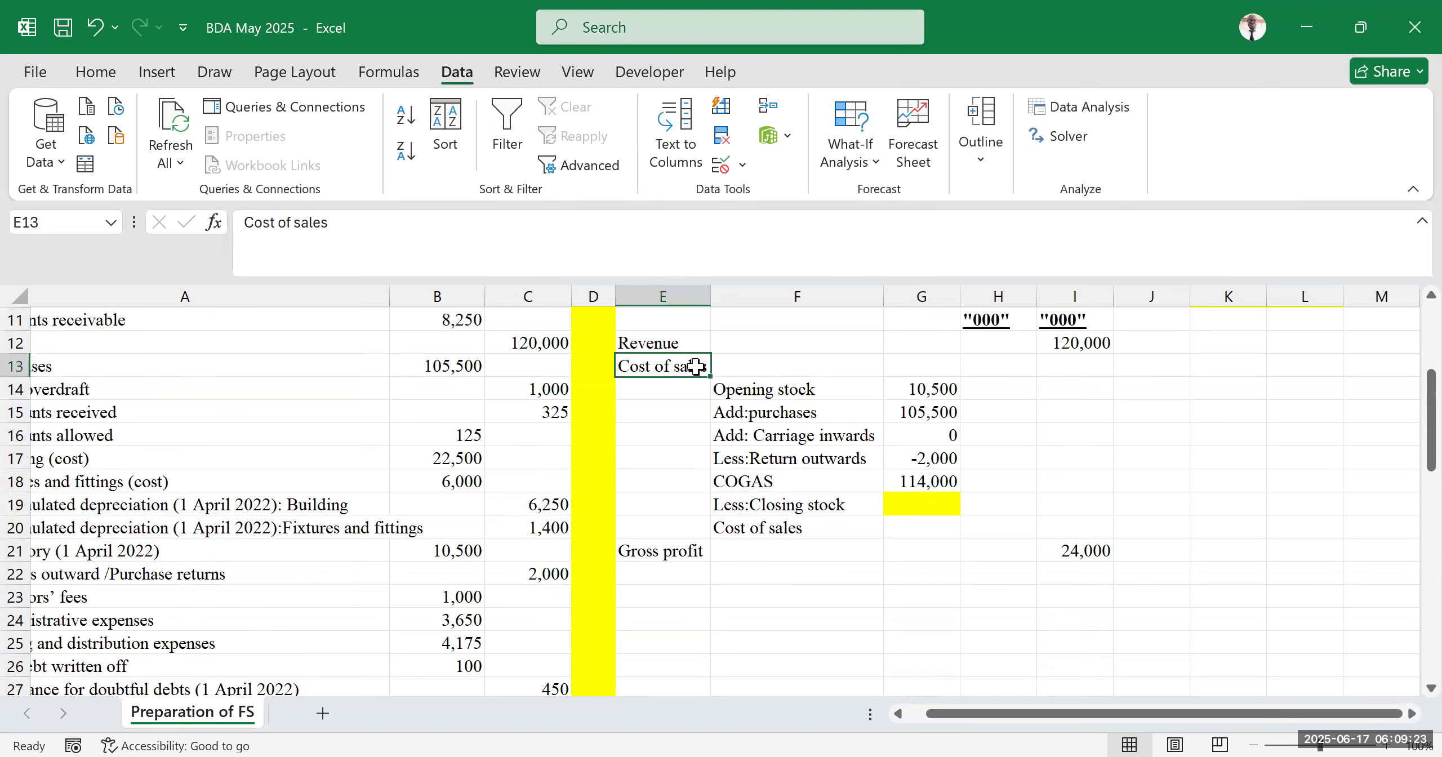
left_click(934, 394)
left_click(921, 419)
left_click(925, 445)
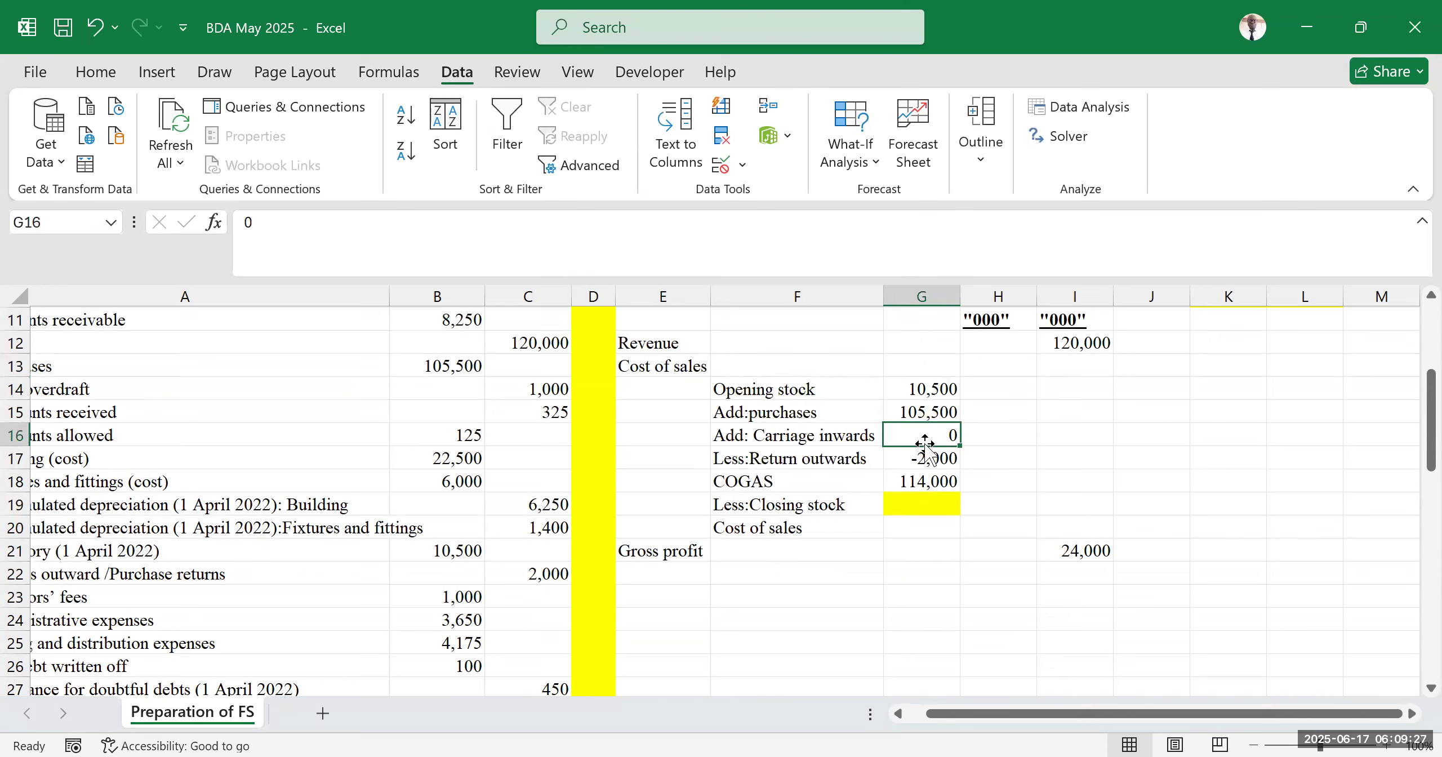
left_click(911, 464)
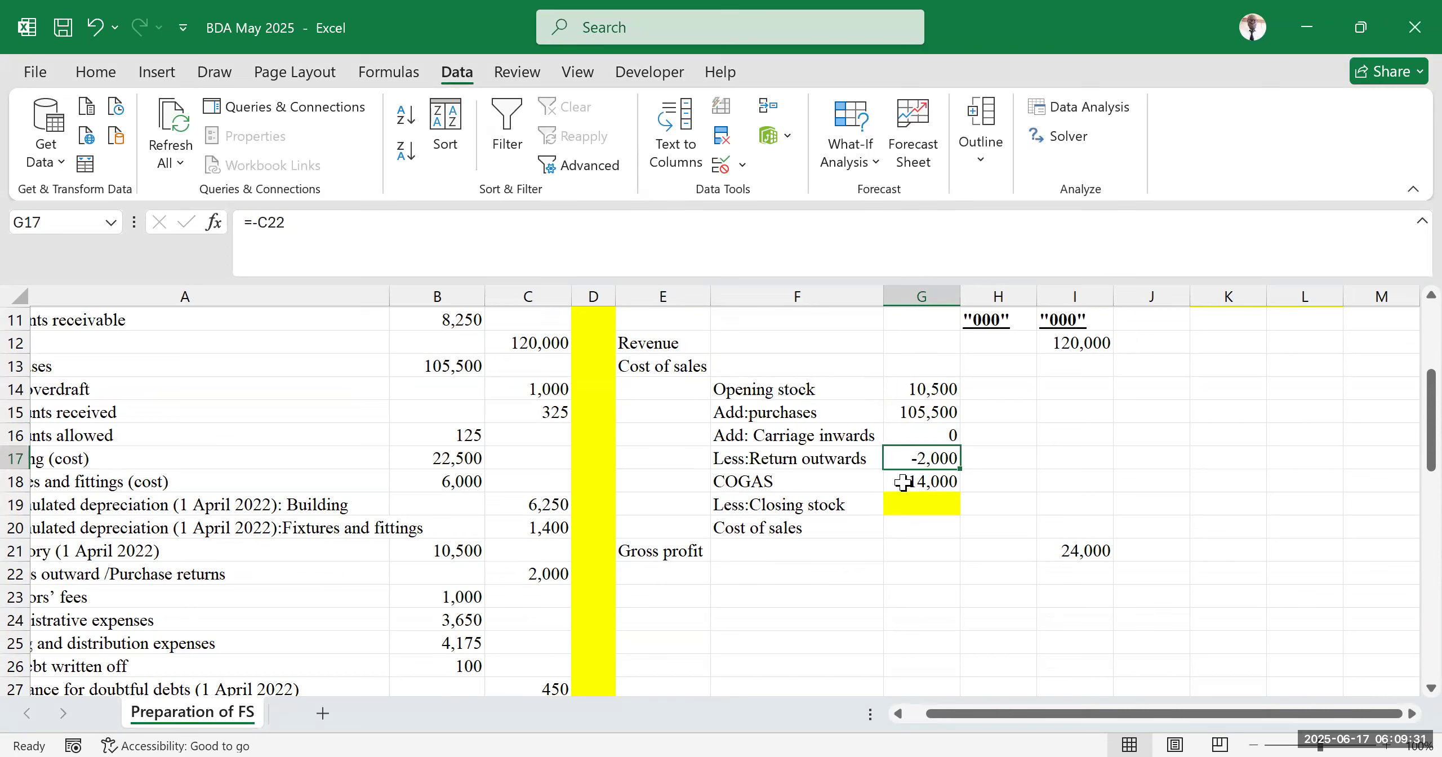
left_click(902, 482)
double_click(903, 482)
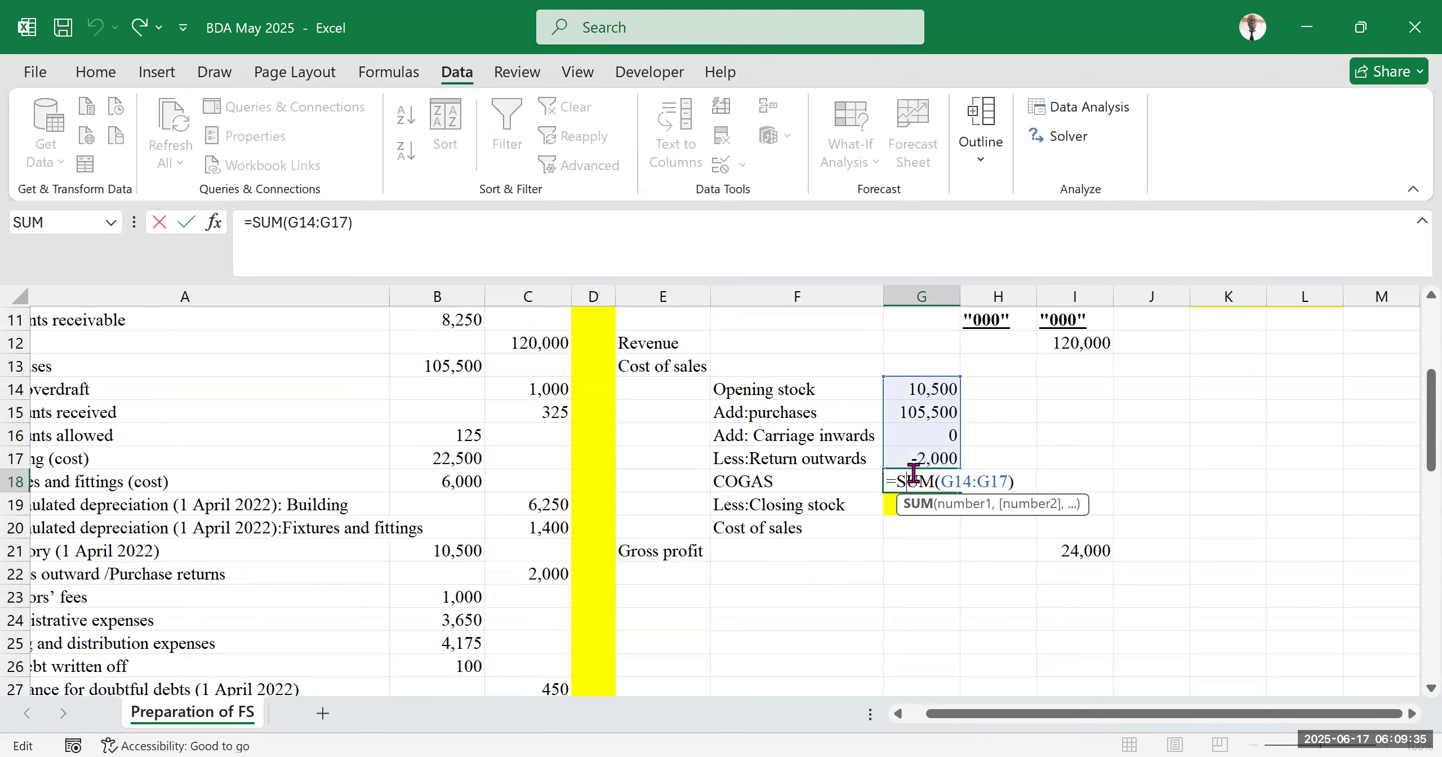
key("Return")
left_click(1059, 487)
left_click(931, 506)
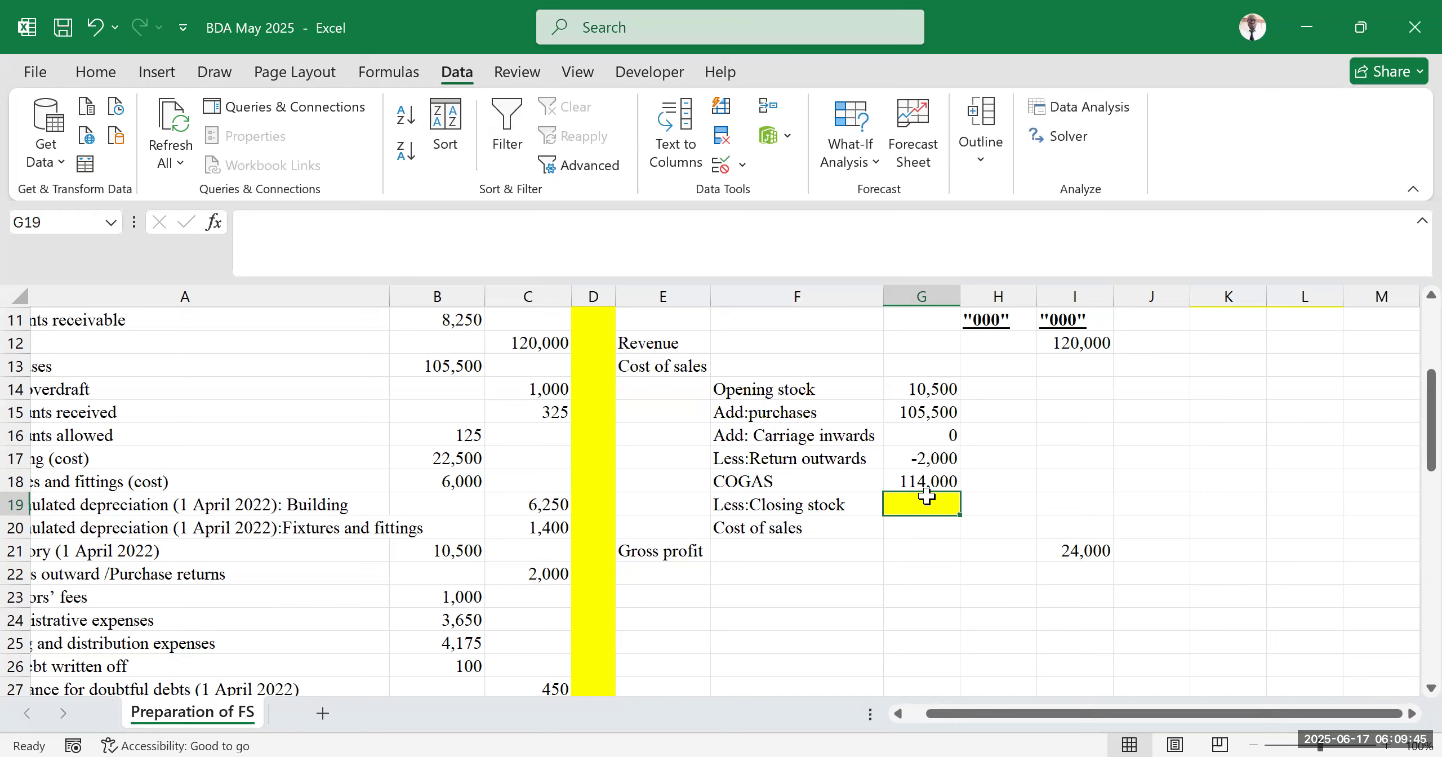
left_click(934, 527)
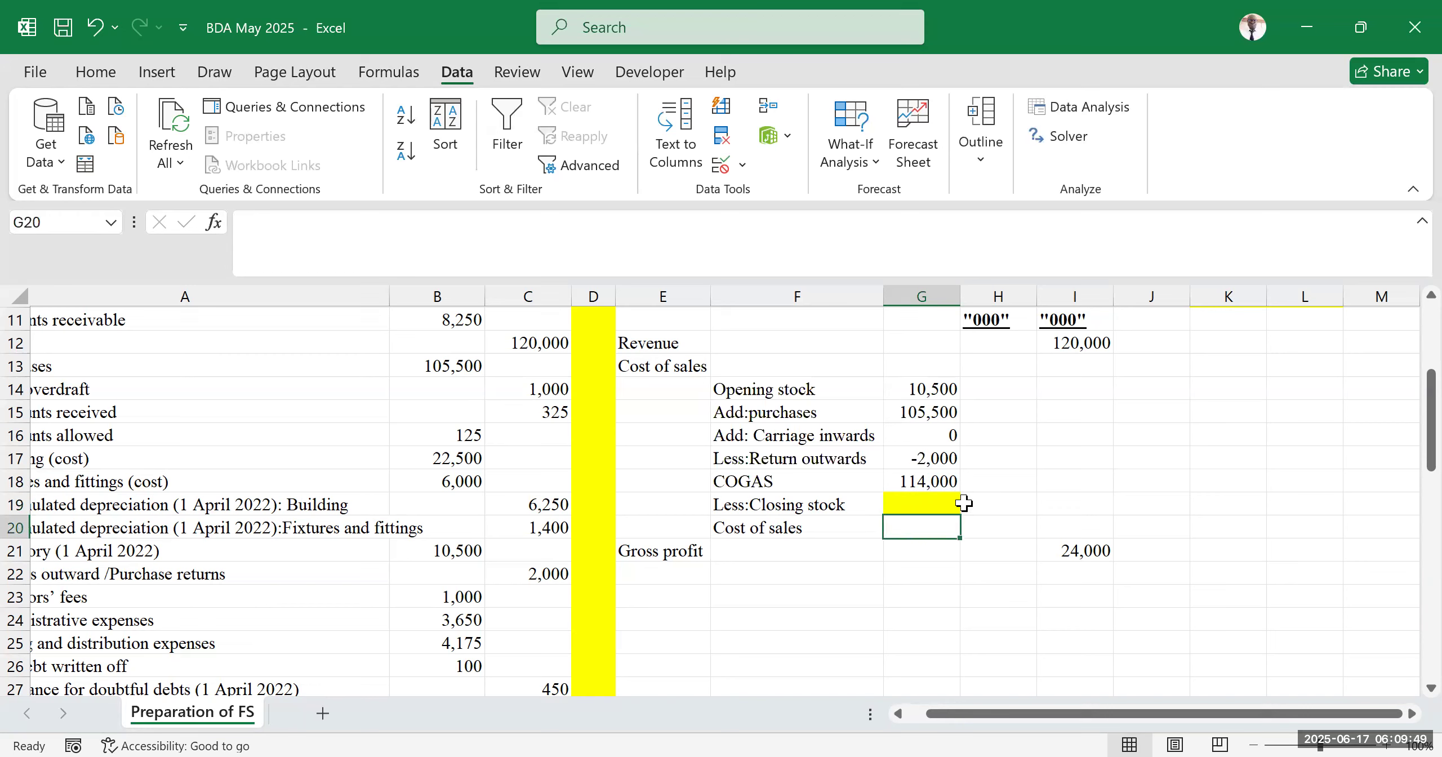
left_click(1084, 525)
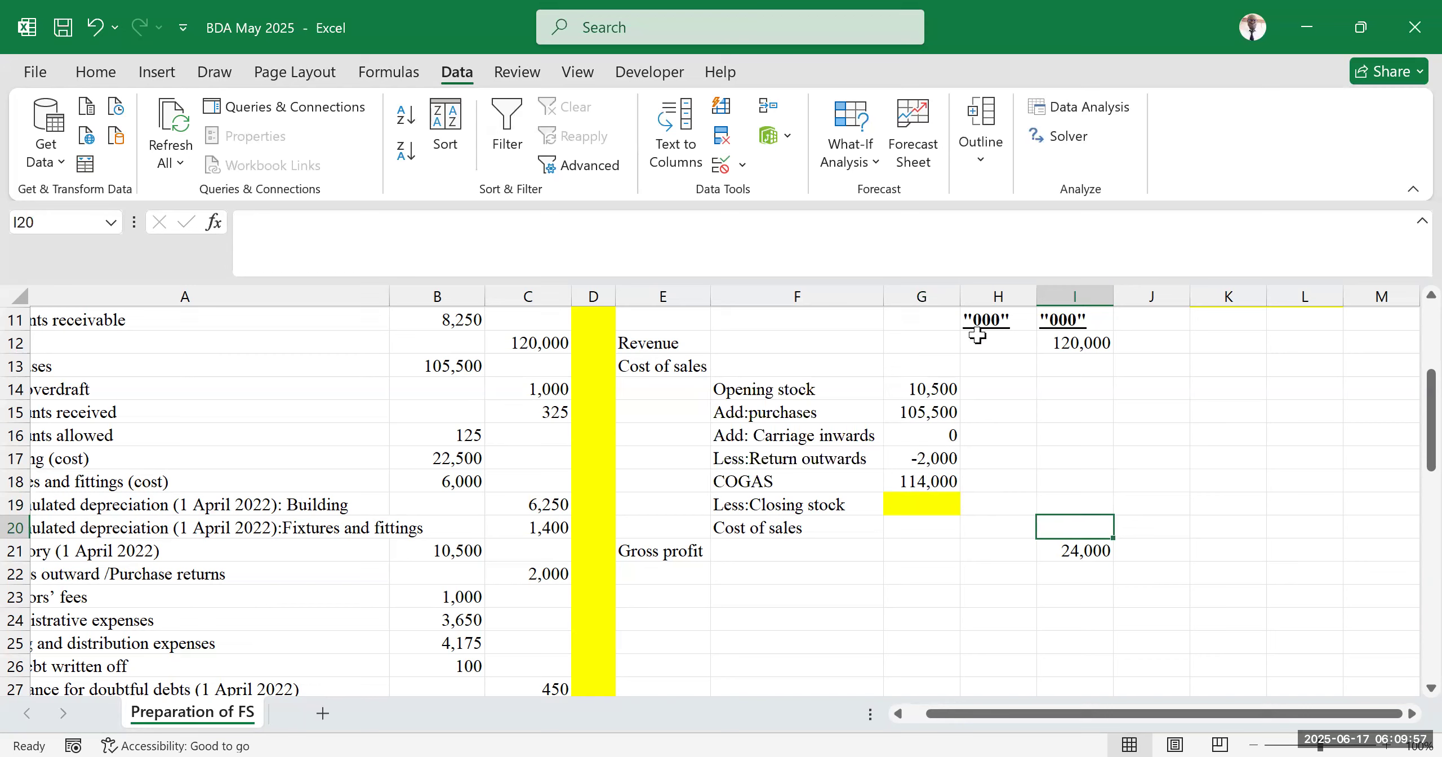
left_click(805, 168)
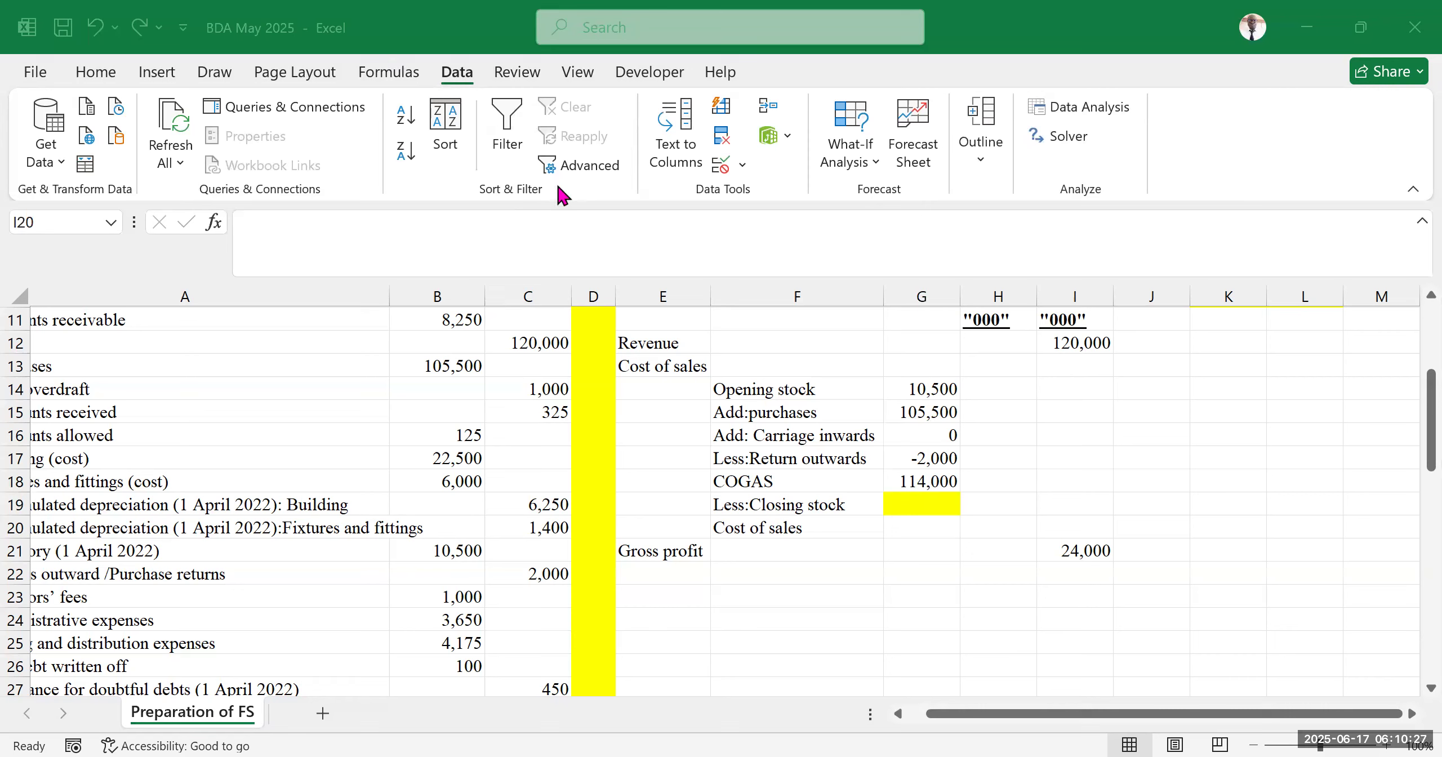
left_click(1152, 435)
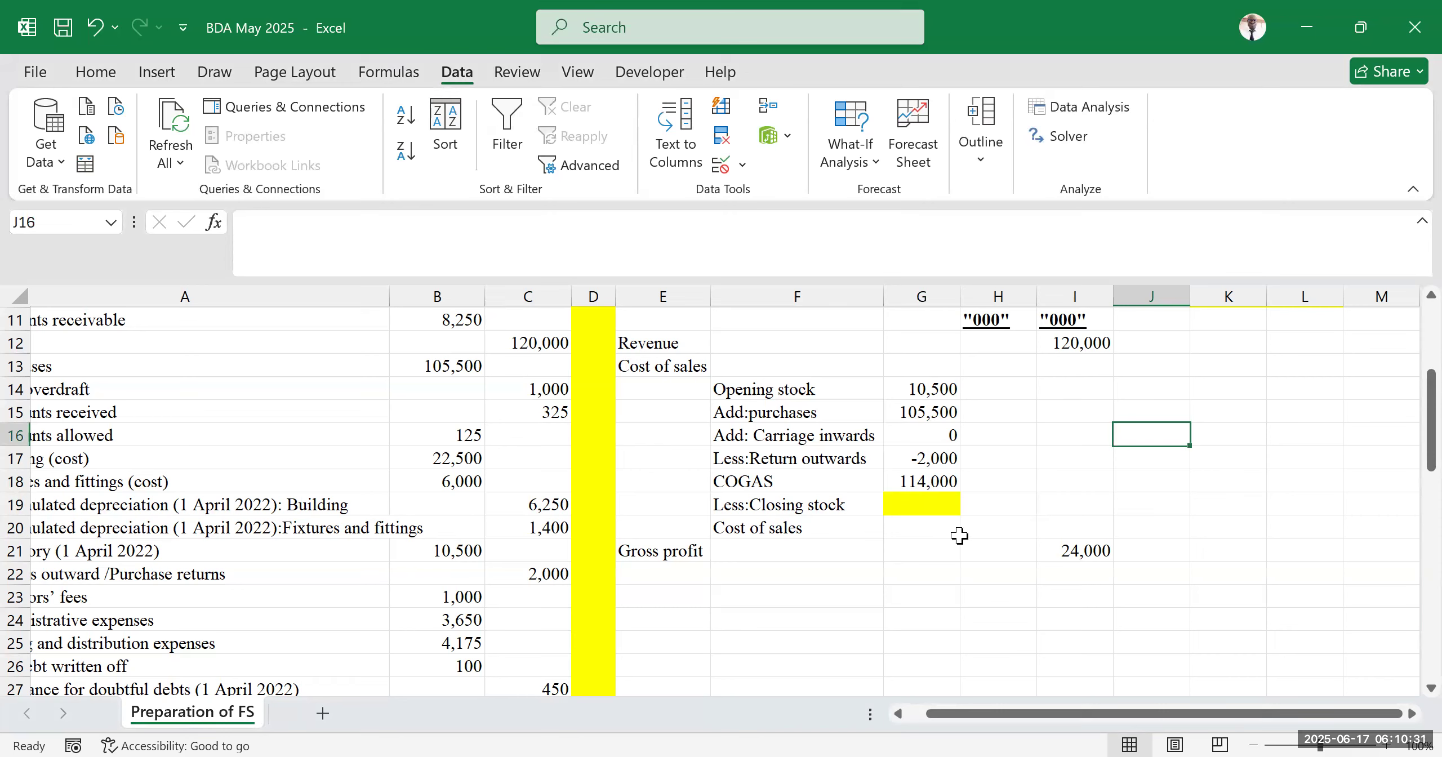
left_click(1070, 523)
Enter the cost of sales formula =G18-G19 in G20, subtracting closing stock from COGAS
left_click(921, 505)
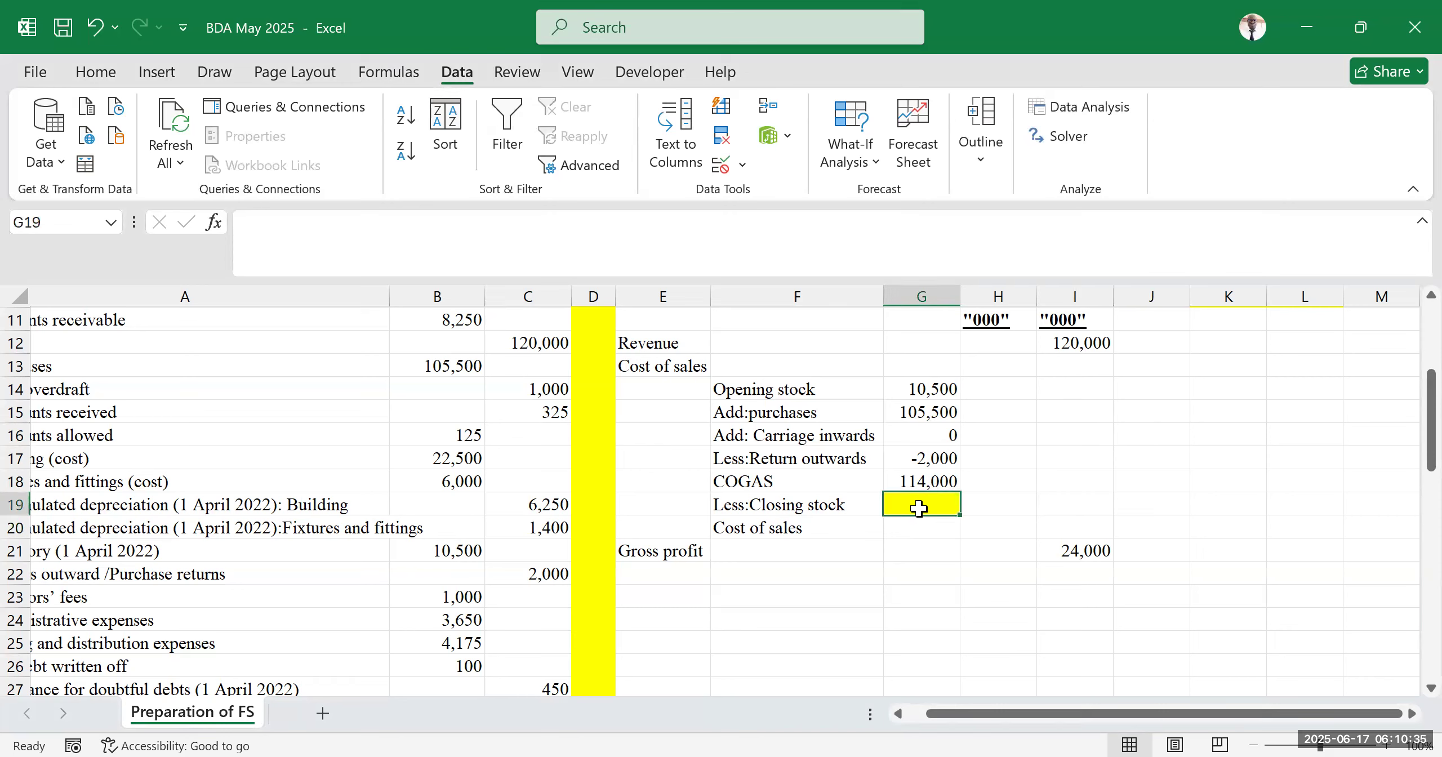
type("=")
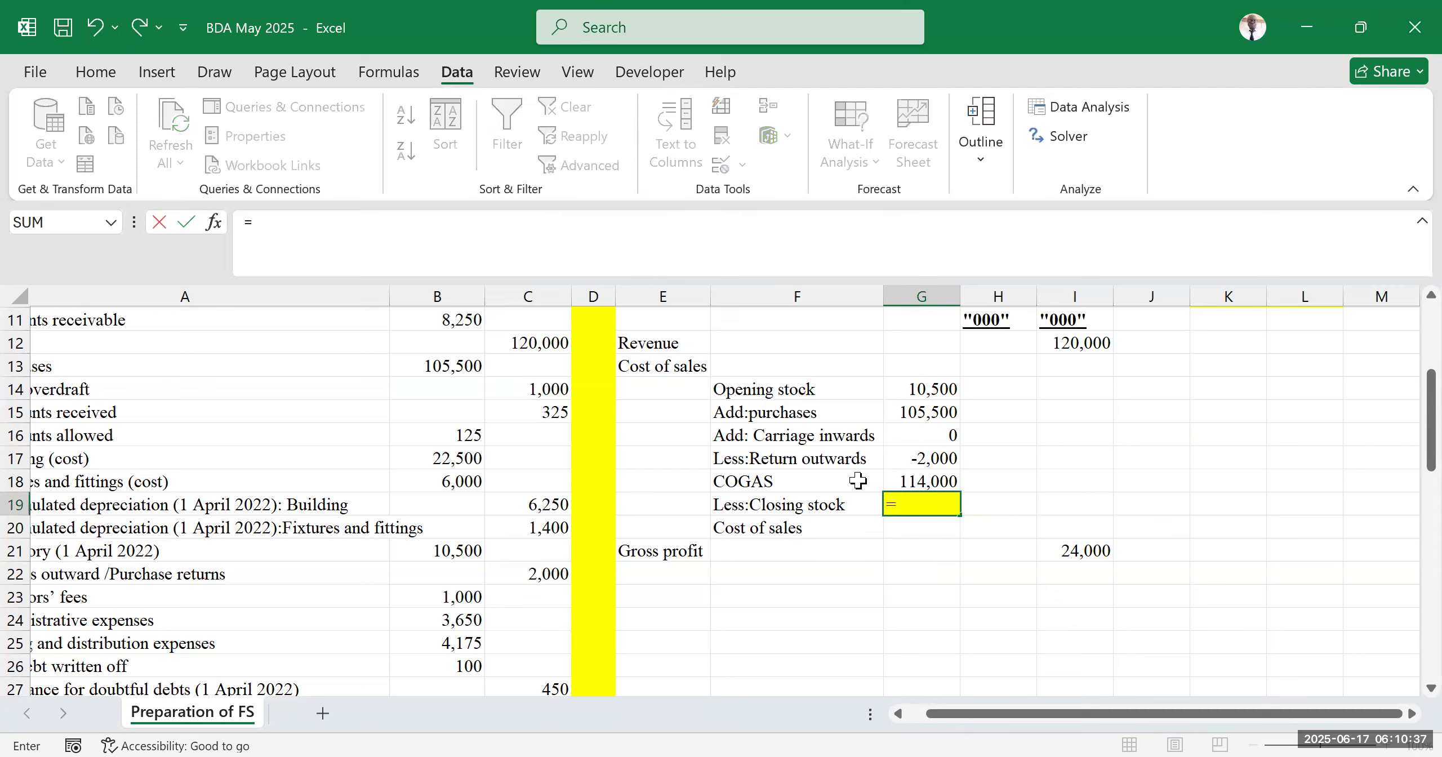
key("BackSpace")
left_click(943, 525)
type("=")
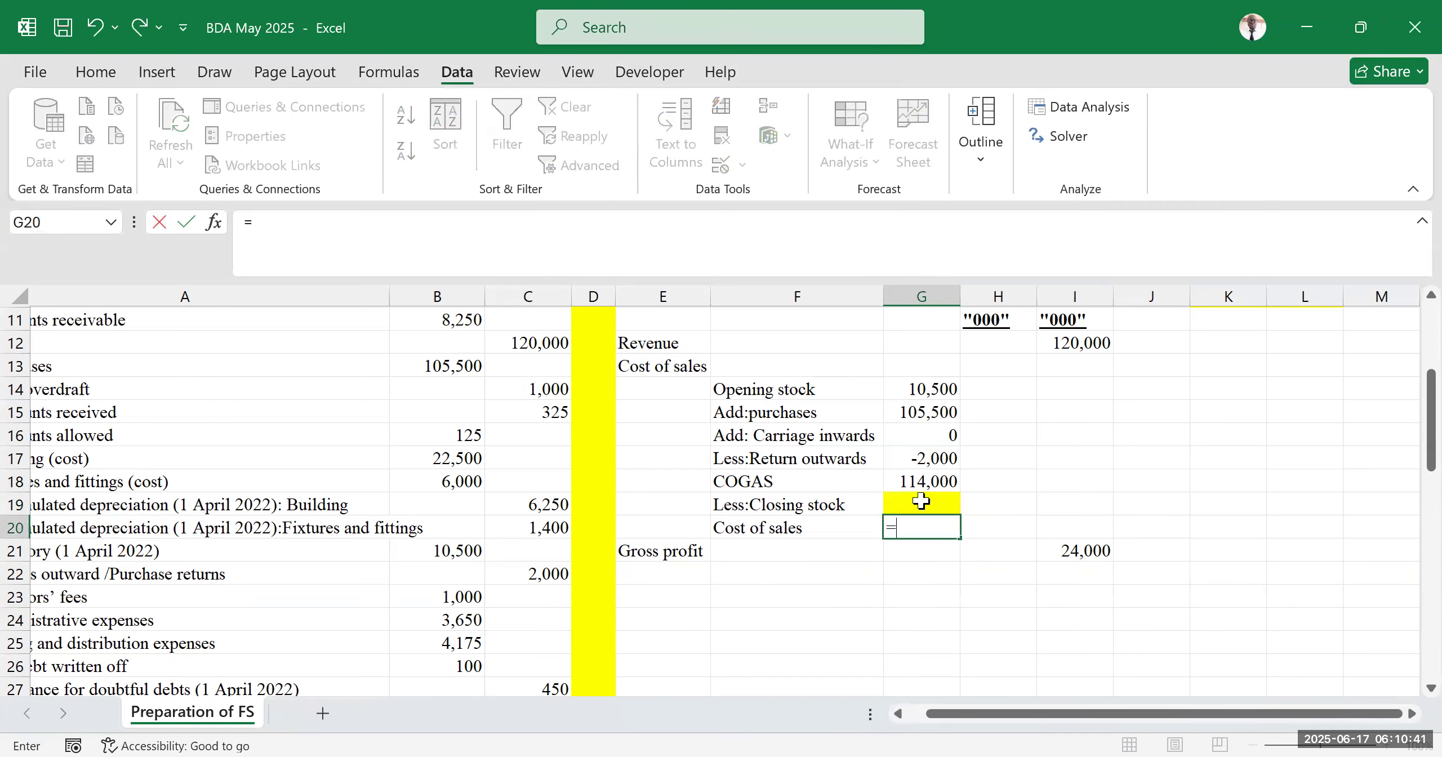
left_click(919, 482)
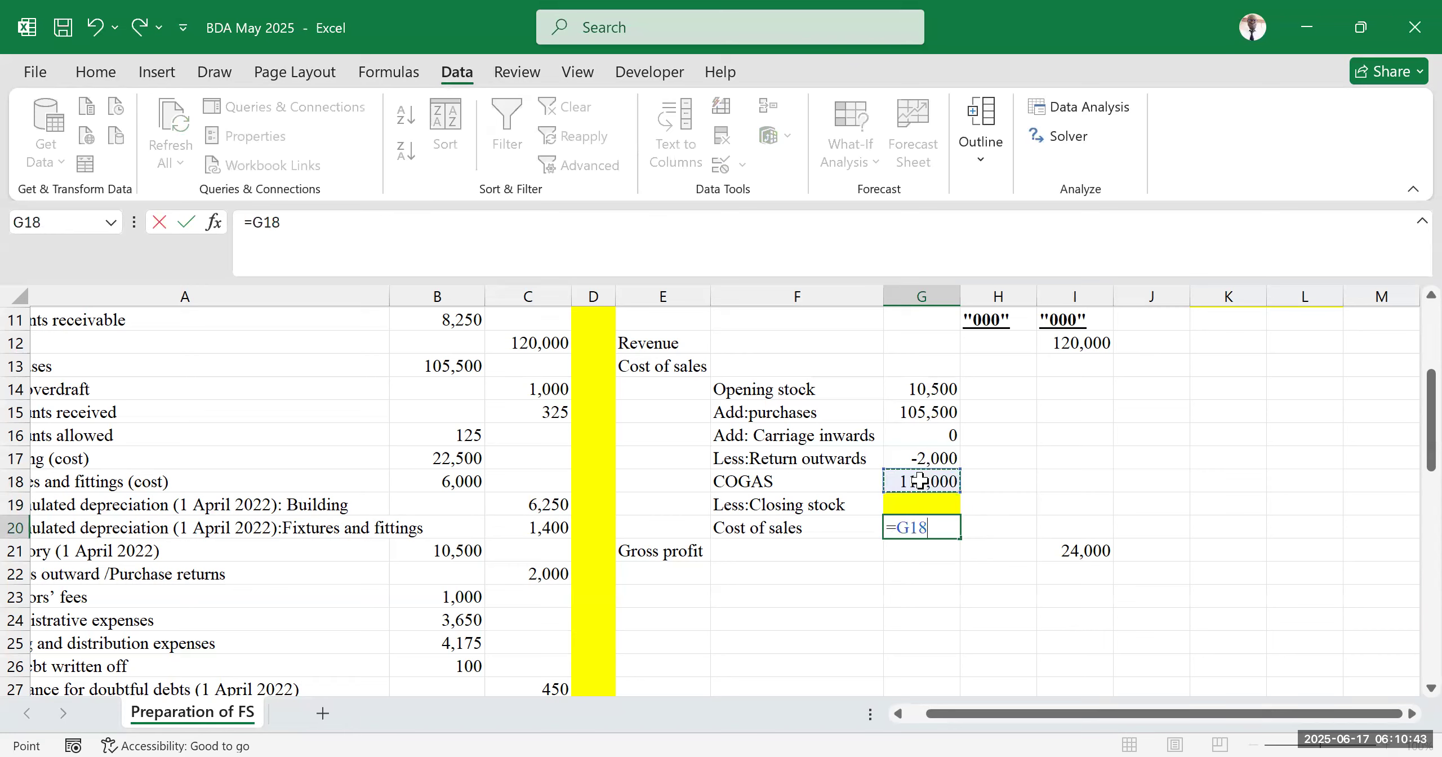
type("-")
left_click(903, 503)
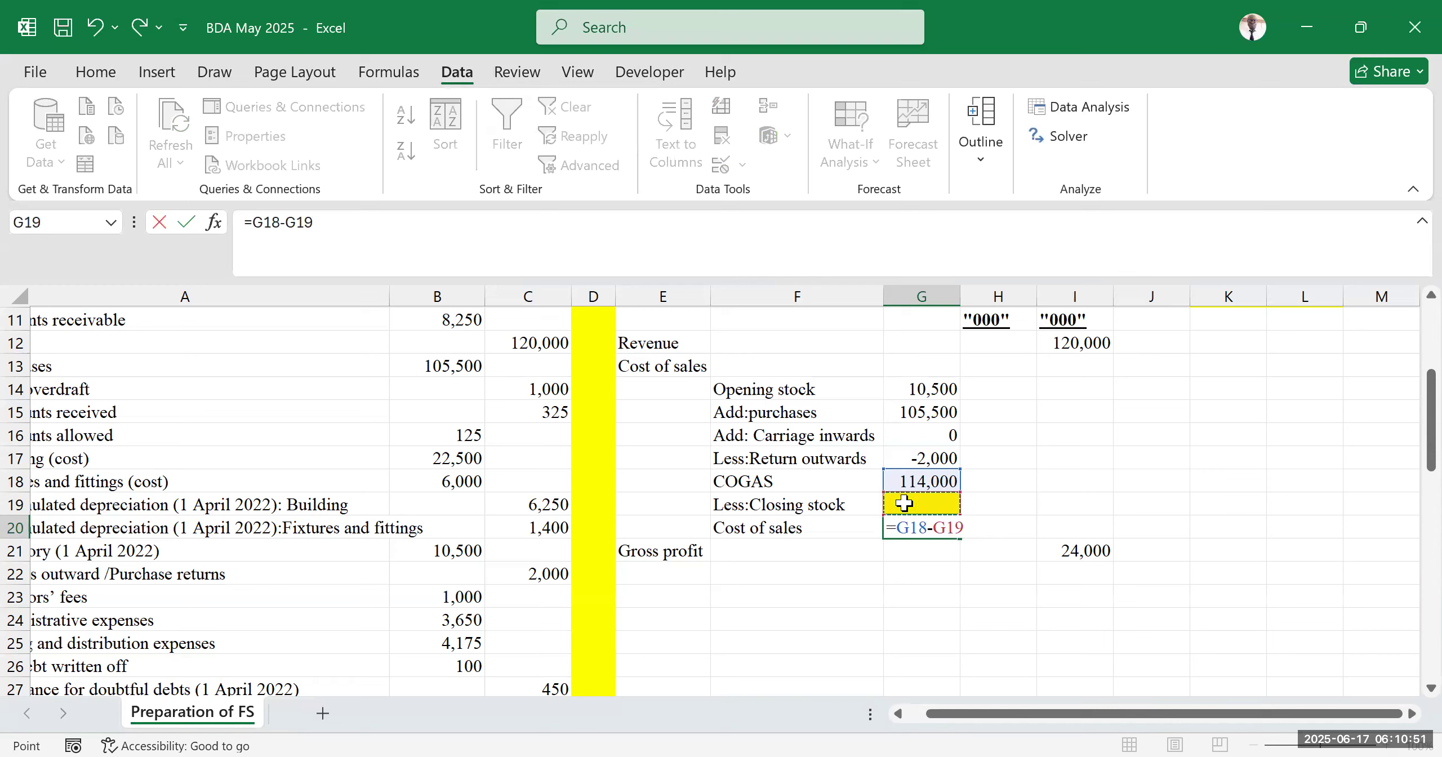
key("Return")
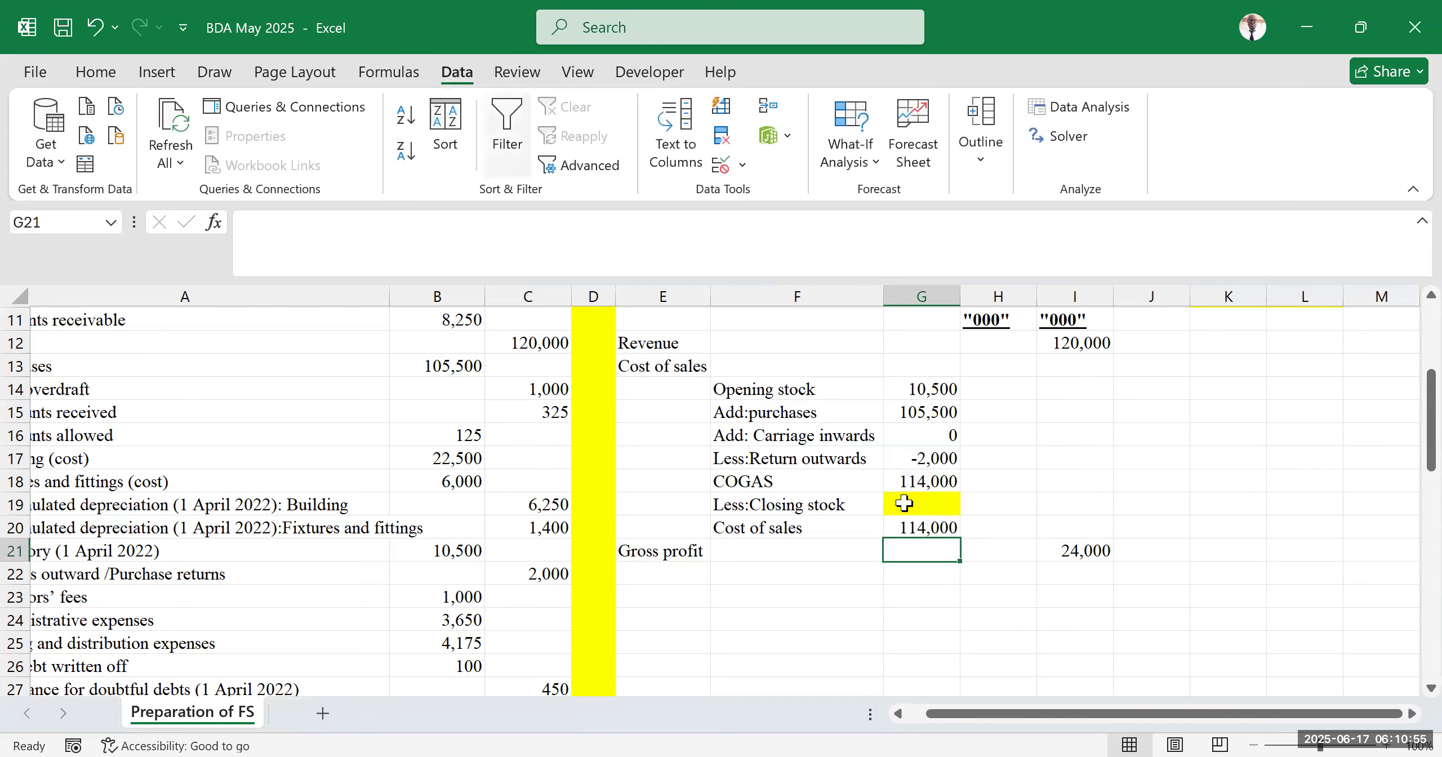
Examine the cost of sales block F13:G20 and the empty closing stock cell G19
left_click(923, 505)
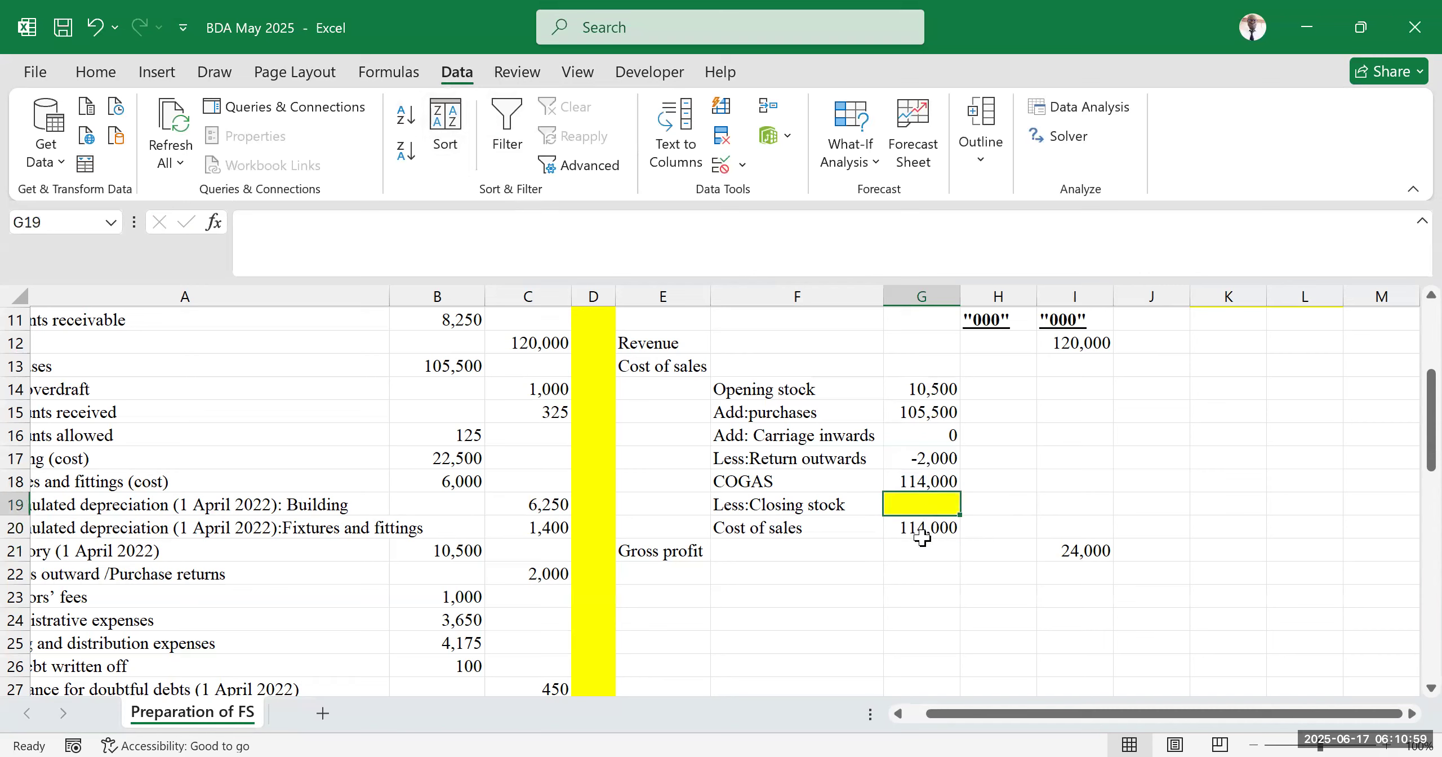
left_click(926, 527)
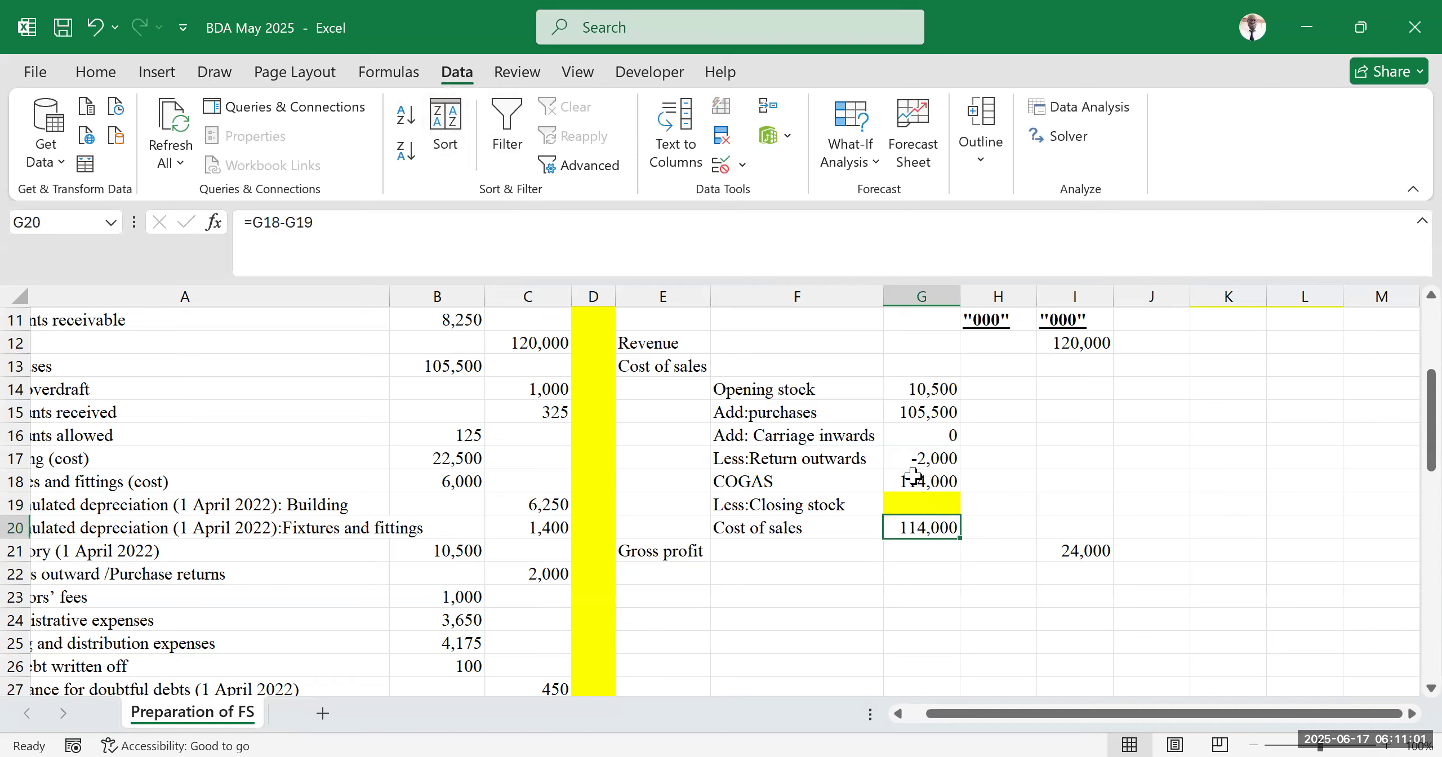
left_click(584, 171)
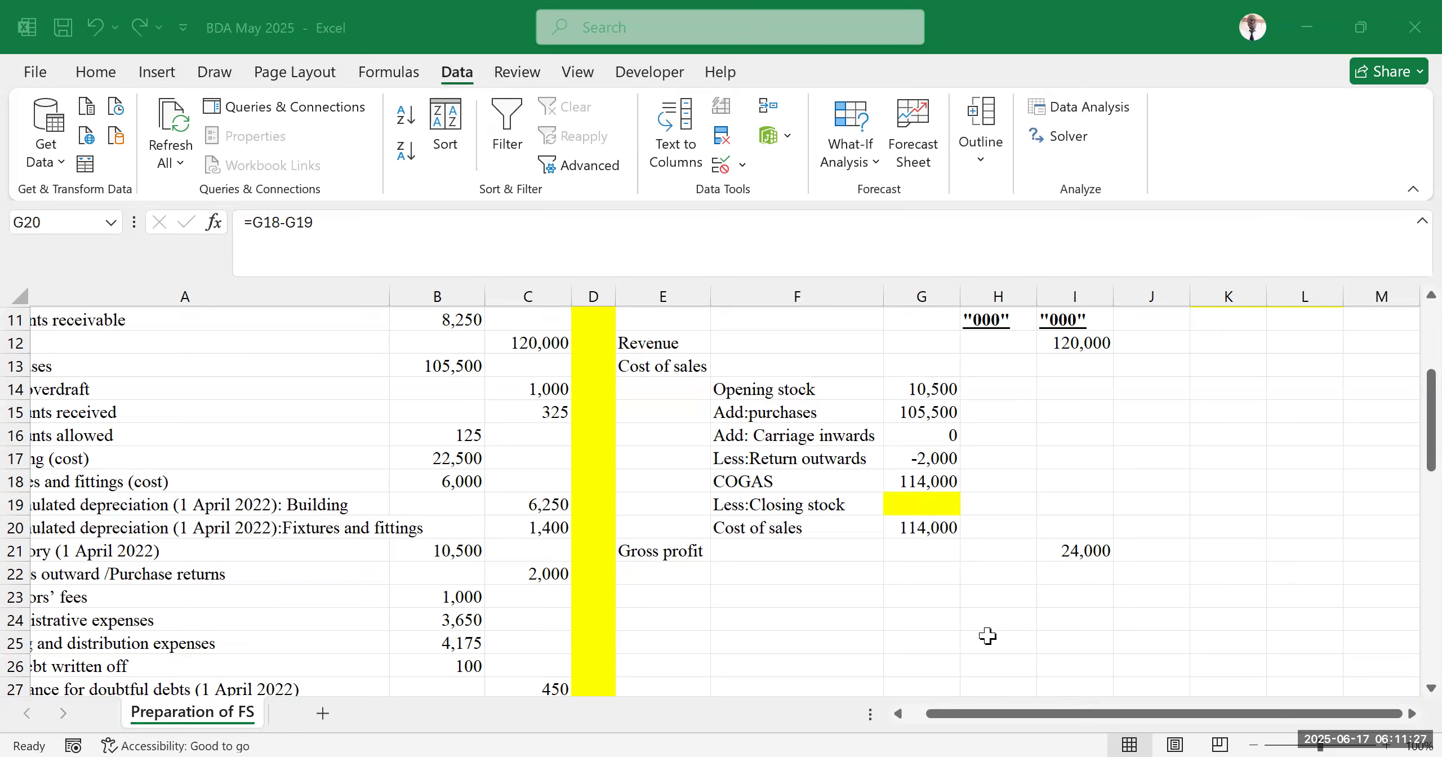
left_click(958, 609)
left_click(1151, 411)
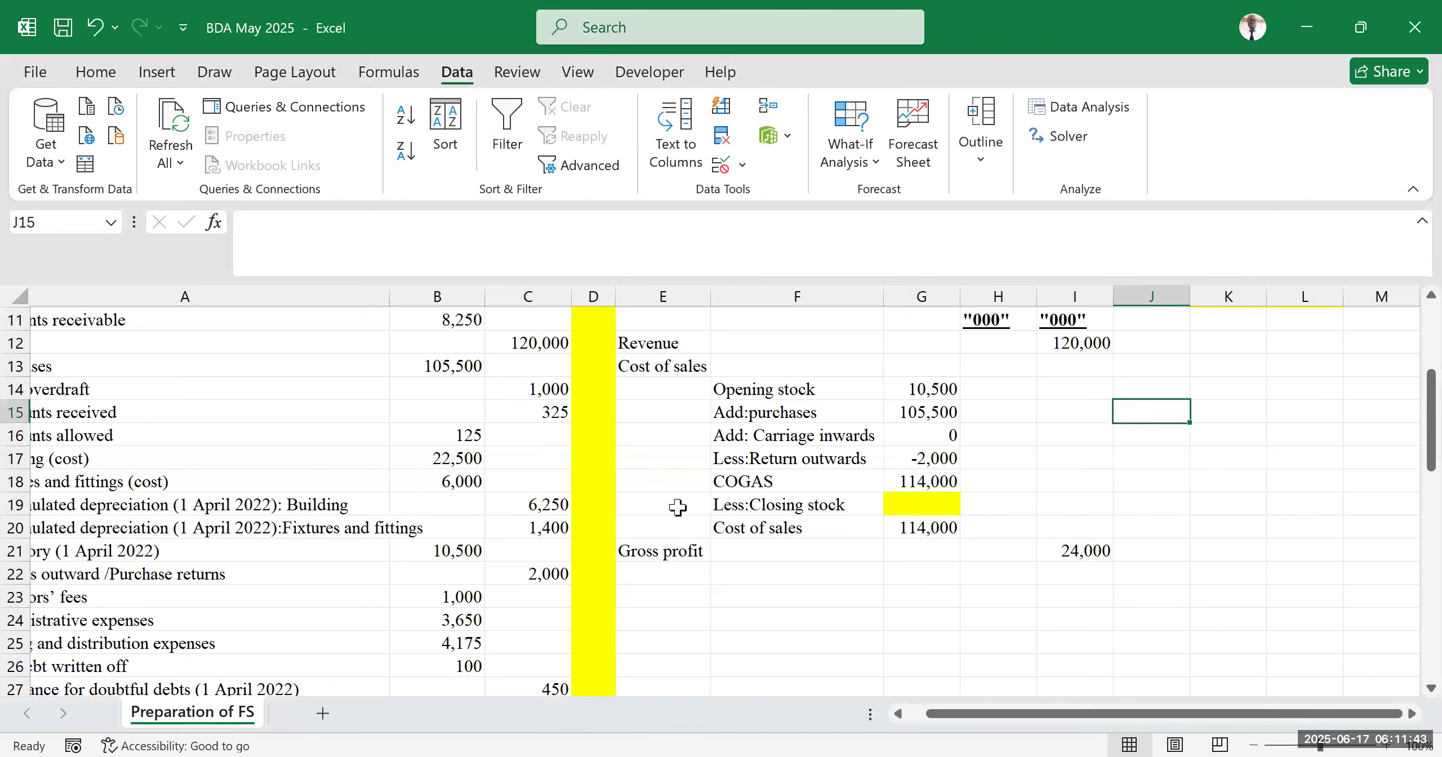
left_click_drag(934, 714, 966, 716)
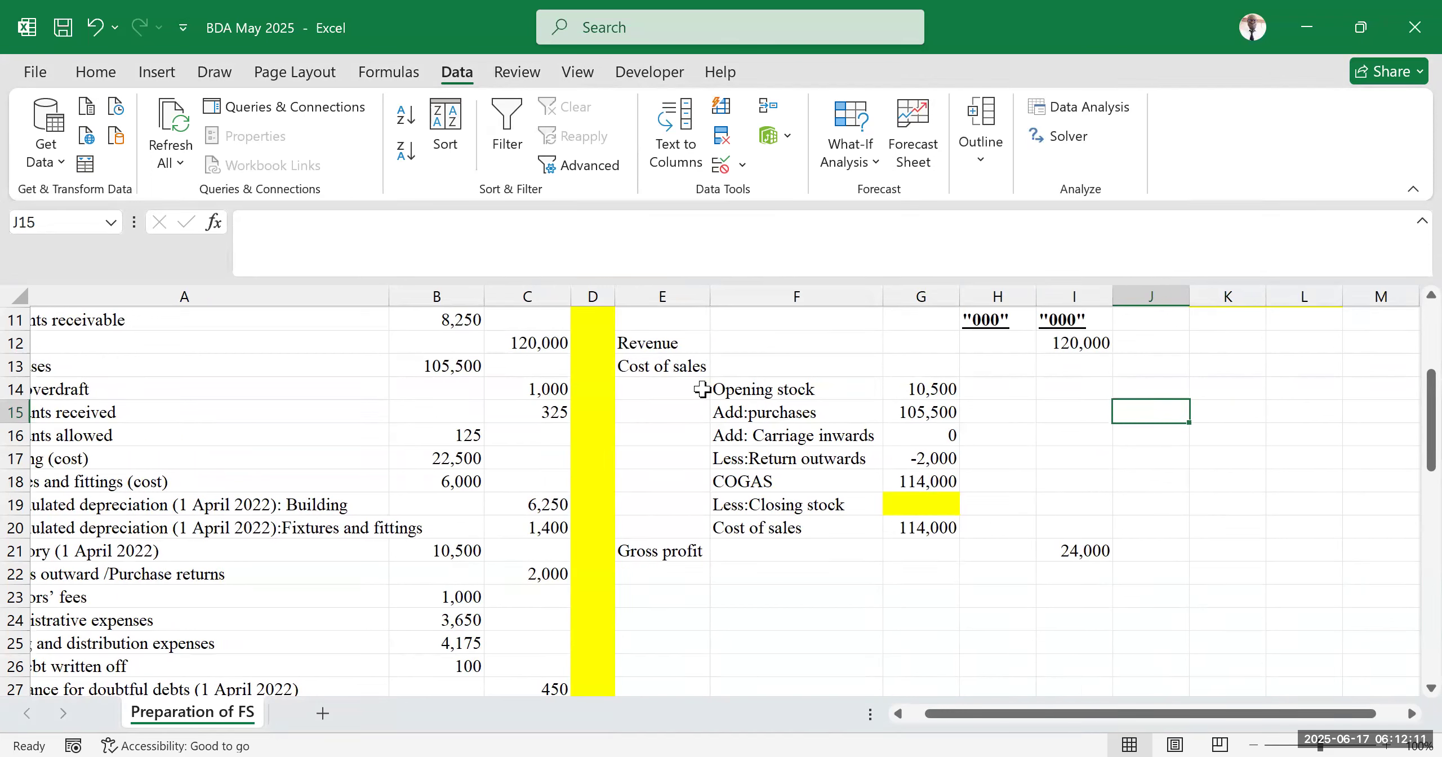
left_click_drag(714, 364, 904, 528)
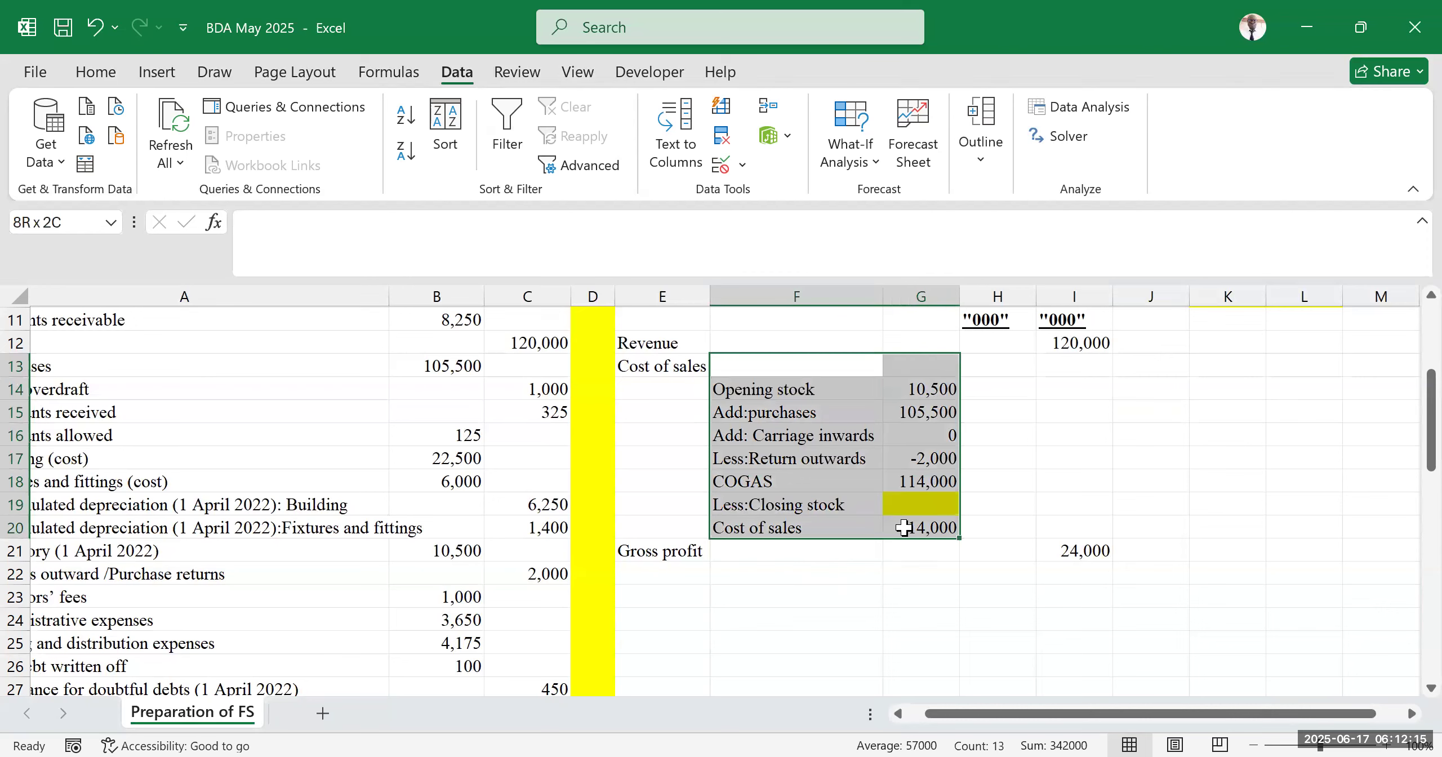
left_click(919, 501)
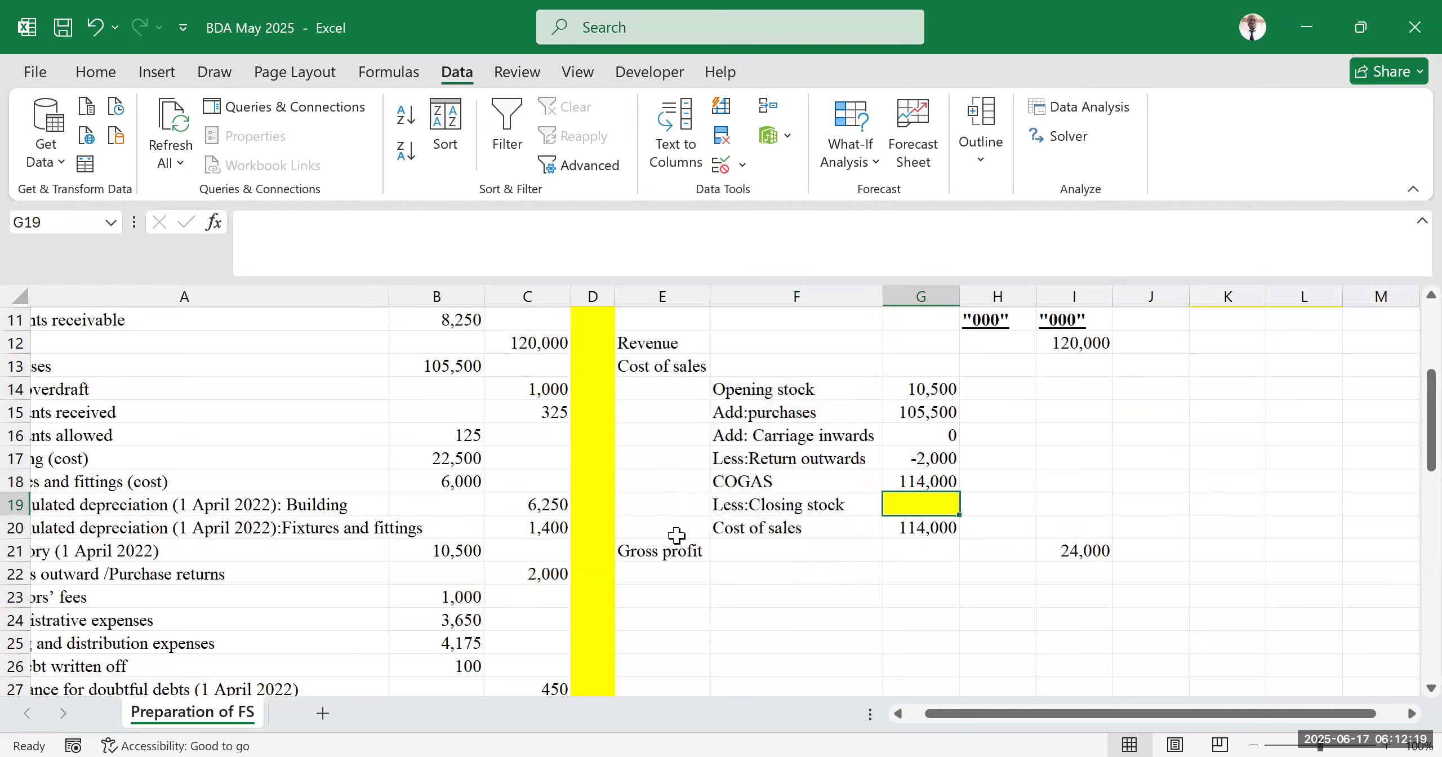
left_click_drag(950, 715, 901, 716)
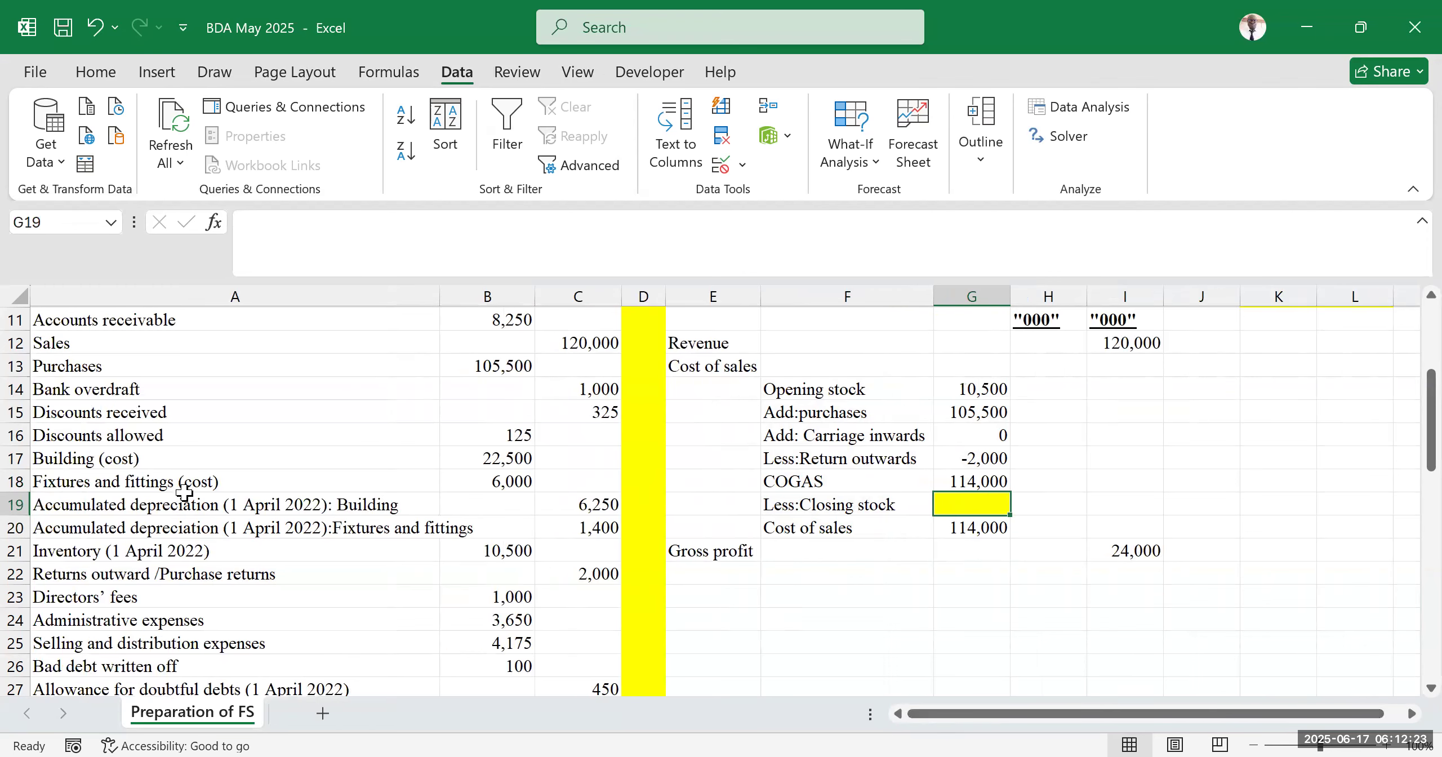
scroll(184, 493, "up", 3)
scroll(180, 522, "down", 1)
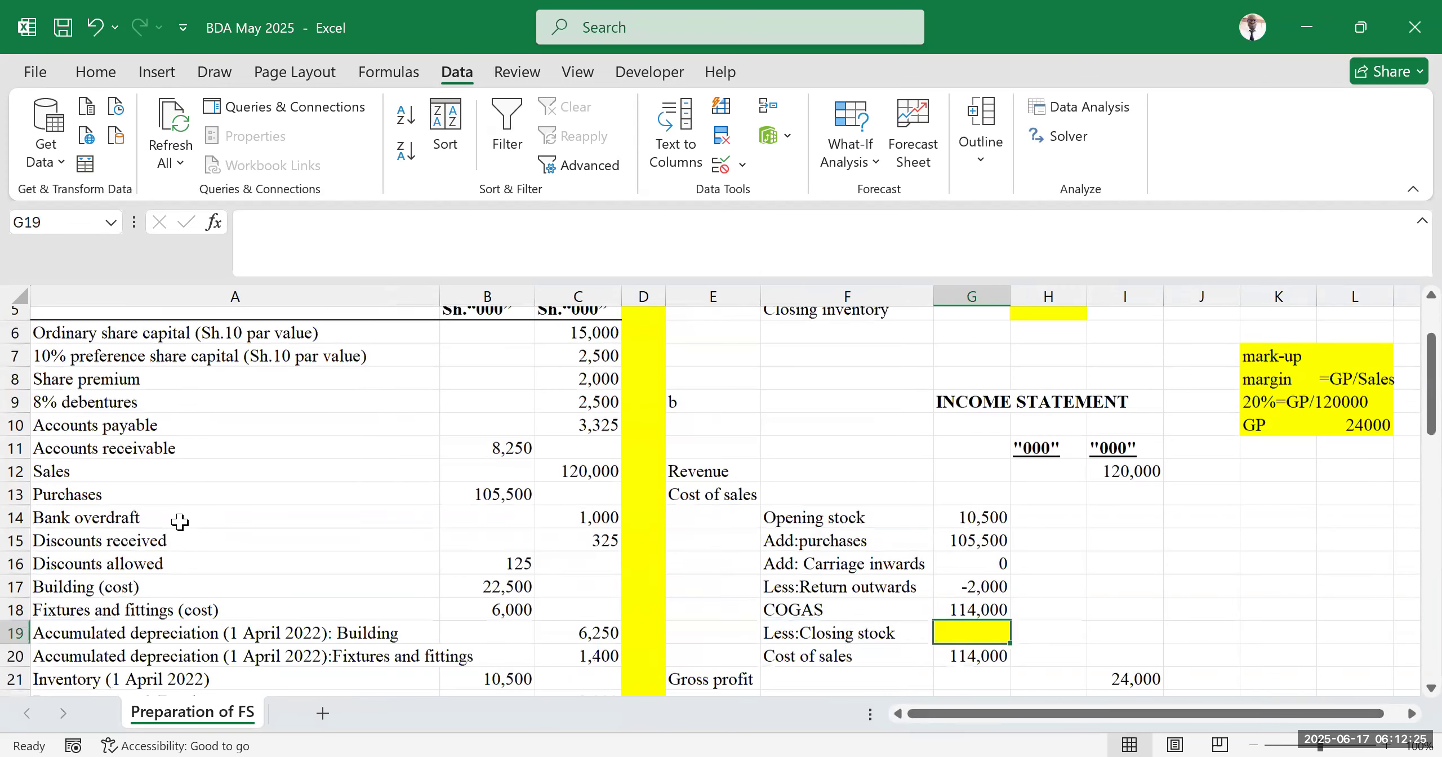
scroll(960, 520, "down", 1)
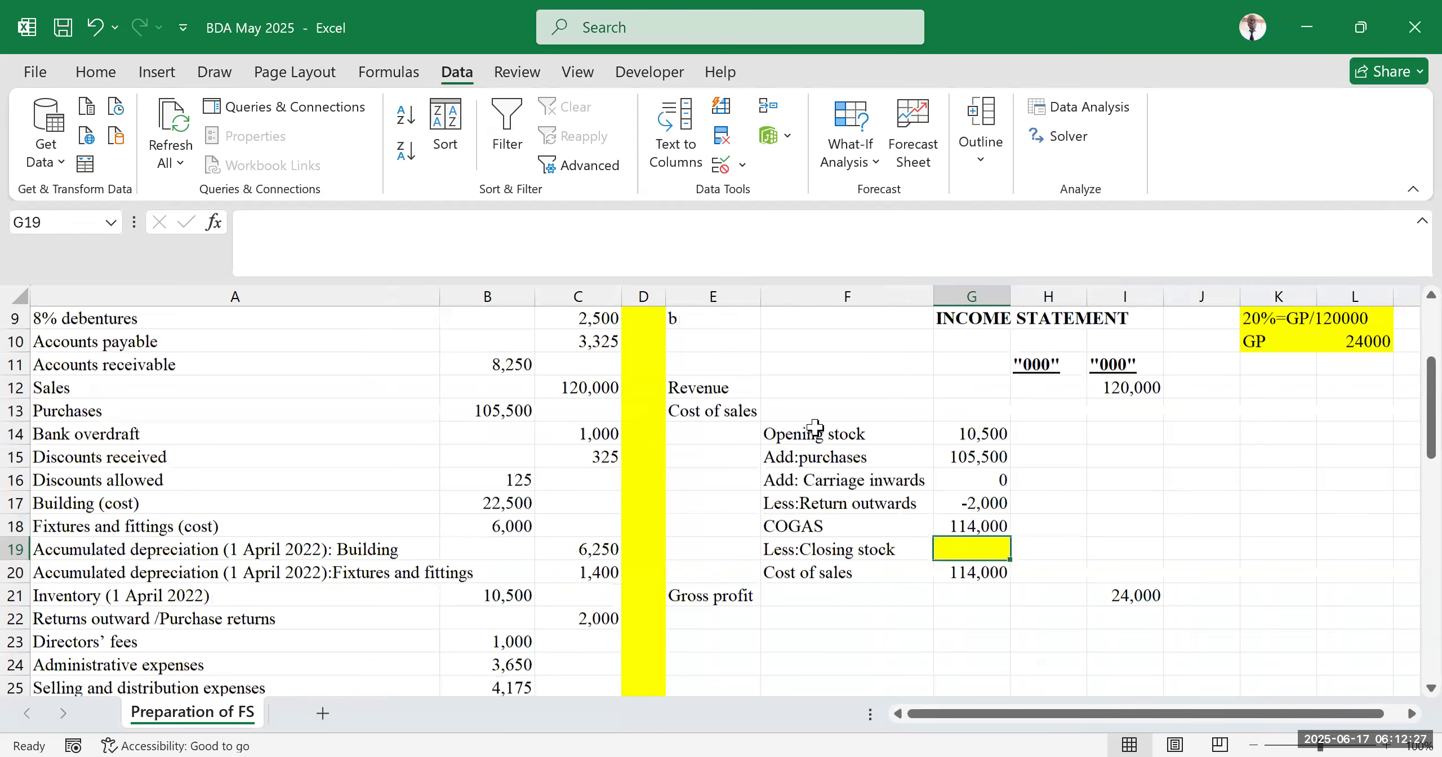
scroll(882, 427, "down", 2)
scroll(777, 450, "up", 2)
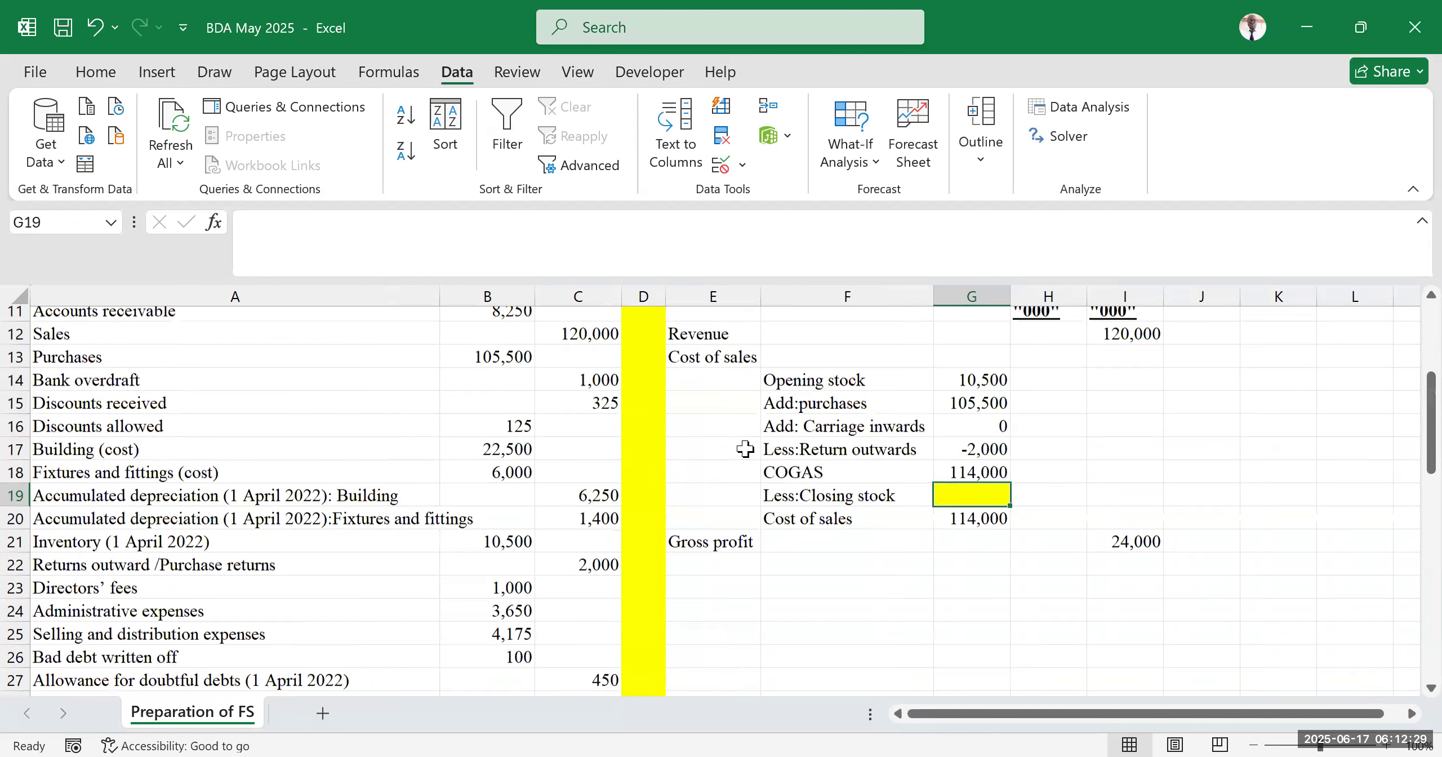
Review the trial balance account names and balances in columns A to C
scroll(743, 451, "up", 1)
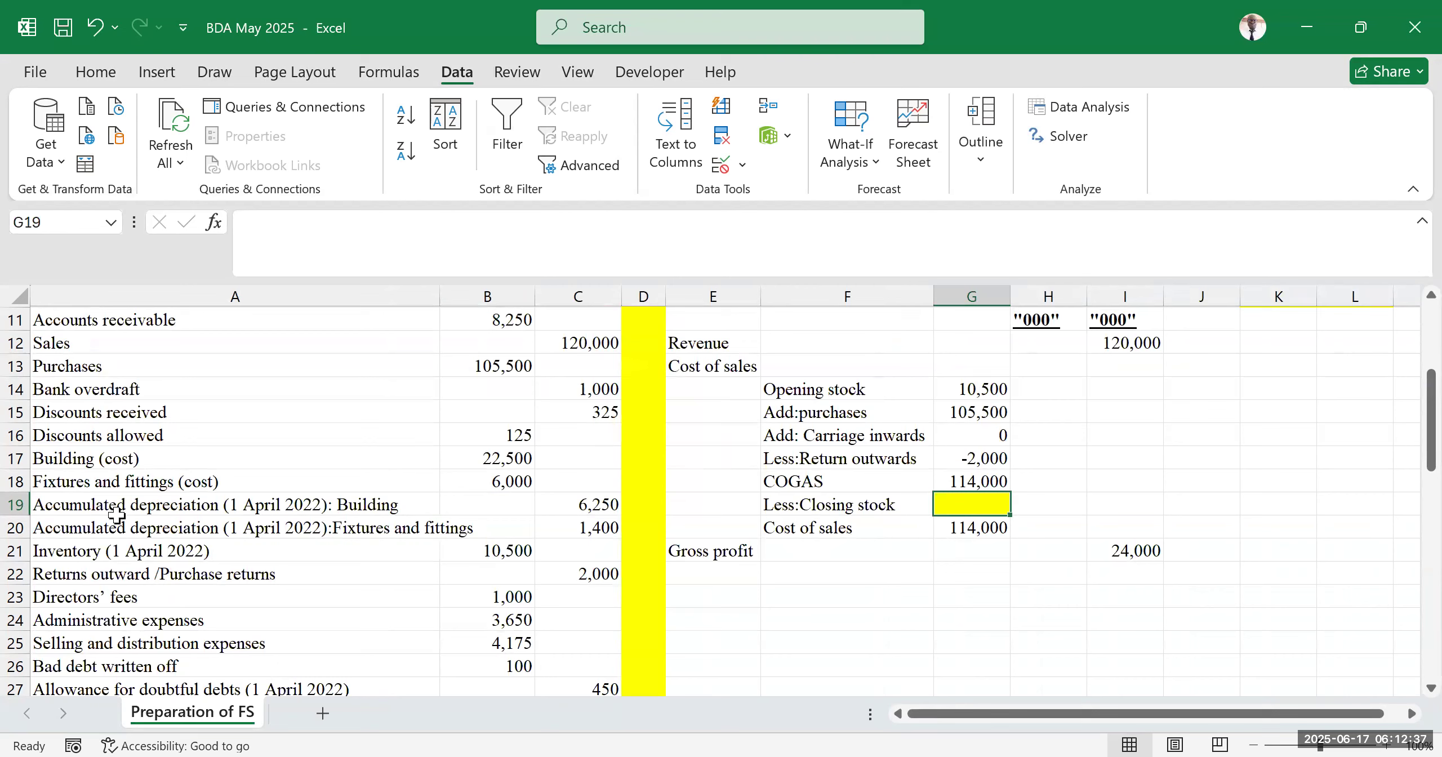
left_click_drag(82, 462, 344, 464)
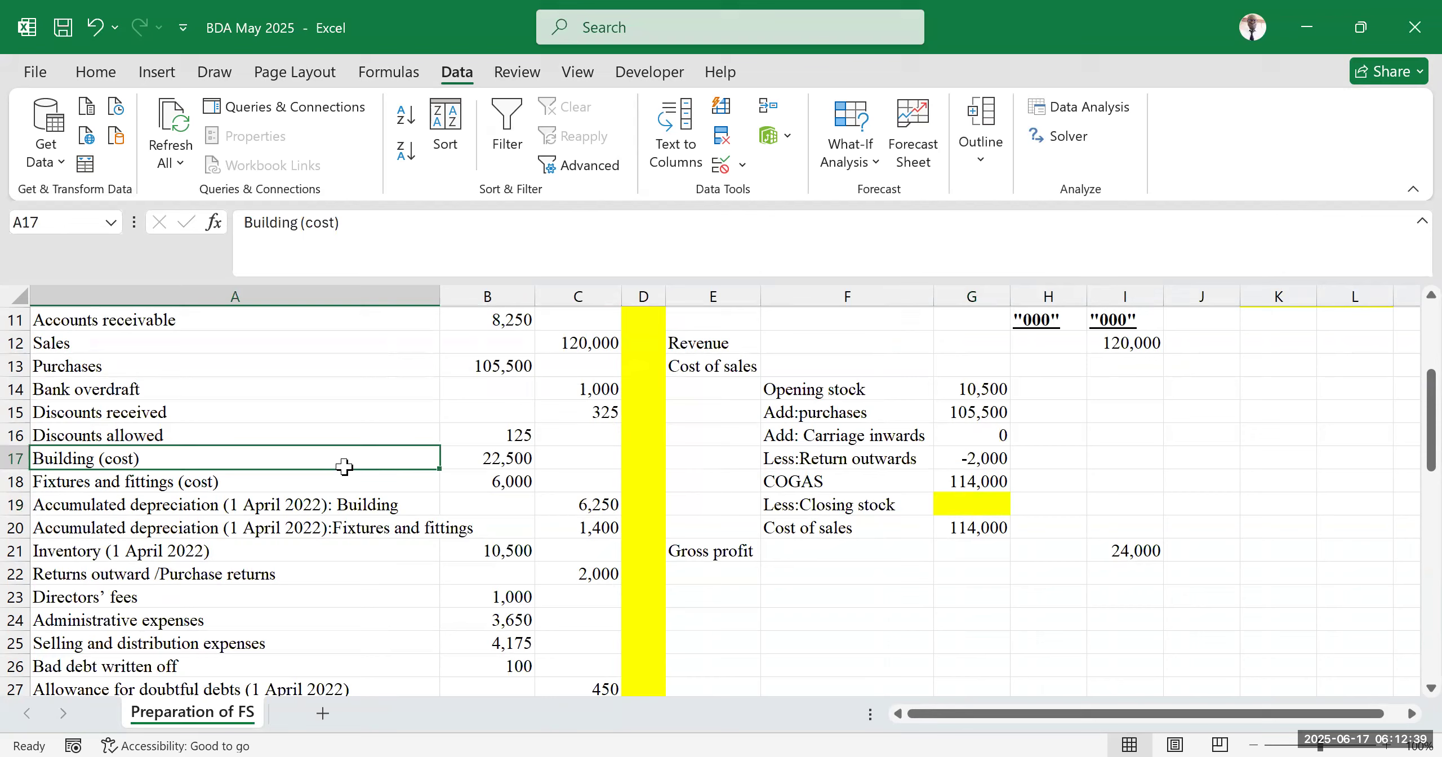
scroll(141, 485, "up", 2)
left_click_drag(139, 483, 138, 506)
left_click(133, 579)
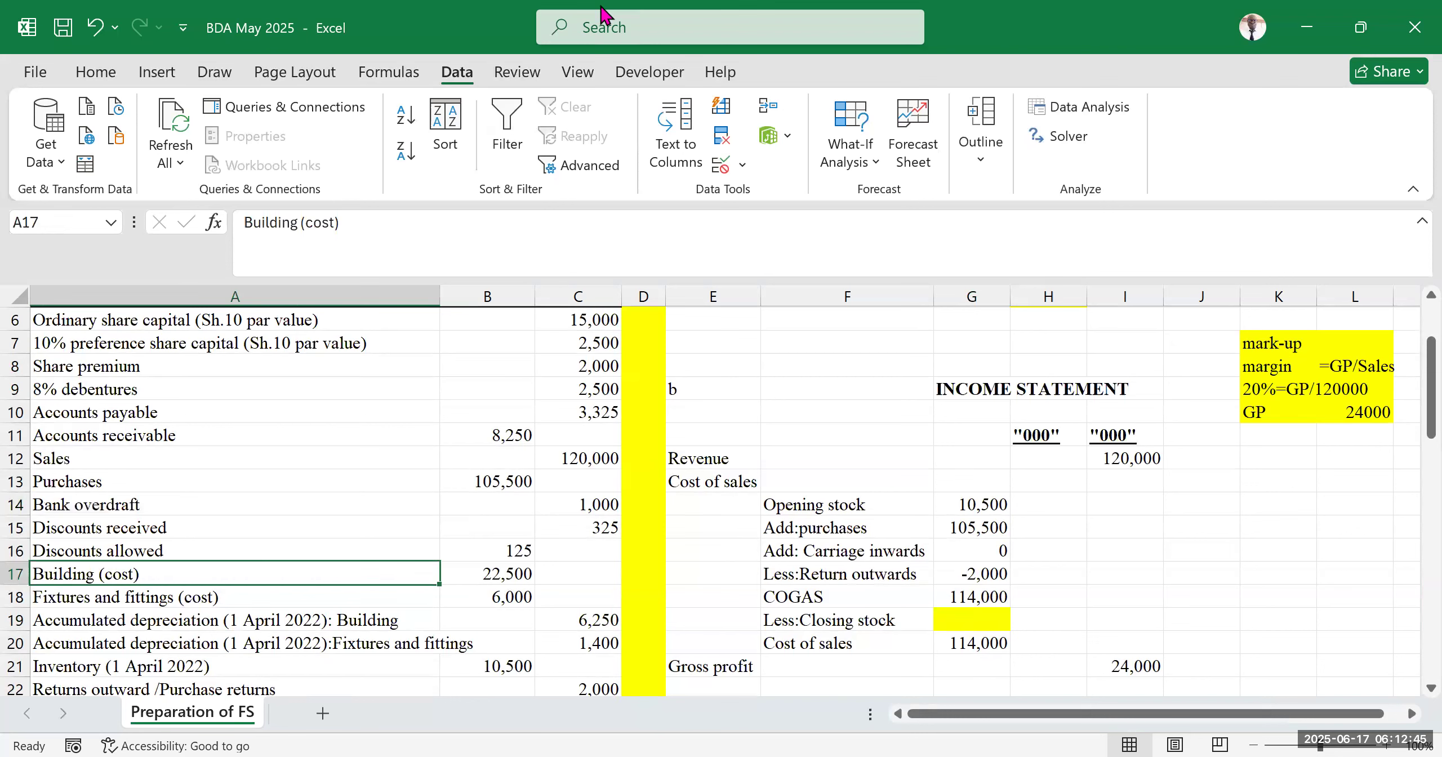
left_click(601, 6)
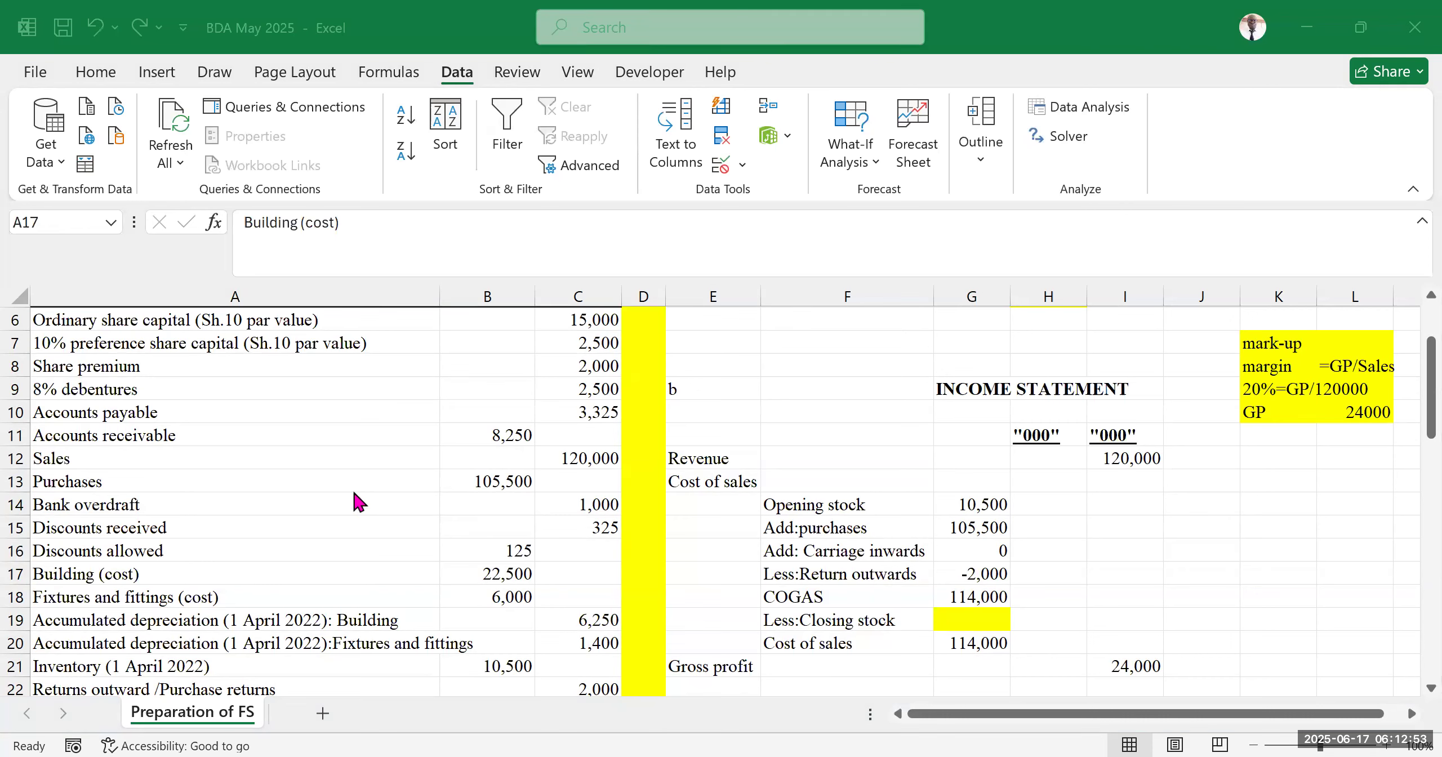
Read the additional information notes and the required parts listed below the trial balance
scroll(213, 501, "down", 10)
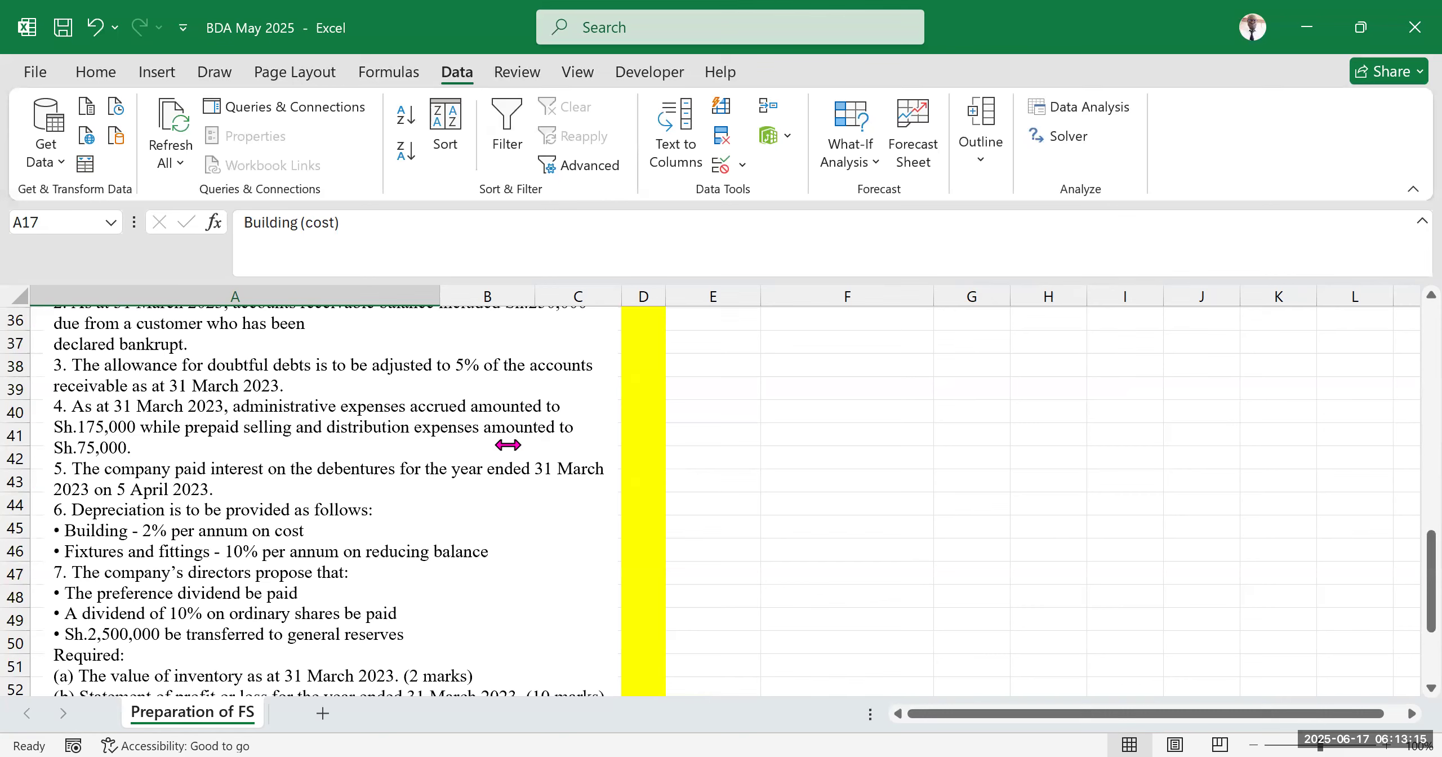
scroll(697, 488, "up", 2)
scroll(703, 504, "down", 3)
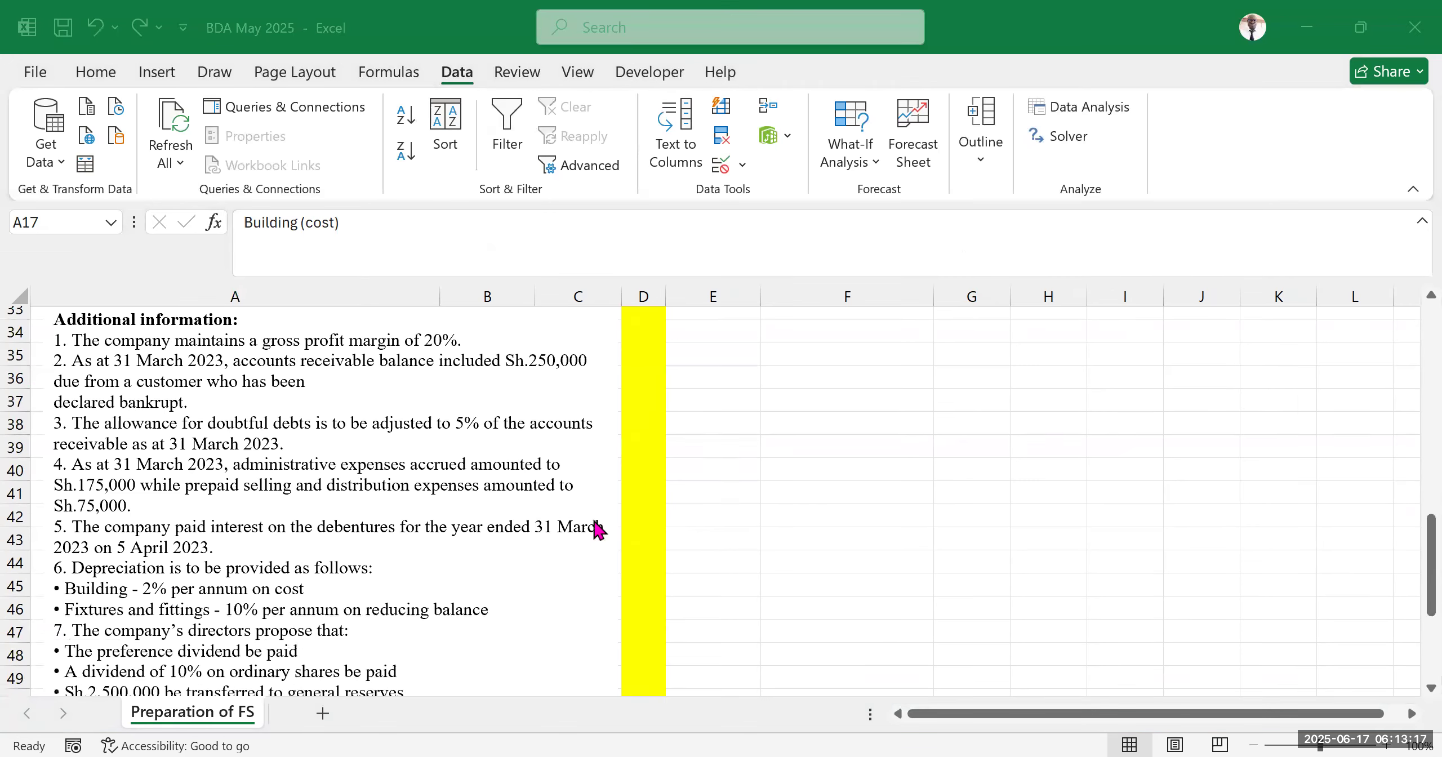
left_click(139, 452)
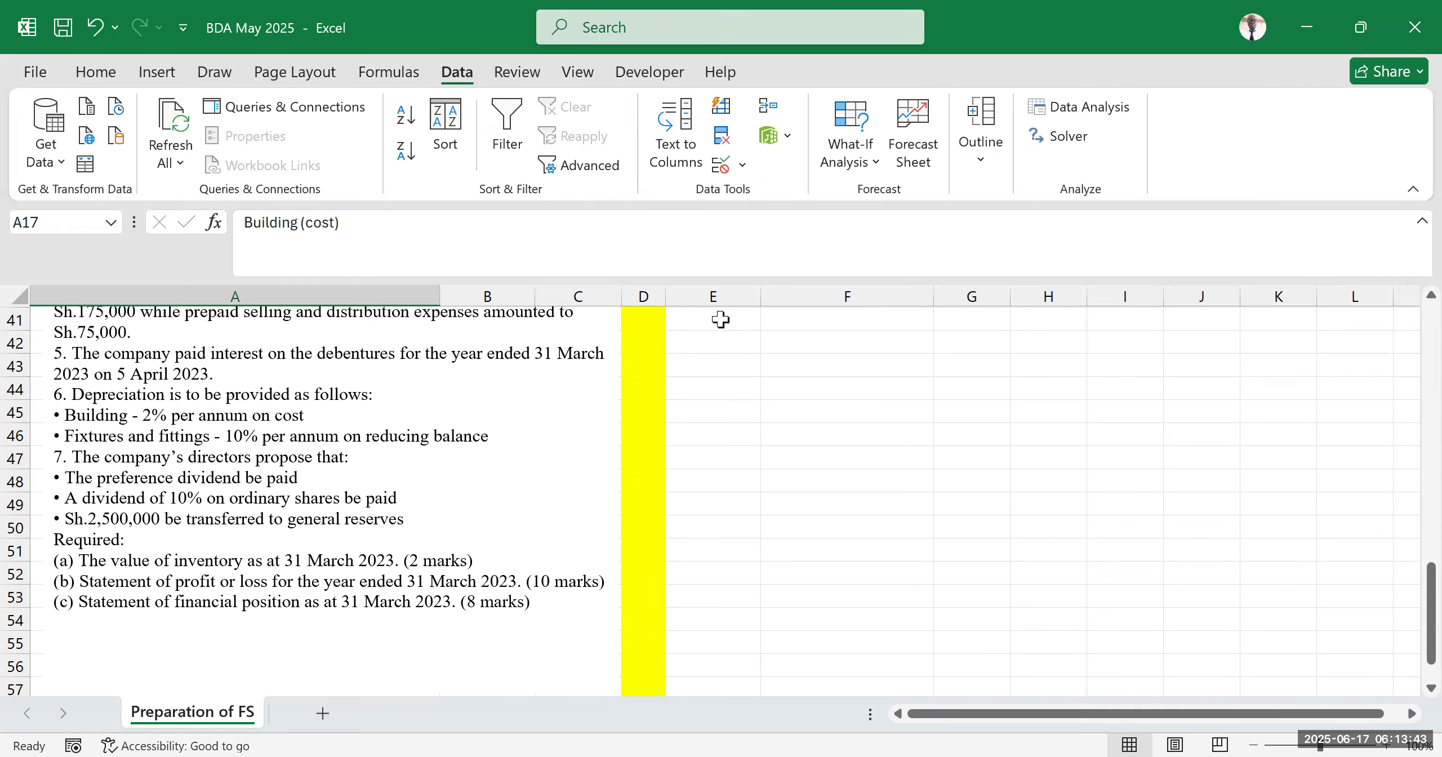
scroll(324, 509, "up", 2)
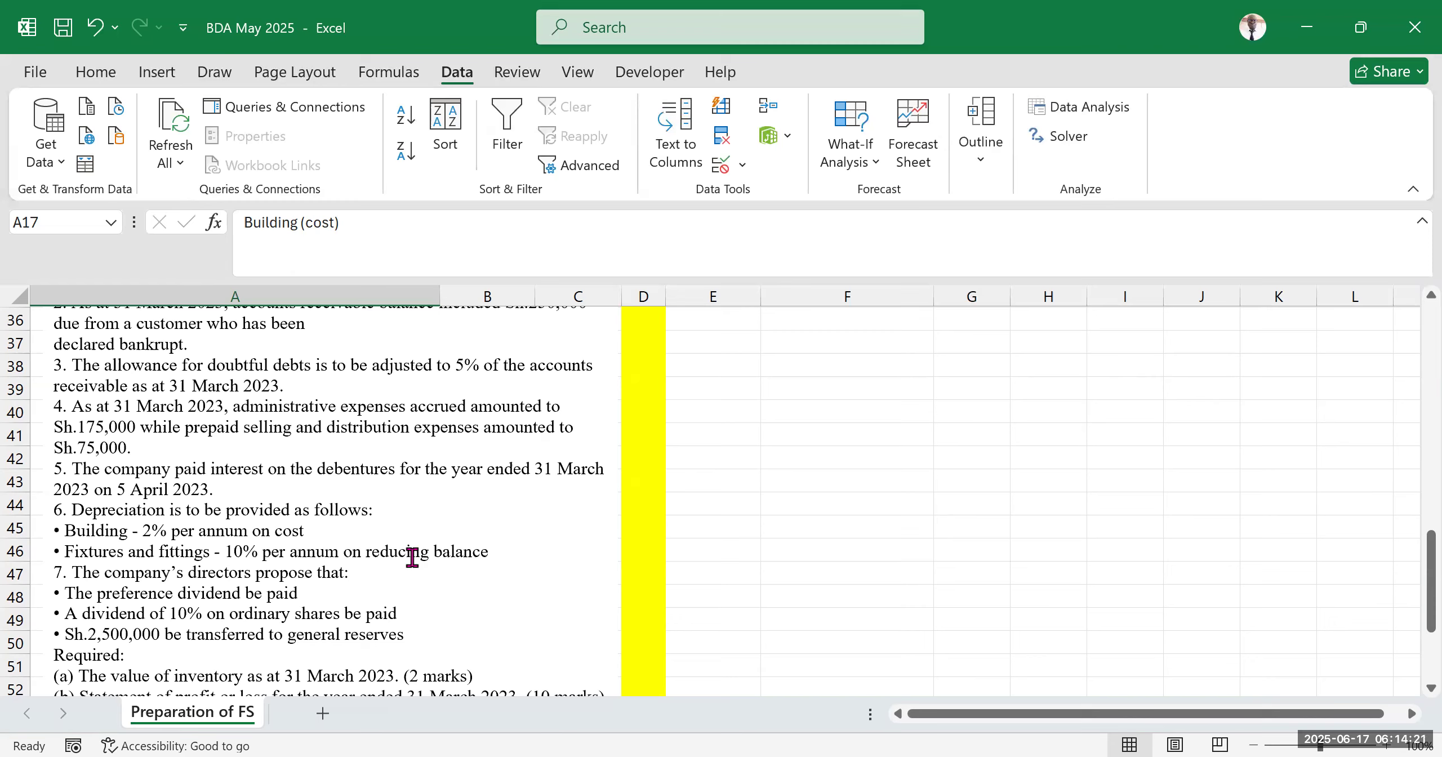
scroll(570, 532, "up", 5)
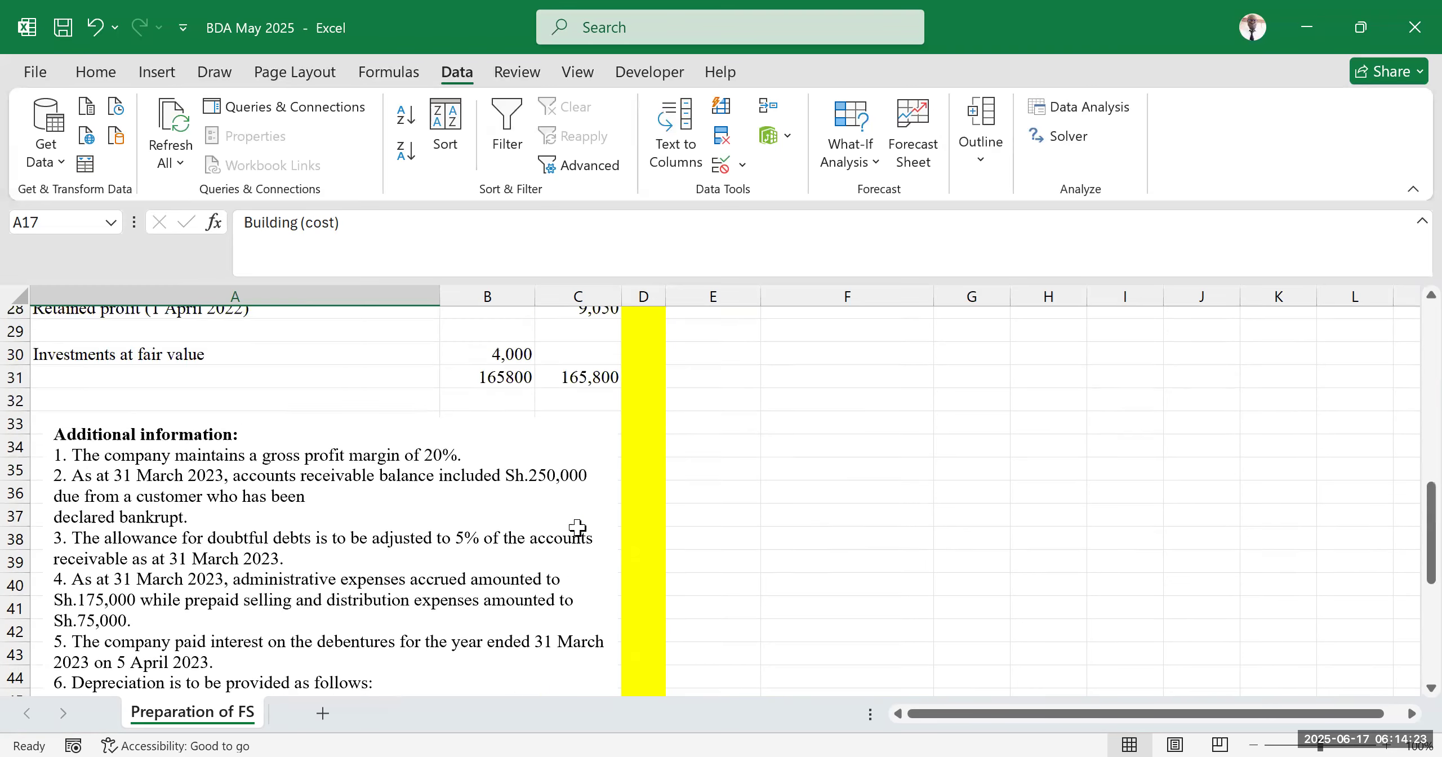
scroll(564, 549, "up", 5)
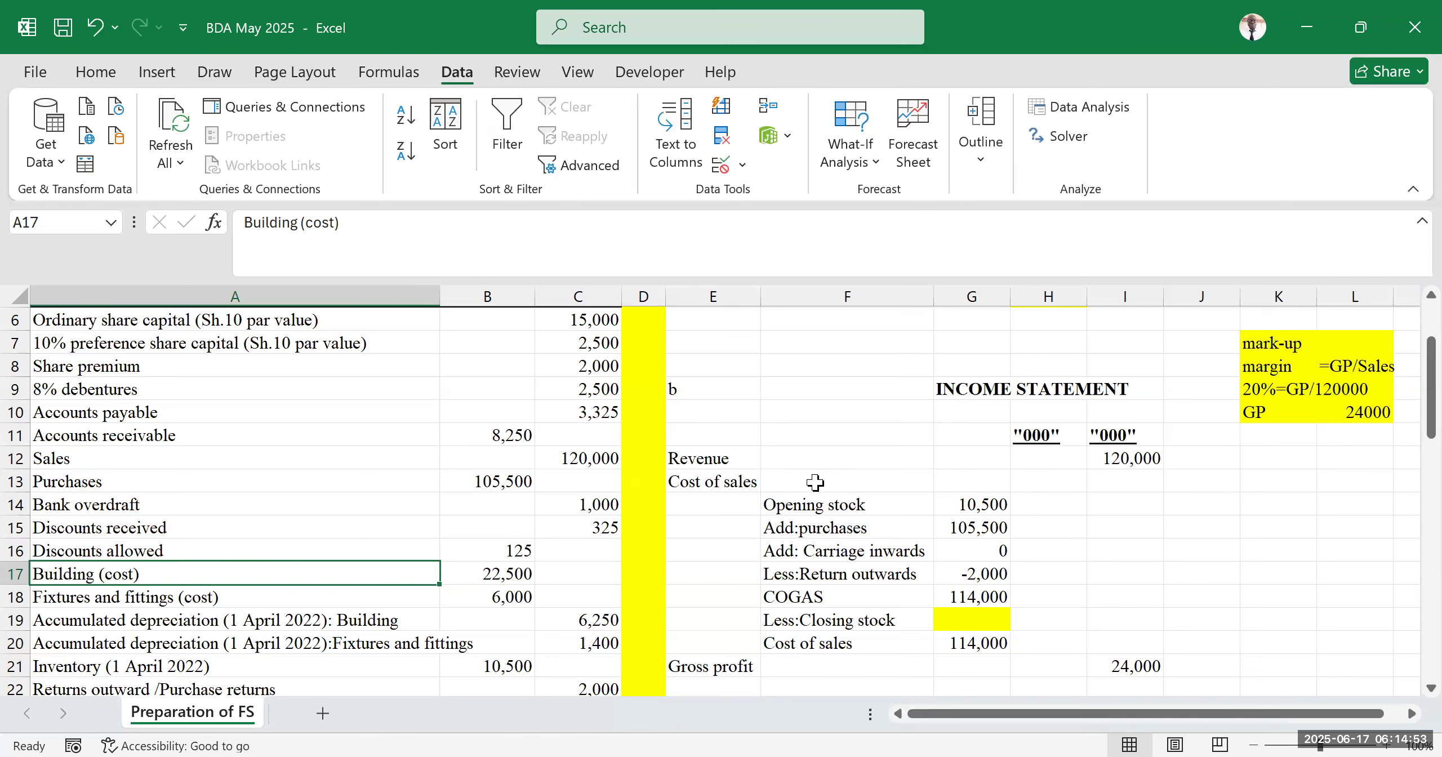
scroll(815, 482, "down", 2)
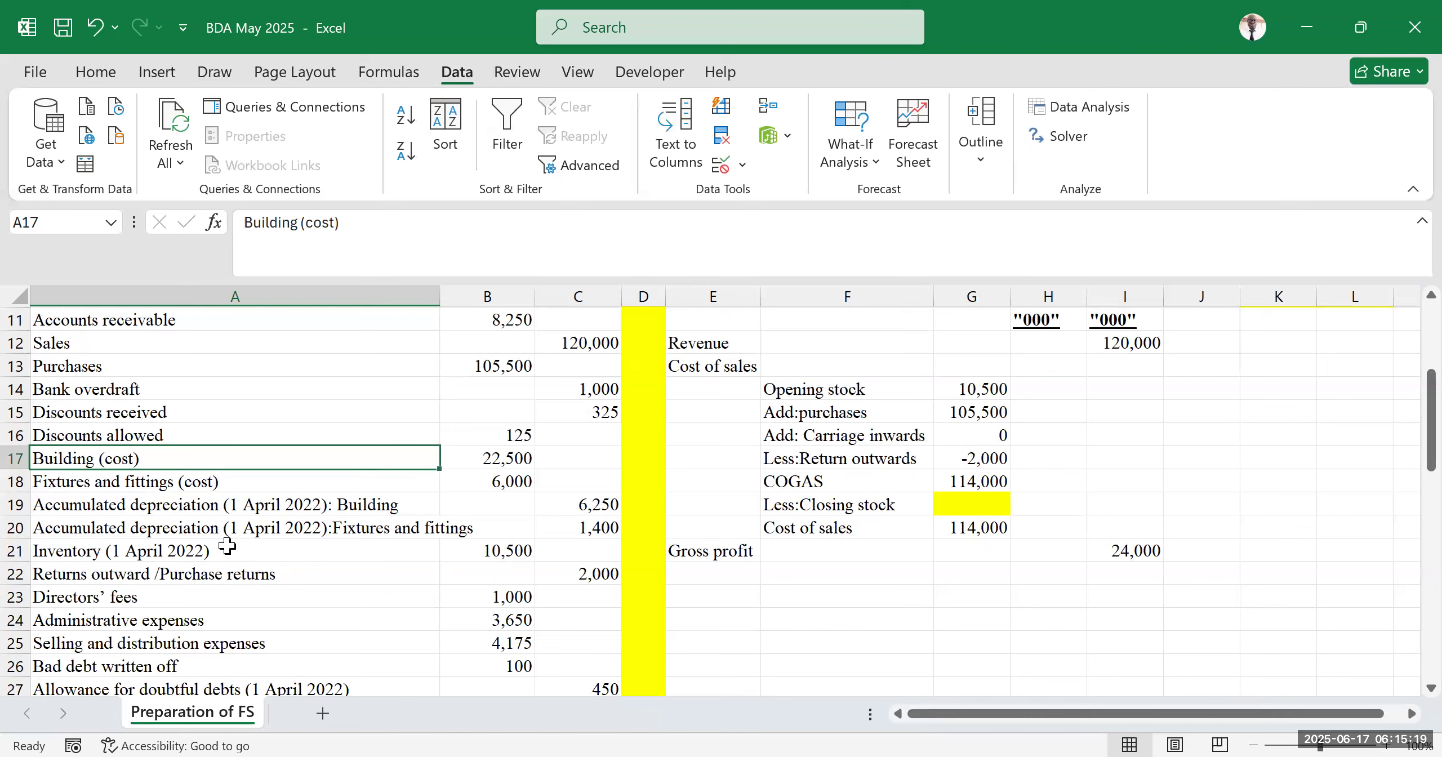
Add the heading EXPENSES in E23, two rows below the gross profit line
left_click_drag(774, 389, 811, 527)
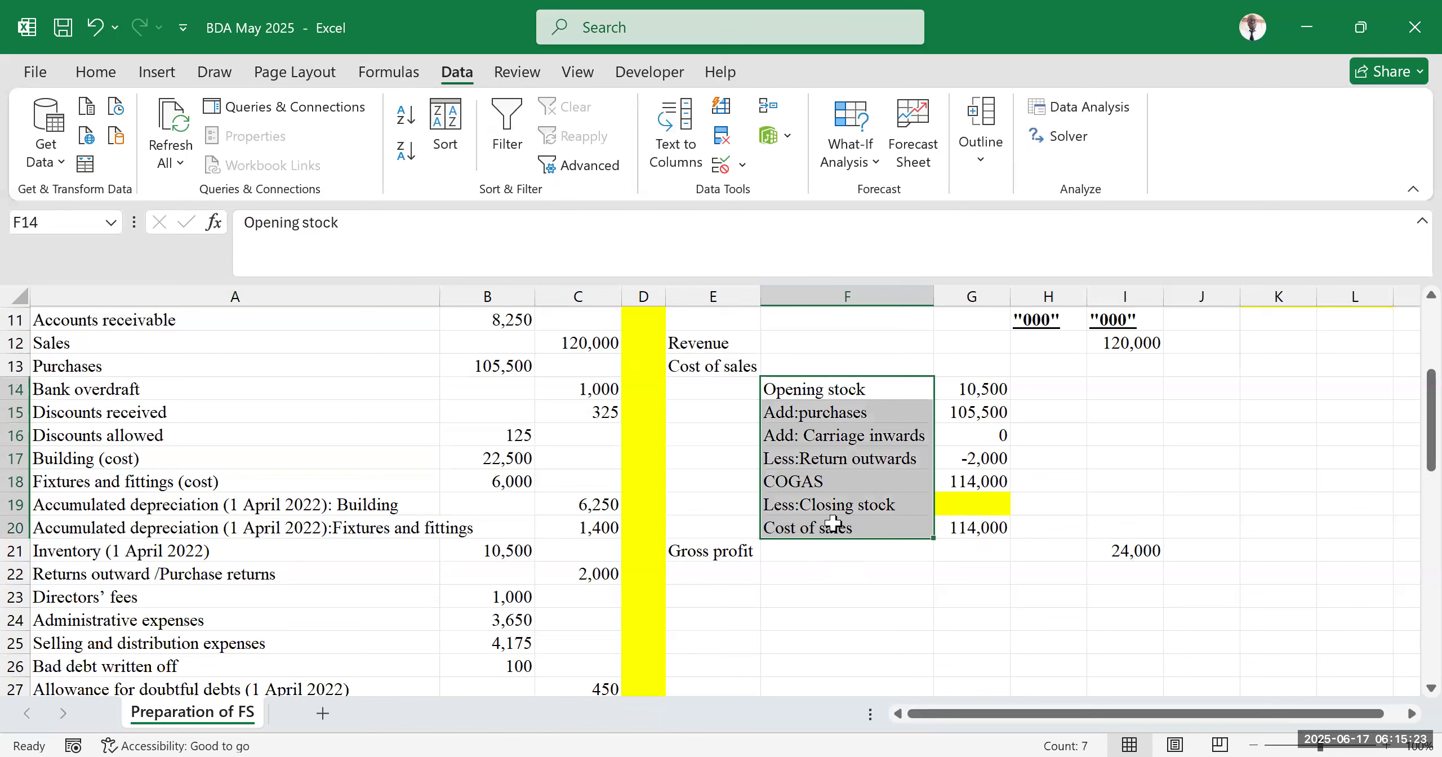
left_click(811, 526)
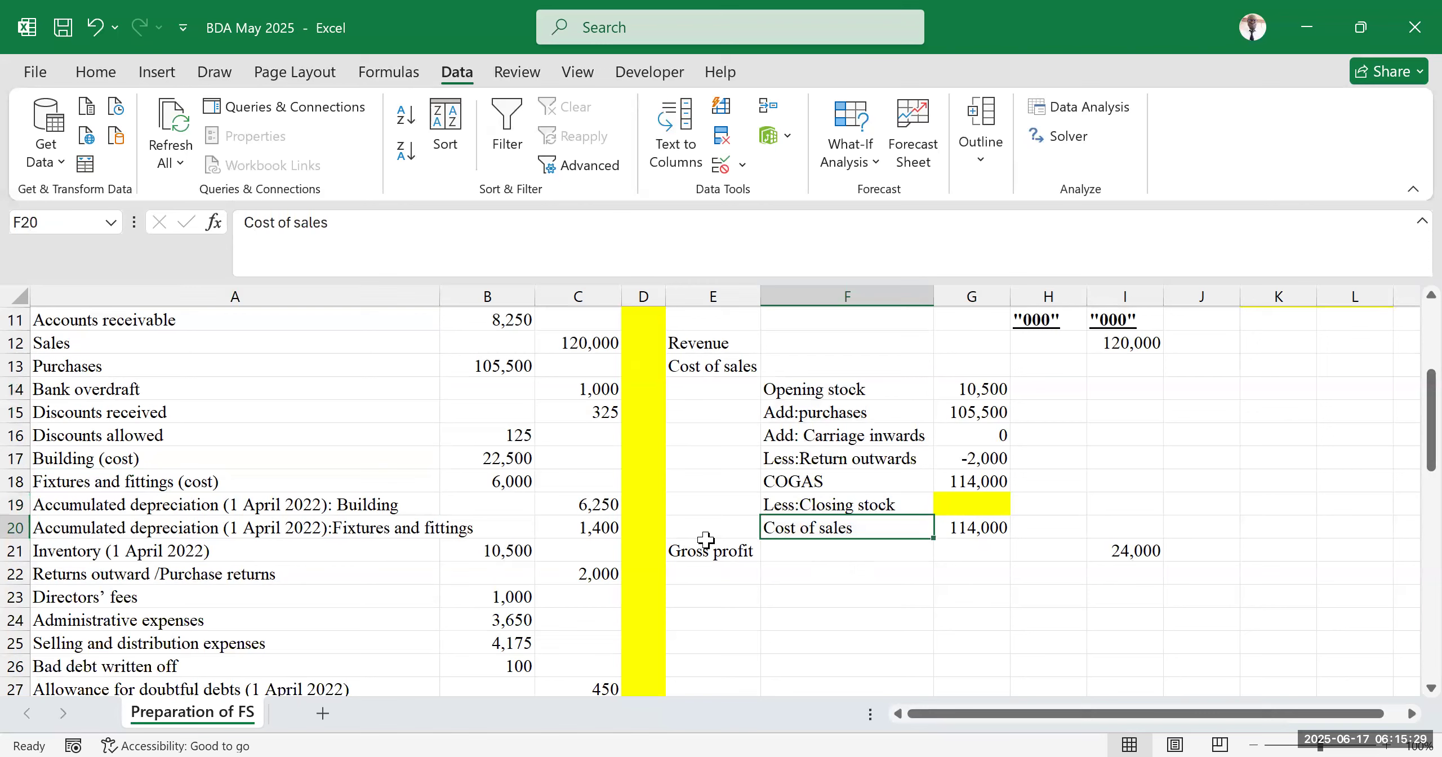
left_click(735, 598)
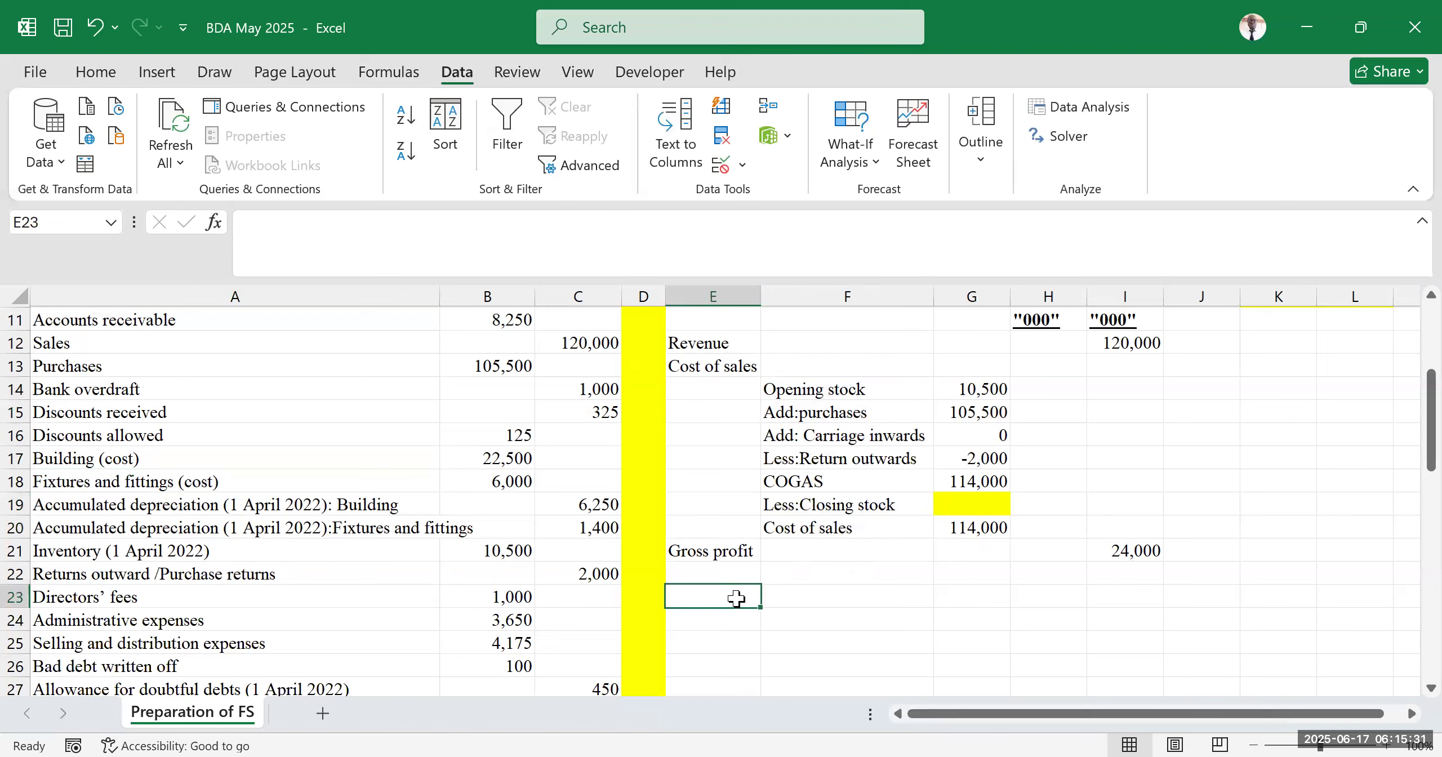
type("EXPENSES")
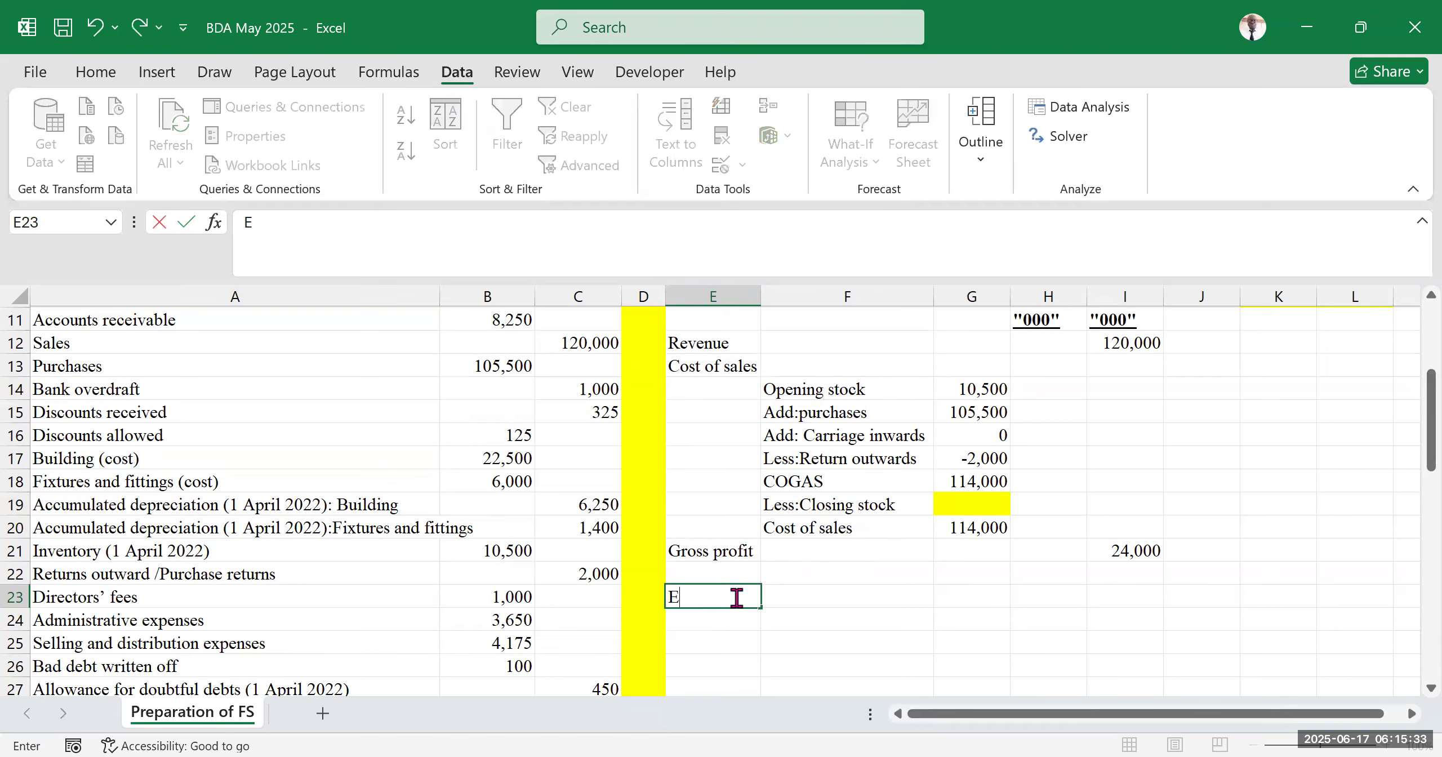
left_click(1014, 590)
left_click(859, 642)
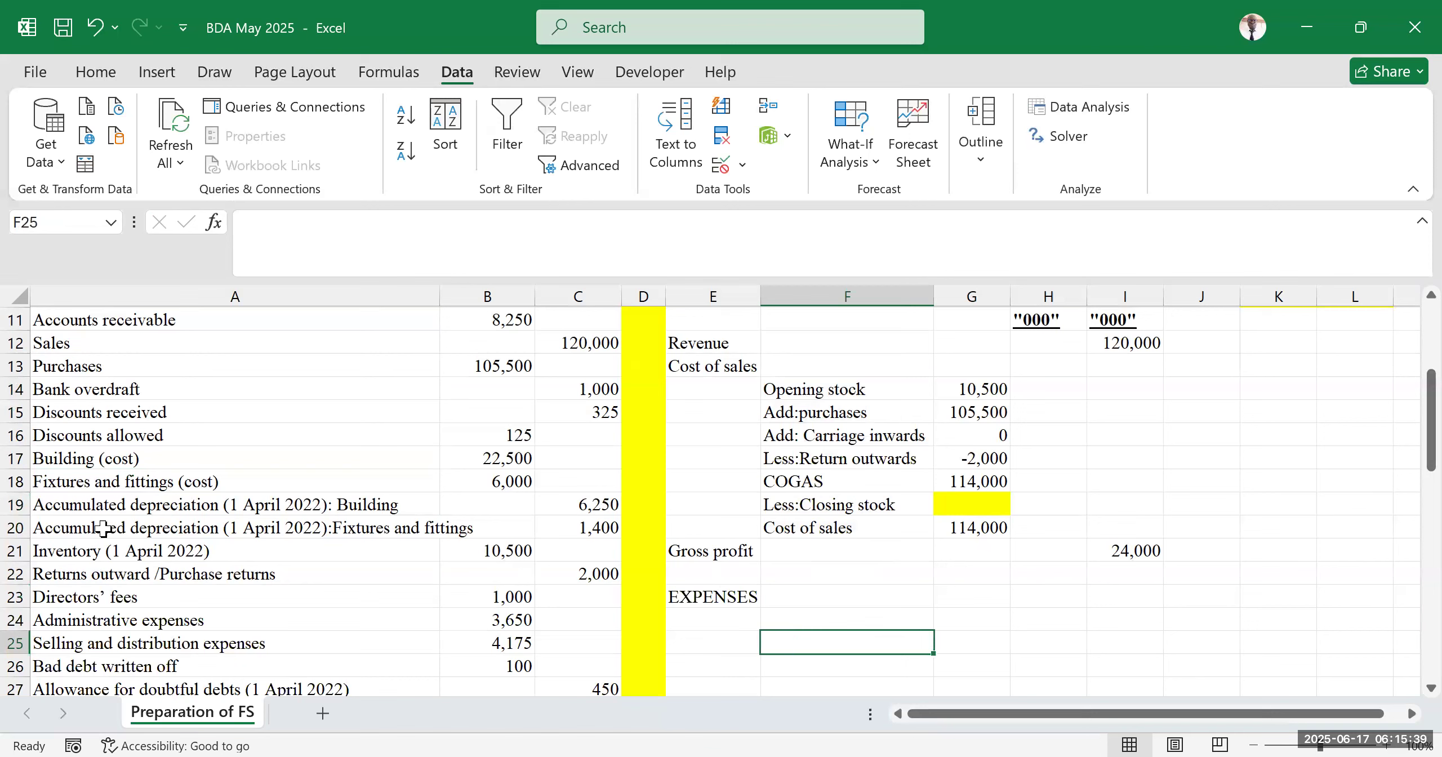
left_click(75, 485)
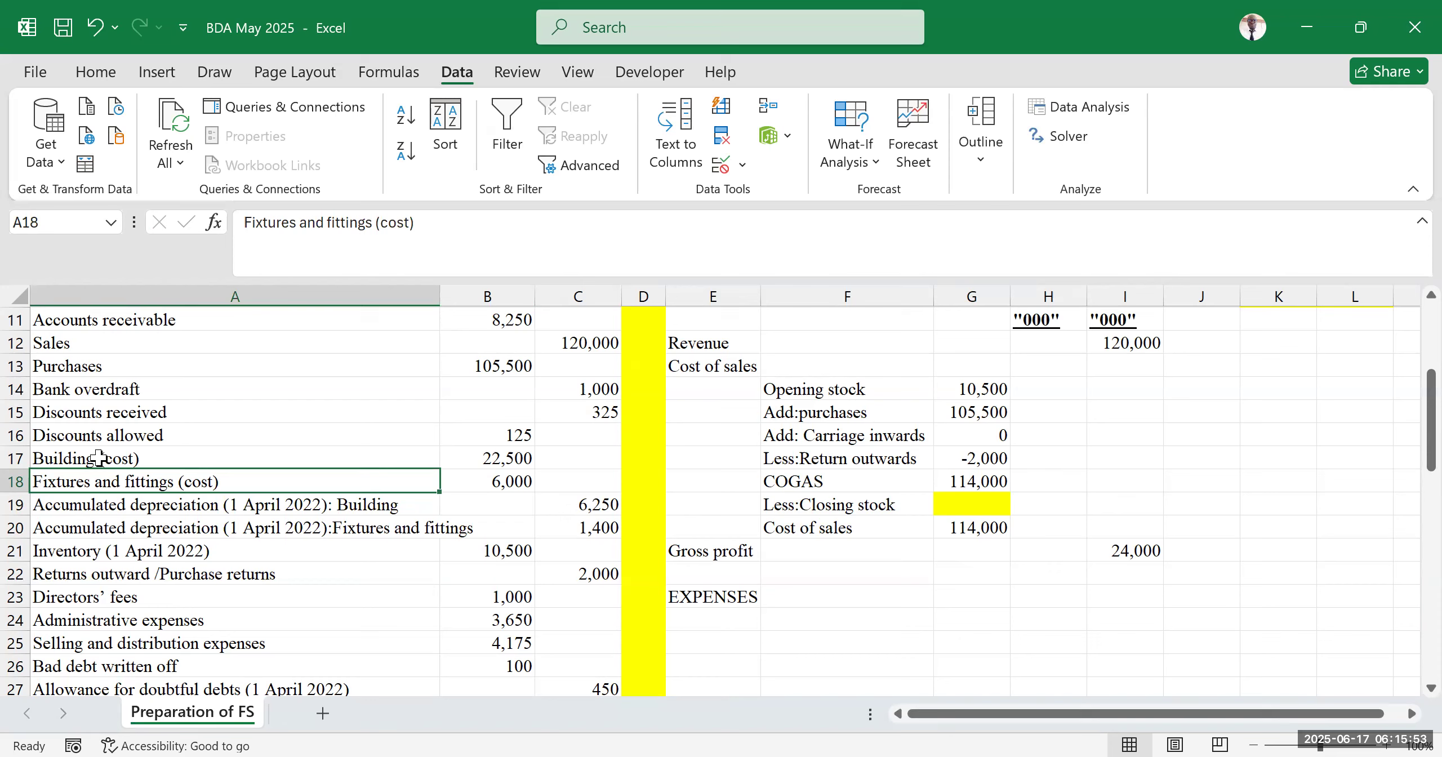
left_click(706, 2)
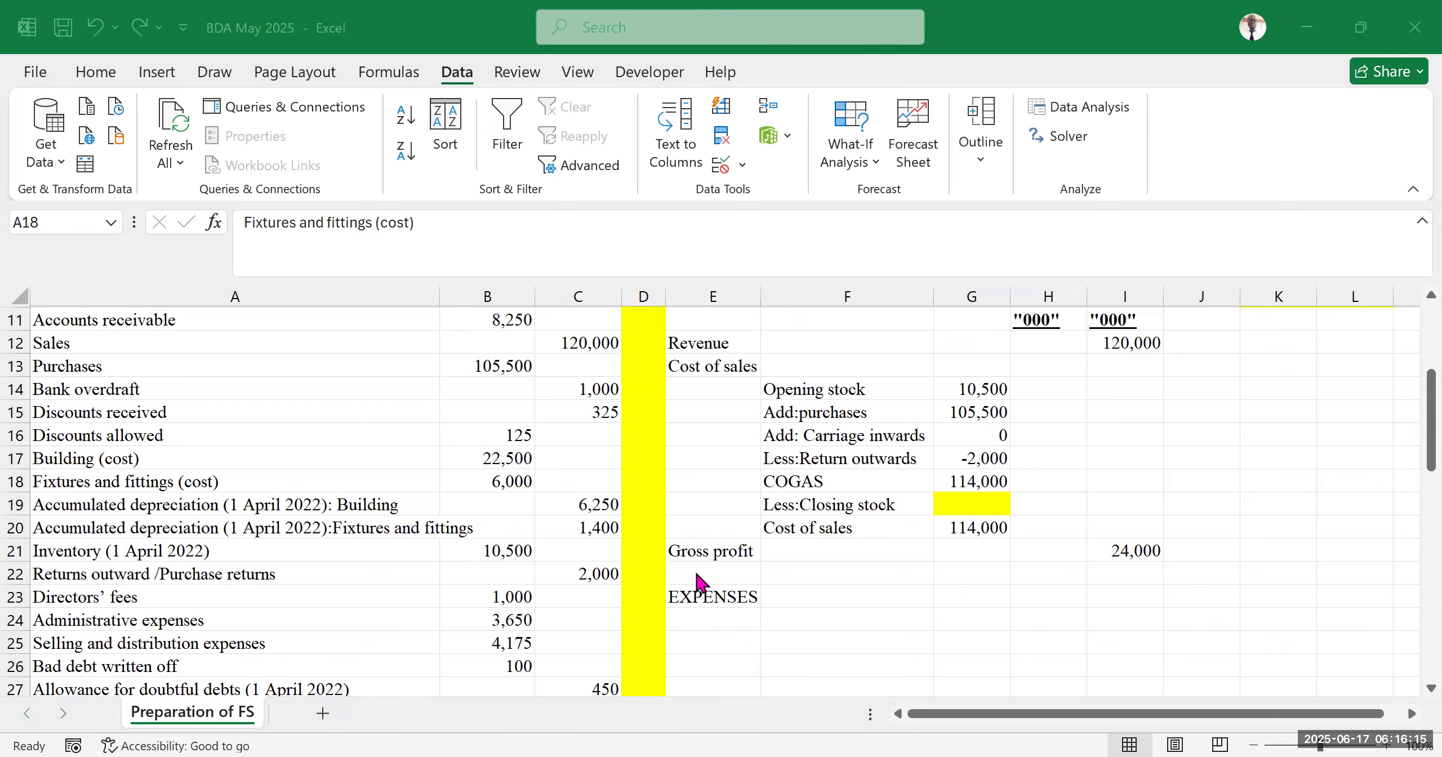
left_click_drag(713, 619, 726, 690)
scroll(779, 603, "down", 2)
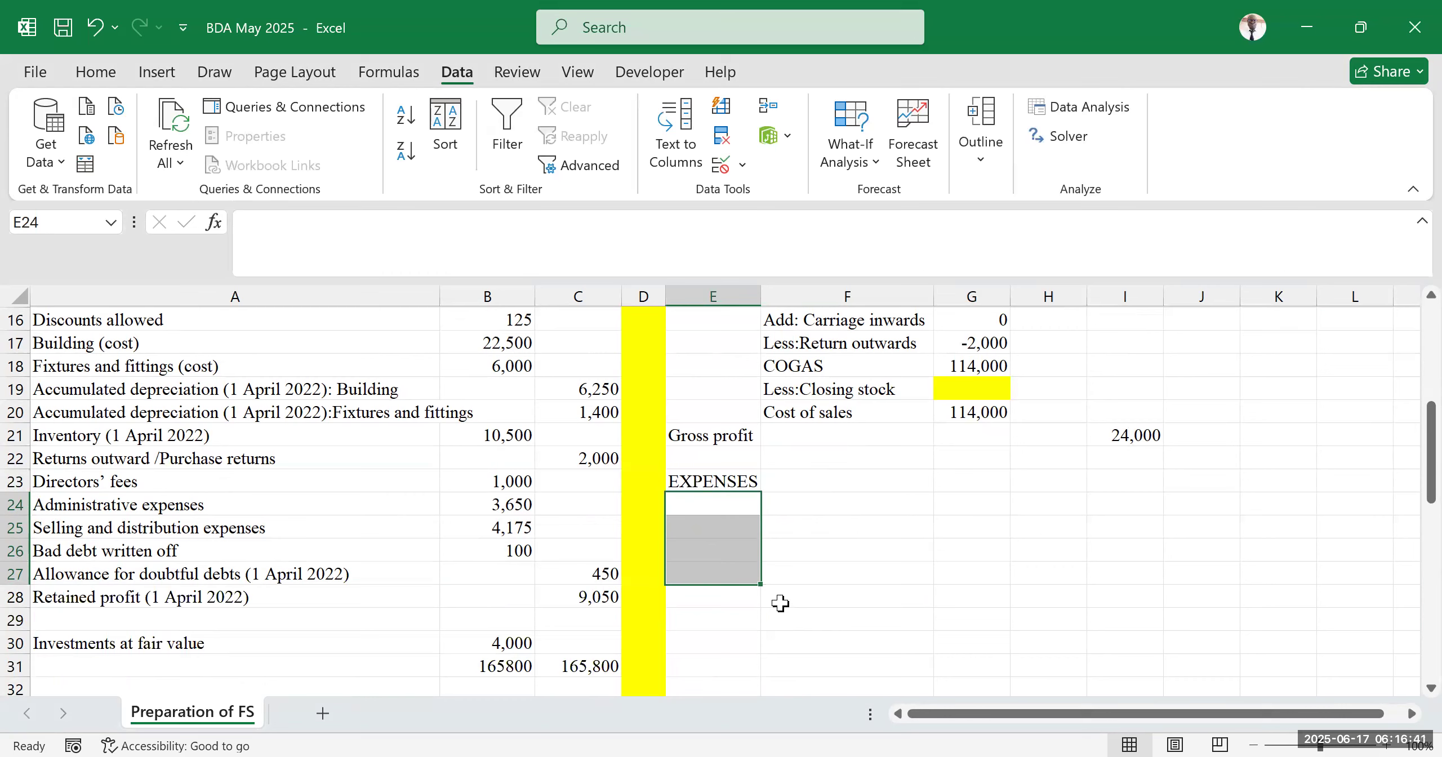
left_click(833, 530)
left_click(814, 578)
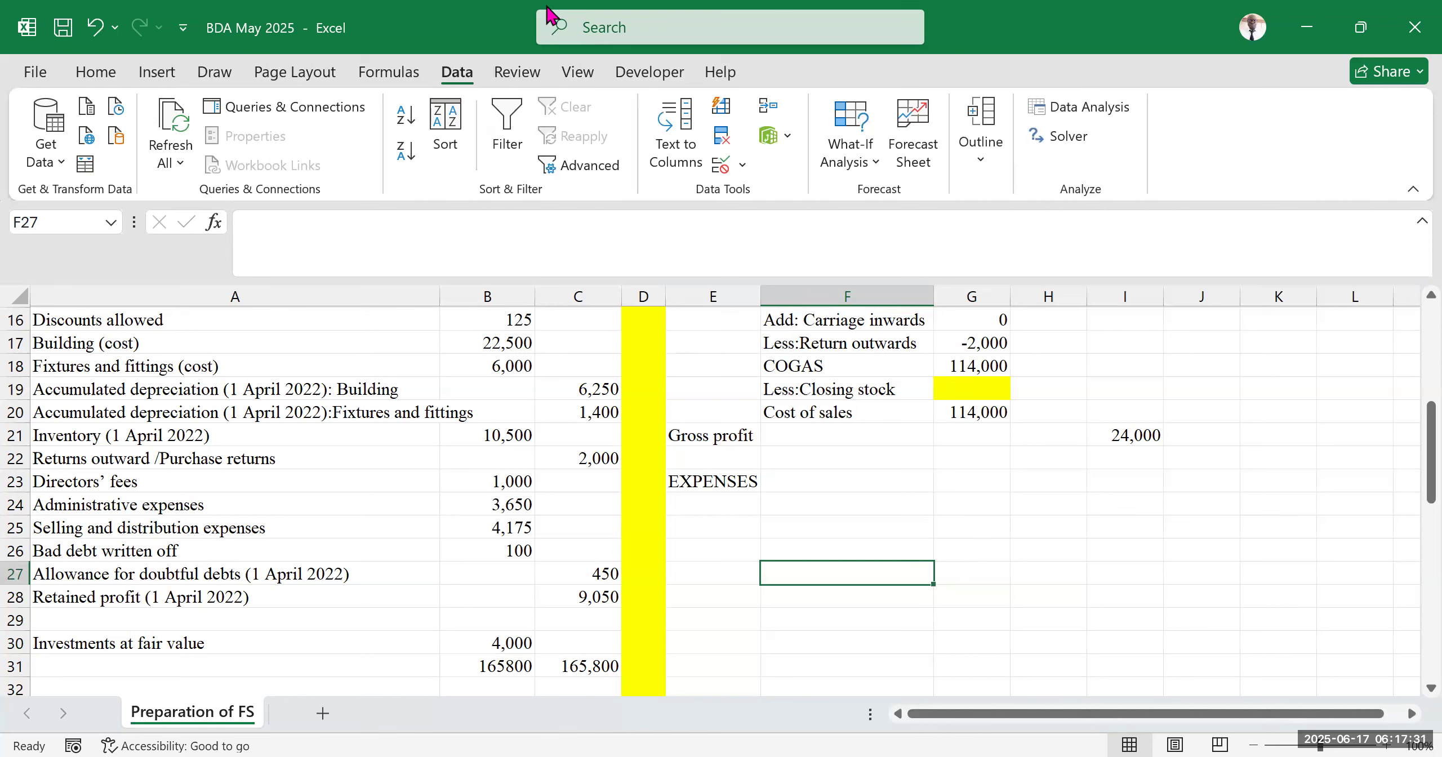
Review the cost of sales workings in F14:G20 and the expenses area beneath gross profit
scroll(1012, 507, "up", 2)
left_click_drag(799, 388, 835, 525)
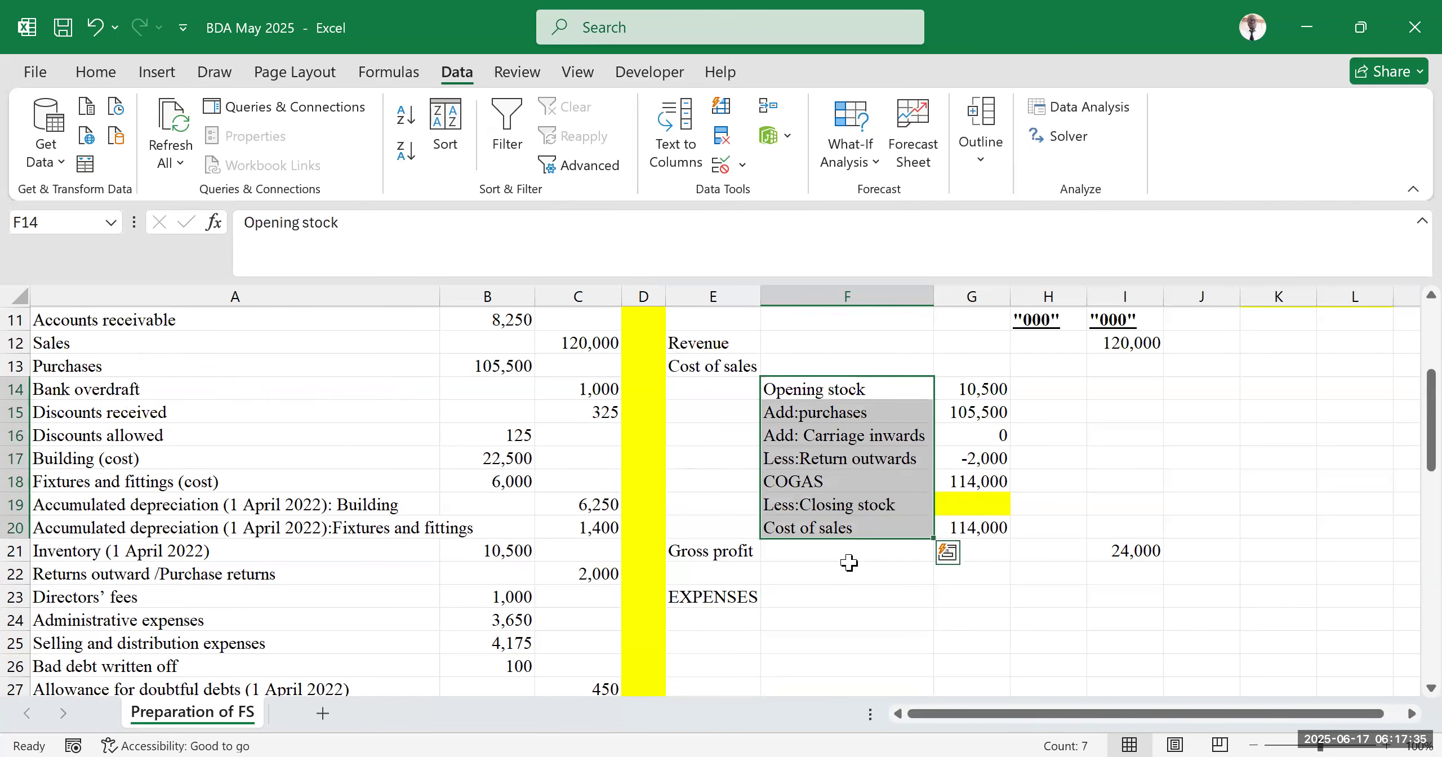
left_click(989, 505)
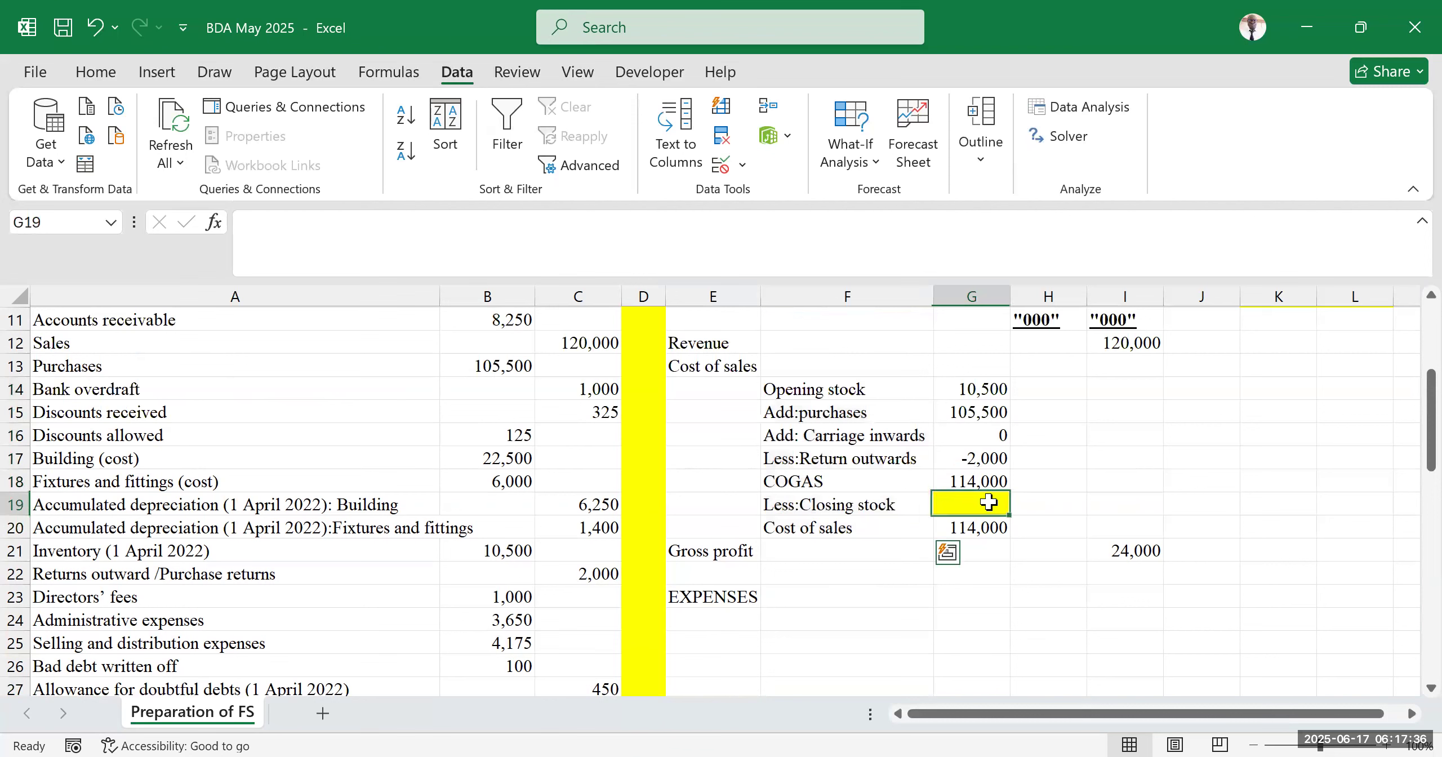
left_click(1060, 594)
left_click_drag(776, 595, 1073, 668)
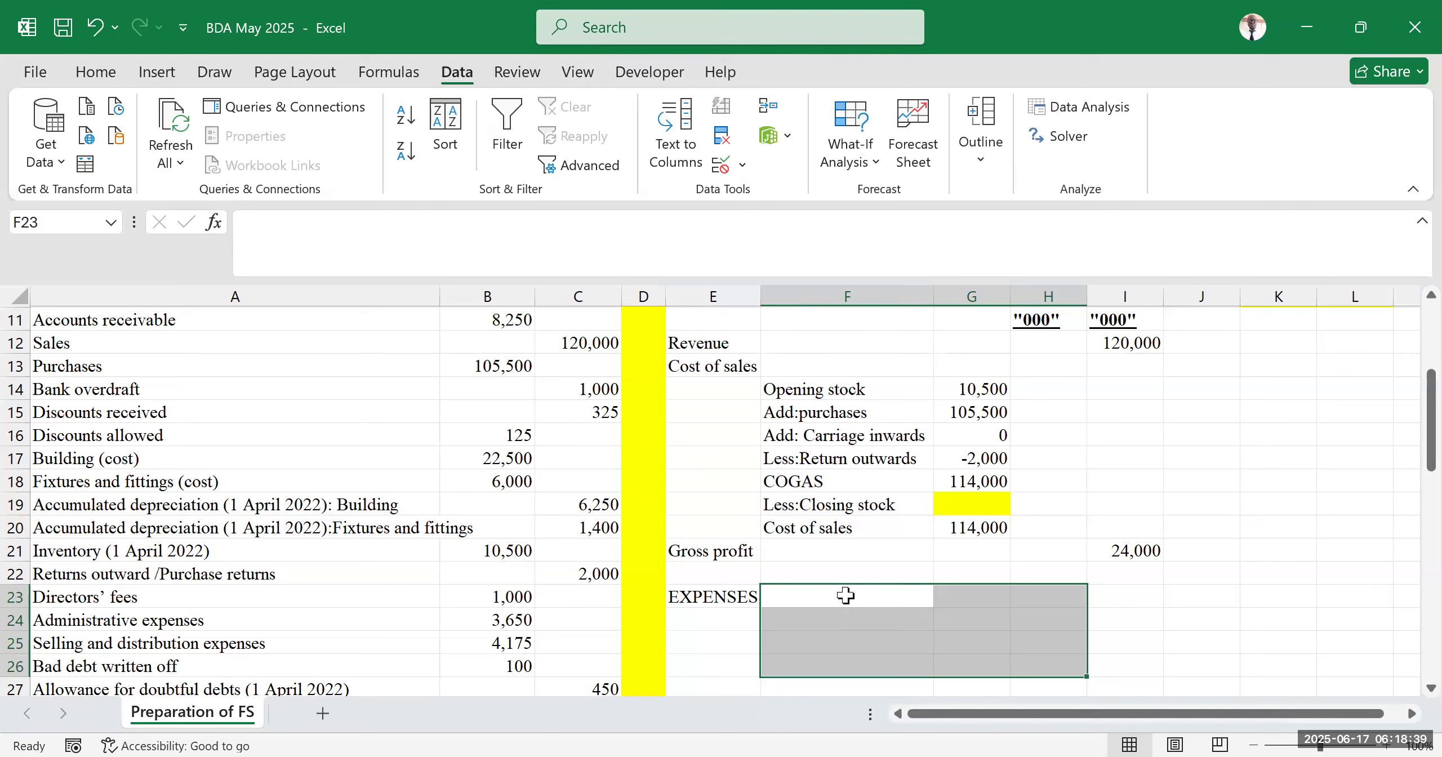
left_click(974, 508)
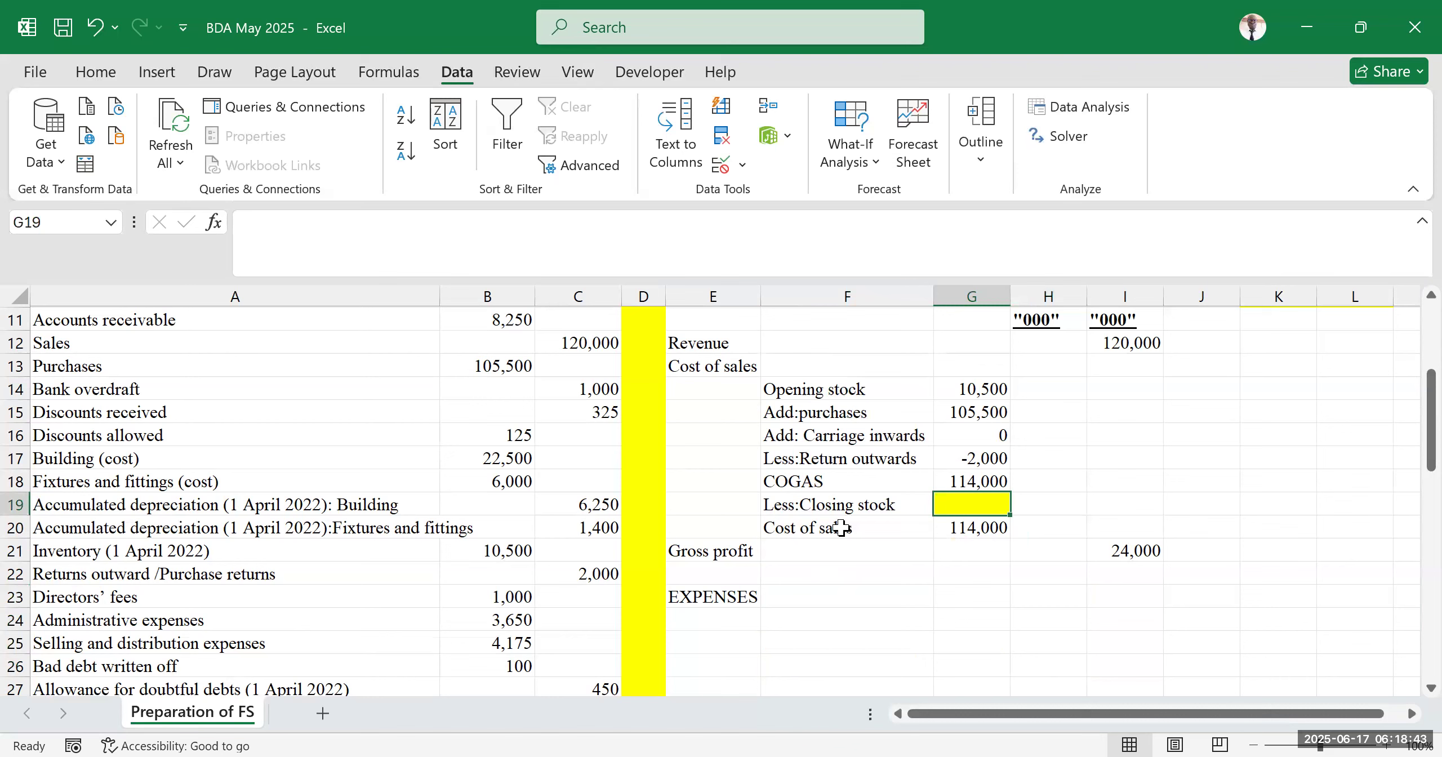
left_click_drag(797, 393, 816, 516)
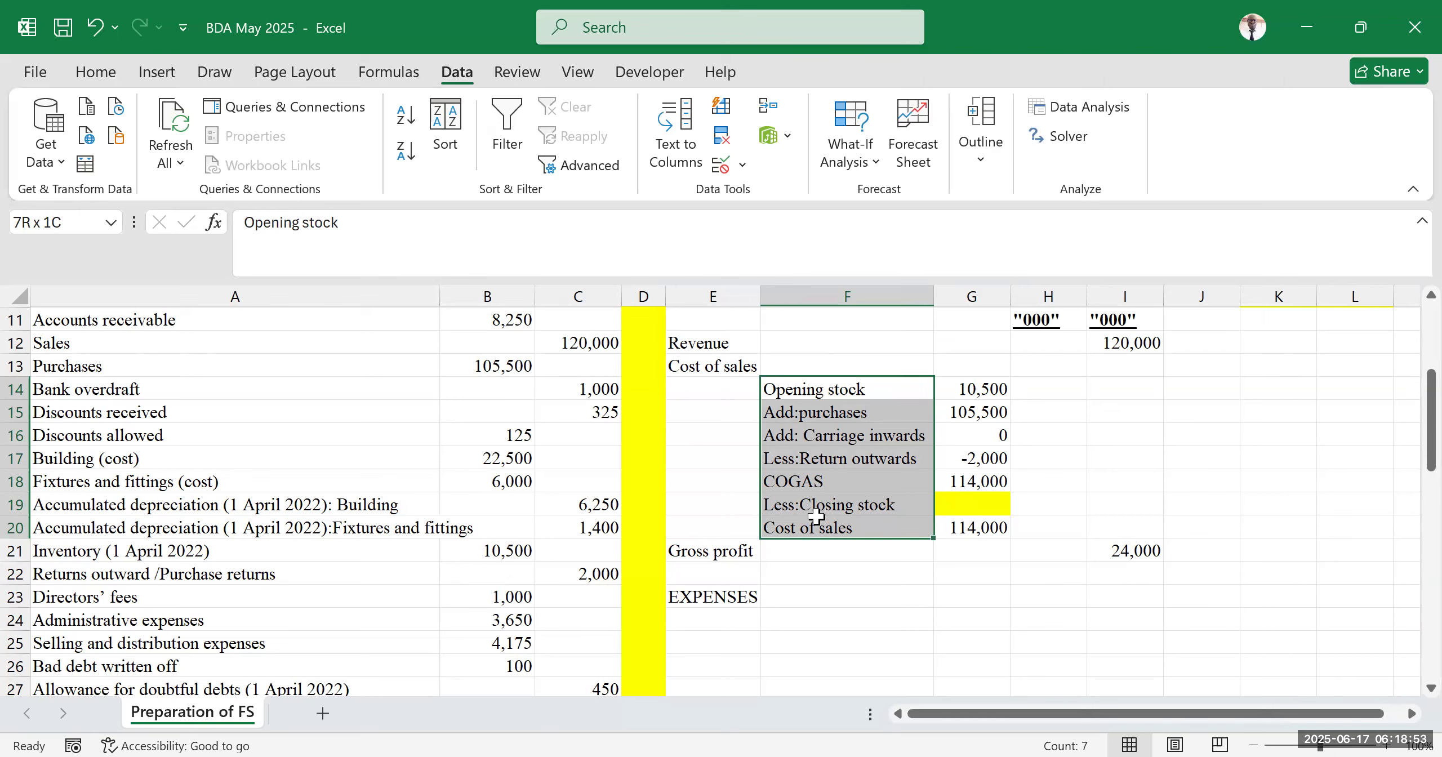
left_click_drag(816, 516, 815, 510)
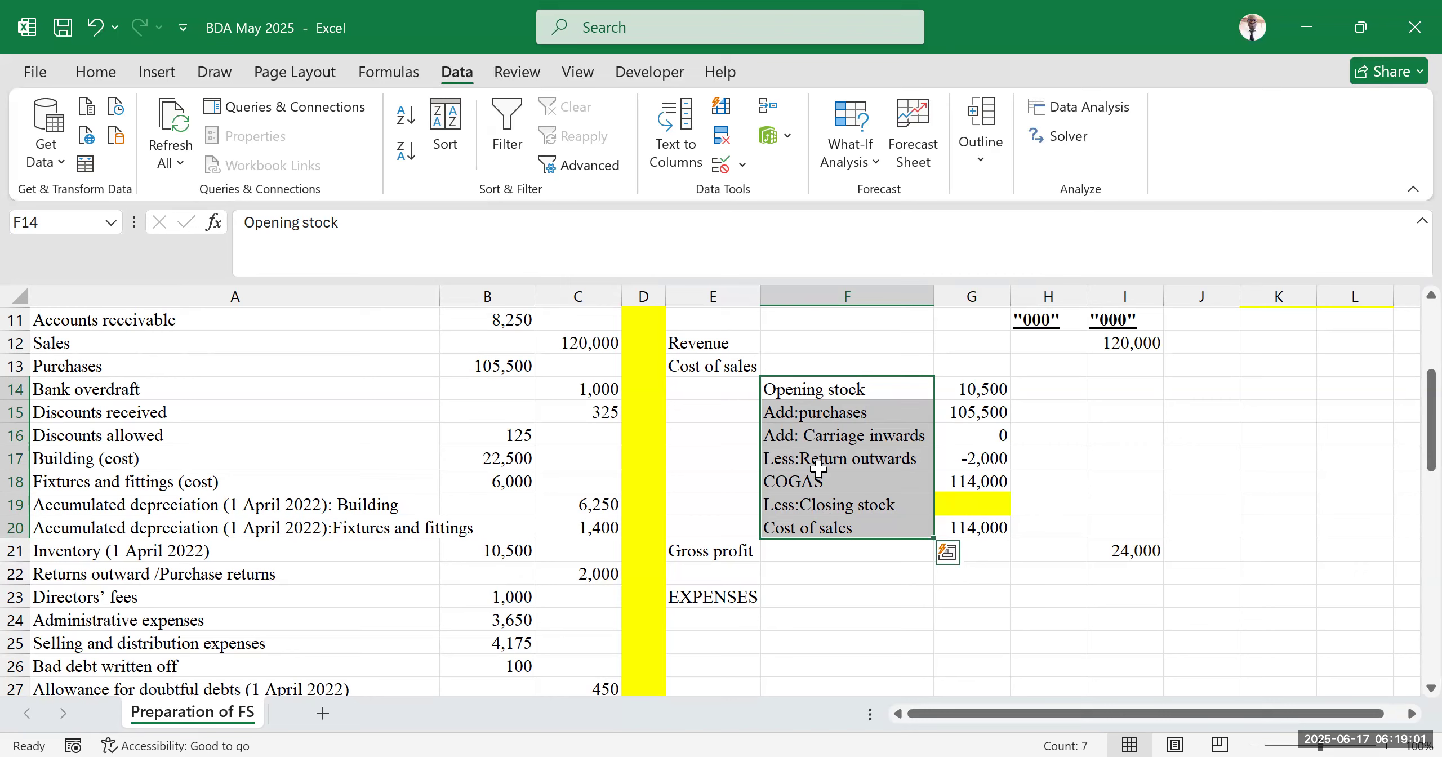
left_click(895, 429)
left_click_drag(783, 391, 963, 532)
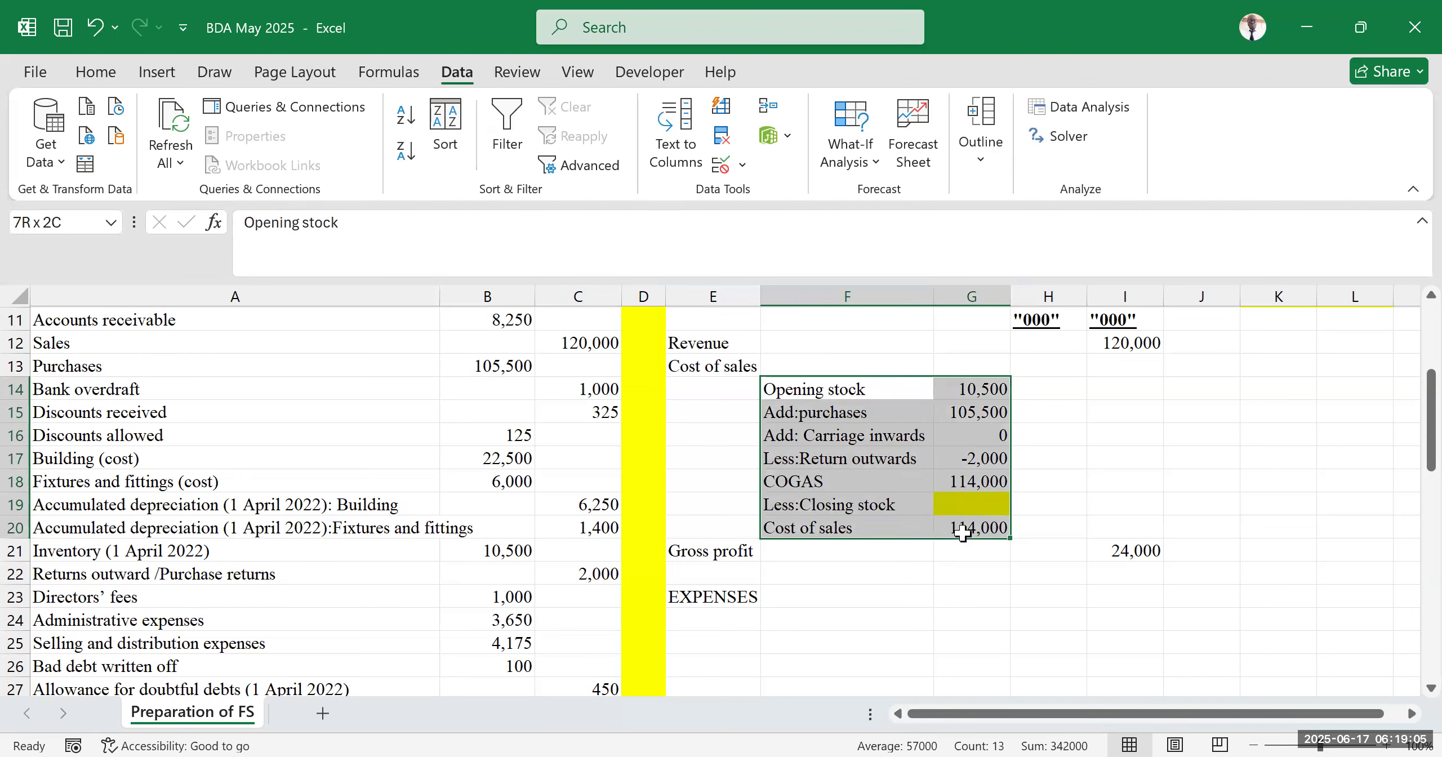
left_click(727, 552)
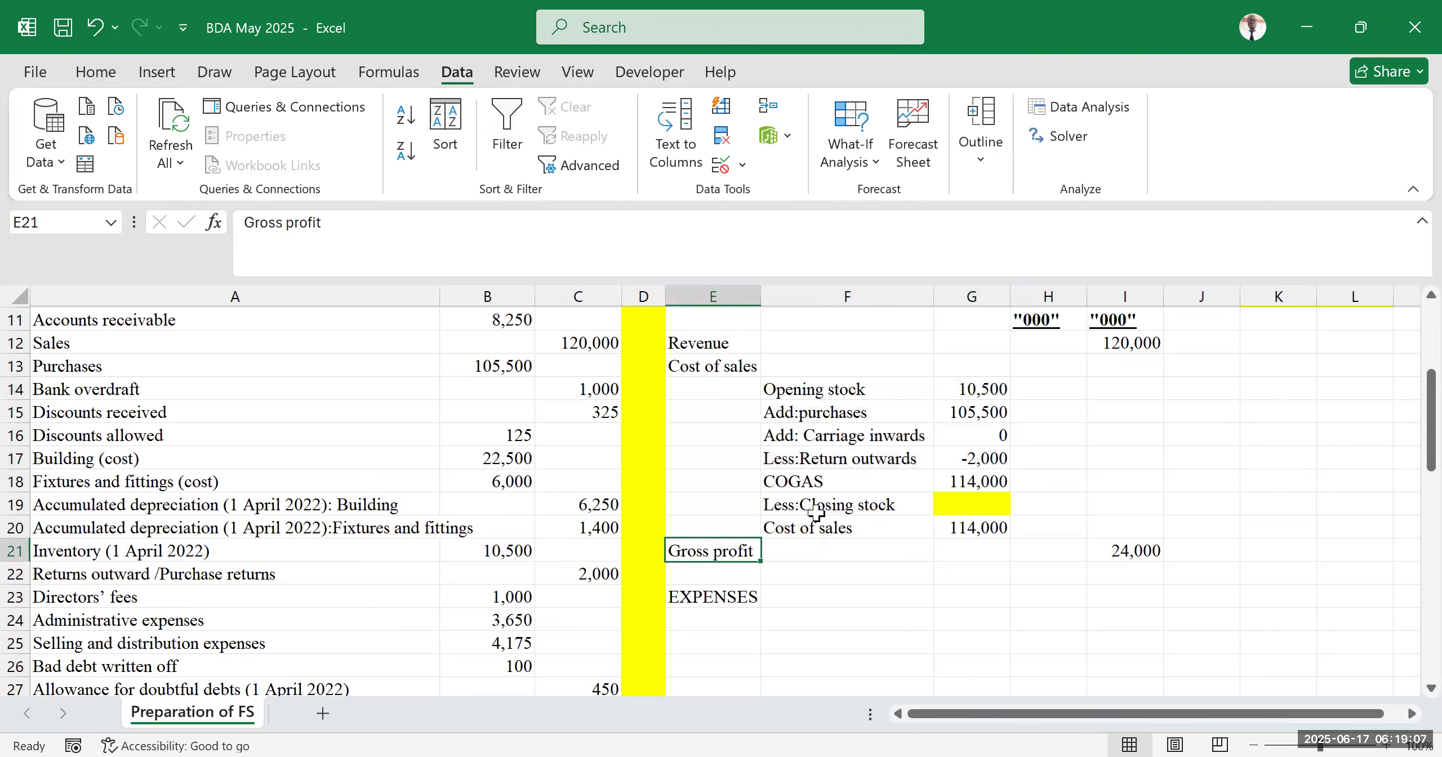
left_click(983, 505)
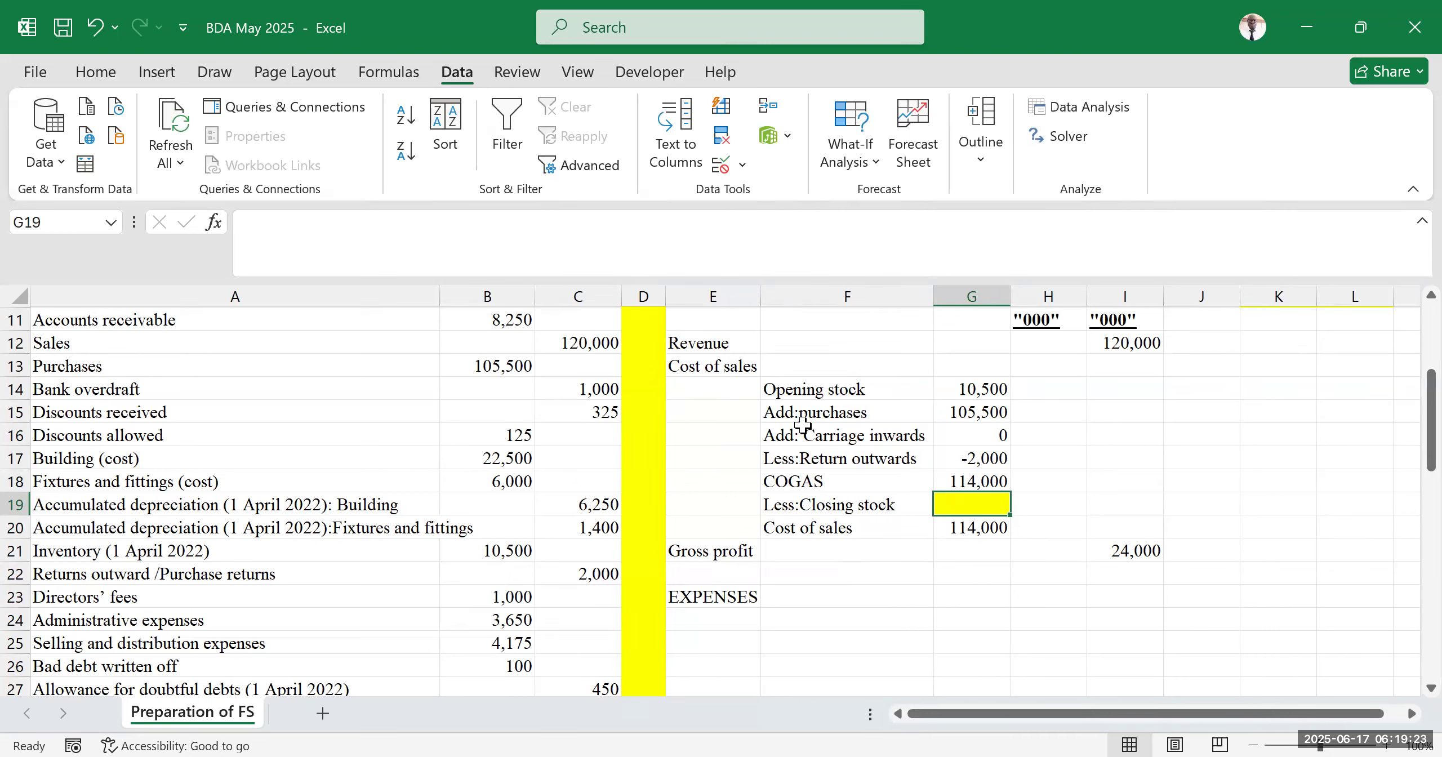
Inspect the closing stock row G19:I19 and the cost of sales formula in G20
left_click(572, 60)
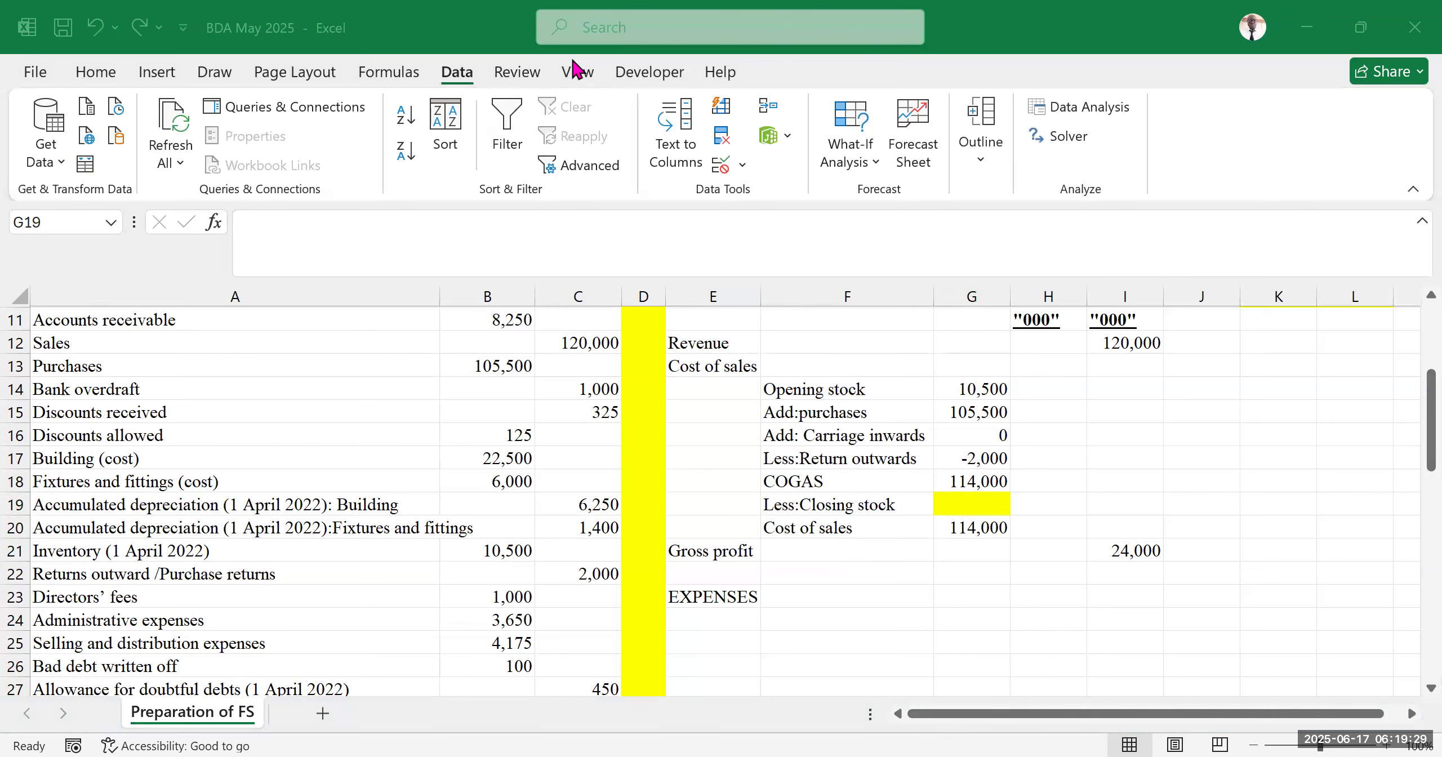
left_click(914, 570)
left_click_drag(974, 503, 1092, 501)
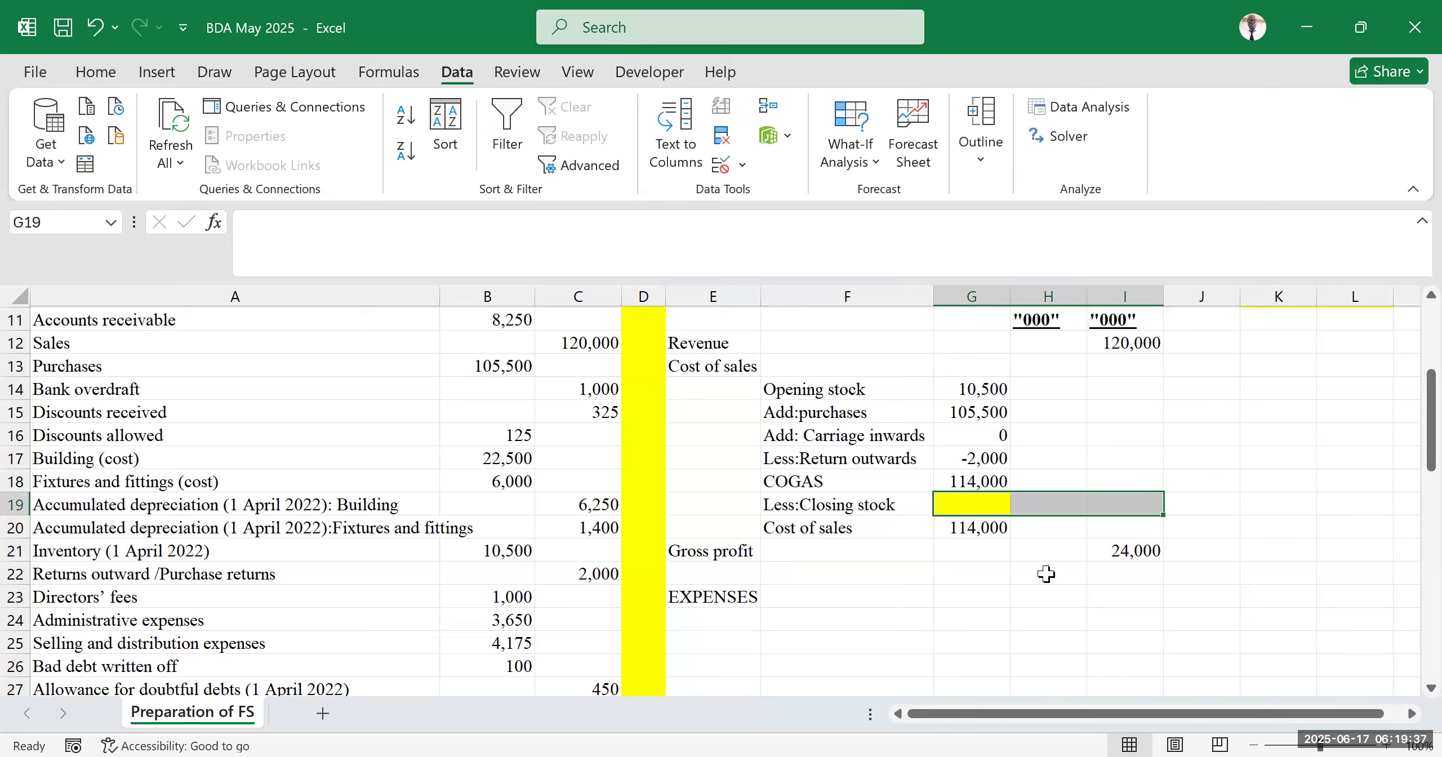
left_click(1044, 572)
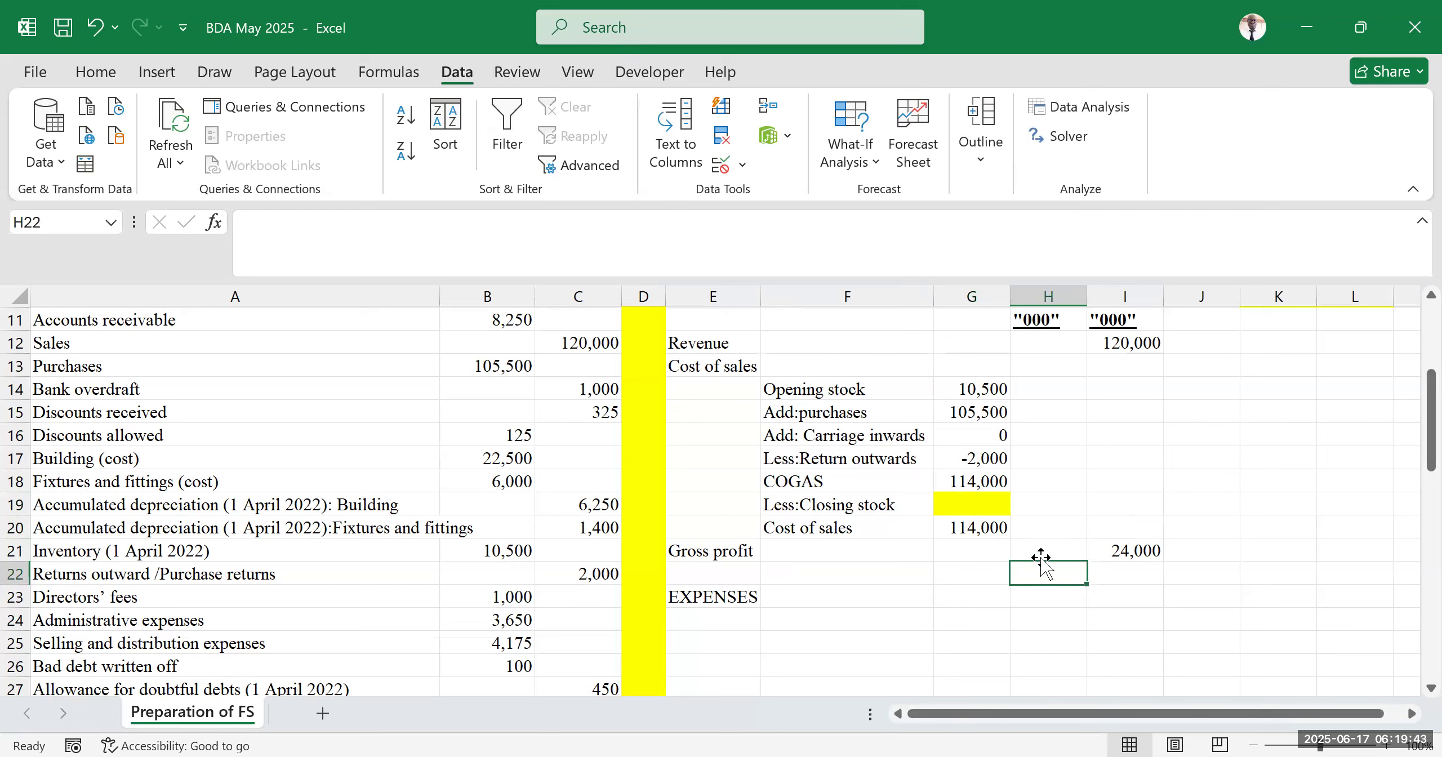
left_click(1210, 467)
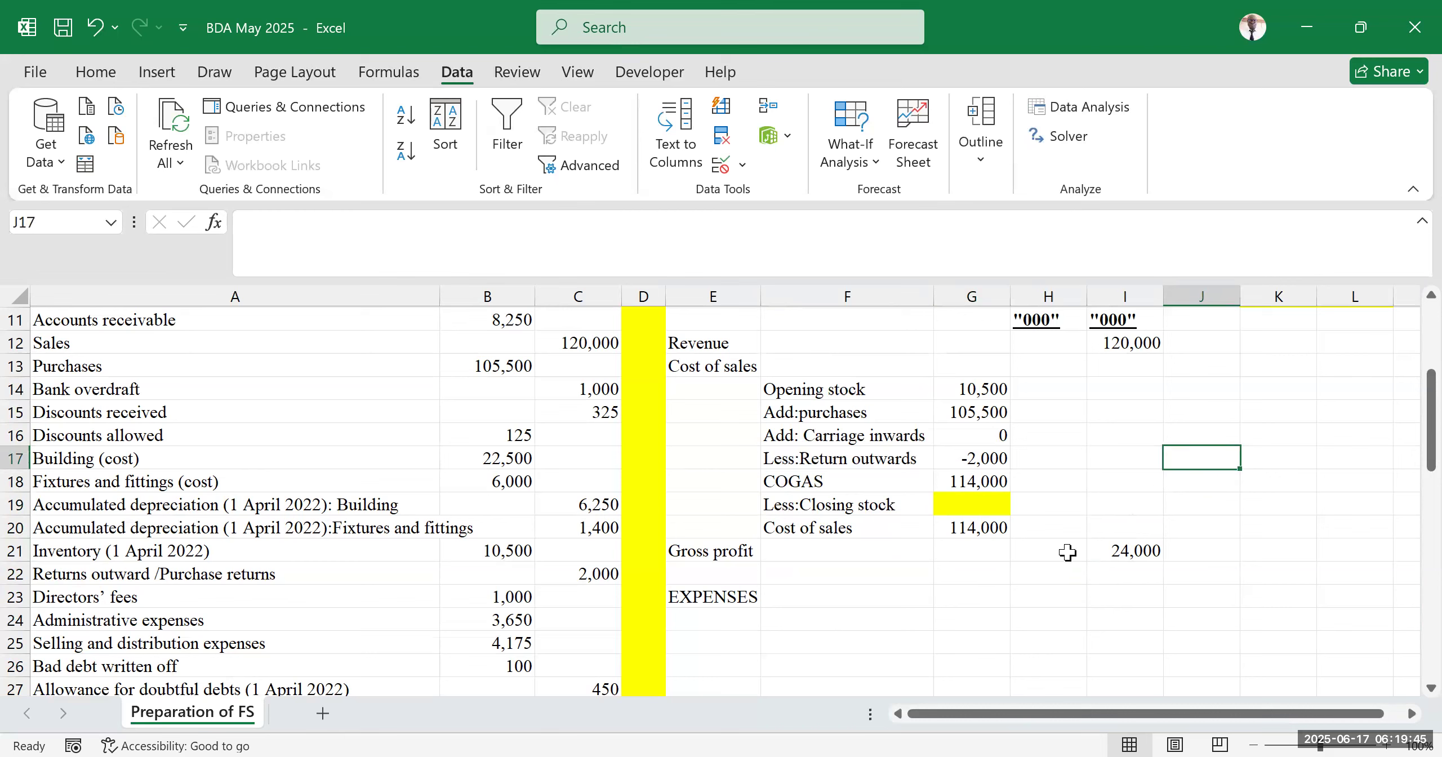
double_click(983, 527)
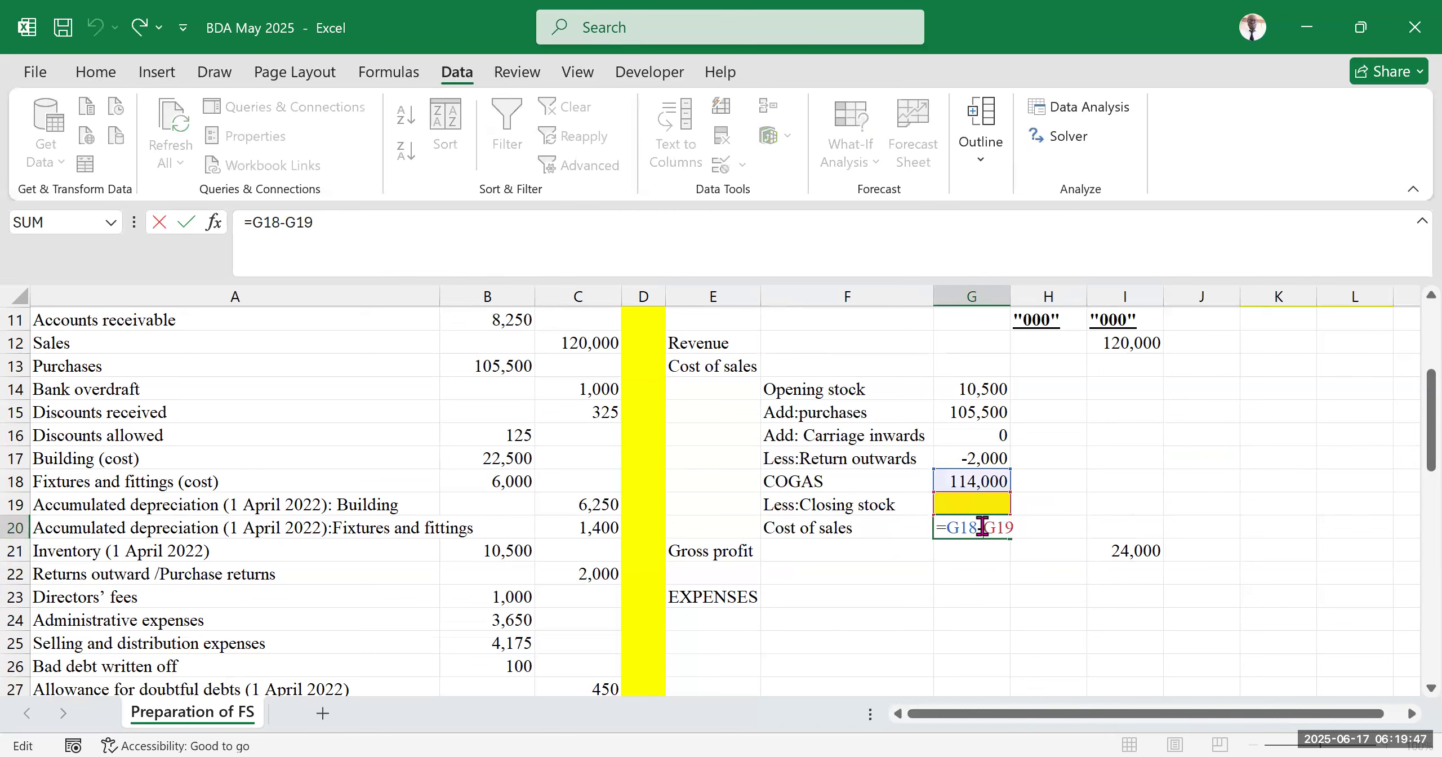
key("Return")
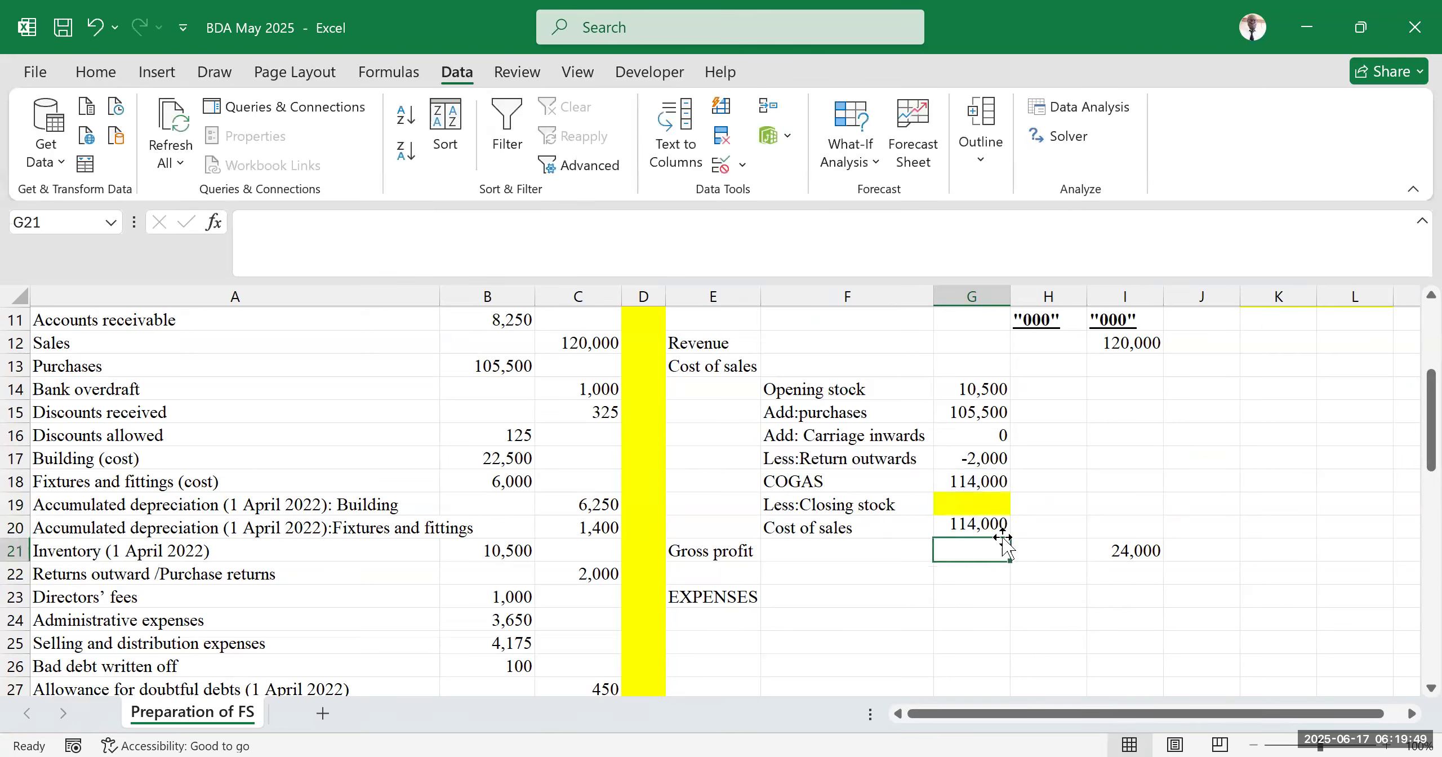
Replace the gross profit in I21 with a formula subtracting cost of sales G20 from revenue I12
left_click(1006, 611)
left_click(1134, 546)
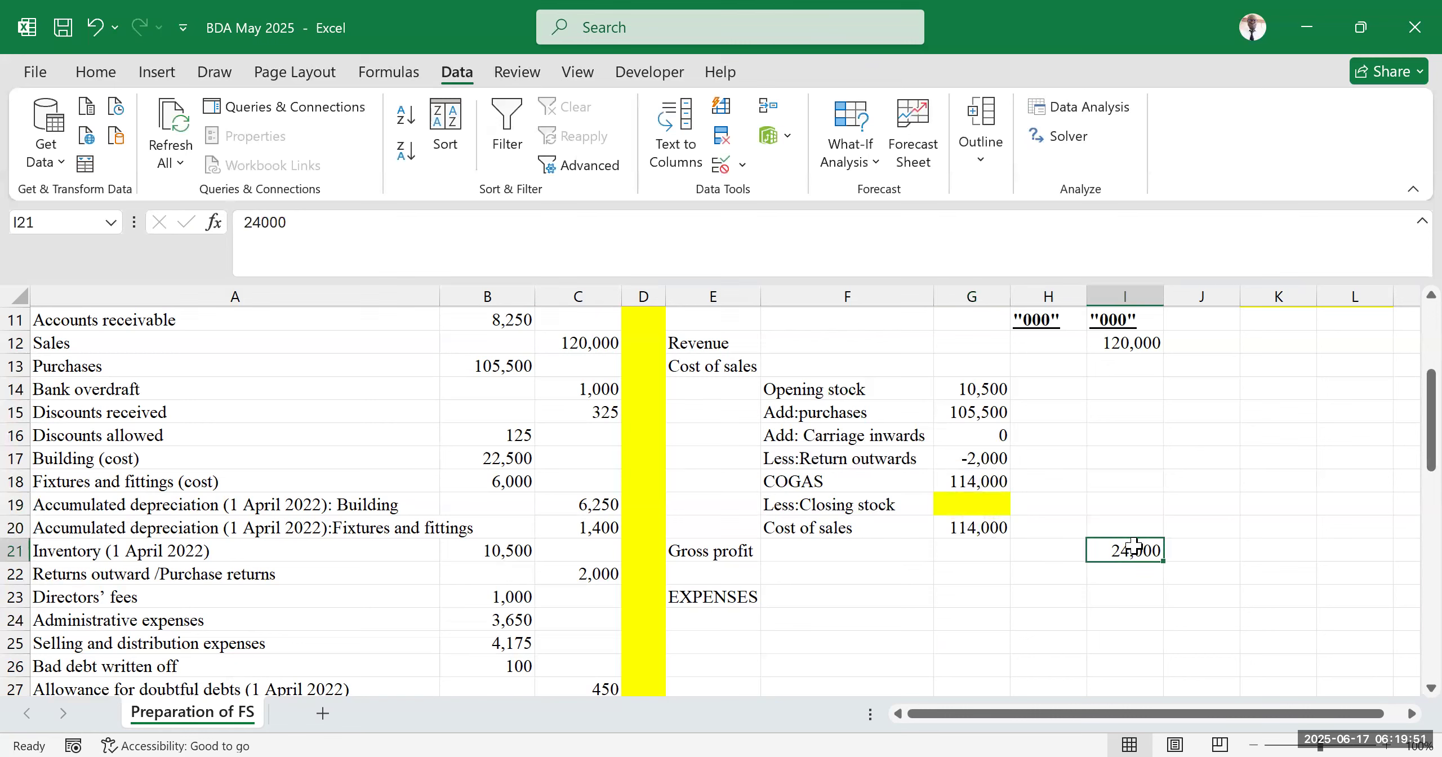
type("=")
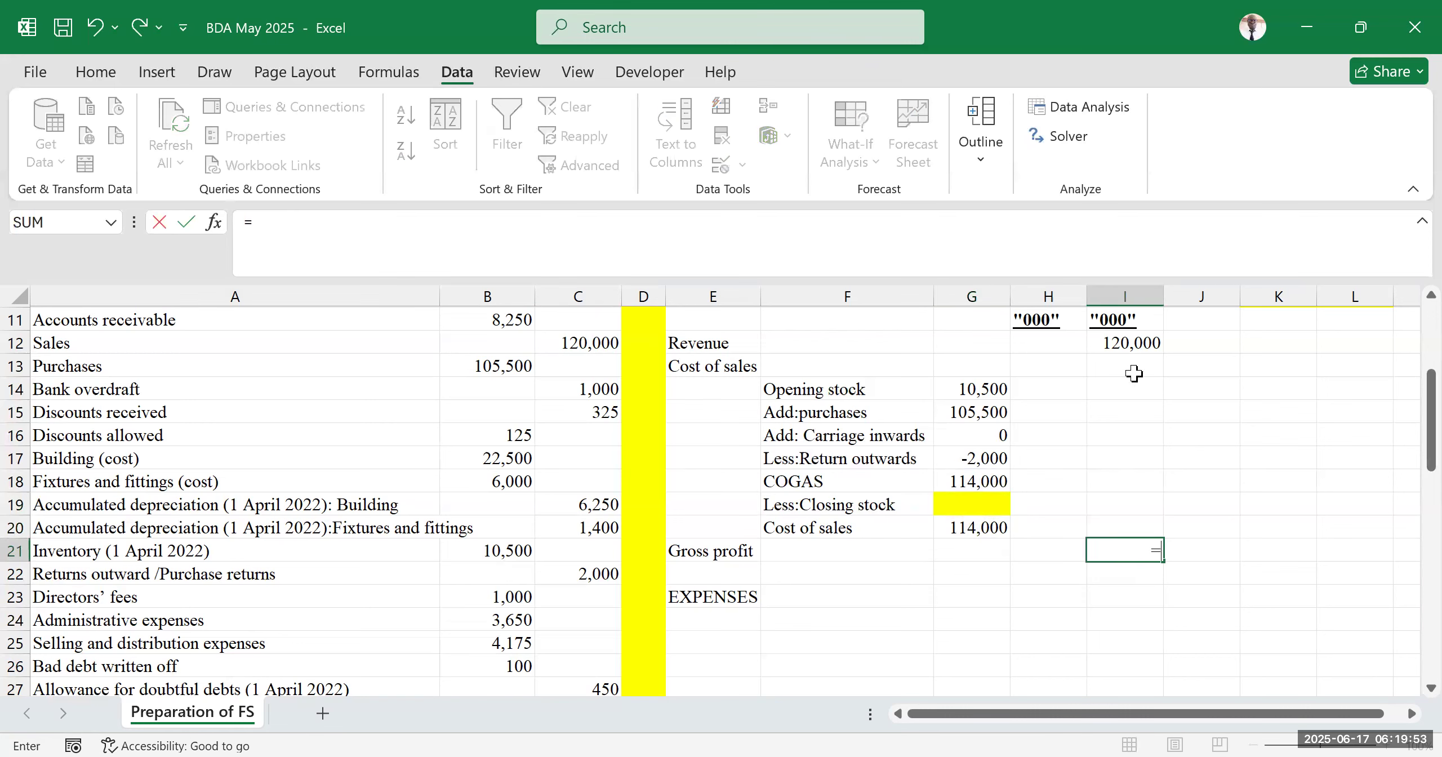
left_click(1133, 342)
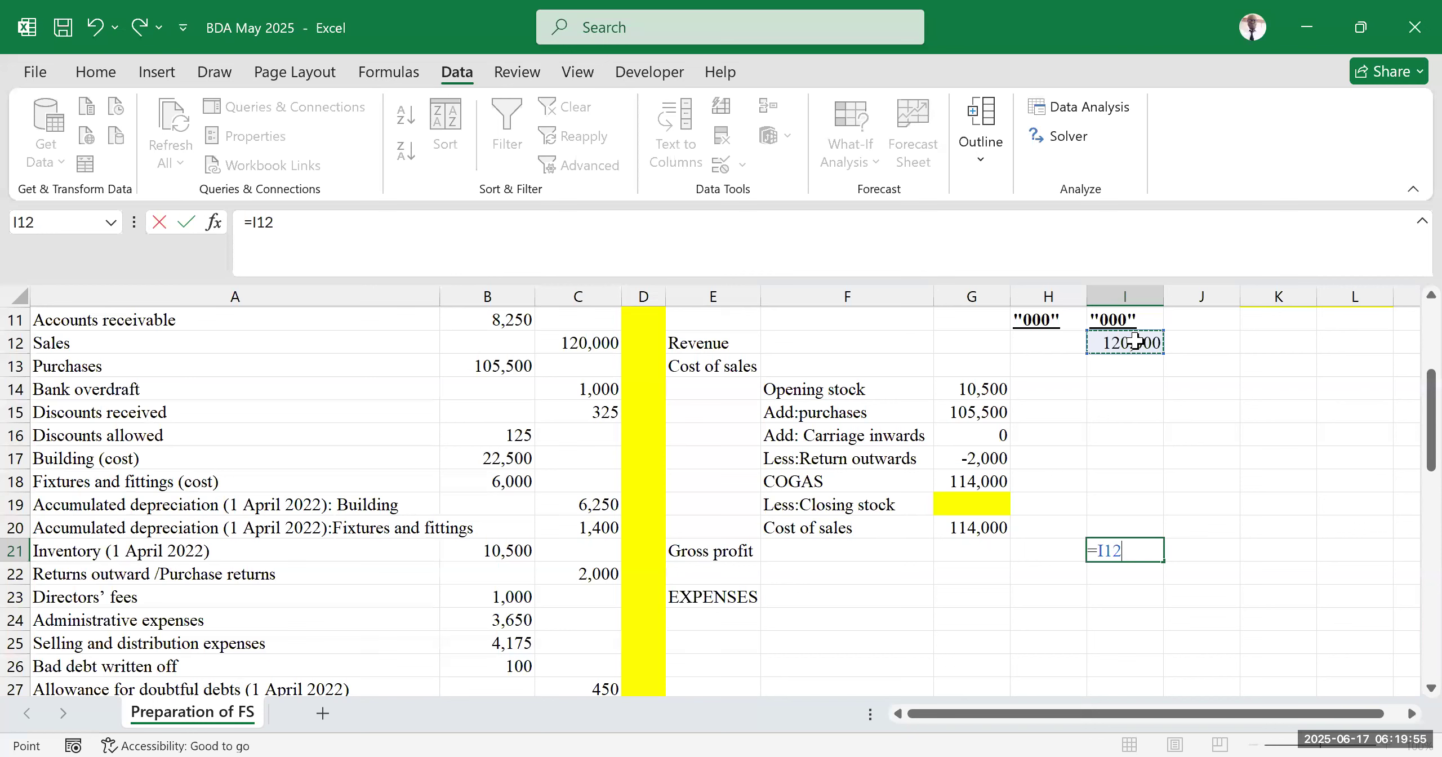
type("-")
left_click(976, 521)
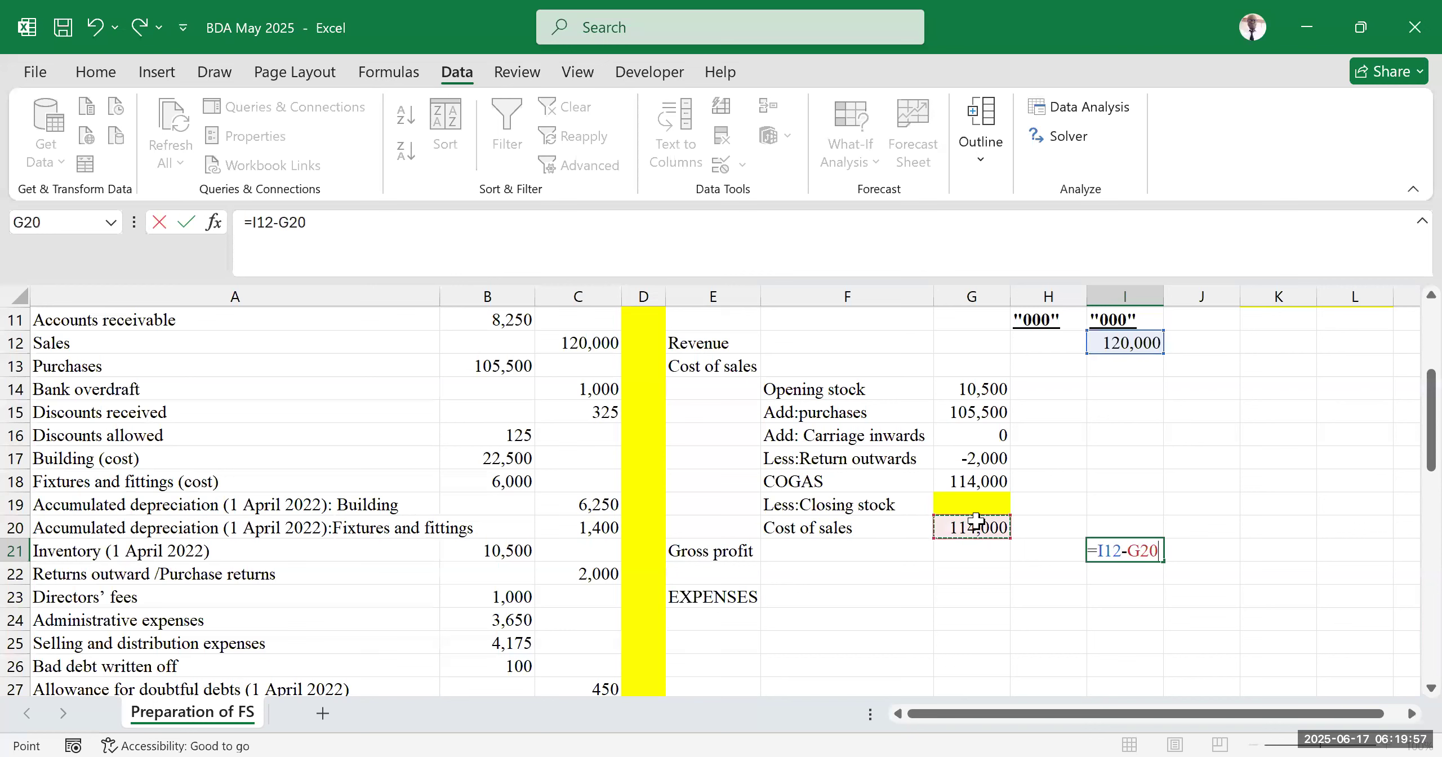
key("Return")
left_click(1270, 501)
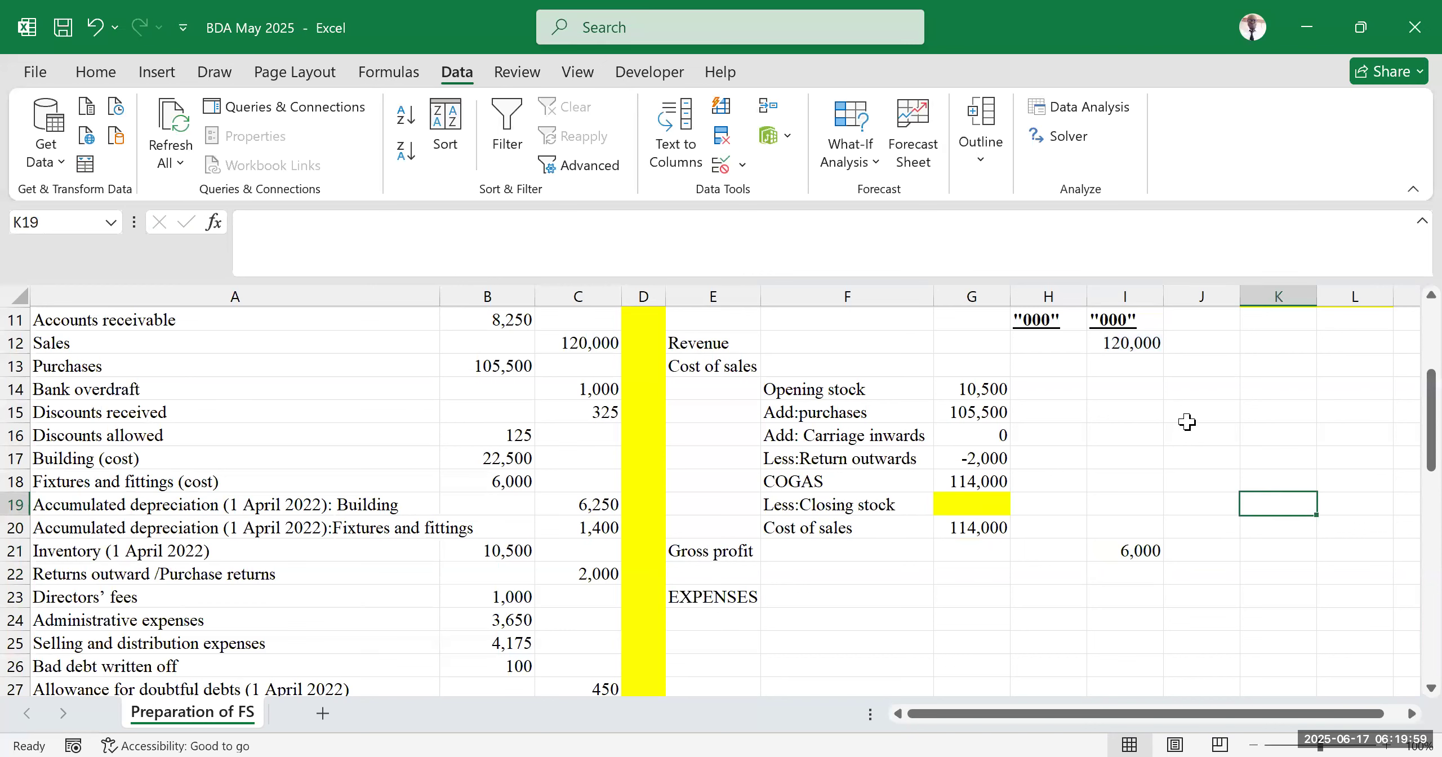
left_click(1185, 420)
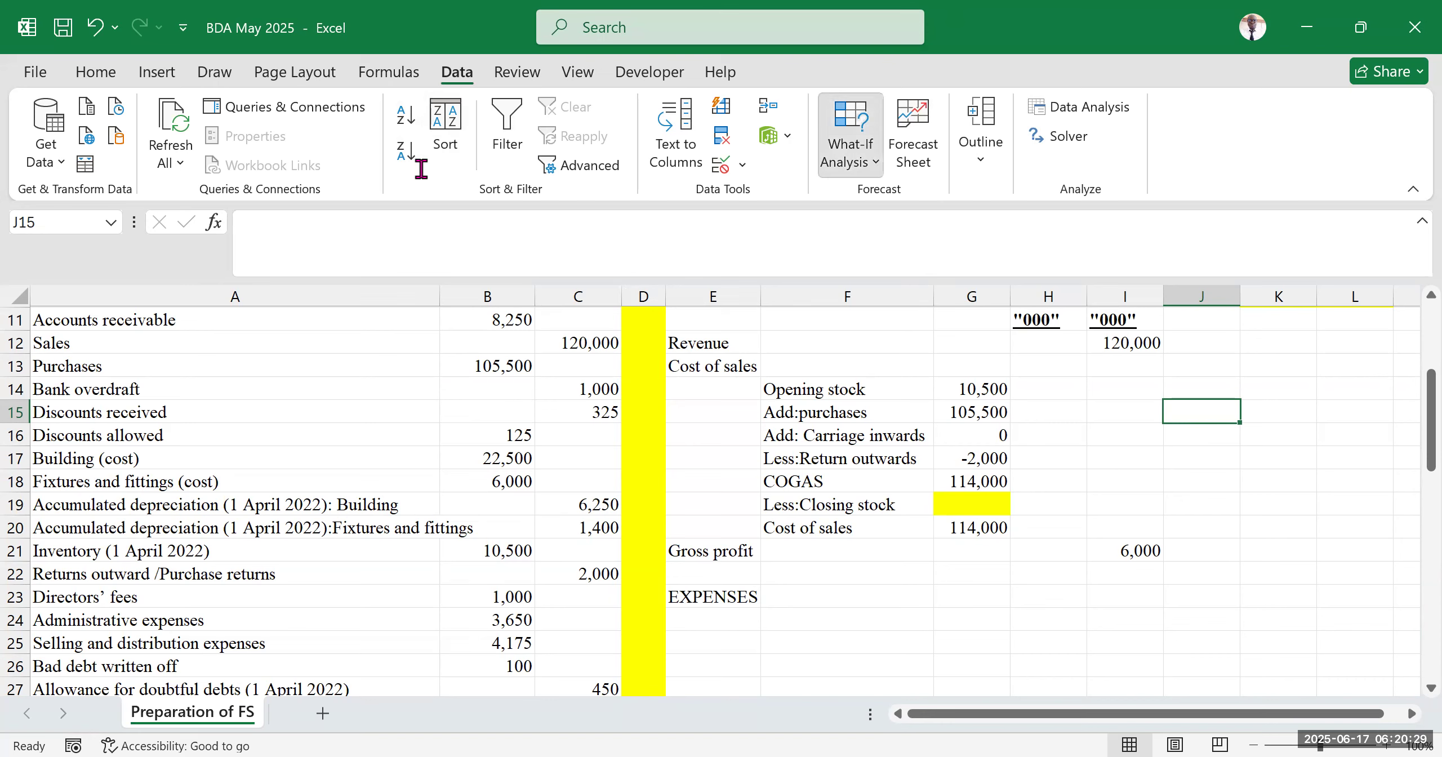
left_click(850, 145)
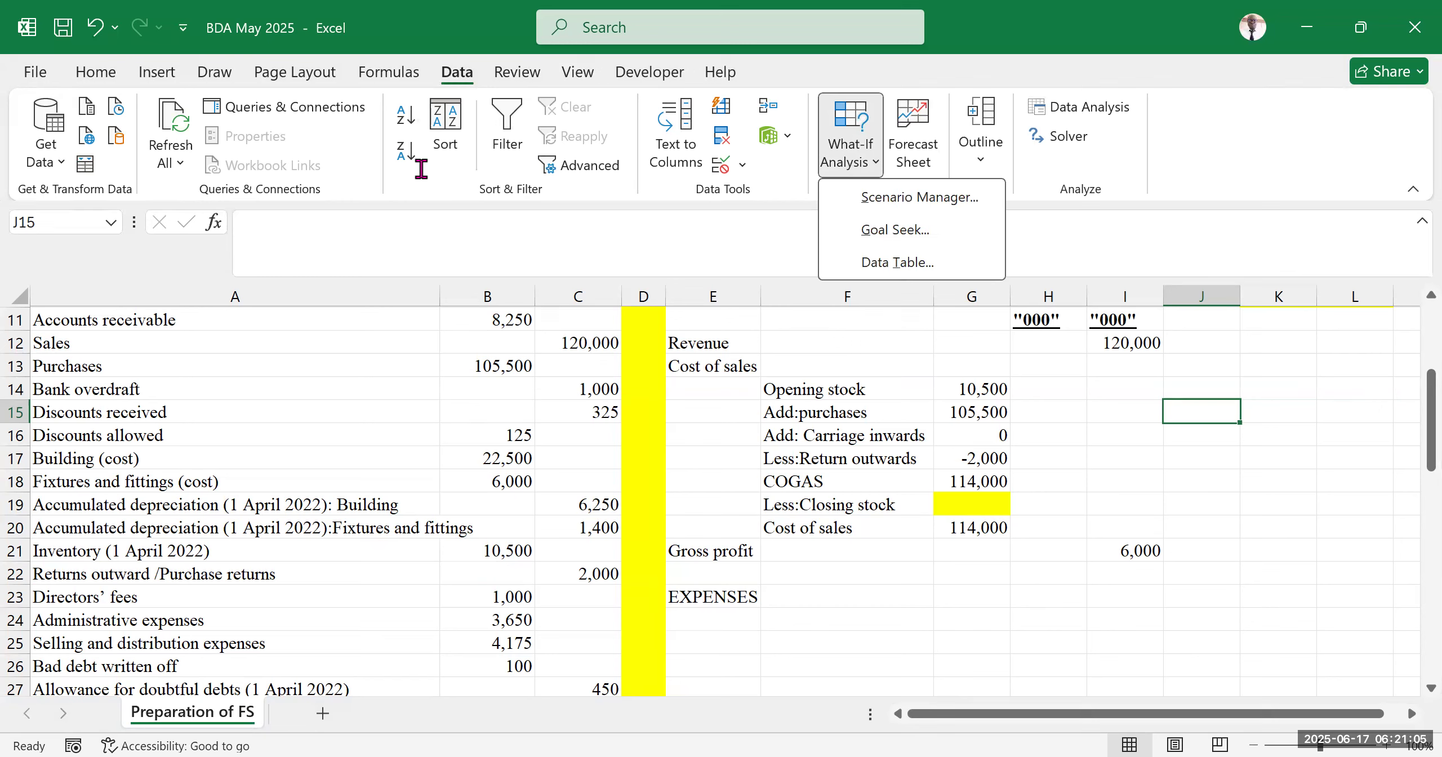
left_click(421, 169)
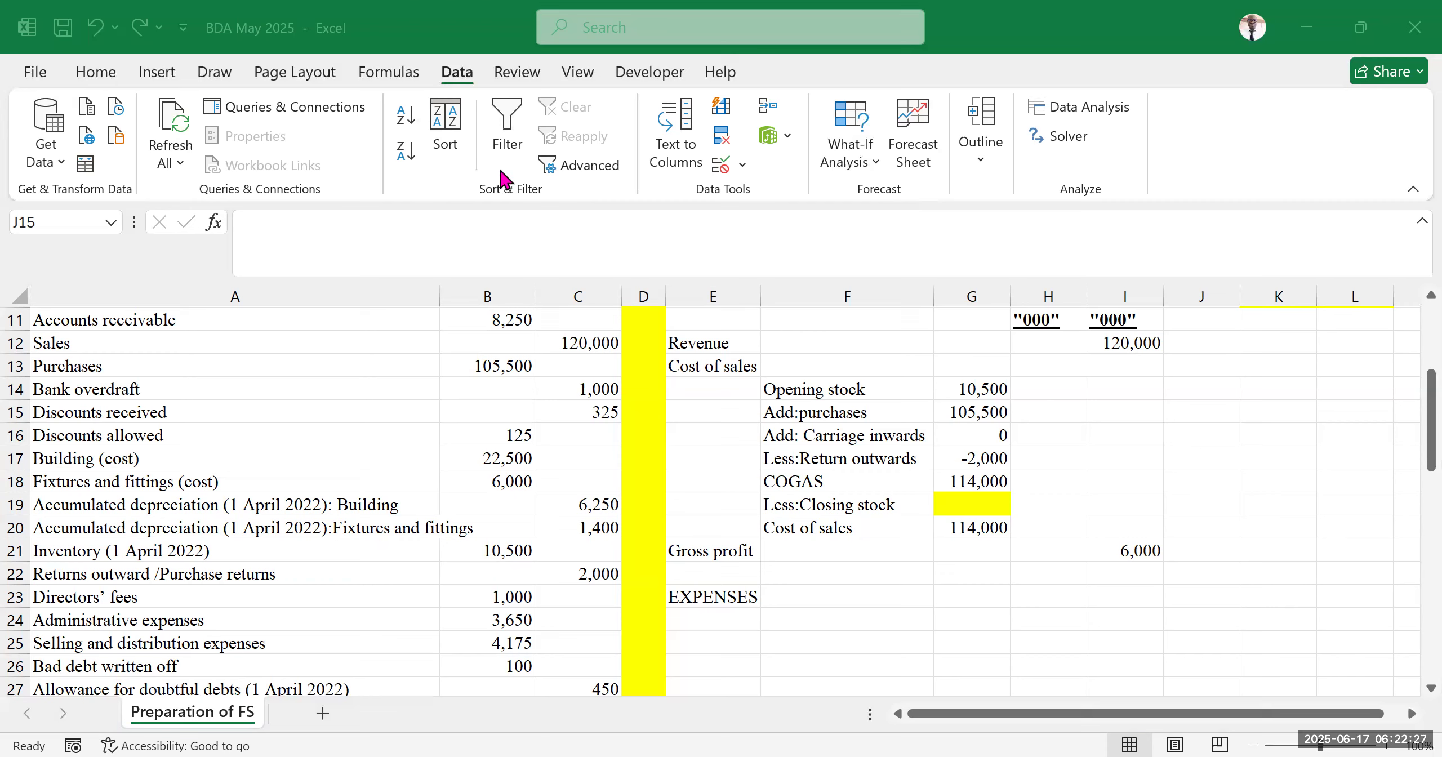
left_click(95, 84)
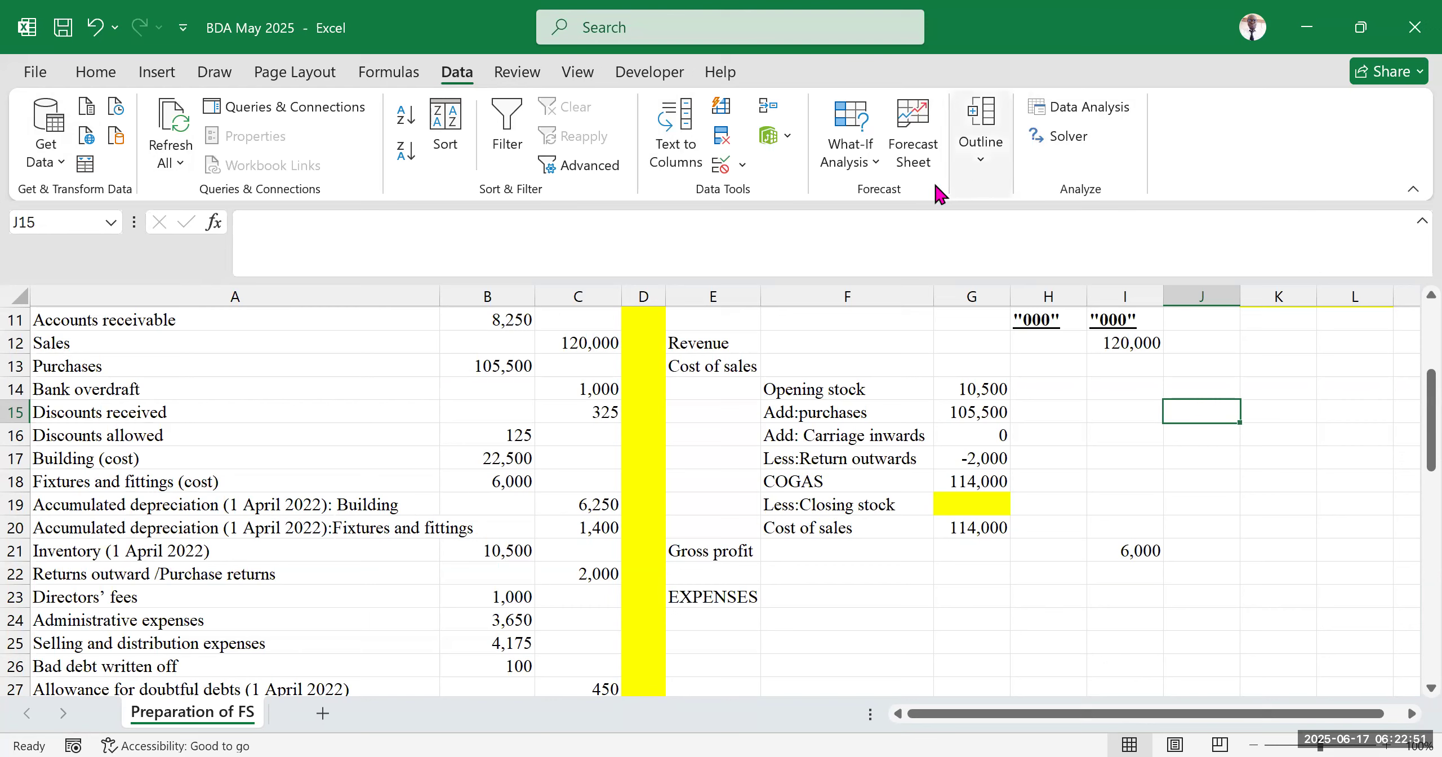
Open Goal Seek and set its set cell to the gross profit cell I21
left_click(893, 168)
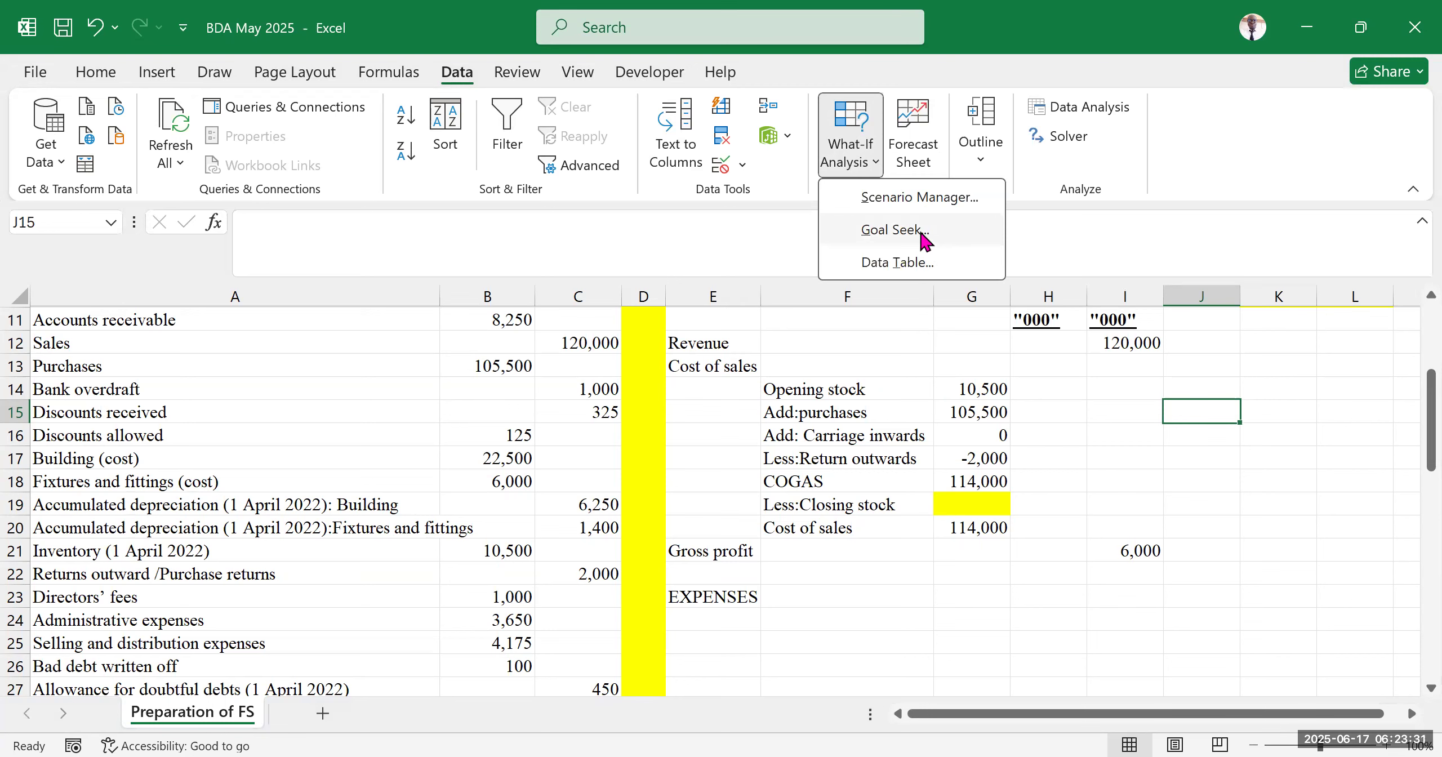
left_click(895, 230)
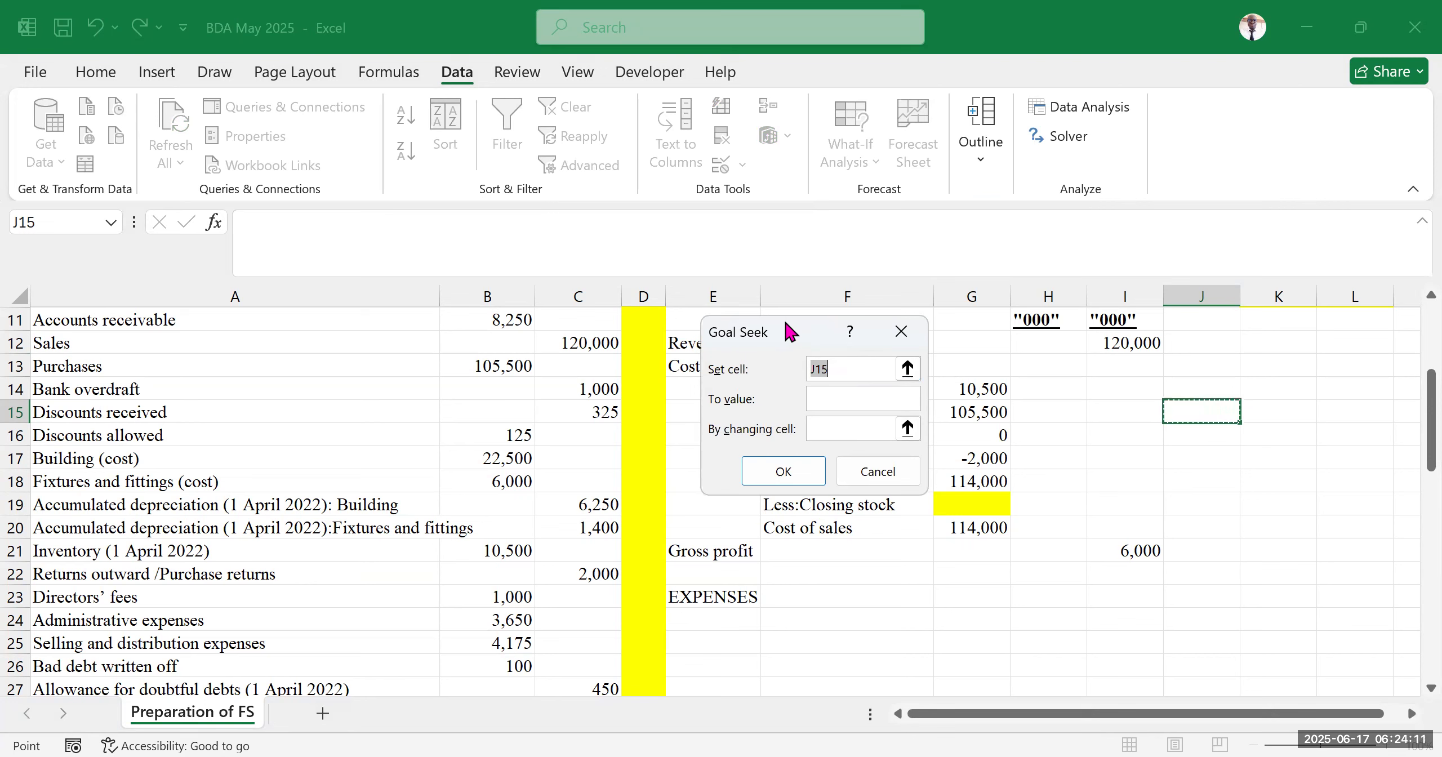
left_click_drag(786, 325, 659, 391)
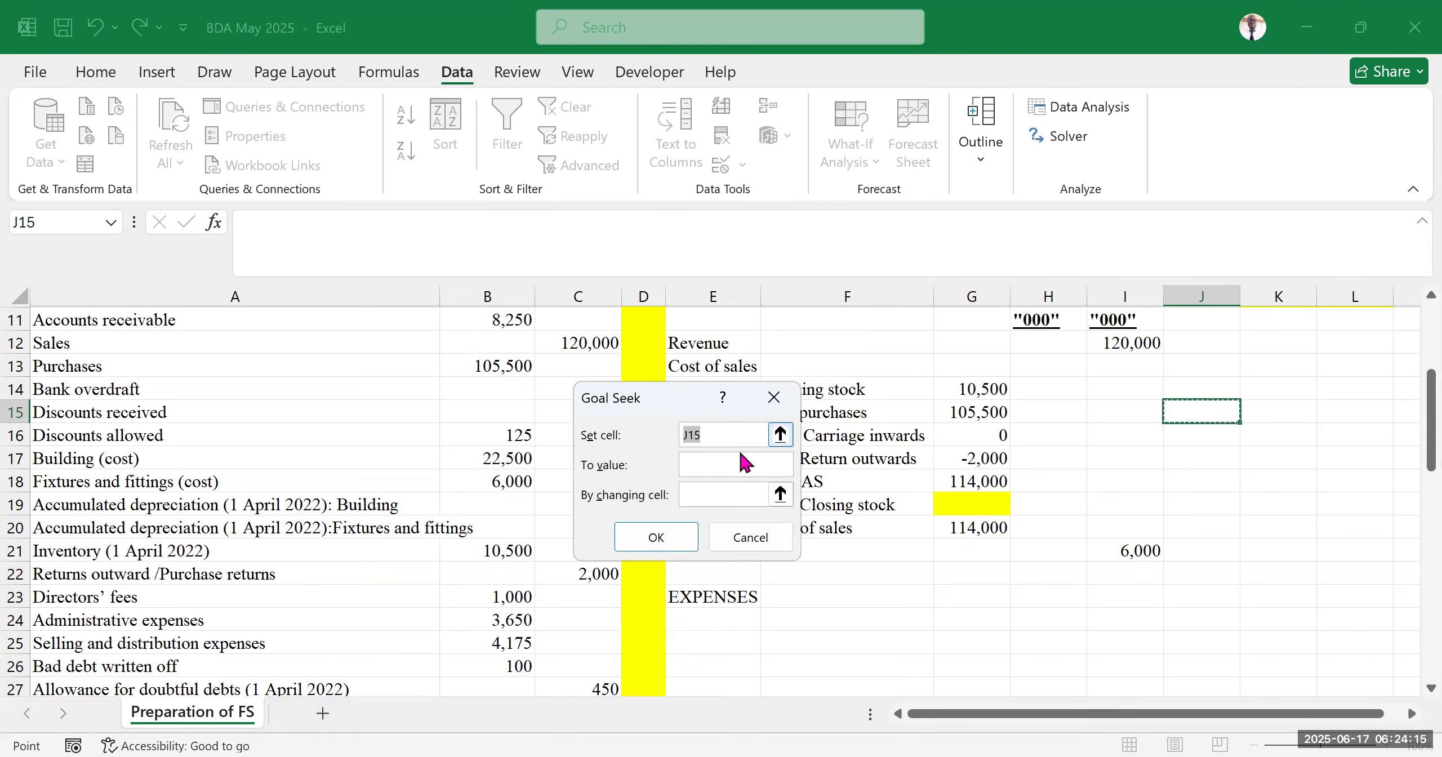
left_click(709, 464)
left_click(715, 495)
left_click(718, 435)
left_click(699, 461)
left_click(715, 434)
left_click_drag(681, 403, 544, 333)
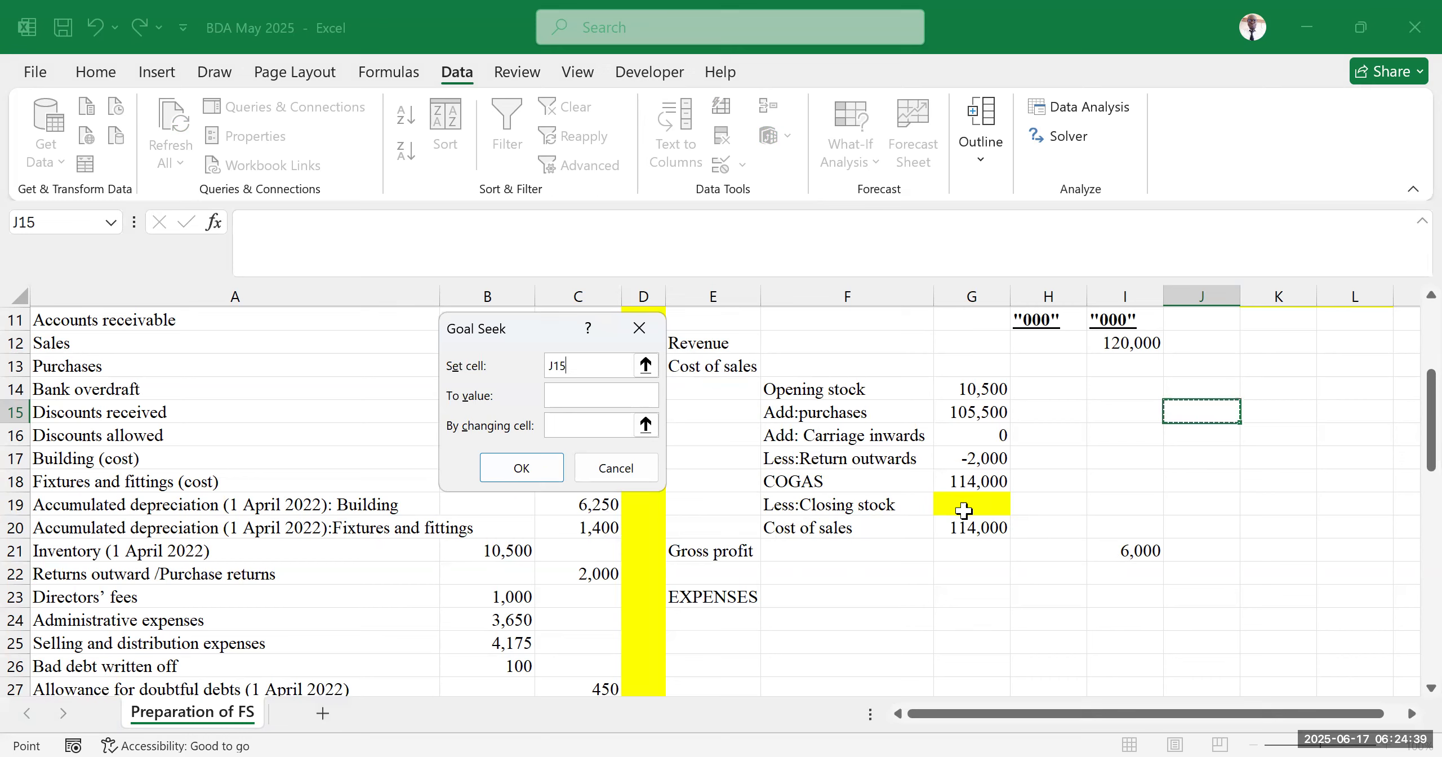
left_click_drag(625, 366, 511, 370)
left_click(1124, 549)
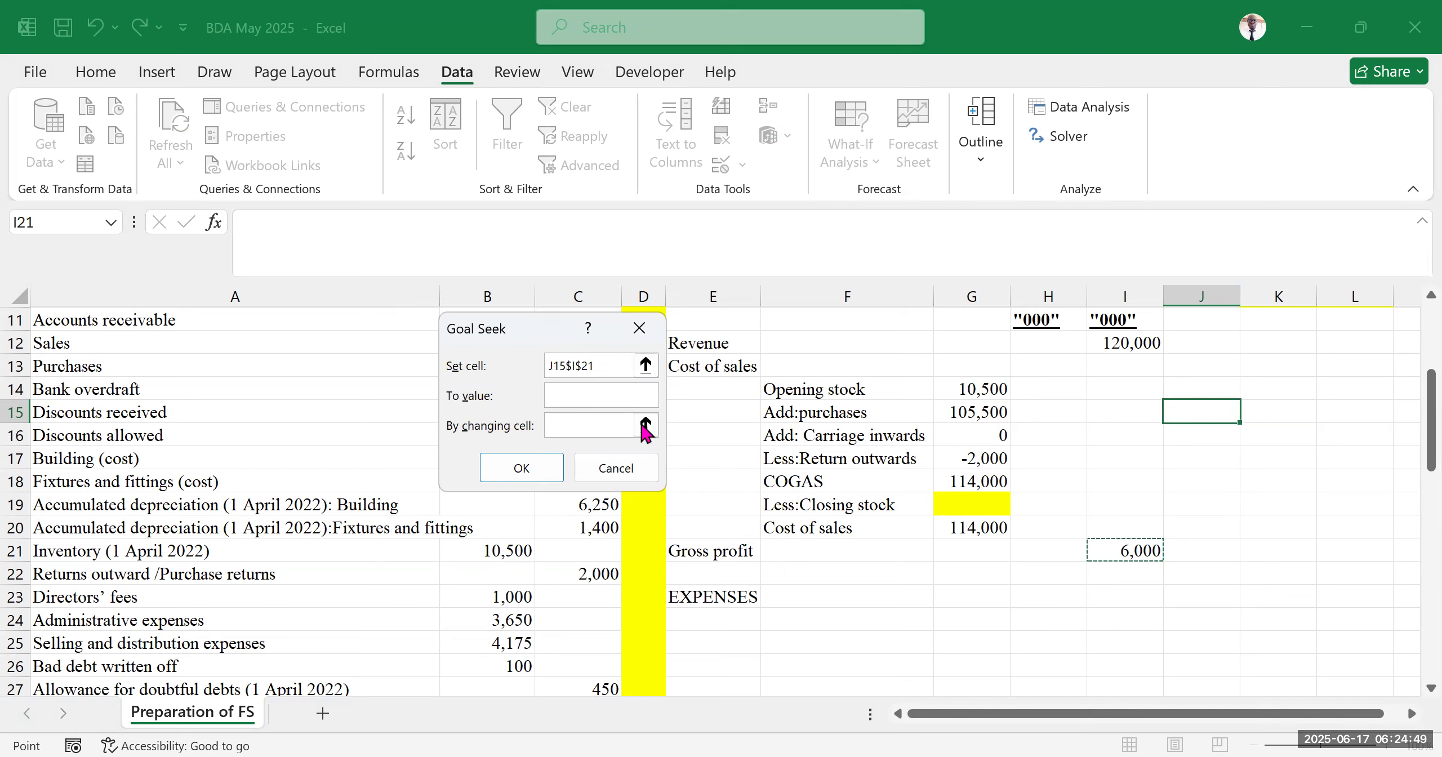
left_click(597, 367)
key("BackSpace")
key("BackSpace")
key("BackSpace")
key("BackSpace")
key("BackSpace")
key("BackSpace")
key("BackSpace")
key("BackSpace")
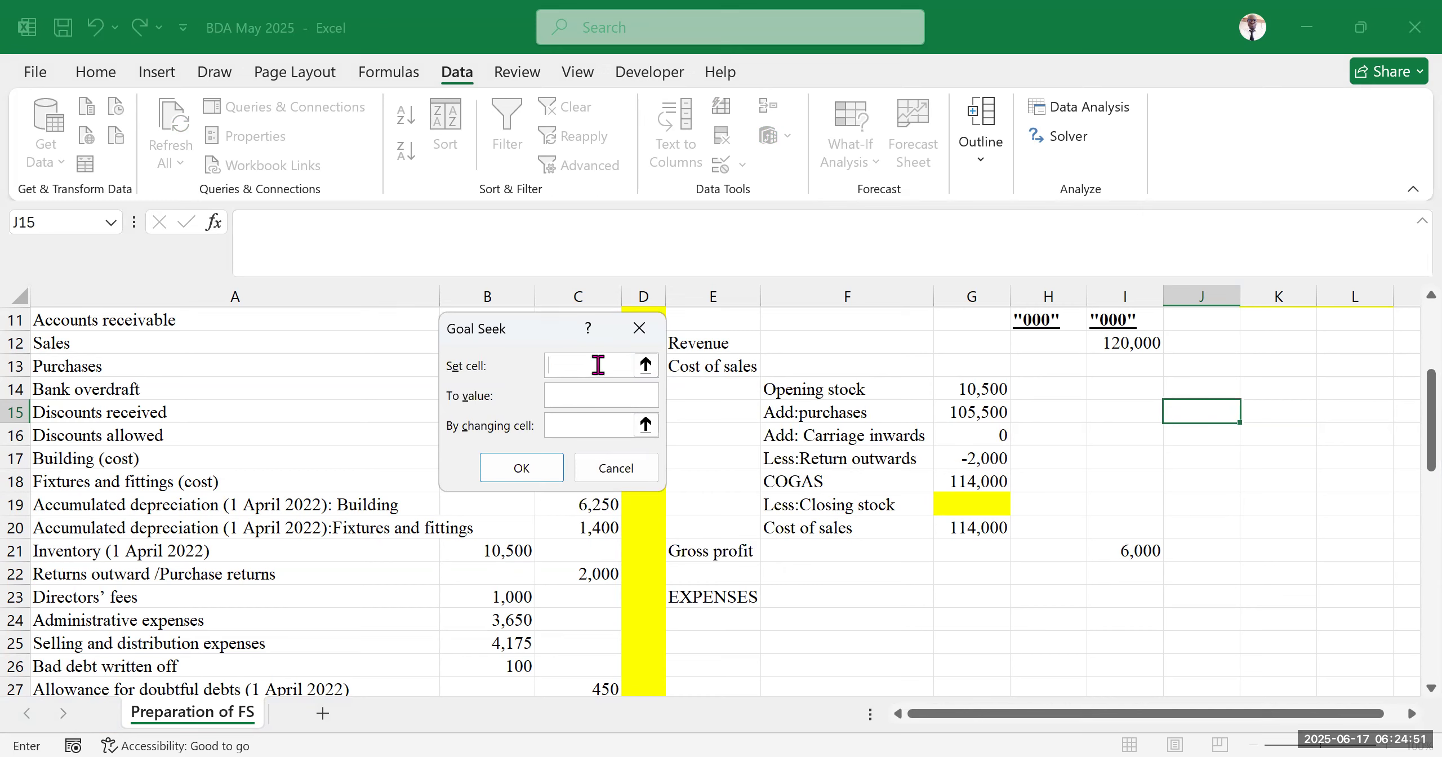
left_click(1133, 557)
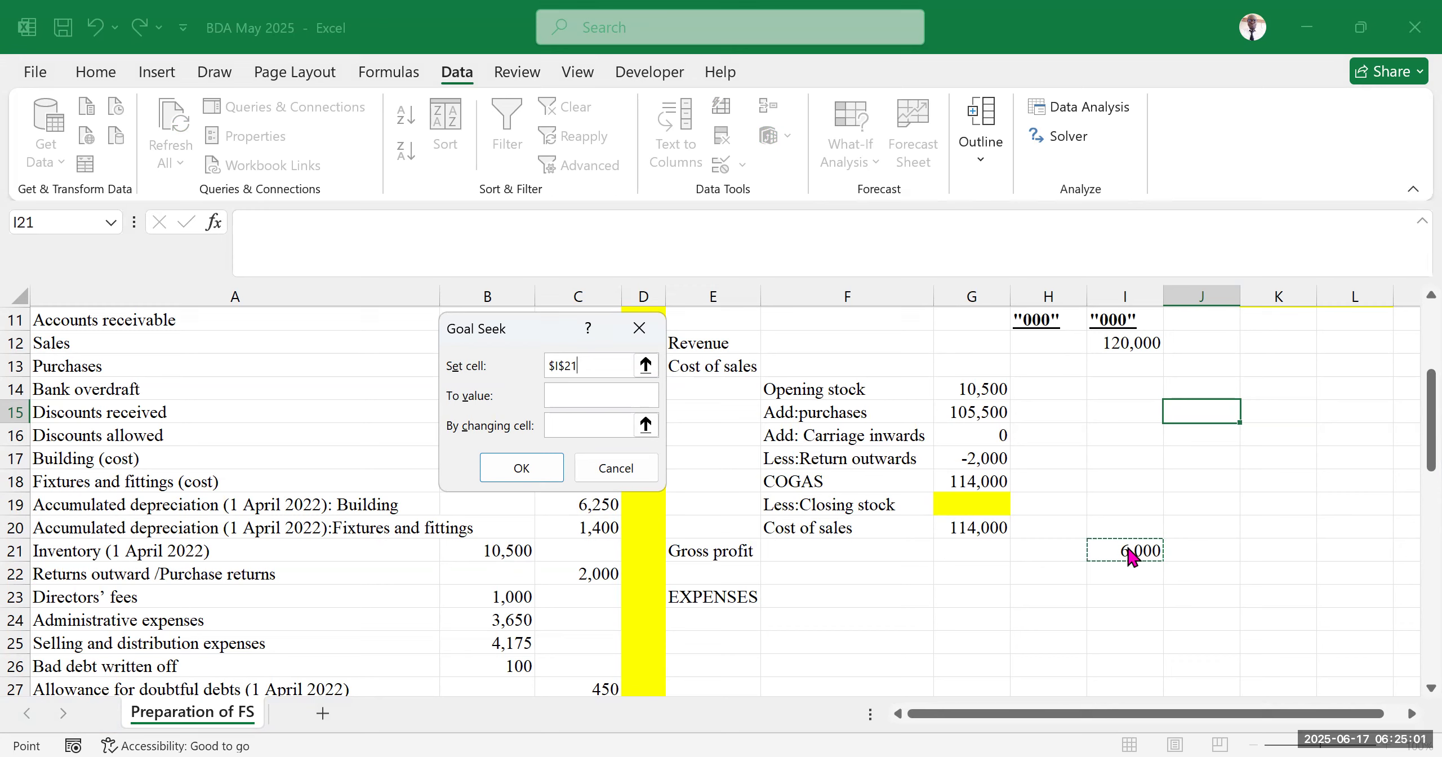
Try to make gross profit reach 24000 by changing the closing stock cell G19, then dismiss Goal Seek
scroll(1320, 521, "up", 3)
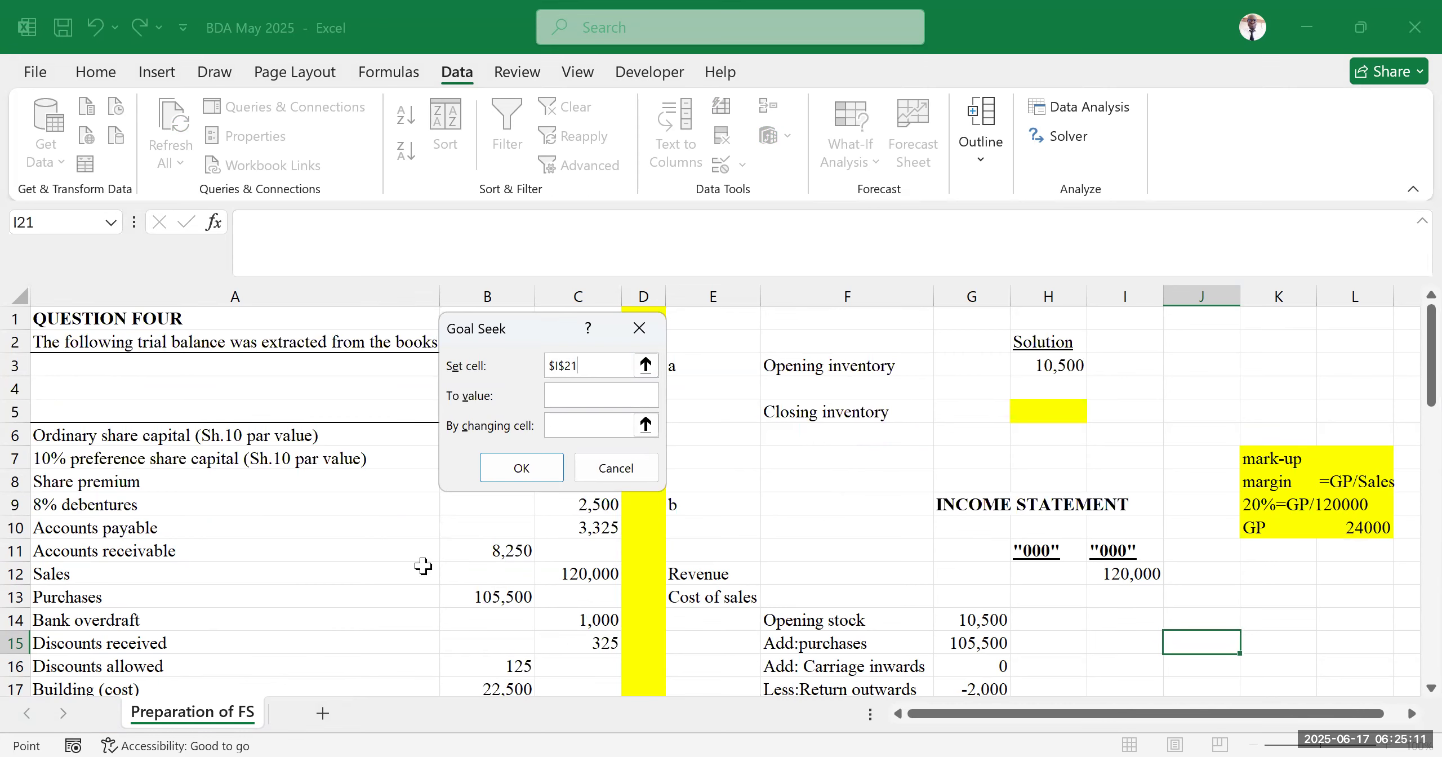
scroll(151, 578, "down", 7)
scroll(163, 606, "down", 2)
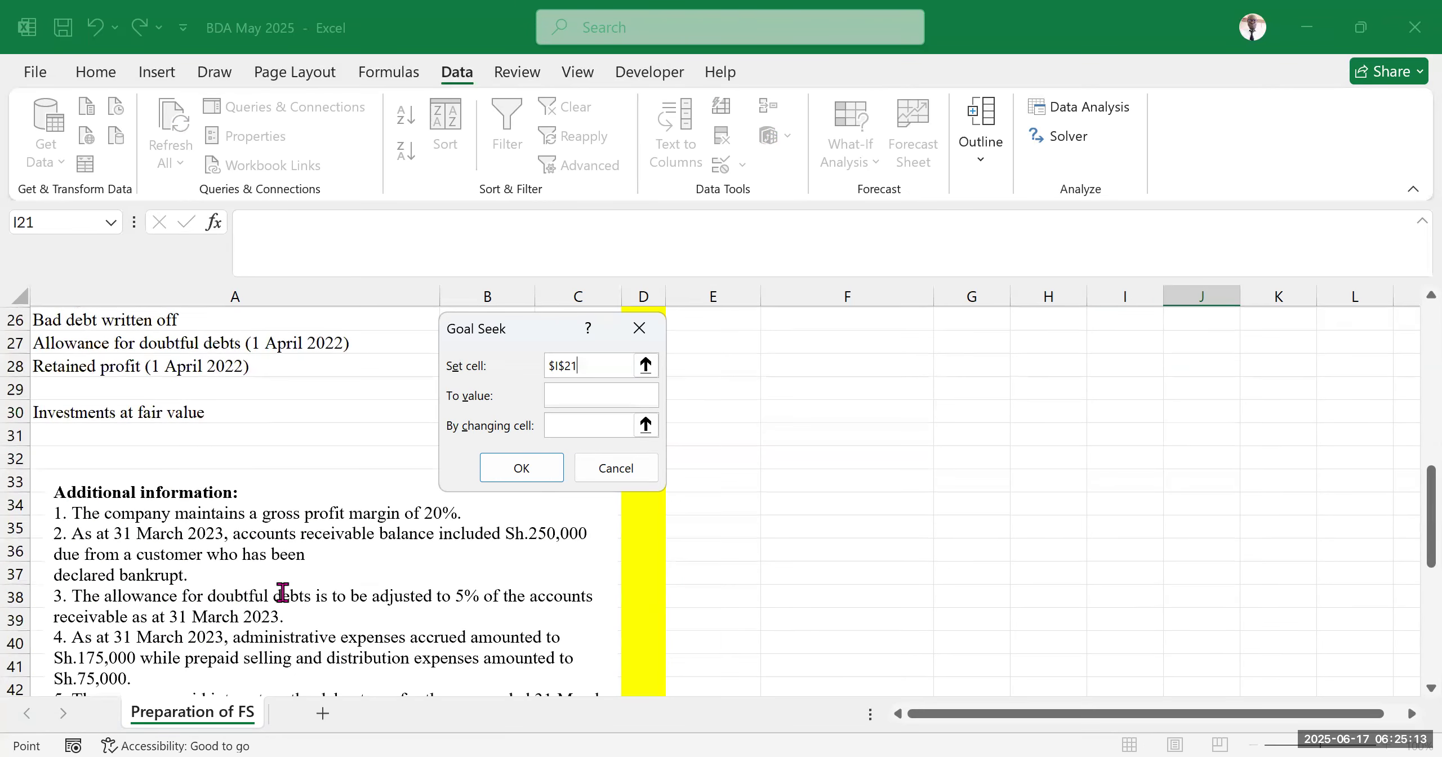
scroll(912, 493, "up", 6)
scroll(1126, 467, "up", 1)
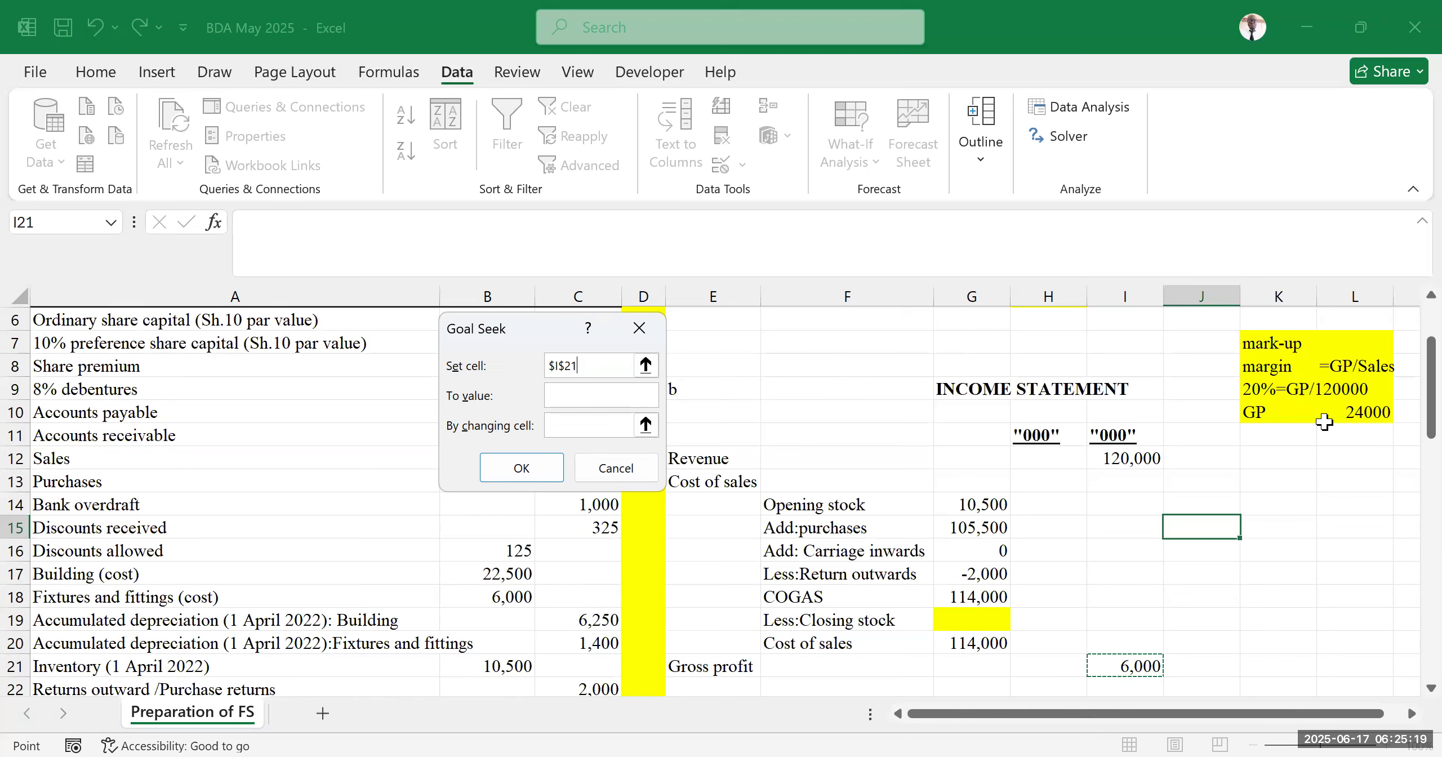
left_click(587, 177)
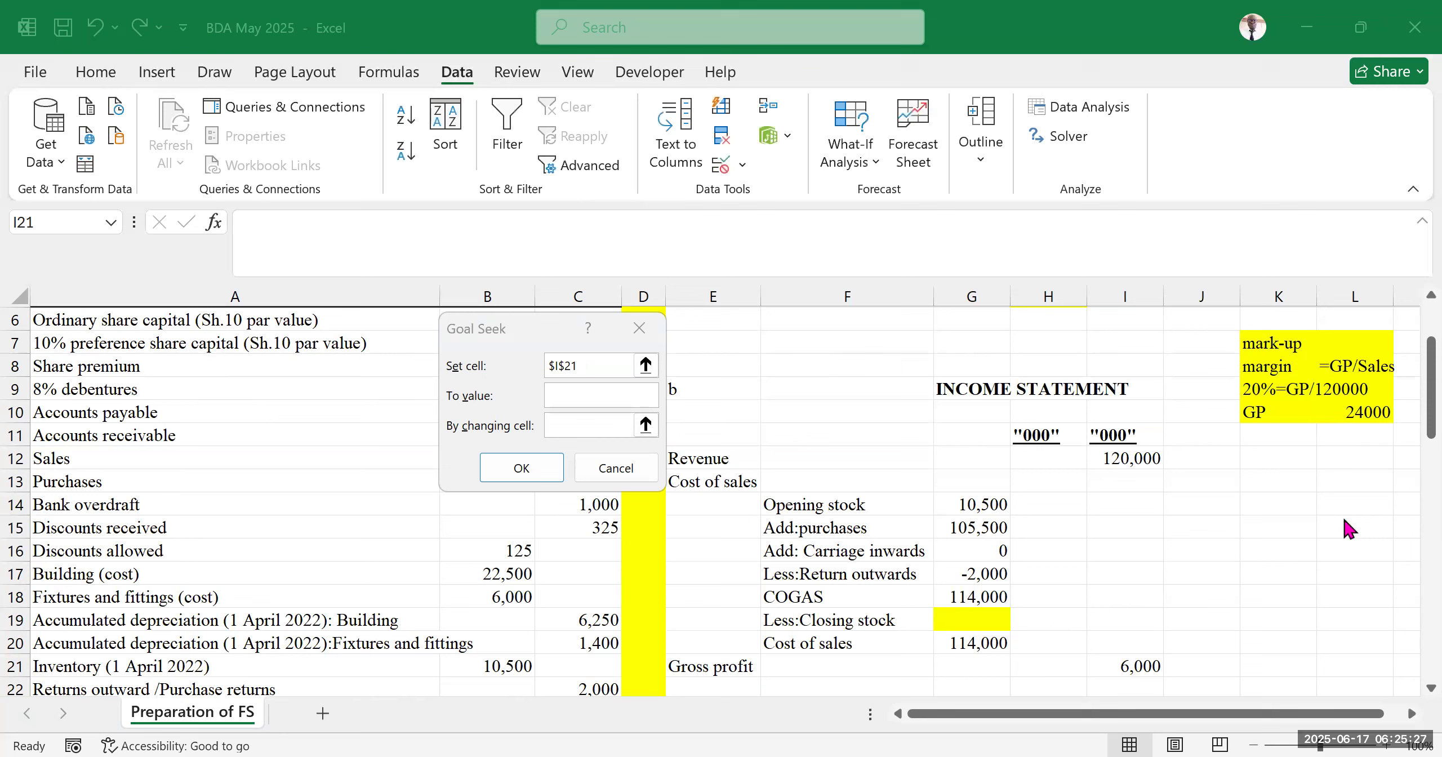
left_click(596, 367)
scroll(1120, 560, "down", 2)
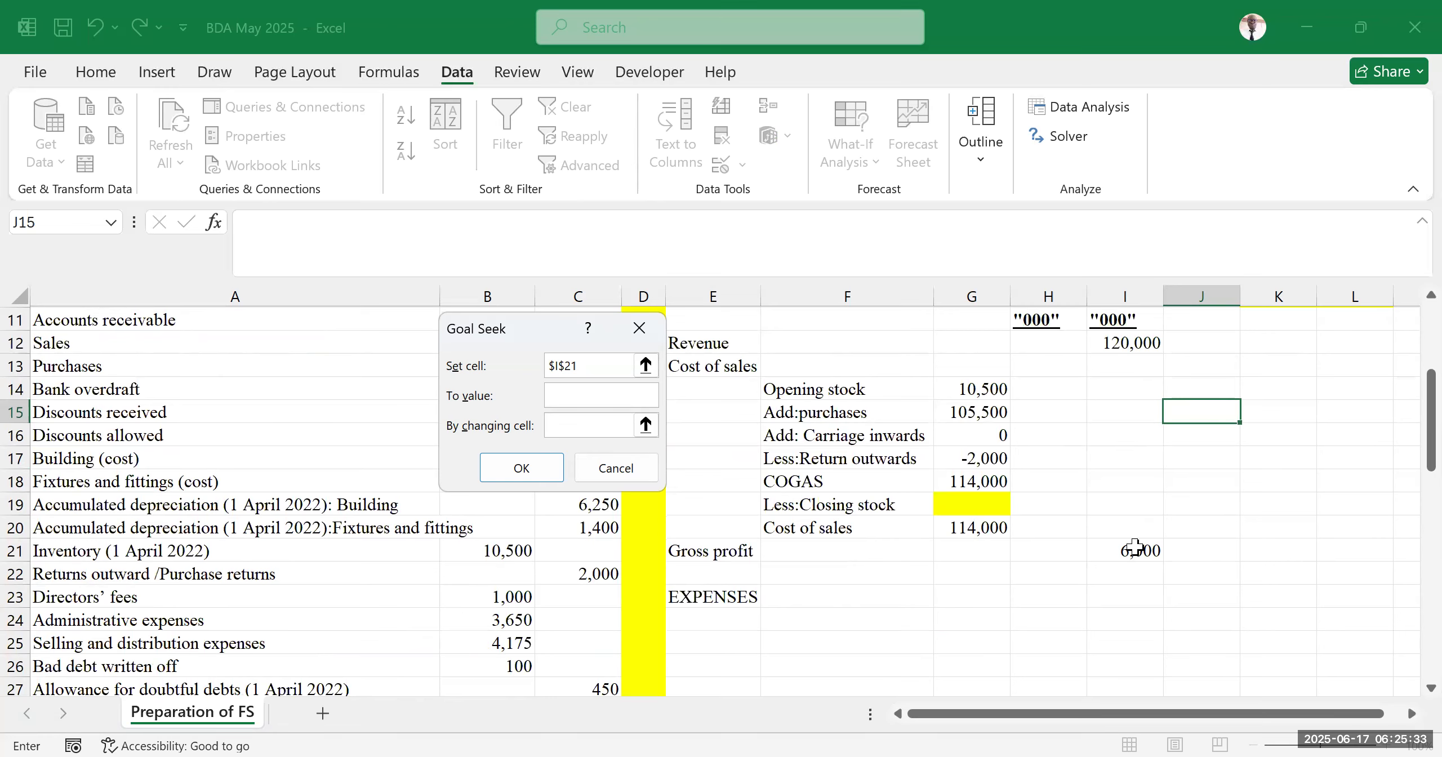
scroll(1133, 549, "up", 2)
left_click(578, 395)
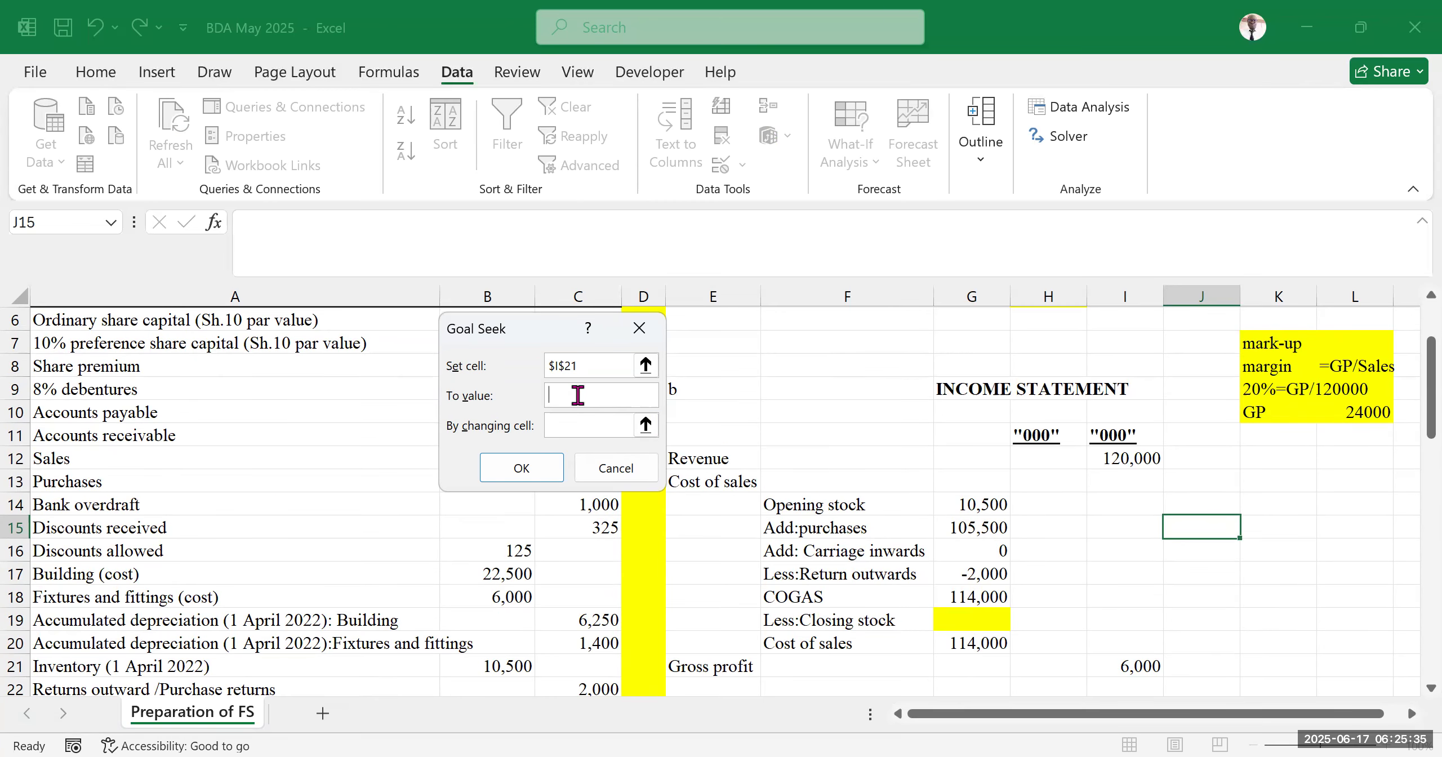
type("24000")
left_click(588, 366)
left_click(1124, 666)
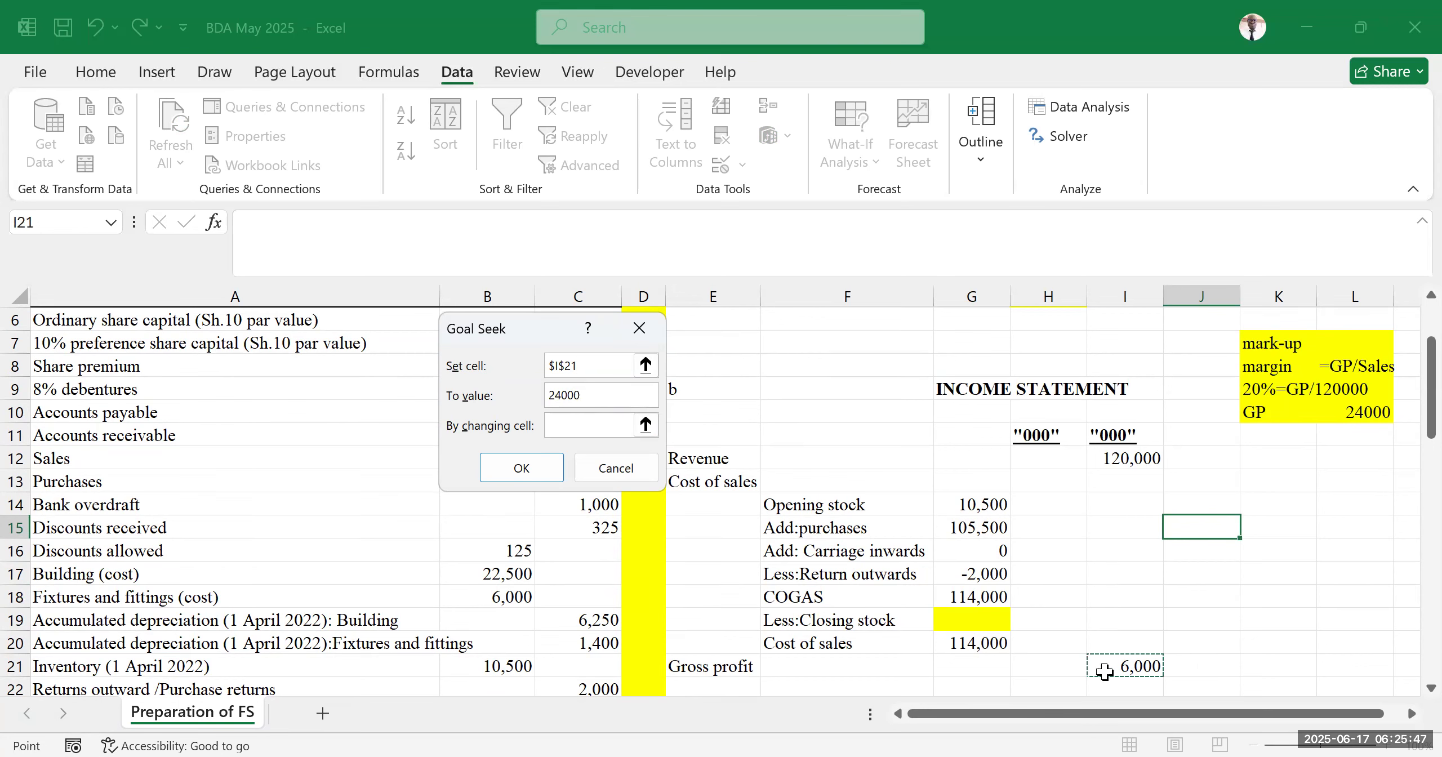
left_click(596, 393)
left_click(563, 425)
left_click(961, 619)
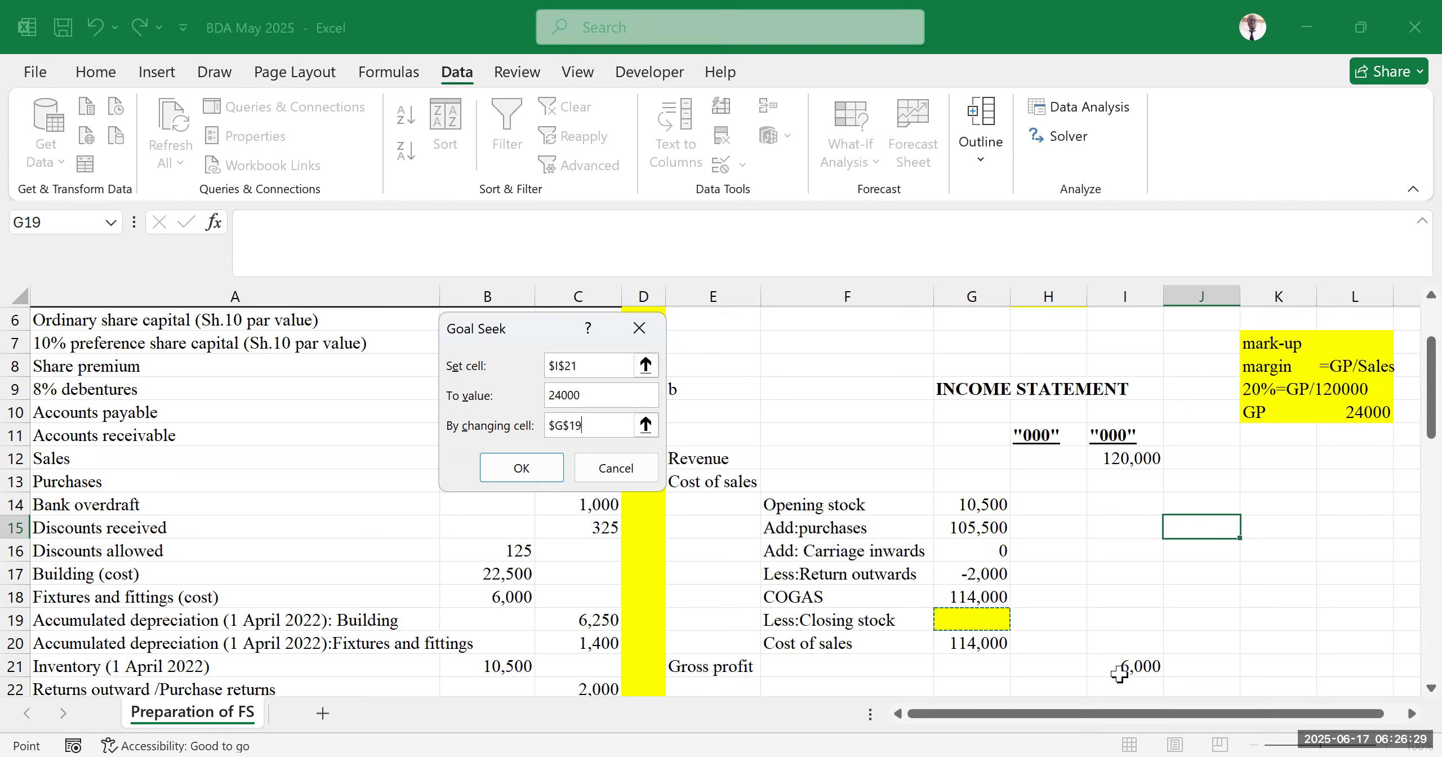
left_click(608, 396)
left_click(617, 431)
left_click(591, 425)
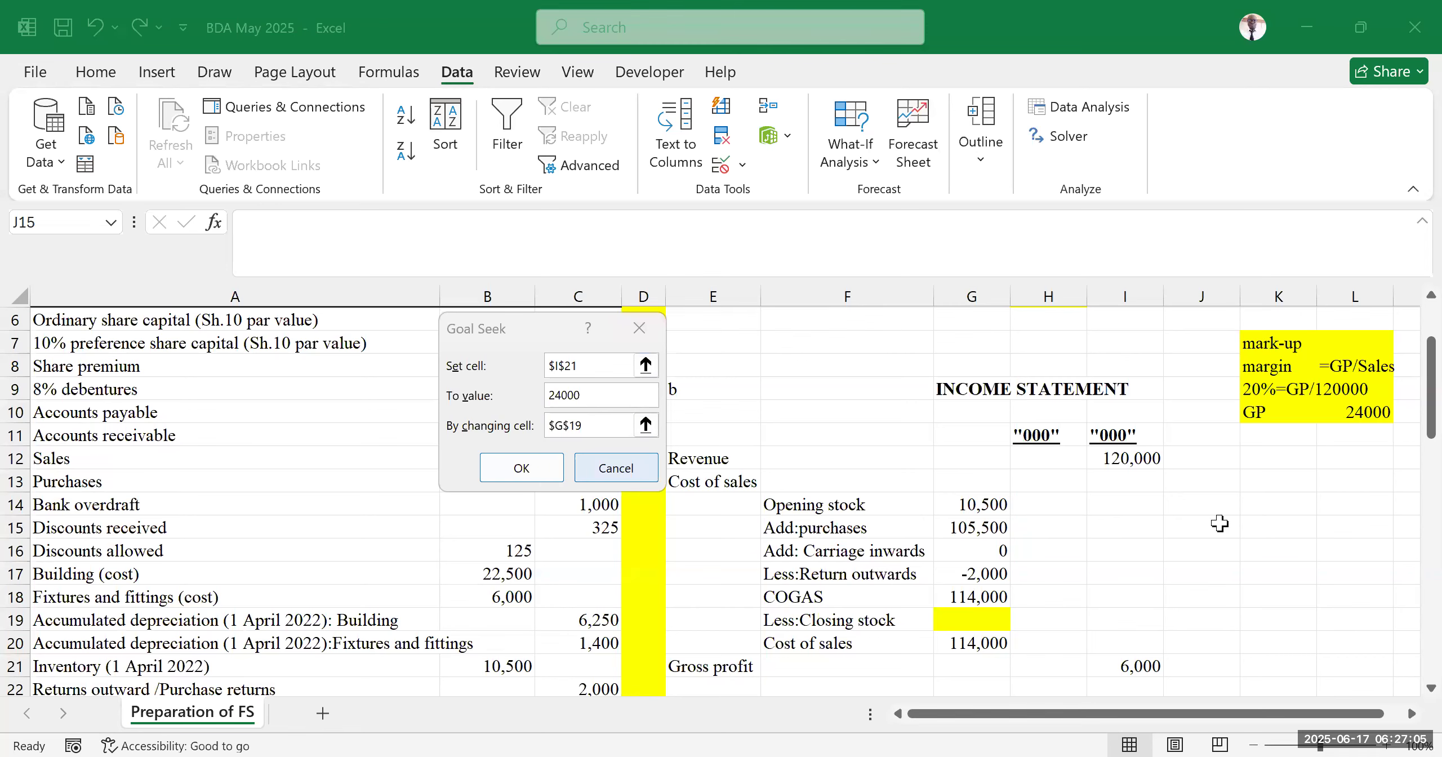
left_click(1278, 504)
Check each cost of sales cell and its formula from opening stock G14 down to G20
scroll(872, 546, "down", 2)
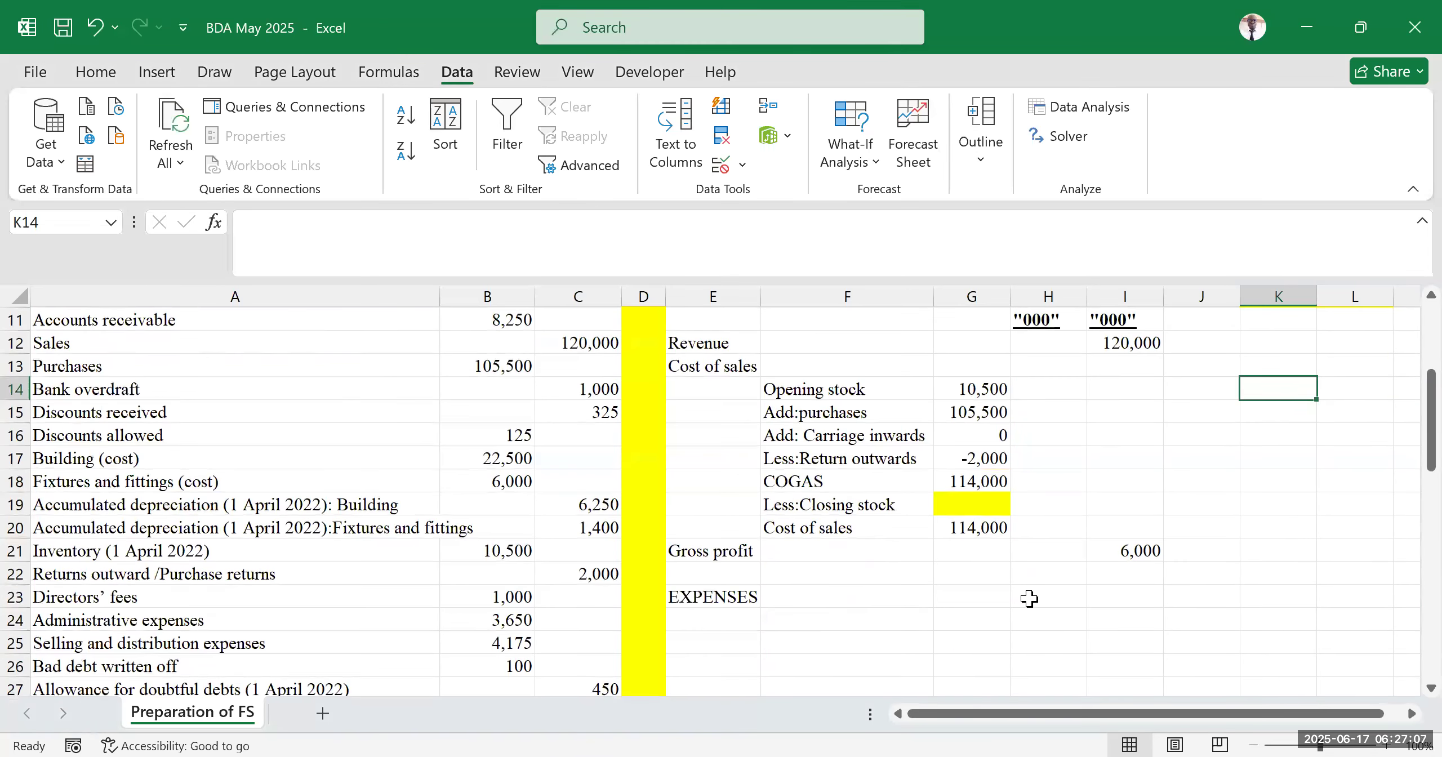
left_click_drag(984, 389, 984, 434)
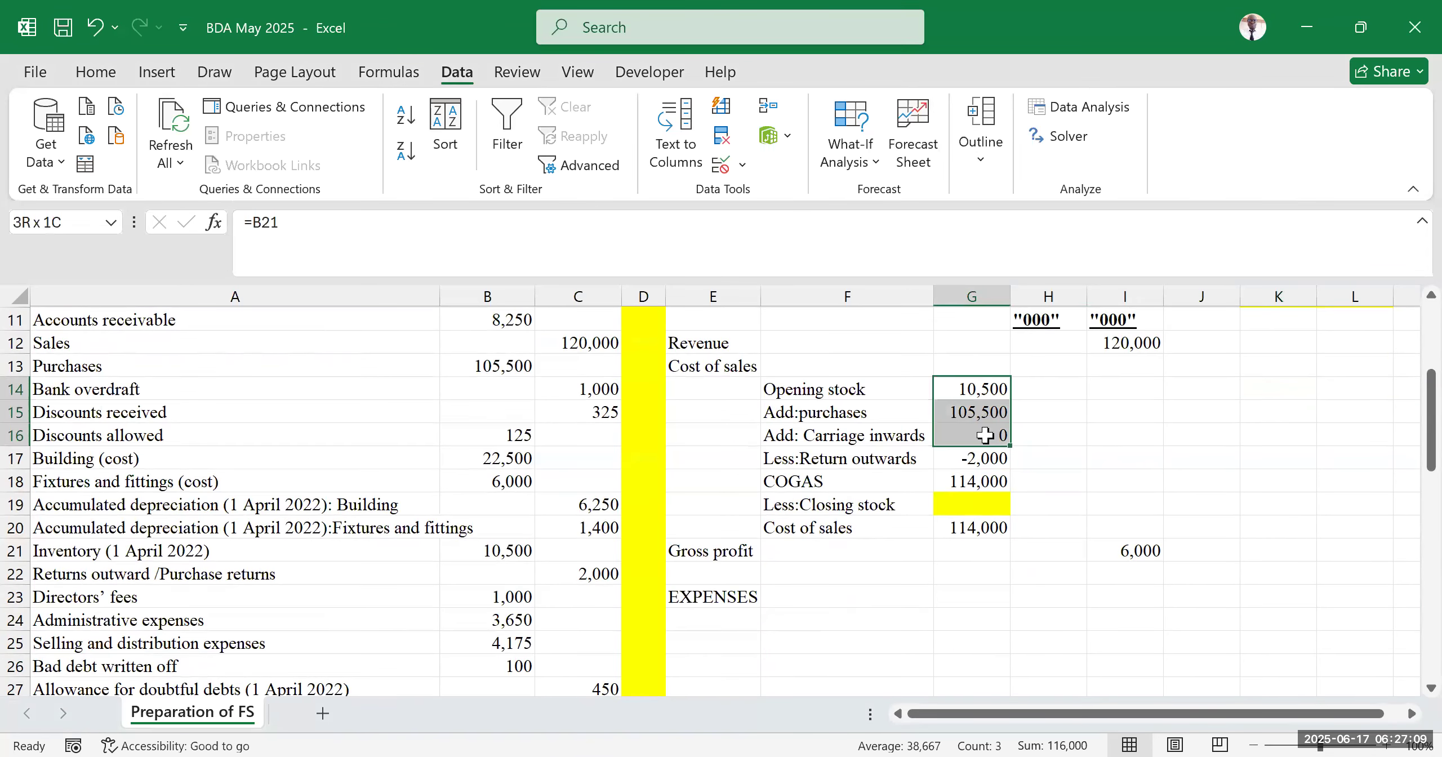
left_click(957, 388)
left_click(961, 406)
left_click(983, 435)
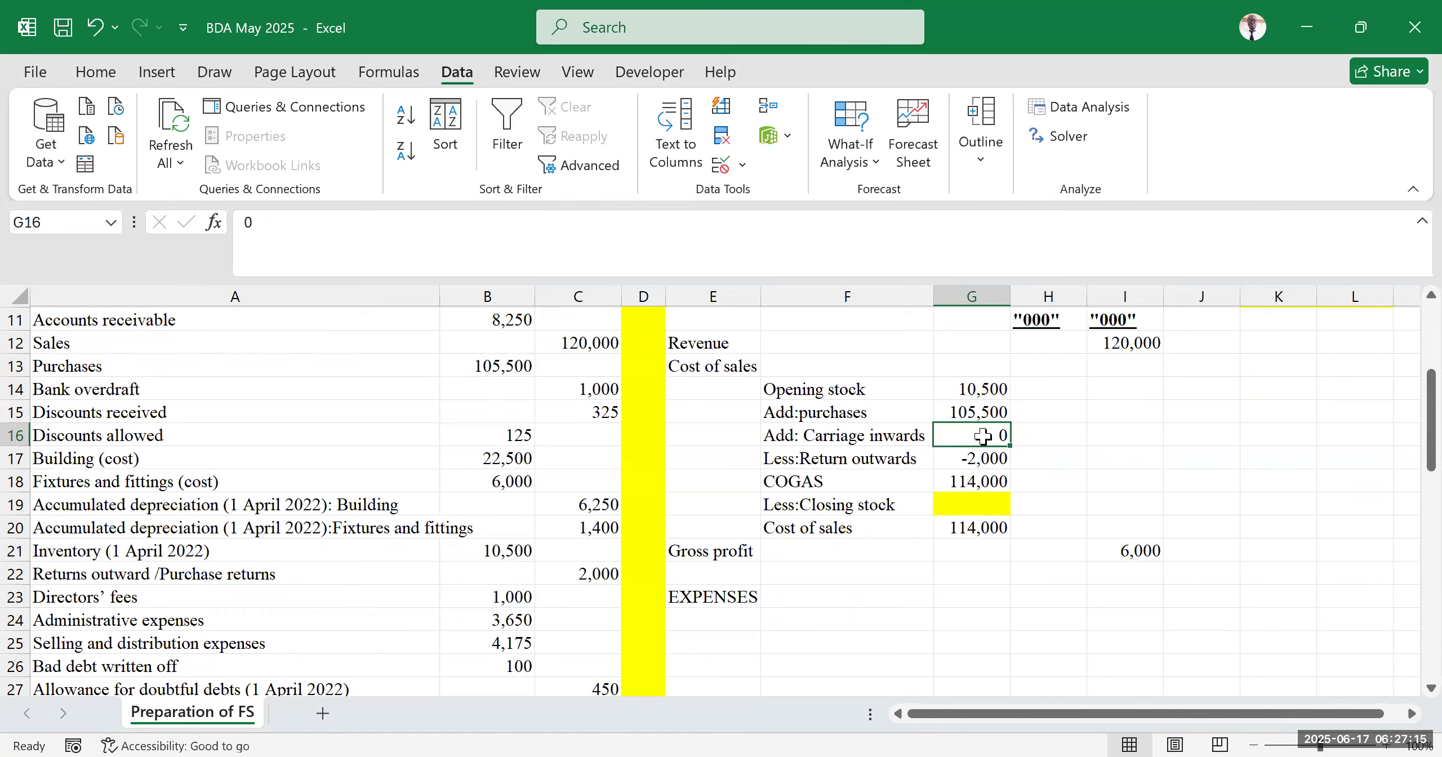
left_click(972, 458)
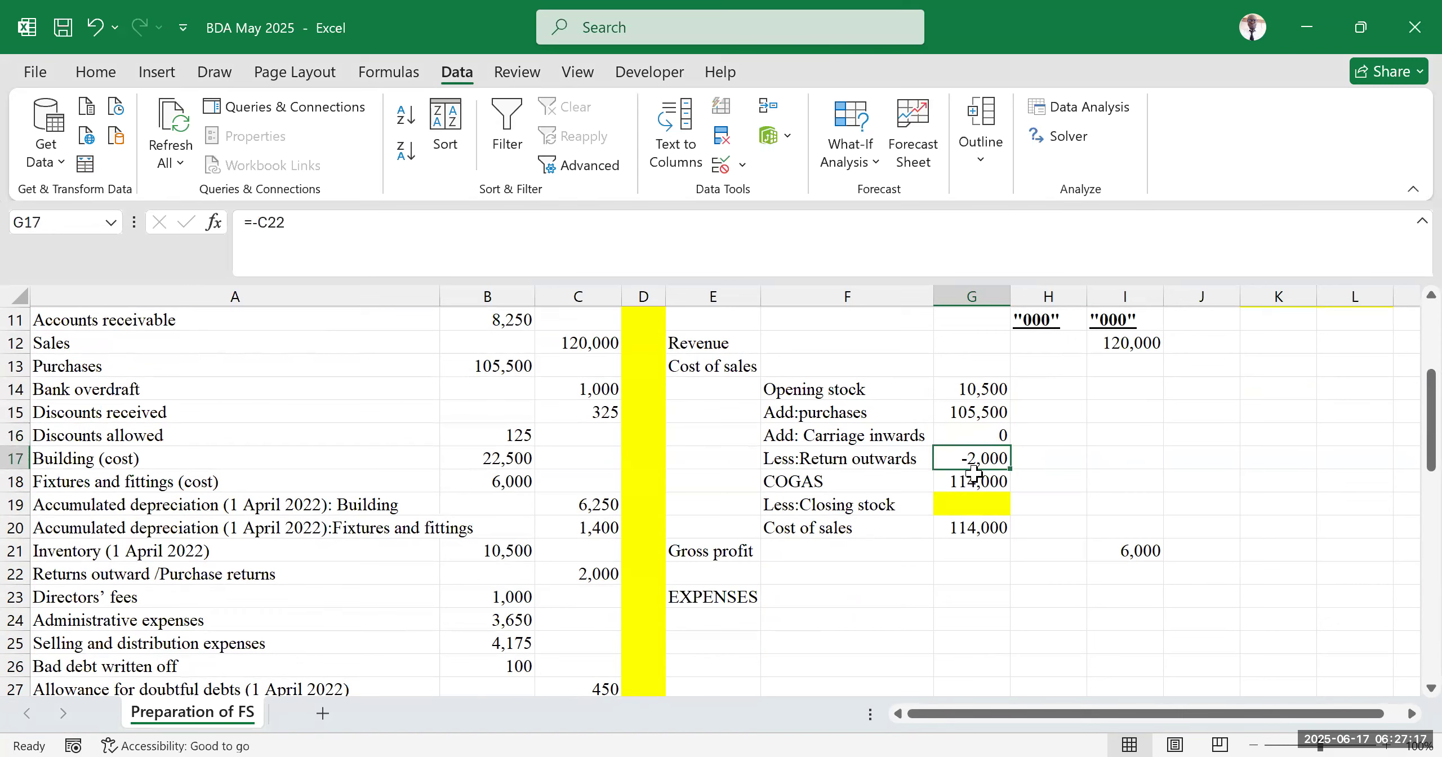
left_click(862, 480)
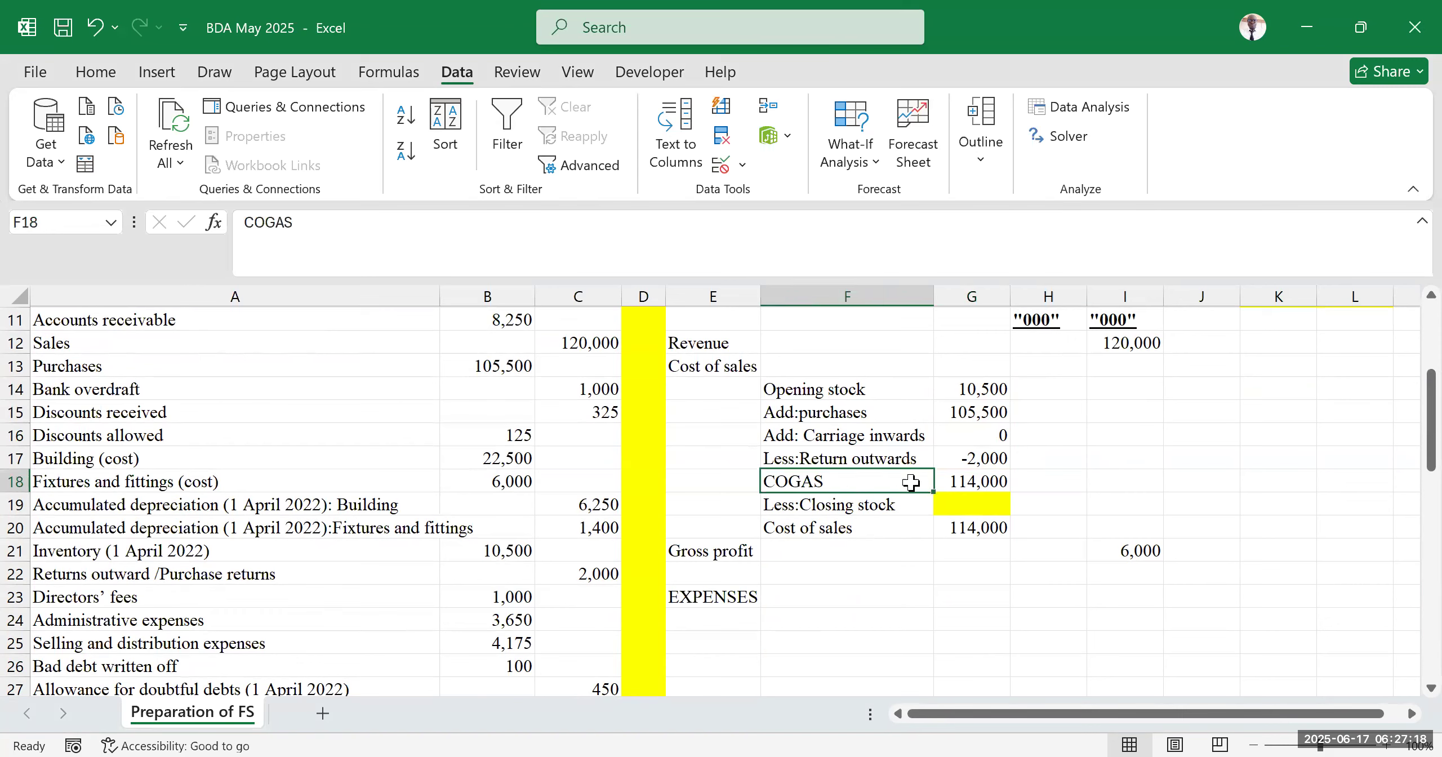
left_click(986, 476)
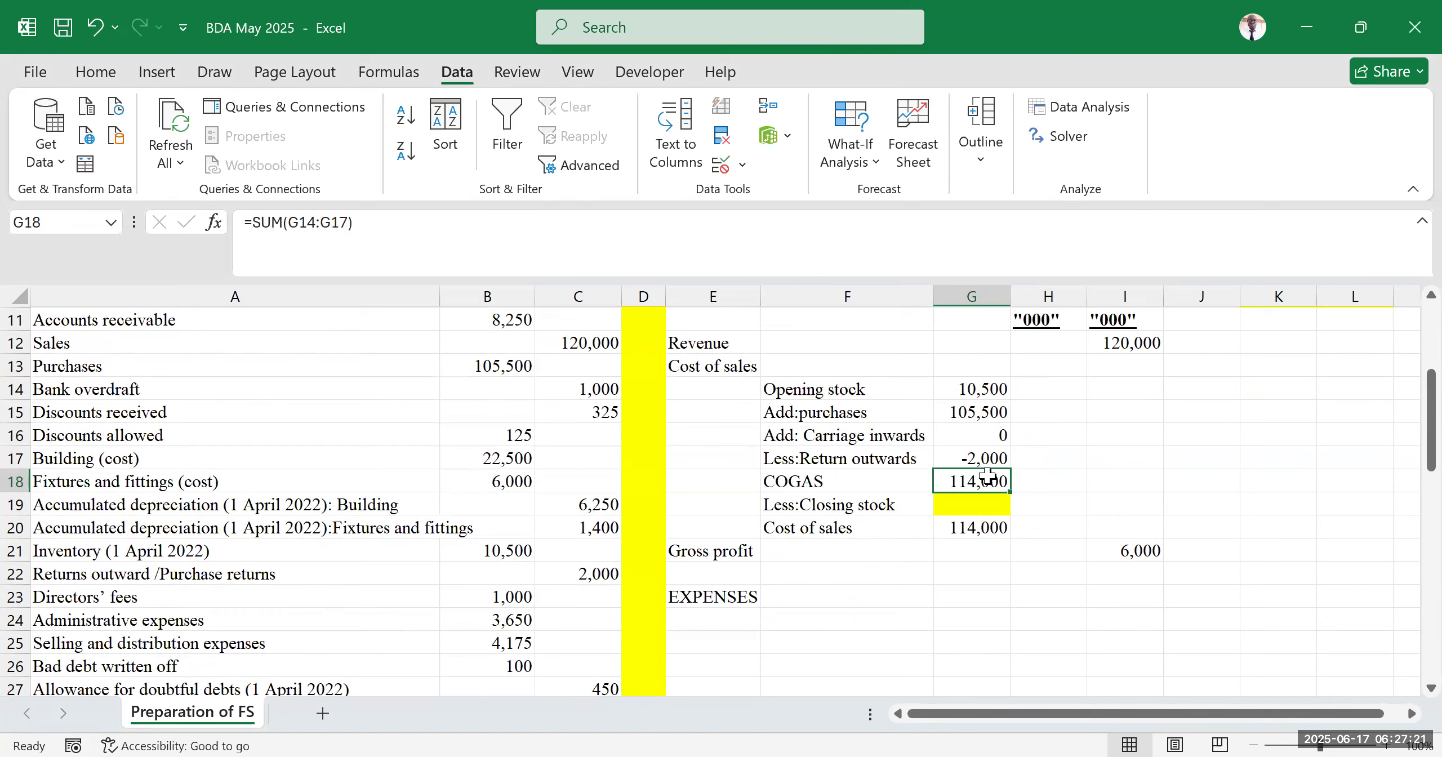
left_click(976, 504)
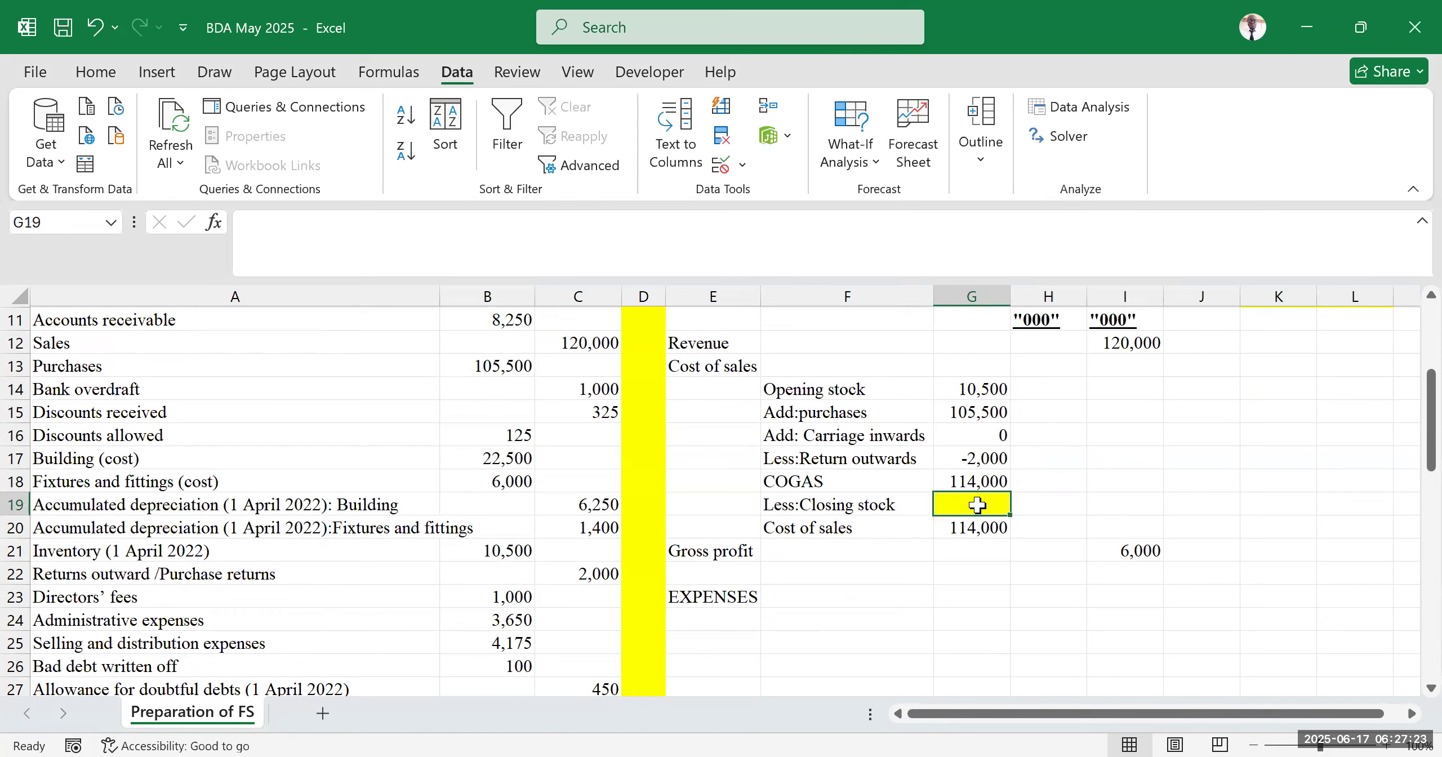
left_click(978, 529)
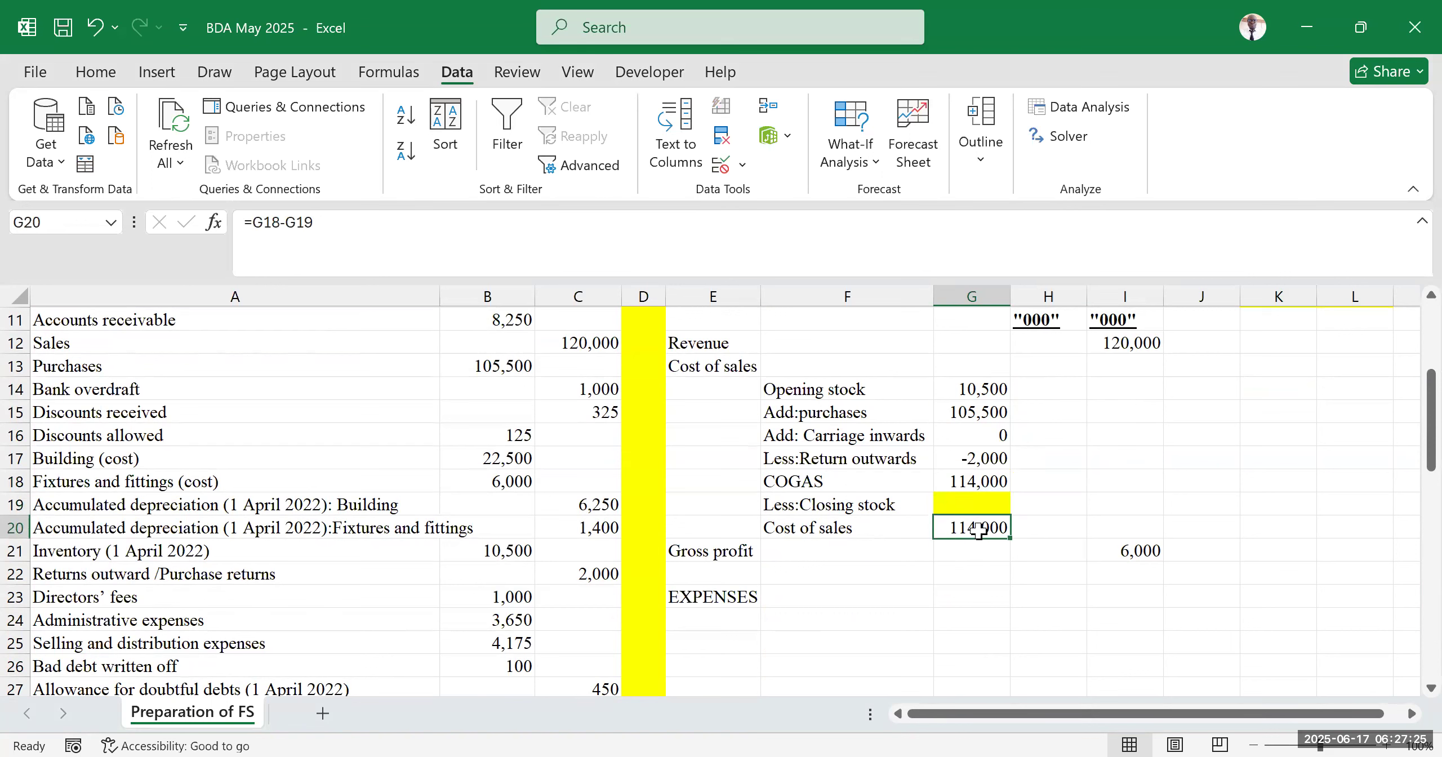
double_click(978, 529)
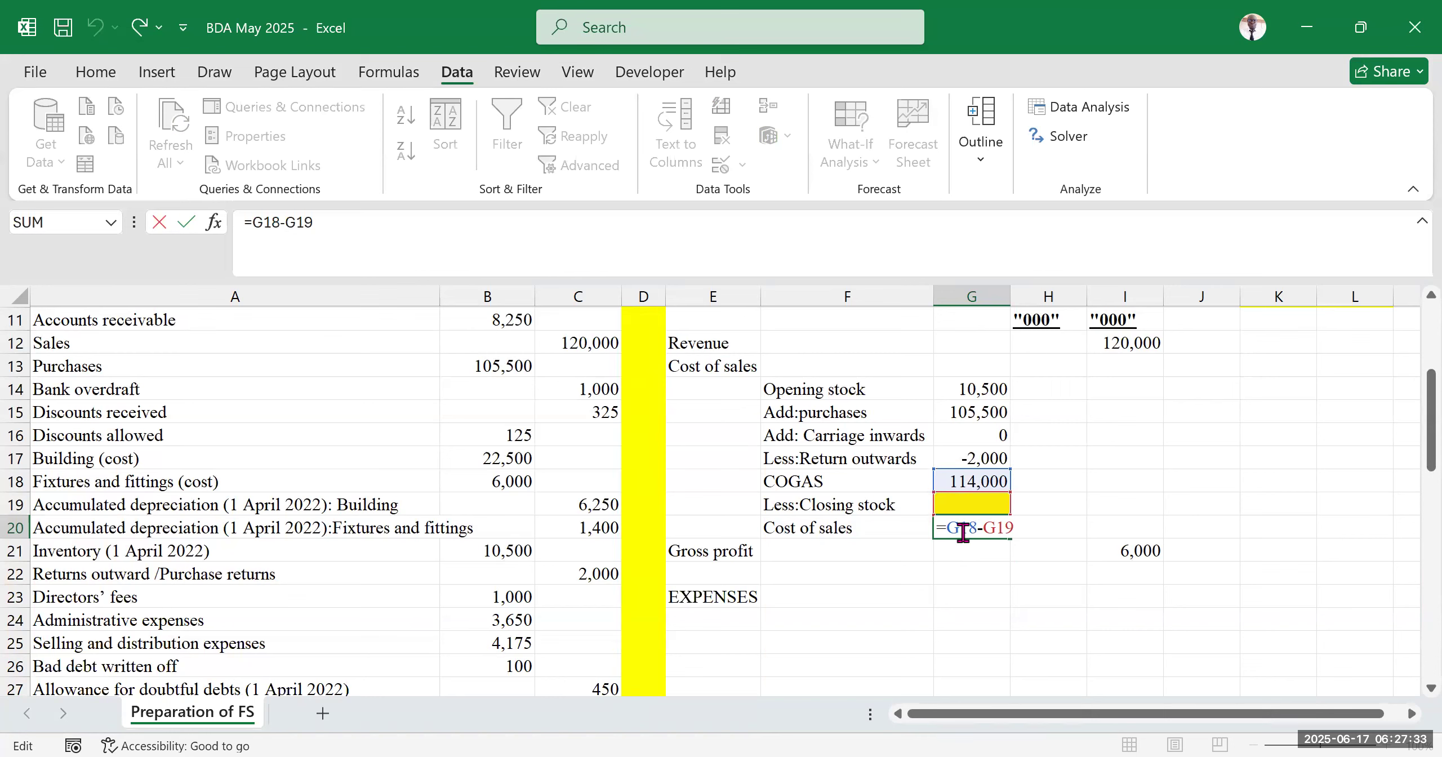
key("Return")
left_click(970, 505)
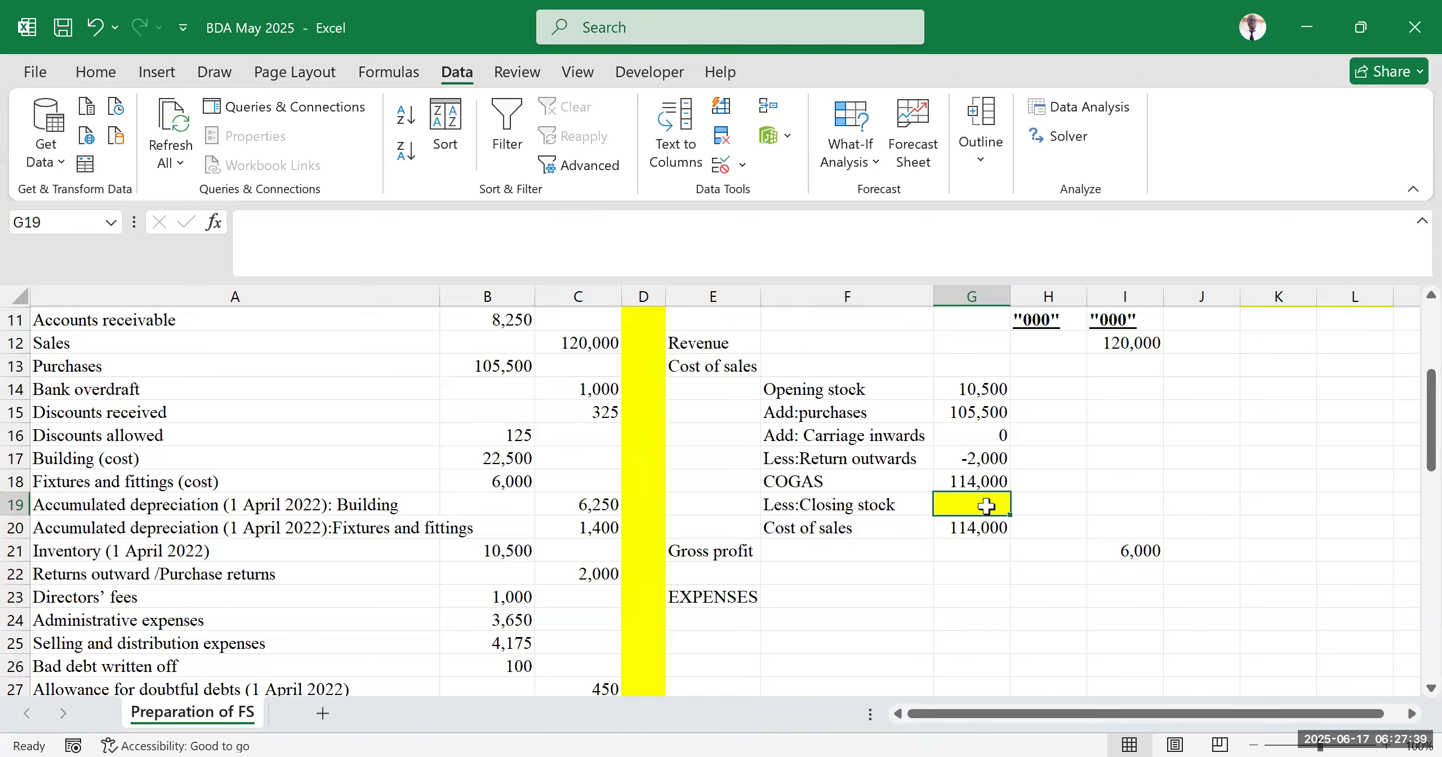
Inspect the cost of sales, COGAS and gross profit formulas in G20, G18 and I21
left_click(966, 529)
left_click(997, 480)
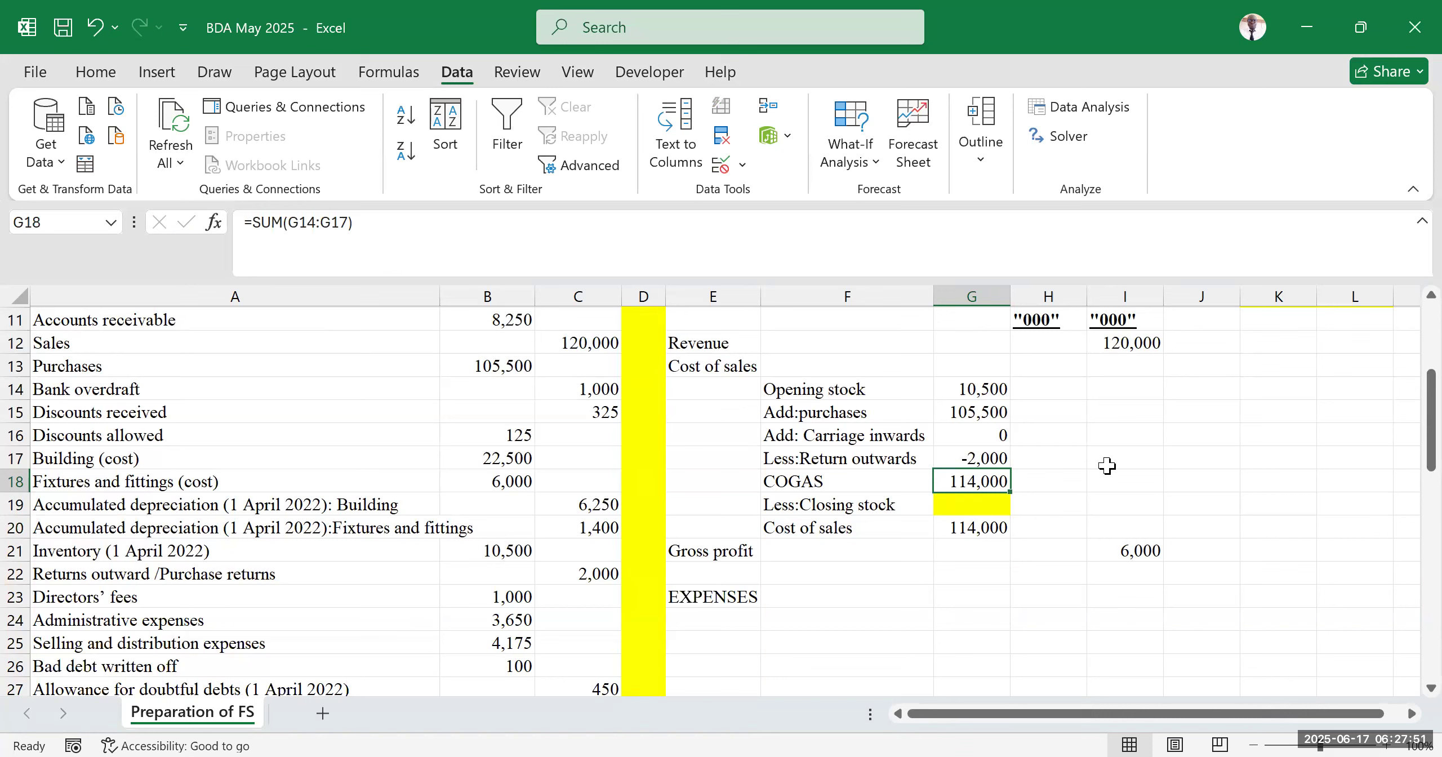
double_click(1124, 551)
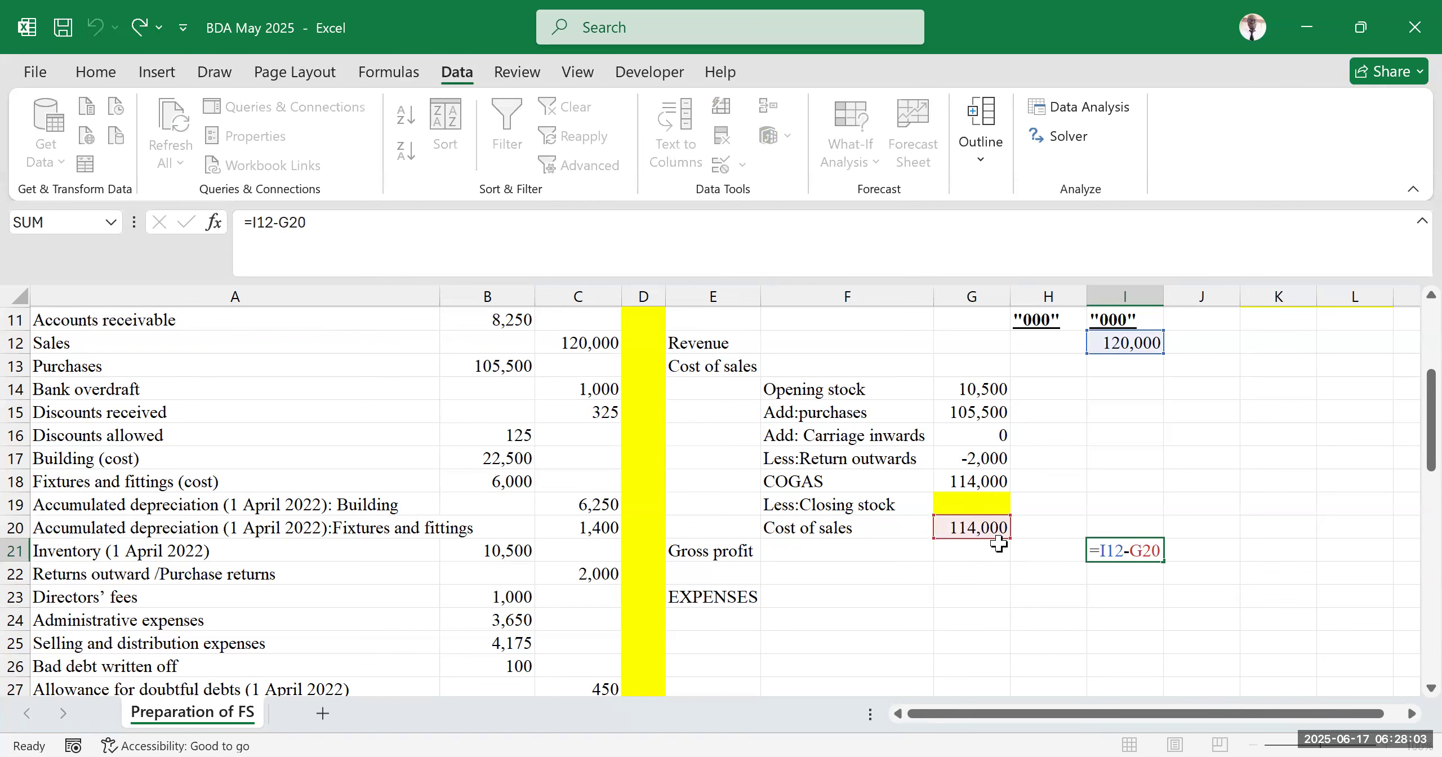
key("Return")
left_click(1268, 506)
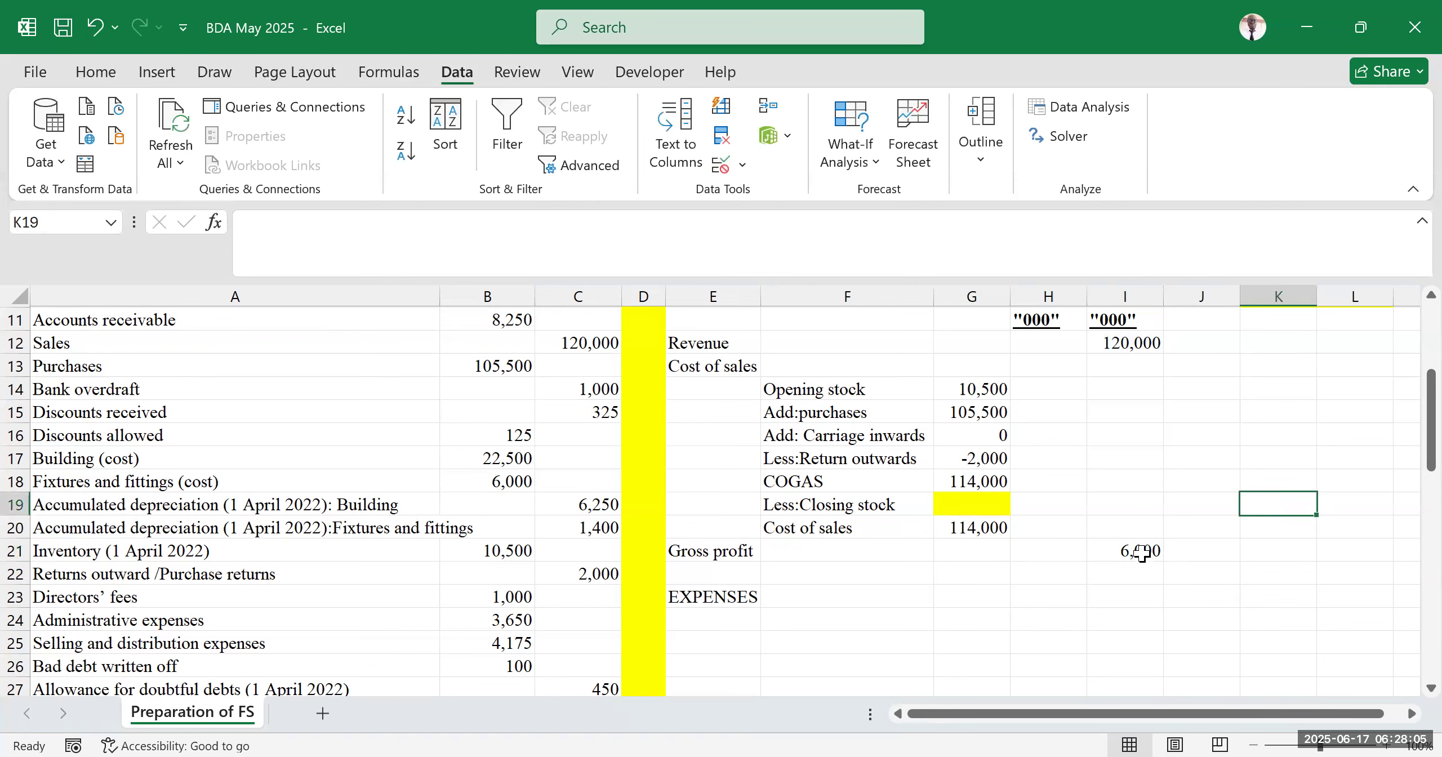
left_click_drag(1137, 498, 1126, 619)
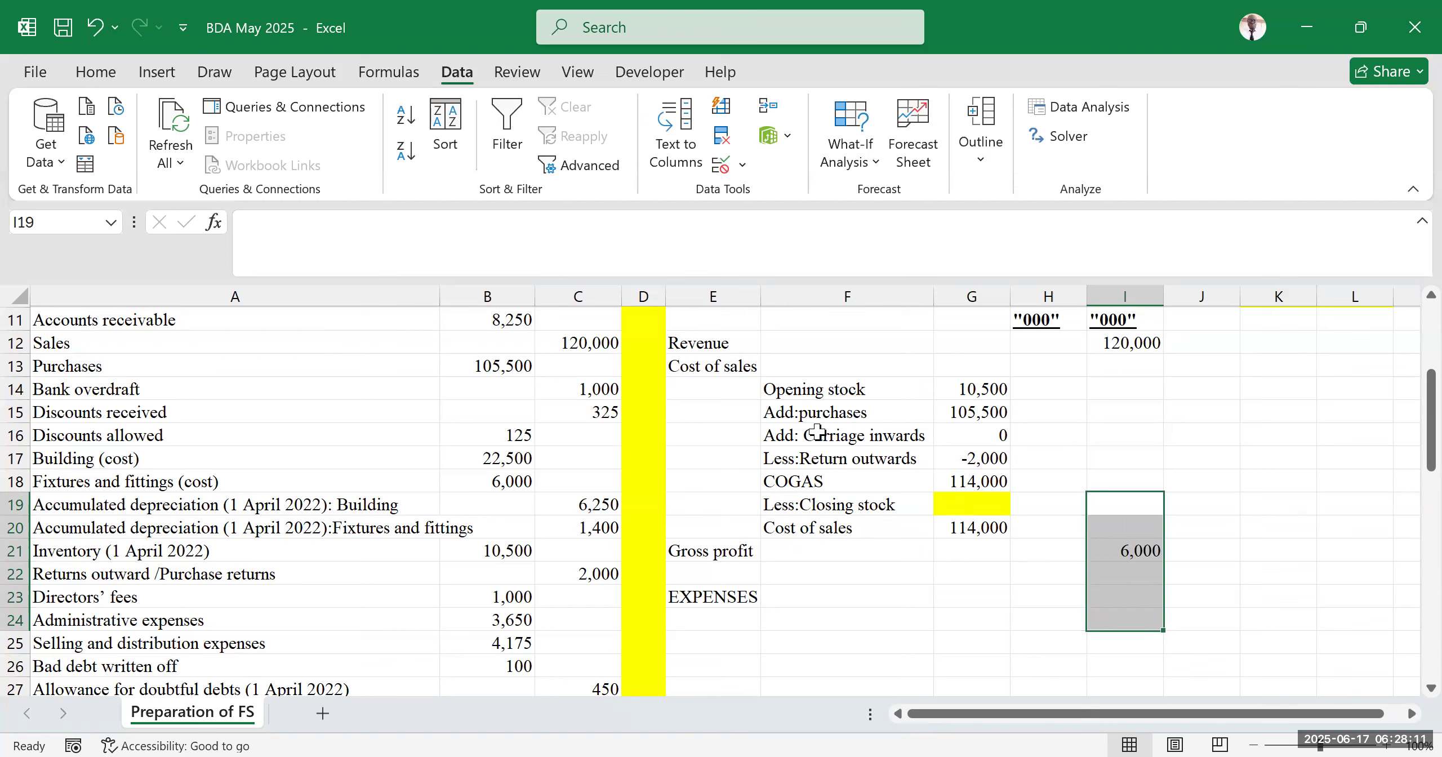
key("alt+Tab")
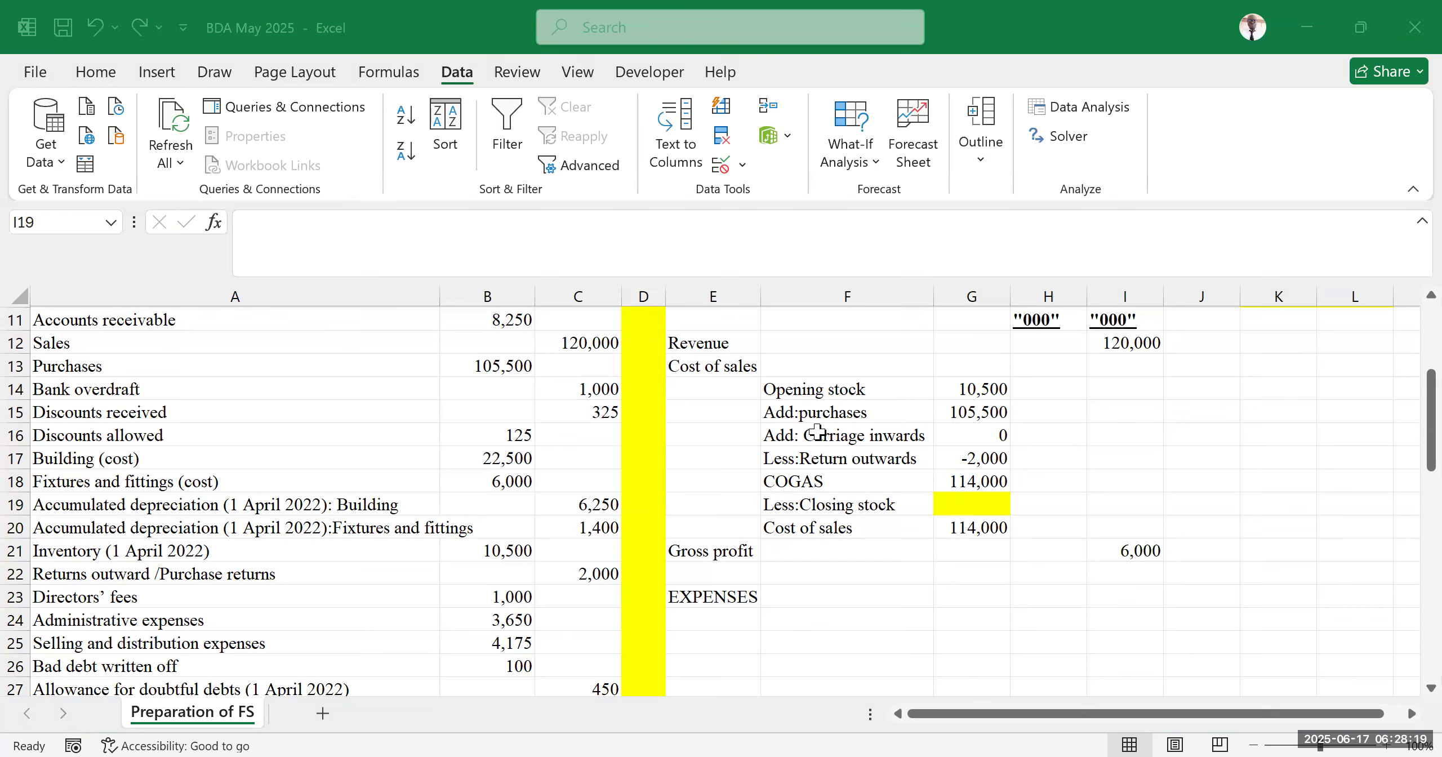
left_click(1125, 434)
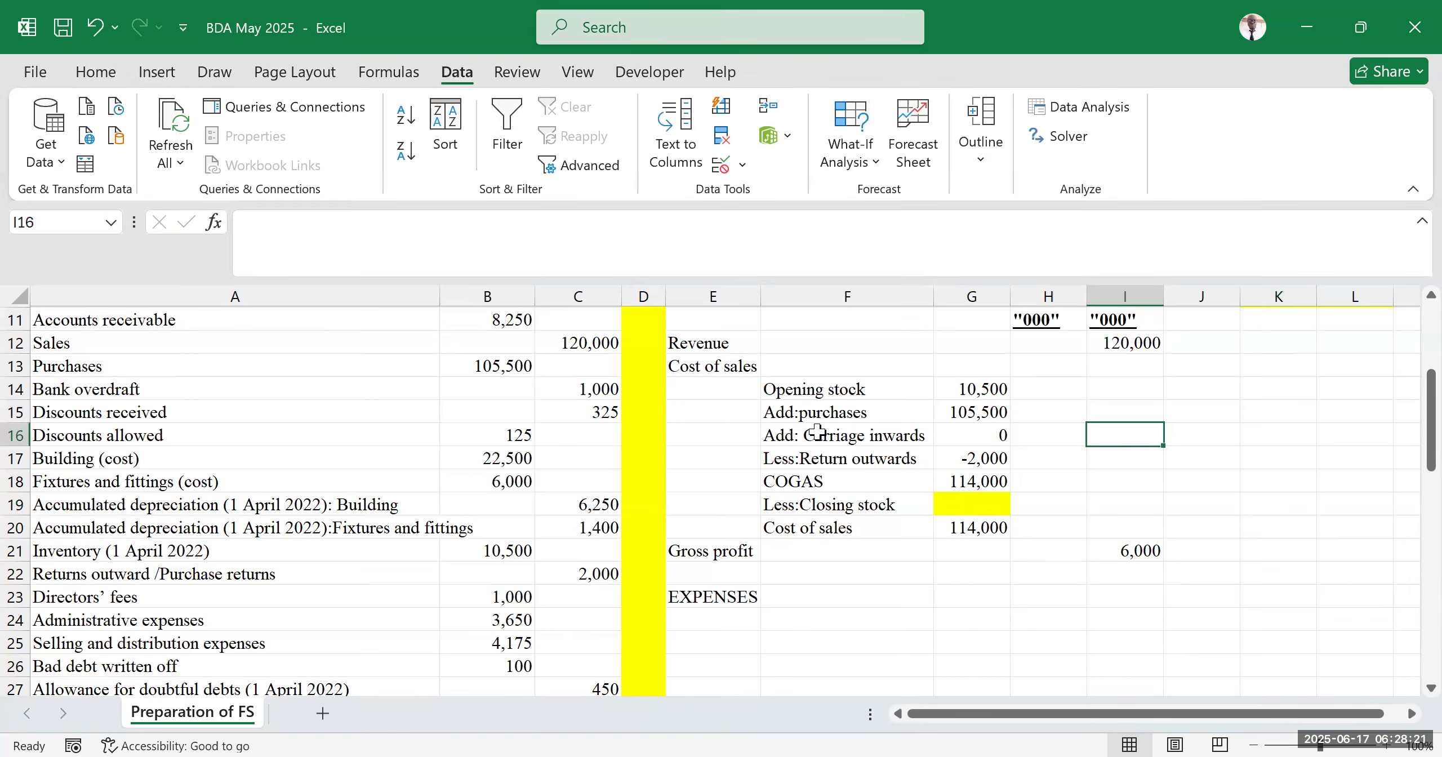
Open Goal Seek again, choosing the gross profit cell I21 as the set cell
left_click(850, 154)
left_click(898, 210)
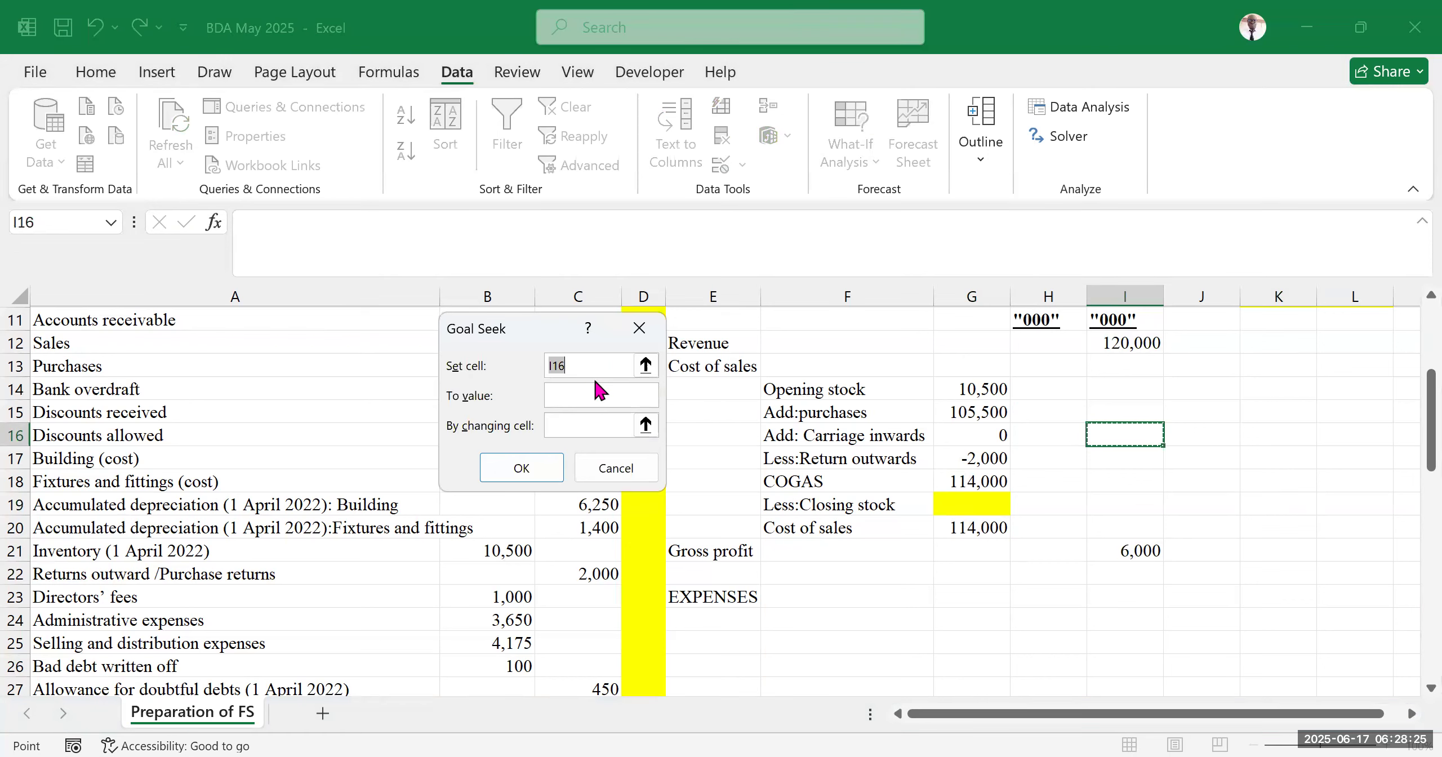
left_click(1123, 551)
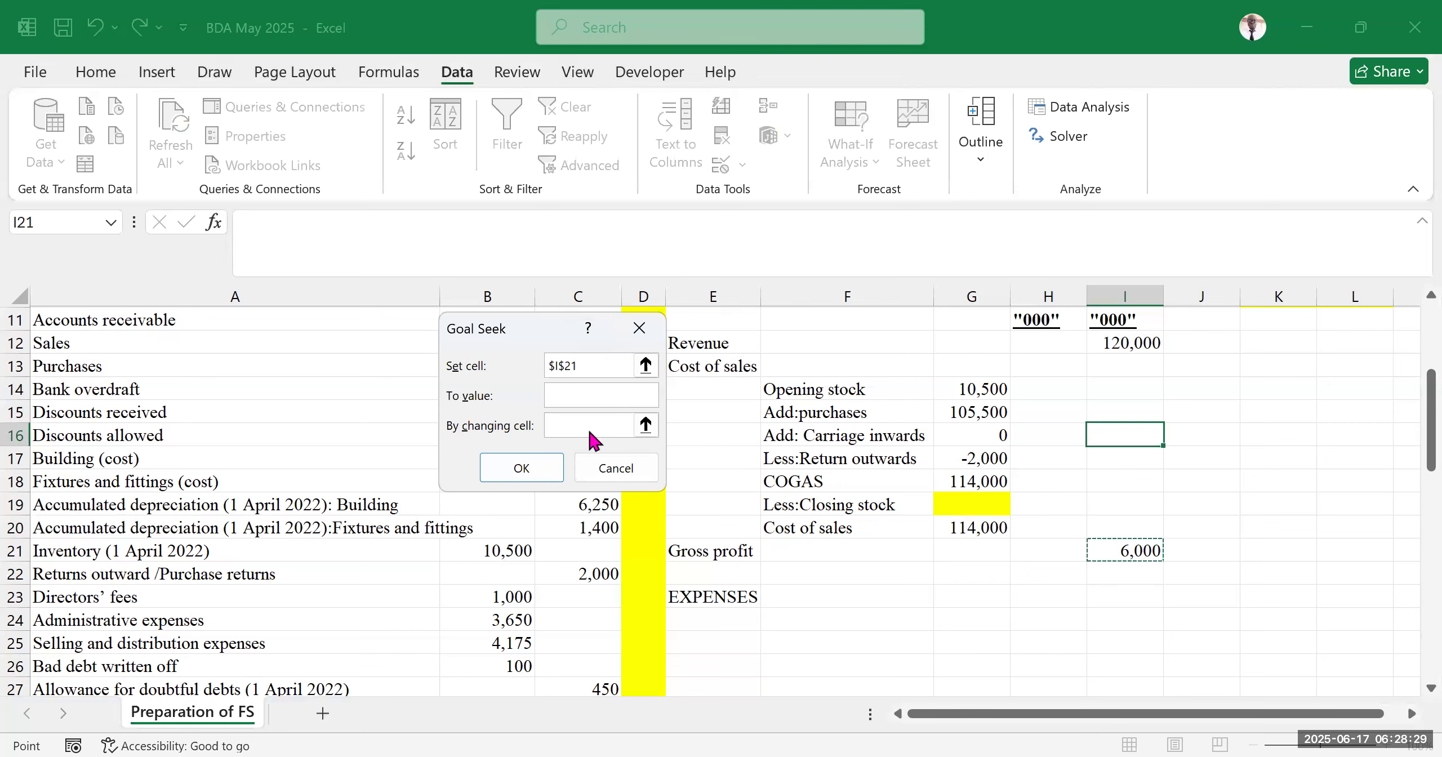
Goal-seek a gross profit of 24000 by changing the closing stock cell G19
left_click(580, 387)
type("24000")
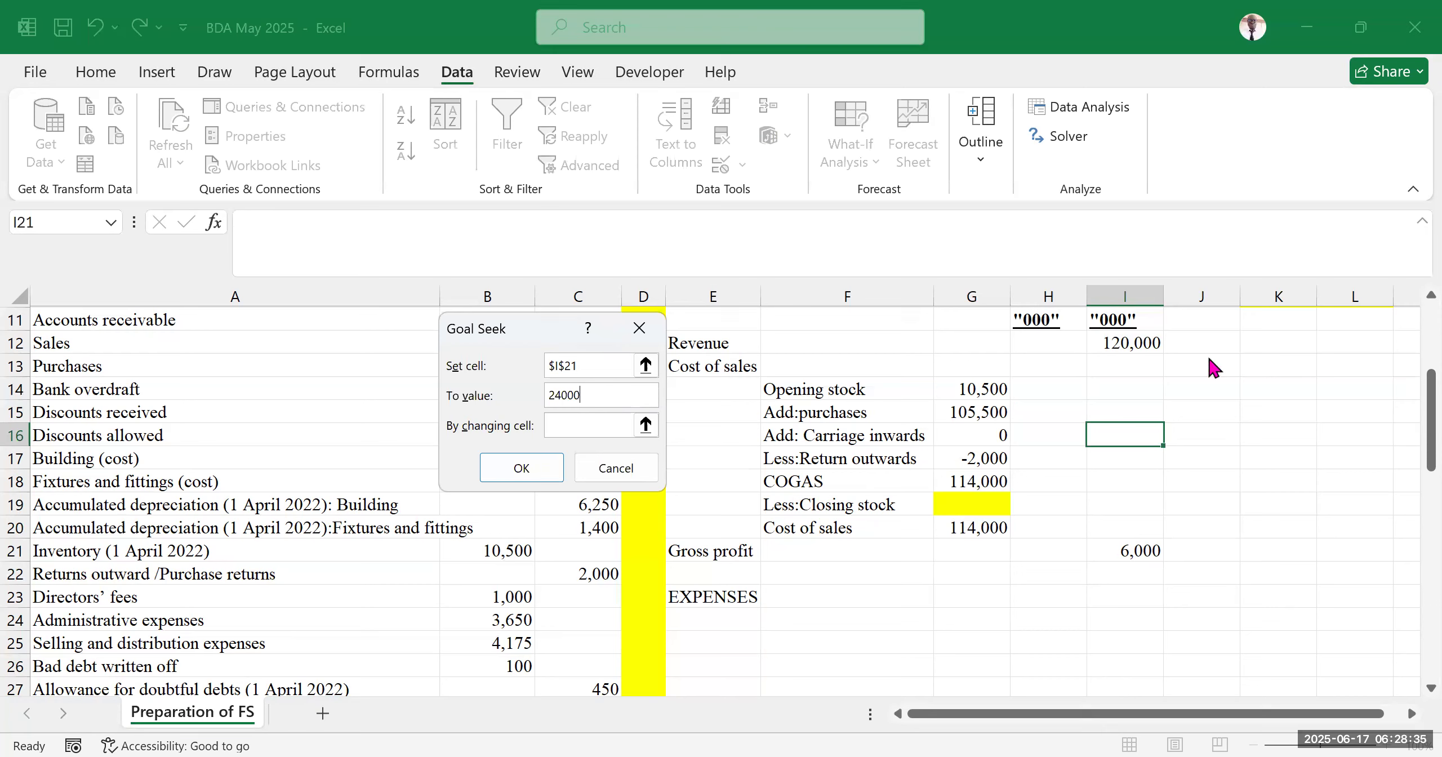
left_click(572, 428)
left_click(981, 505)
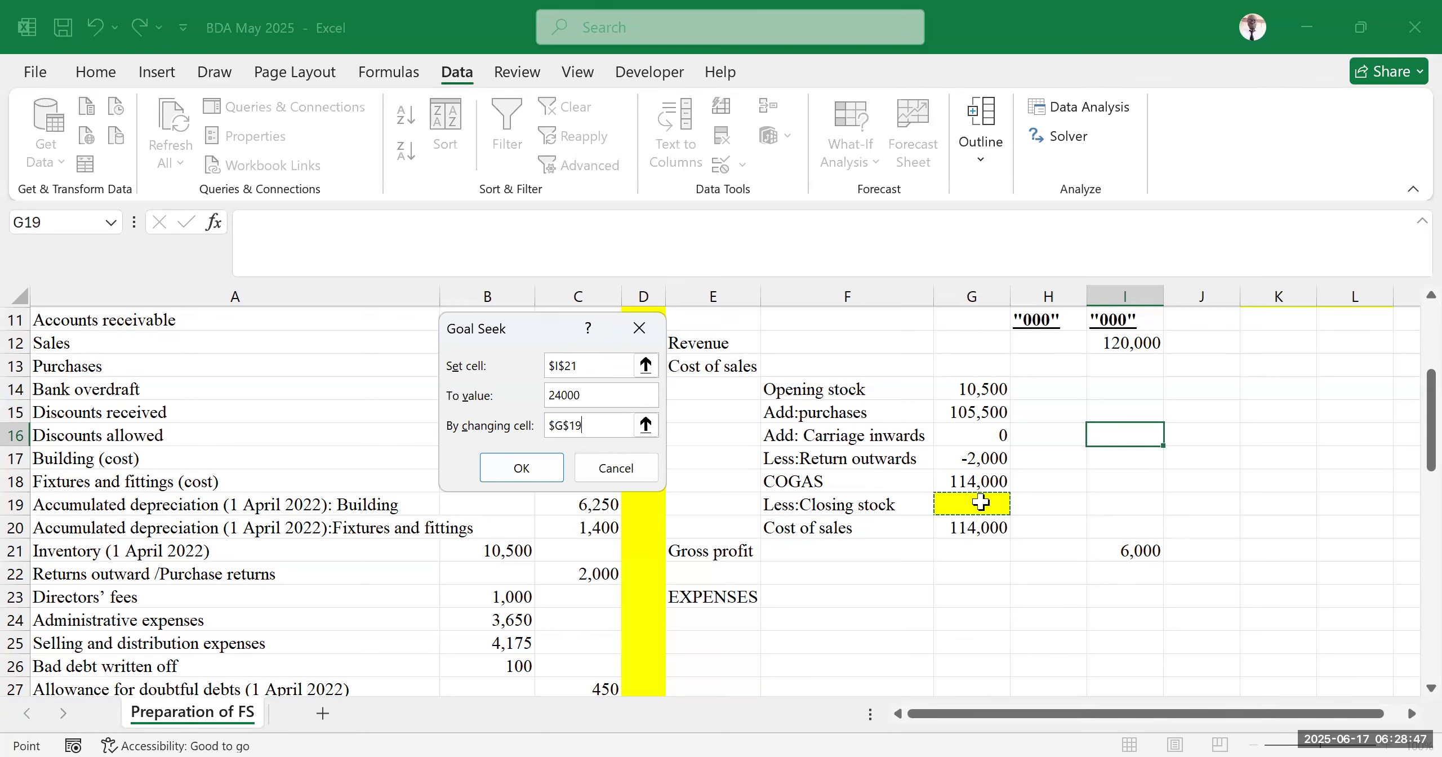
left_click(534, 472)
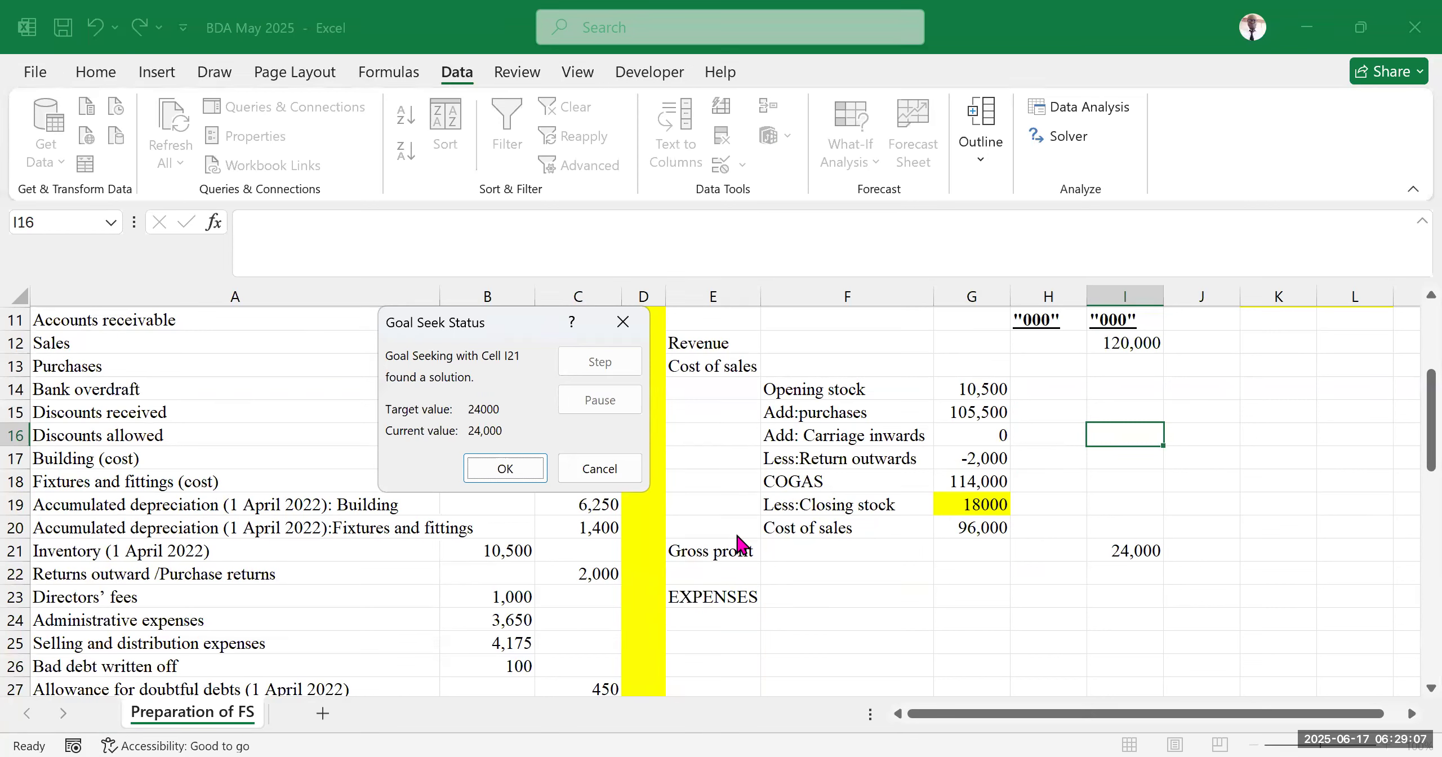
left_click(178, 2)
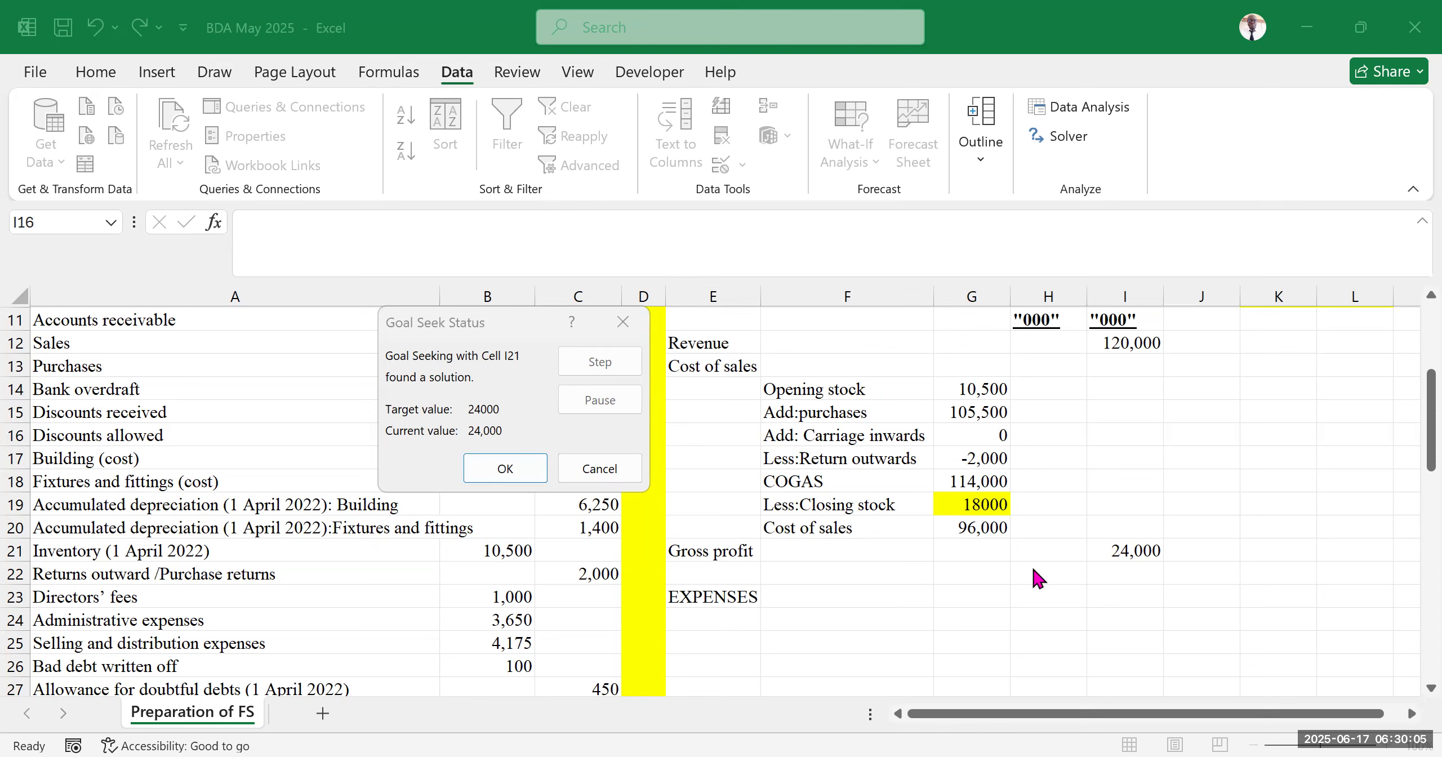
Cancel the Goal Seek solution so the closing stock cell is not filled in
left_click(611, 468)
left_click(1227, 501)
left_click(1187, 410)
left_click(1128, 532)
left_click(1199, 436)
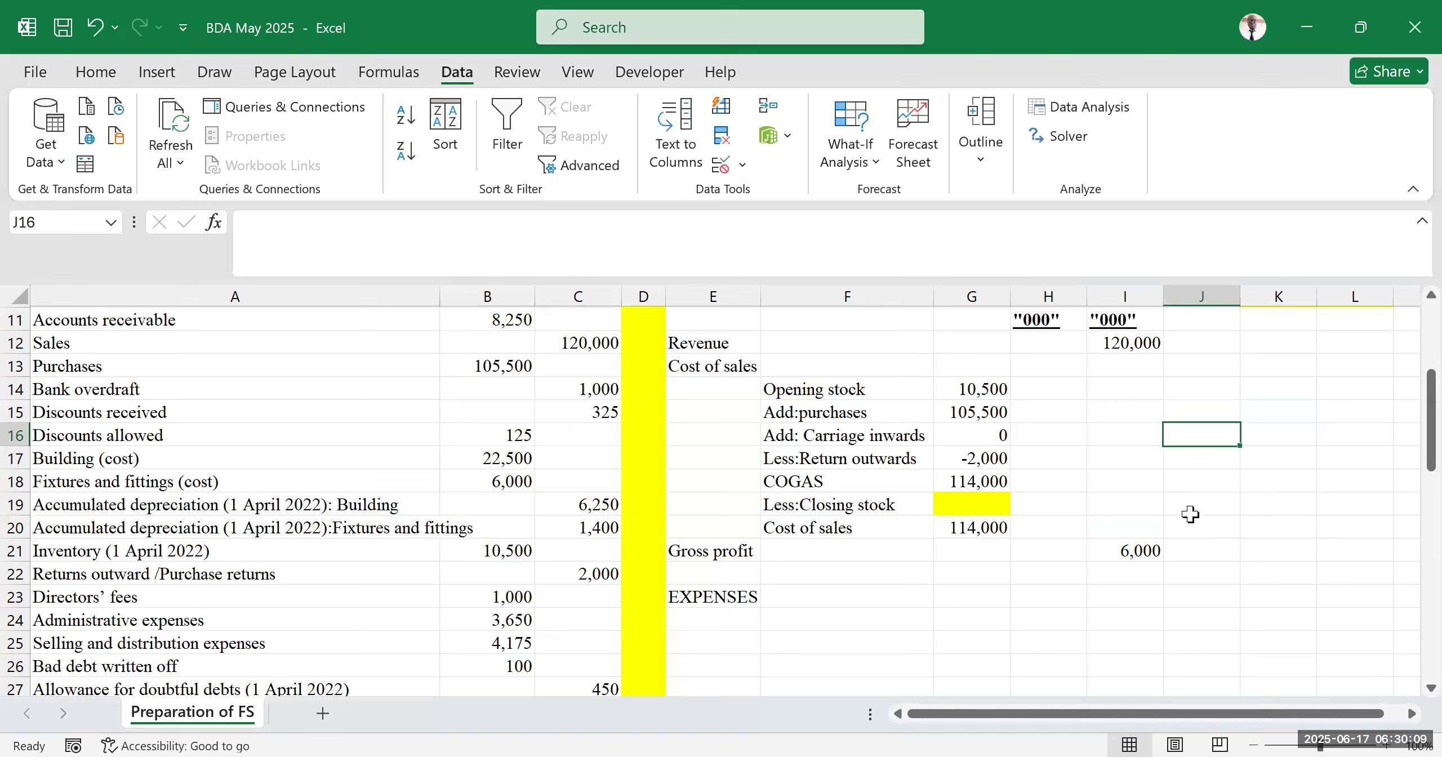
Check the COGAS formula, then re-enter the cost of sales formula =G18-G19 in G20
double_click(977, 480)
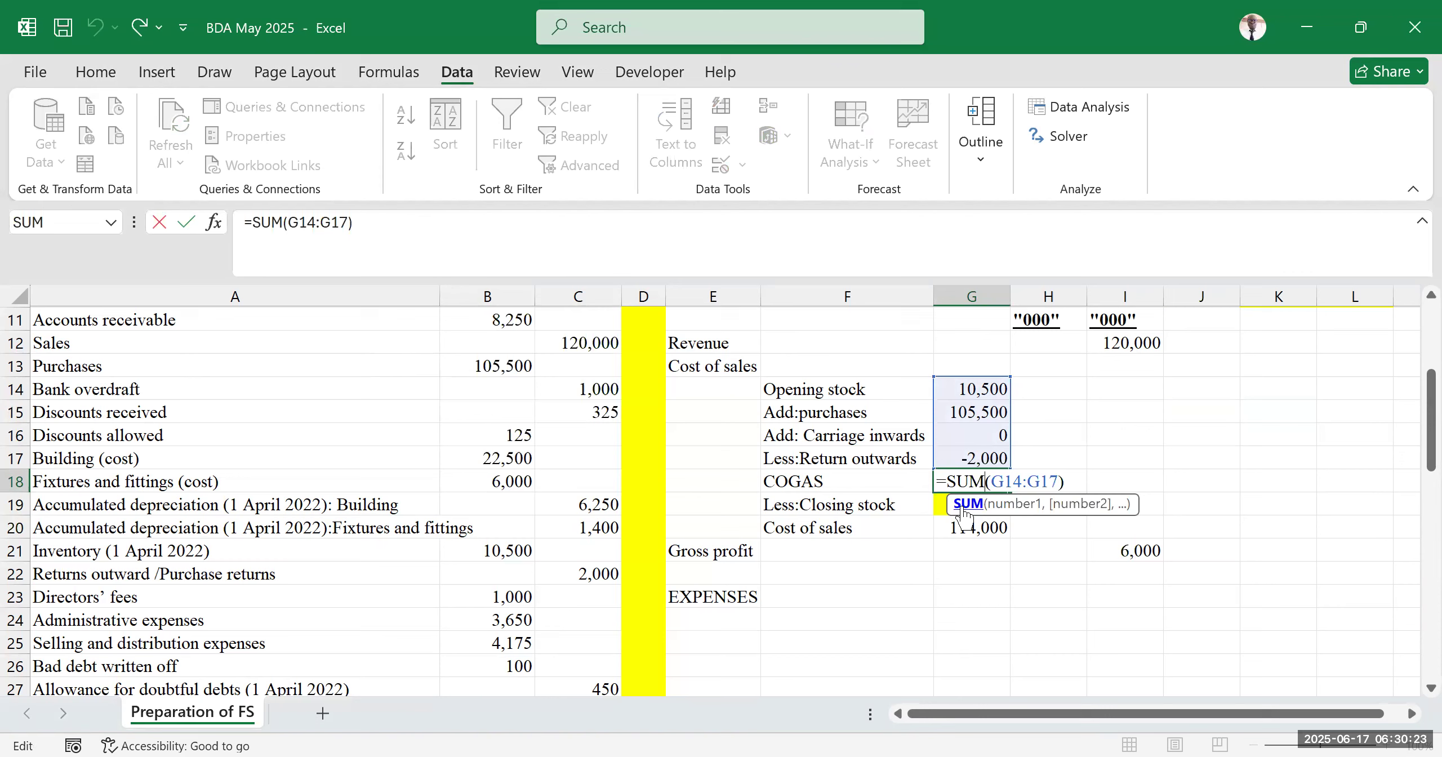
key("Return")
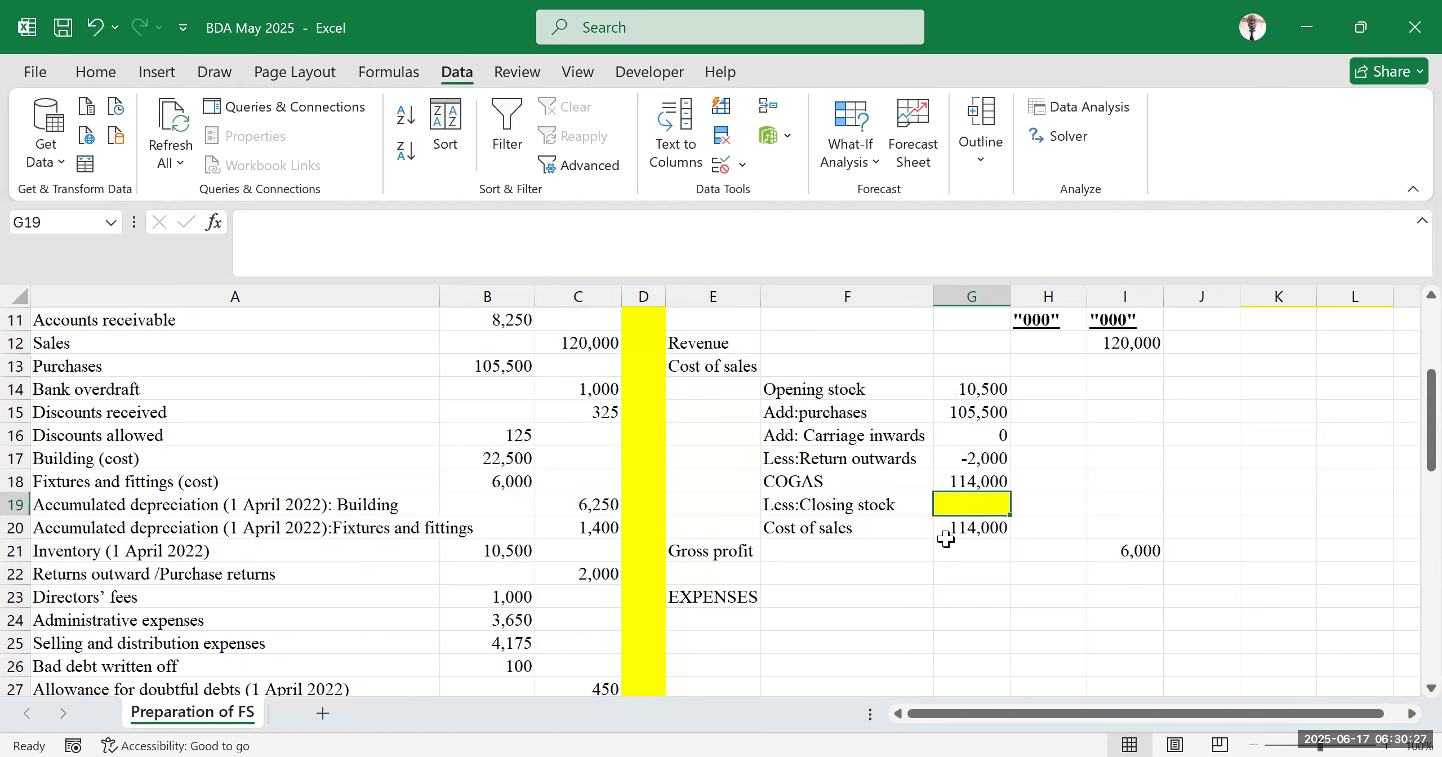
left_click(964, 527)
type("=G18-G19")
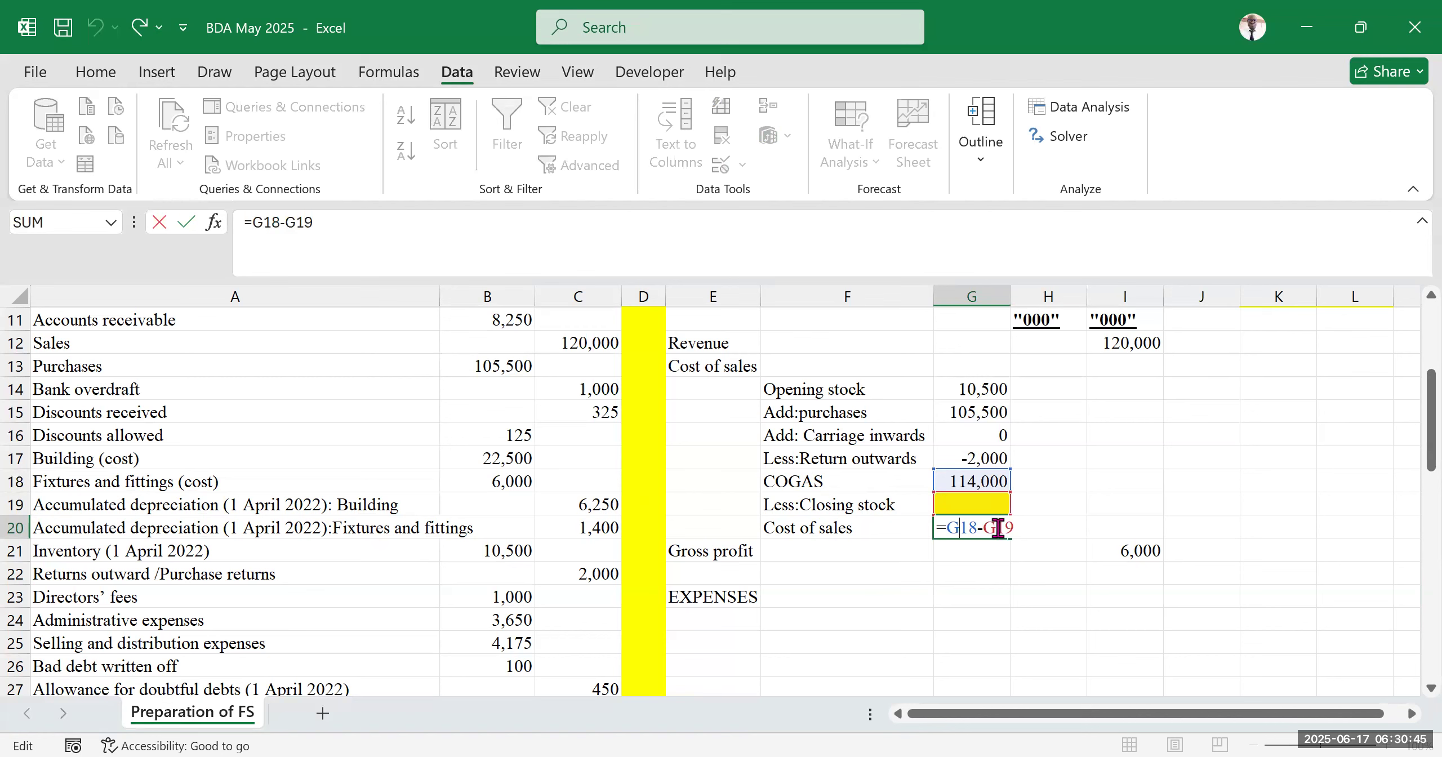
key("Return")
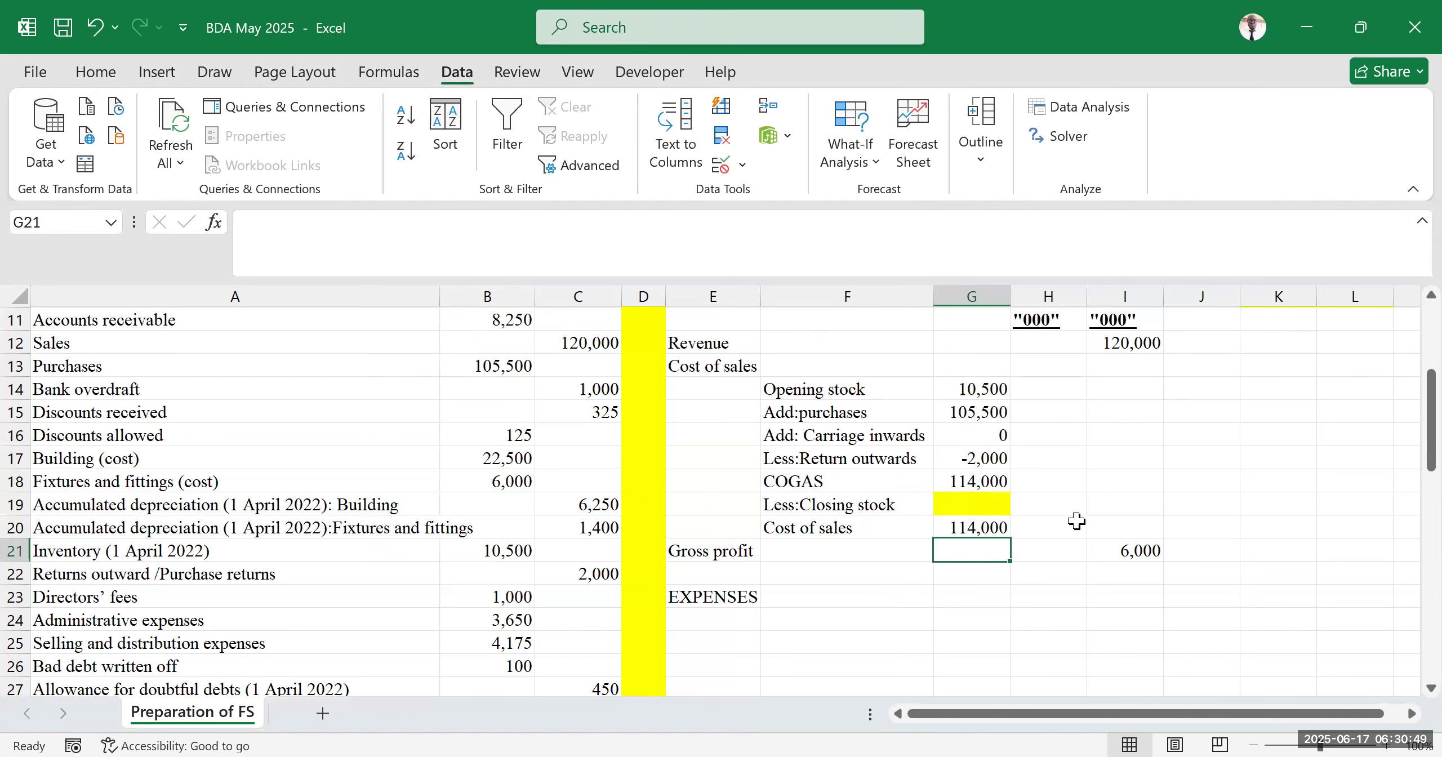
Review the gross profit formula in I21 and the mark-up and margin notes in K7:L10
double_click(1124, 553)
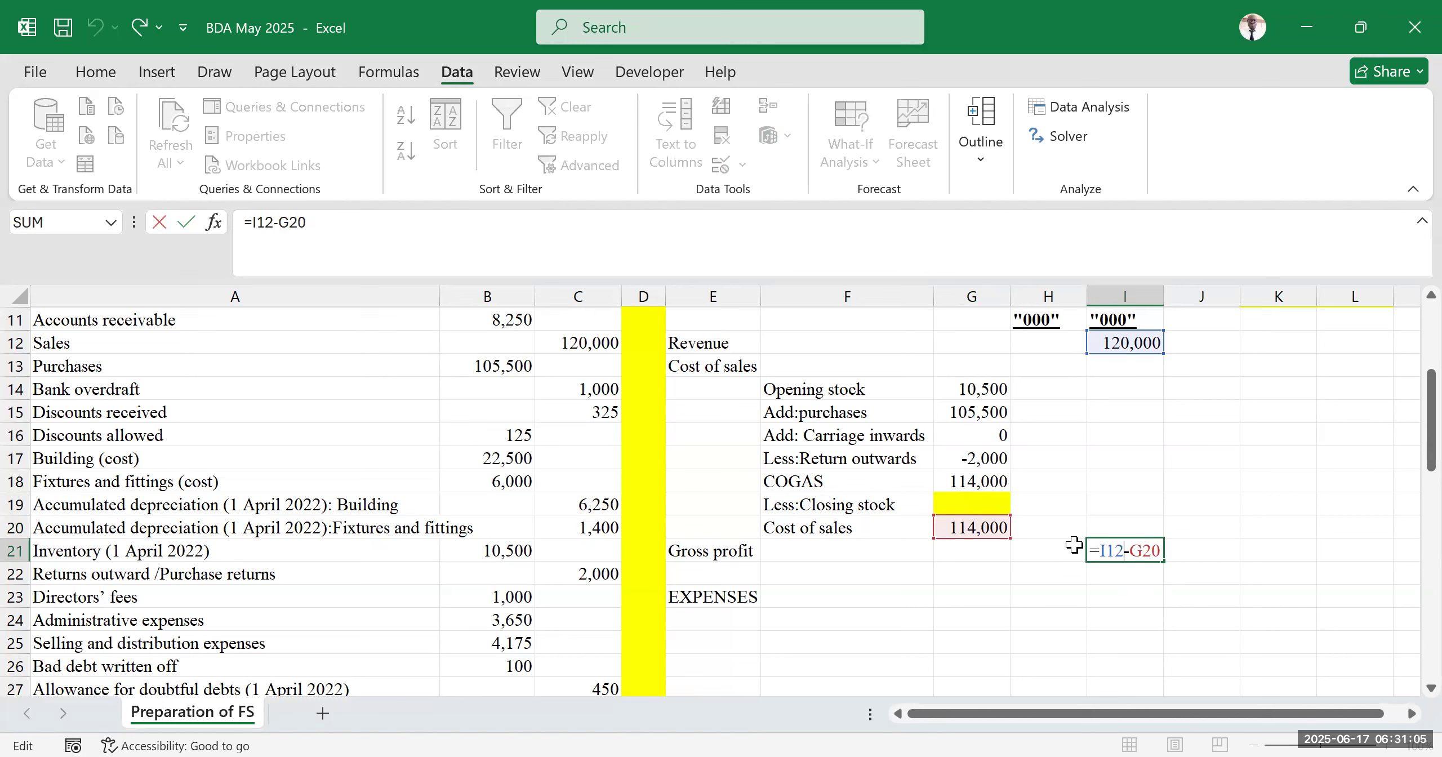
key("Return")
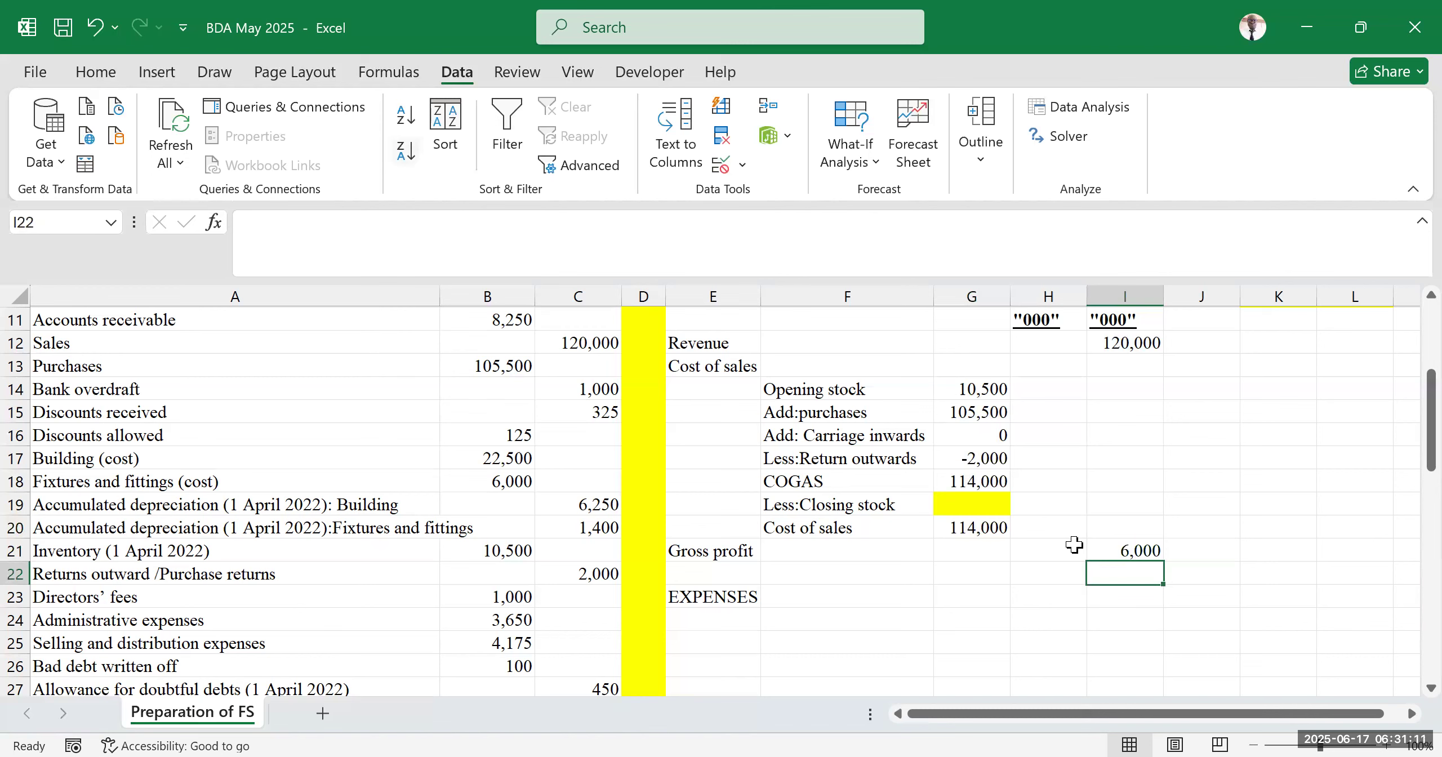
key("alt+Tab")
left_click(1278, 366)
scroll(1228, 464, "up", 4)
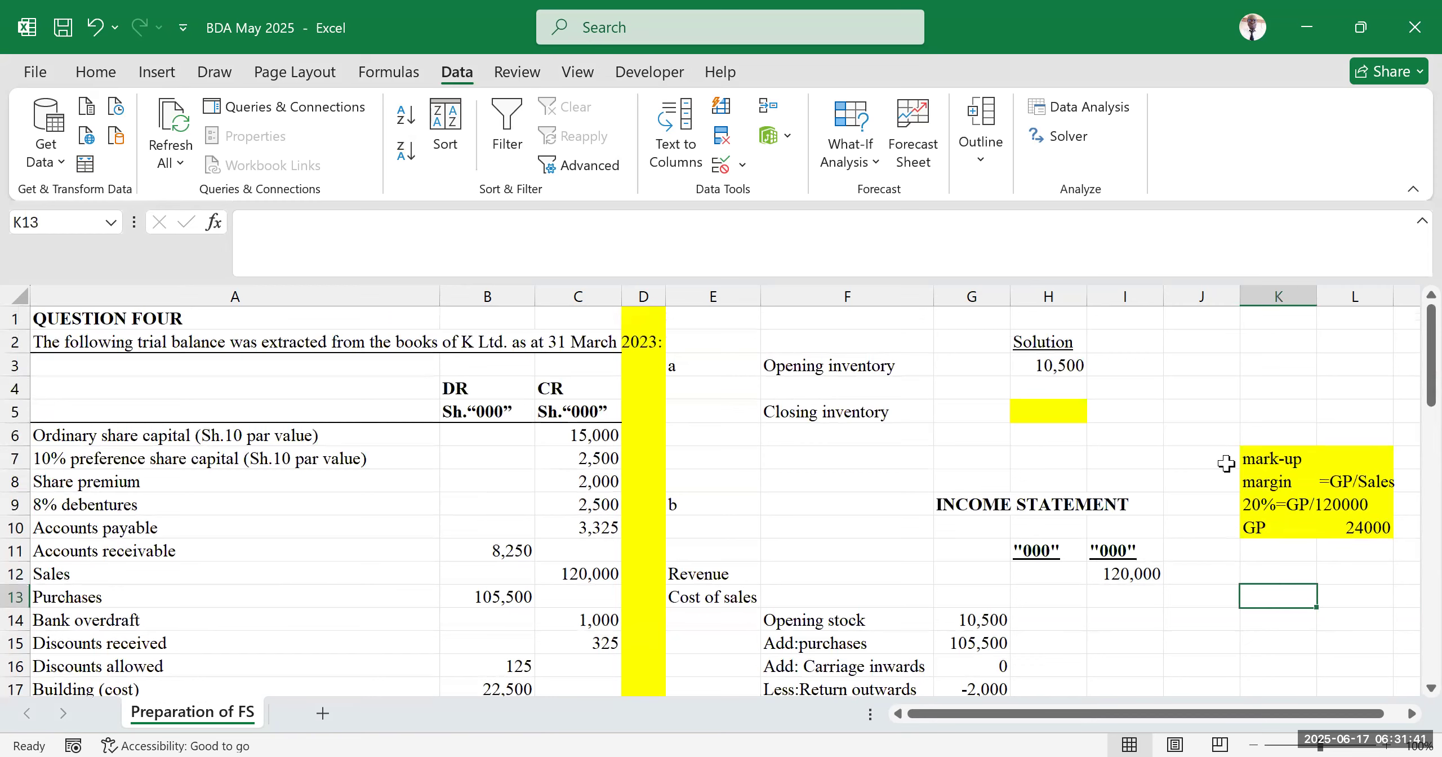
scroll(1228, 463, "down", 2)
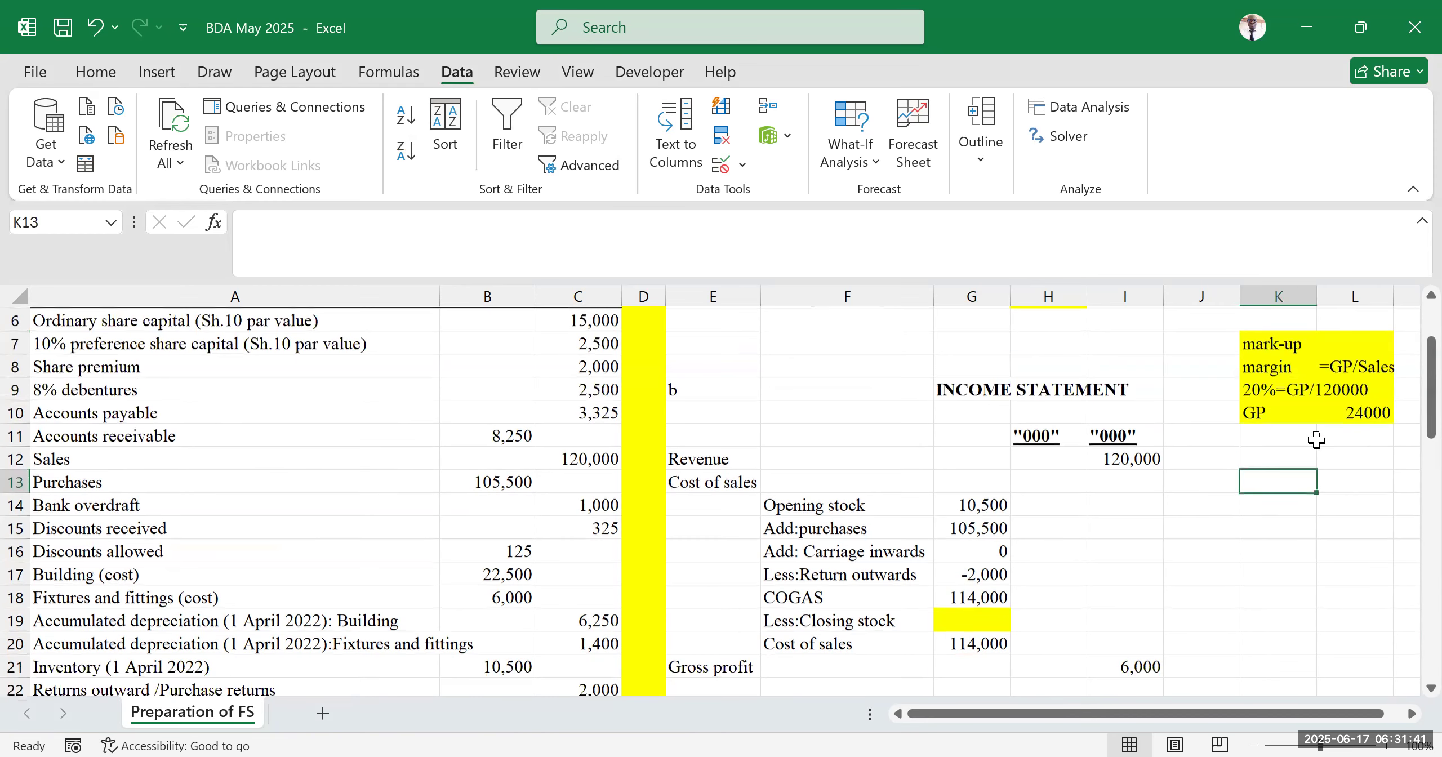
left_click(1273, 365)
left_click(1291, 341)
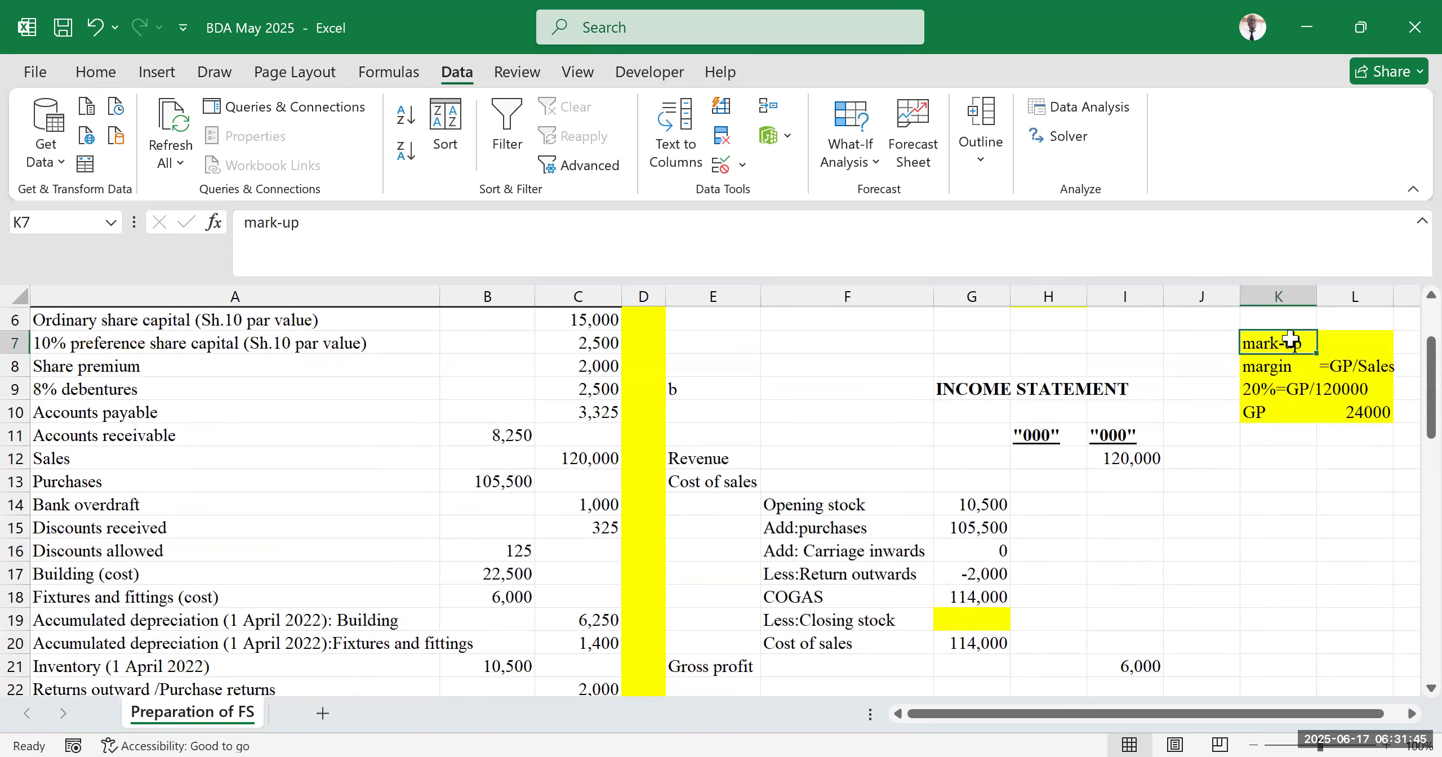
left_click(1279, 369)
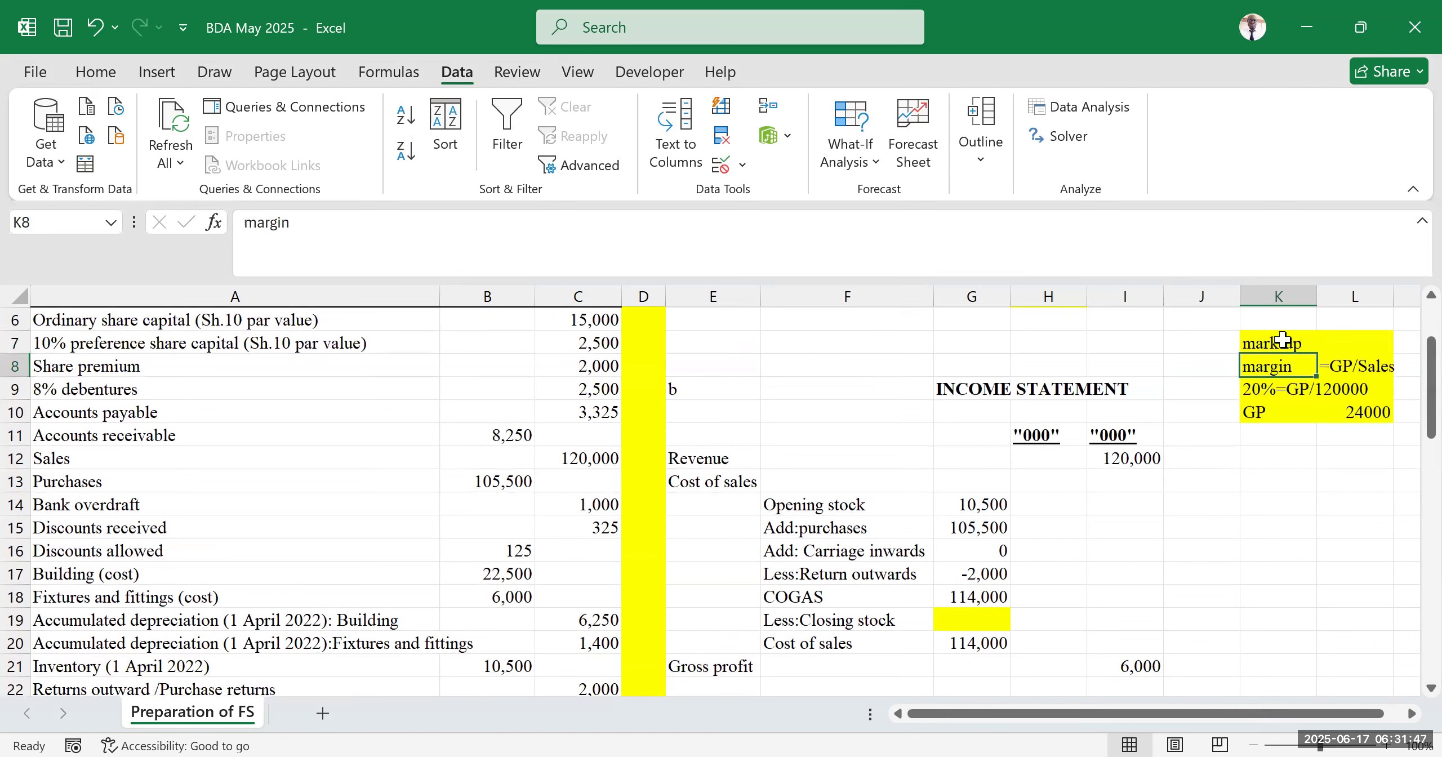
left_click(1283, 341)
left_click(1281, 369)
left_click(1286, 349)
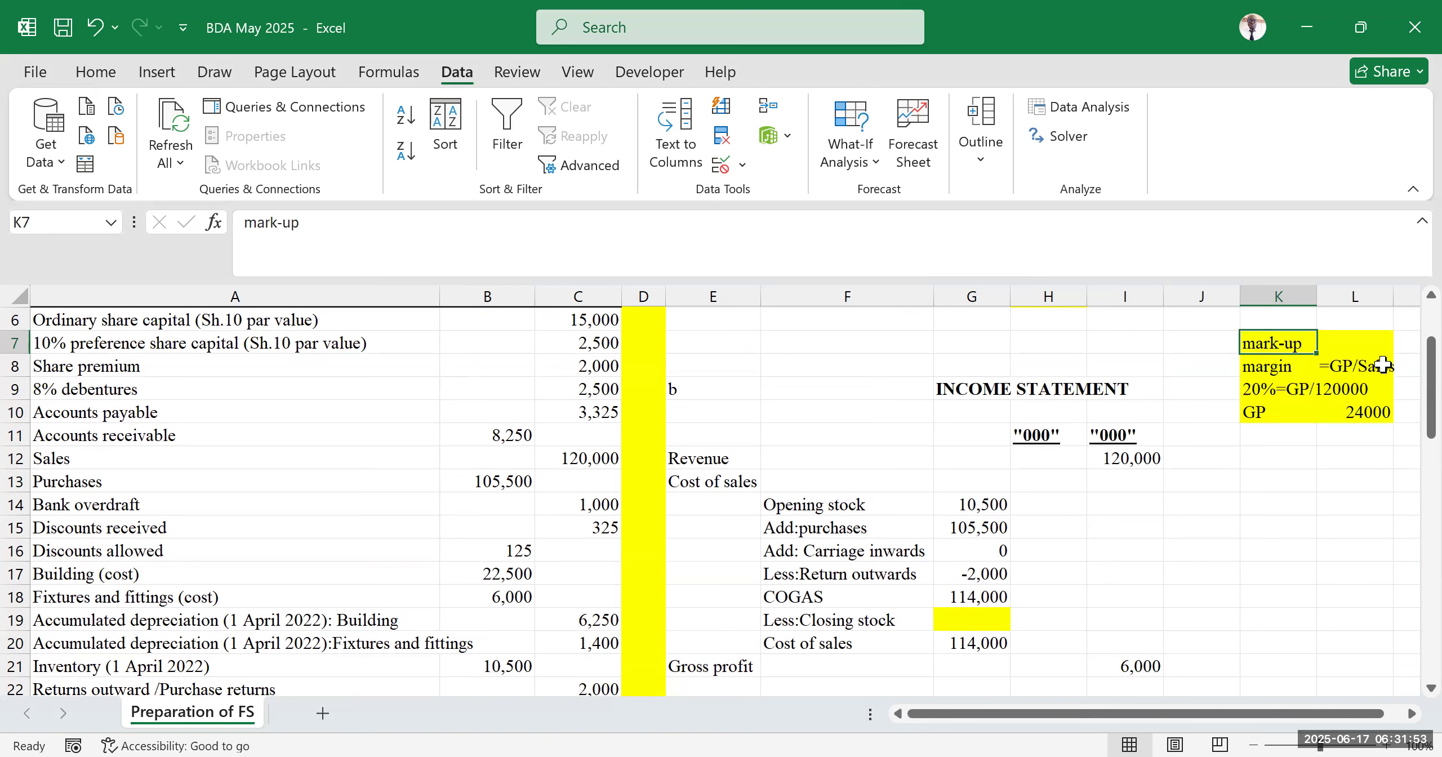
left_click(1297, 499)
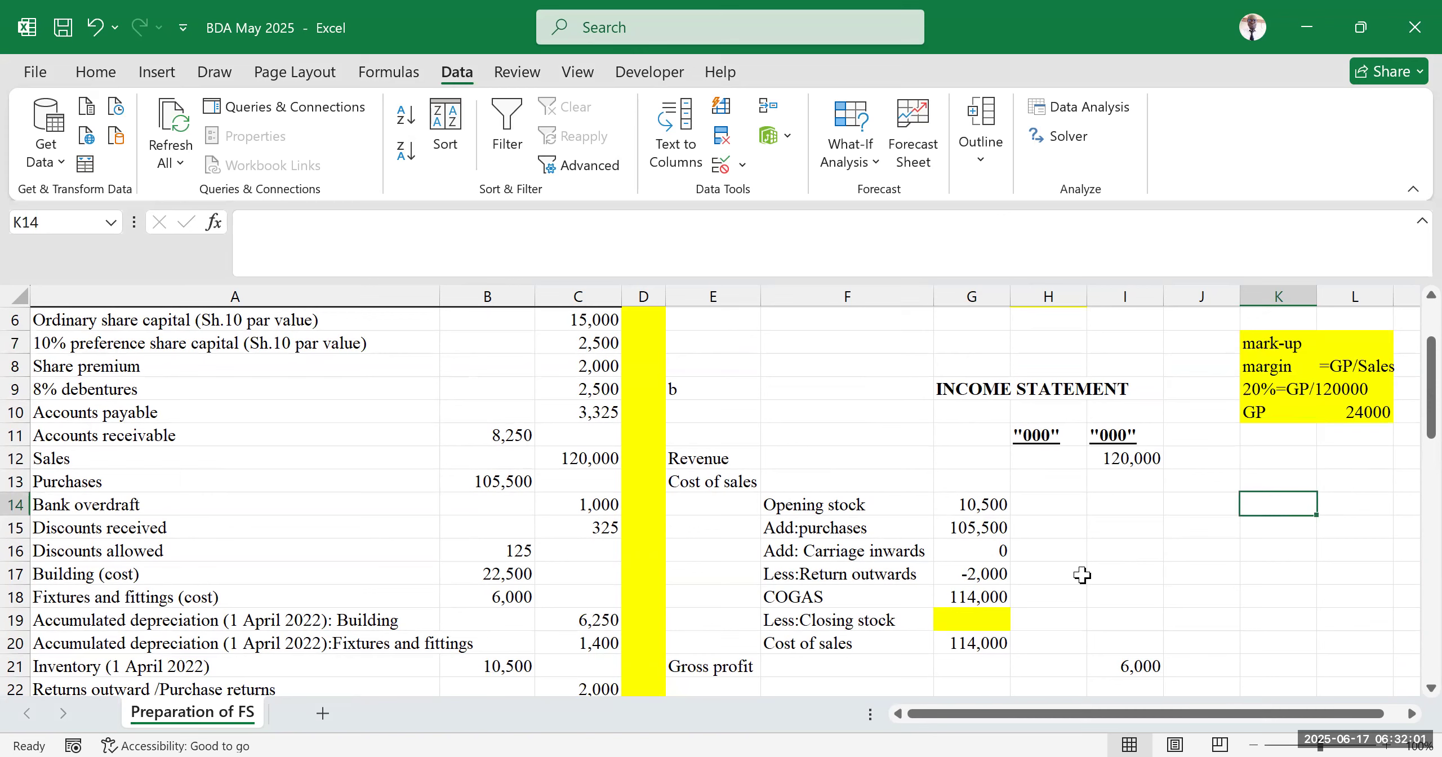
left_click(987, 645)
left_click_drag(983, 502, 1050, 625)
left_click(937, 619)
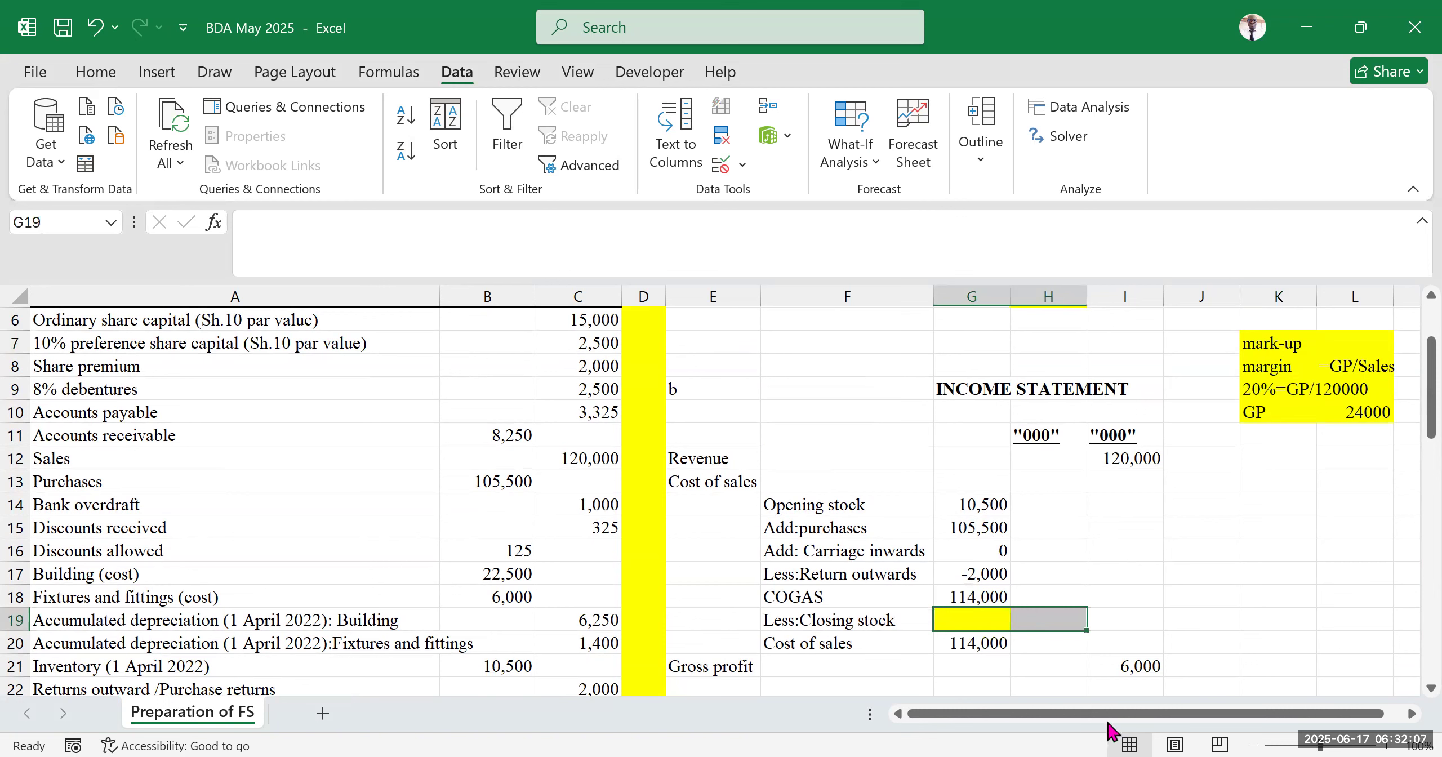
left_click(506, 39)
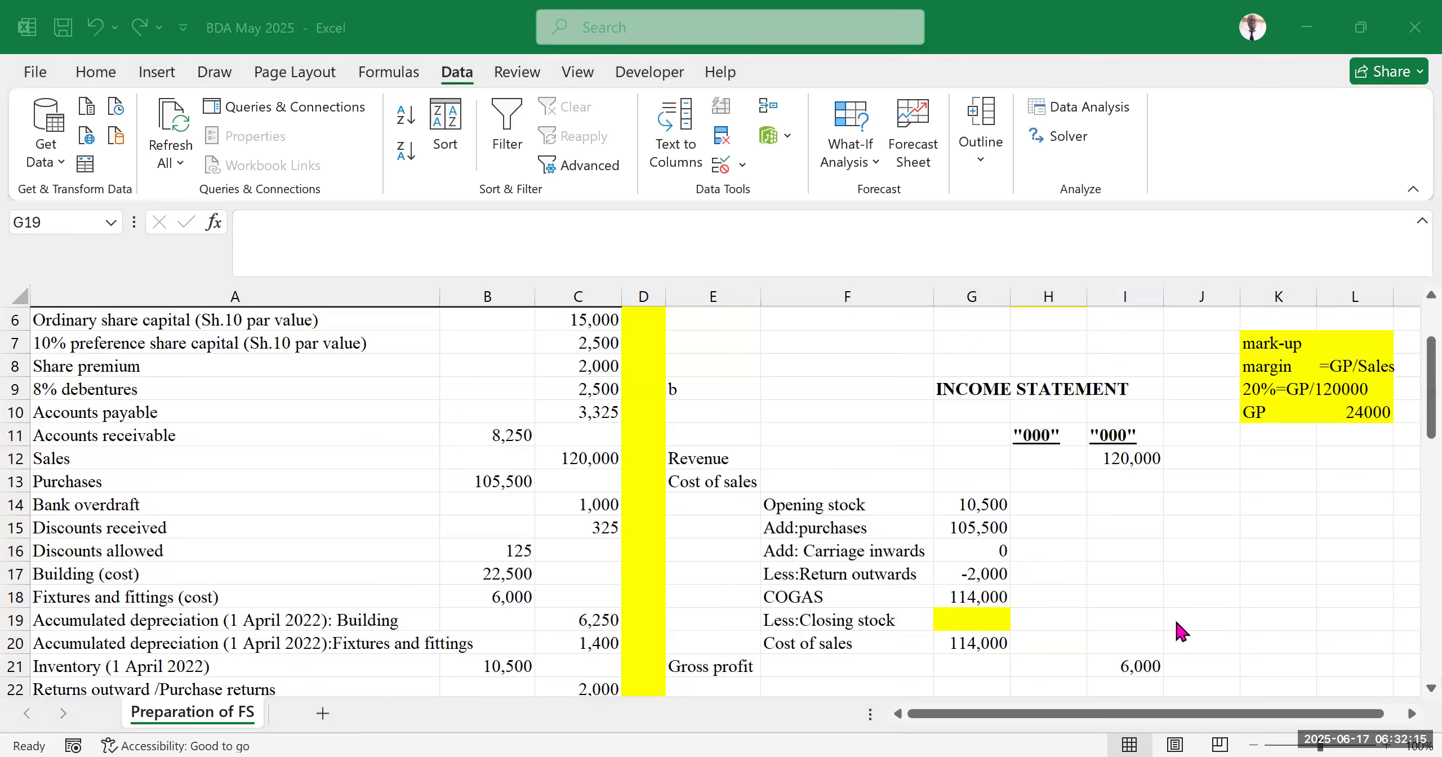
left_click(1194, 503)
scroll(1116, 538, "down", 2)
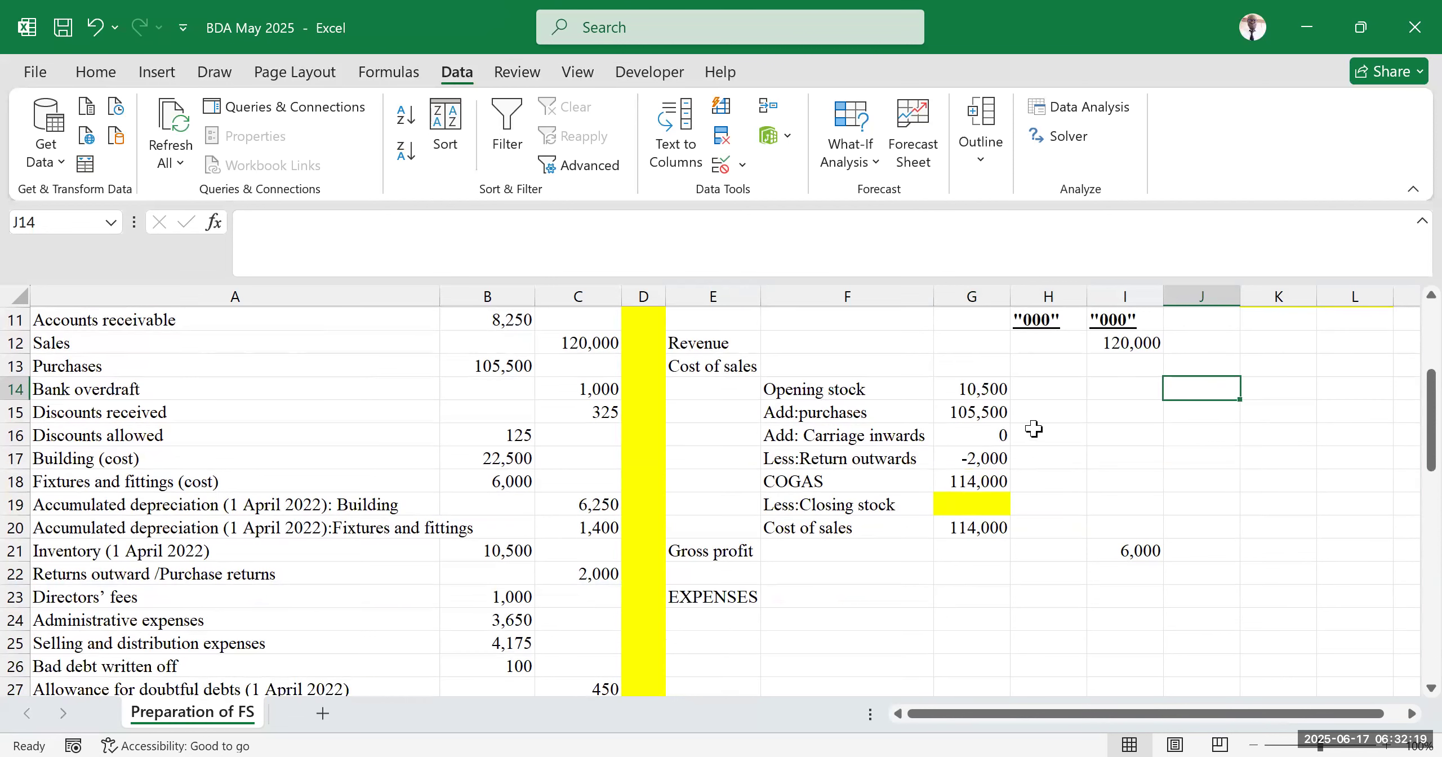
scroll(1037, 430, "up", 2)
Re-examine the revenue, COGAS, cost of sales and gross profit formulas in I12, G18, G20 and I21
left_click(1131, 462)
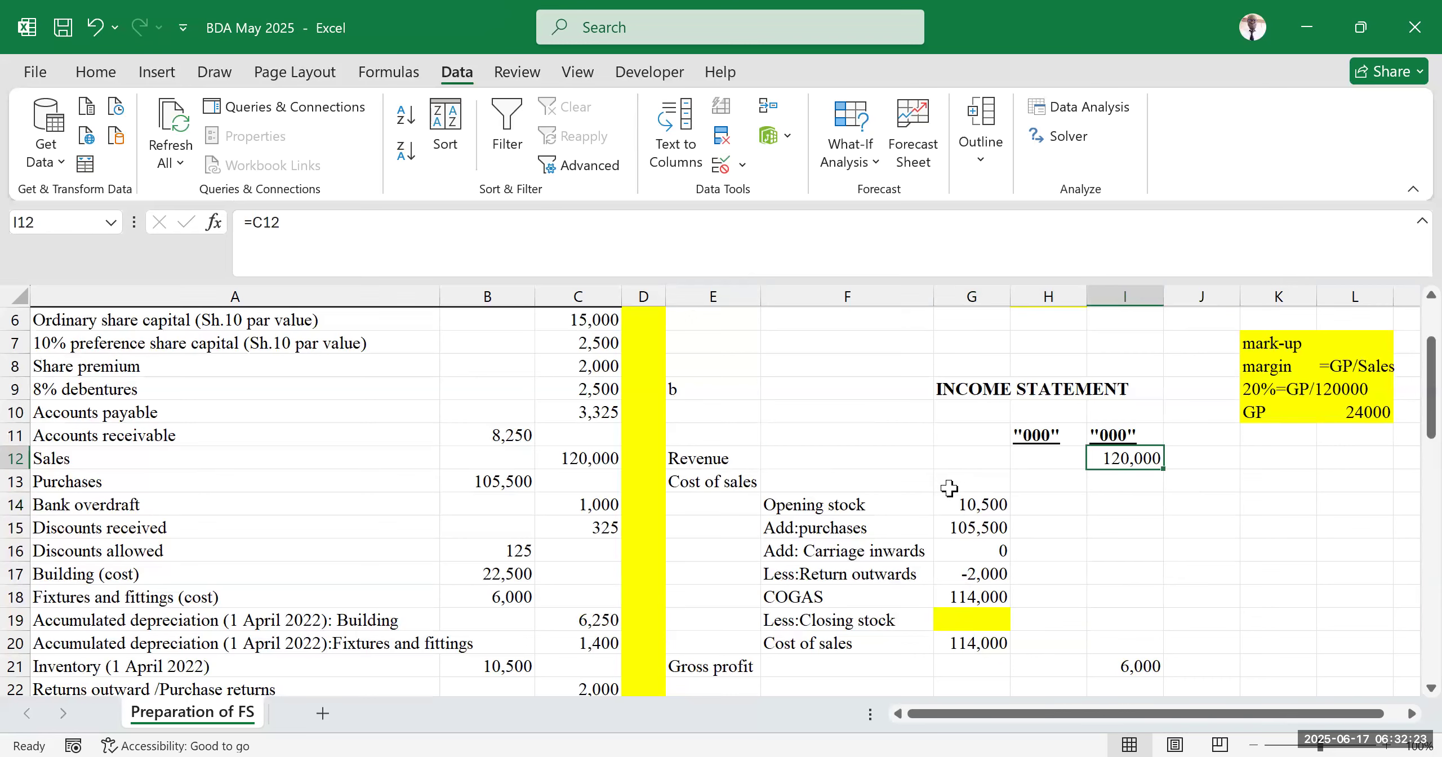
scroll(949, 479, "down", 2)
left_click(818, 486)
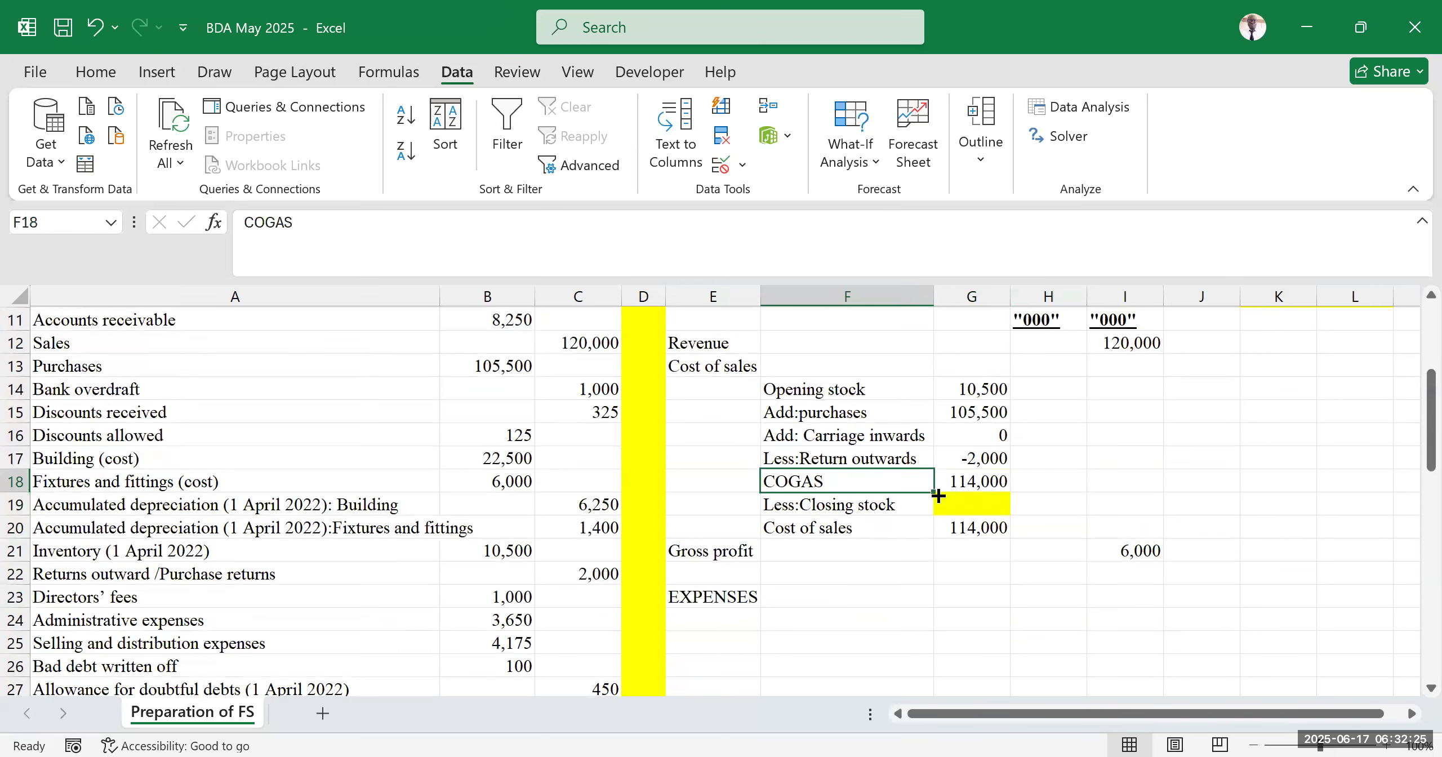
left_click(981, 482)
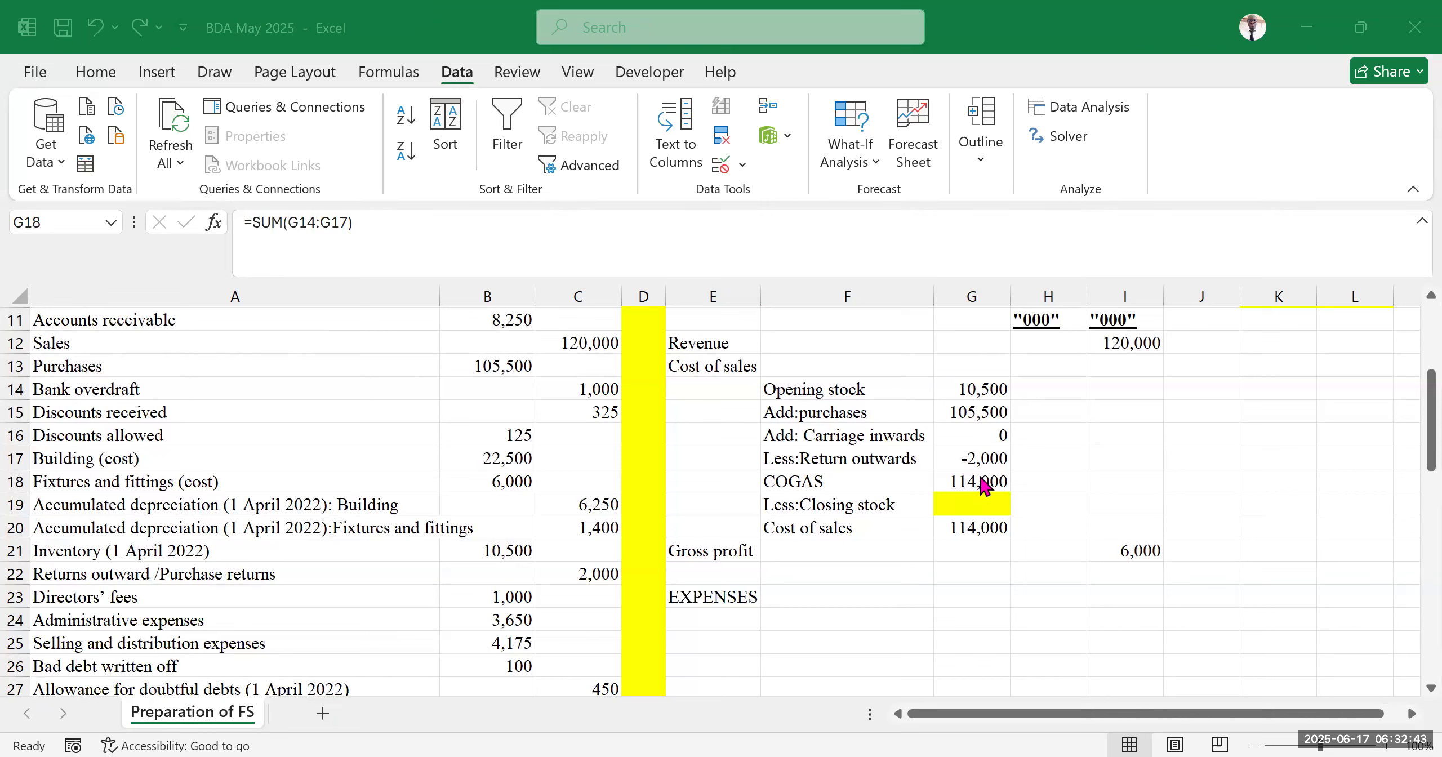
left_click(960, 514)
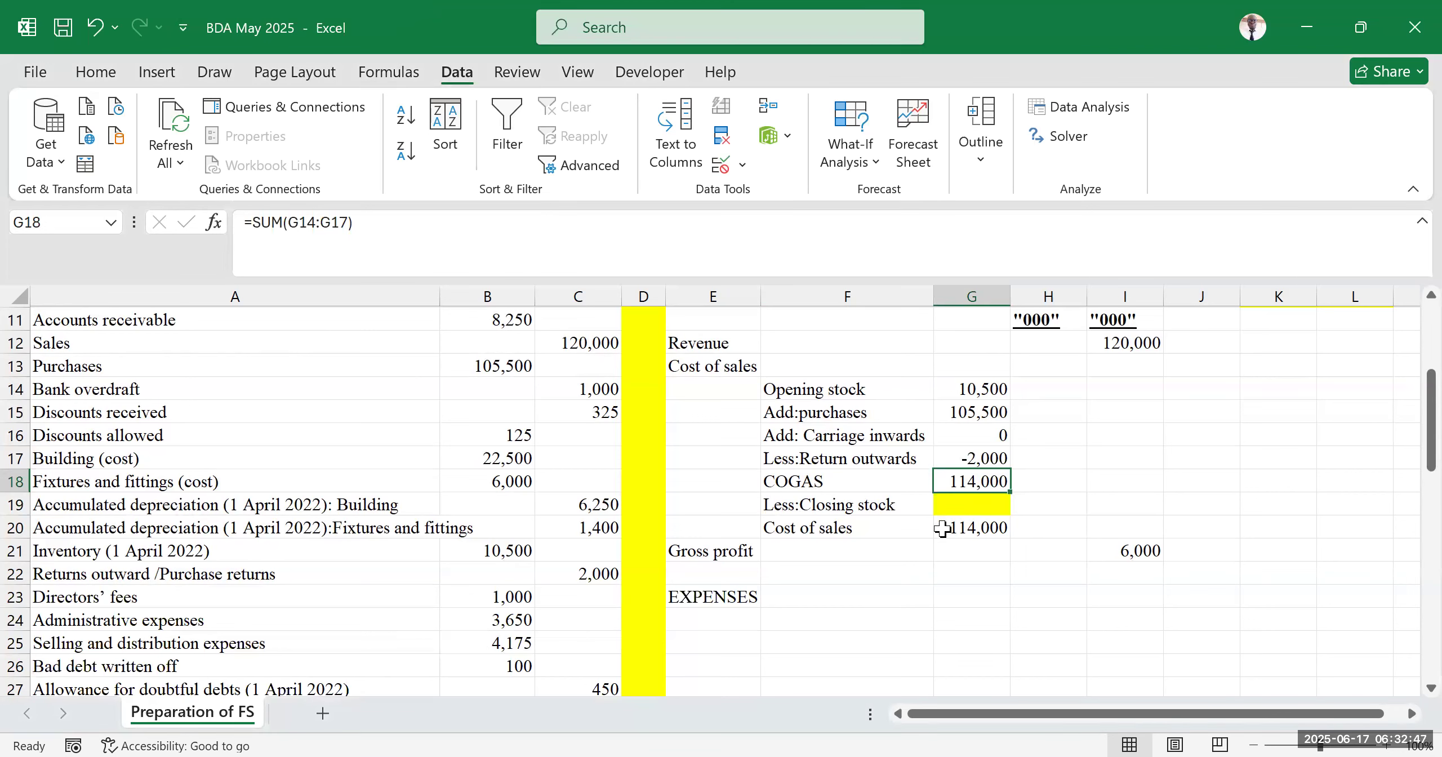
left_click(941, 527)
double_click(953, 528)
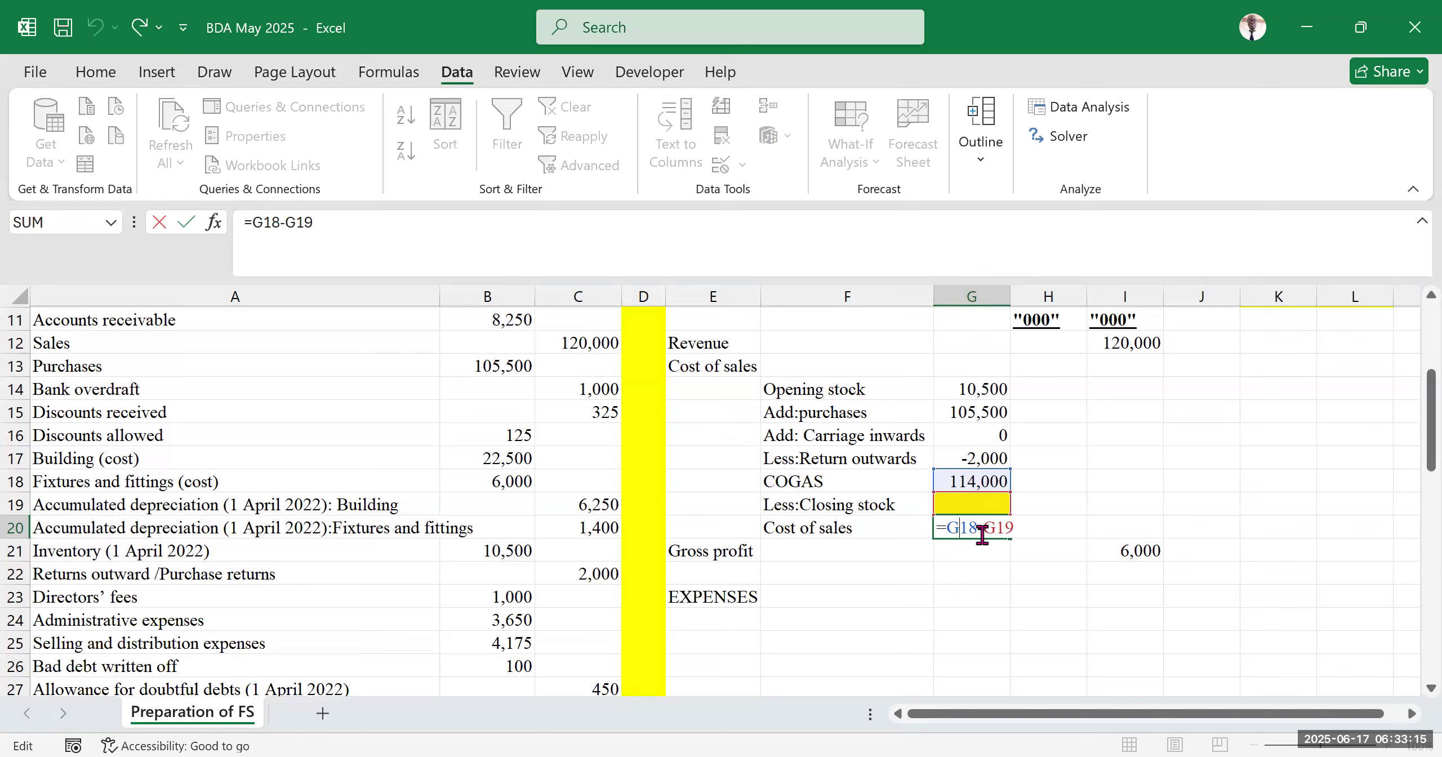
key("Return")
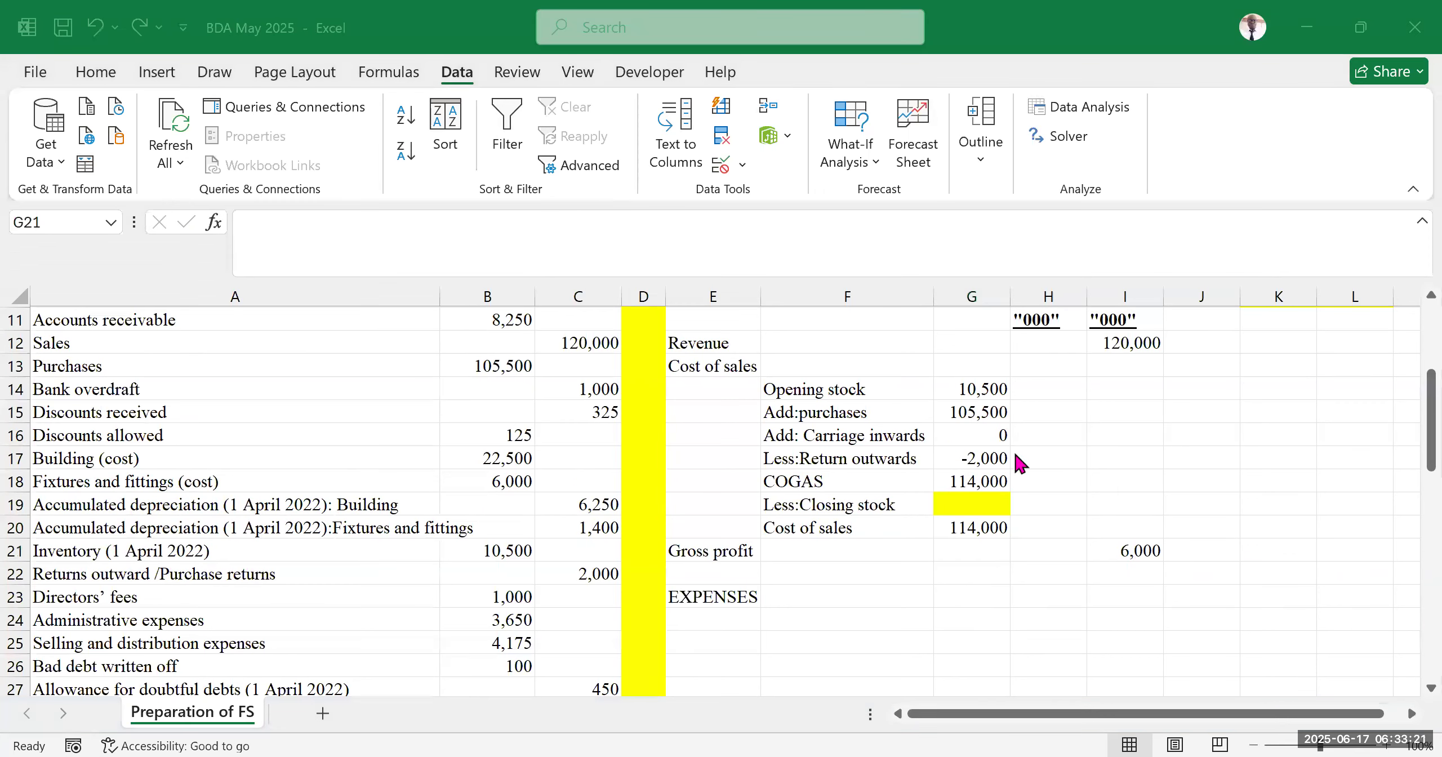
left_click(1139, 552)
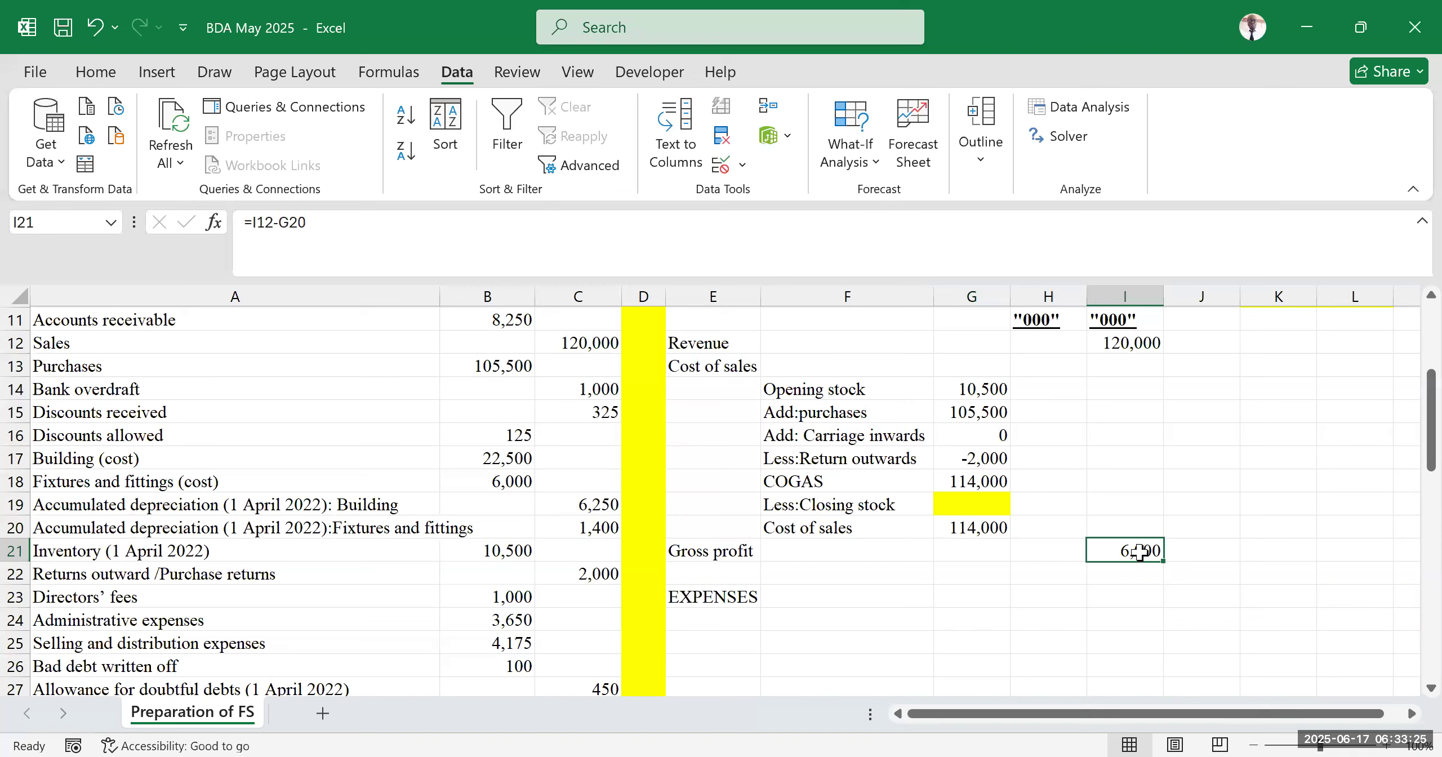
double_click(1139, 550)
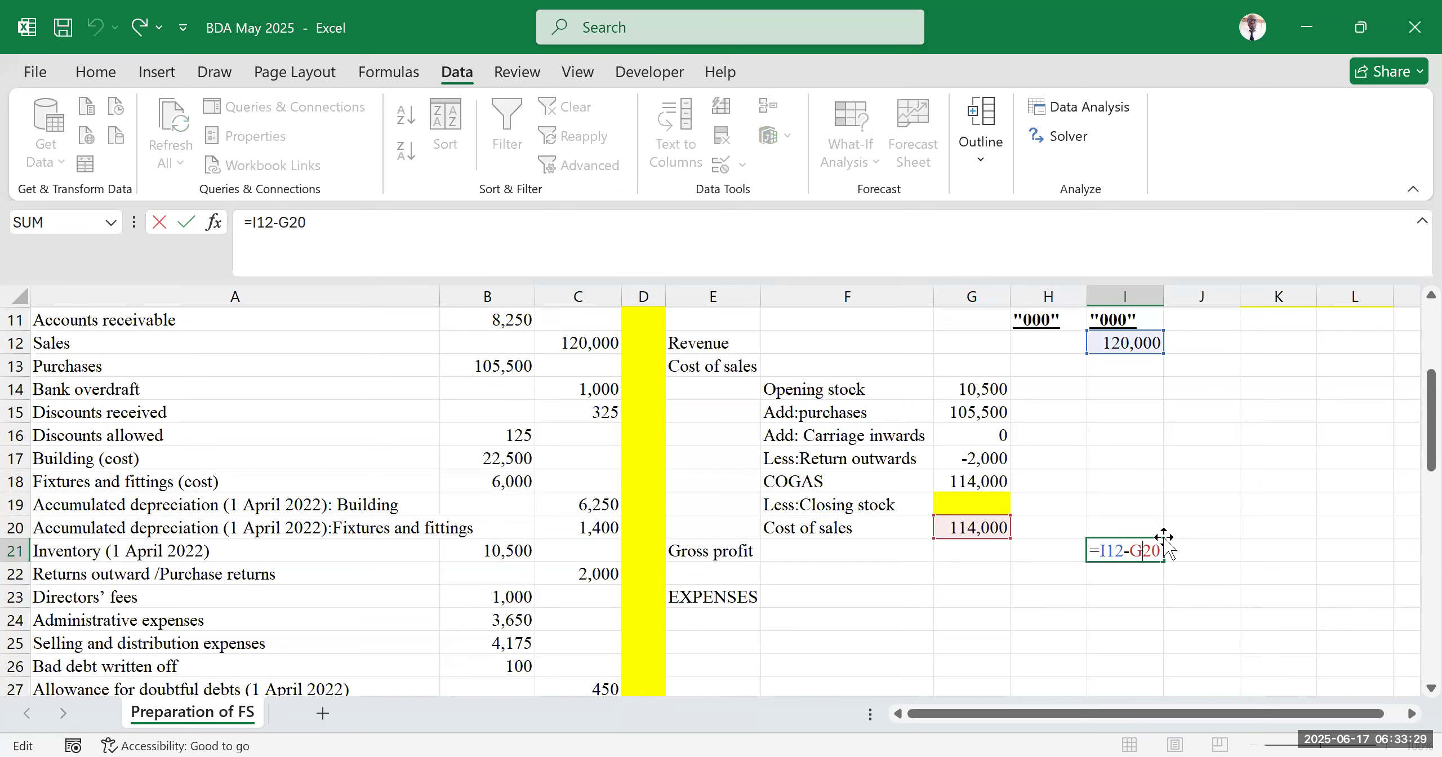
left_click(1126, 341)
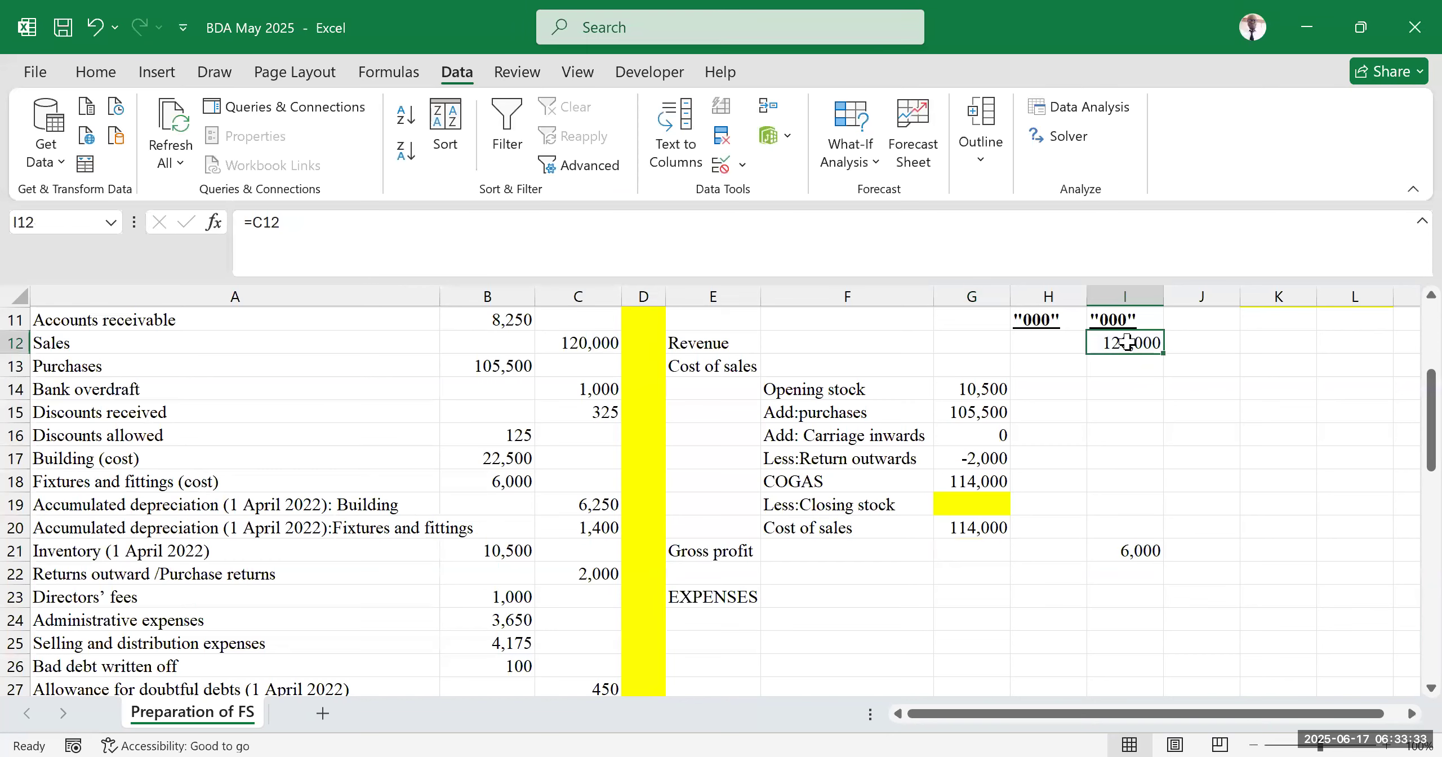
double_click(1143, 551)
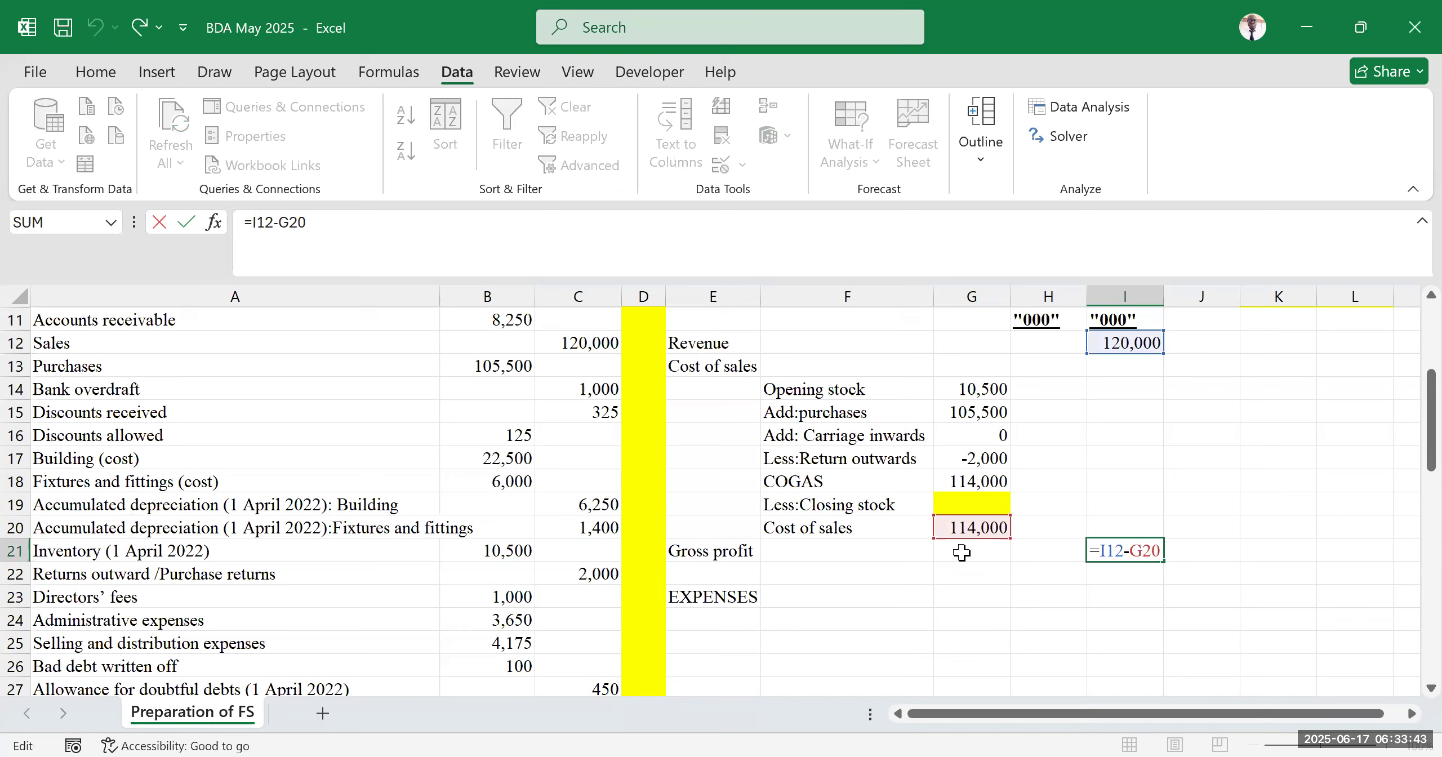
key("Return")
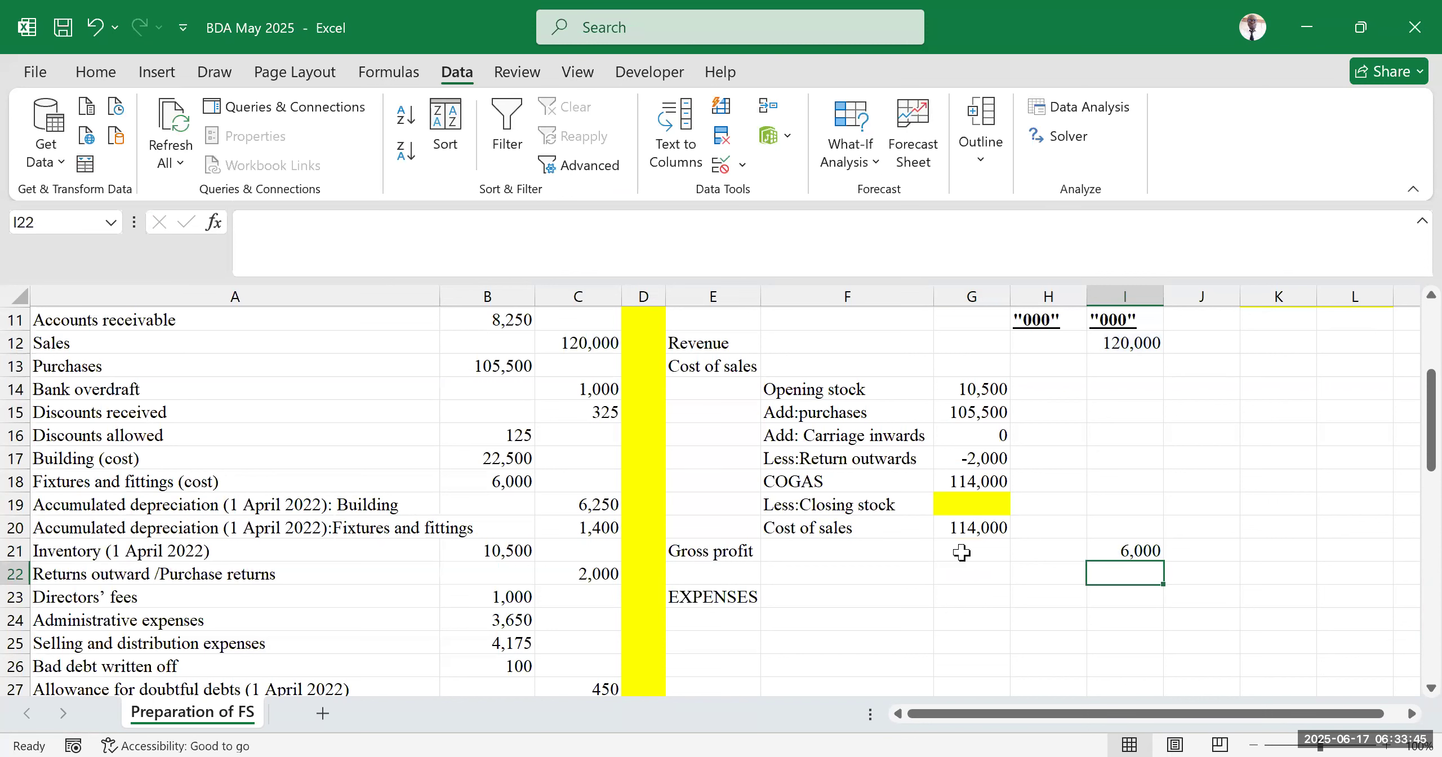
Read the additional information below the trial balance and the gross profit margin notes in K9 and L9
left_click(437, 46)
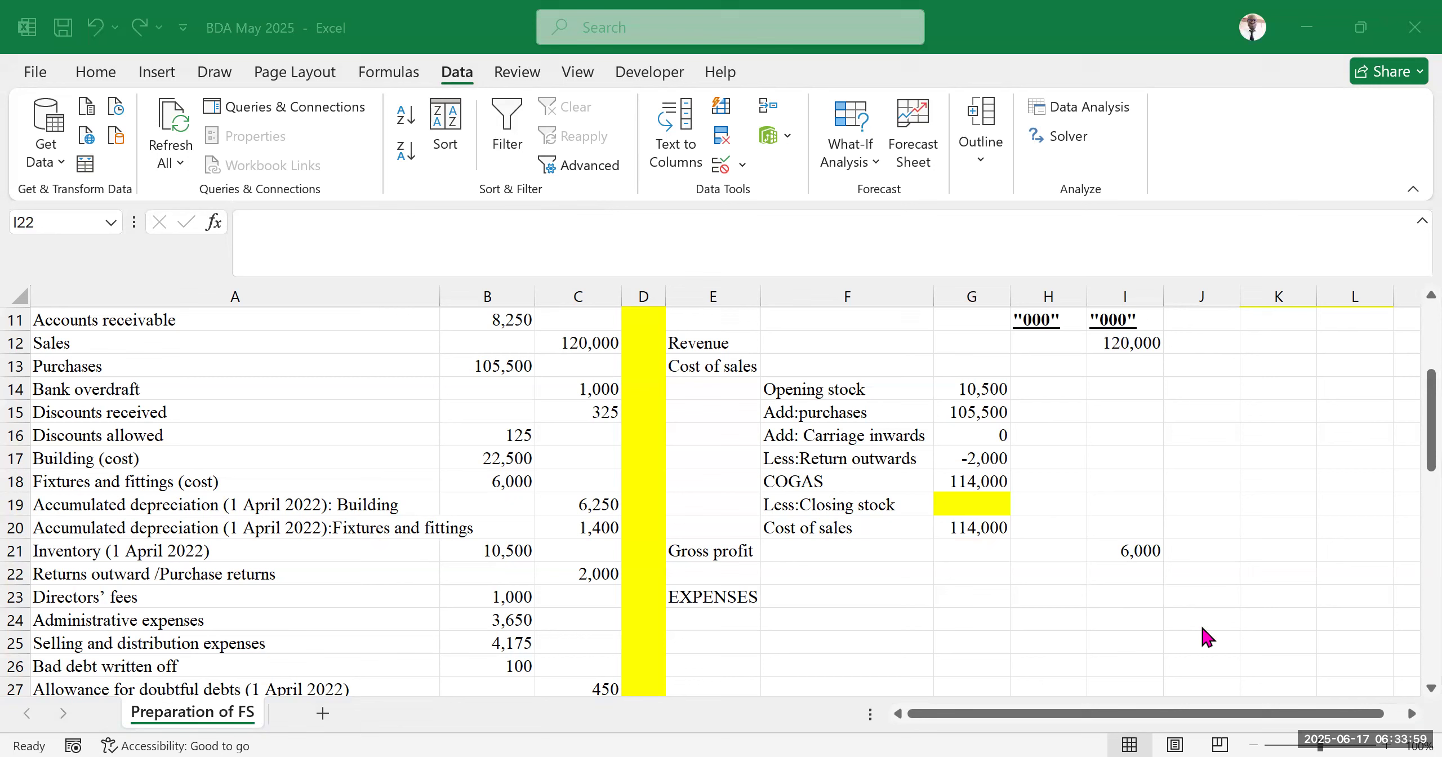
left_click(721, 204)
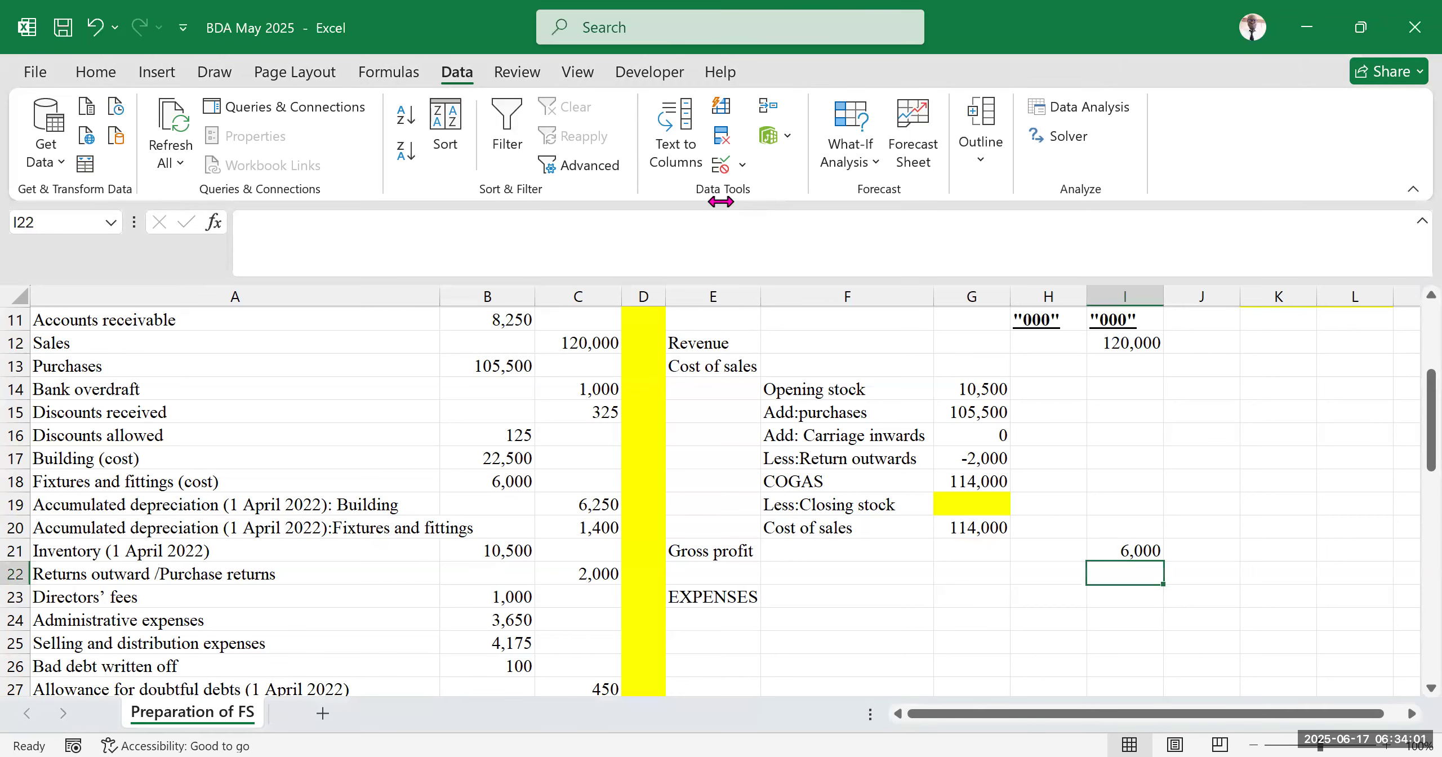
left_click(1252, 570)
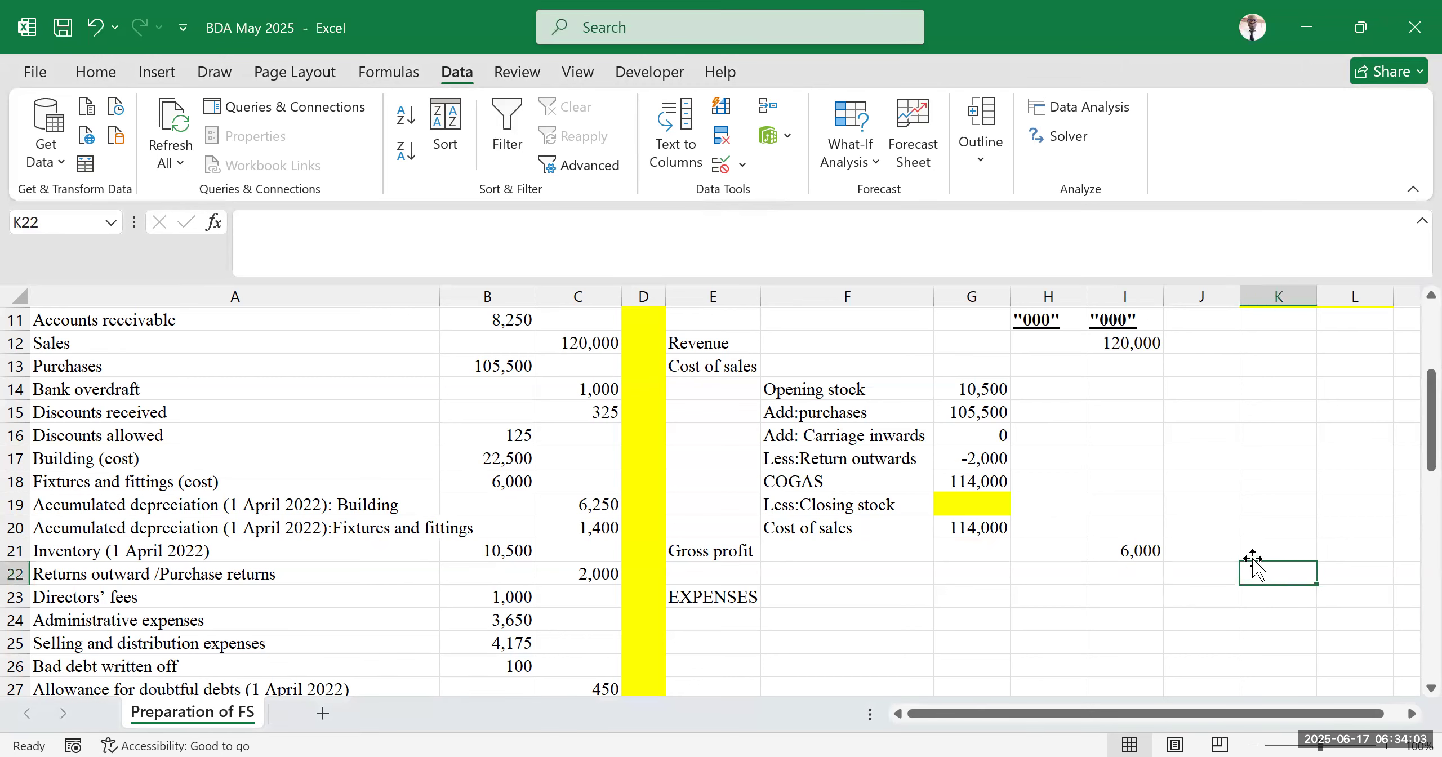
left_click_drag(749, 345, 1185, 563)
left_click(1262, 501)
scroll(1064, 517, "up", 2)
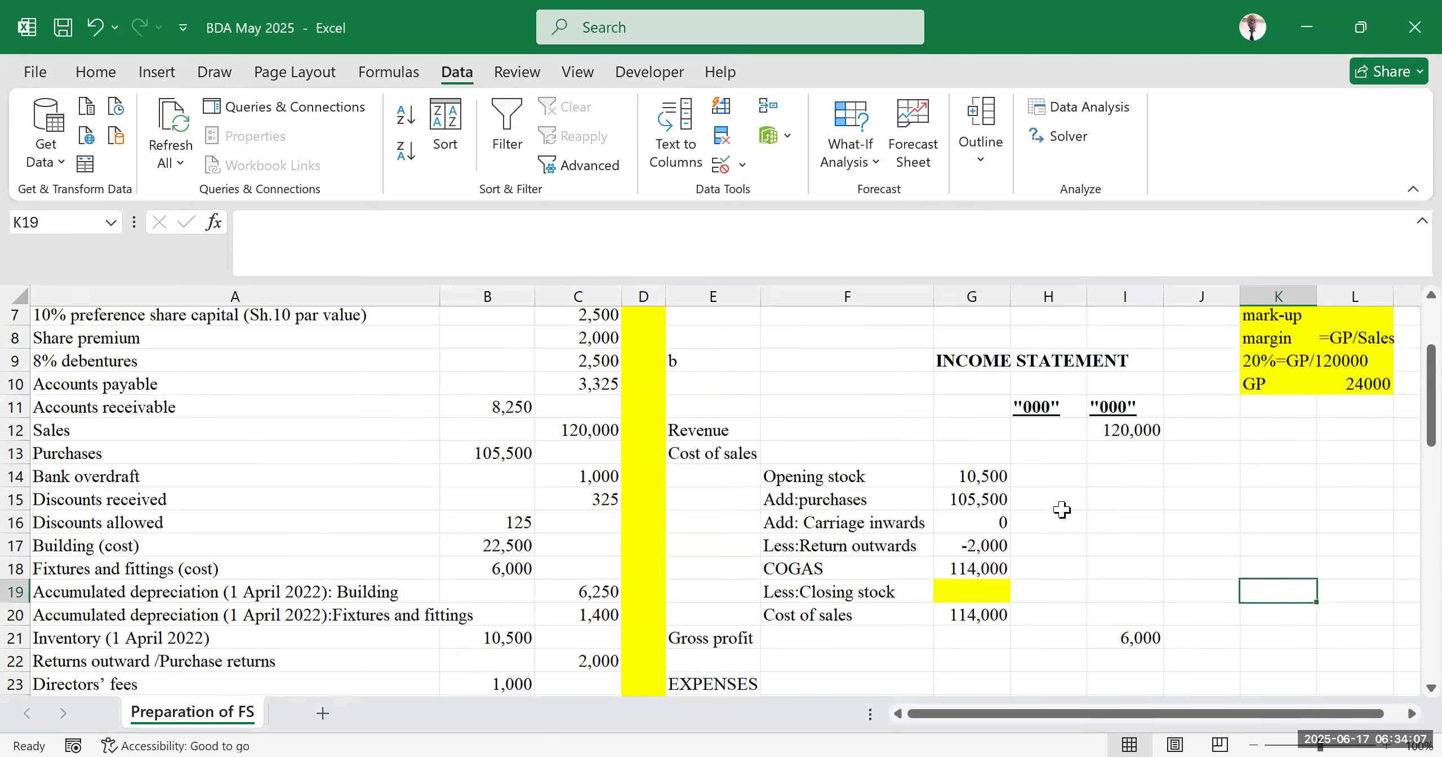
scroll(327, 607, "down", 1)
scroll(307, 607, "down", 6)
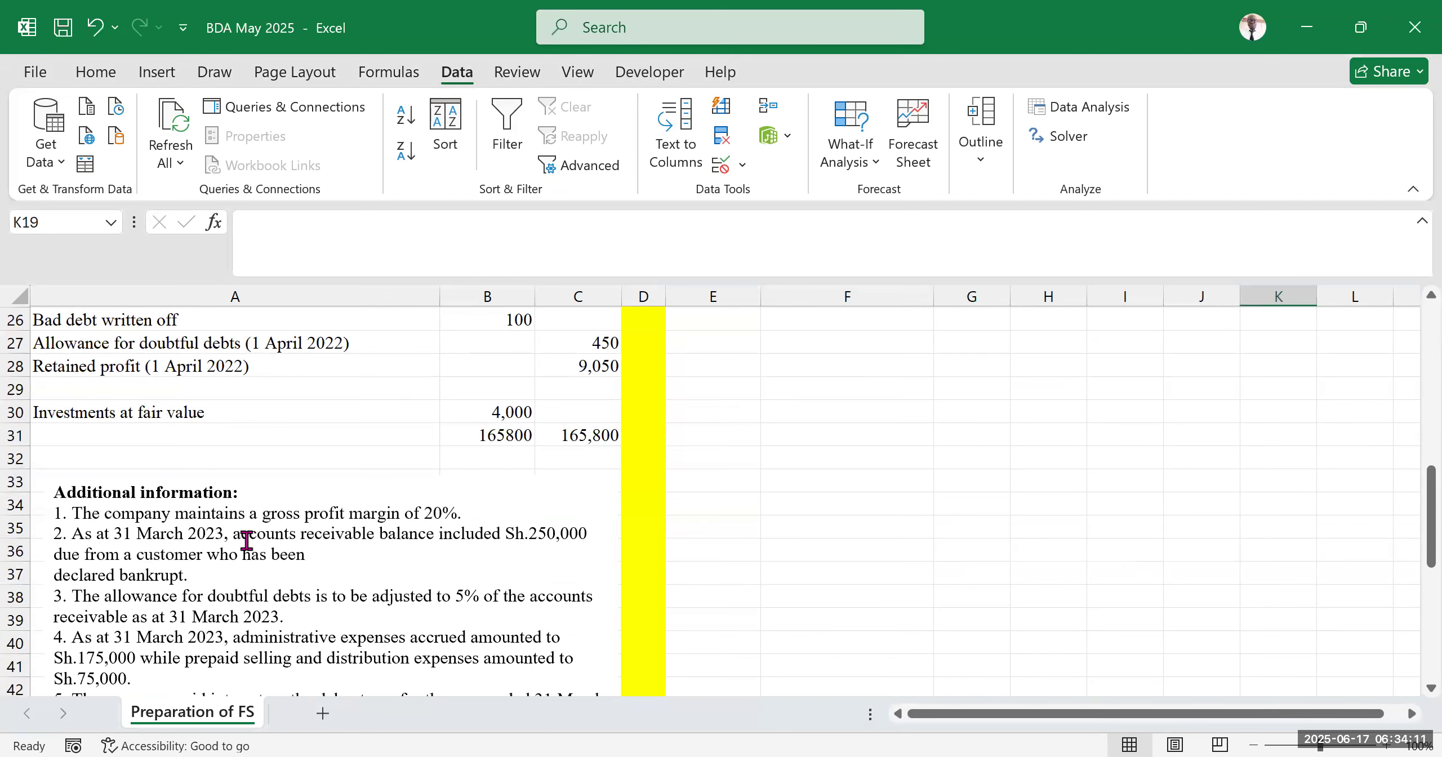
scroll(1004, 561, "up", 8)
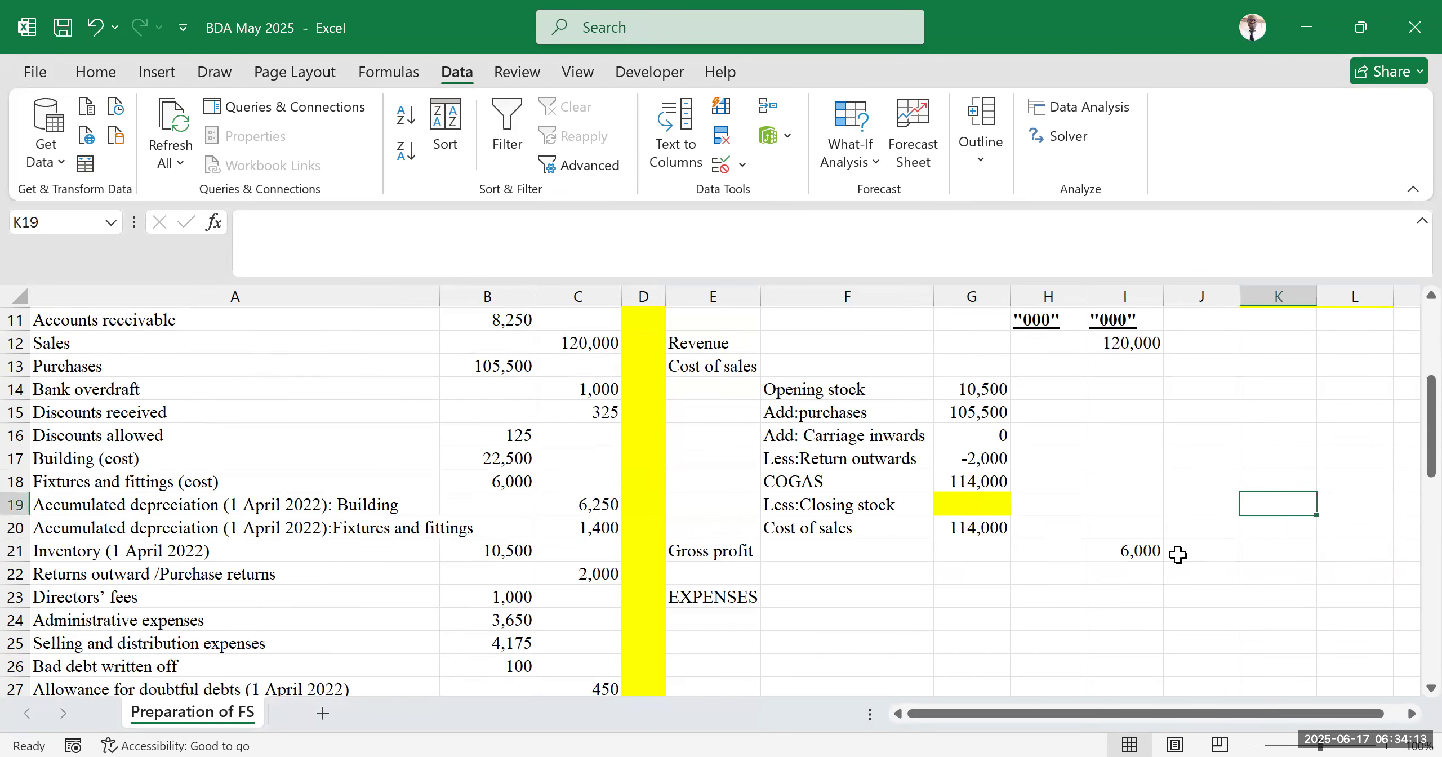
left_click(1311, 513)
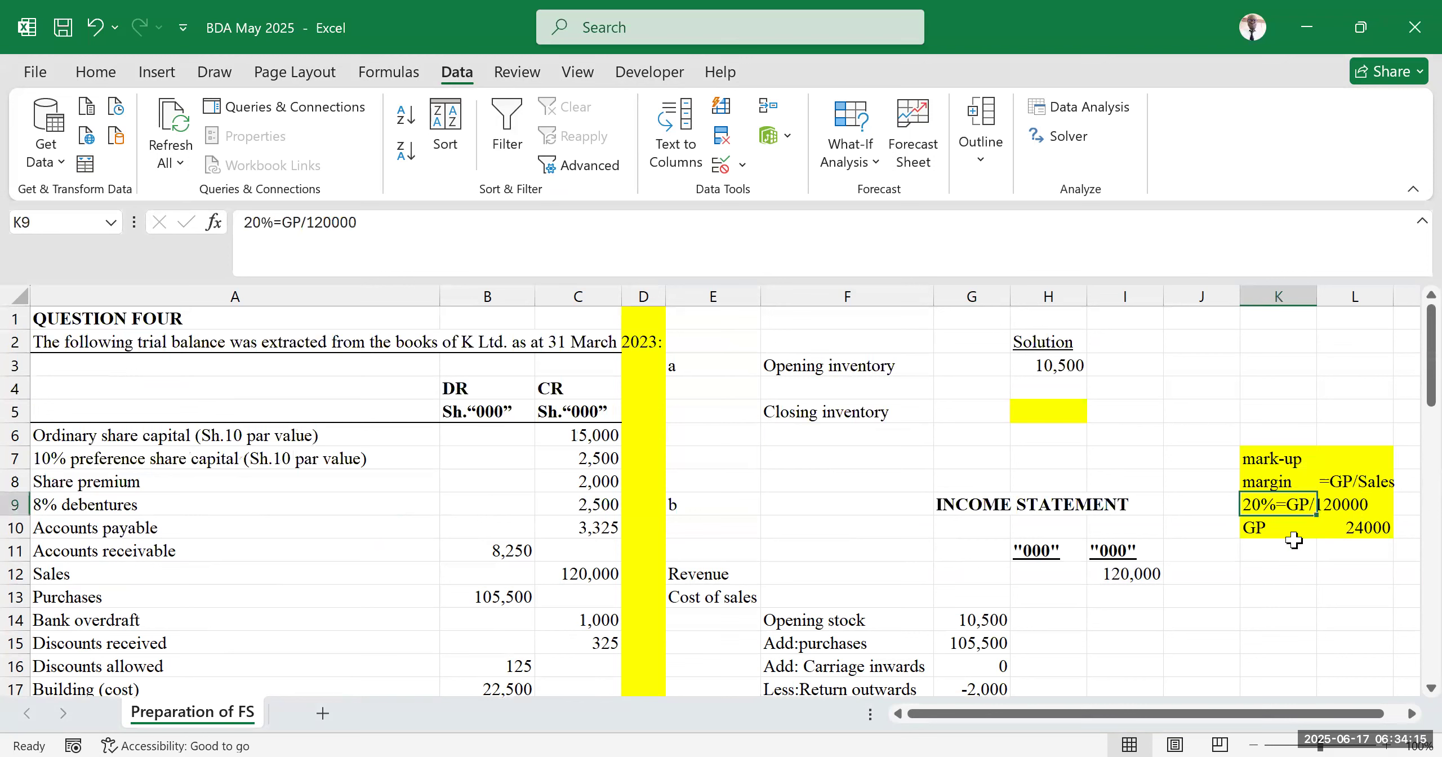
left_click(1277, 483)
left_click(1350, 480)
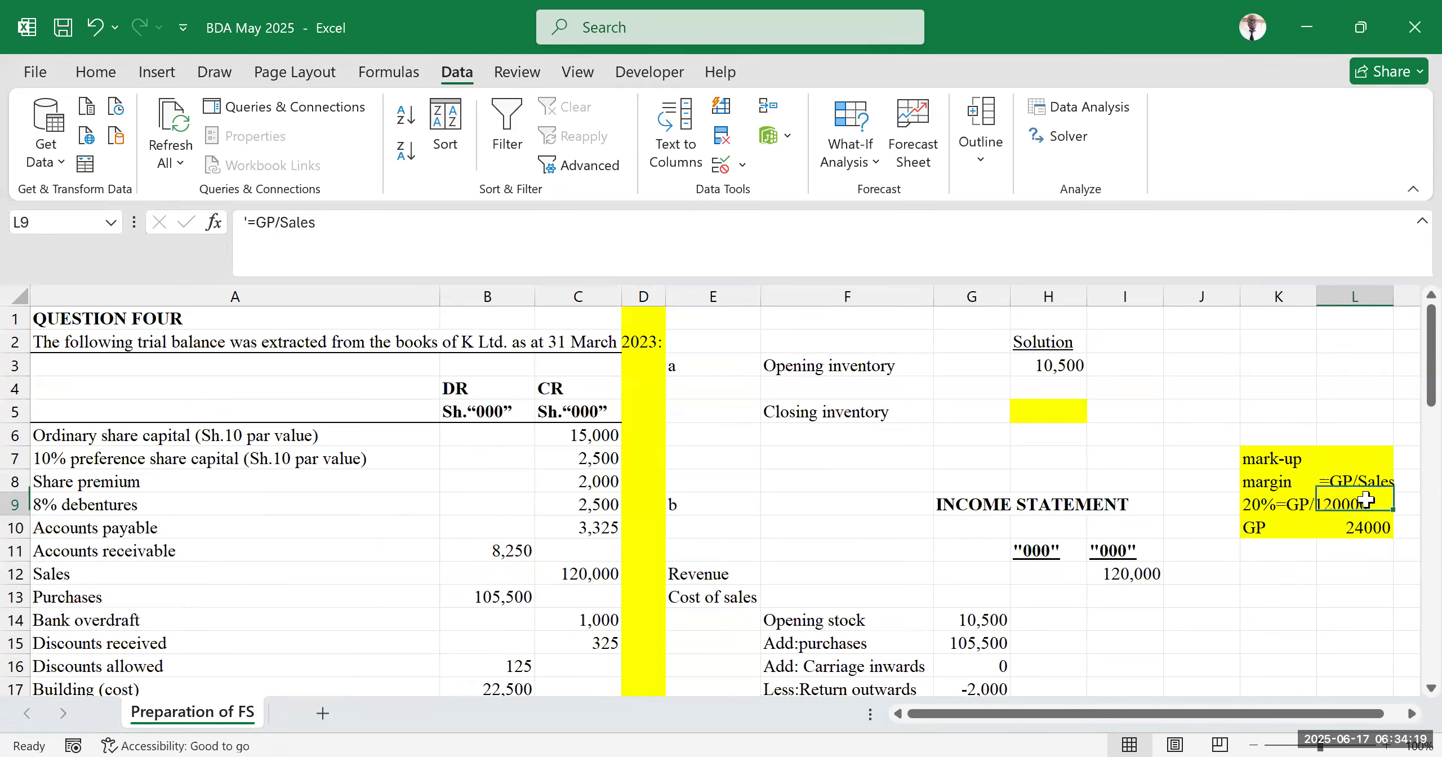
Review the gross profit margin notes in K7:L10, checking the margin formula and gross profit cells
left_click(1323, 502)
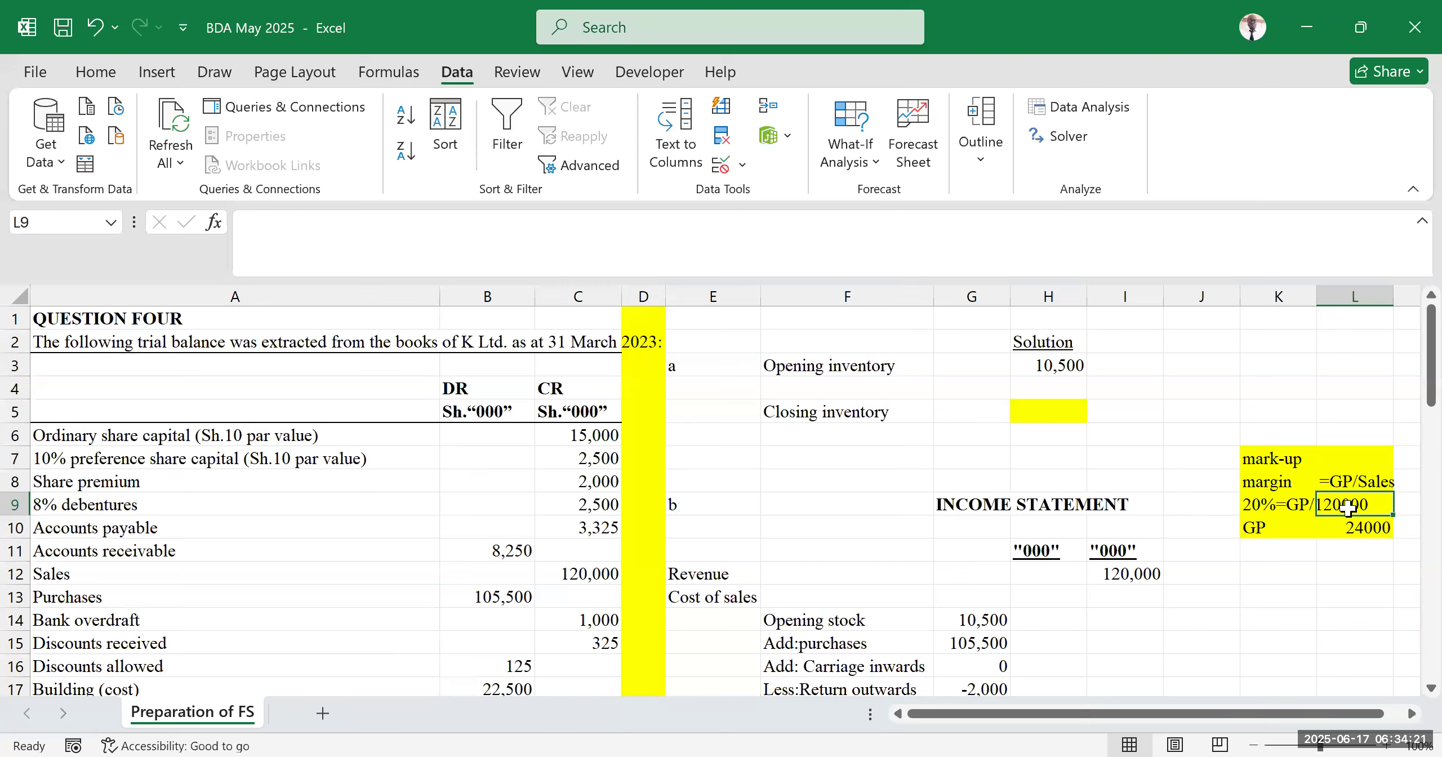
left_click(1247, 513)
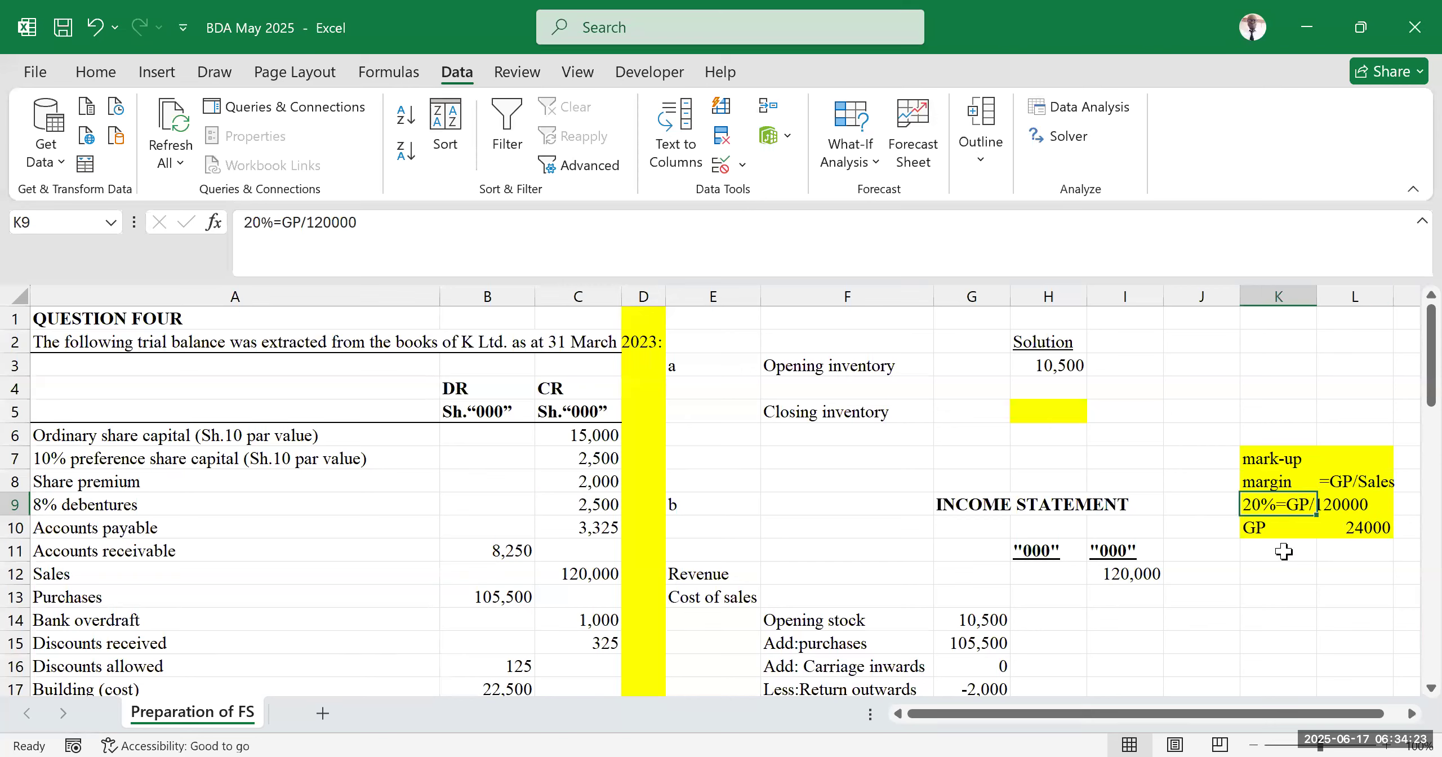
left_click(1277, 534)
left_click(1304, 501)
left_click(1267, 549)
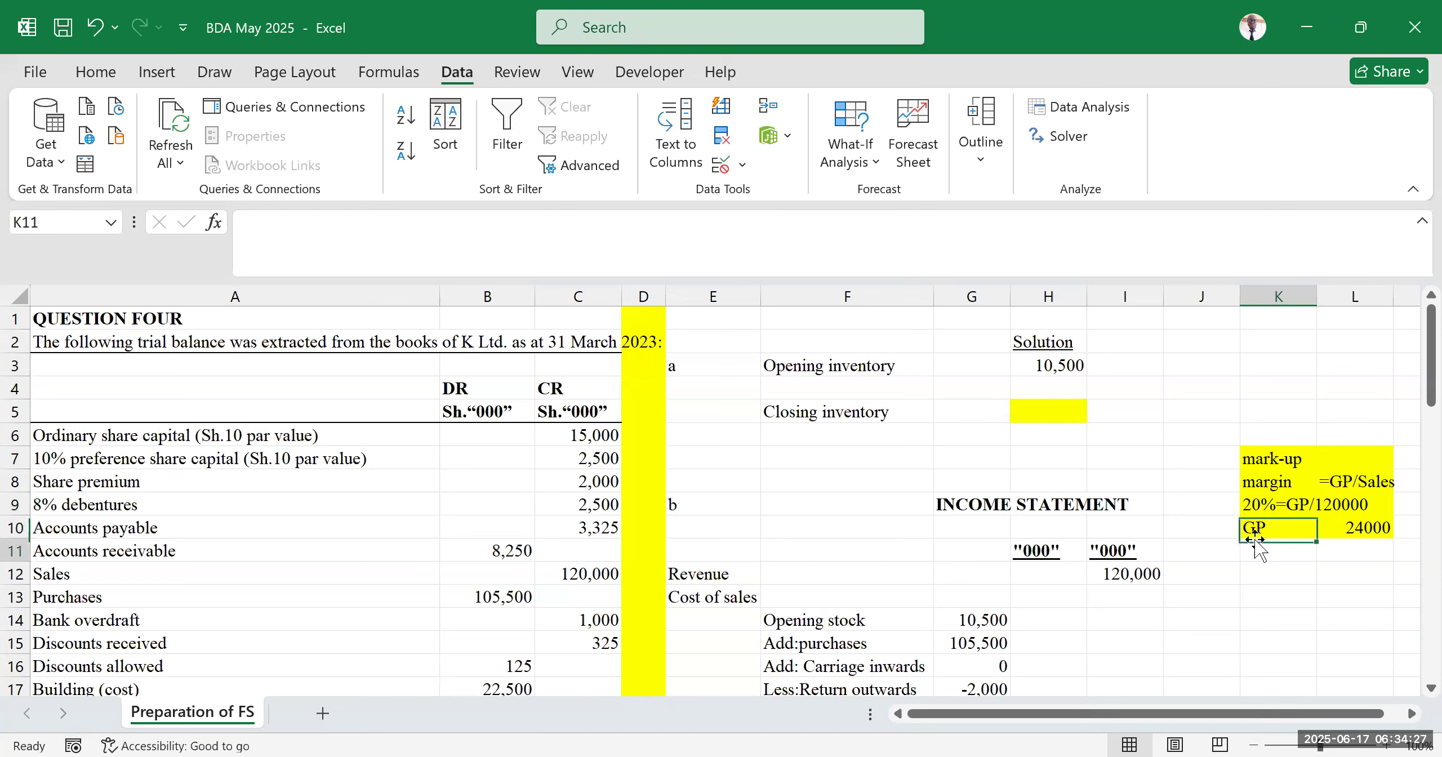
left_click(1272, 524)
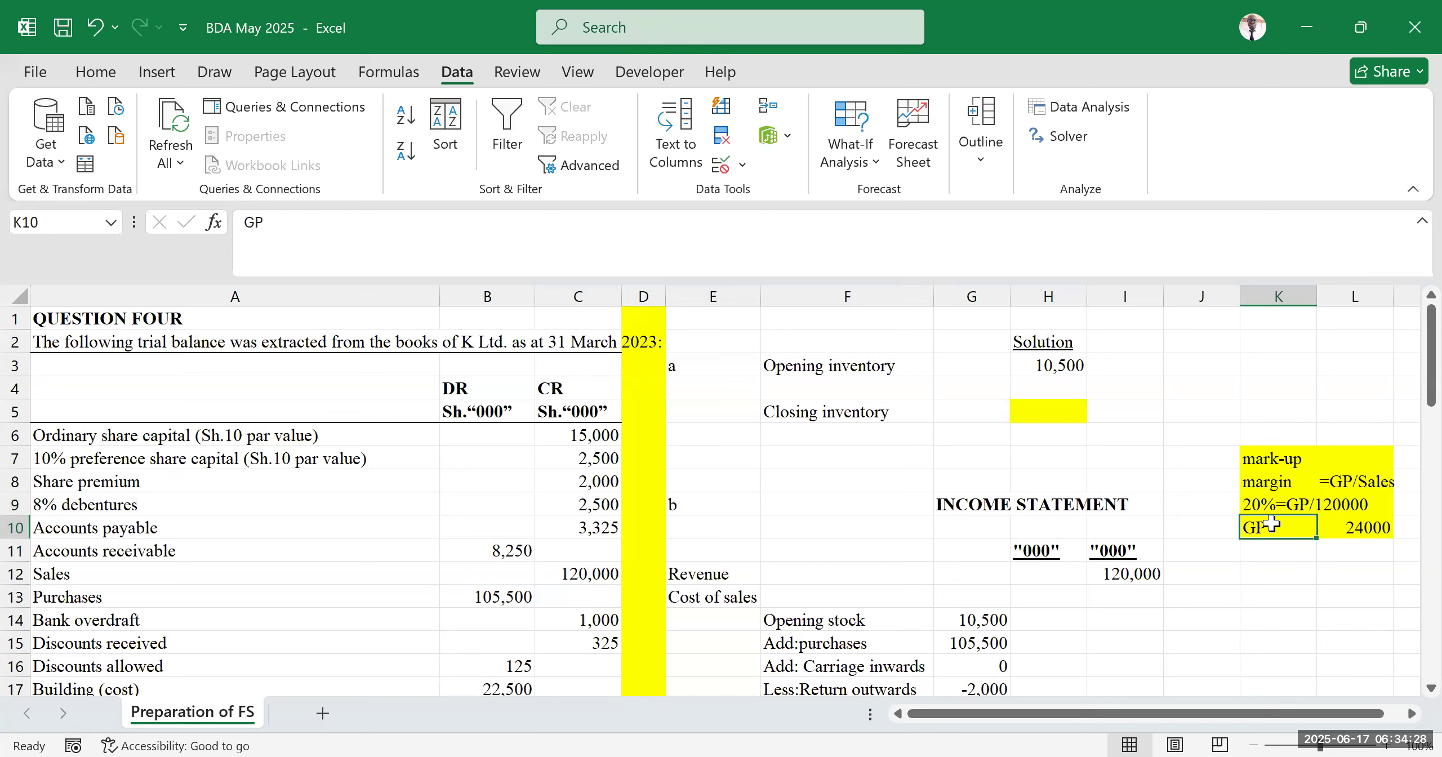
left_click(1374, 526)
left_click_drag(1264, 459, 1362, 528)
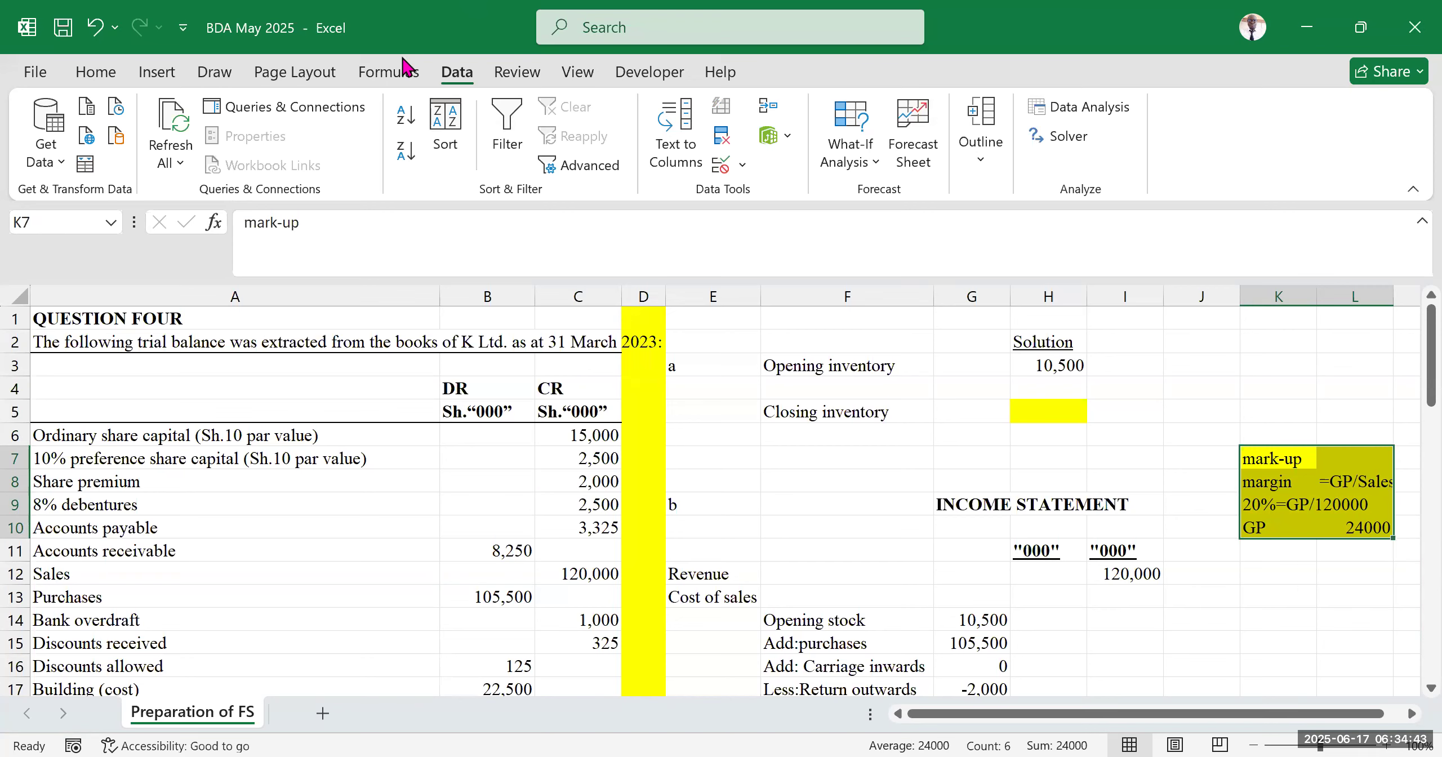
left_click(403, 58)
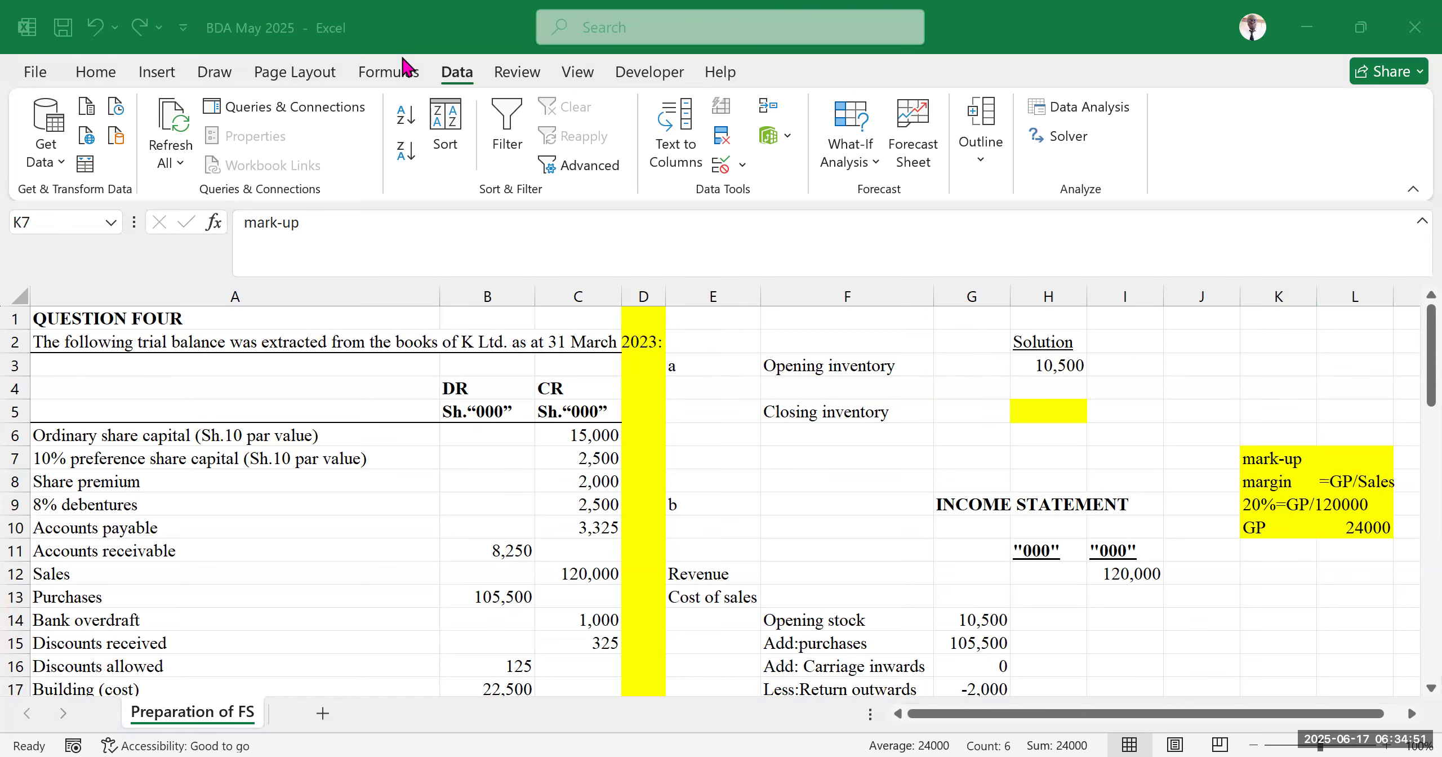
Use Goal Seek to set gross profit in I21 to 24000 by changing the closing stock cell G19
scroll(902, 396, "down", 3)
left_click(901, 396)
scroll(1121, 544, "up", 2)
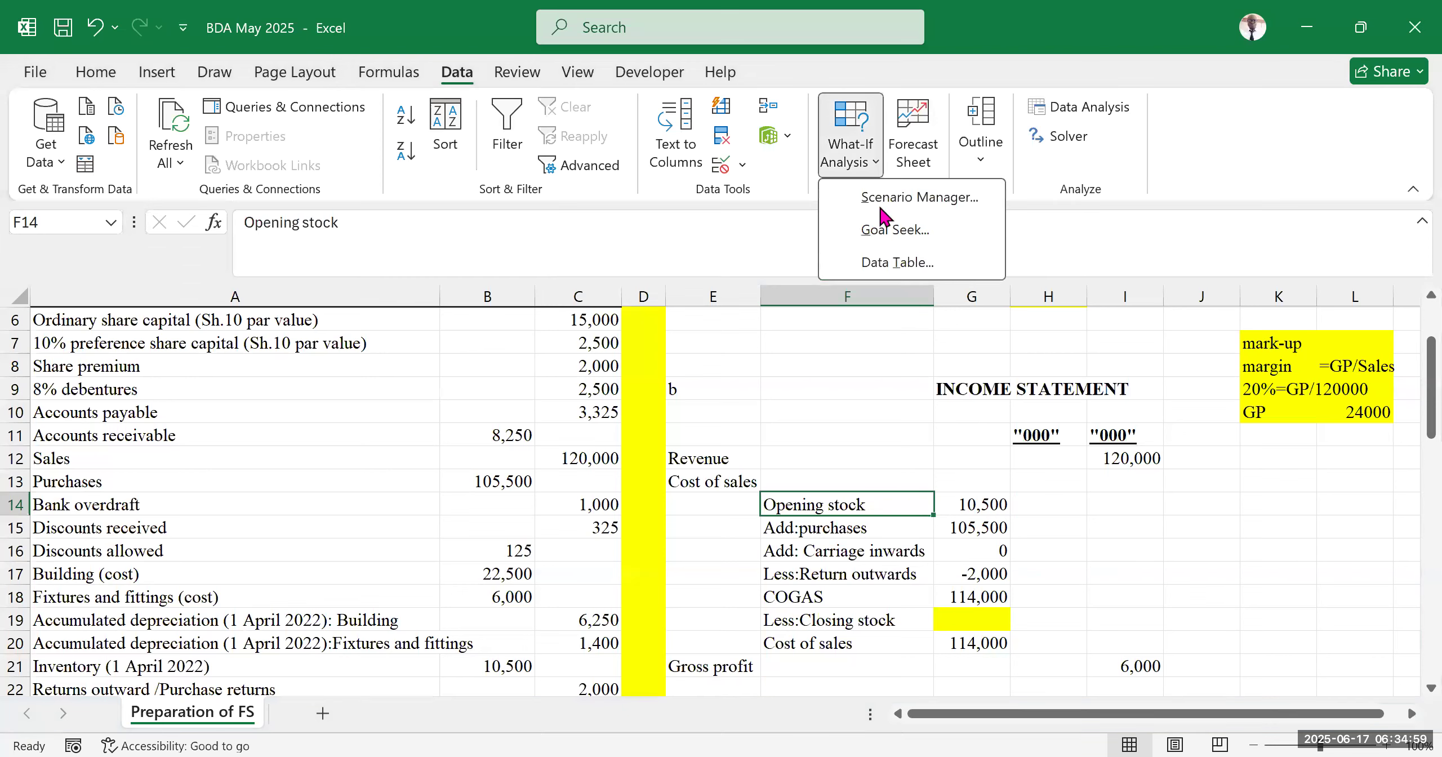
key("g")
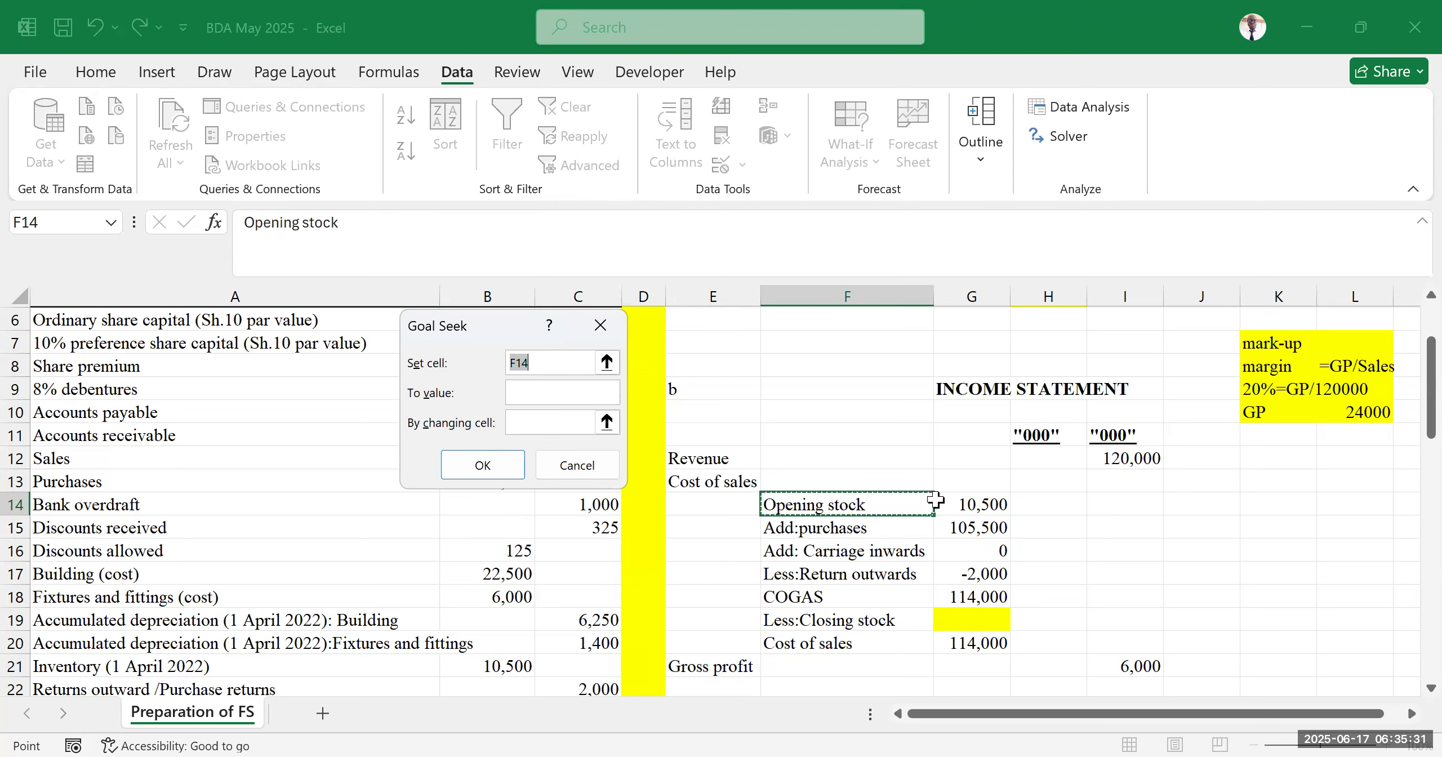
left_click(1128, 663)
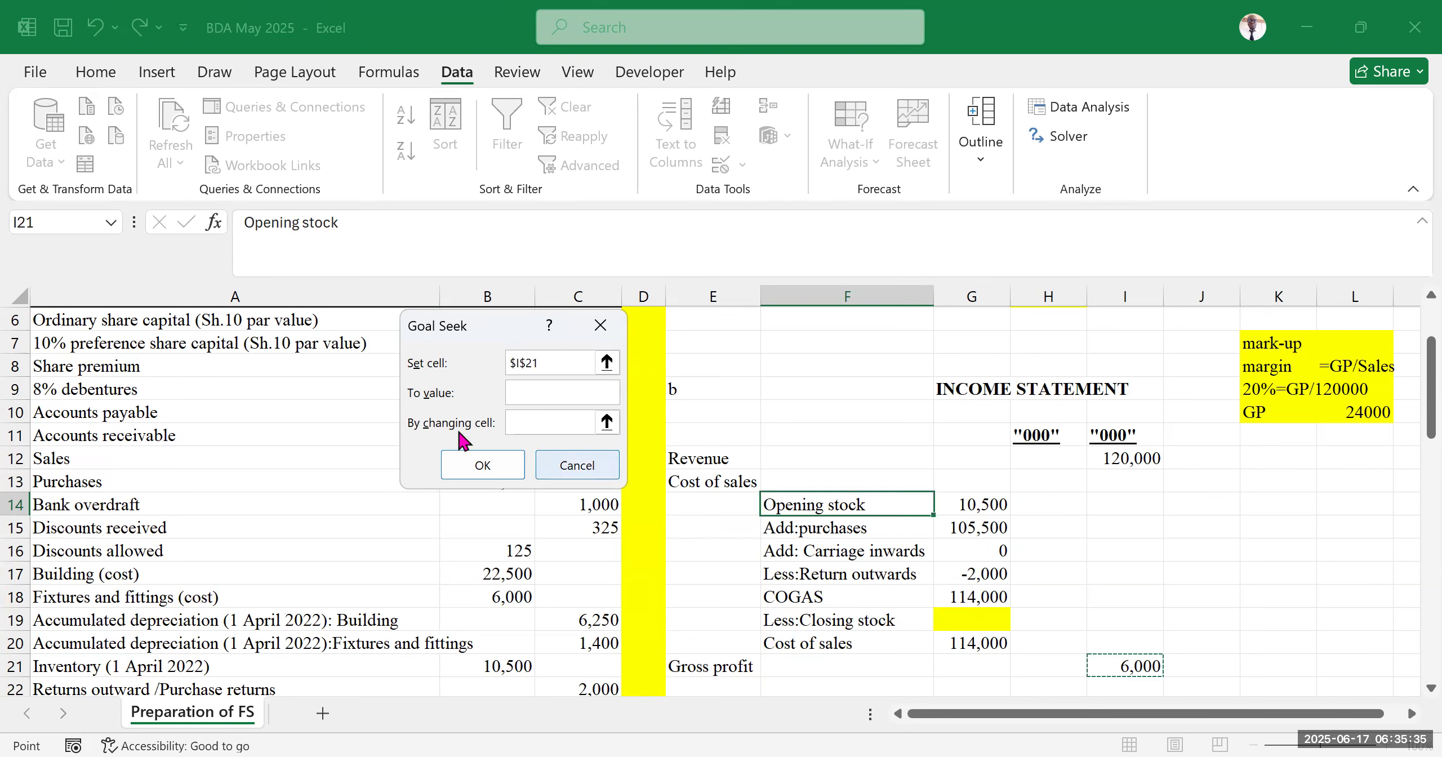
left_click(552, 392)
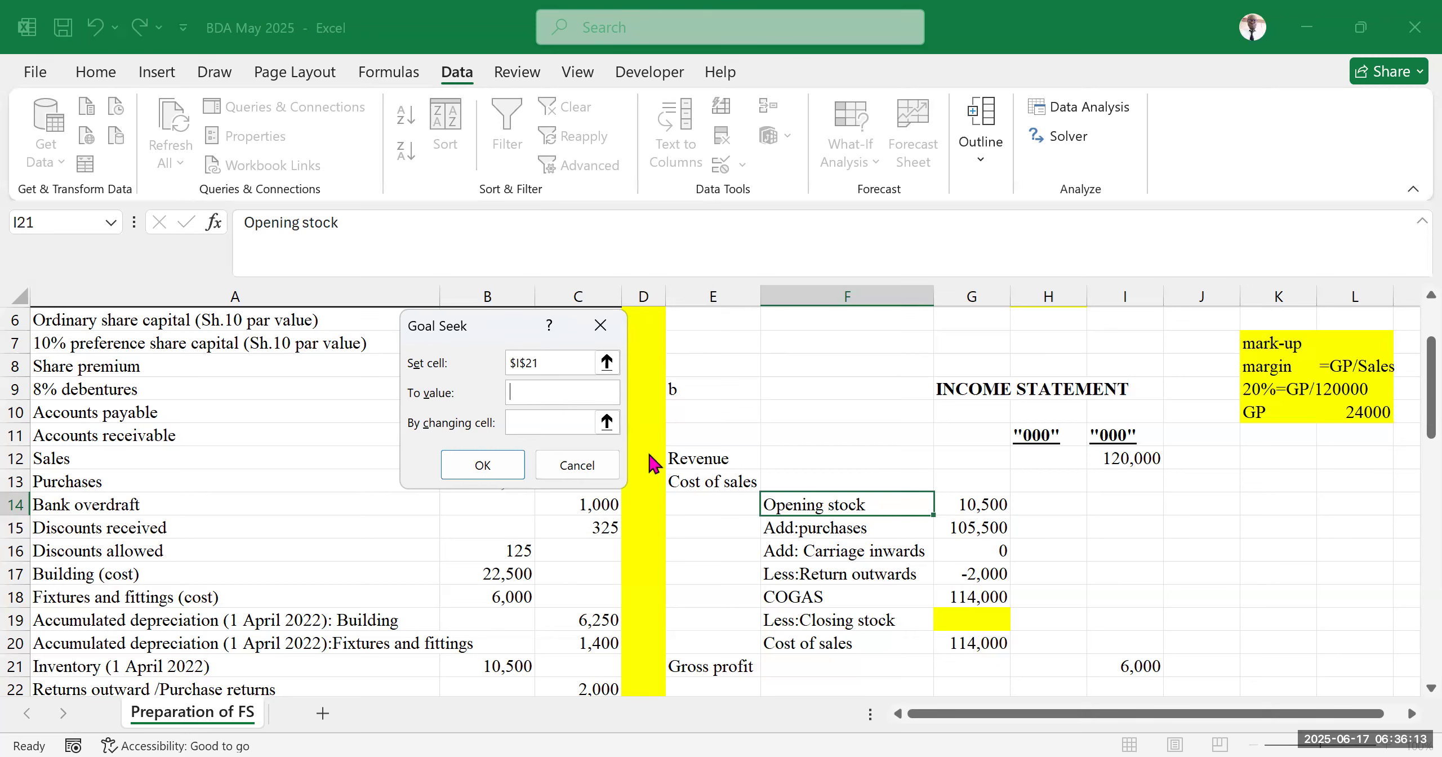
left_click(545, 393)
type("24000")
left_click(549, 420)
left_click(982, 619)
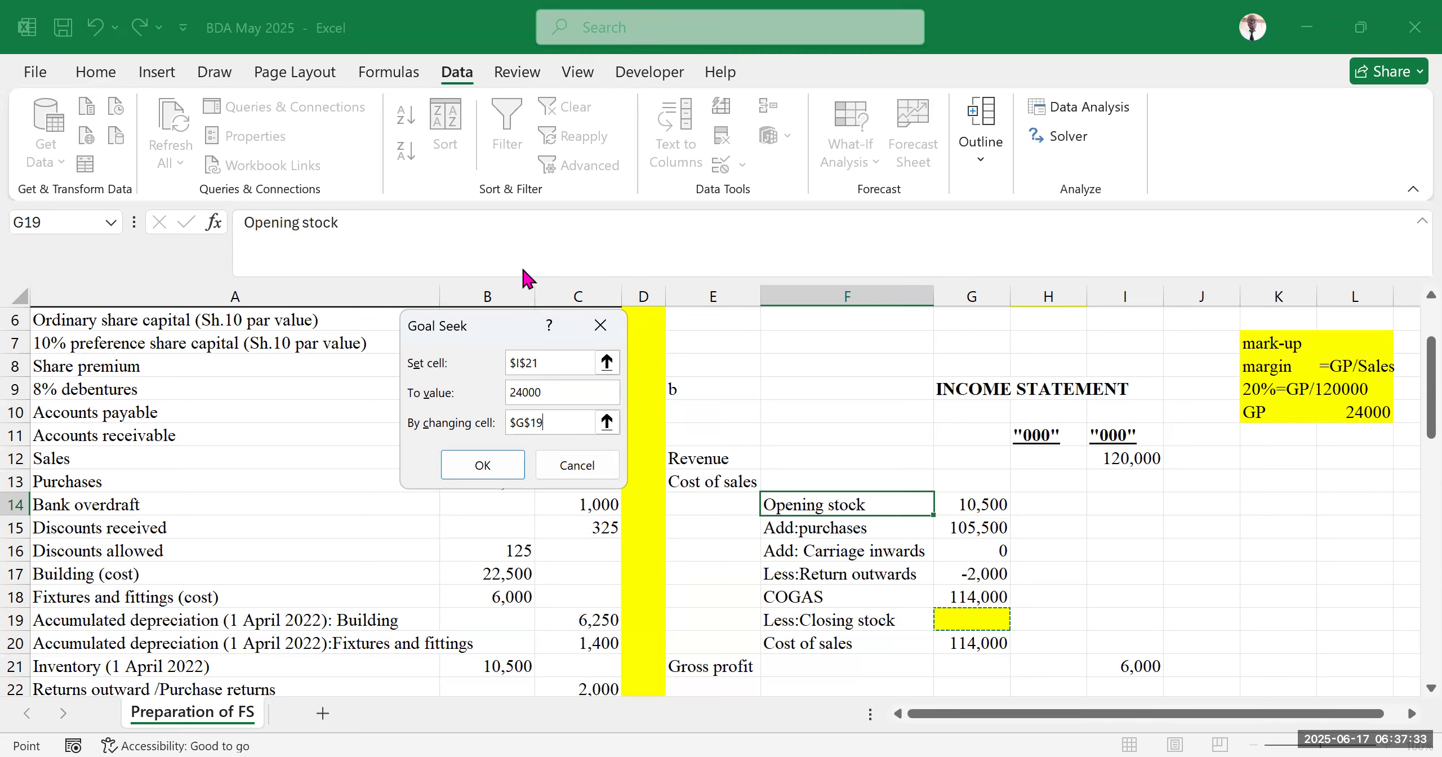
left_click(568, 392)
left_click(570, 355)
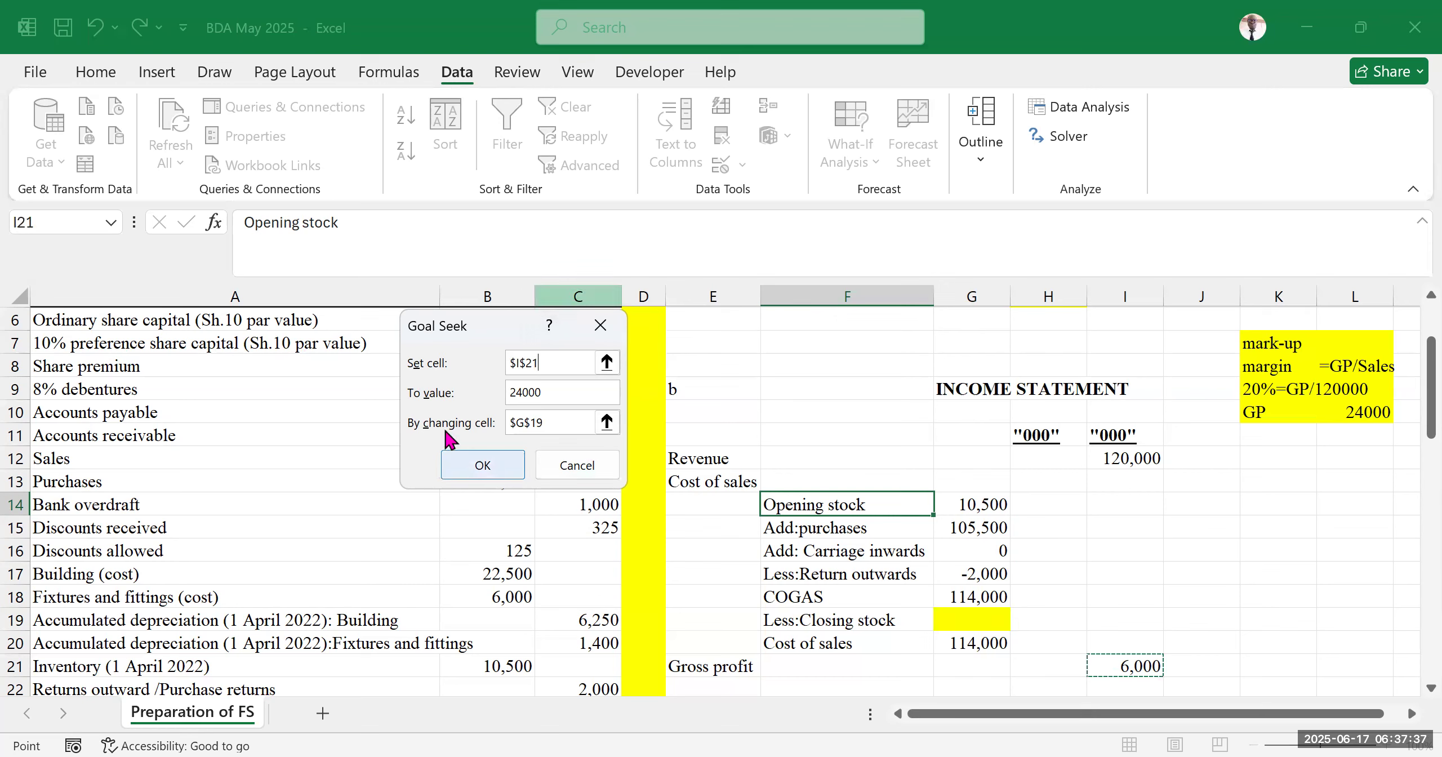
left_click(496, 453)
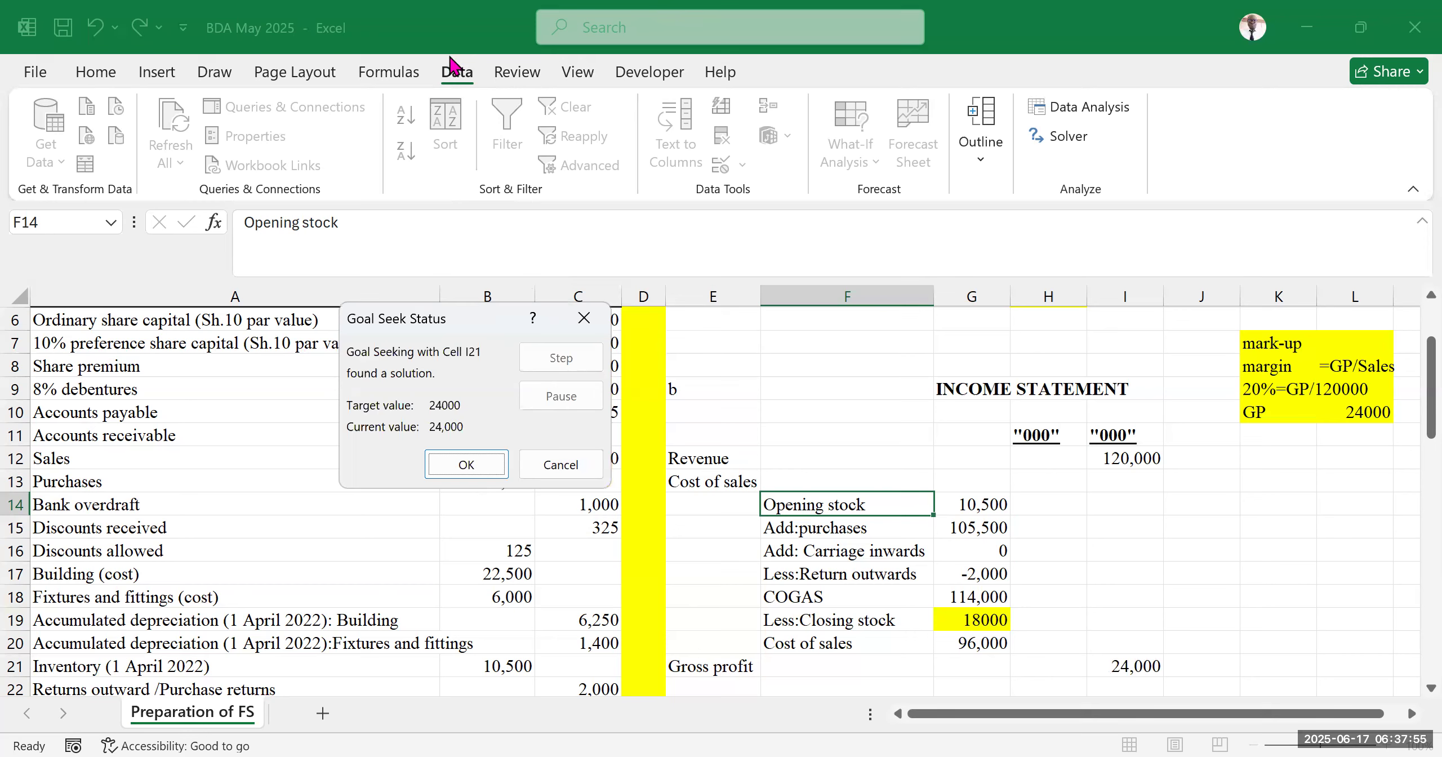
left_click(532, 2)
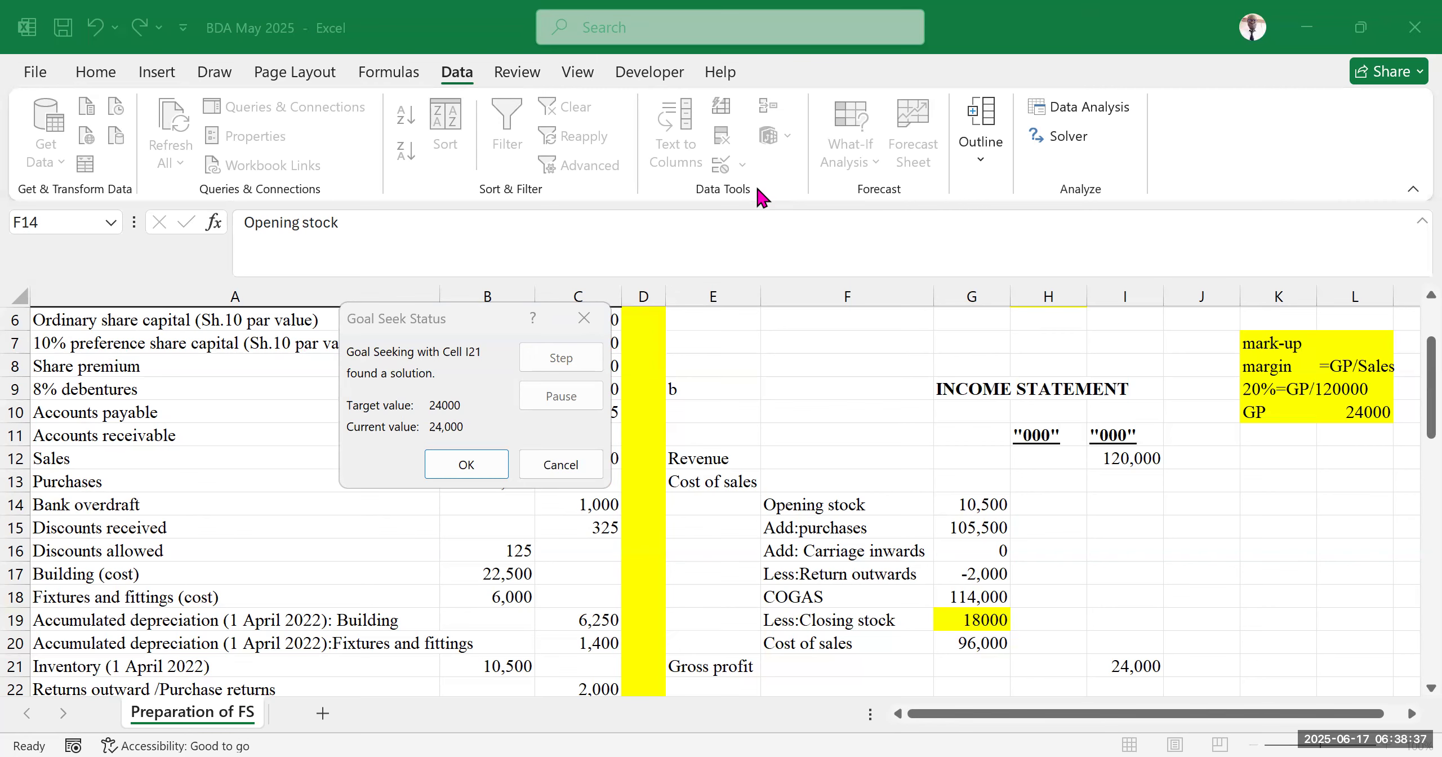
left_click(467, 465)
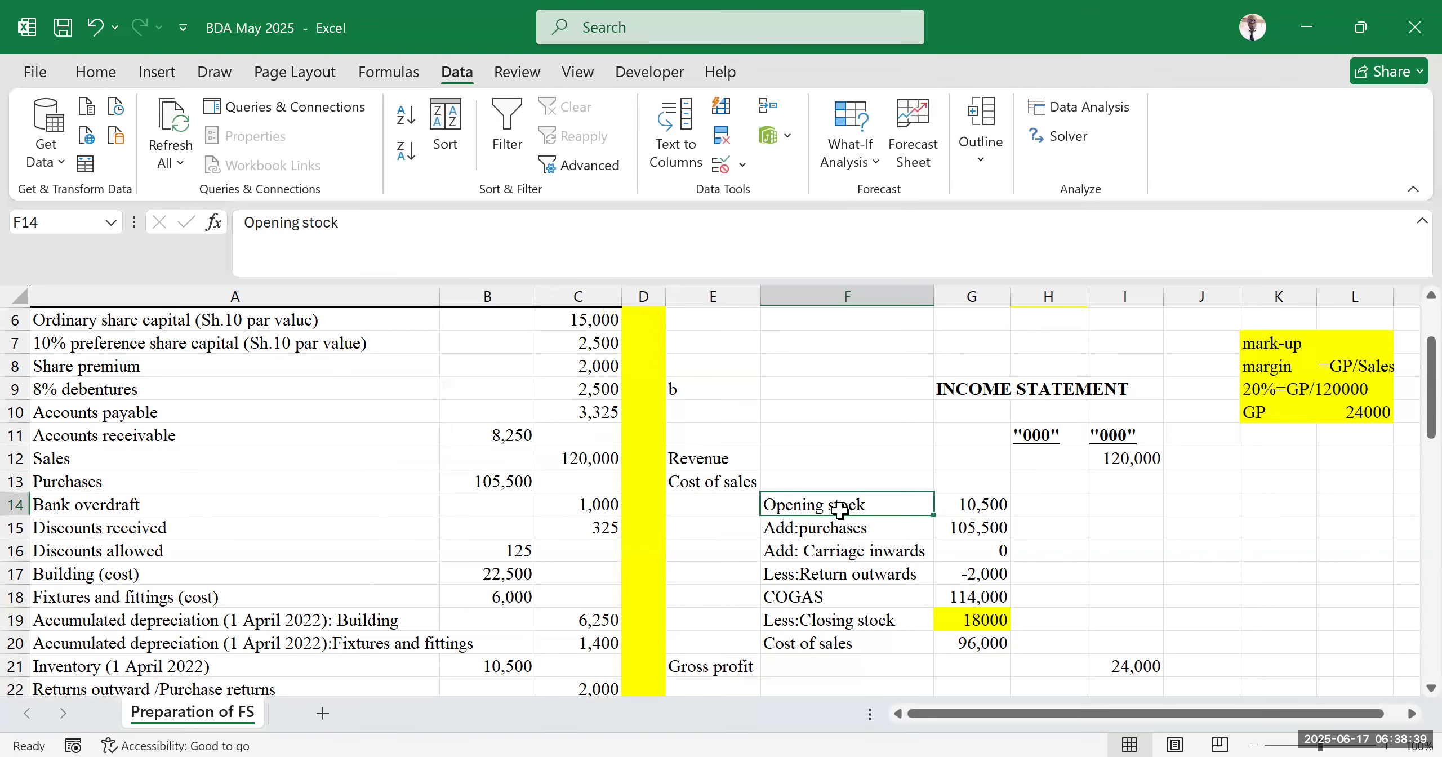
Scroll through the trial balance, additional information and the required parts (a) to (c) of the question
scroll(839, 510, "down", 8)
scroll(727, 524, "down", 6)
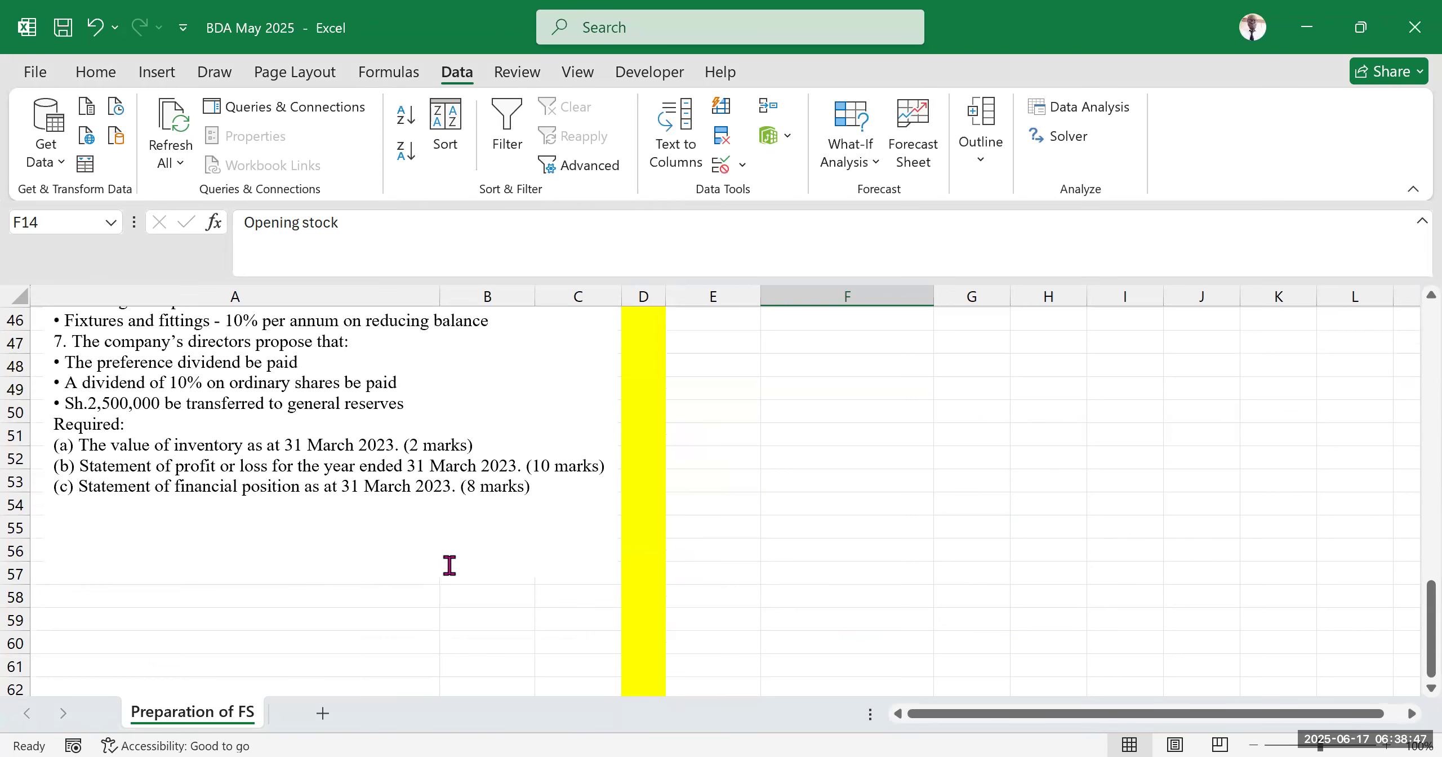
scroll(450, 516, "up", 3)
scroll(386, 541, "down", 3)
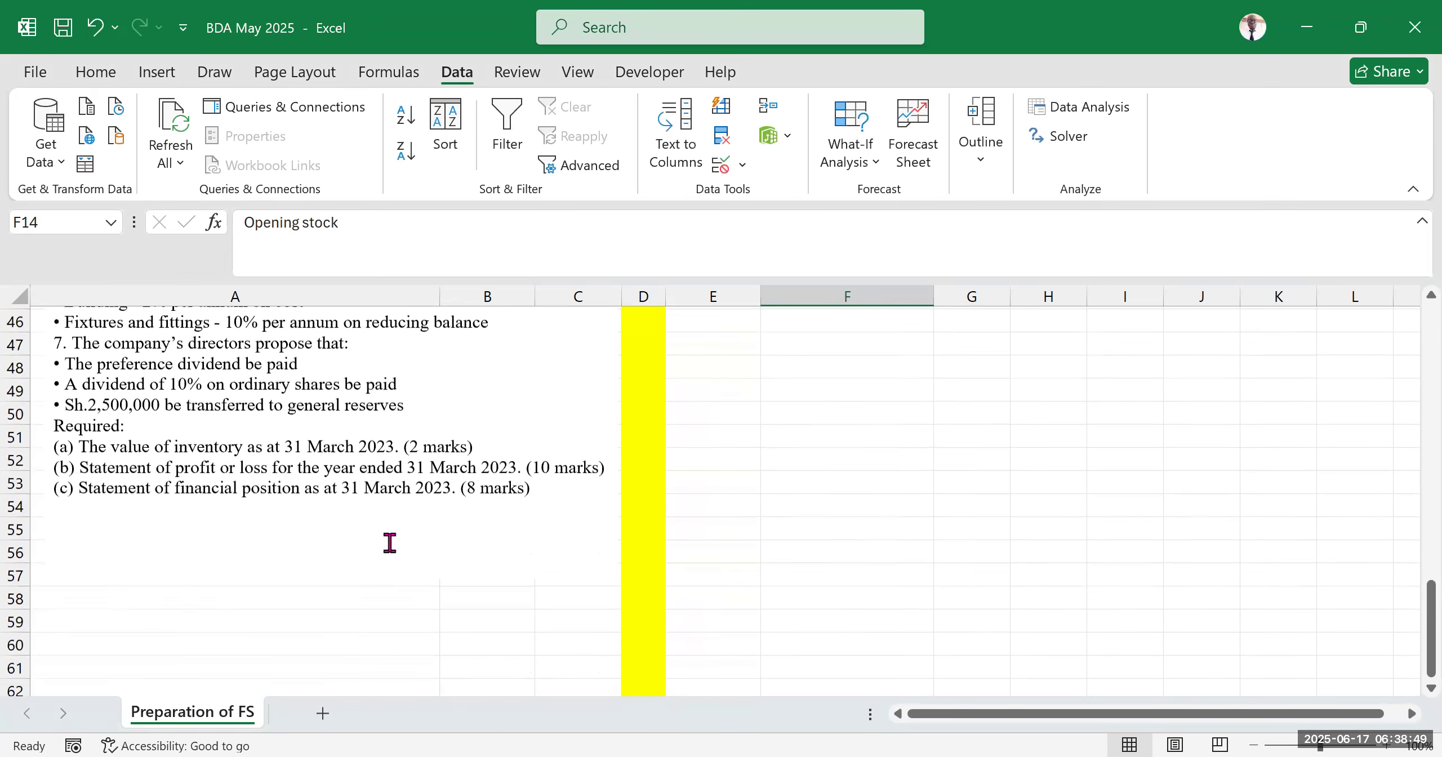
scroll(685, 521, "up", 15)
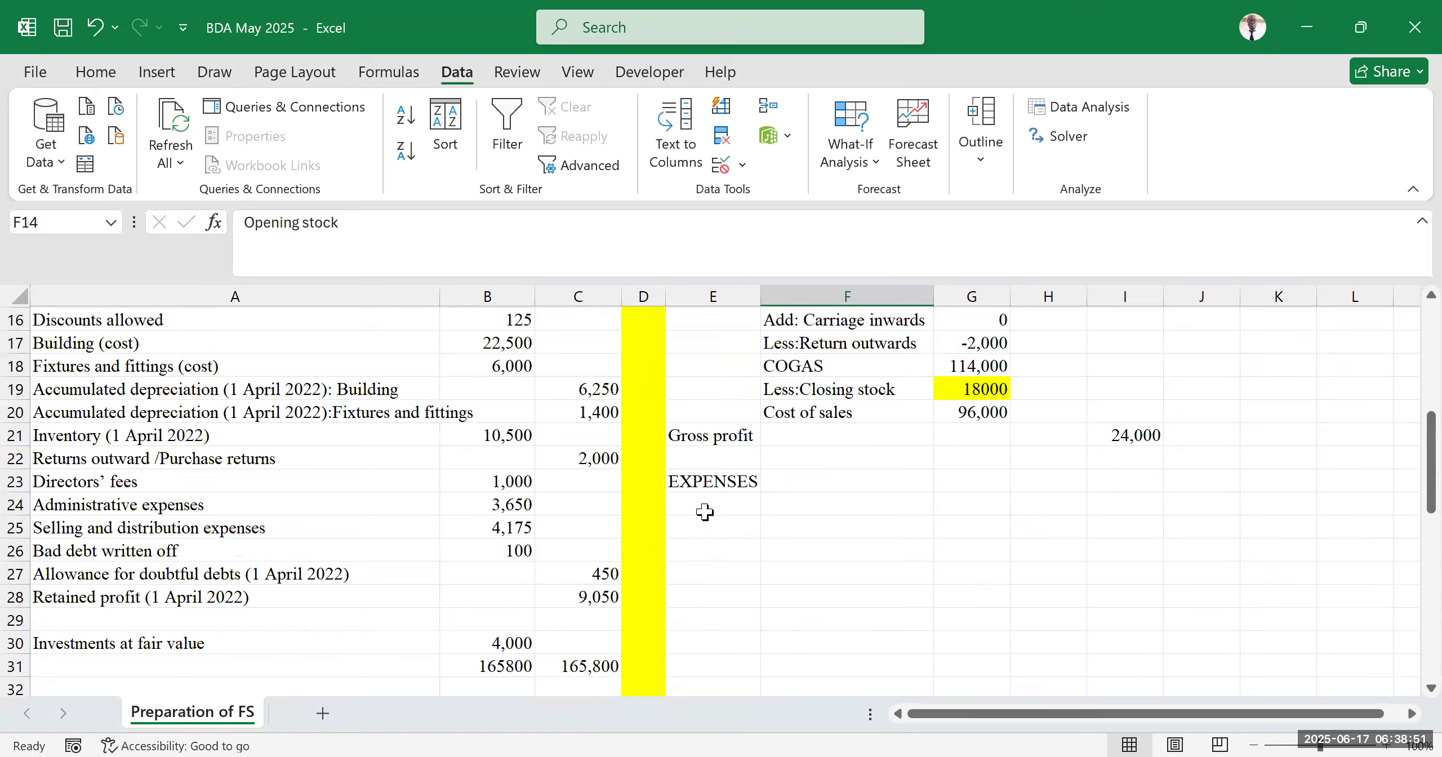
scroll(747, 513, "down", 7)
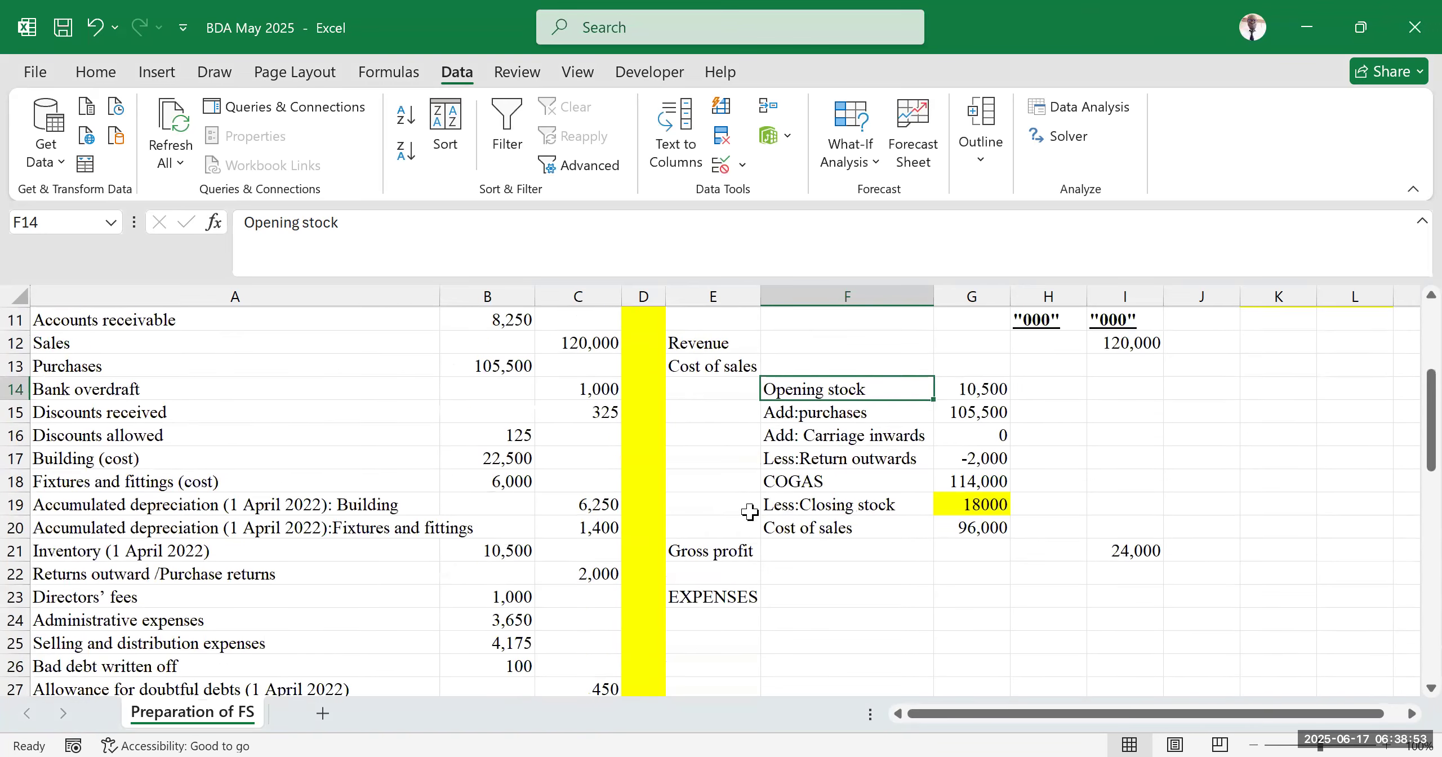
scroll(873, 496, "up", 5)
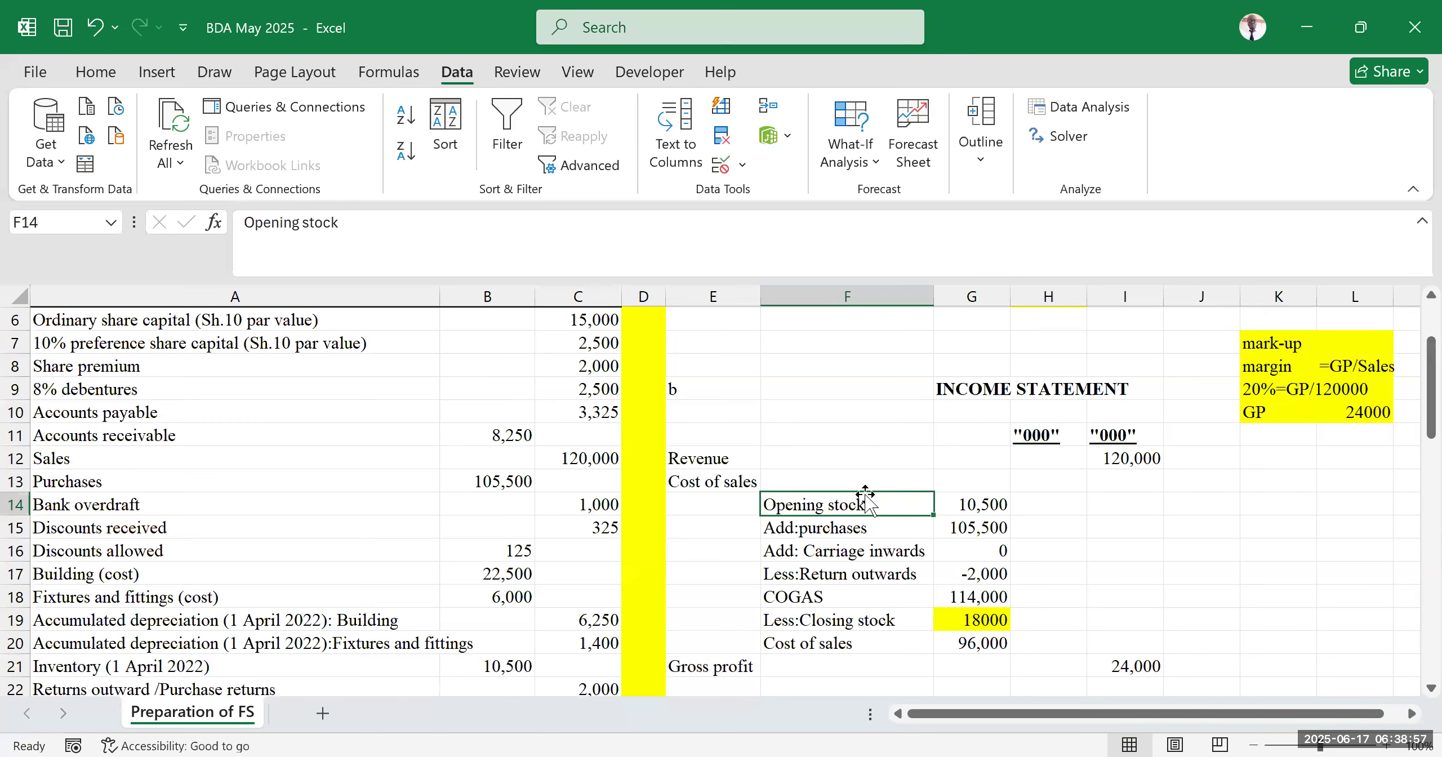
scroll(980, 464, "down", 3)
left_click(958, 502)
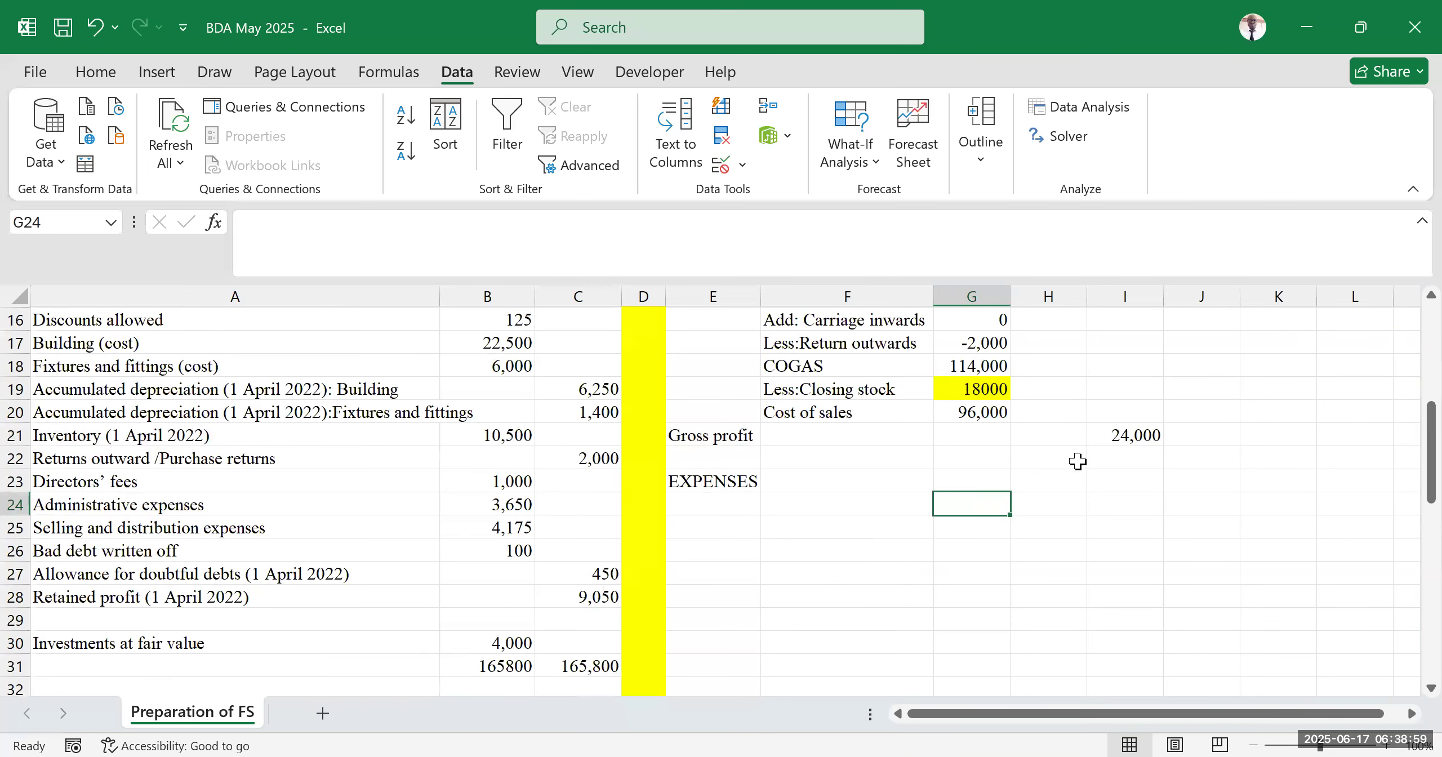
left_click(774, 526)
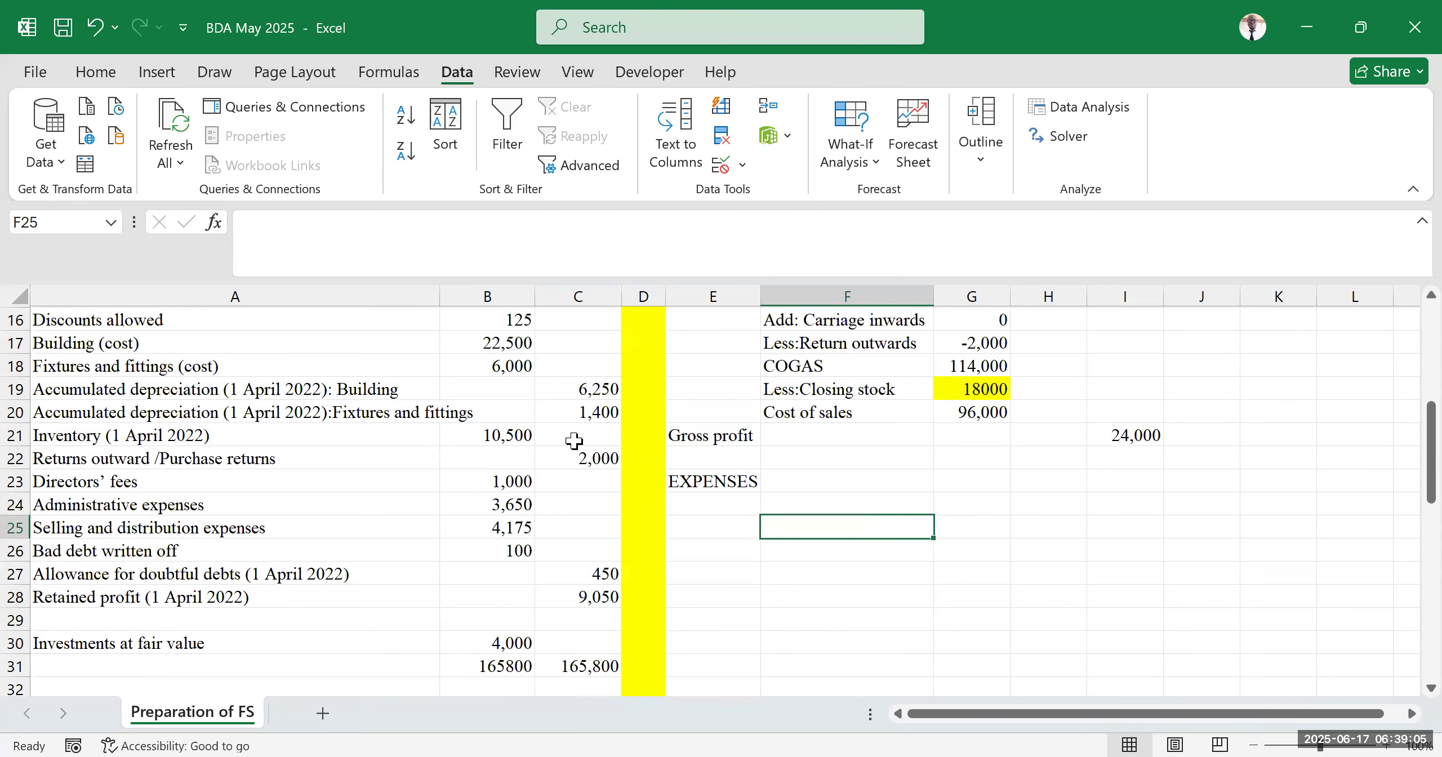
scroll(557, 439, "up", 2)
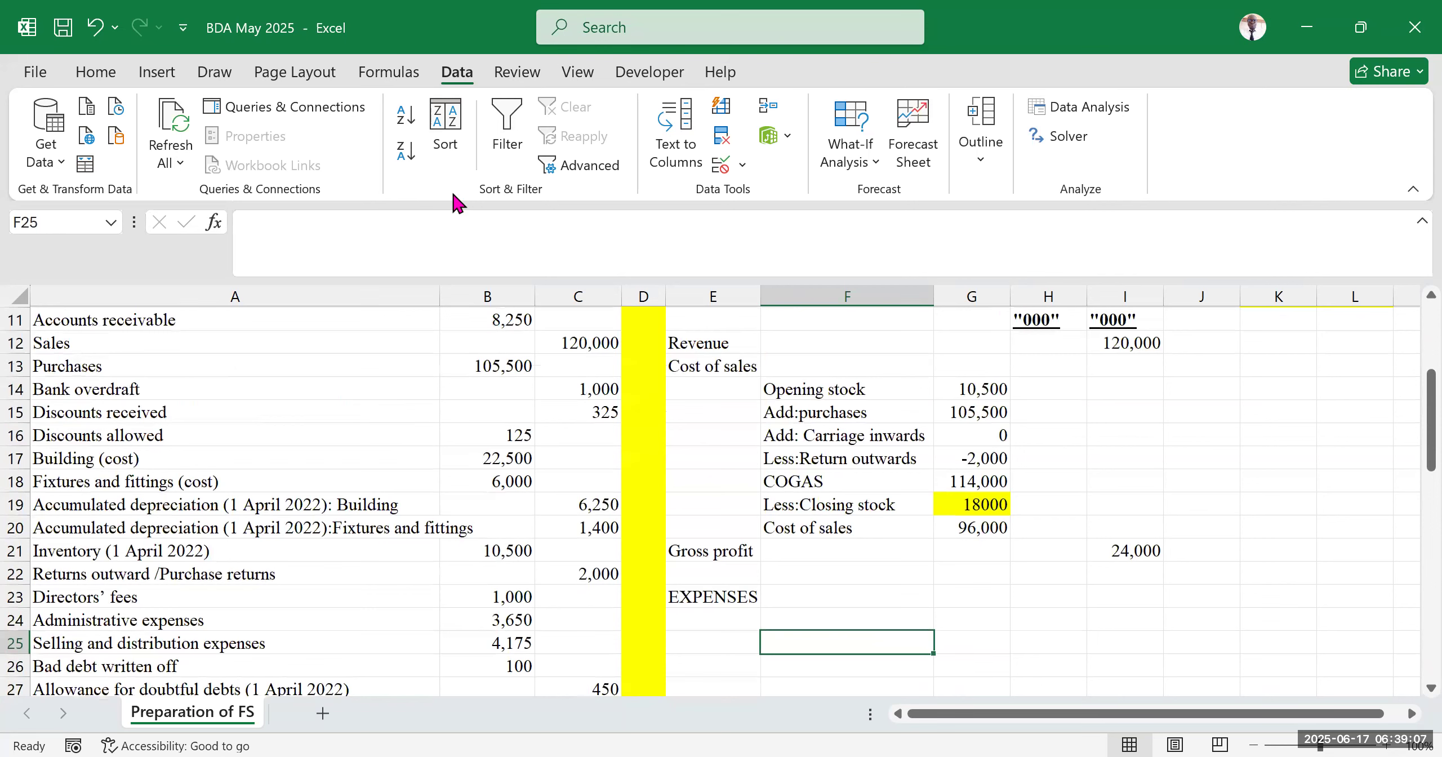
scroll(817, 416, "down", 5)
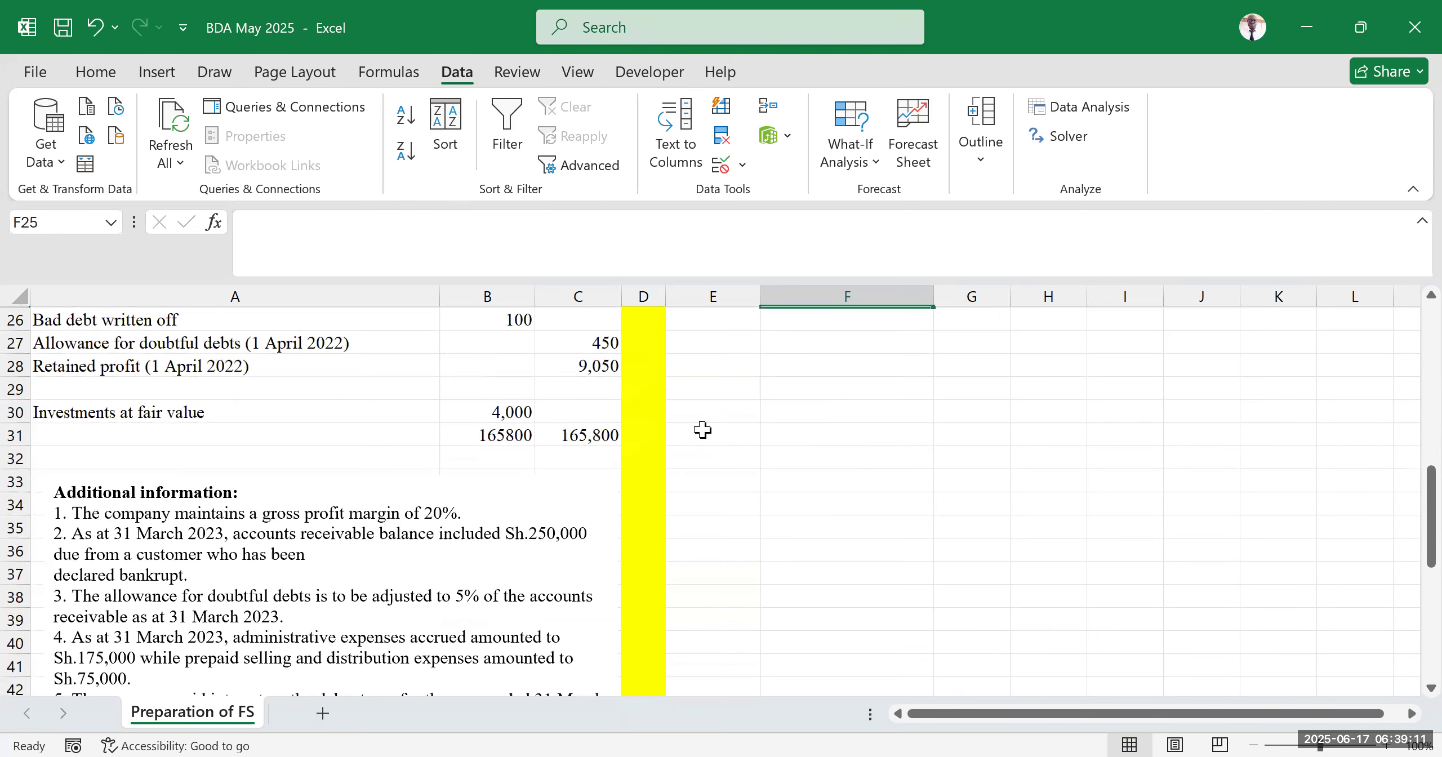
scroll(904, 463, "up", 7)
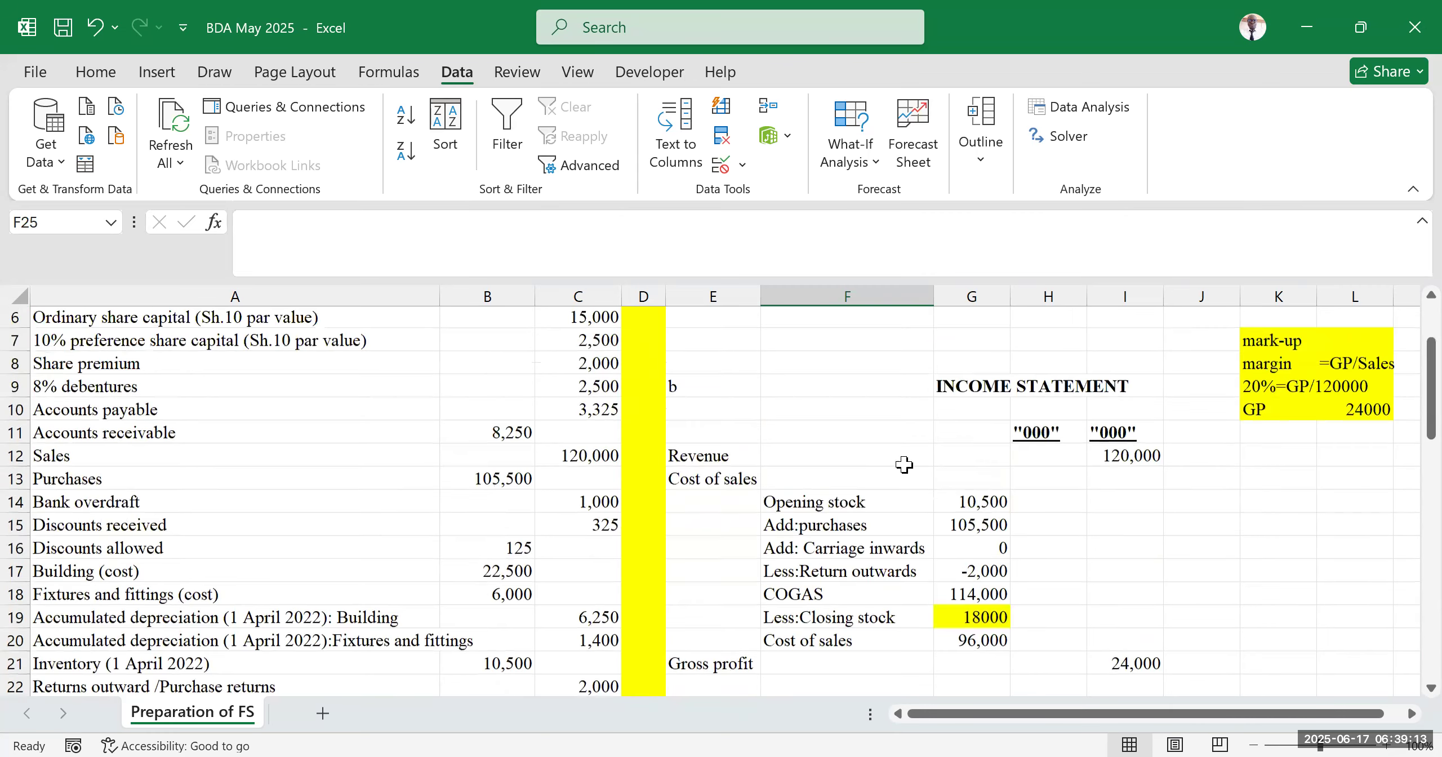
left_click(845, 574)
scroll(813, 481, "down", 7)
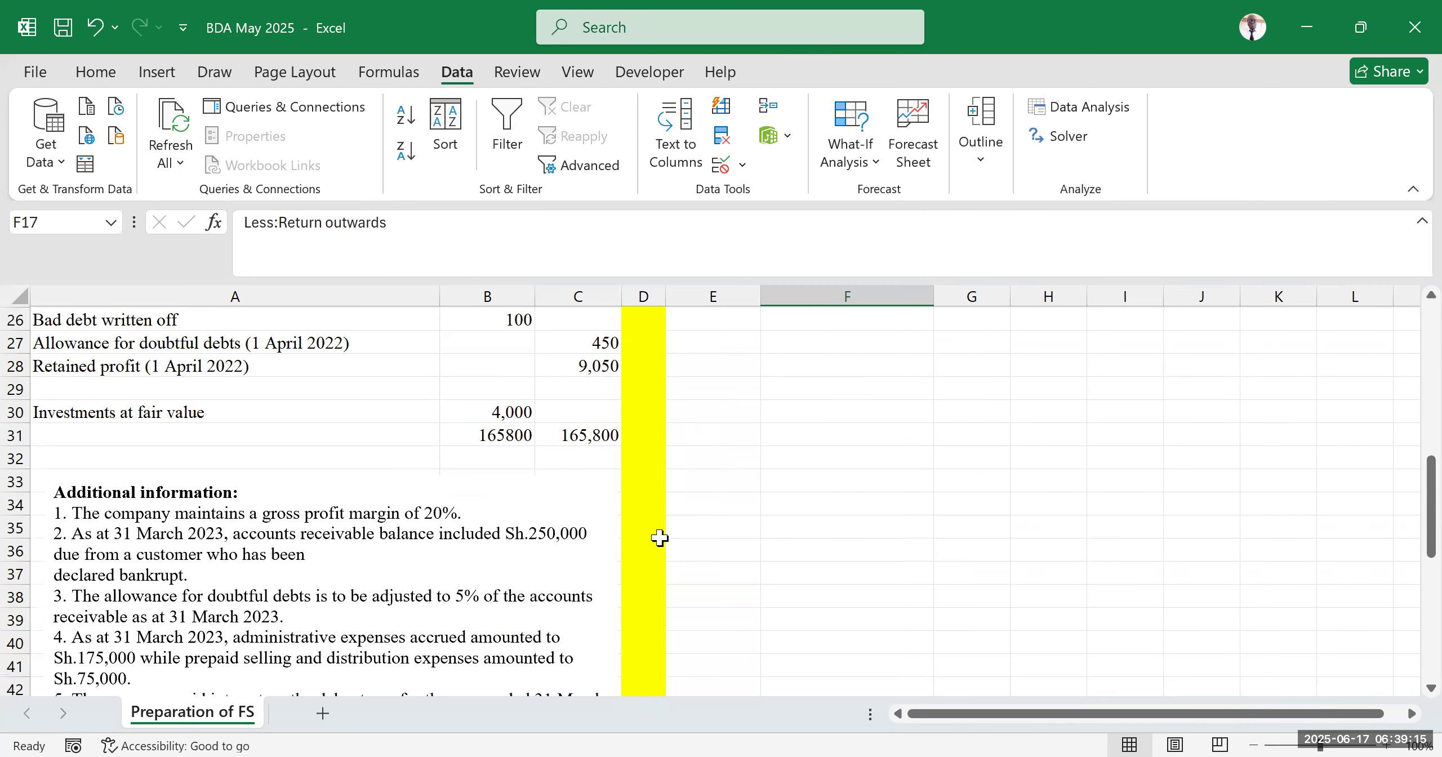
scroll(225, 606, "down", 7)
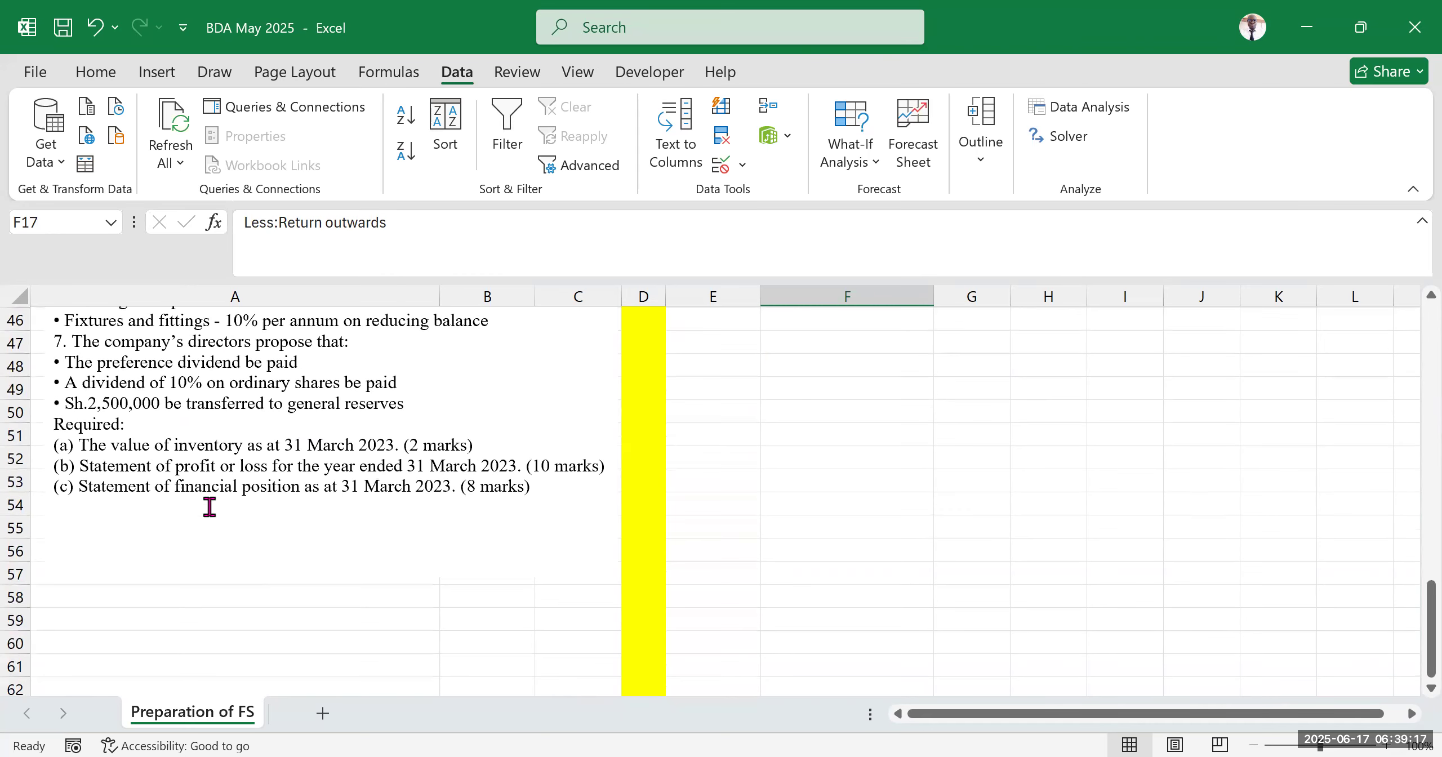
left_click_drag(73, 467, 470, 466)
left_click(825, 476)
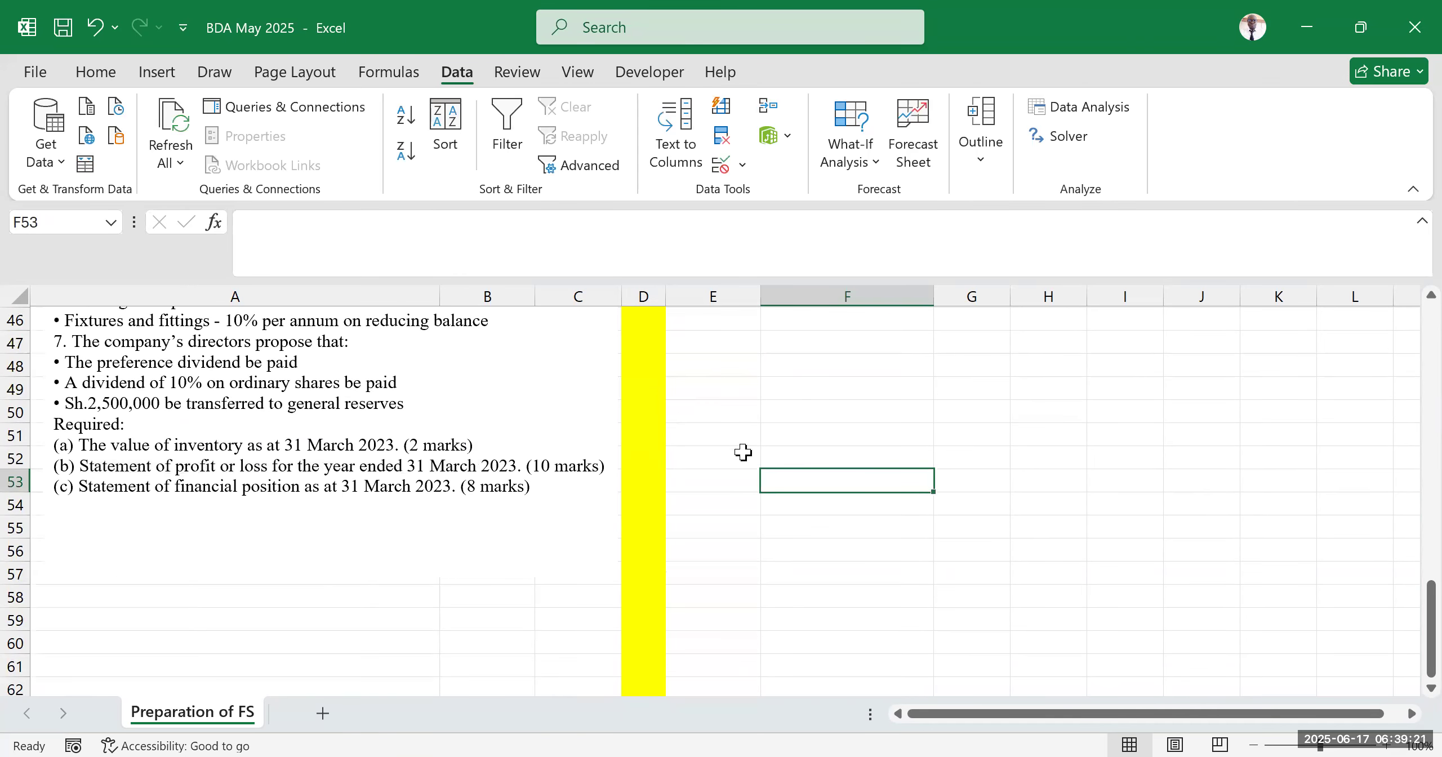
scroll(904, 399, "up", 13)
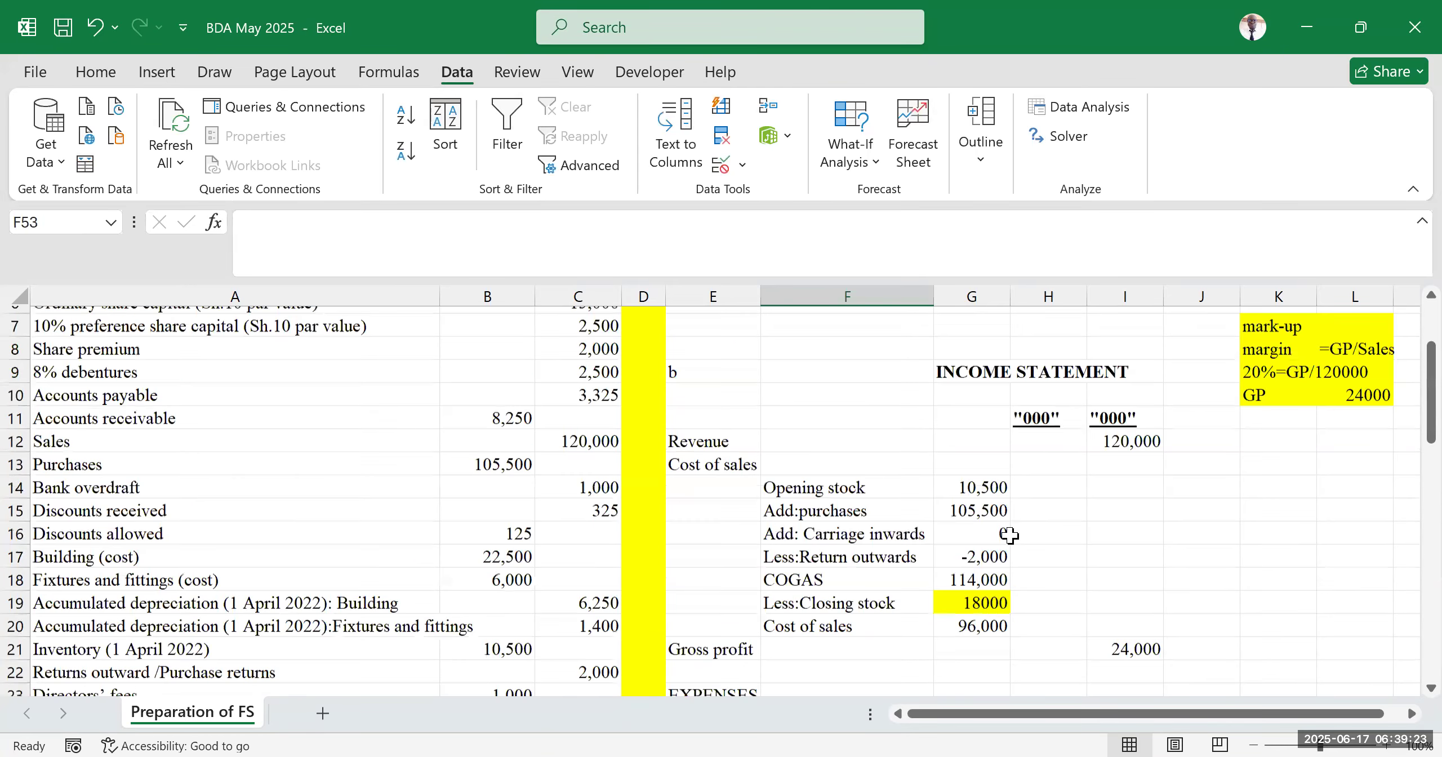
Examine the closing stock figure in G19 and the cost of sales section of the income statement
left_click(970, 620)
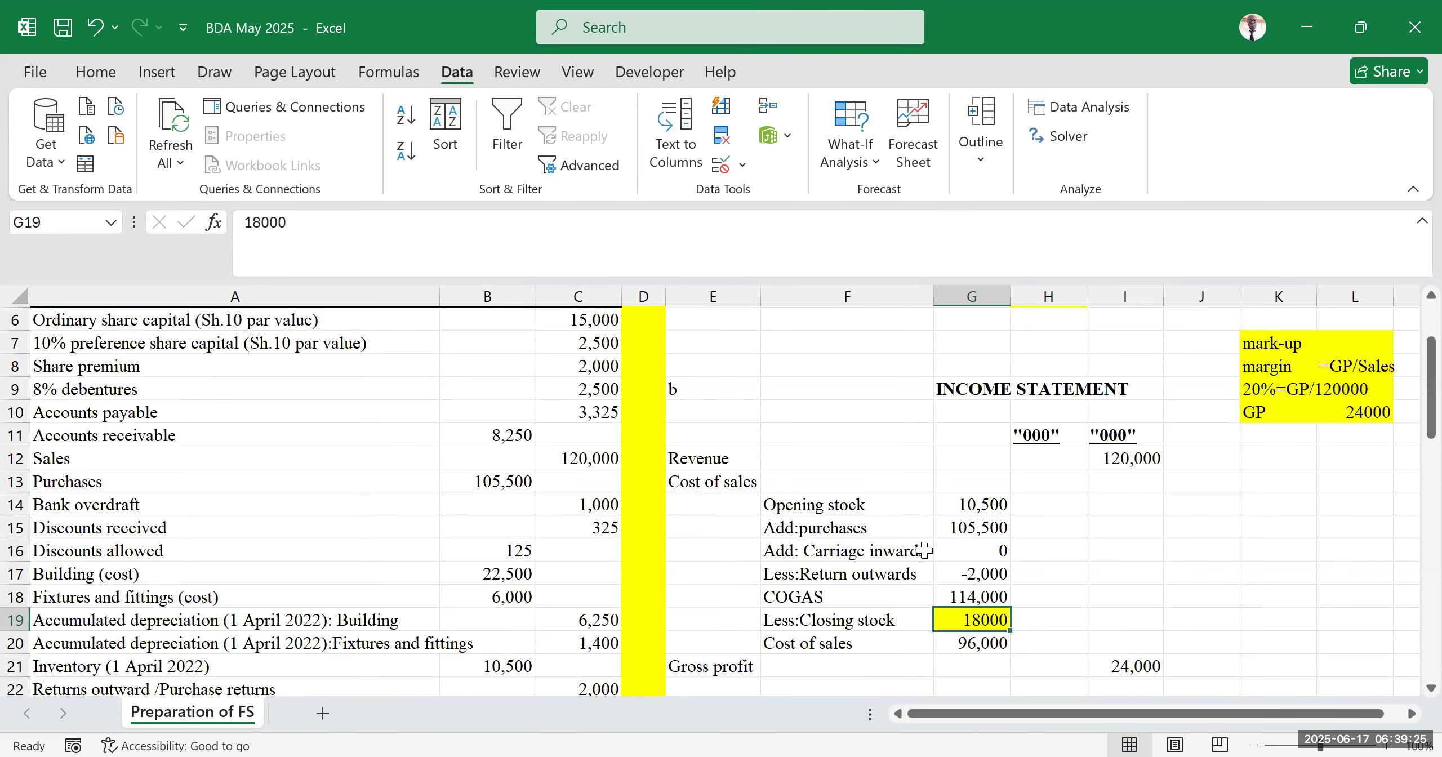
scroll(766, 460, "down", 5)
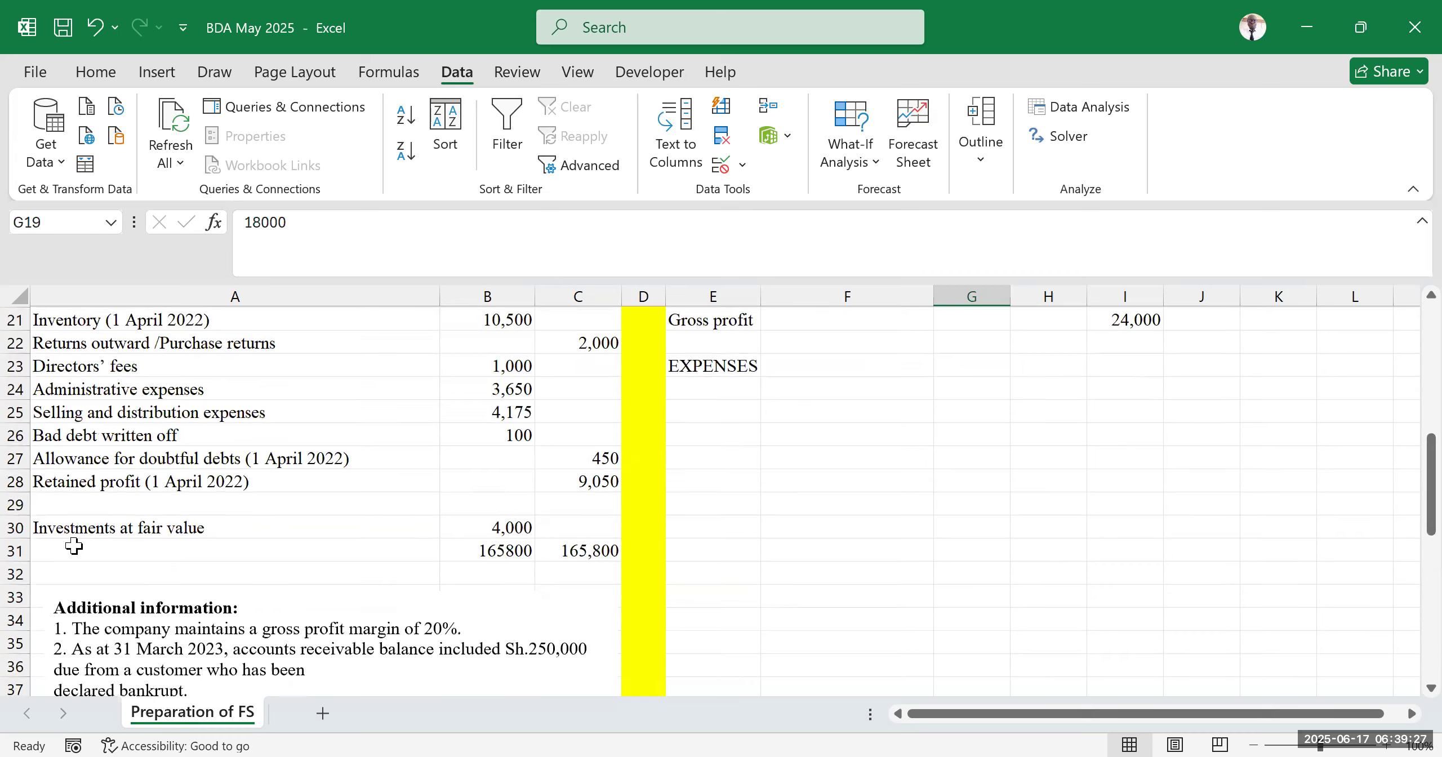
scroll(199, 618, "down", 3)
scroll(830, 457, "up", 7)
left_click(988, 529)
left_click(974, 500)
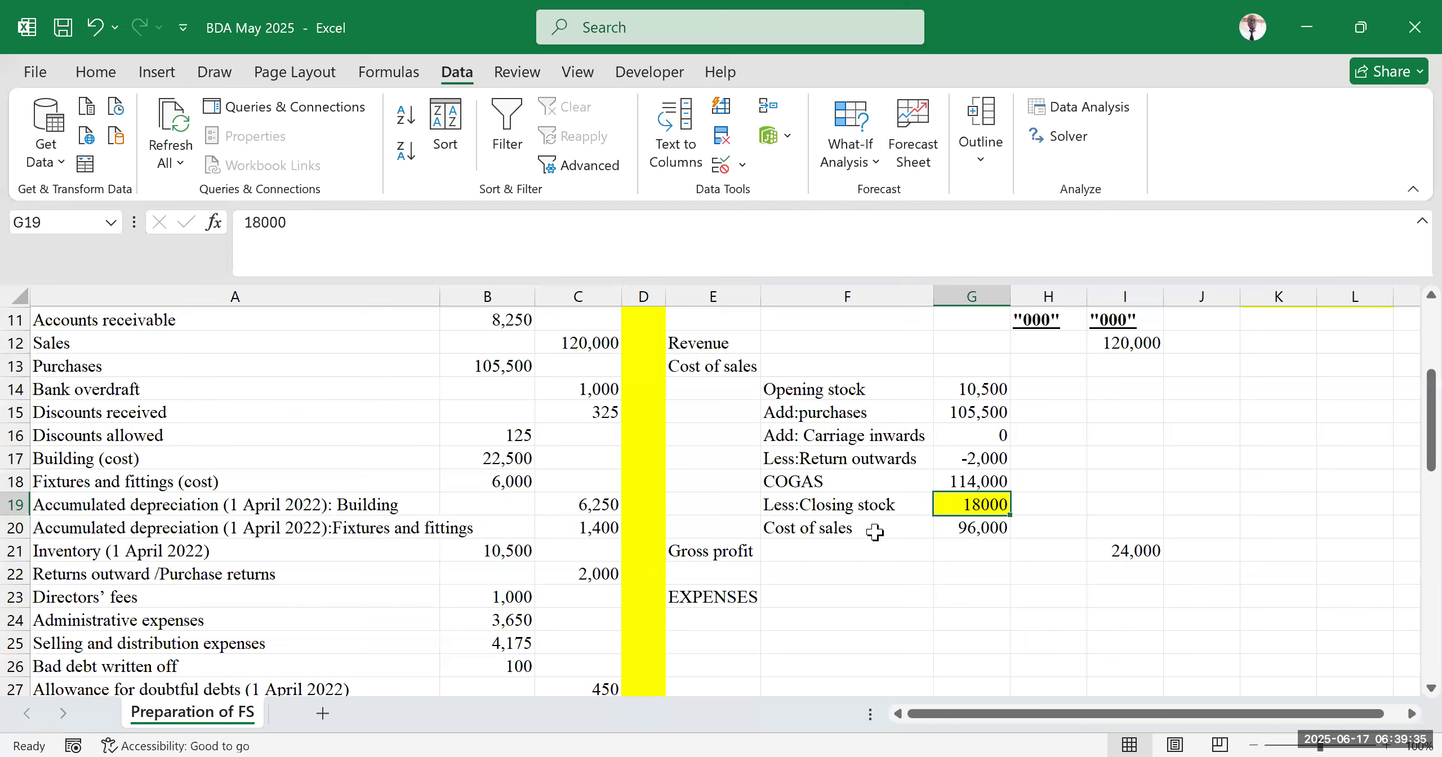
left_click(1085, 492)
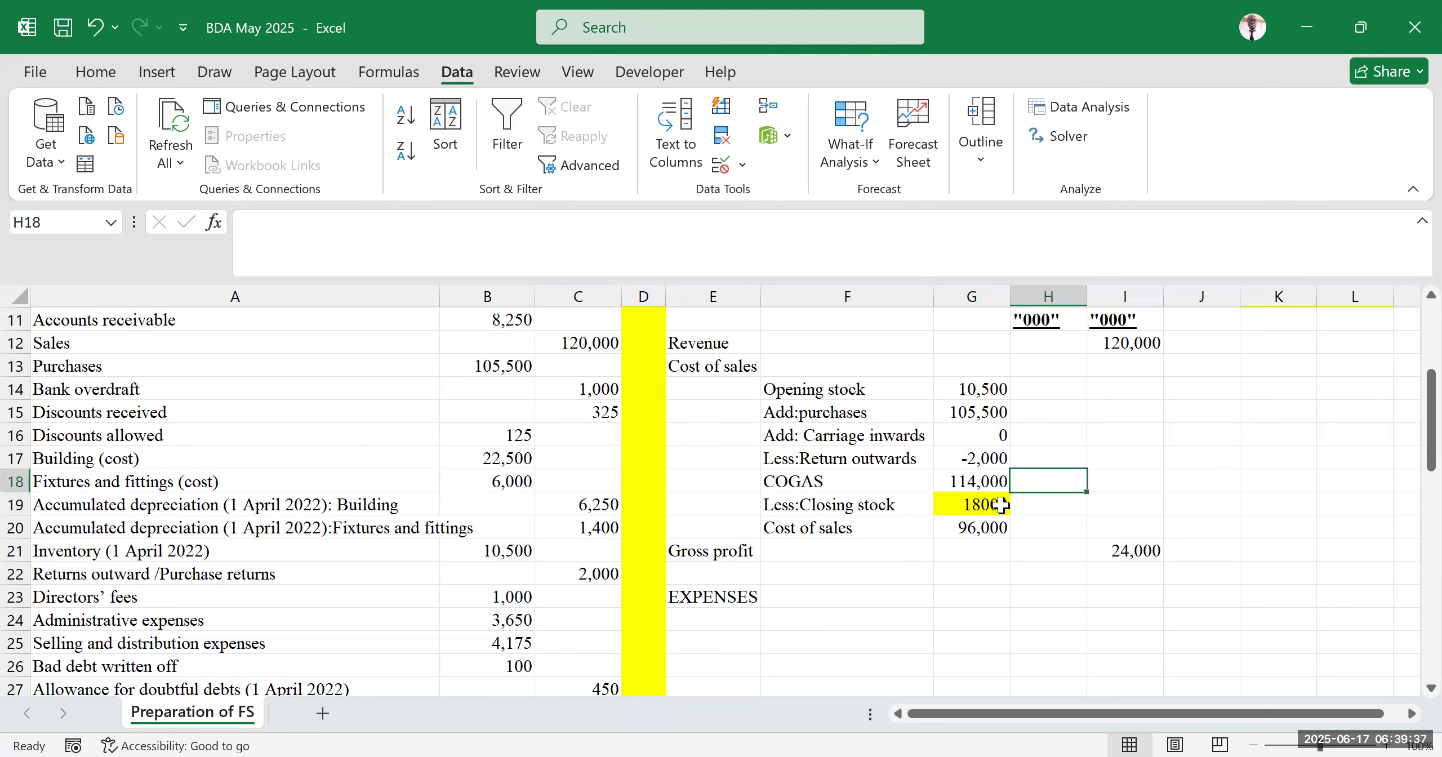
left_click_drag(978, 501, 1092, 493)
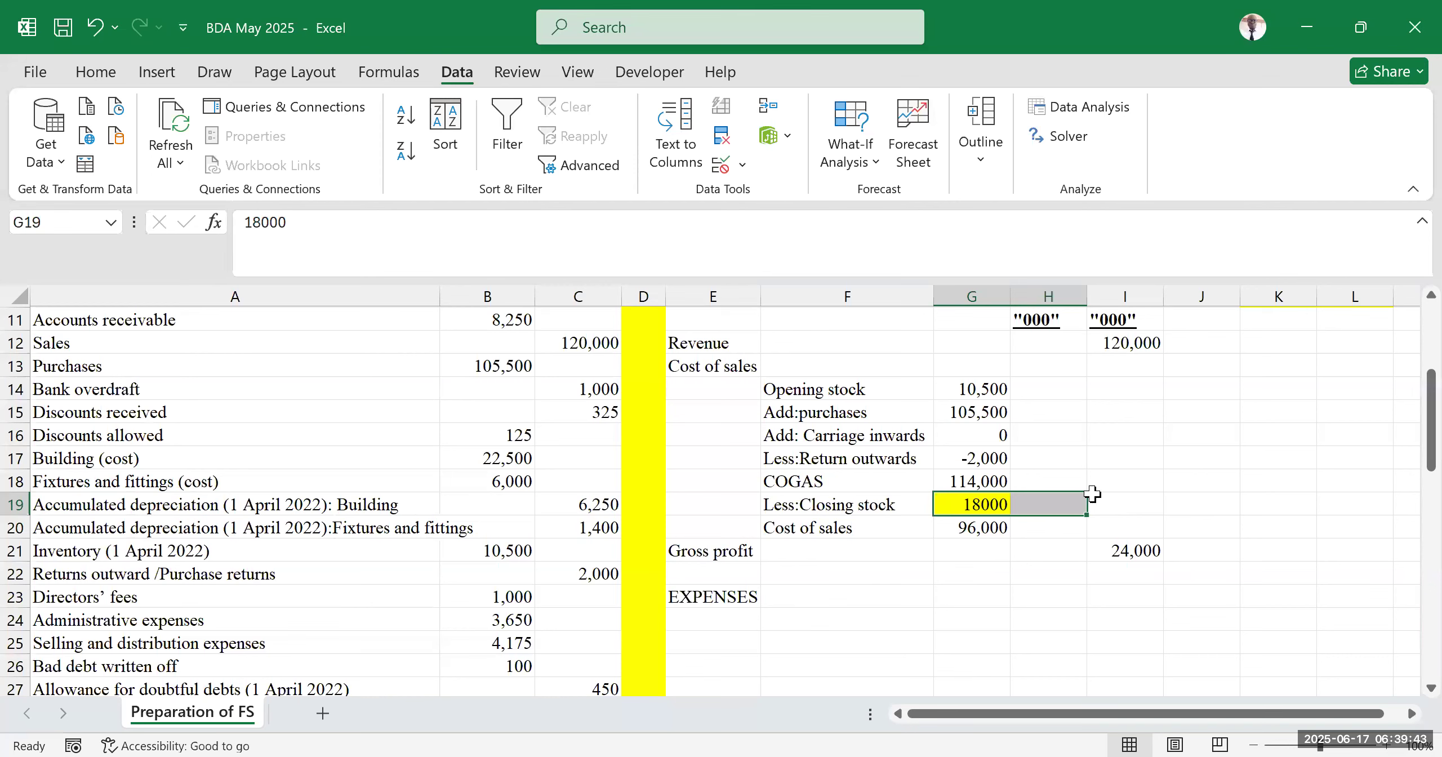
left_click(1061, 624)
scroll(949, 525, "down", 2)
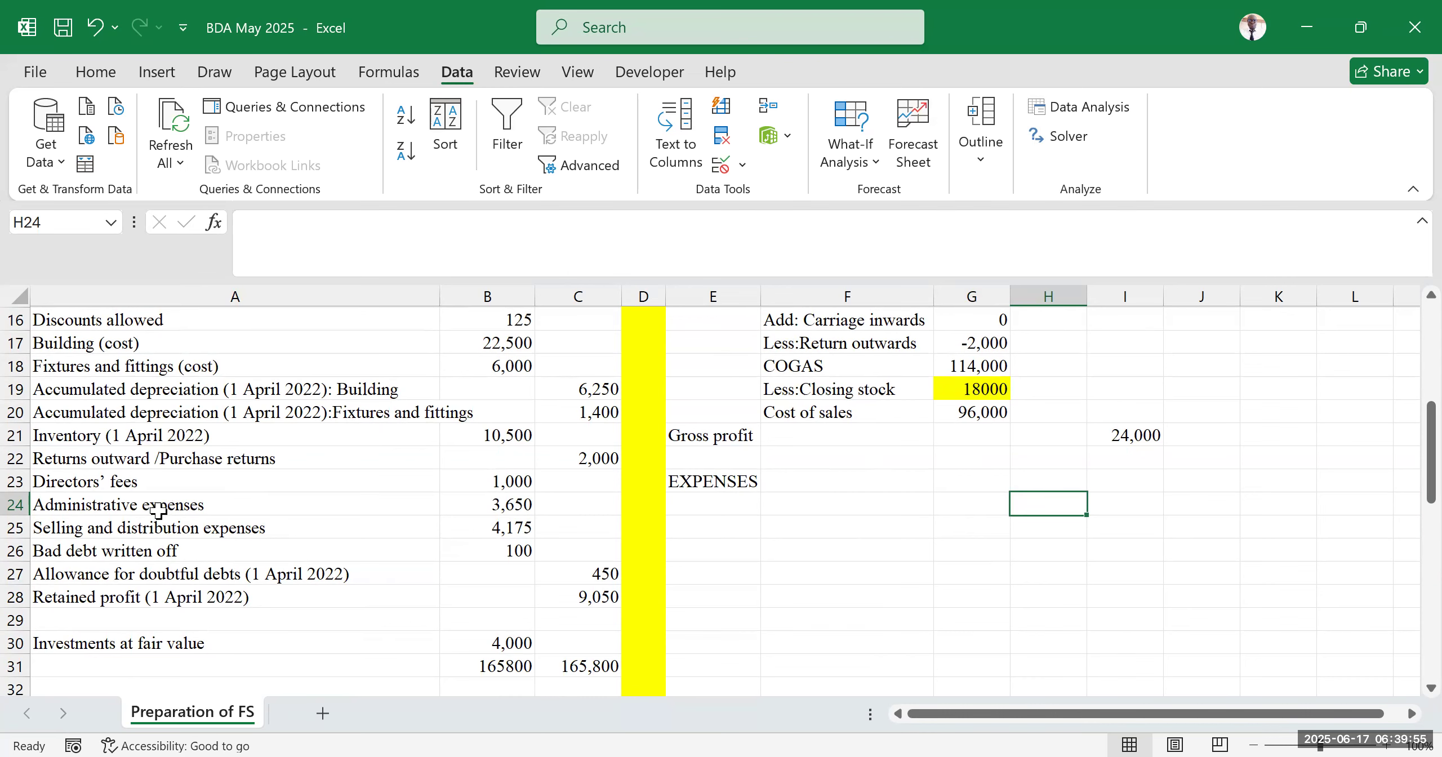
Scroll through the trial balance income and expense items and the additional information notes below it
scroll(160, 509, "up", 5)
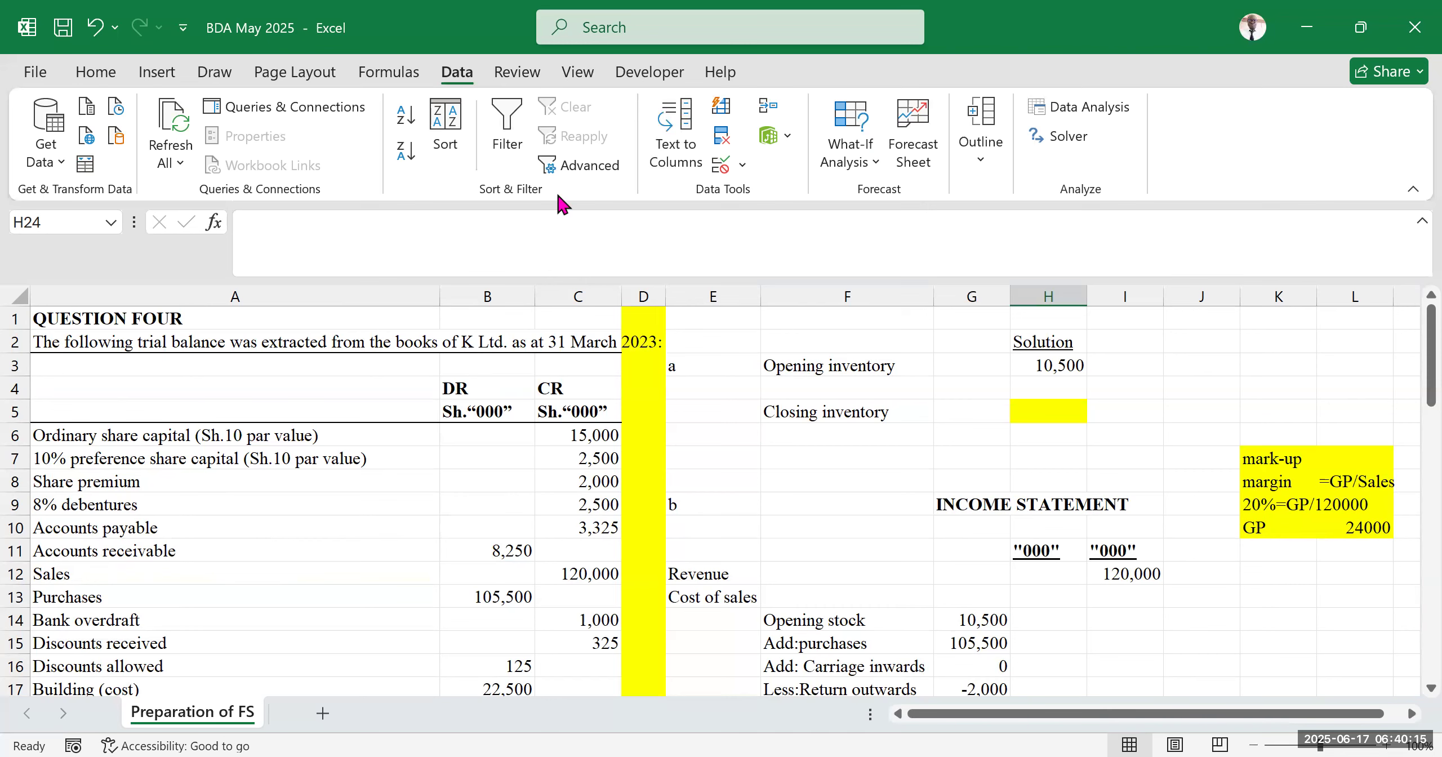
scroll(321, 493, "down", 2)
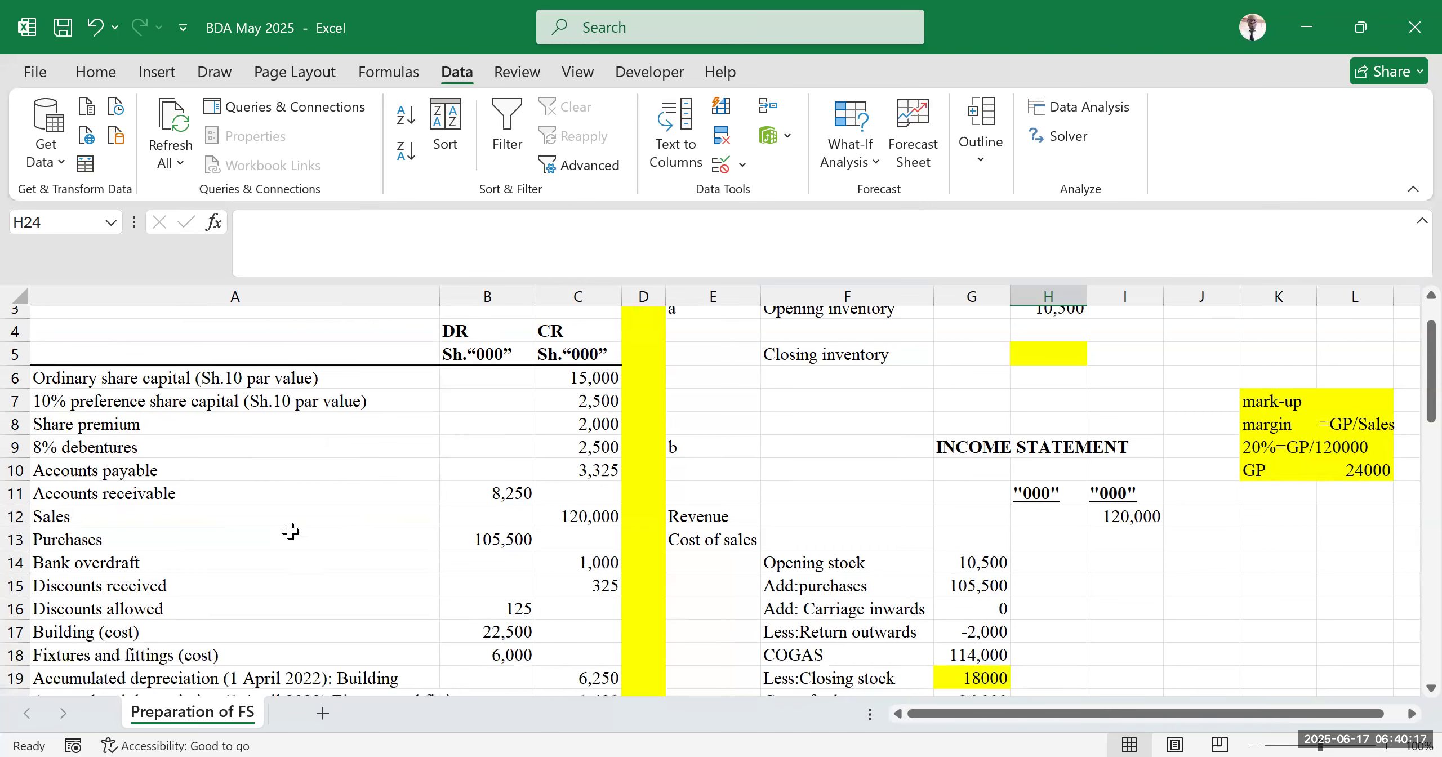
scroll(258, 493, "up", 2)
scroll(258, 493, "down", 2)
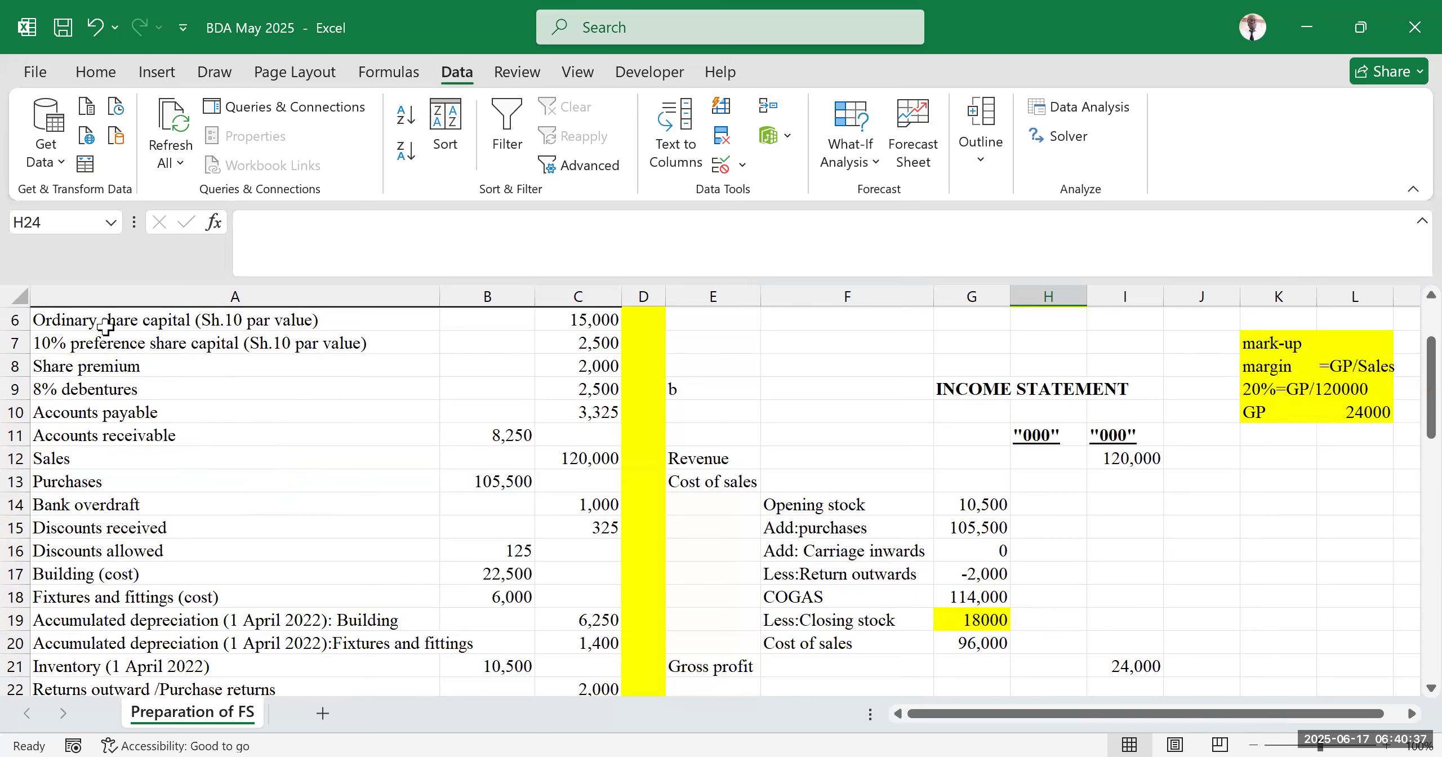
scroll(106, 360, "down", 2)
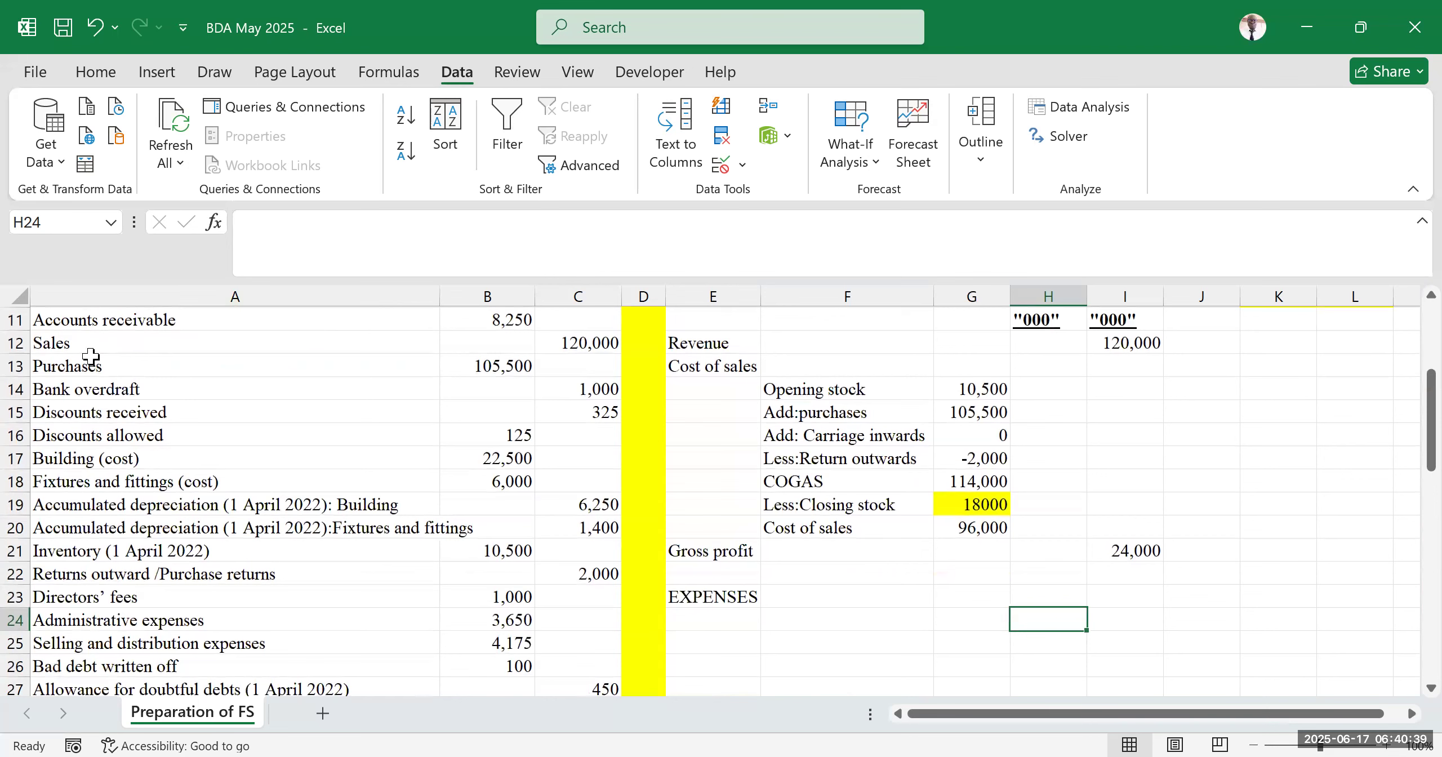
left_click(103, 412)
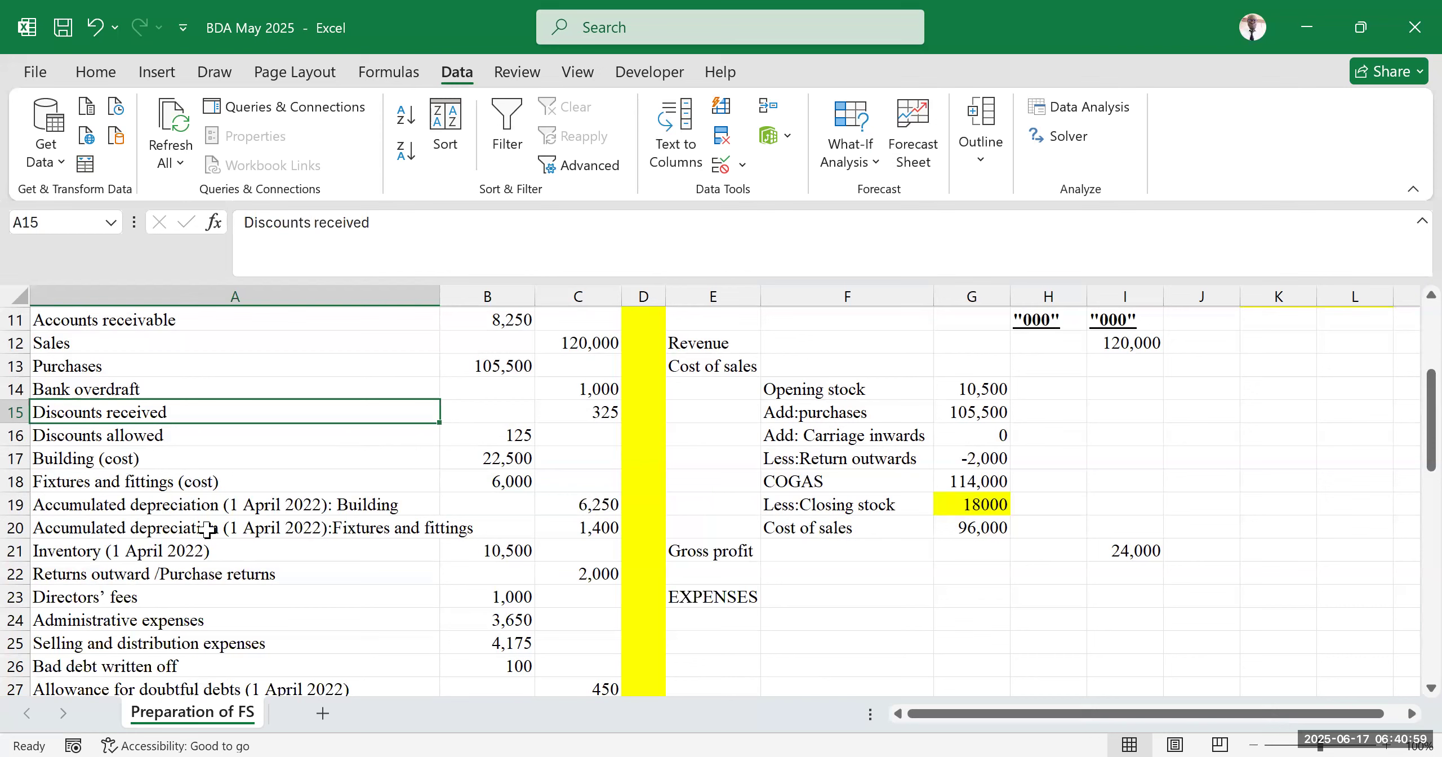
left_click(178, 570)
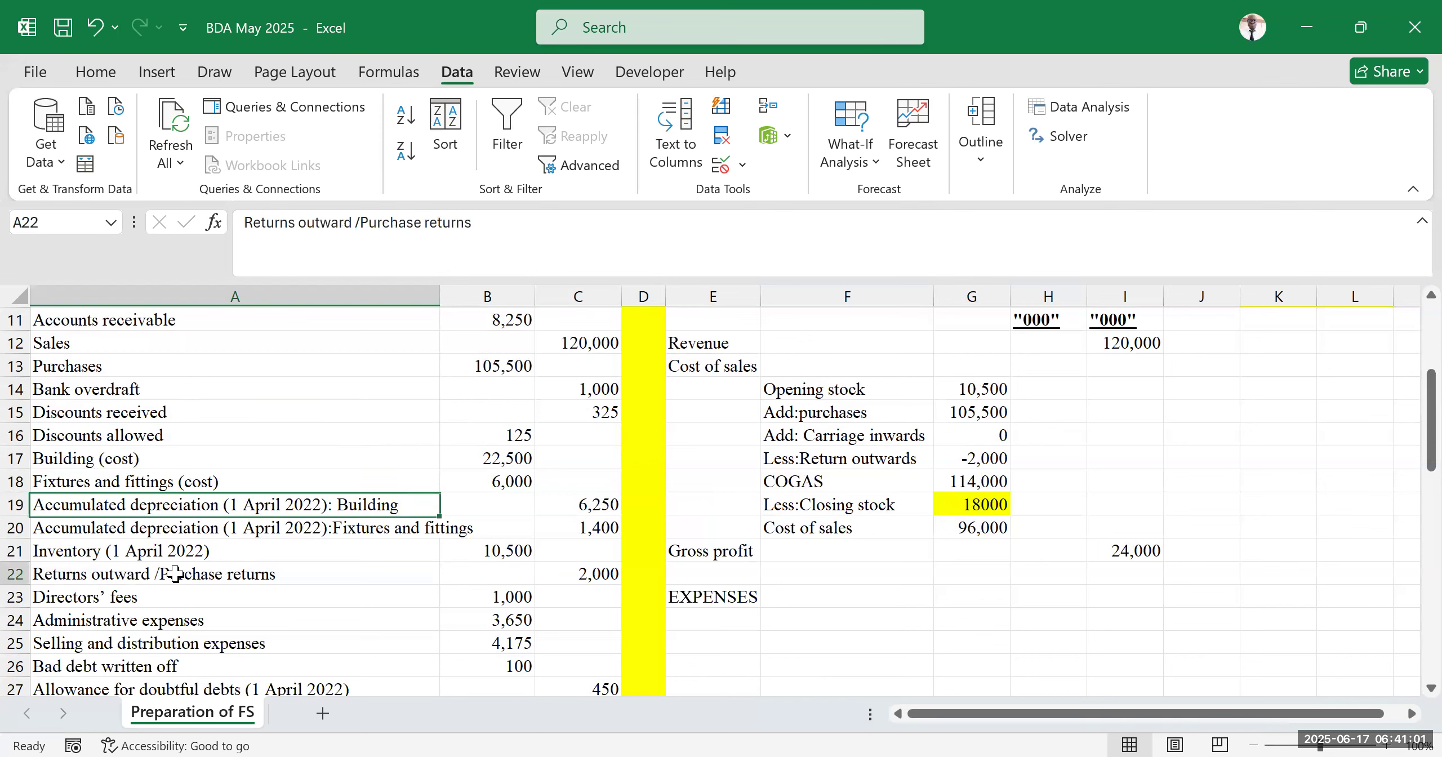
scroll(173, 546, "down", 1)
scroll(173, 546, "down", 1)
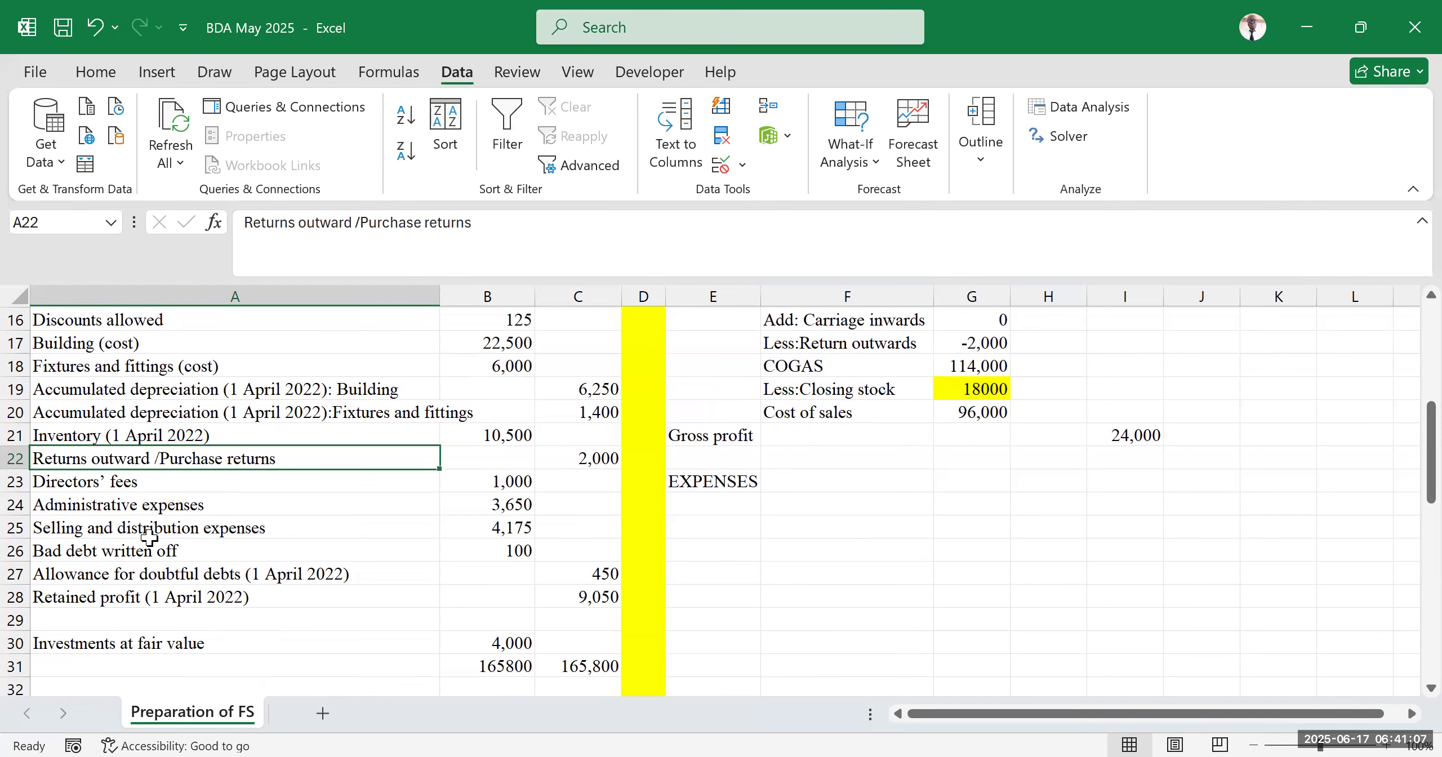
scroll(147, 535, "down", 2)
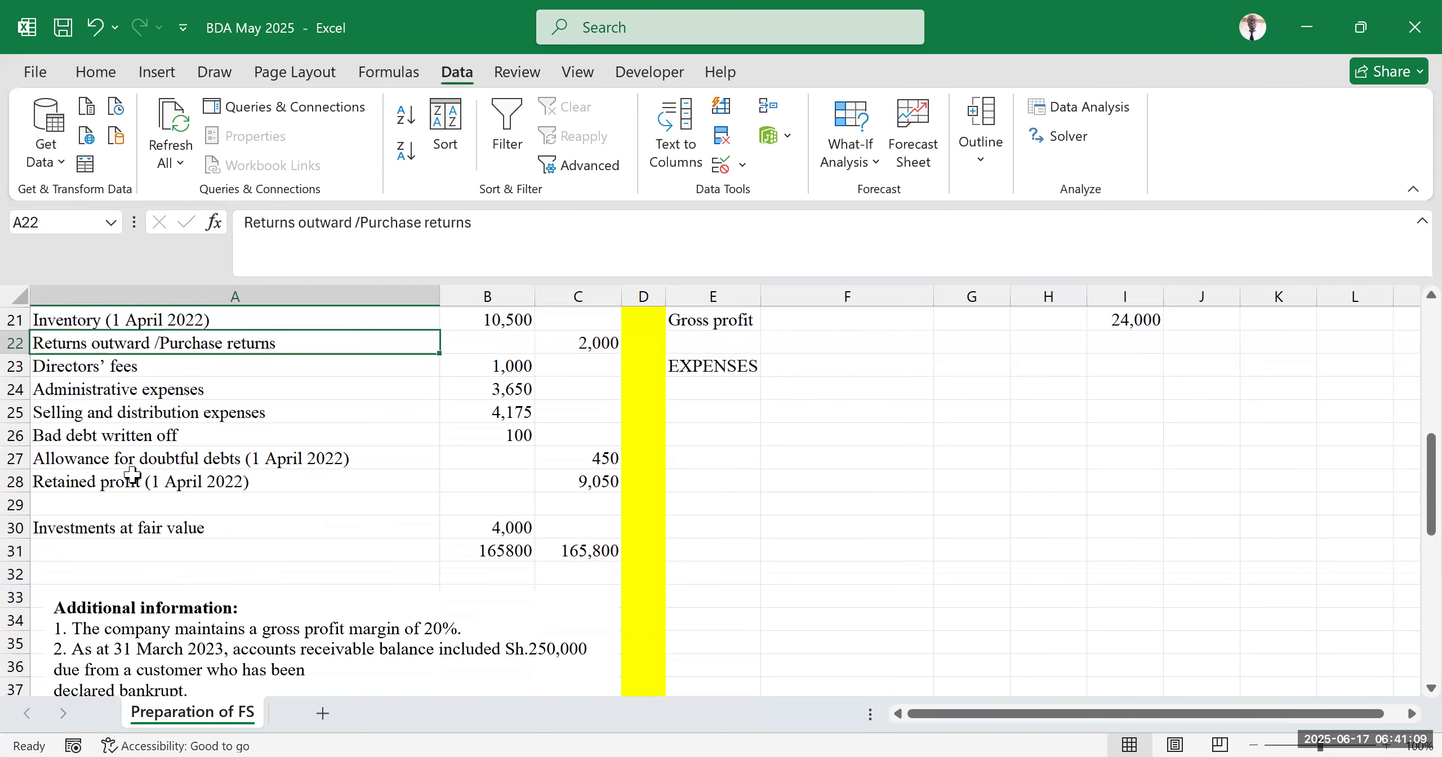
scroll(131, 475, "down", 2)
scroll(131, 474, "down", 2)
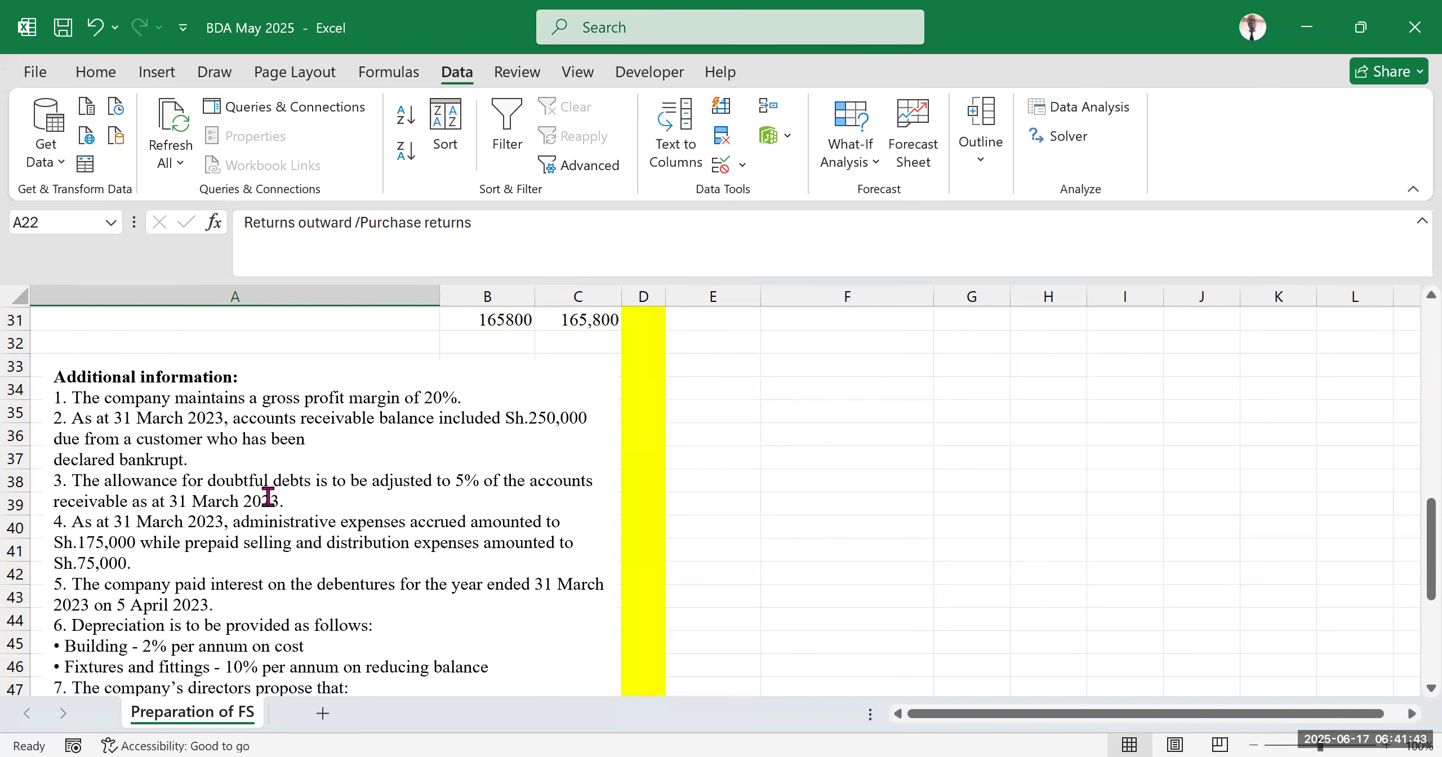
scroll(268, 496, "up", 3)
scroll(261, 506, "up", 2)
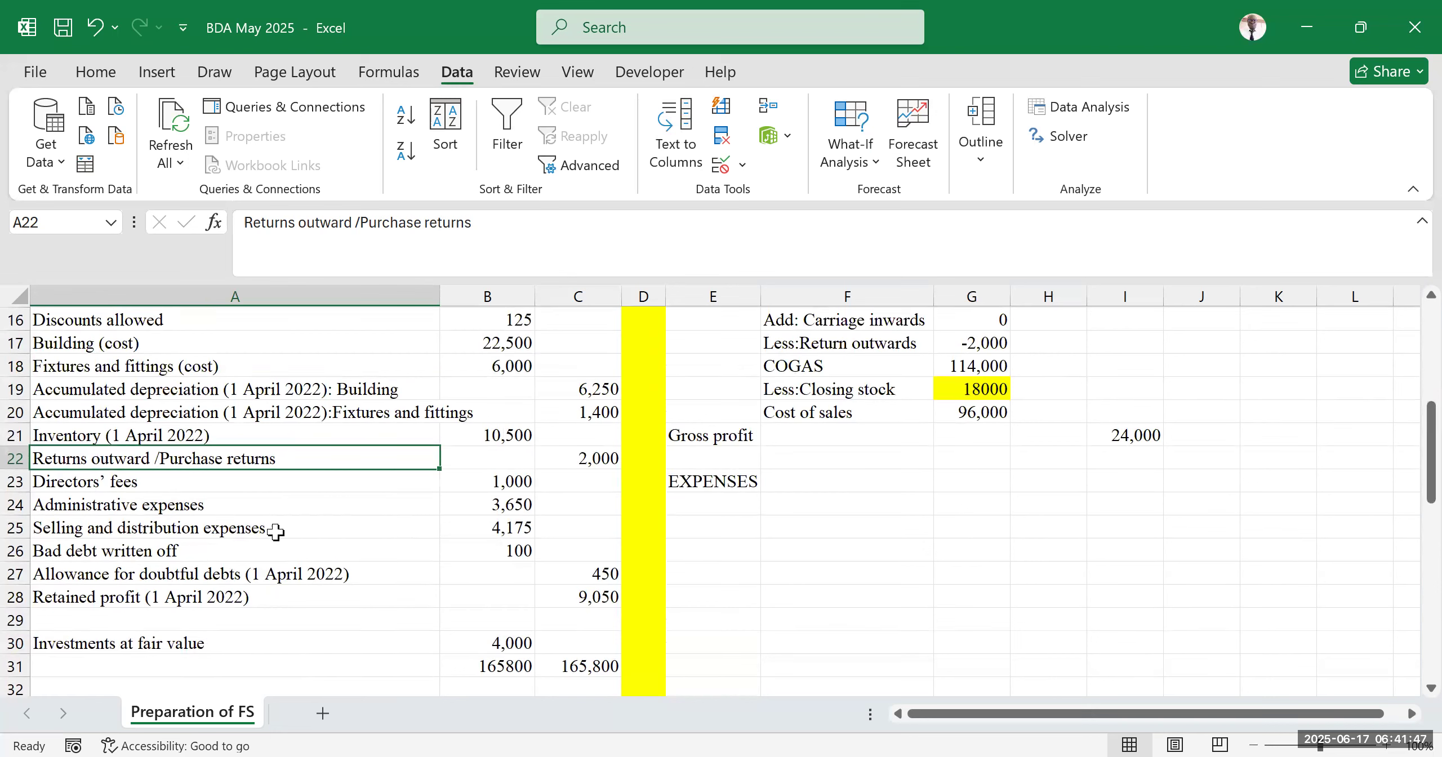
Examine the allowance for doubtful debts row in the trial balance and the additional information notes
left_click_drag(79, 567, 578, 575)
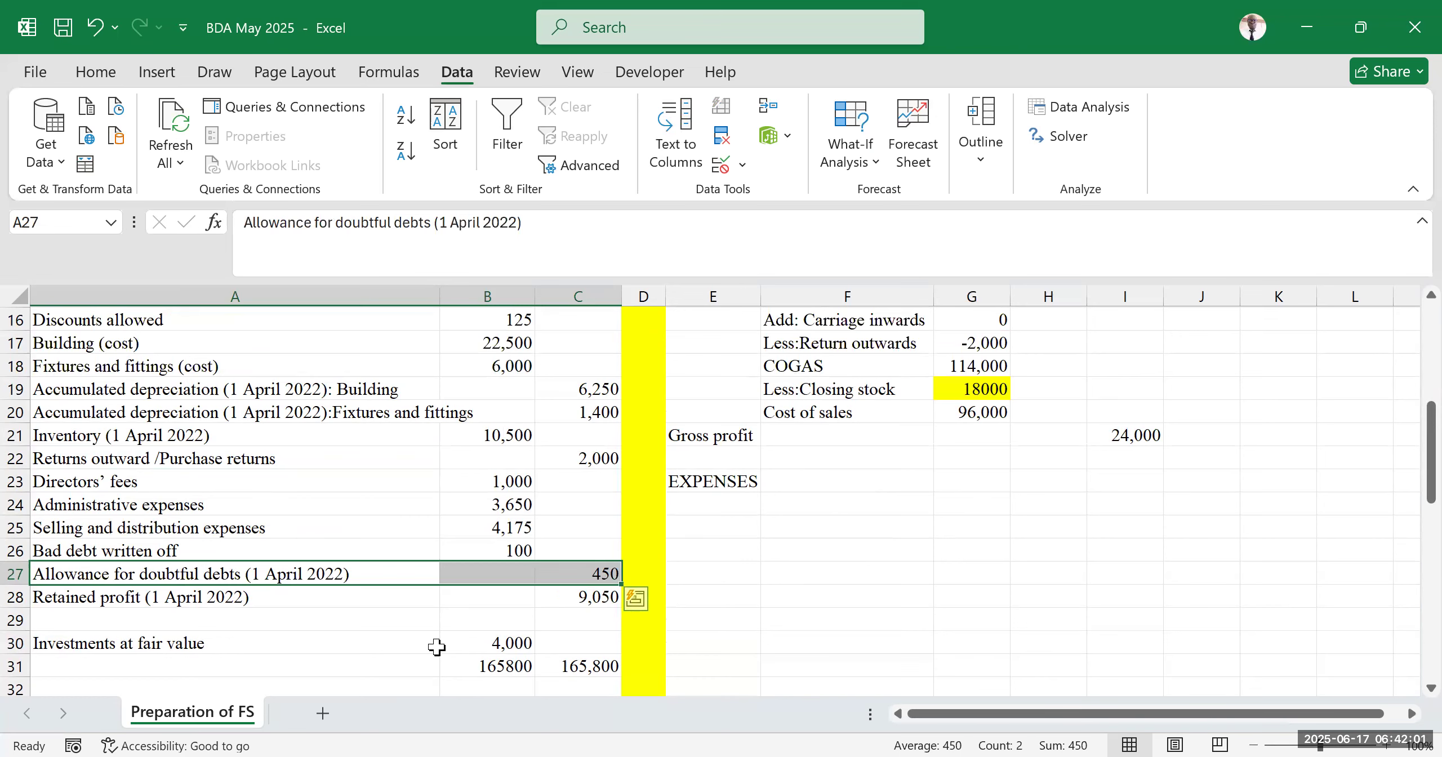
scroll(460, 559, "down", 1)
scroll(460, 559, "down", 6)
scroll(429, 581, "up", 2)
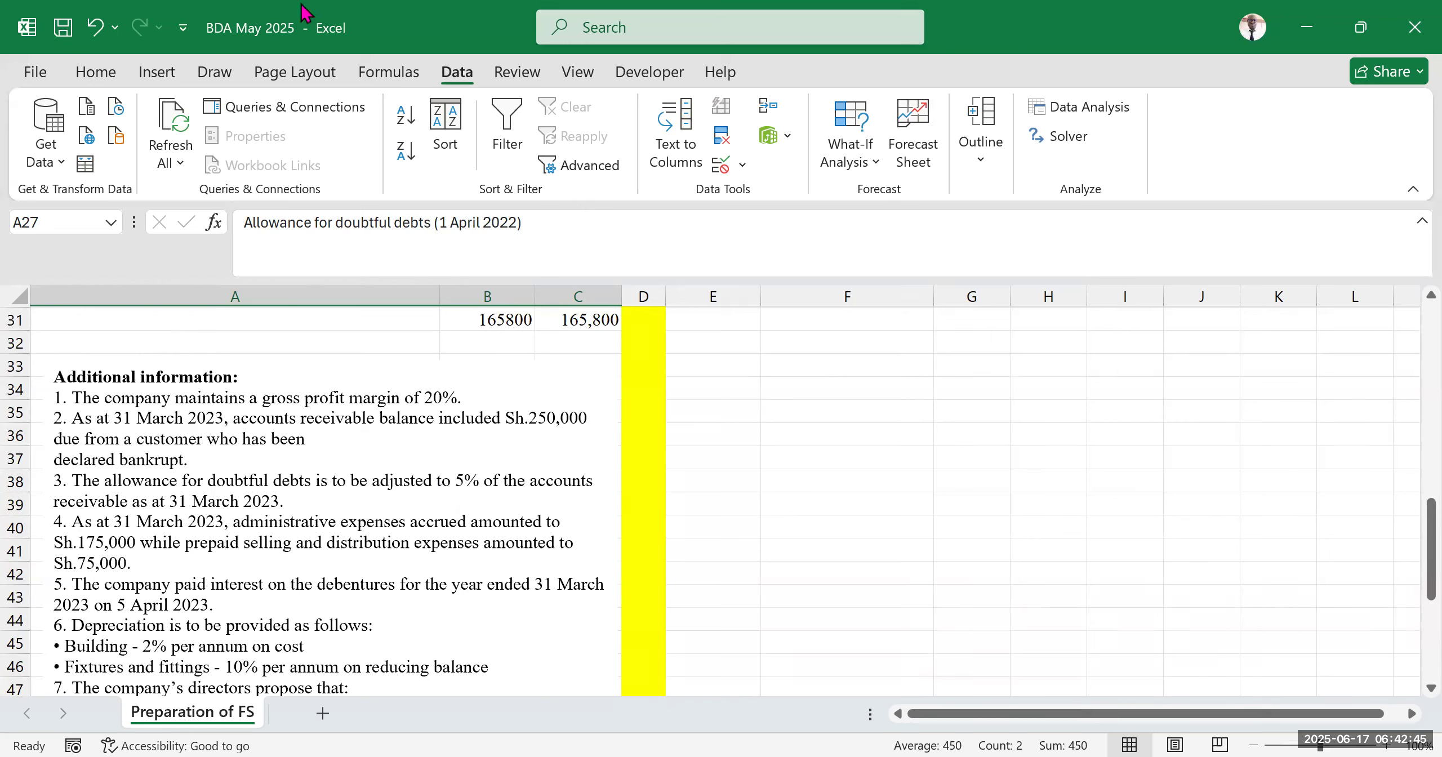
left_click(493, 168)
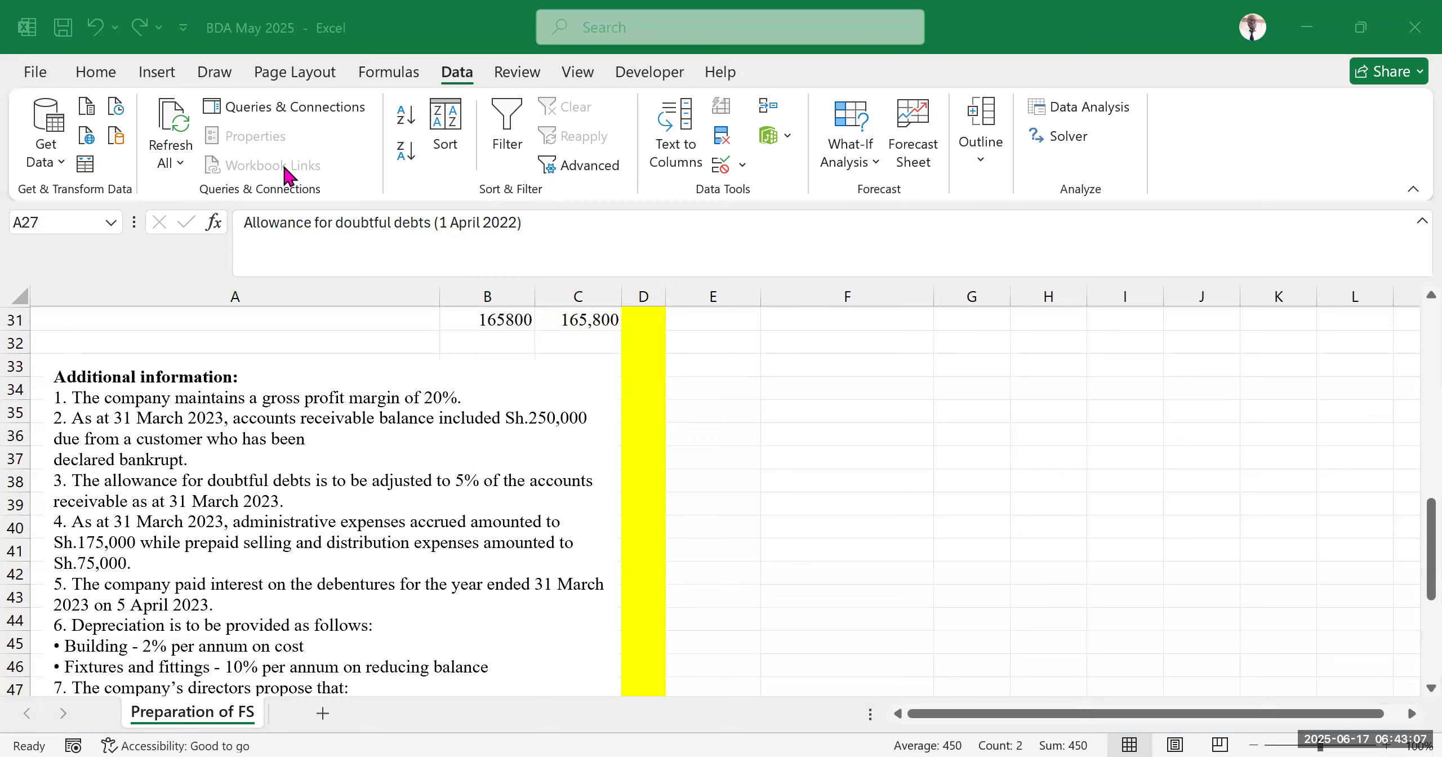
scroll(546, 537, "down", 3)
scroll(644, 531, "up", 7)
scroll(698, 489, "up", 1)
scroll(749, 507, "down", 1)
scroll(741, 494, "up", 4)
Move the EXPENSES heading from E23 down to E26 to make room for other income lines
left_click(725, 485)
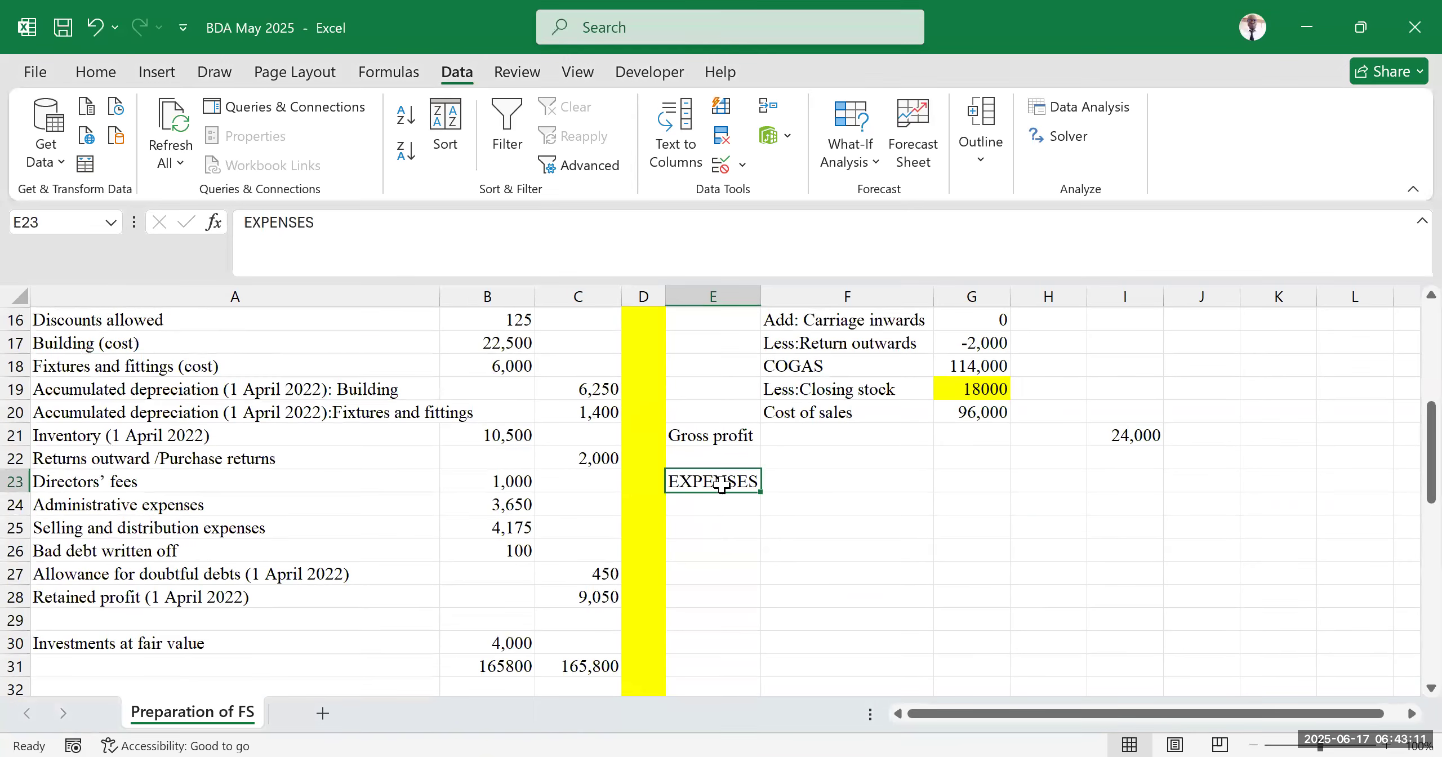
left_click_drag(727, 491, 731, 541)
left_click(811, 484)
scroll(814, 498, "down", 2)
scroll(901, 485, "up", 2)
left_click(845, 547)
left_click(731, 462)
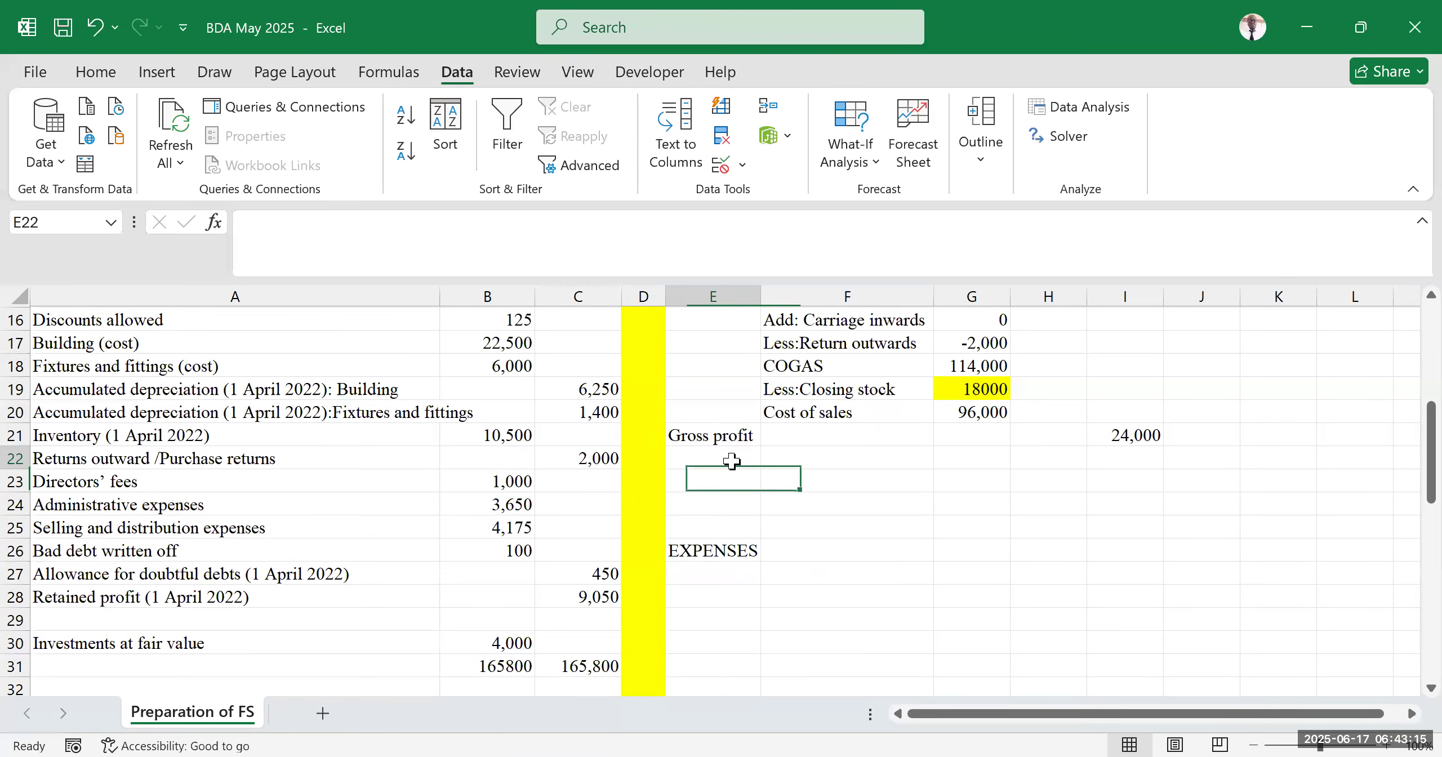
Enter the heading 'Other Incomes' in E22 below Gross profit and widen column E slightly
type("Other I")
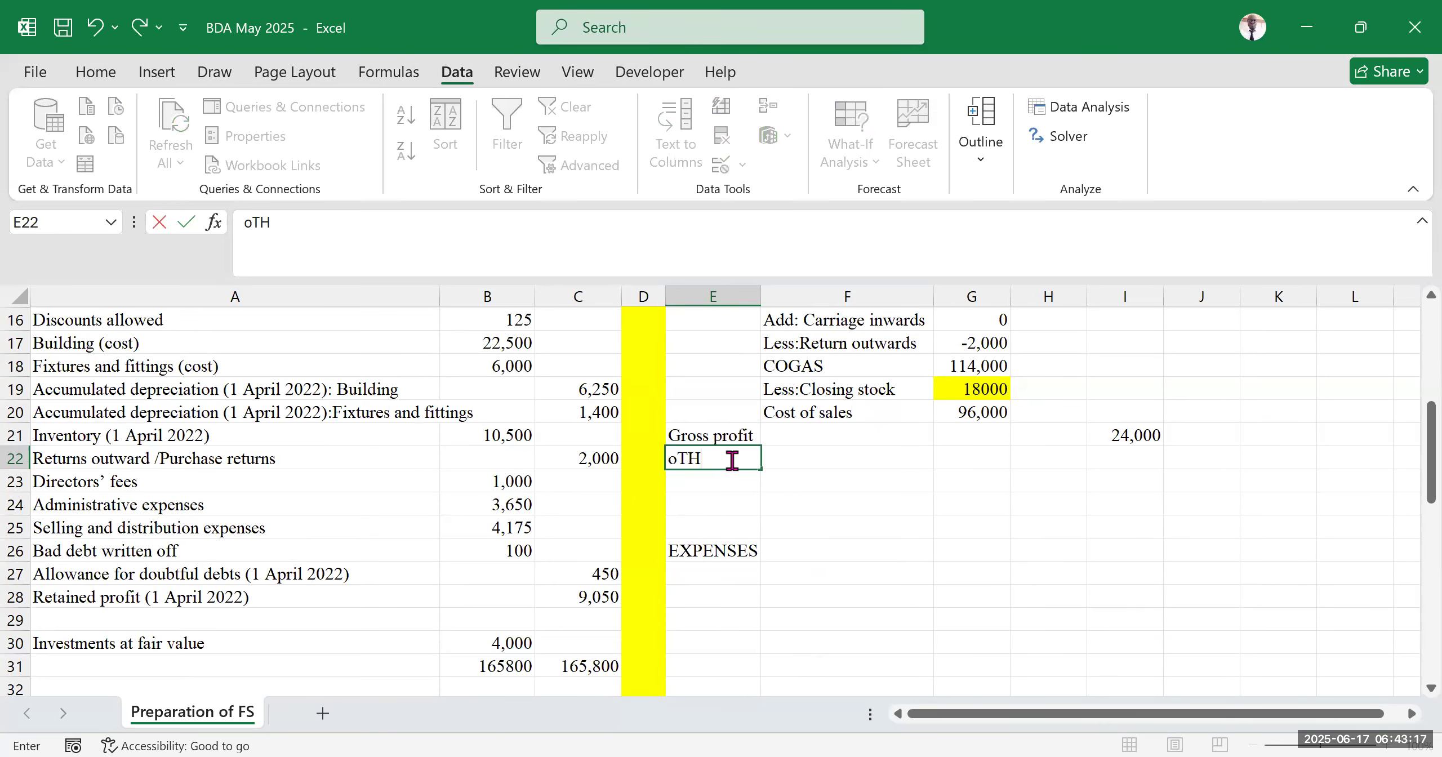
type("ncomes")
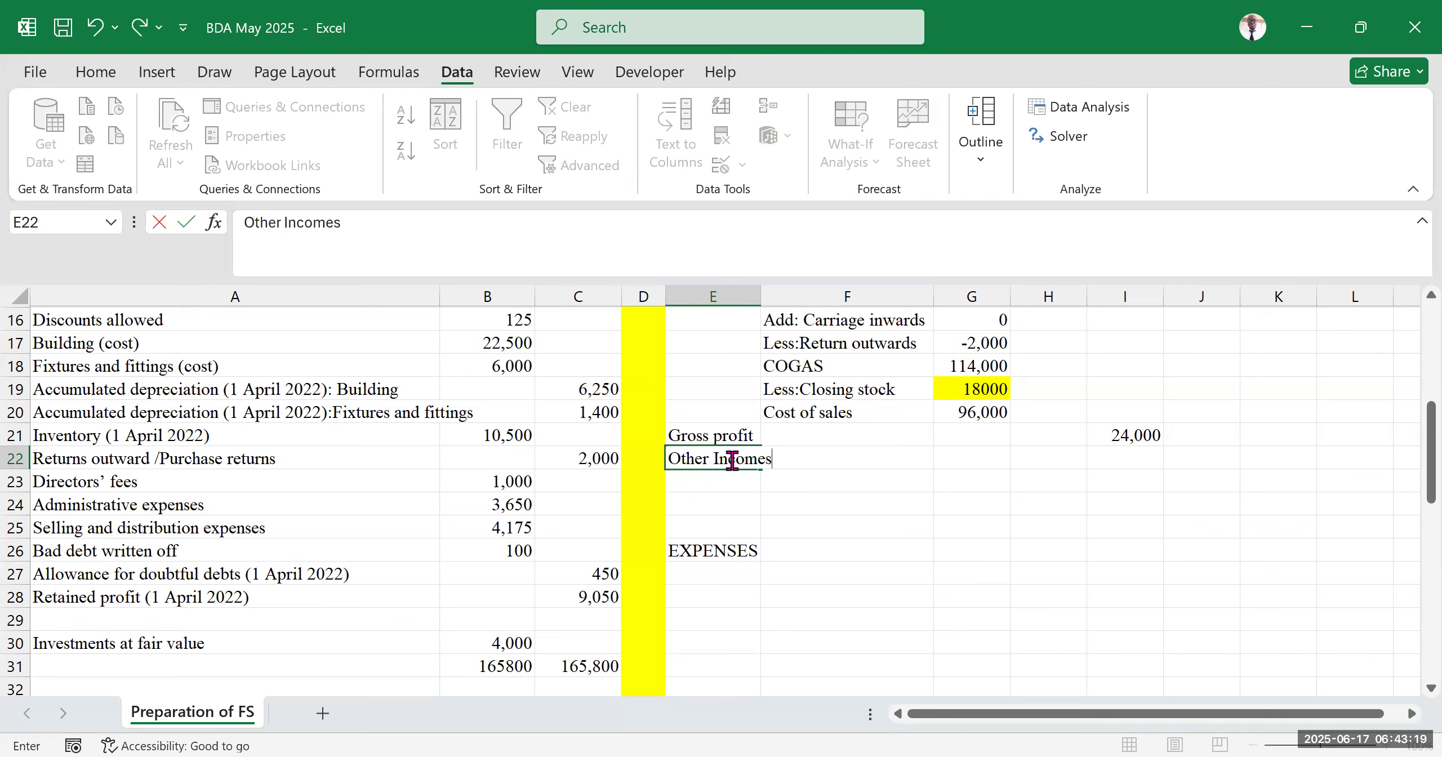
left_click(913, 523)
left_click_drag(761, 296, 768, 296)
left_click(713, 526)
left_click(715, 486)
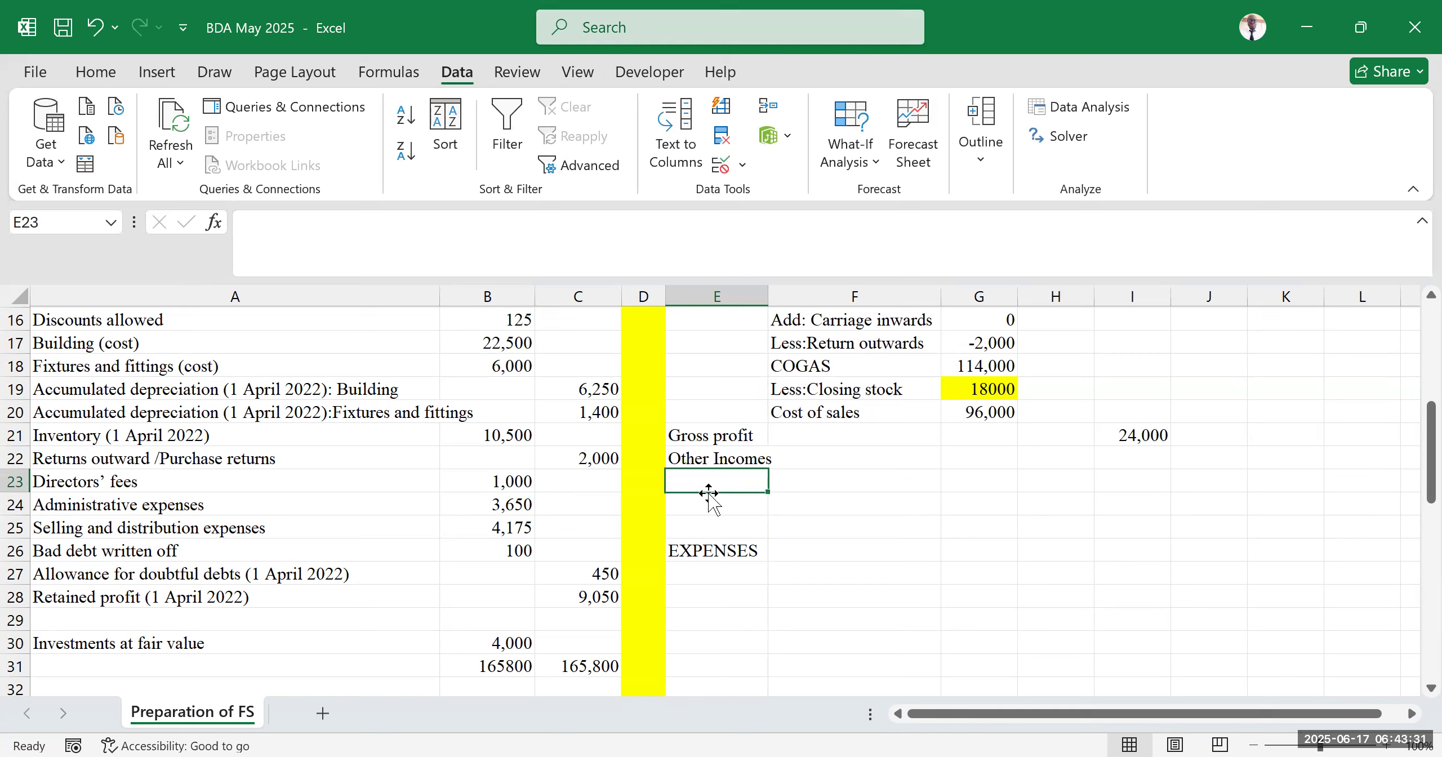
Label E23 as 'Discount received', correcting the misspelt entry
type("Discount receibved")
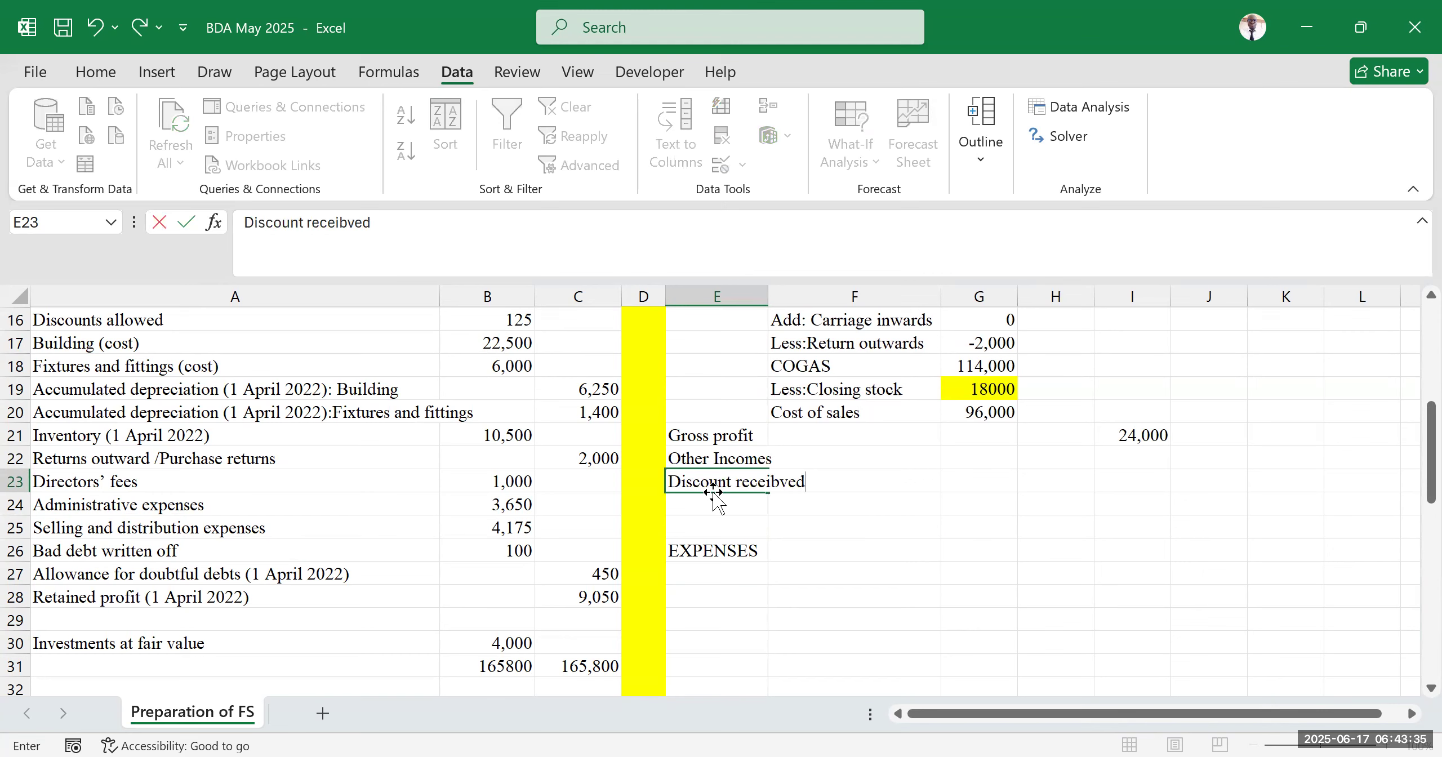
key("BackSpace")
key("BackSpace")
key("BackSpace")
key("BackSpace")
type("ved")
left_click(1132, 643)
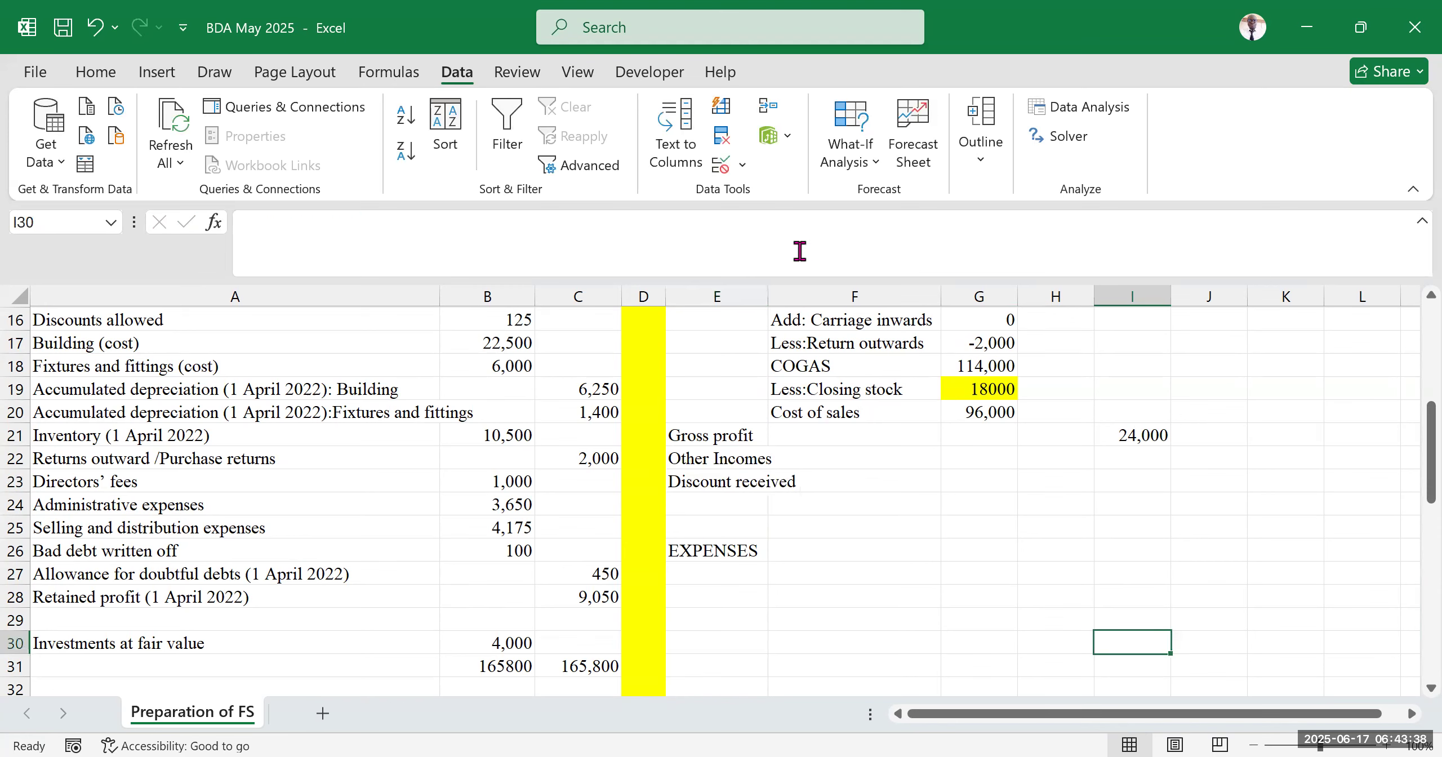
Autofit the width of column E to its labels
double_click(768, 296)
left_click(955, 498)
left_click(1003, 484)
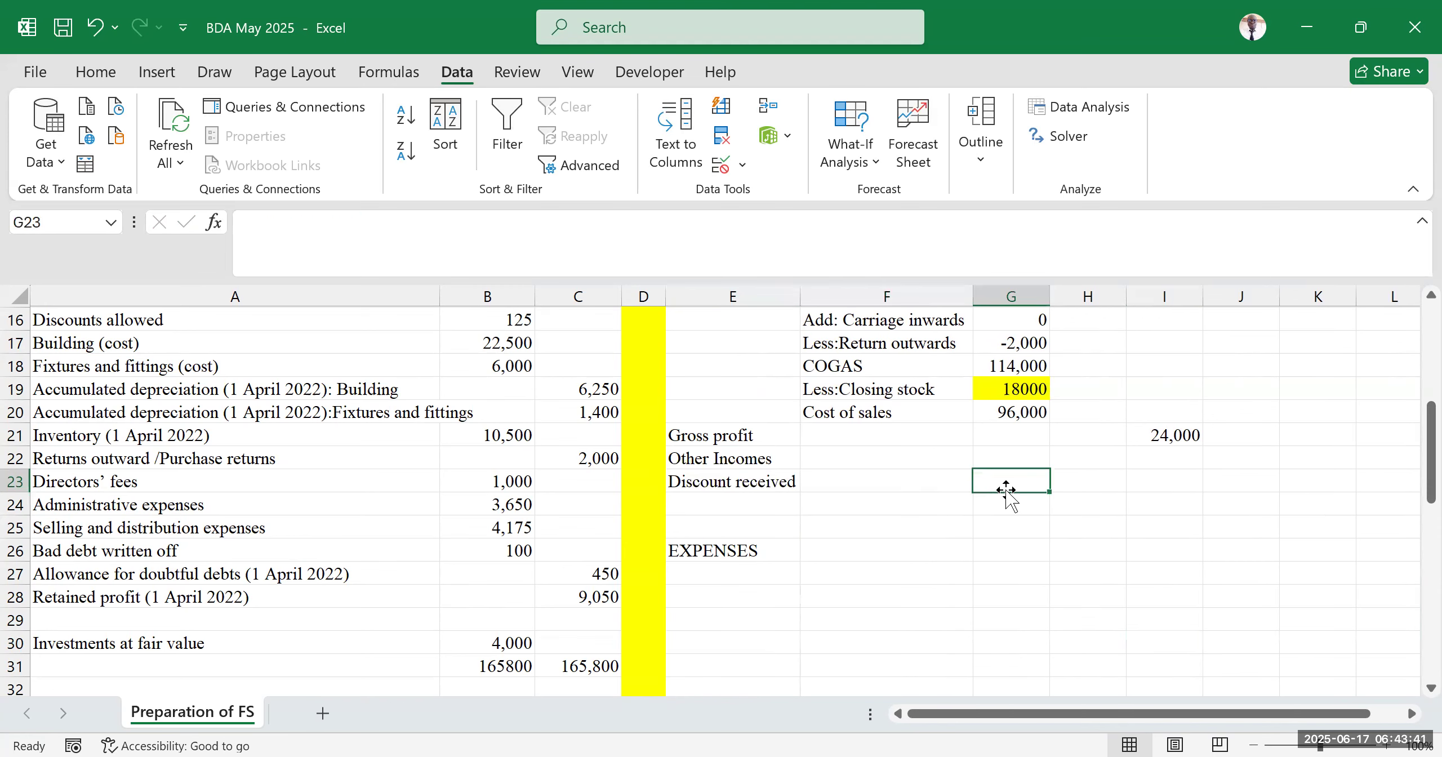
Link I23 to the discounts received figure in the trial balance with the formula =C15
scroll(1084, 514, "up", 2)
scroll(1070, 523, "down", 2)
double_click(1150, 482)
type("=")
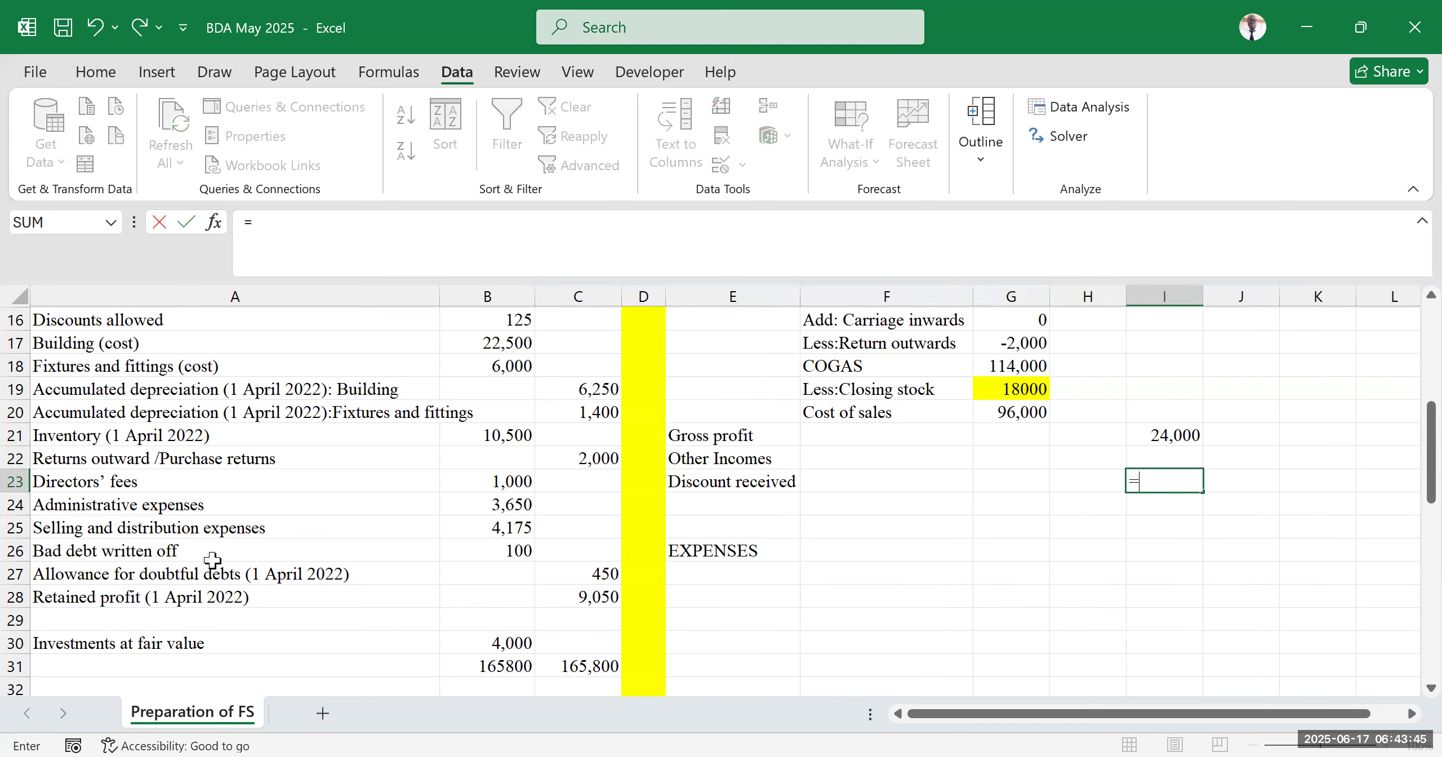
scroll(266, 540, "down", 2)
scroll(266, 540, "up", 5)
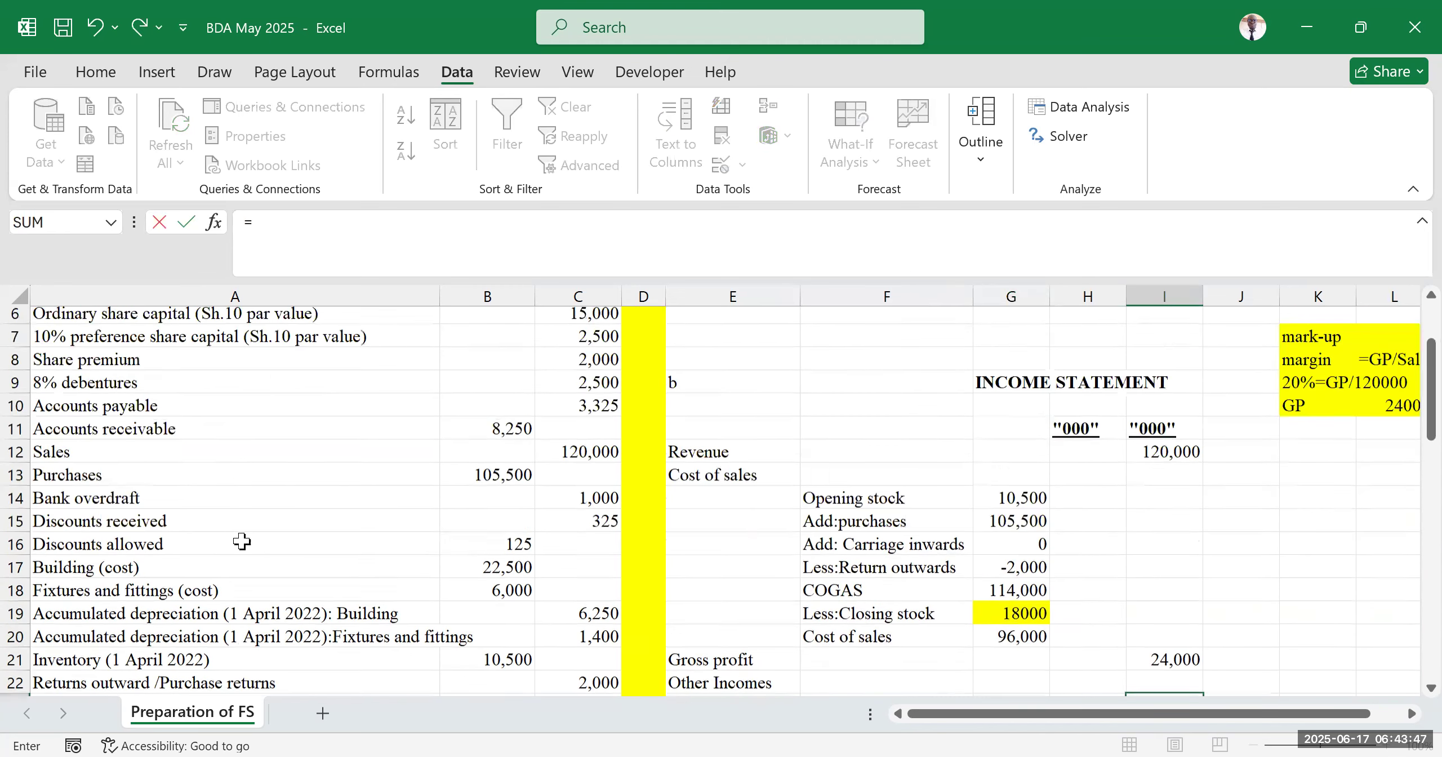
left_click(561, 529)
key("Return")
Make the 'Other Incomes' heading in E22 bold
scroll(739, 565, "down", 2)
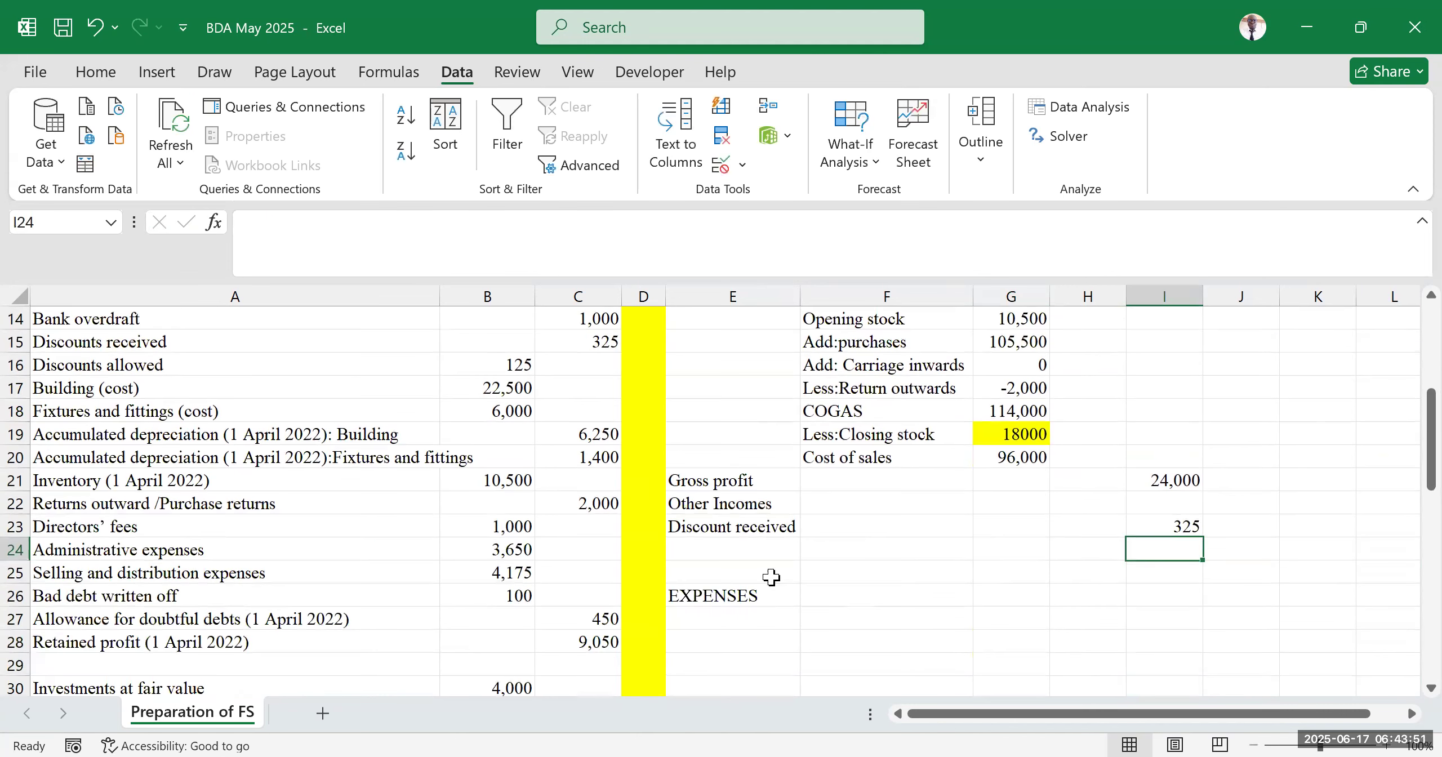
left_click(755, 548)
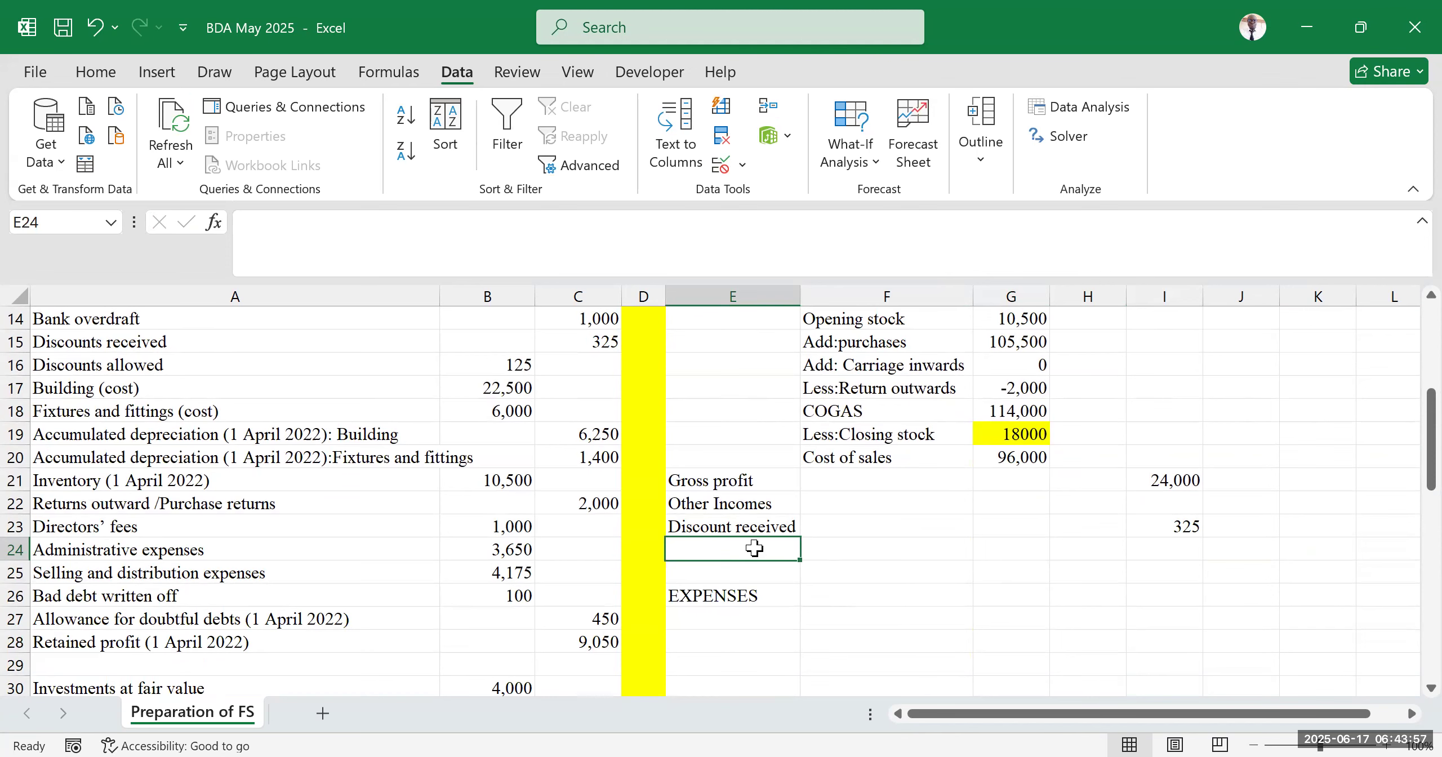
scroll(758, 554, "down", 8)
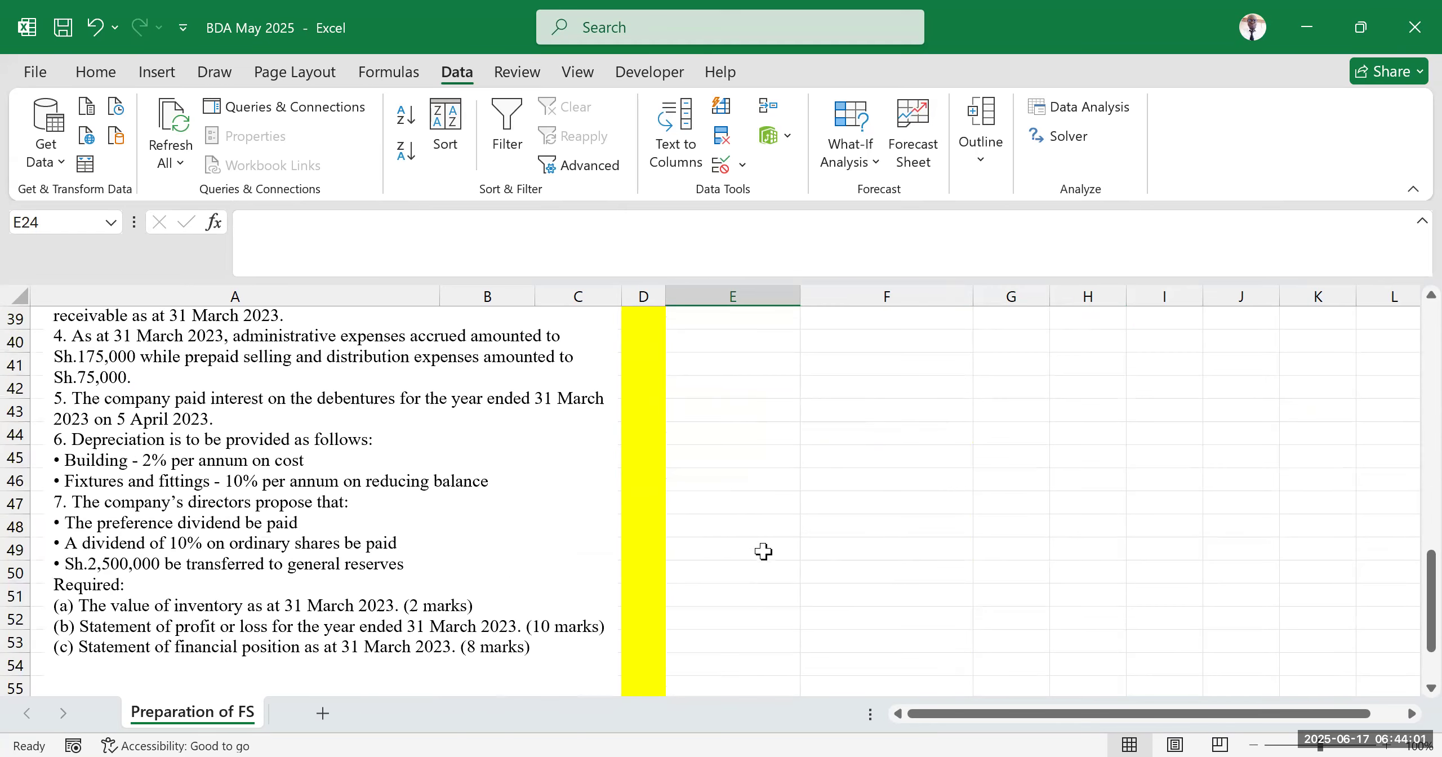
scroll(761, 552, "down", 2)
scroll(835, 566, "up", 12)
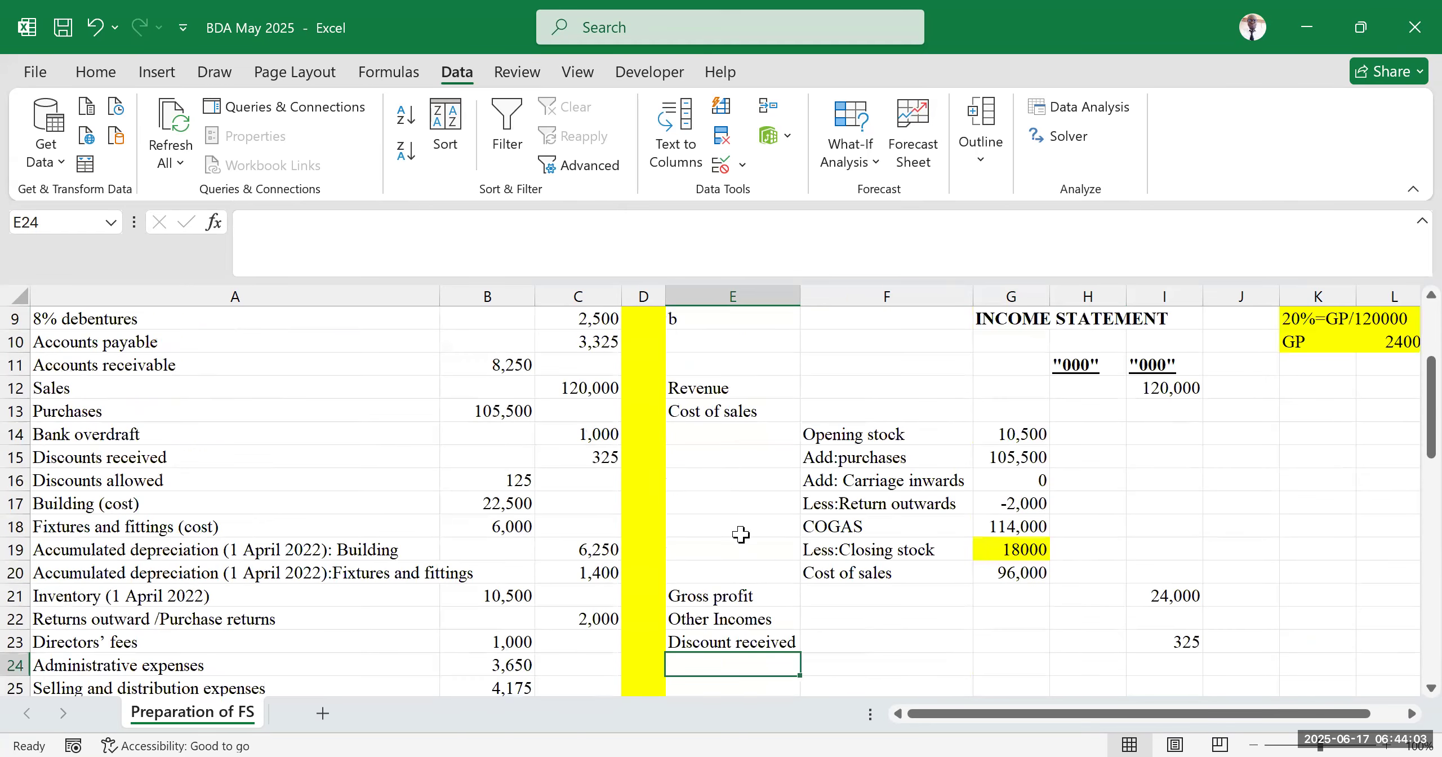
scroll(729, 634, "down", 2)
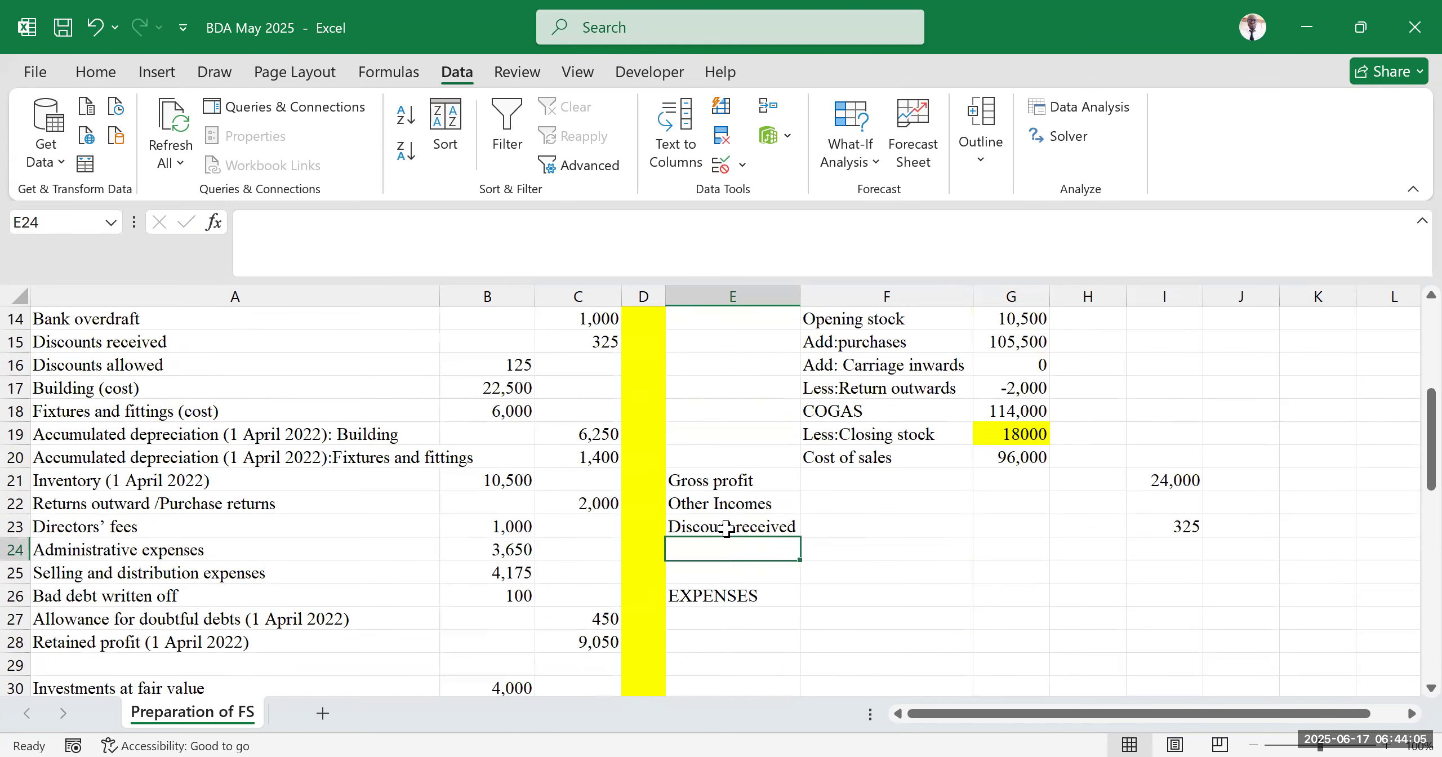
left_click(722, 504)
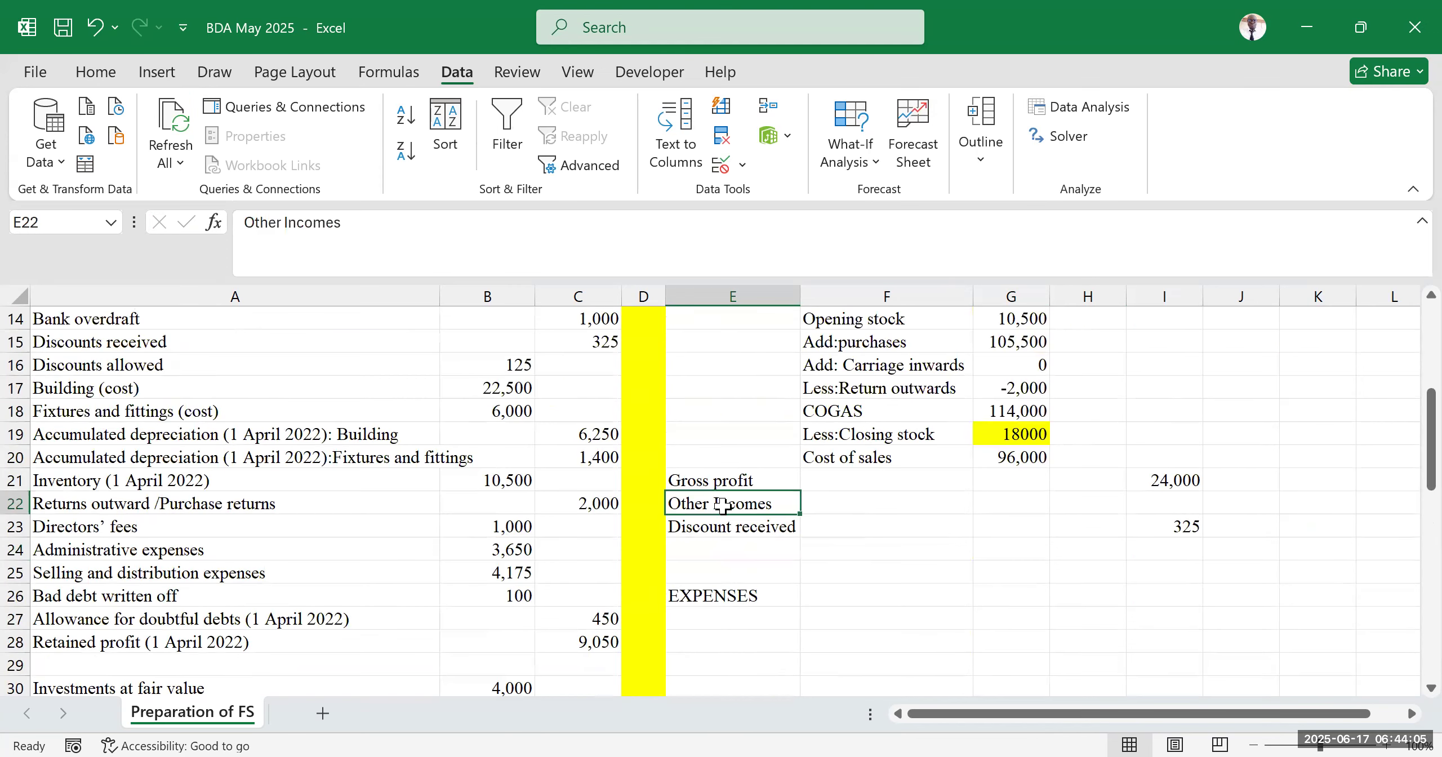
left_click(94, 74)
left_click(148, 150)
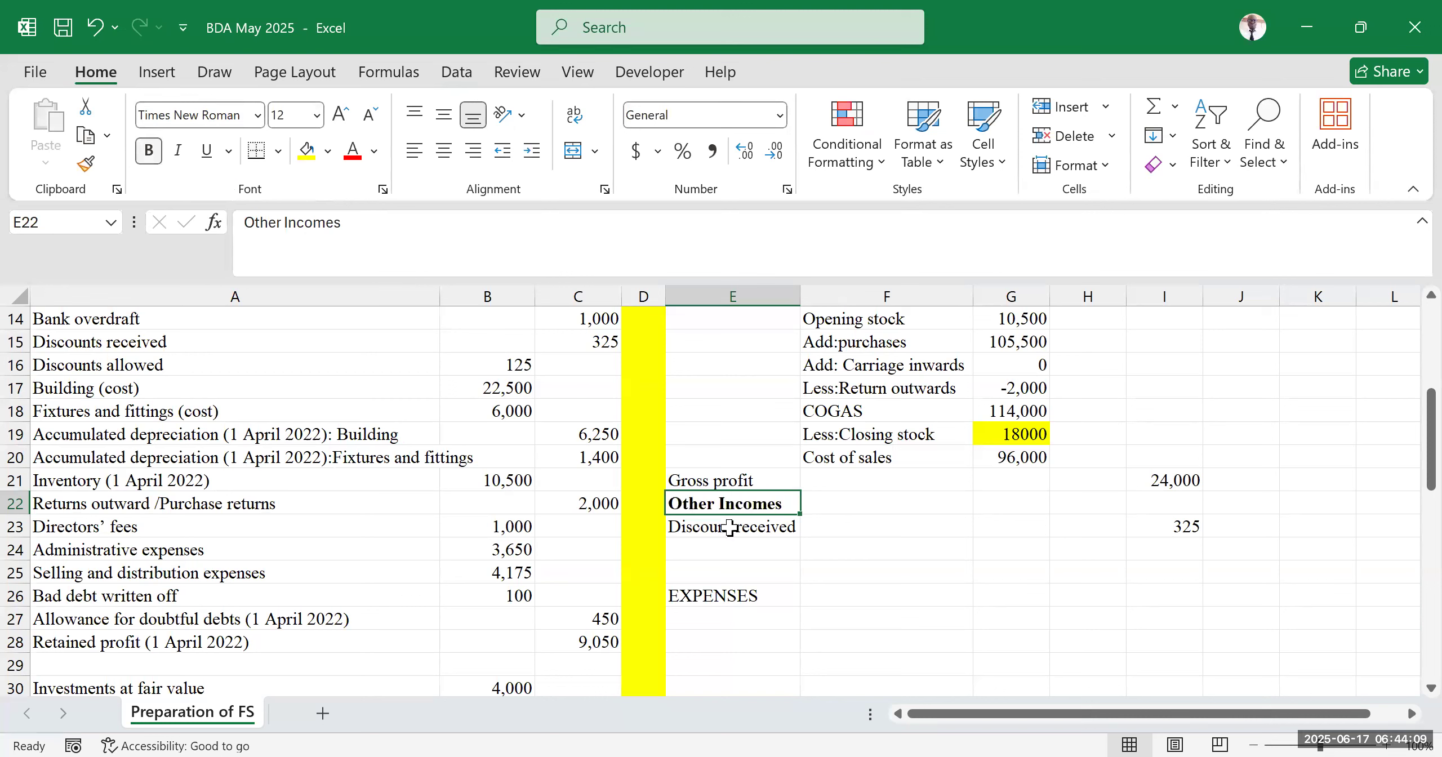
Make the EXPENSES heading in E26 bold
left_click(864, 555)
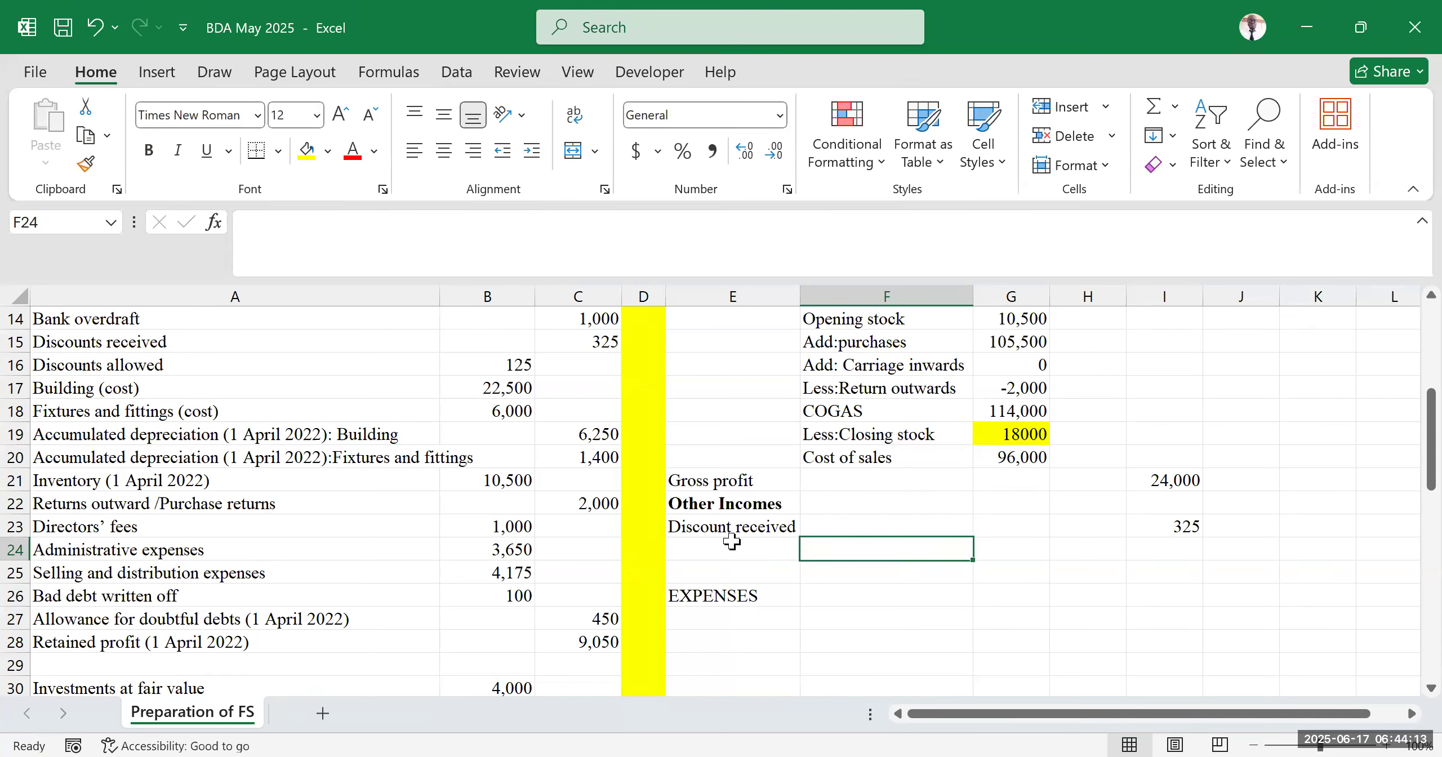
left_click(725, 557)
left_click(830, 637)
left_click_drag(714, 558, 1208, 552)
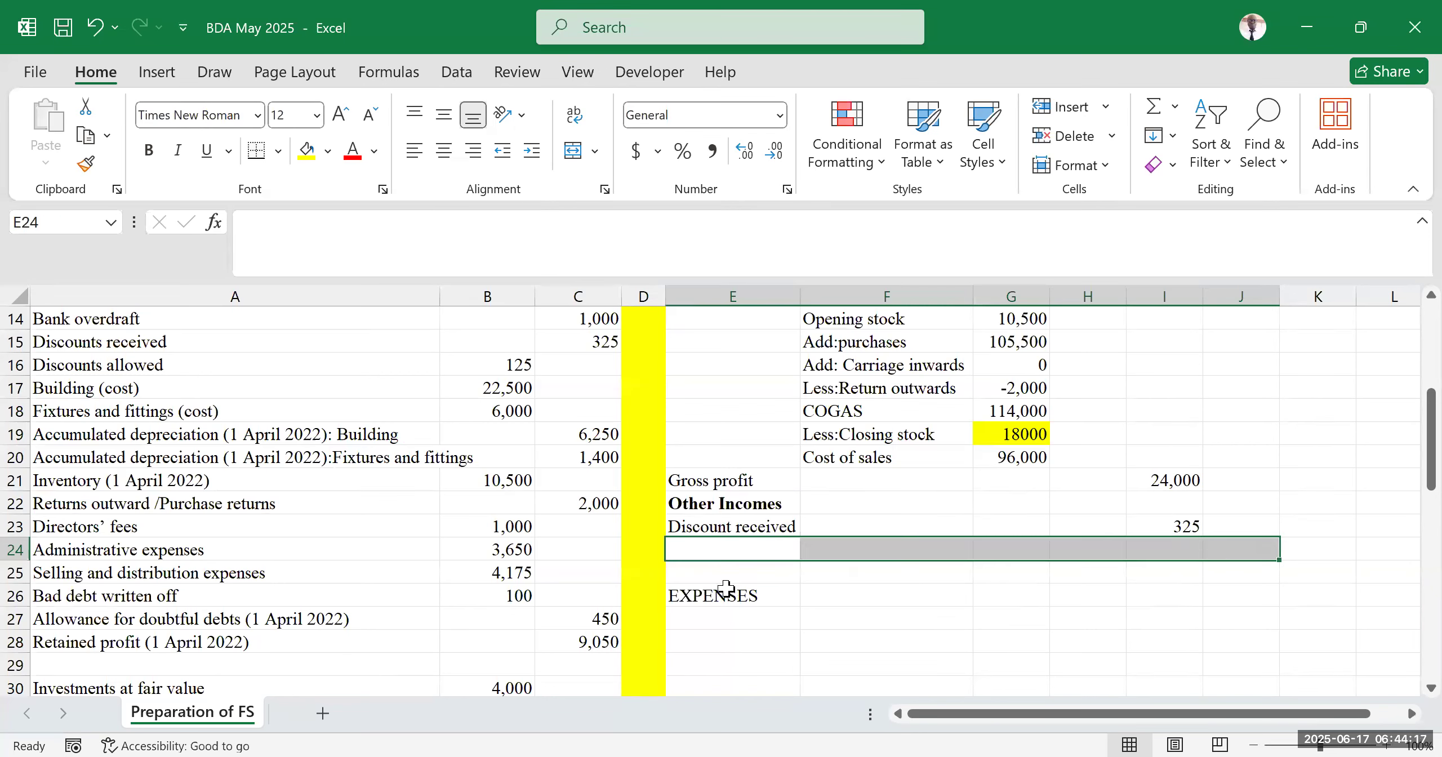
left_click_drag(721, 619, 1098, 618)
left_click(784, 595)
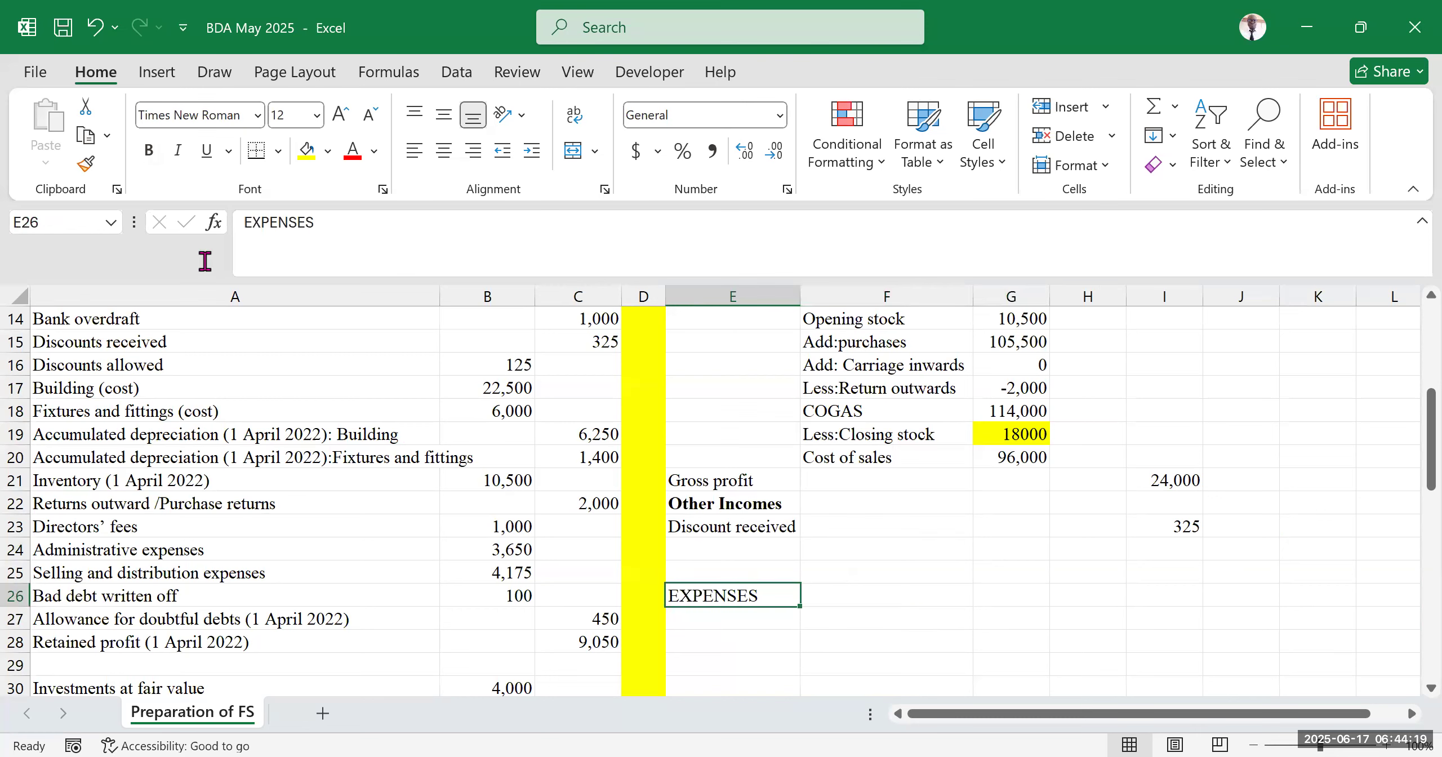
left_click(149, 149)
scroll(704, 428, "down", 2)
key("Down")
key("Right")
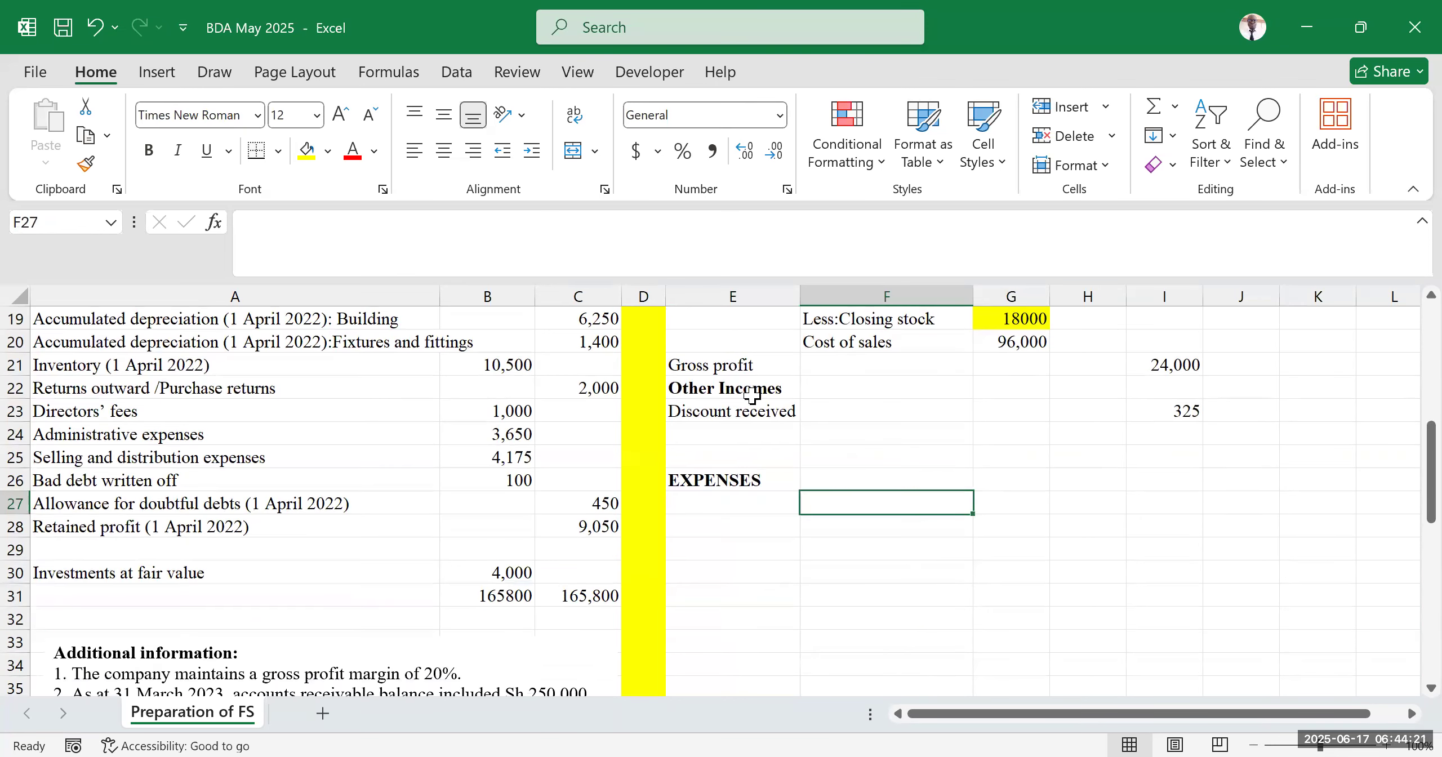
left_click(741, 434)
scroll(743, 502, "down", 5)
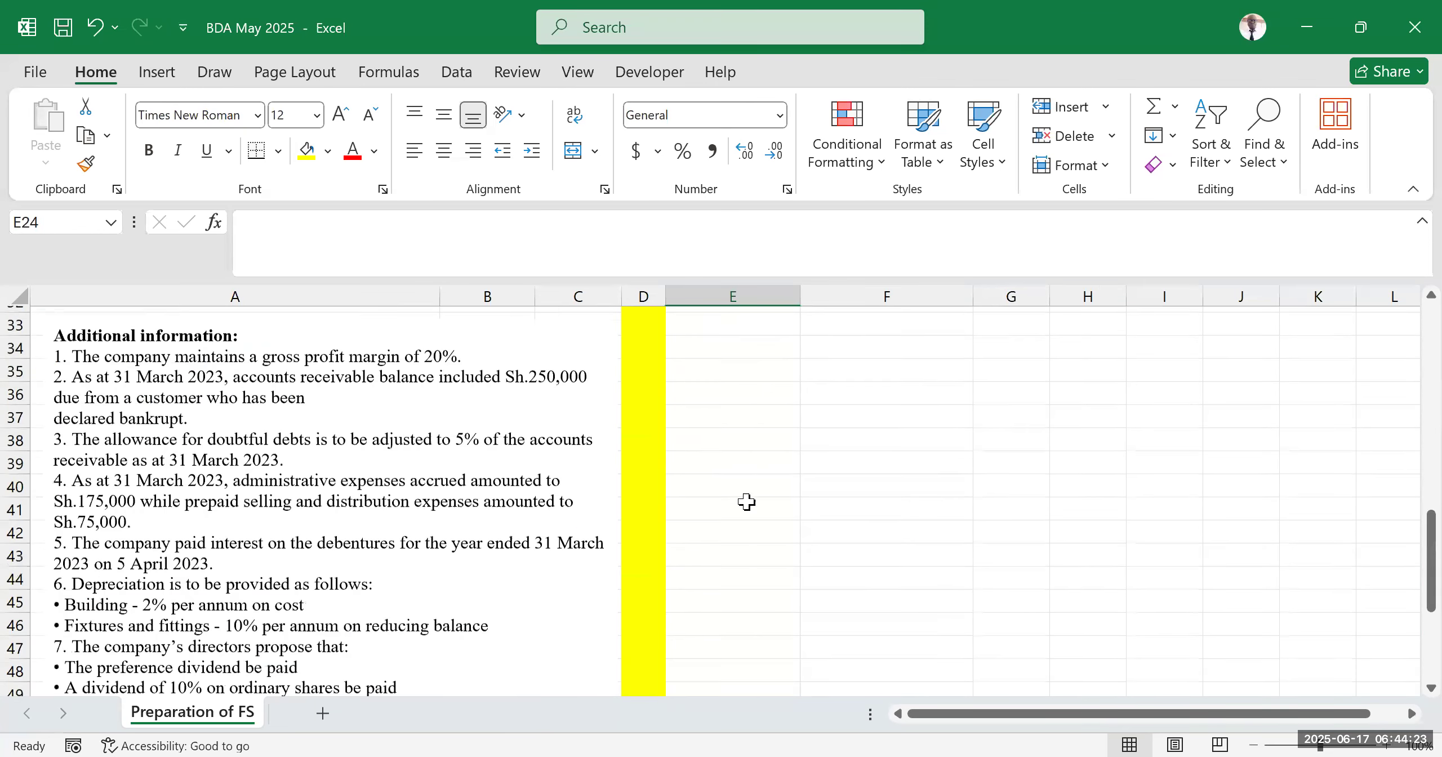
Enter the label 'Closing provision for doubtful debts' in E48
left_click(772, 569)
scroll(744, 541, "down", 3)
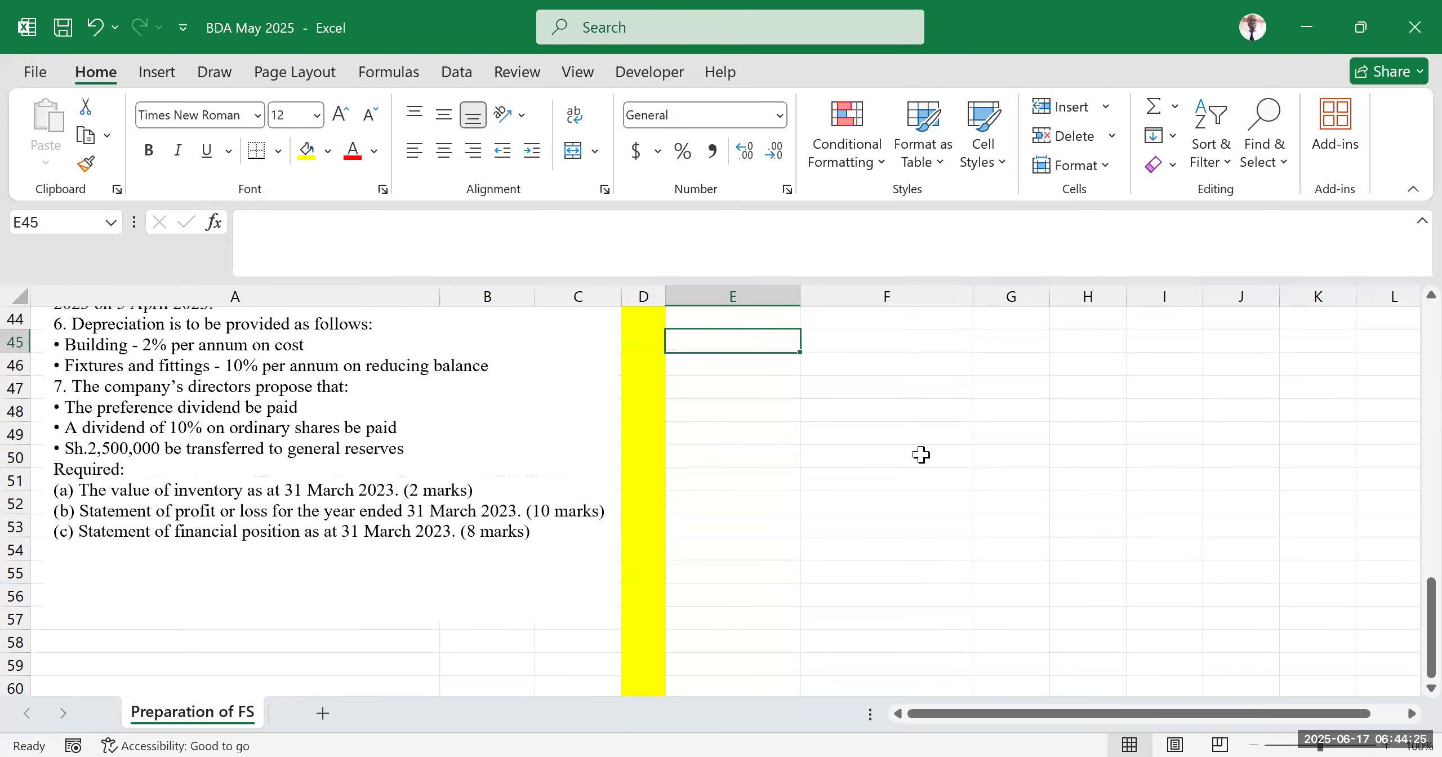
left_click(759, 410)
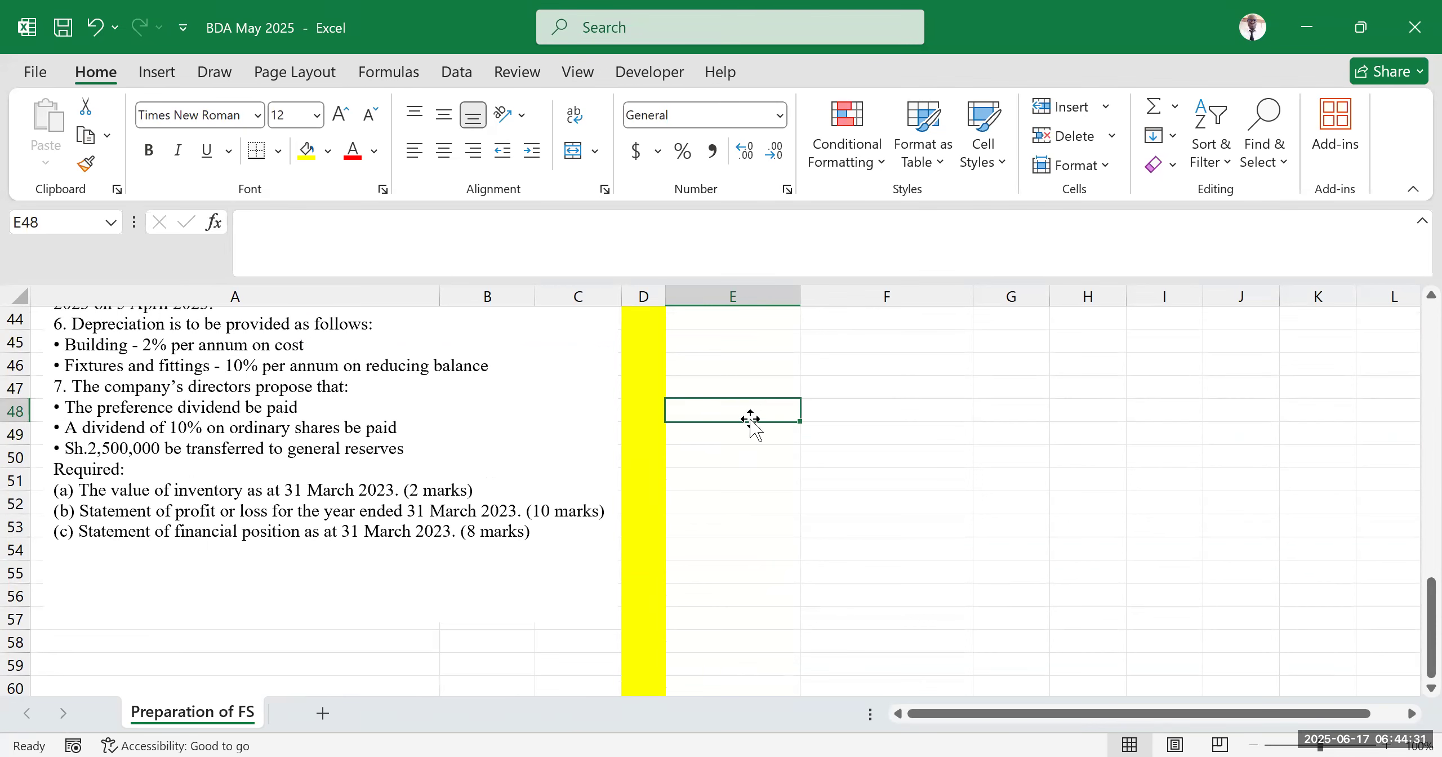
type("Closing provision")
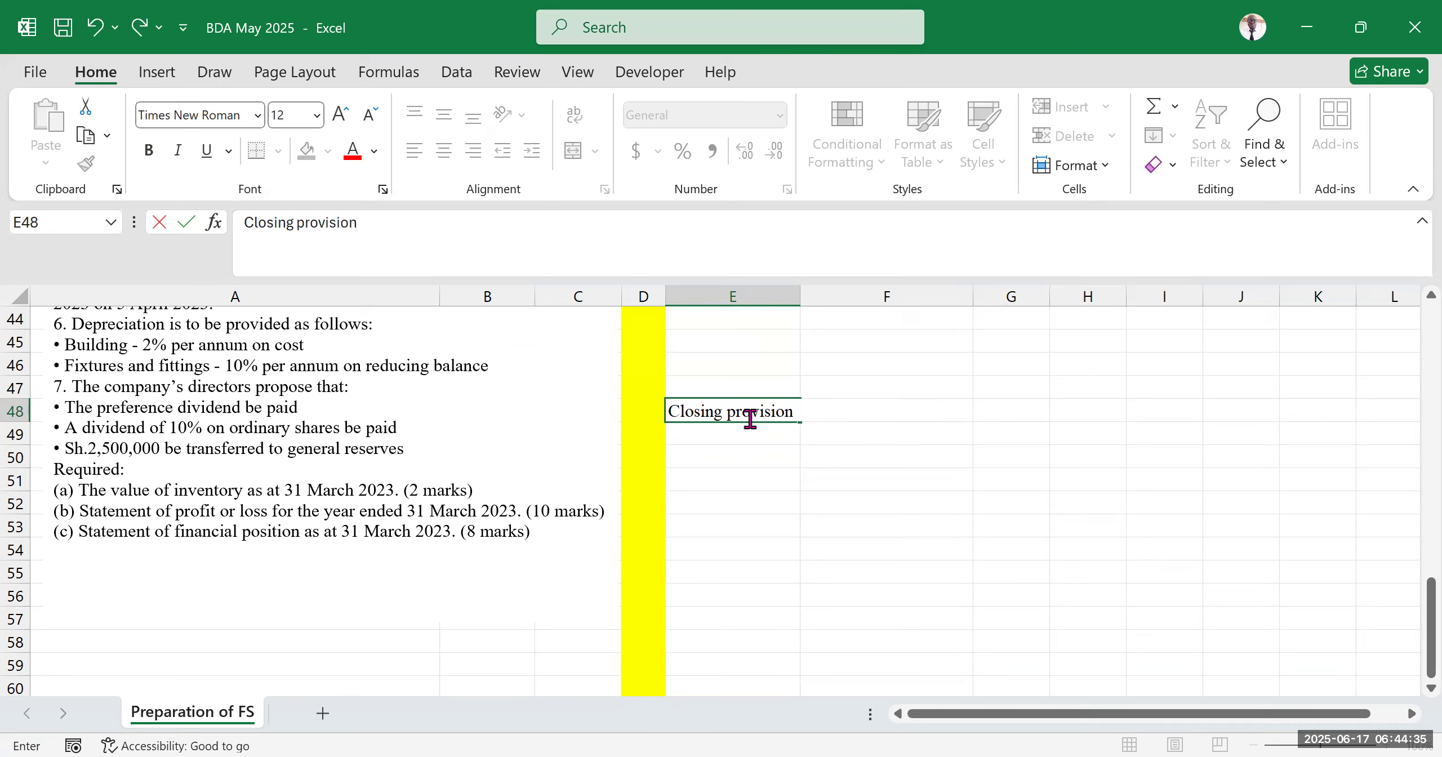
type(" for doubtful debts")
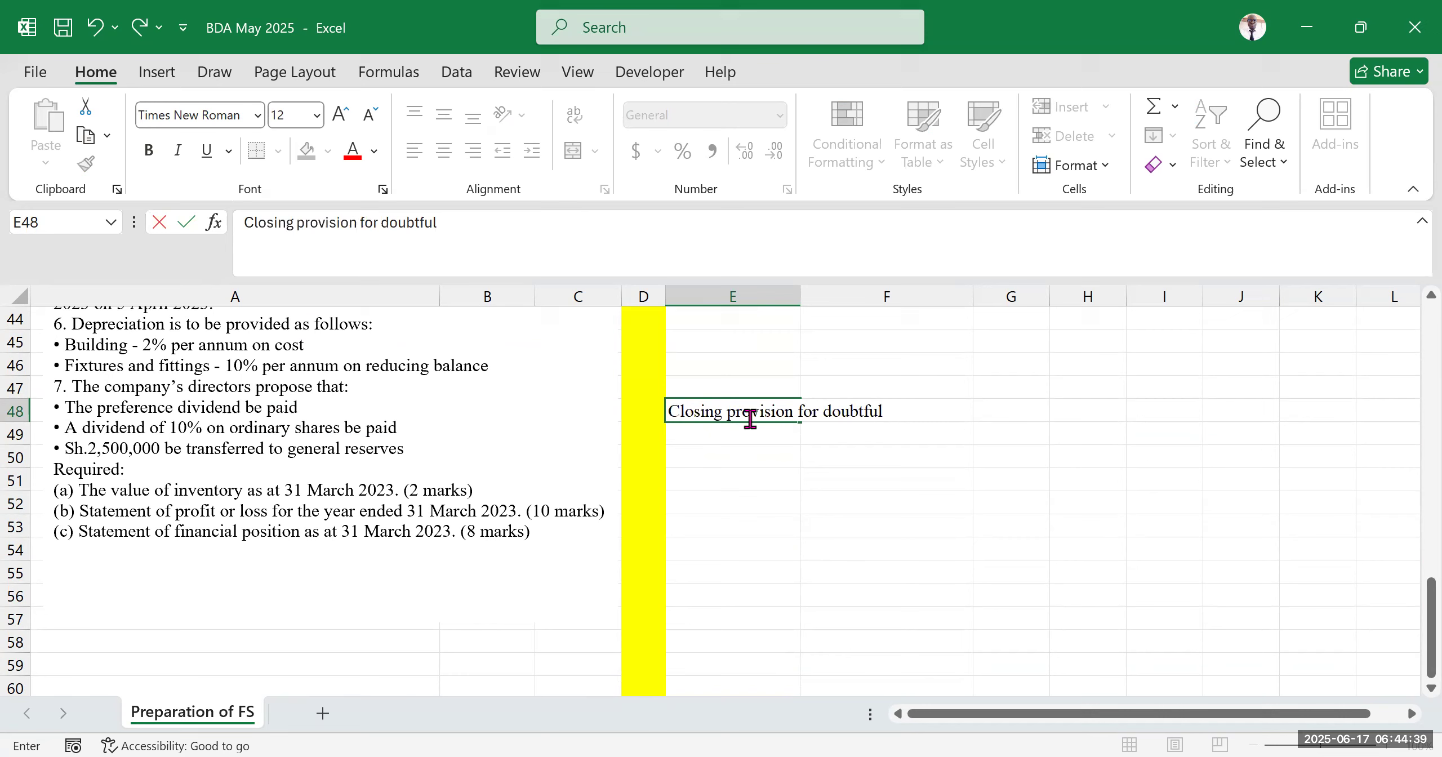
left_click(1140, 497)
Calculate the closing provision in G48 with the formula =5%*(B11-250) from the accounts receivable balance
left_click(1012, 406)
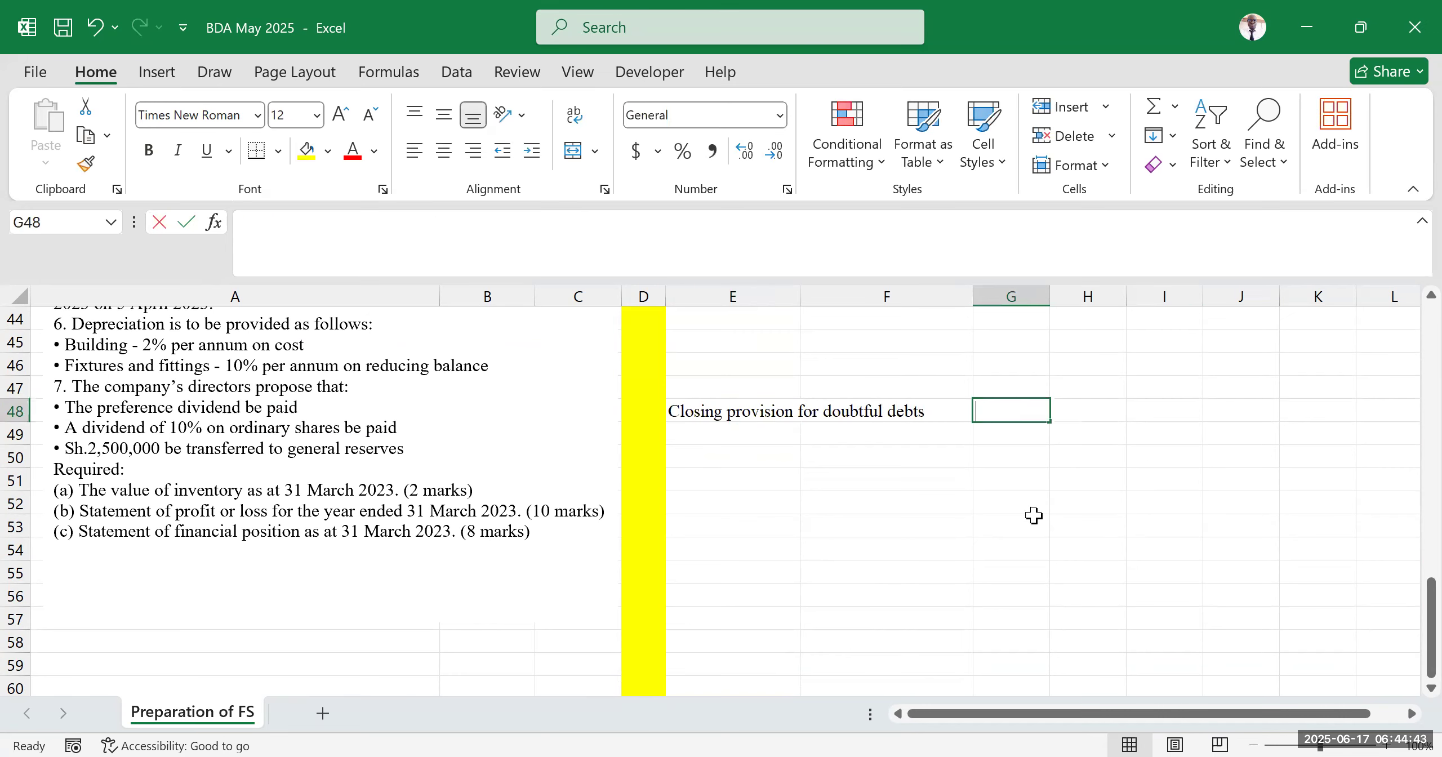
type("=")
scroll(334, 529, "up", 5)
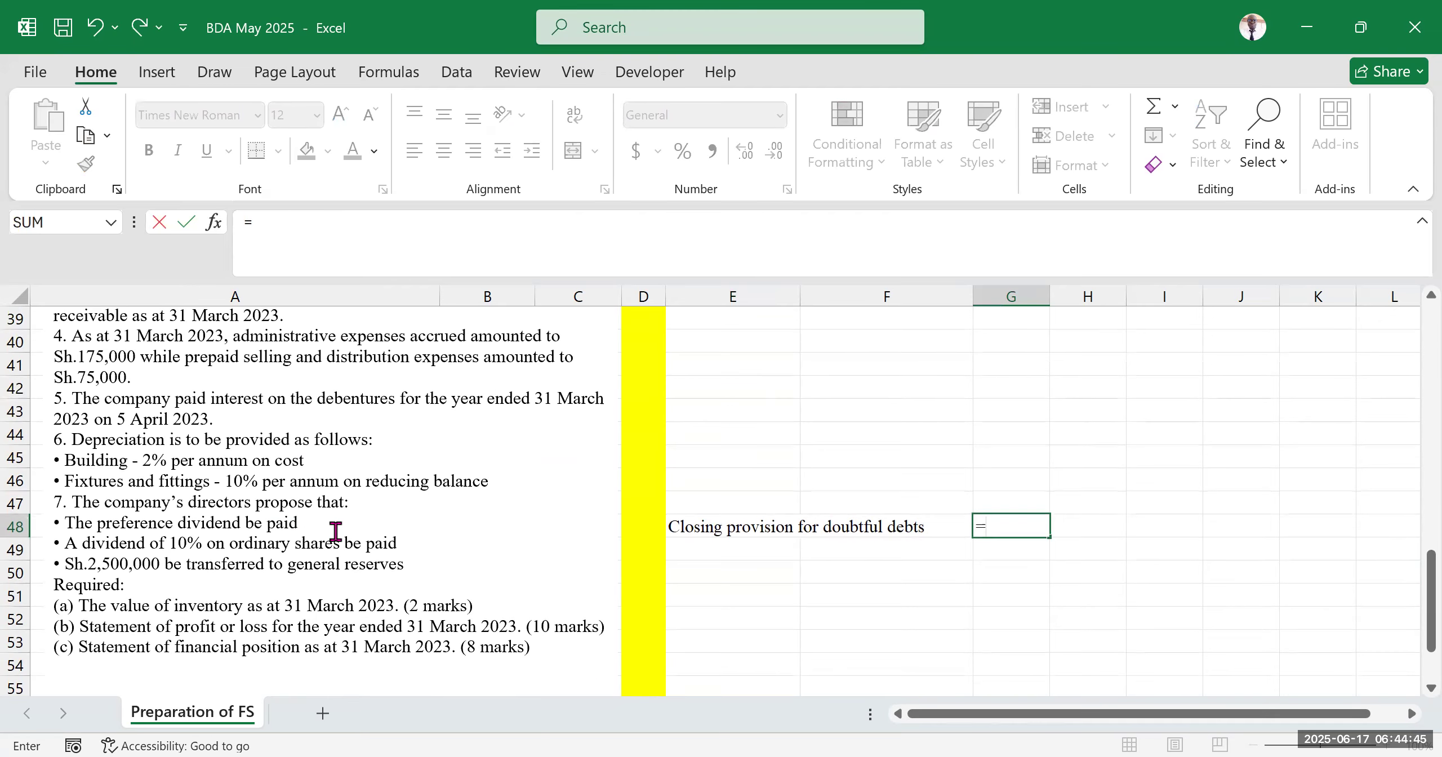
scroll(329, 509, "up", 3)
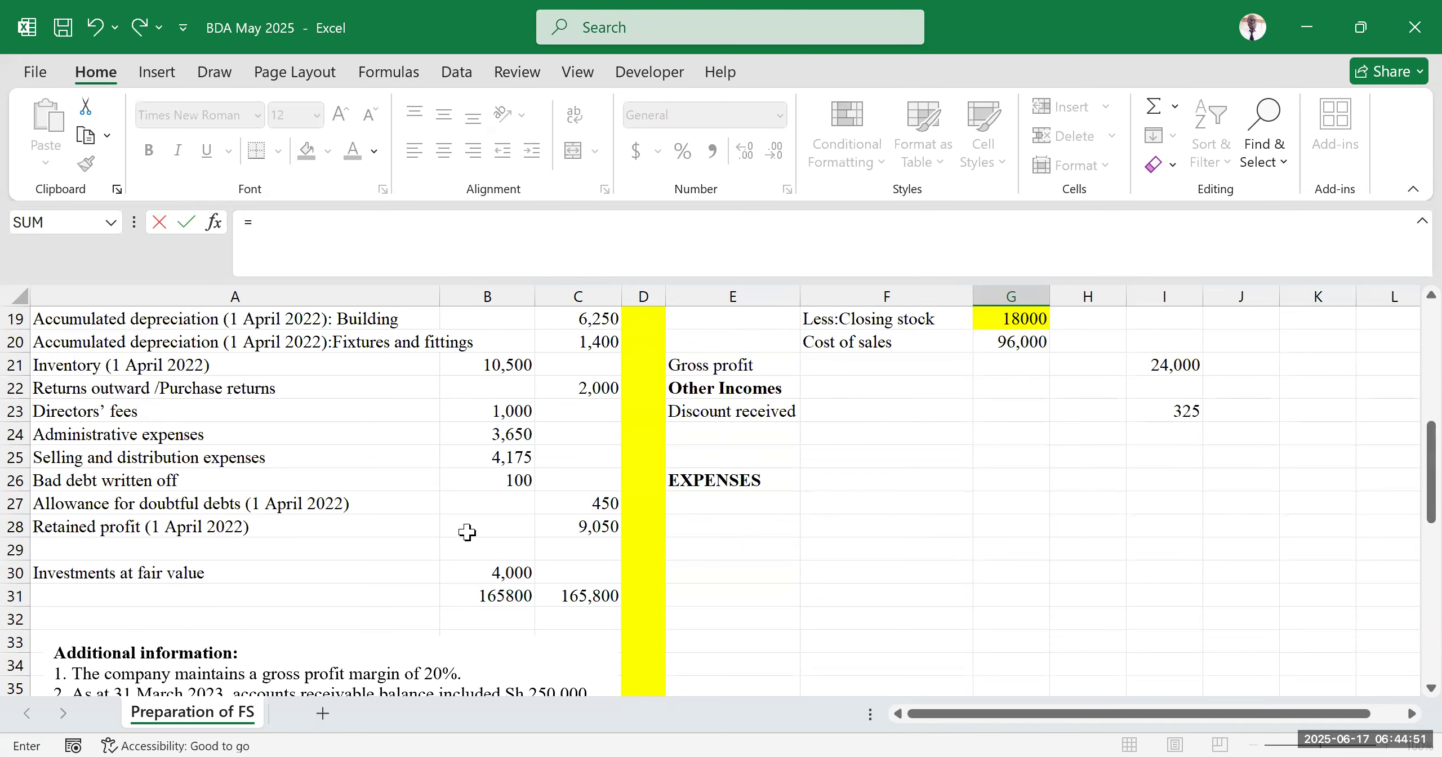
scroll(462, 534, "down", 3)
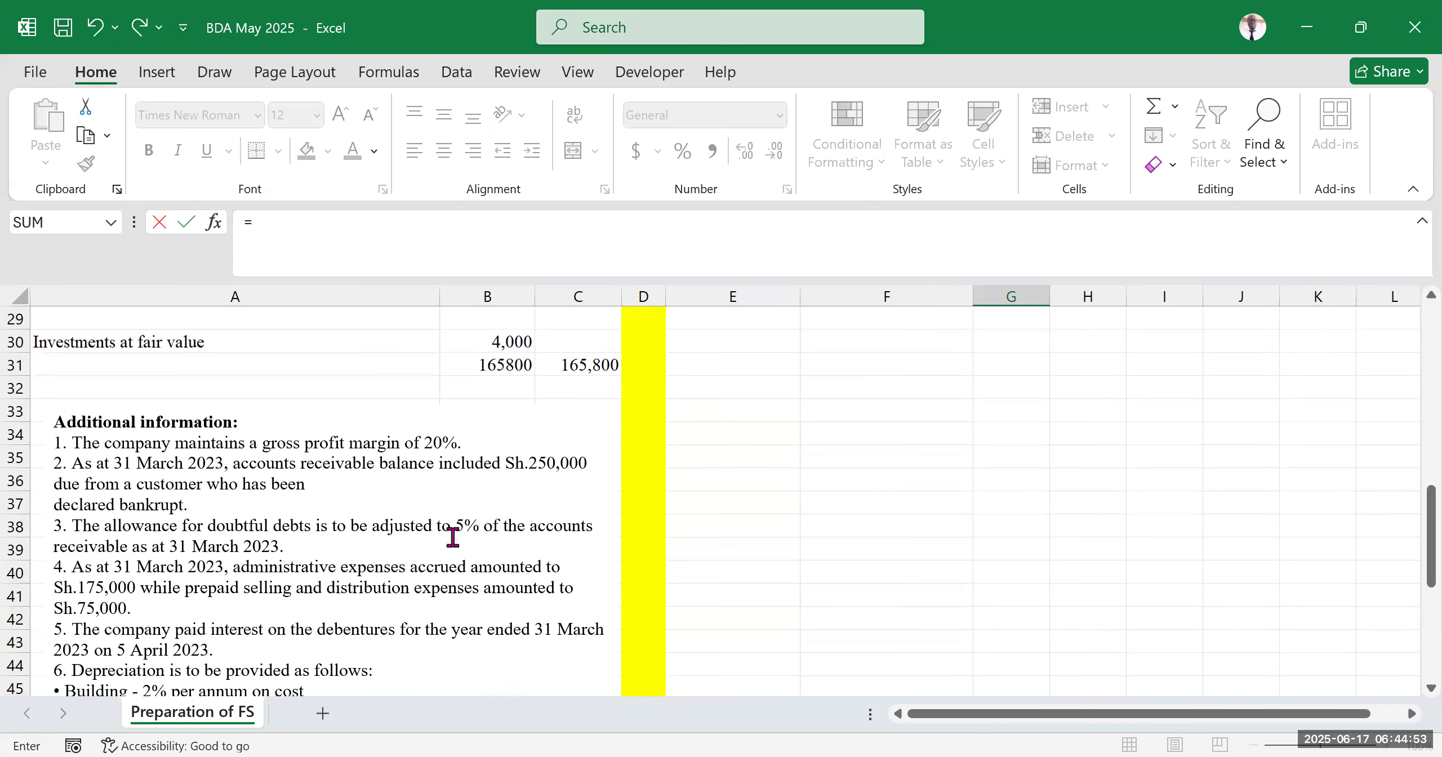
scroll(292, 574, "down", 2)
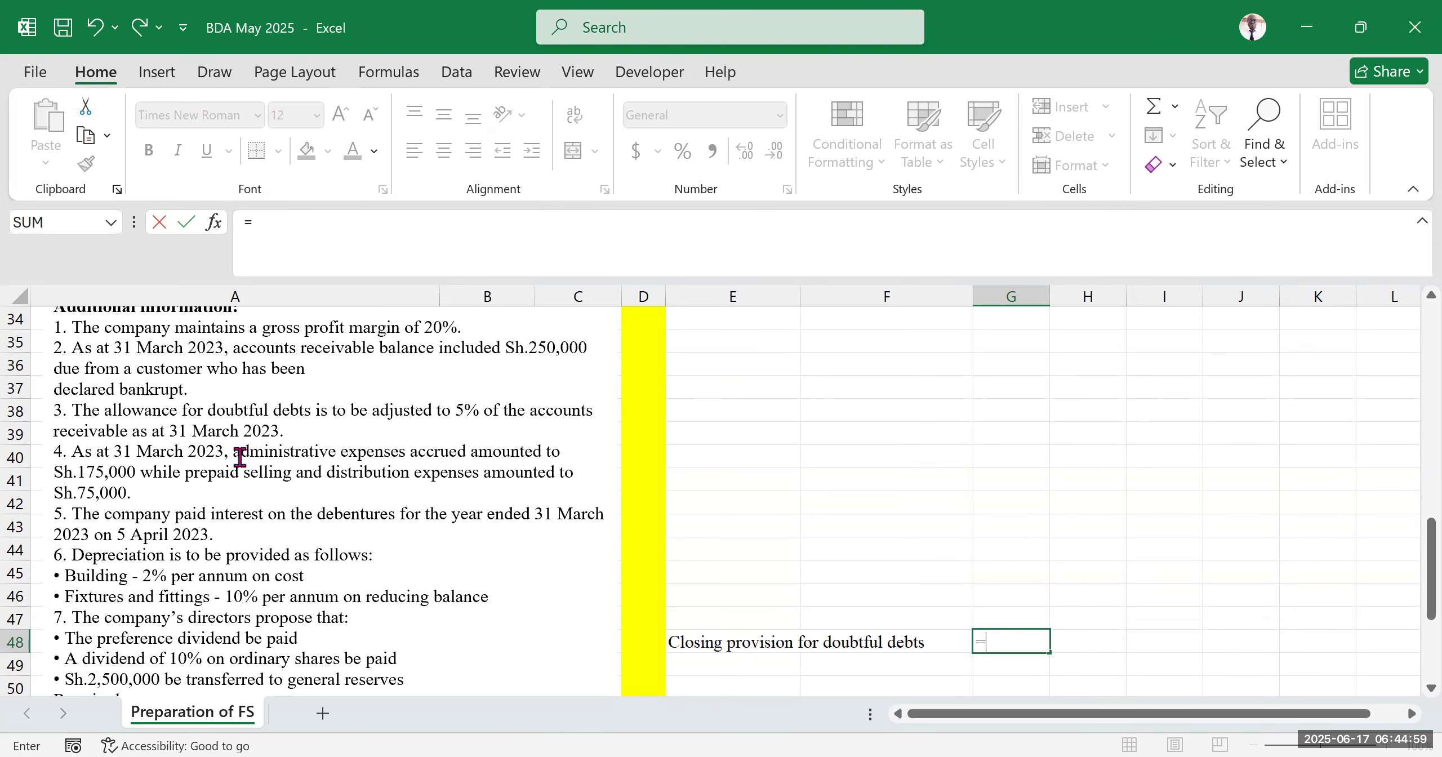
scroll(965, 524, "down", 3)
scroll(966, 493, "up", 2)
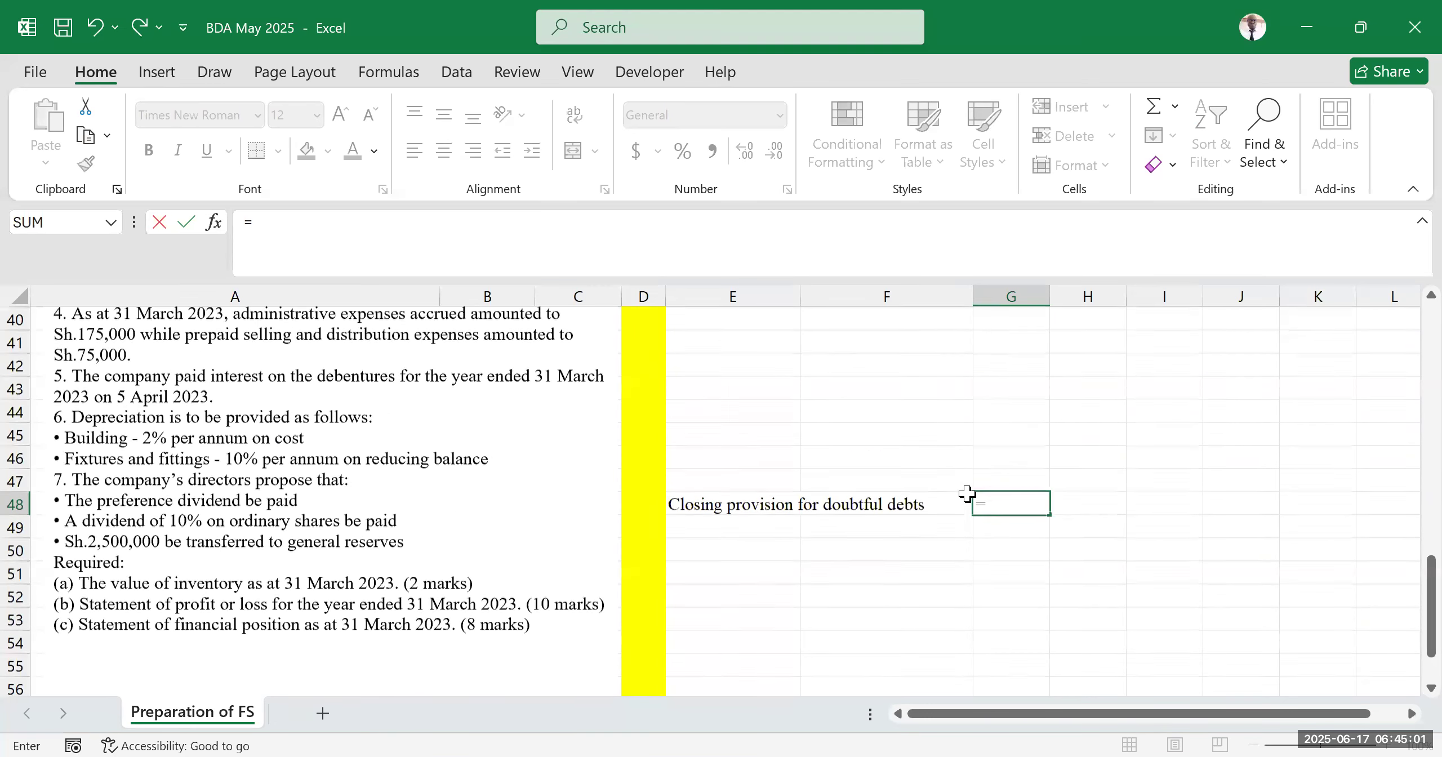
type("5")
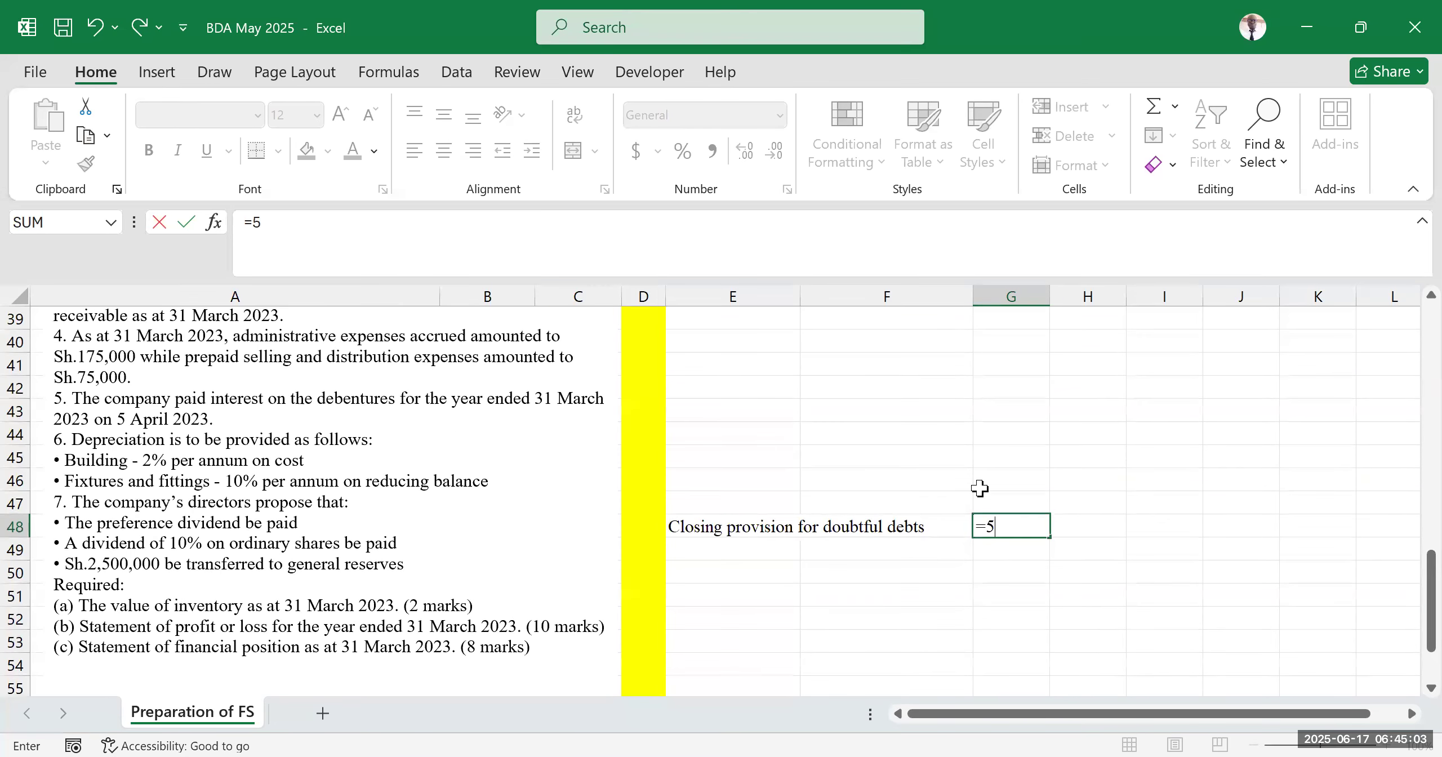
type("%*")
scroll(733, 521, "up", 2)
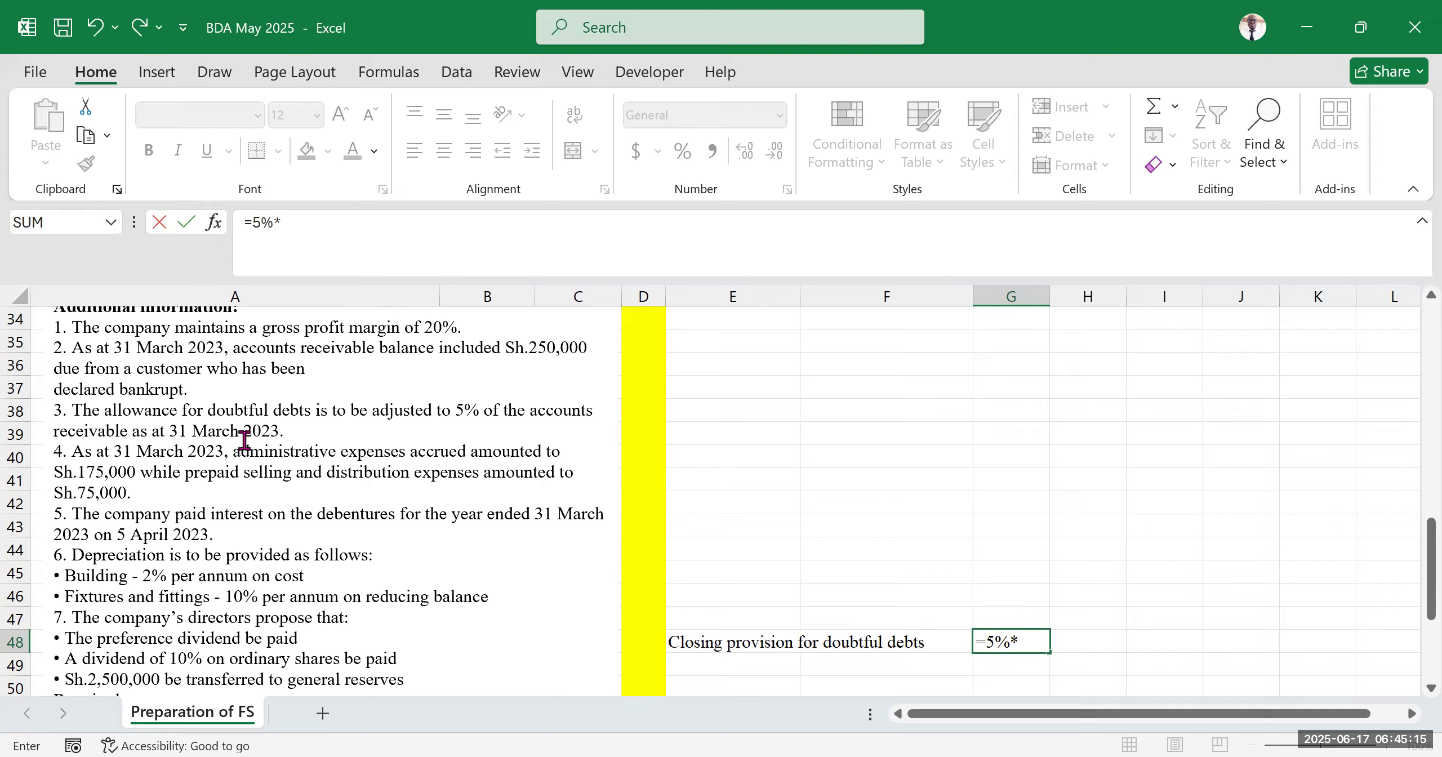
scroll(242, 445, "up", 5)
scroll(197, 451, "up", 3)
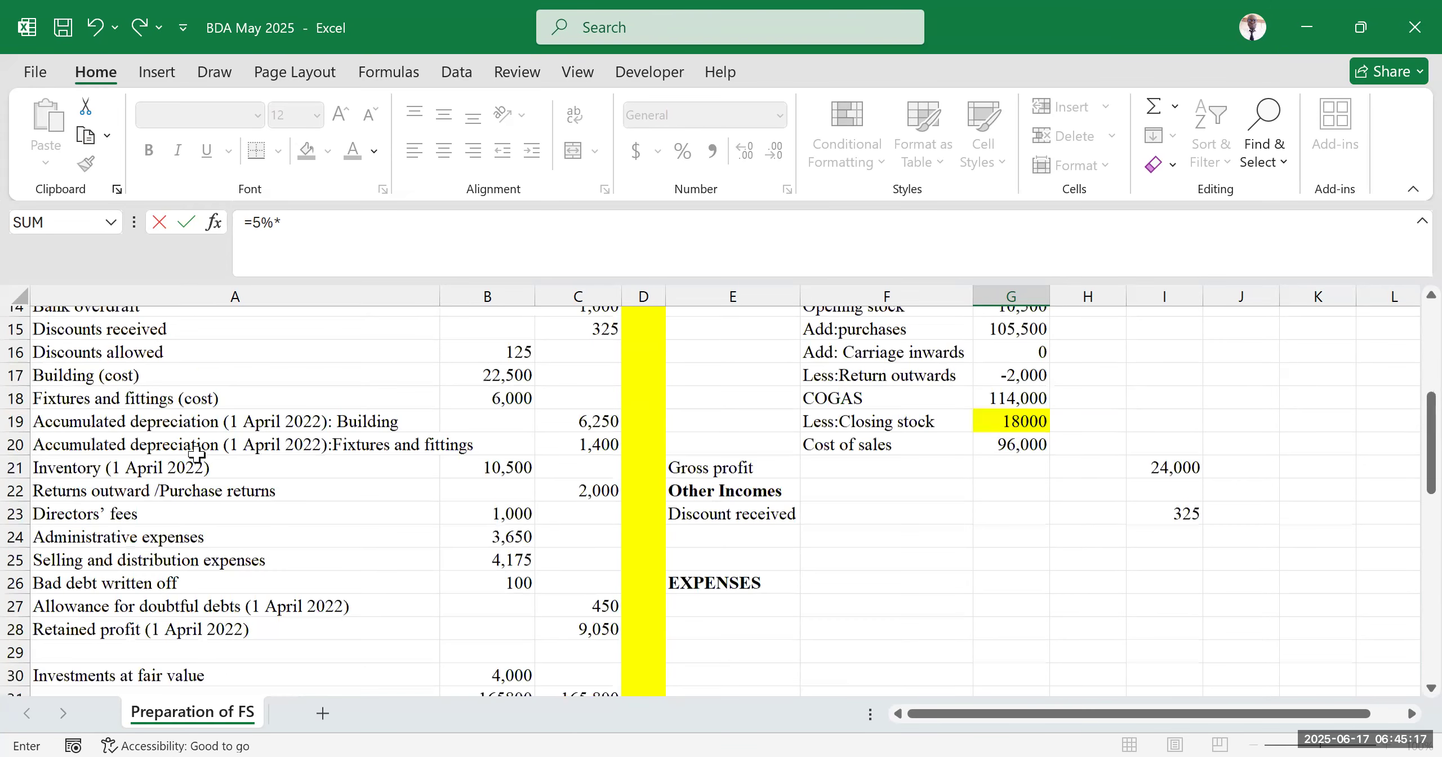
scroll(169, 374, "up", 2)
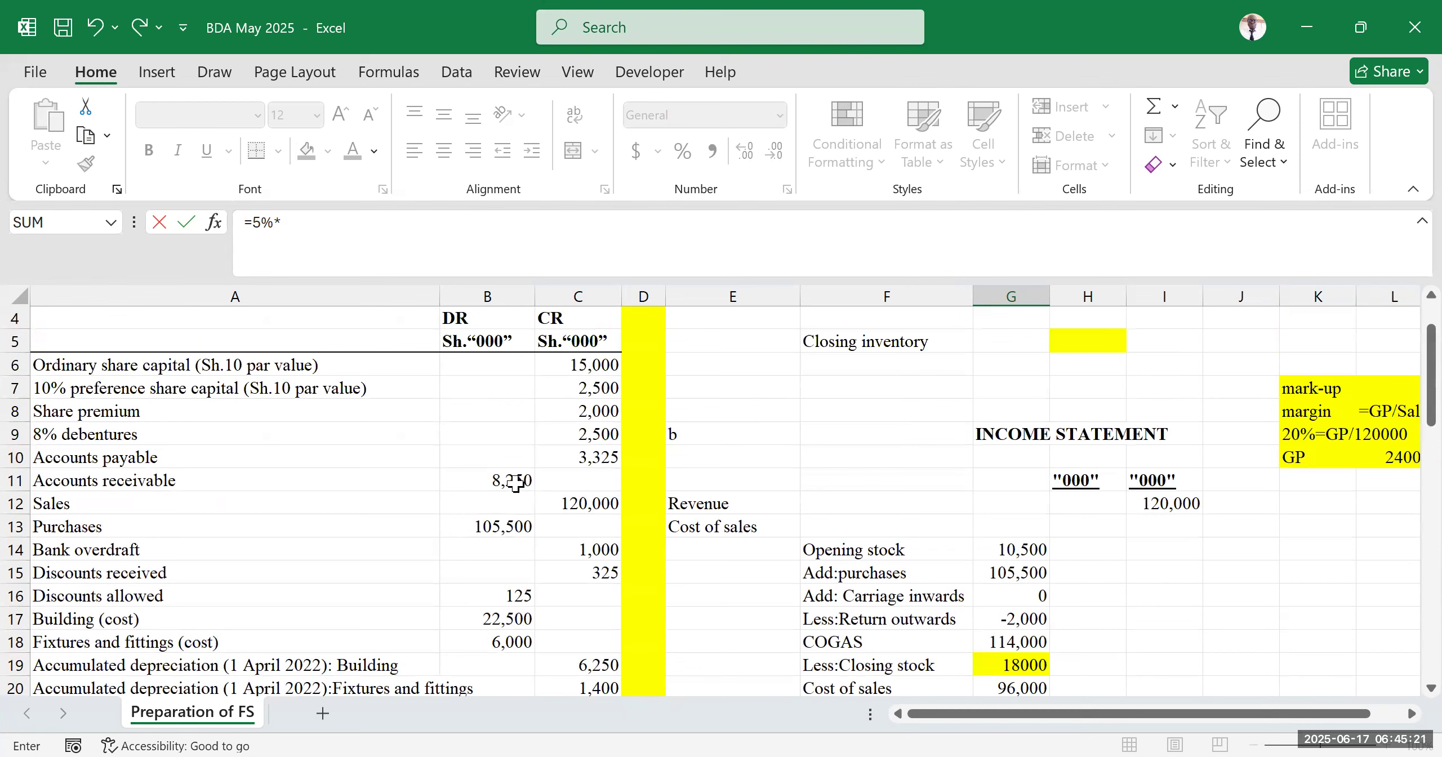
left_click(515, 481)
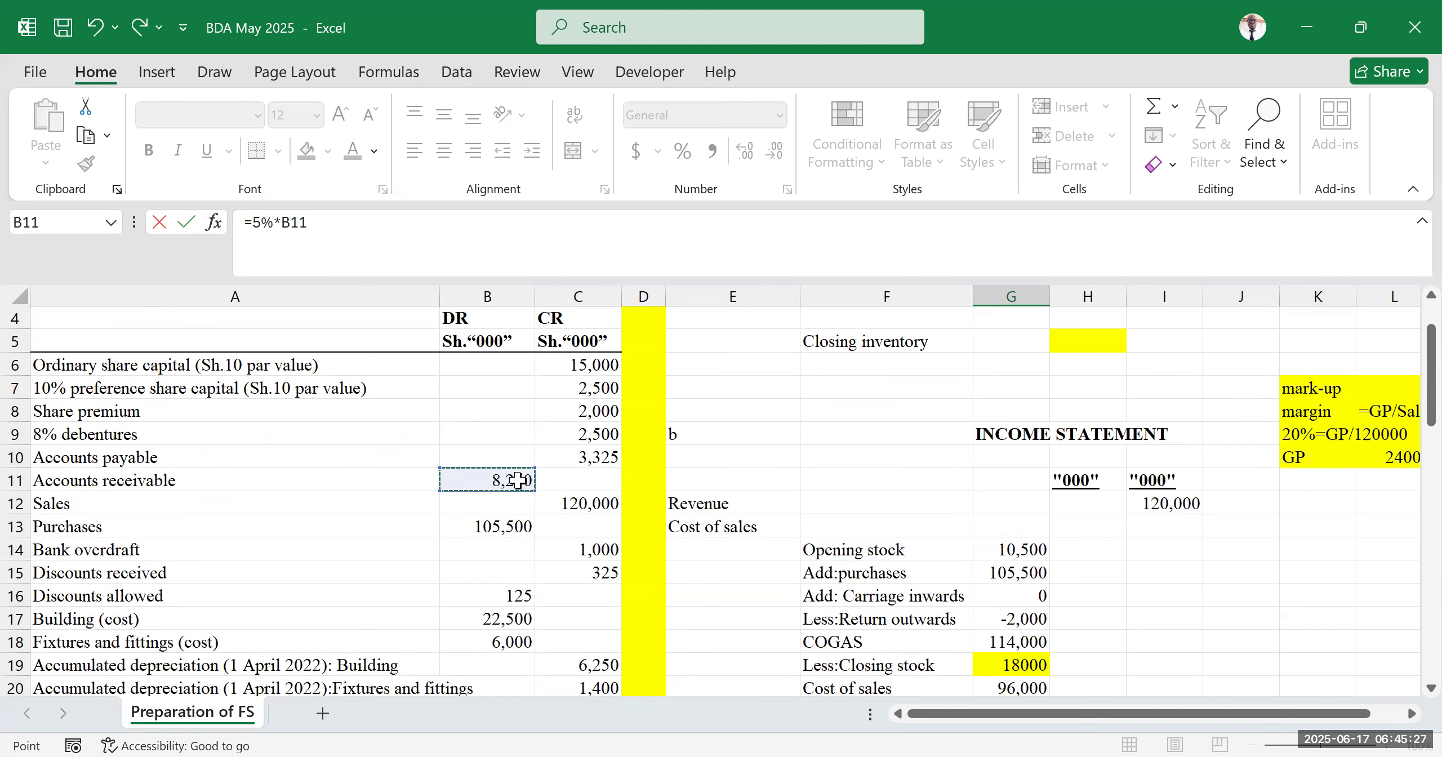
scroll(448, 533, "down", 5)
scroll(370, 618, "down", 4)
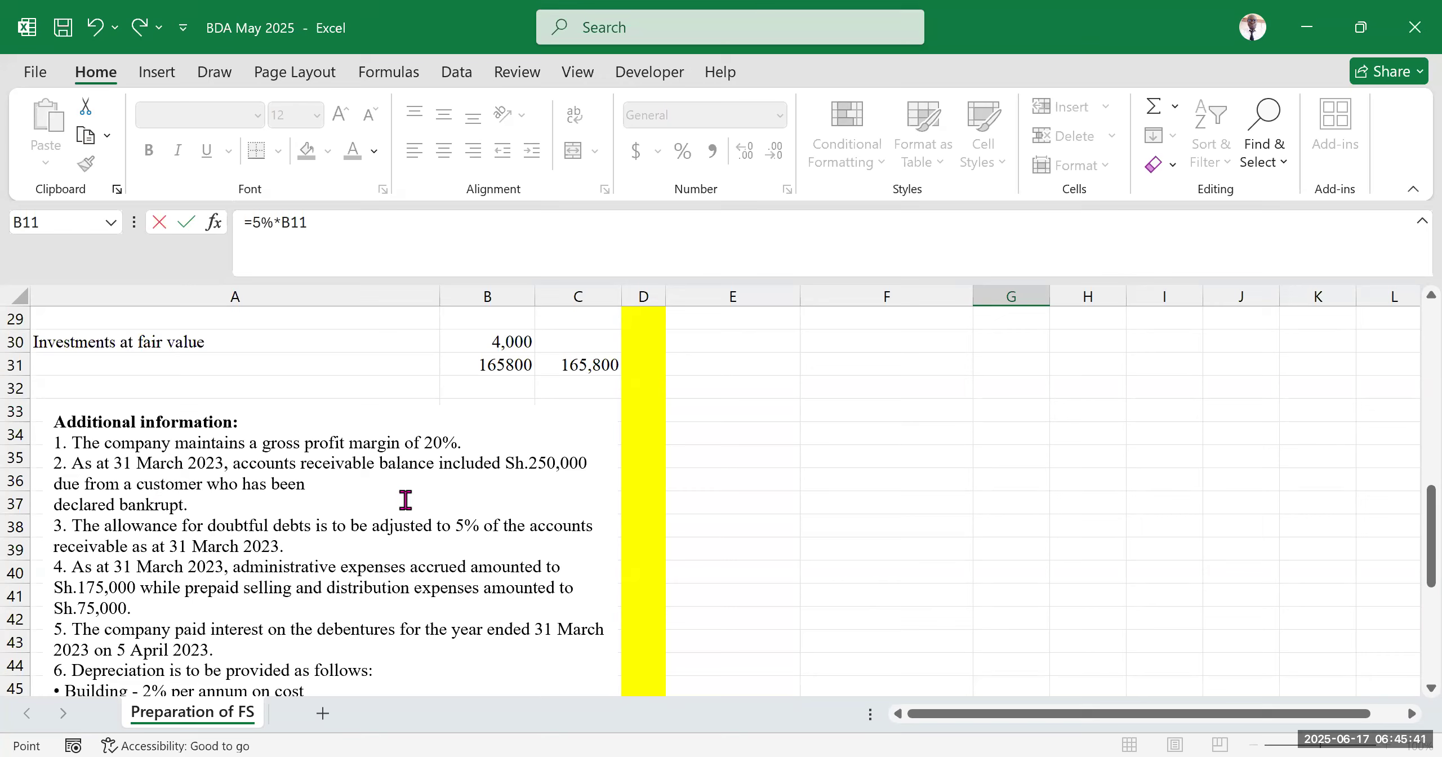
left_click(318, 225)
type("-250")
left_click(286, 247)
type("(")
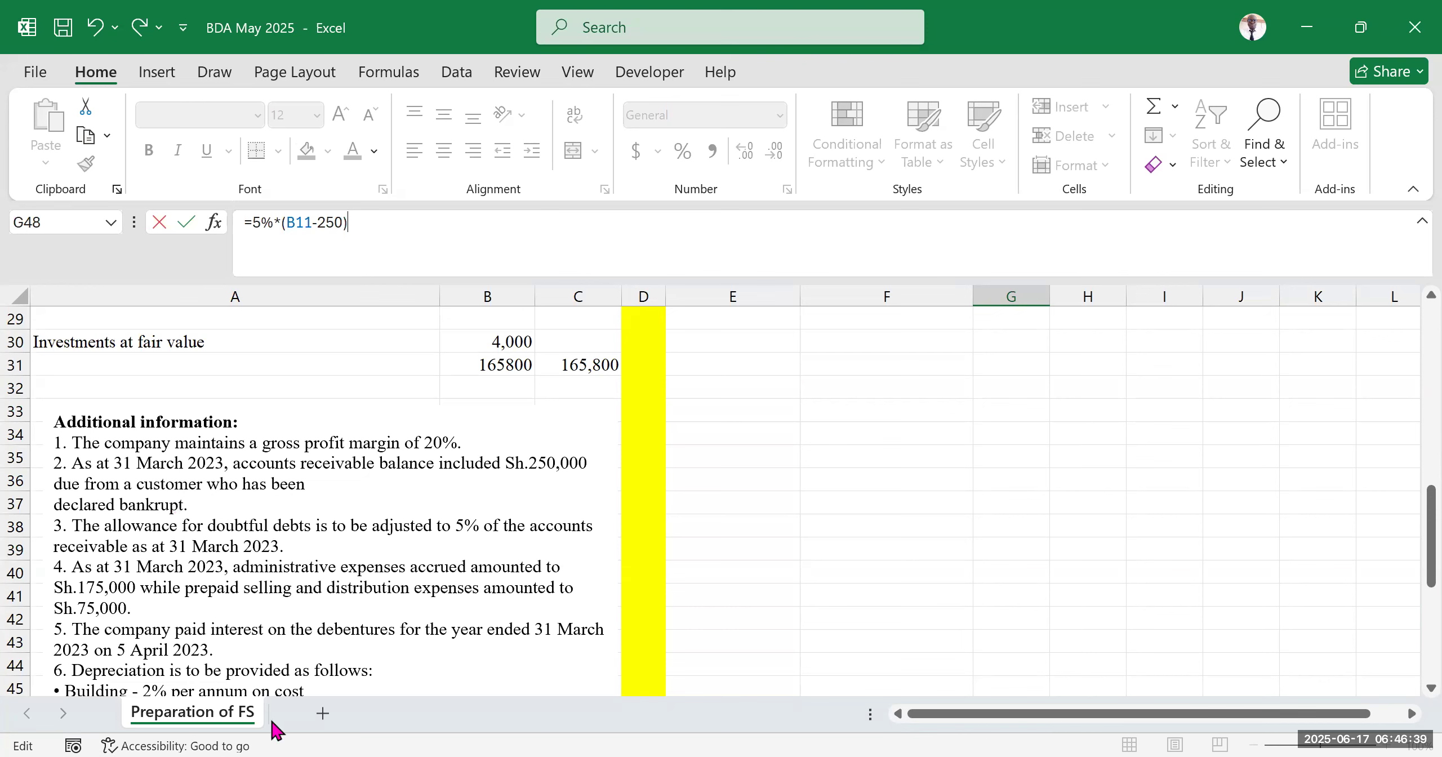
scroll(419, 541, "down", 3)
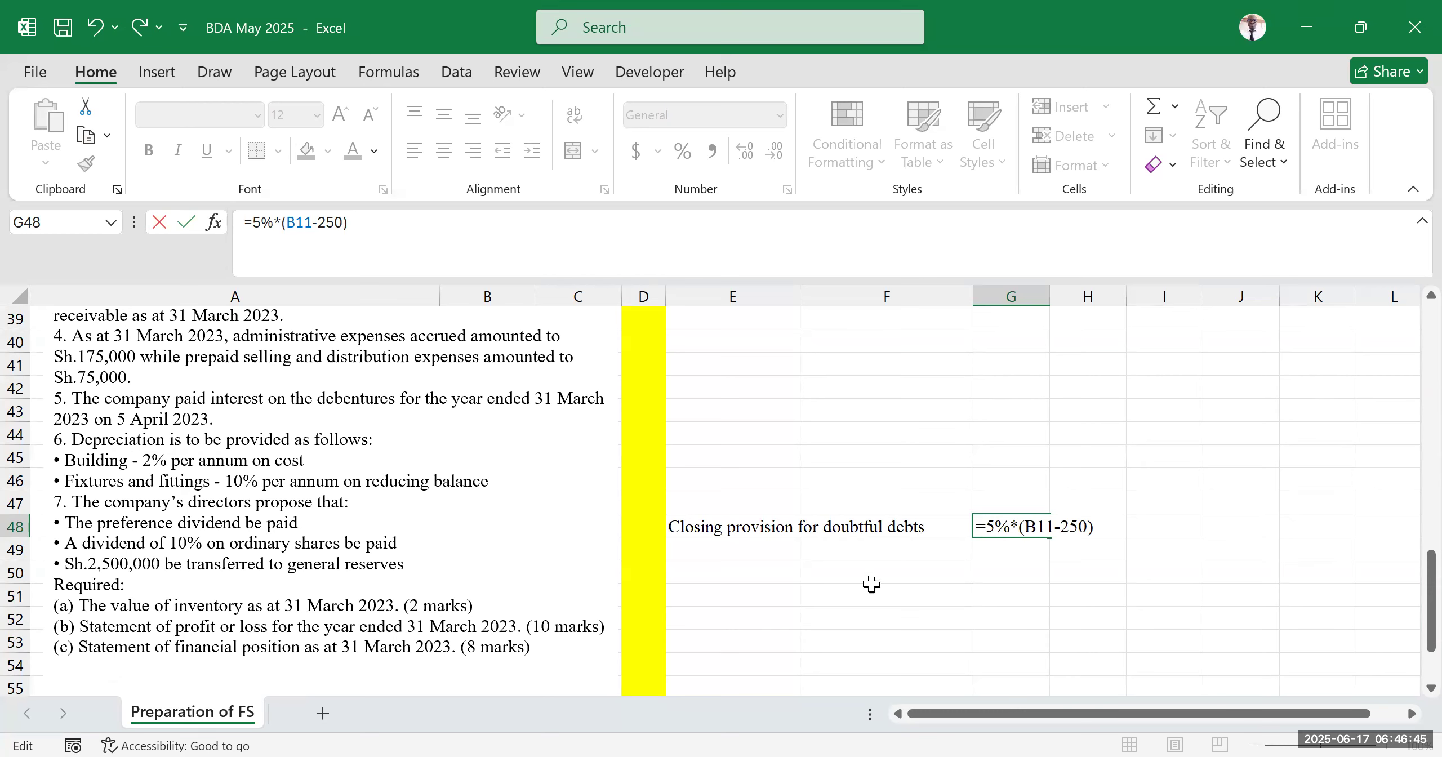
left_click(986, 514)
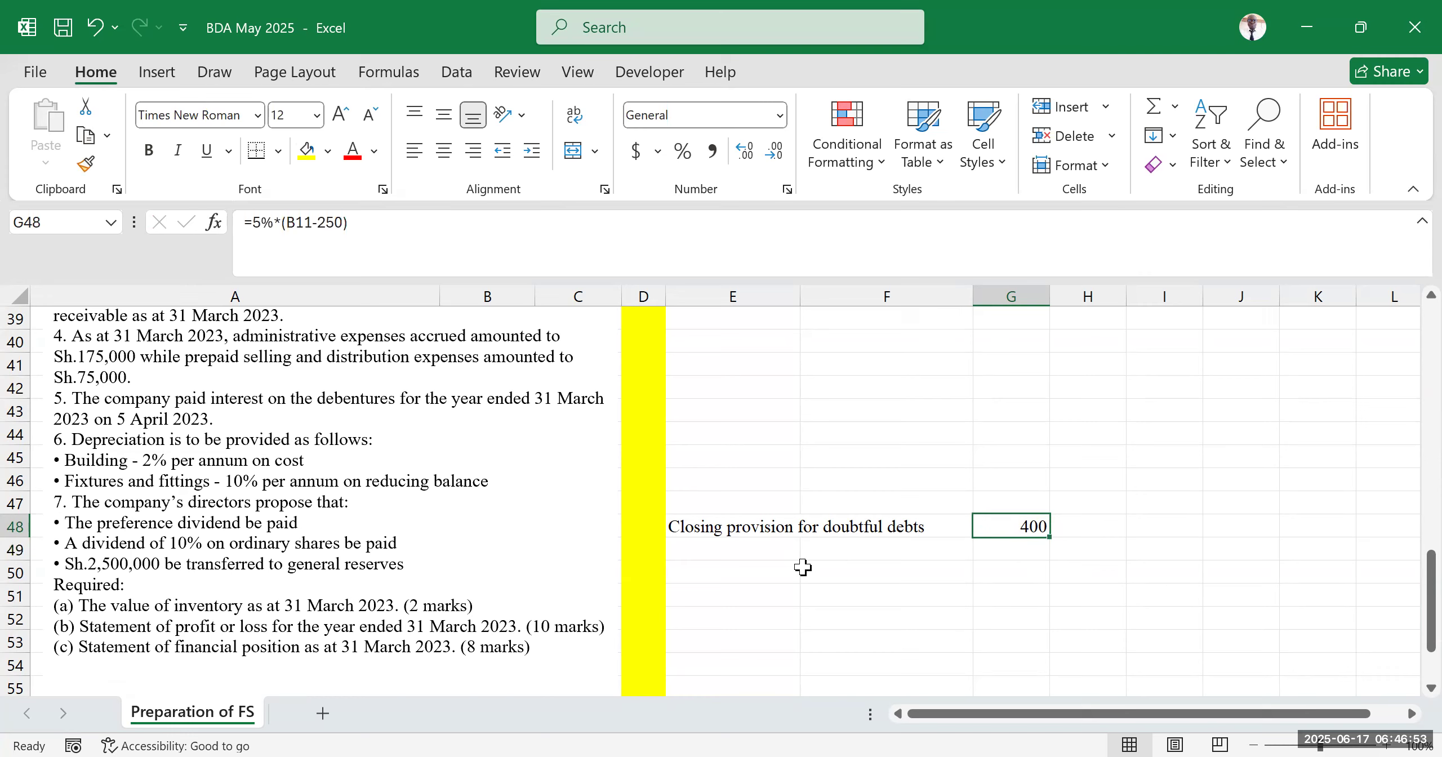
Enter the label 'opening provision for doubtful debts' in E49
left_click(688, 542)
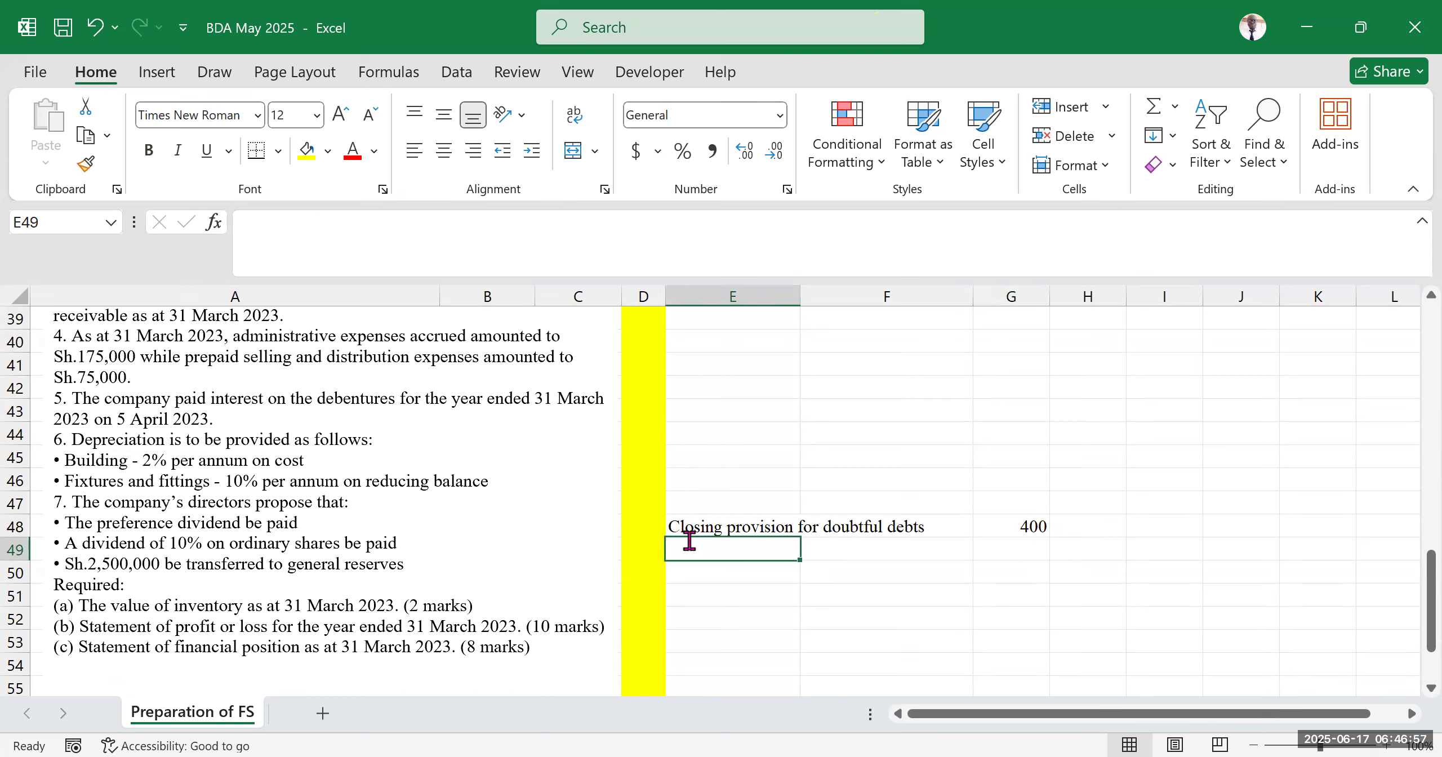
type("opening")
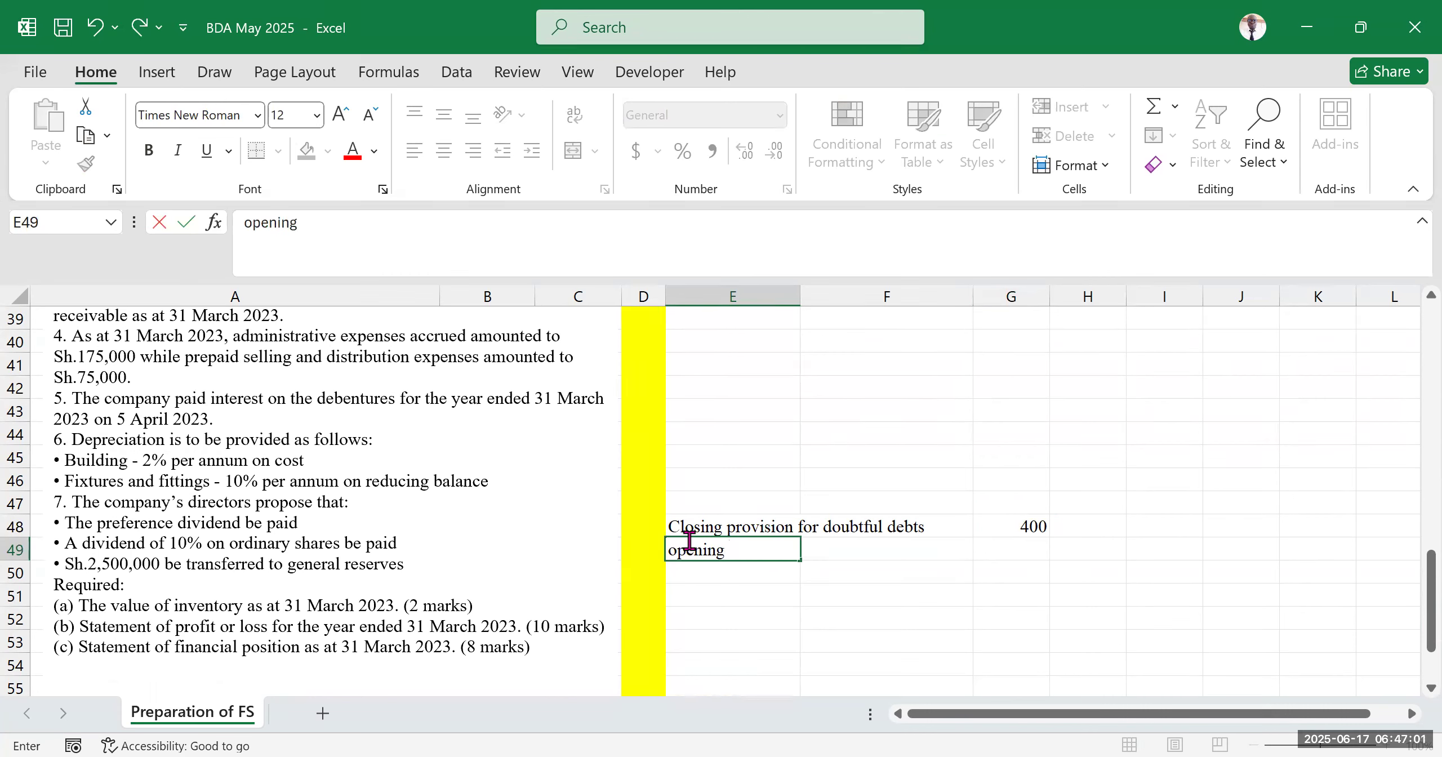
type(" provision for doubtf")
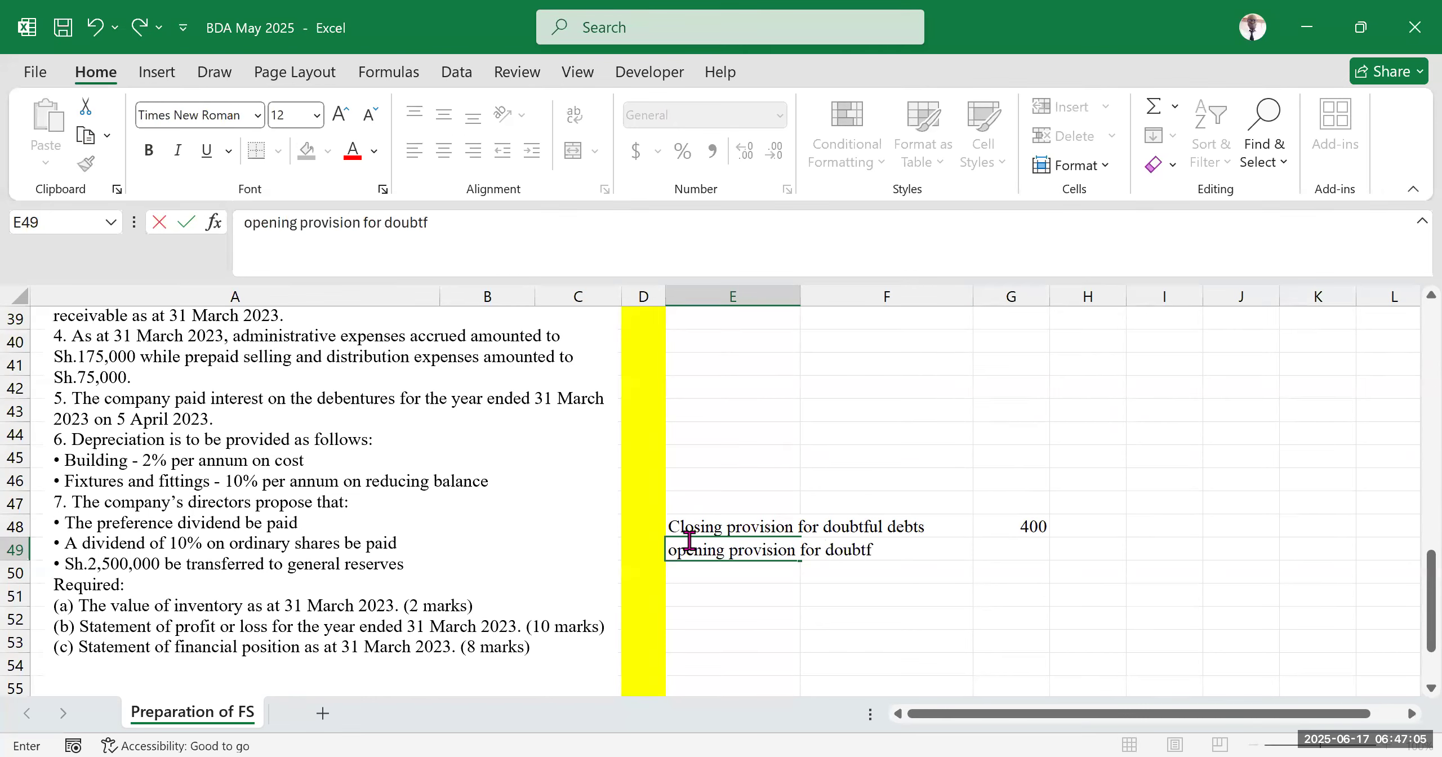
type("ul debts")
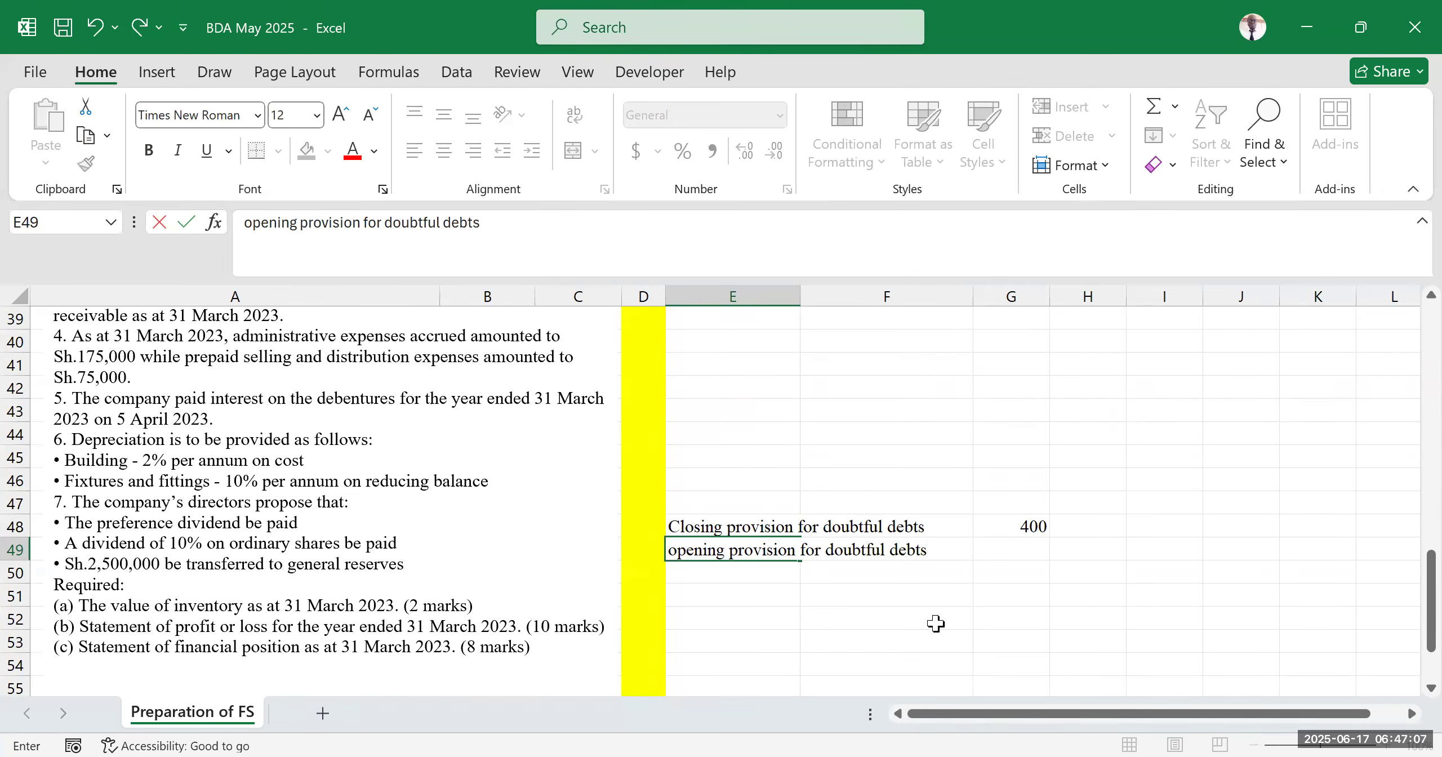
left_click(935, 621)
left_click(1036, 548)
type("==")
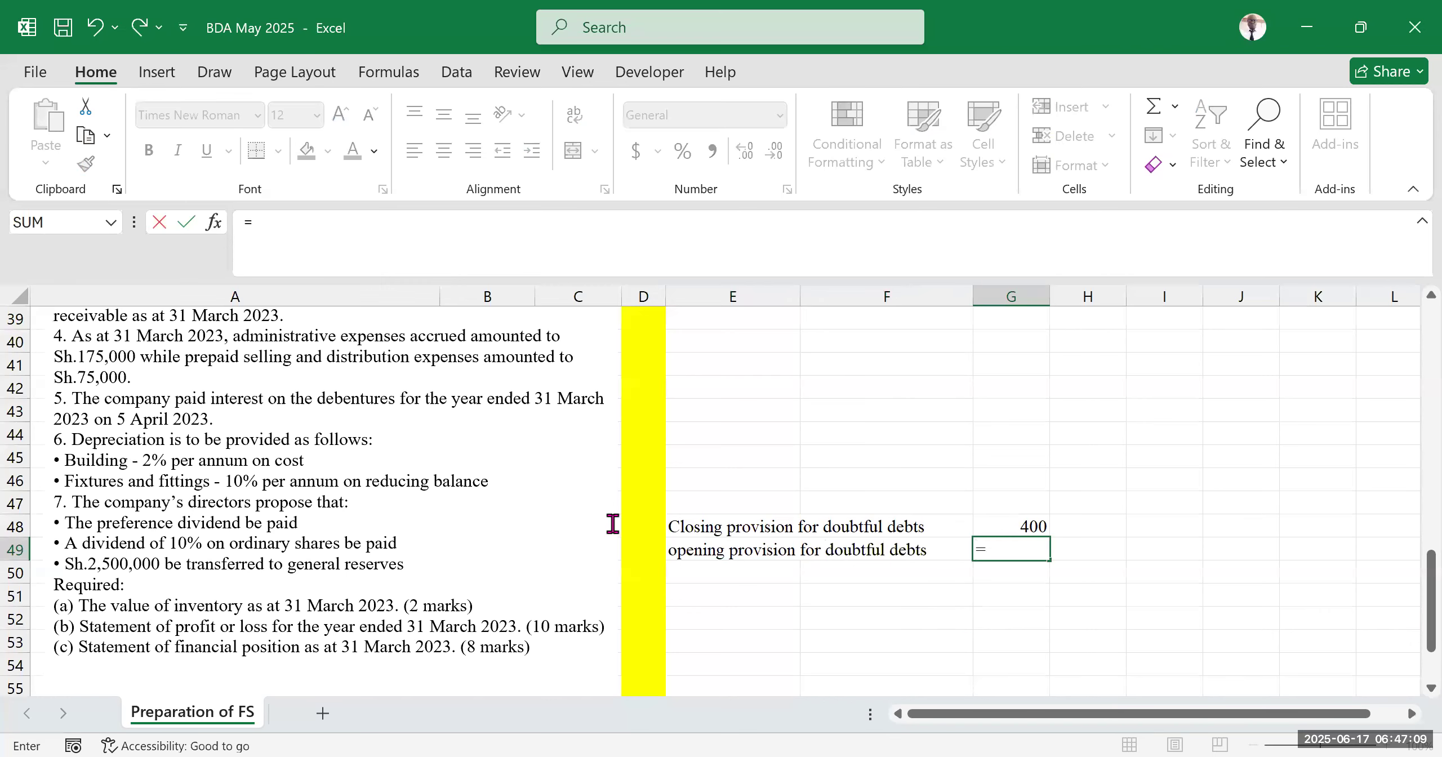
scroll(507, 529, "up", 5)
scroll(299, 521, "up", 3)
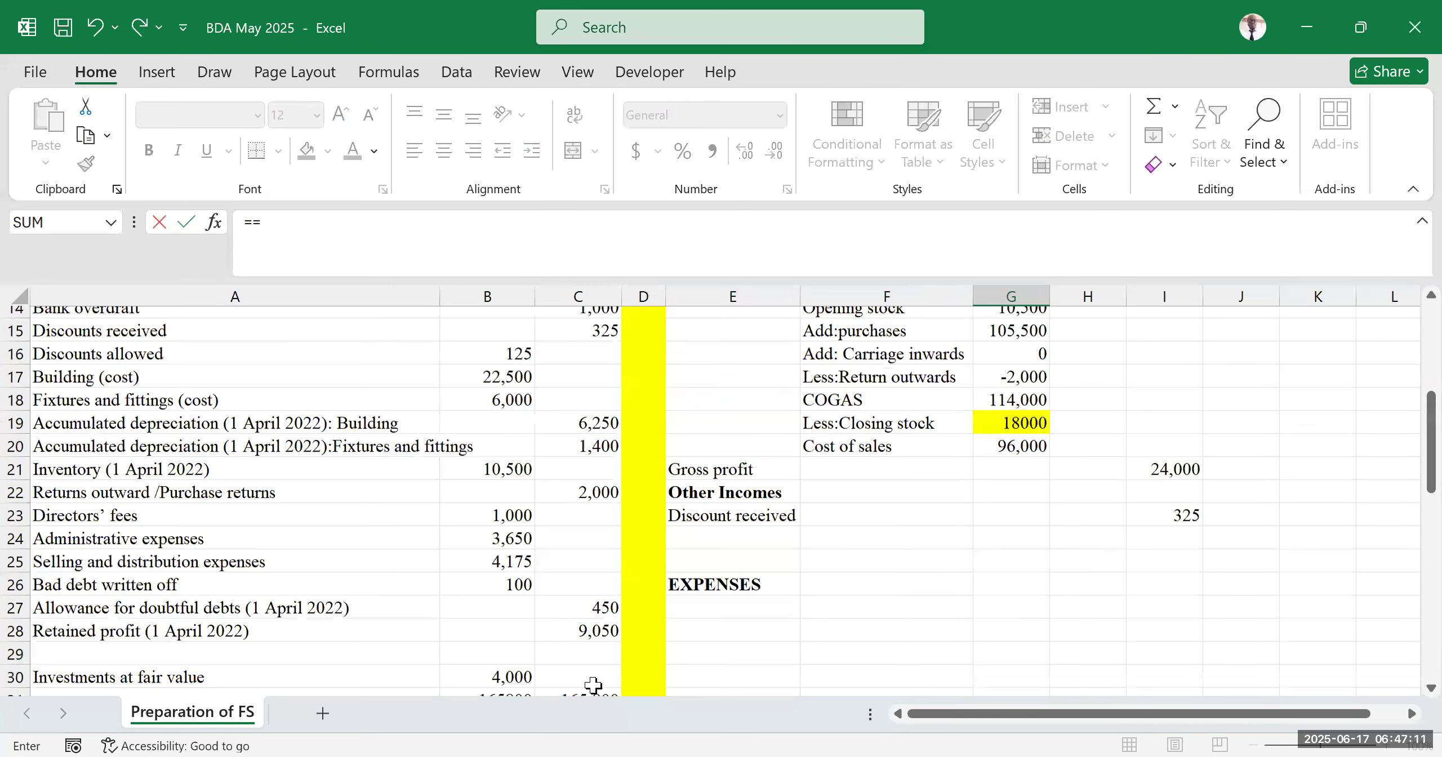
left_click(585, 617)
key("Return")
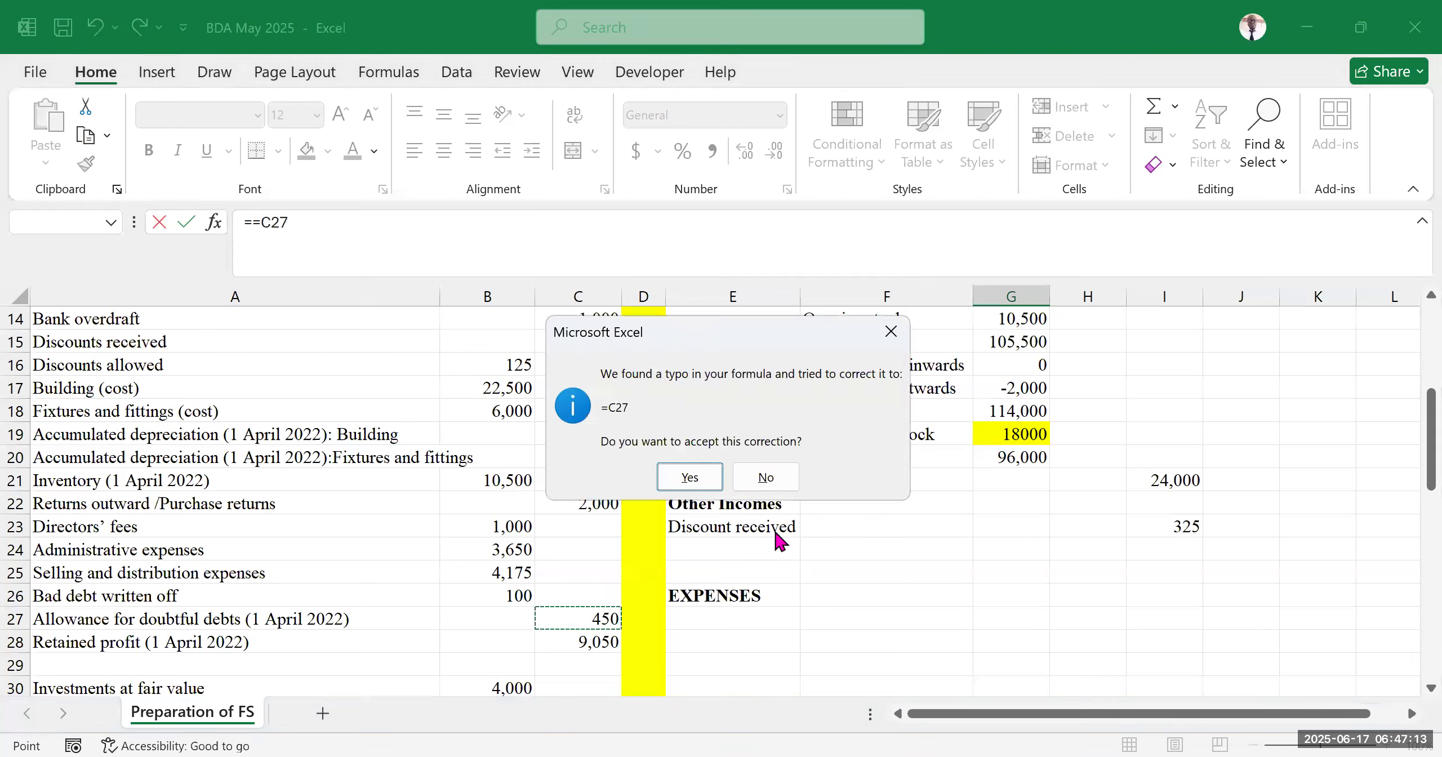
left_click(887, 327)
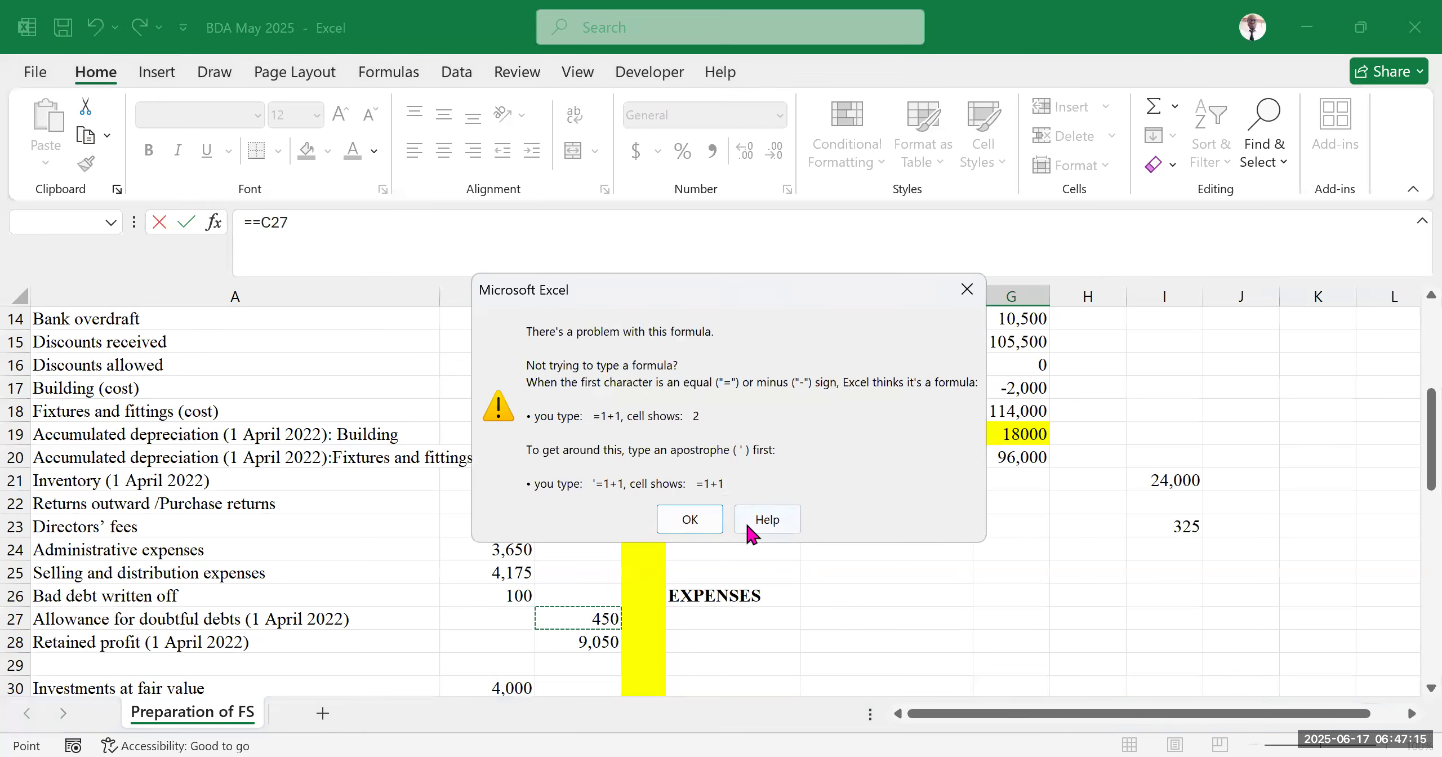
left_click(689, 519)
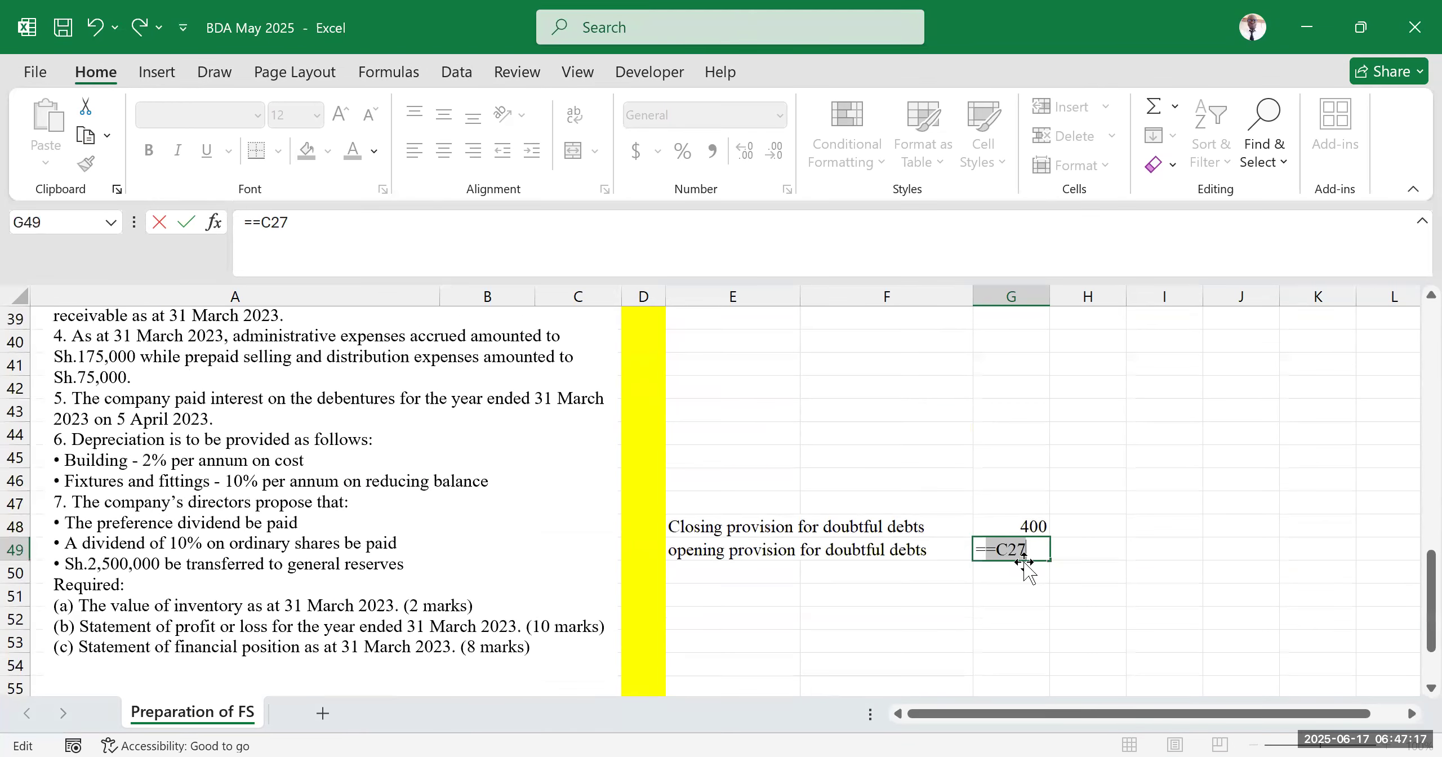
key("Escape")
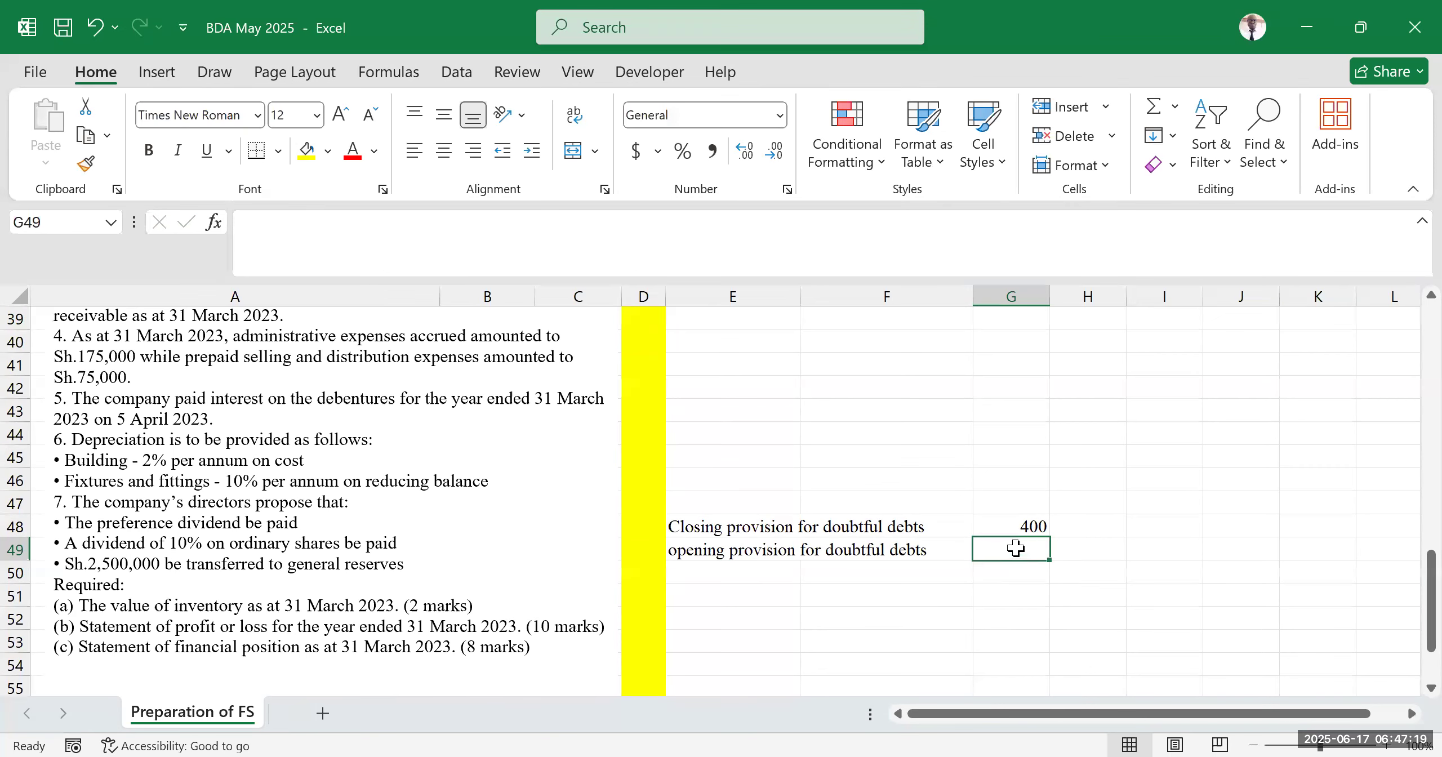
Link G49 to the opening allowance for doubtful debts in the trial balance with the formula =C27
type("=")
scroll(684, 514, "up", 7)
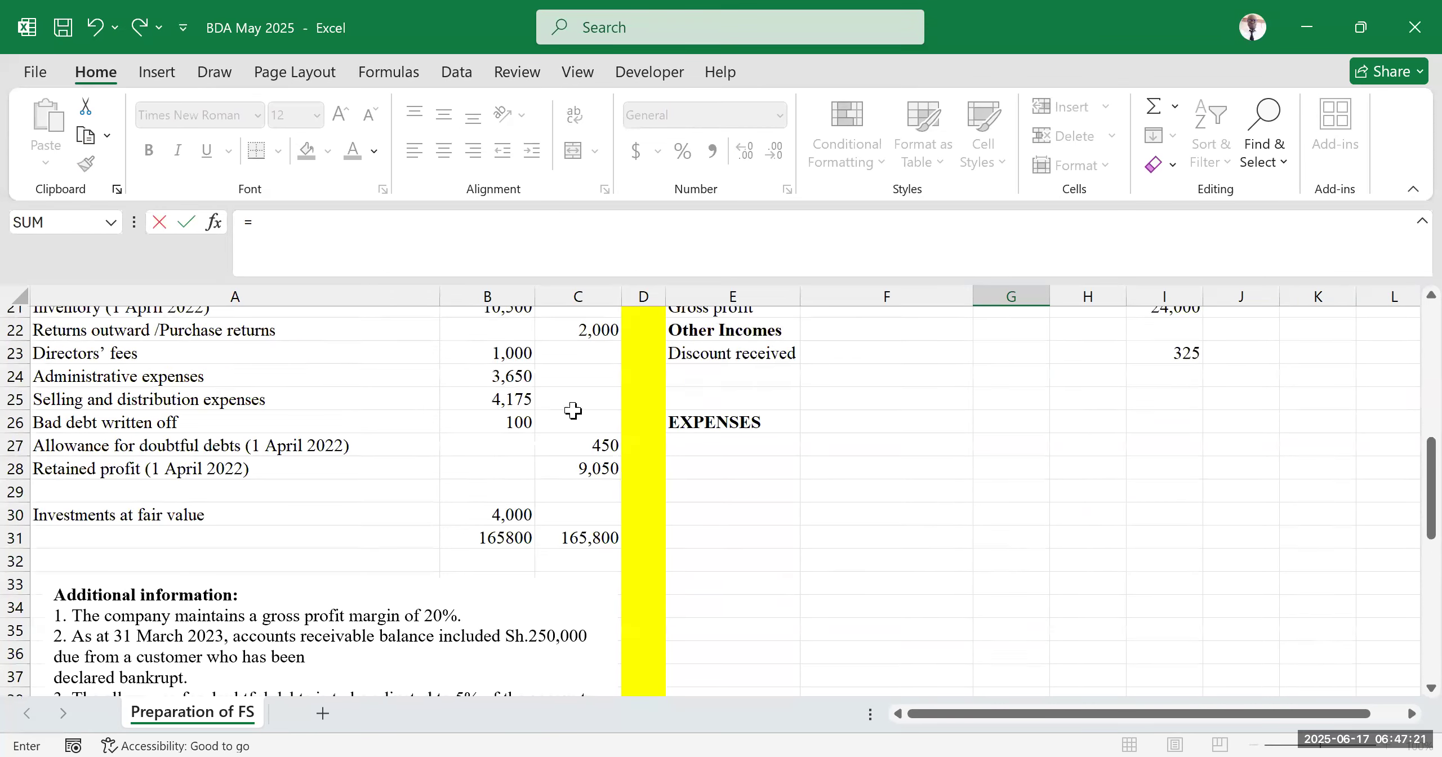
left_click(596, 516)
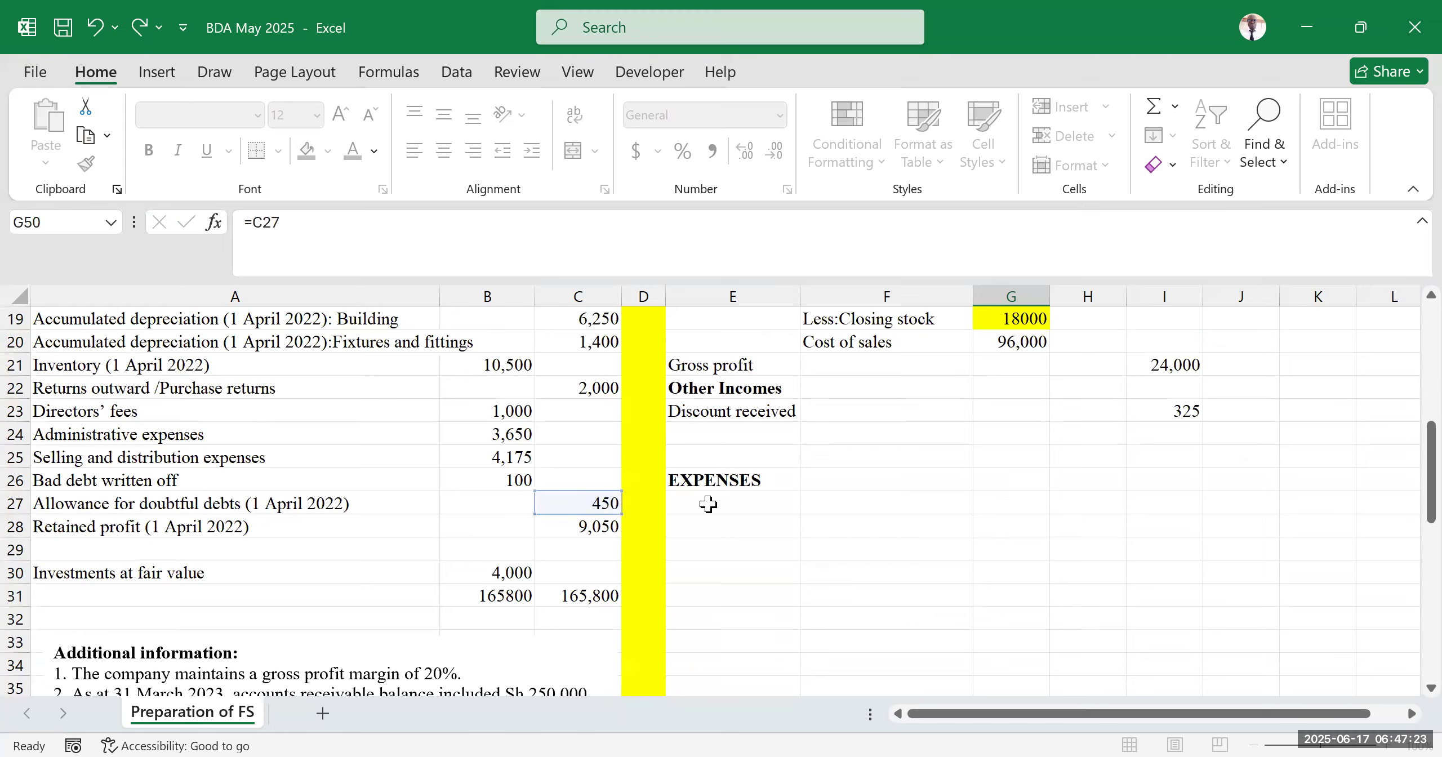
key("Return")
scroll(800, 499, "down", 1)
scroll(801, 496, "up", 2)
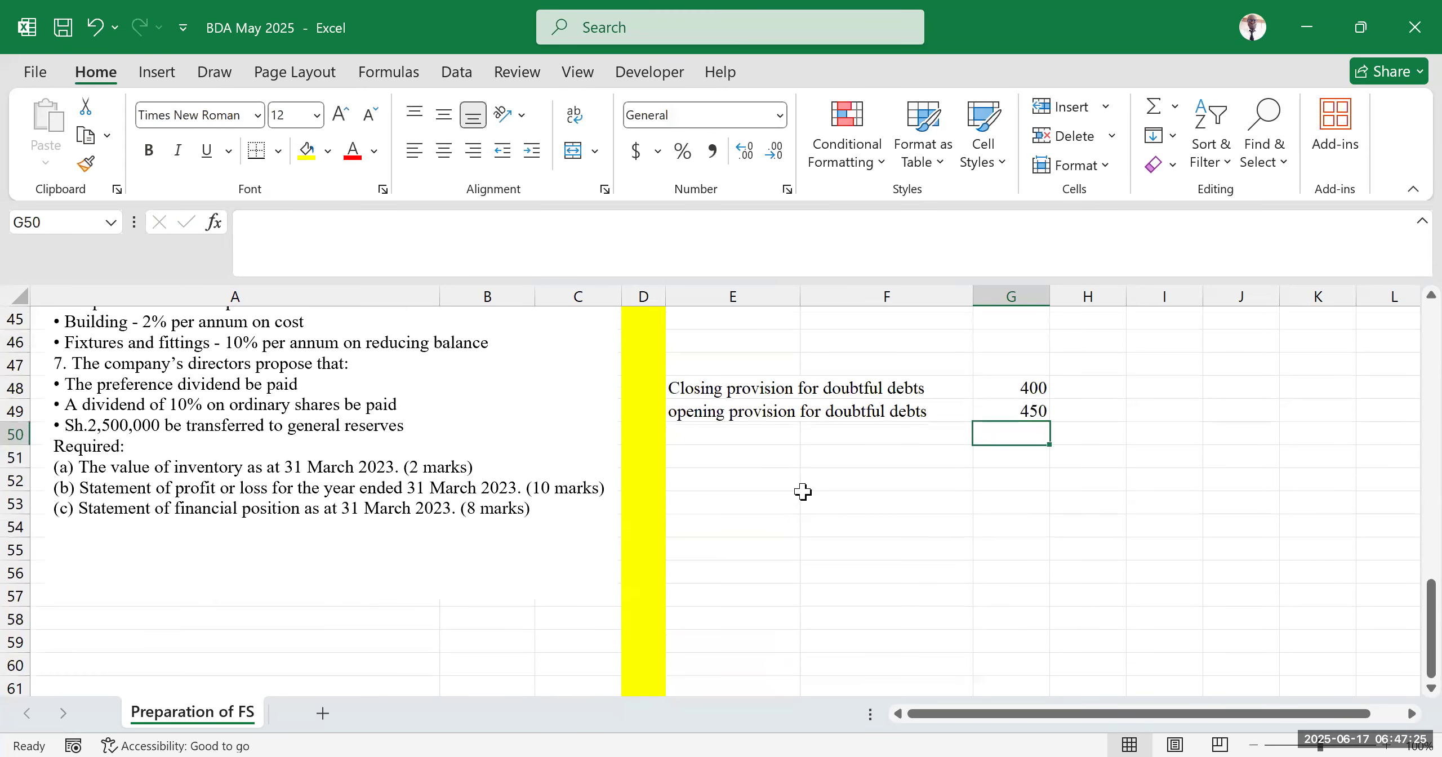
left_click_drag(733, 414, 833, 419)
left_click_drag(757, 390, 814, 388)
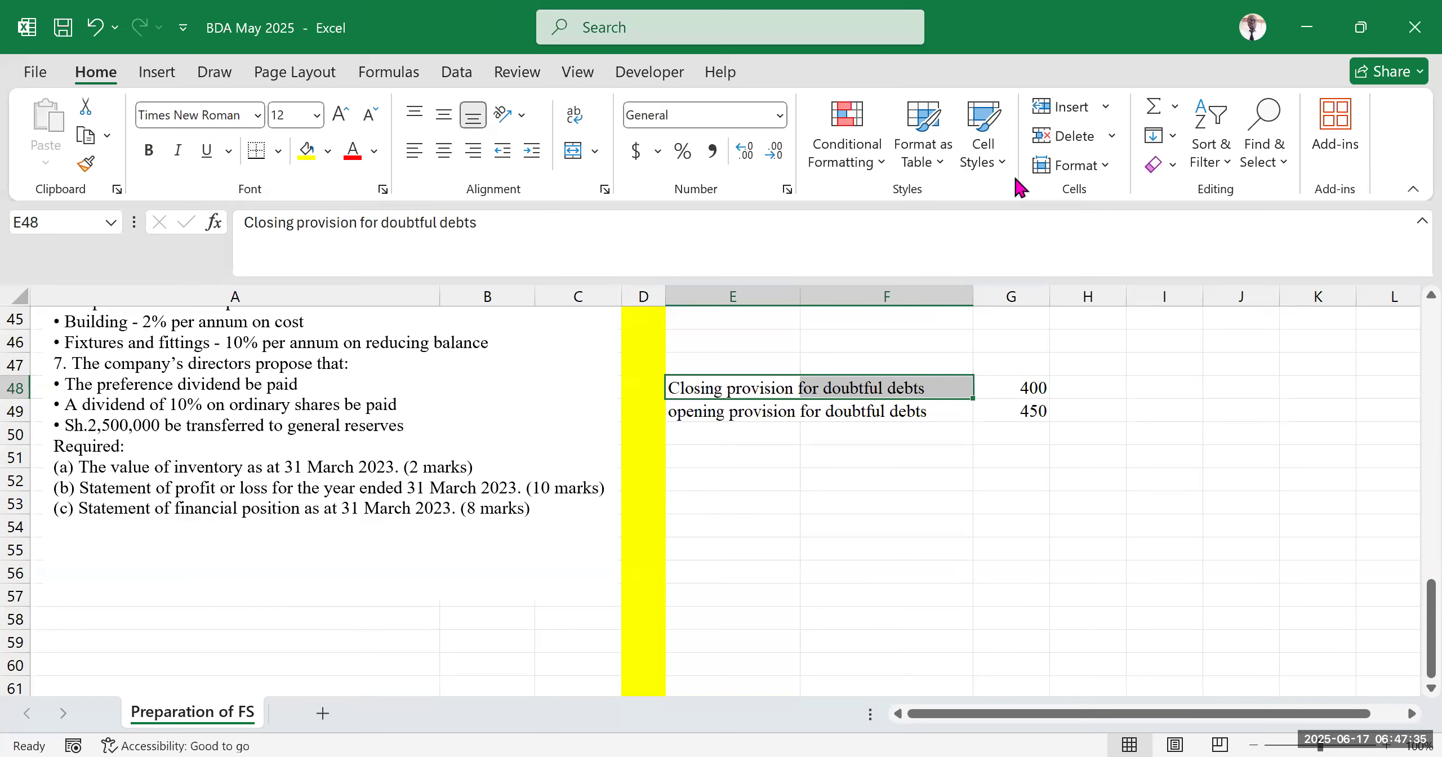
key("alt+Tab")
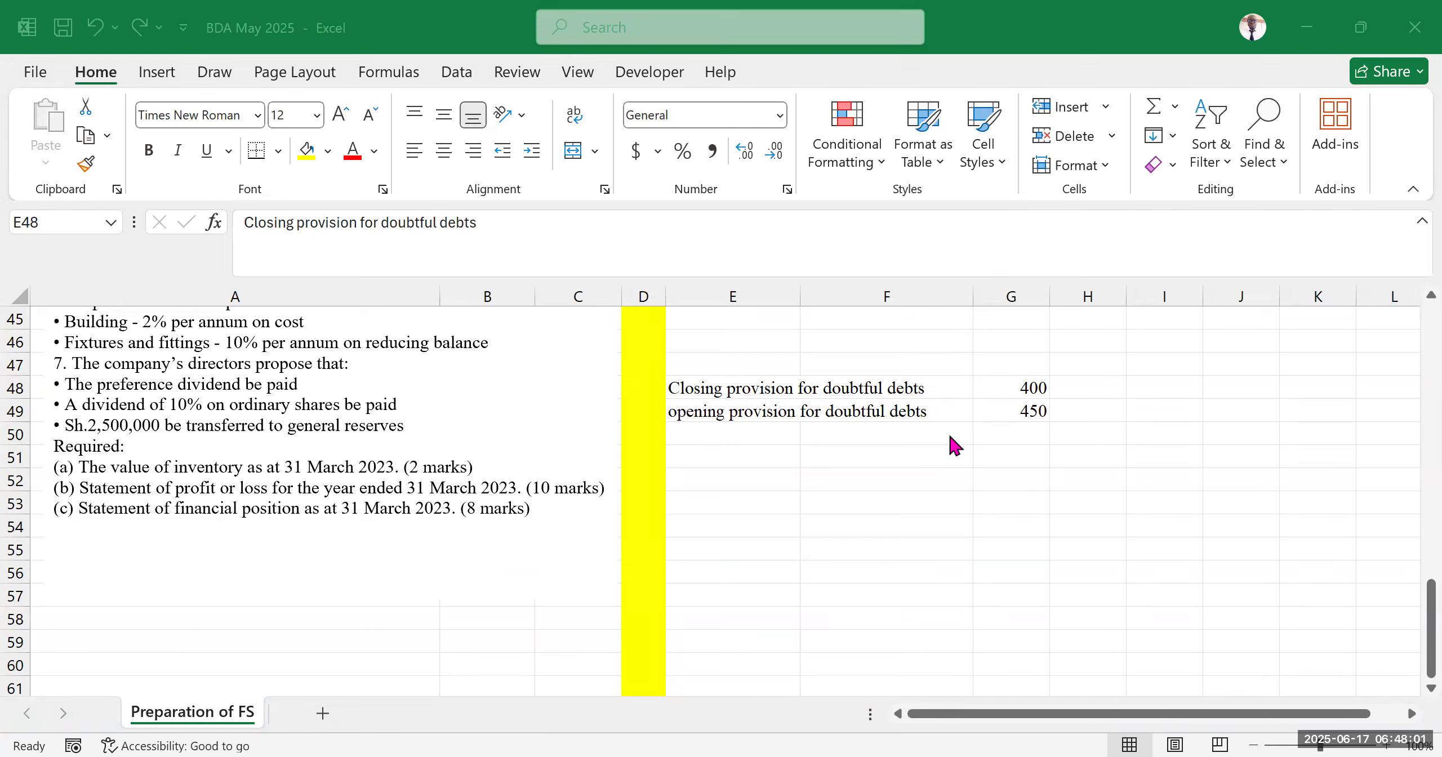
left_click(1005, 507)
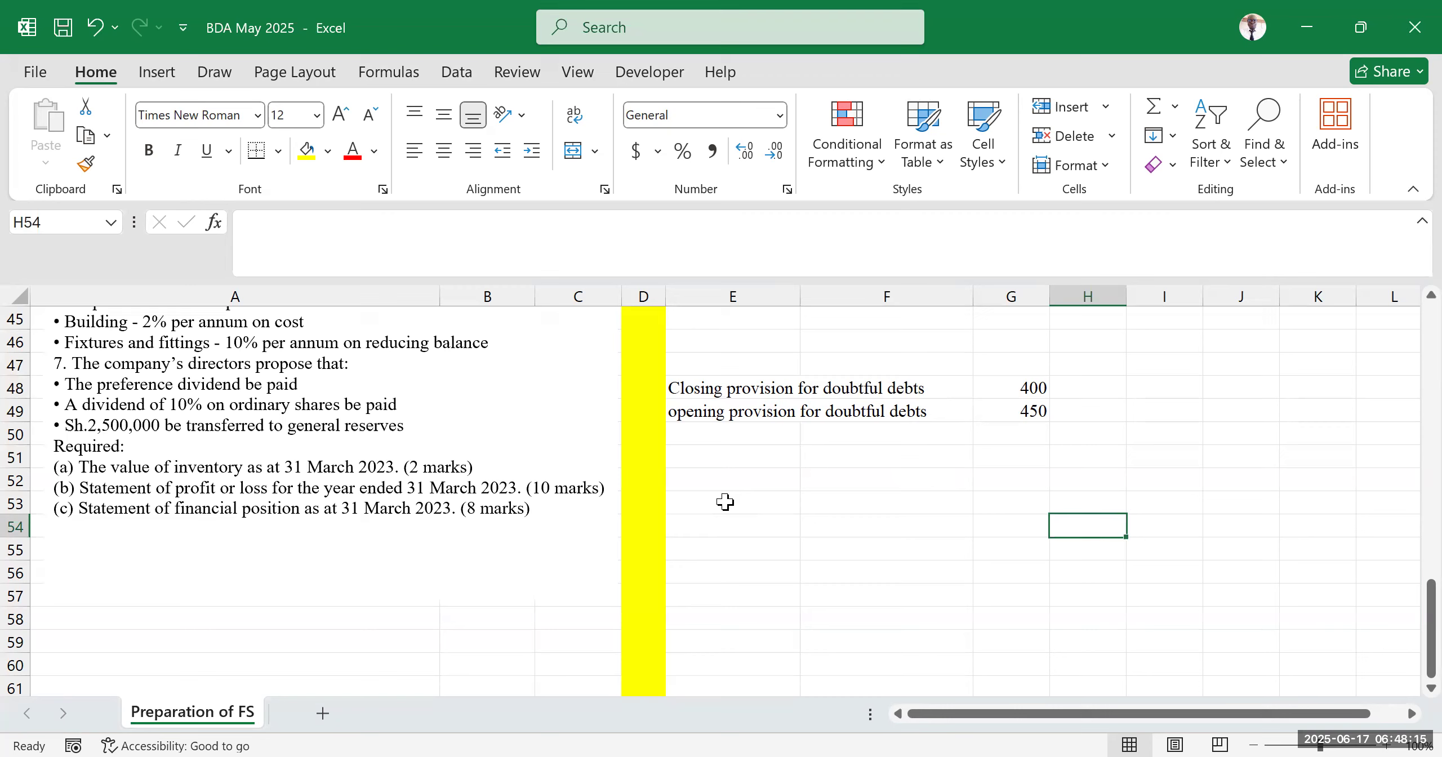
Enter the label 'decrease in provision for doubtful debts' in E50
left_click(760, 433)
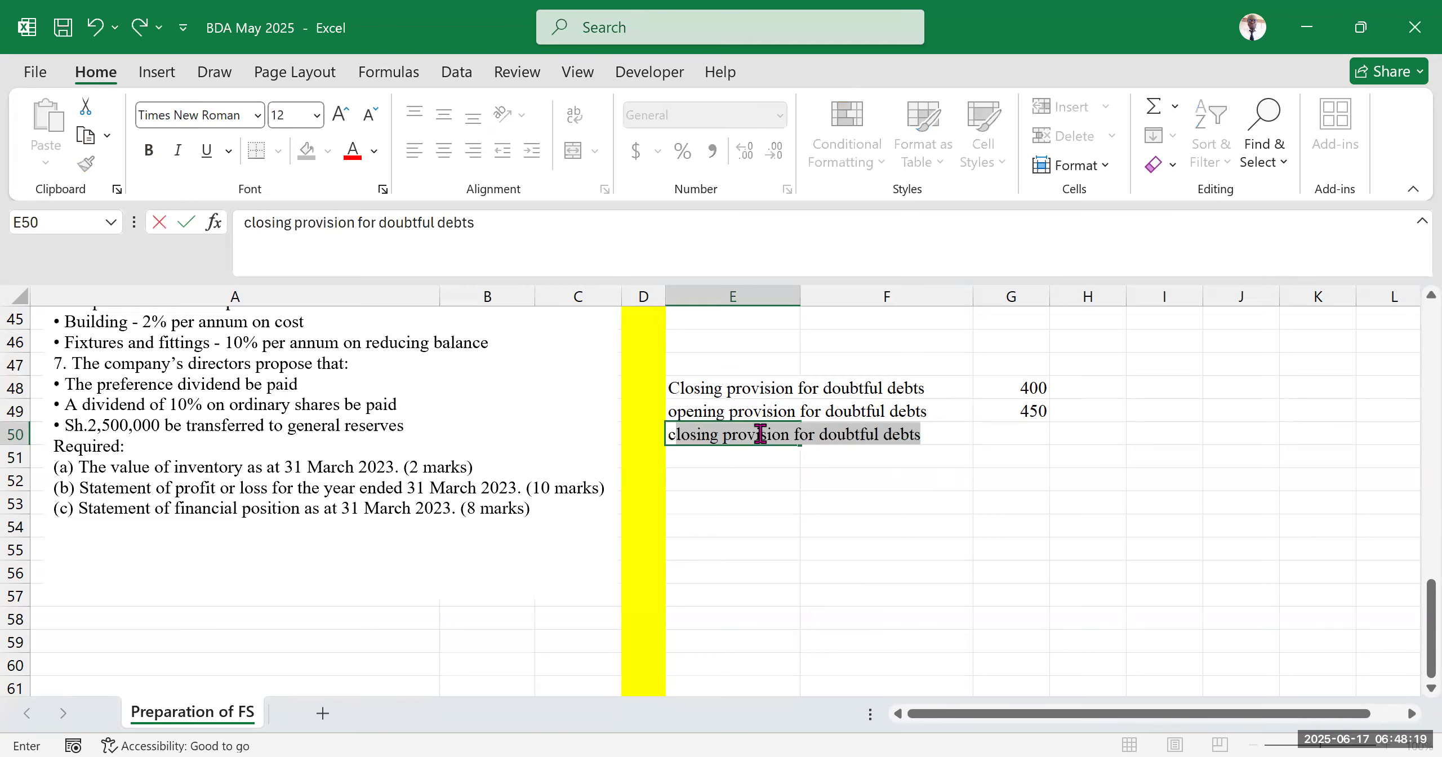
type("decrease in provision for doubtful")
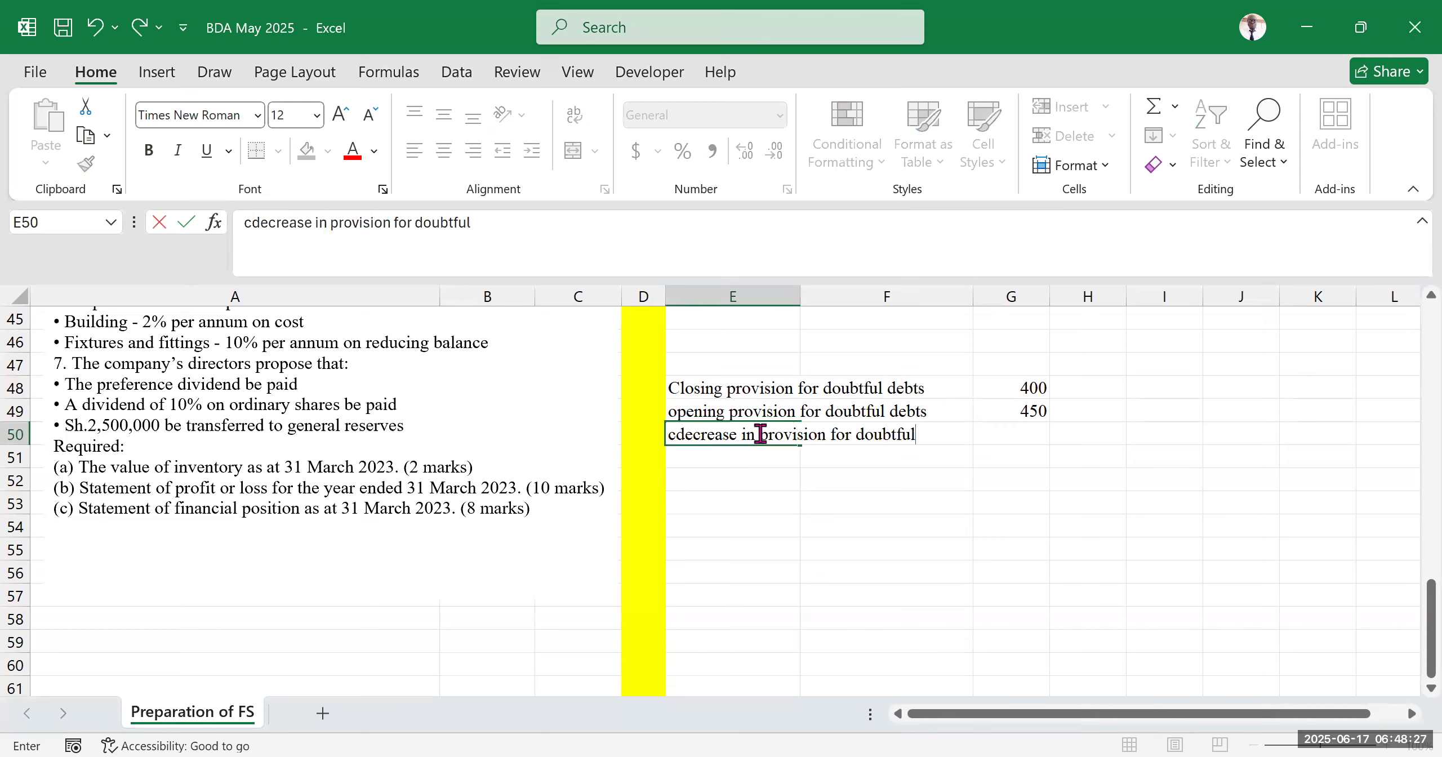
type(" debts")
key("Tab")
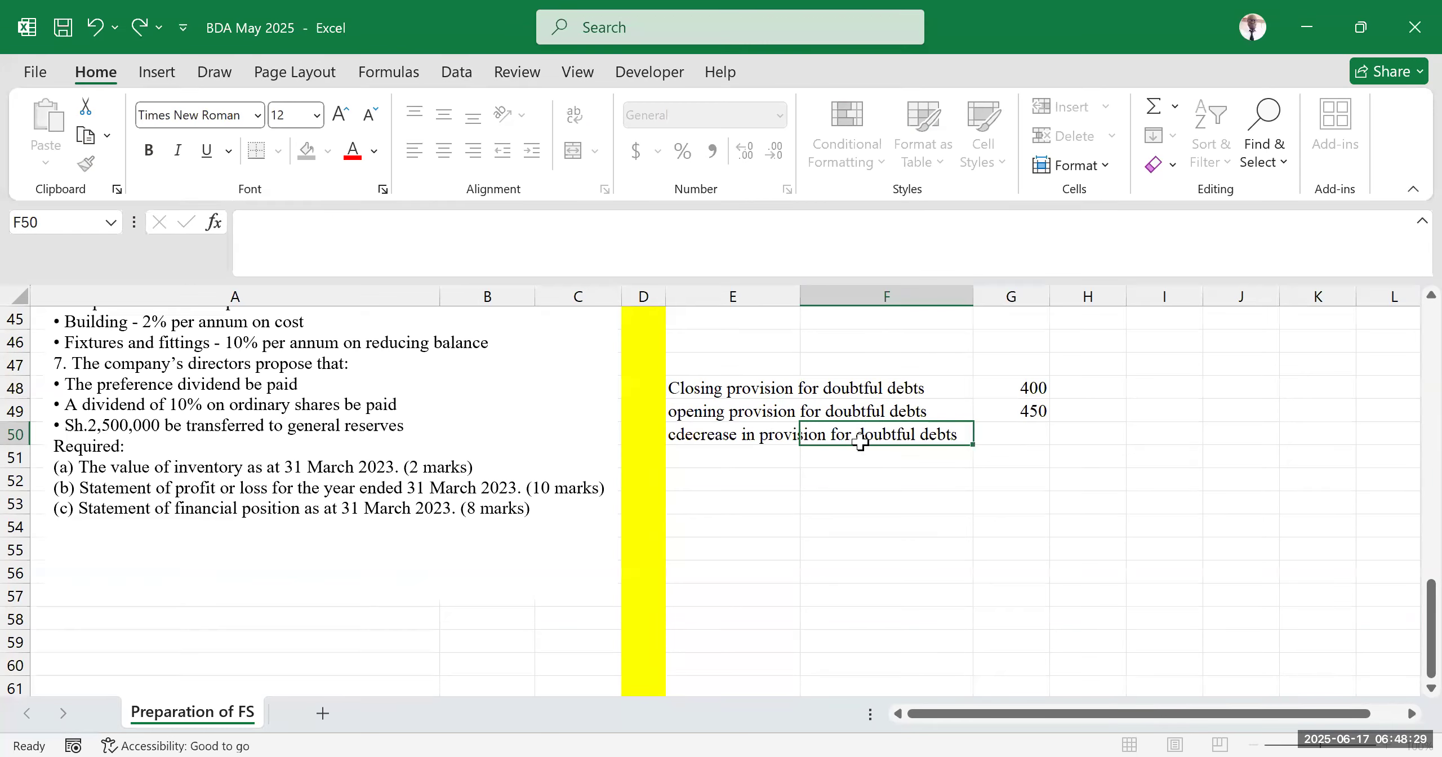
Calculate the decrease in provision in G50 with the formula =G49-G48
left_click(1036, 438)
type("=")
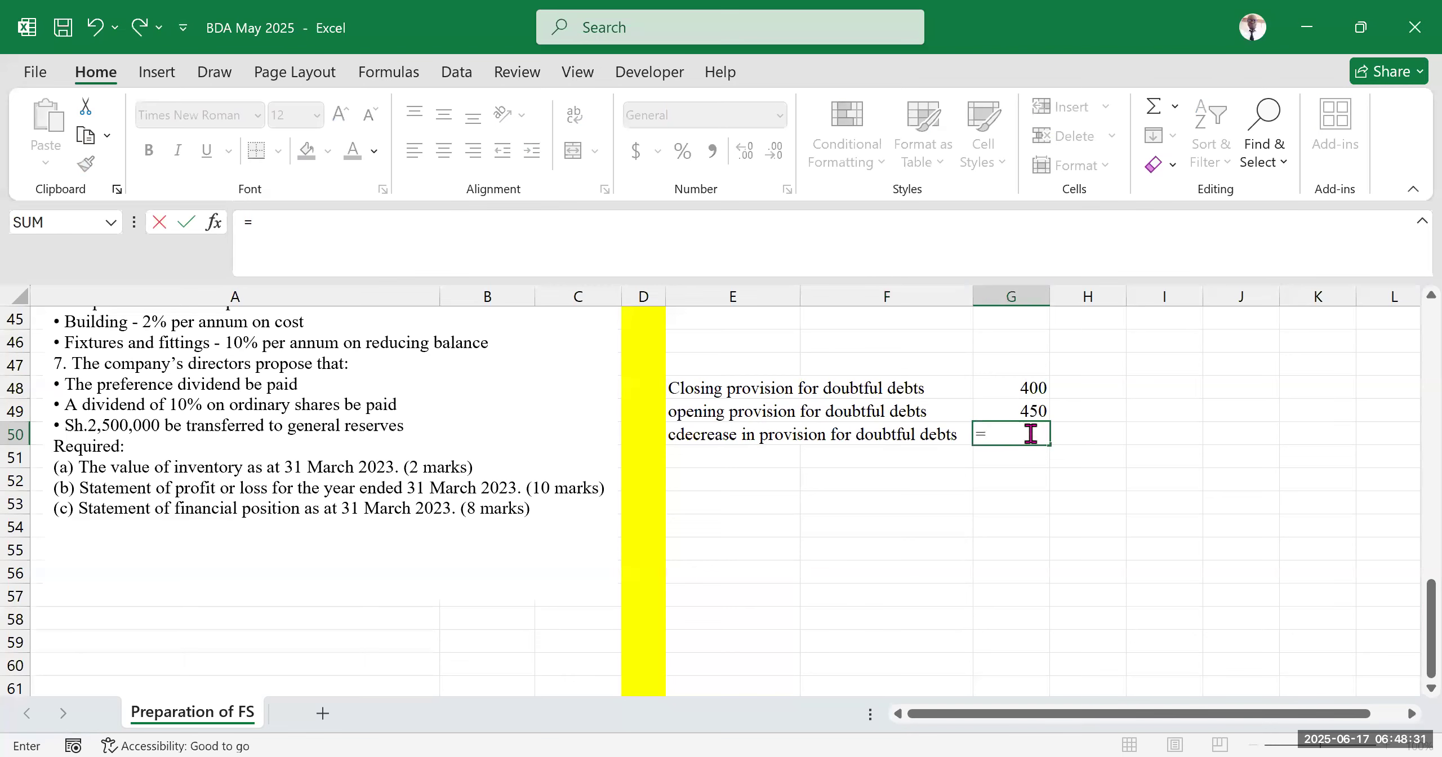
left_click(1037, 407)
type("-")
left_click(1025, 388)
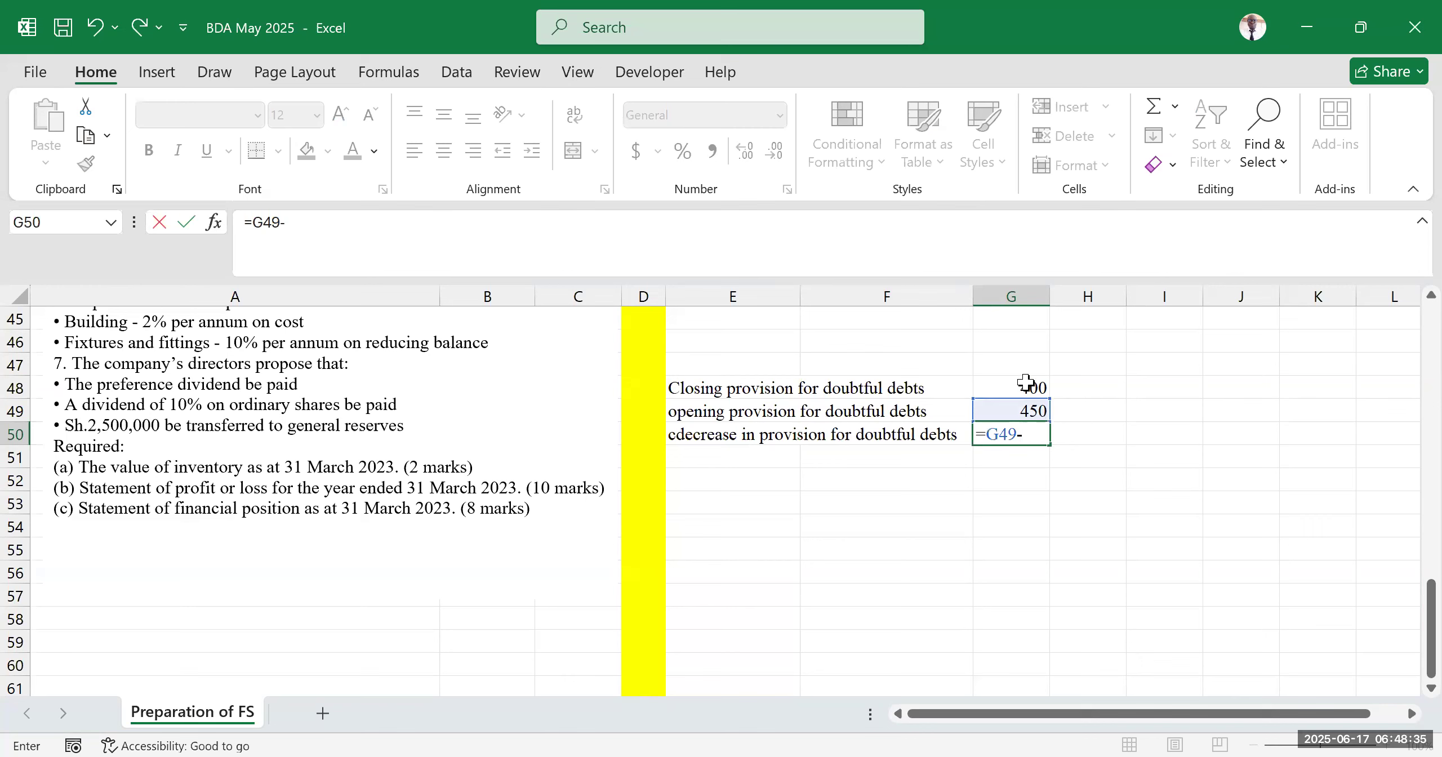
key("Return")
Remove the stray leading letter from the E50 label and note 'income' beside the result in H50
left_click(1098, 438)
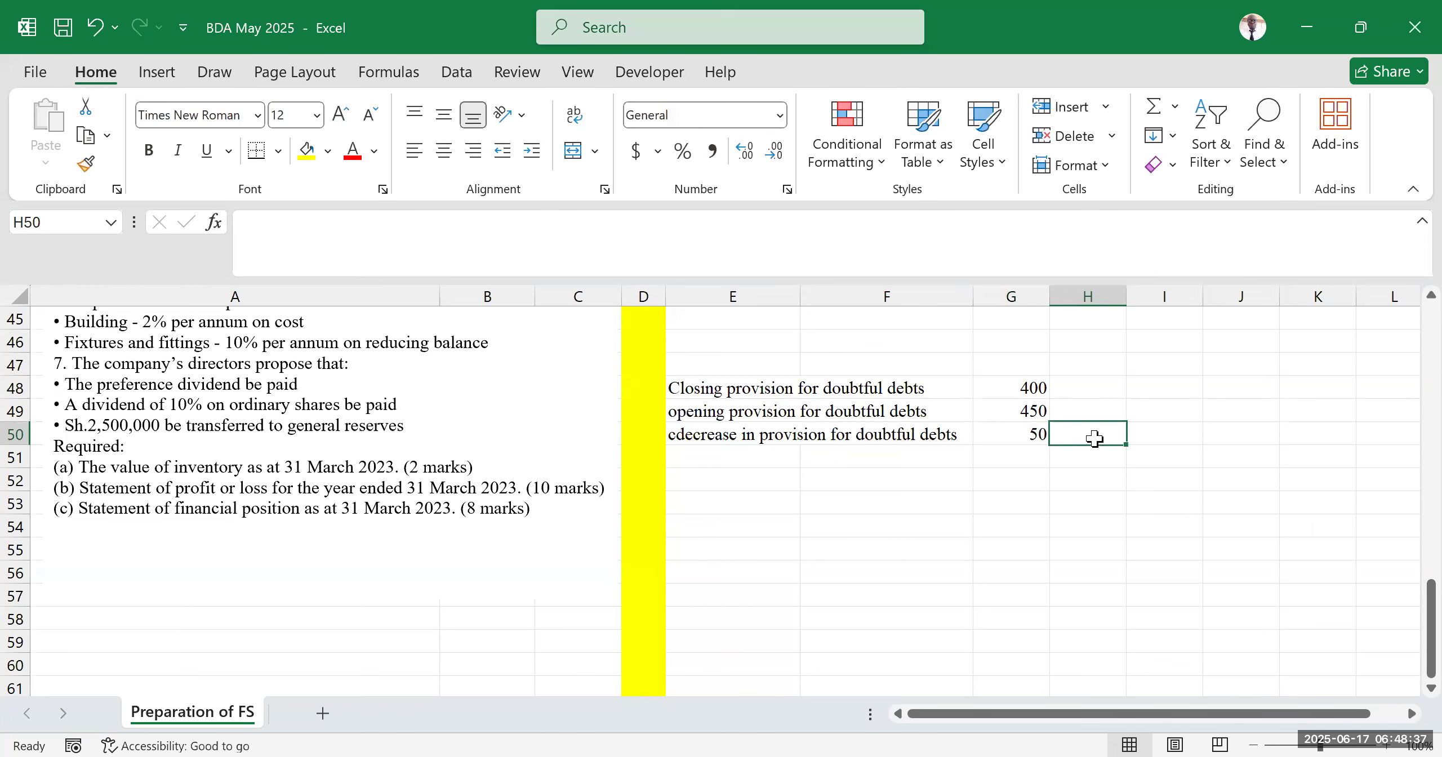
left_click(691, 430)
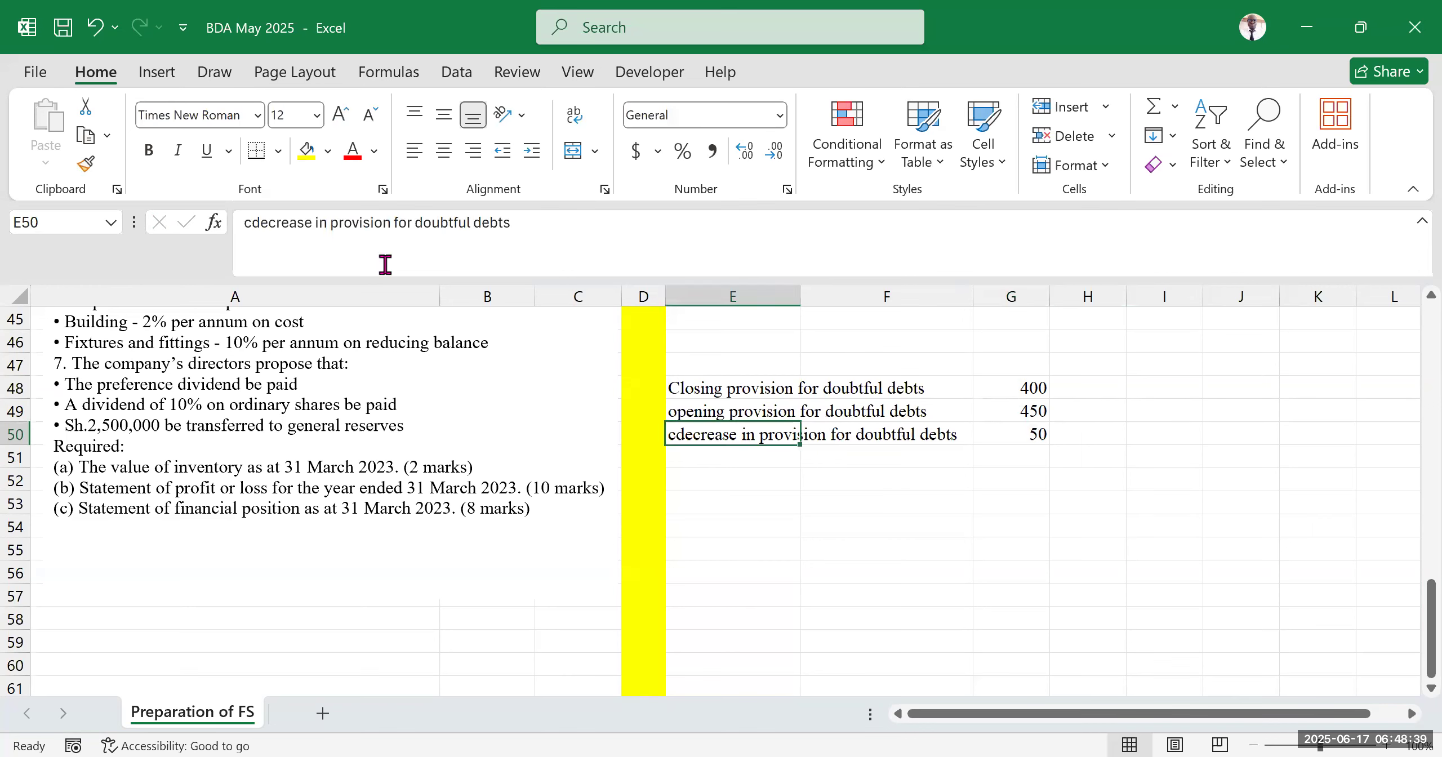
left_click(256, 222)
key("BackSpace")
left_click(1104, 449)
left_click(1101, 435)
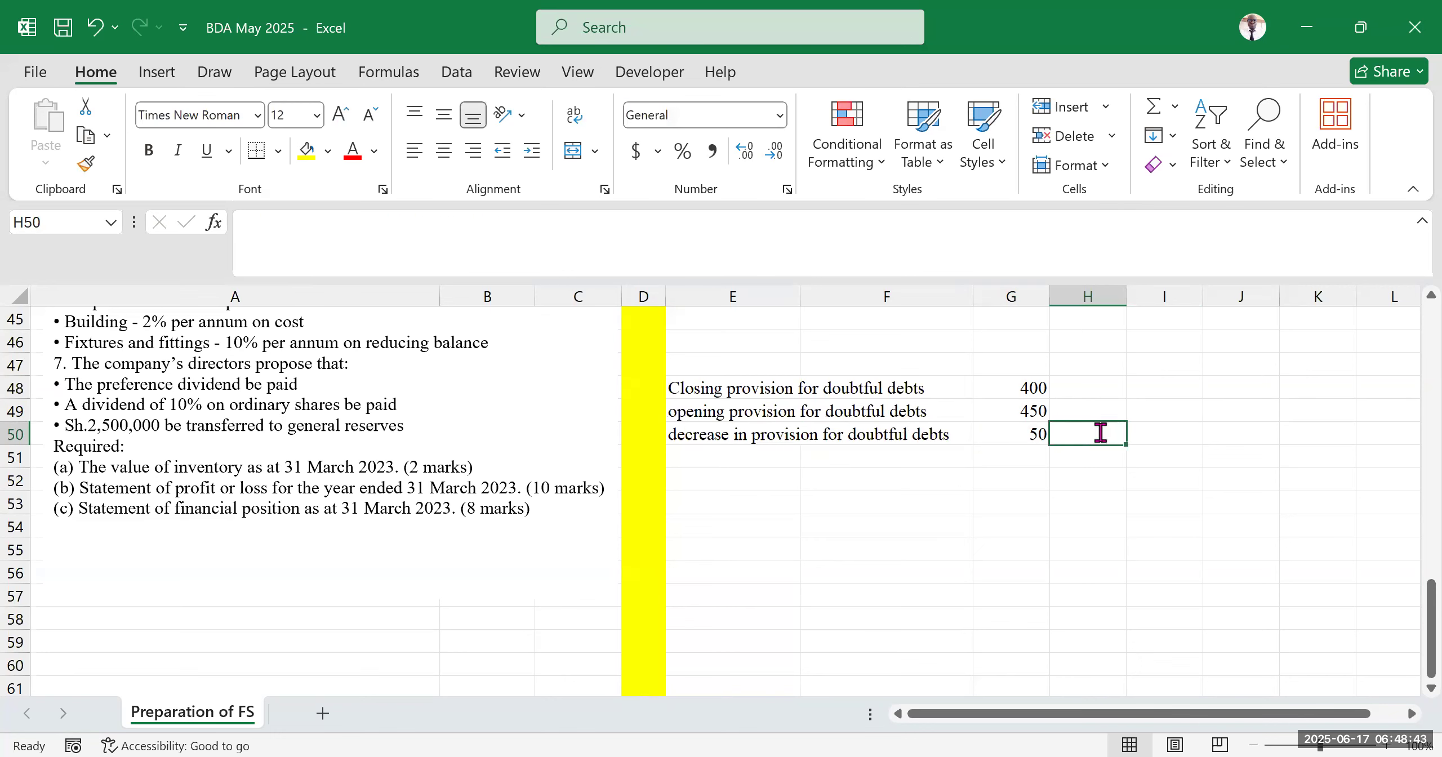
type("income")
left_click(1004, 553)
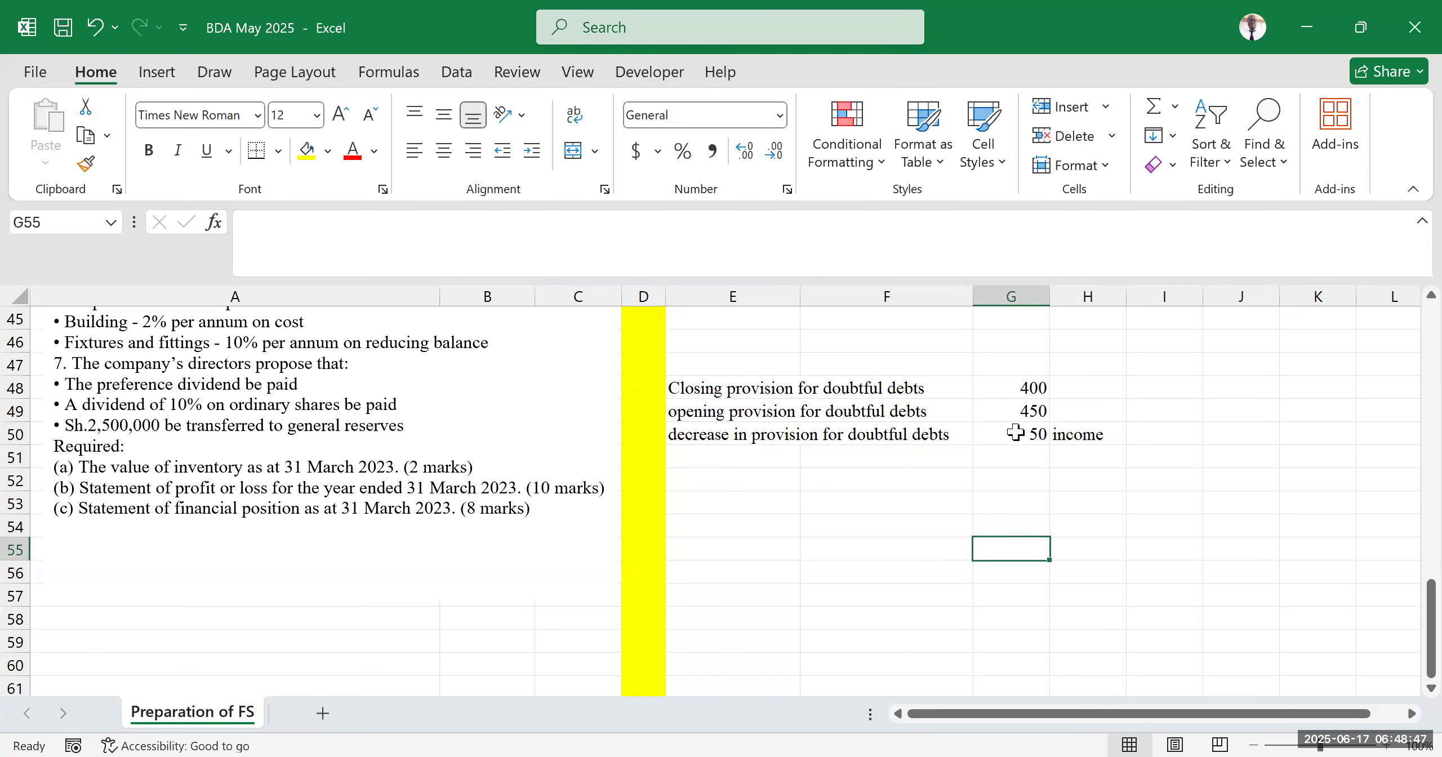
Review the formulas behind the closing, opening and decrease in provision cells
left_click(1018, 412)
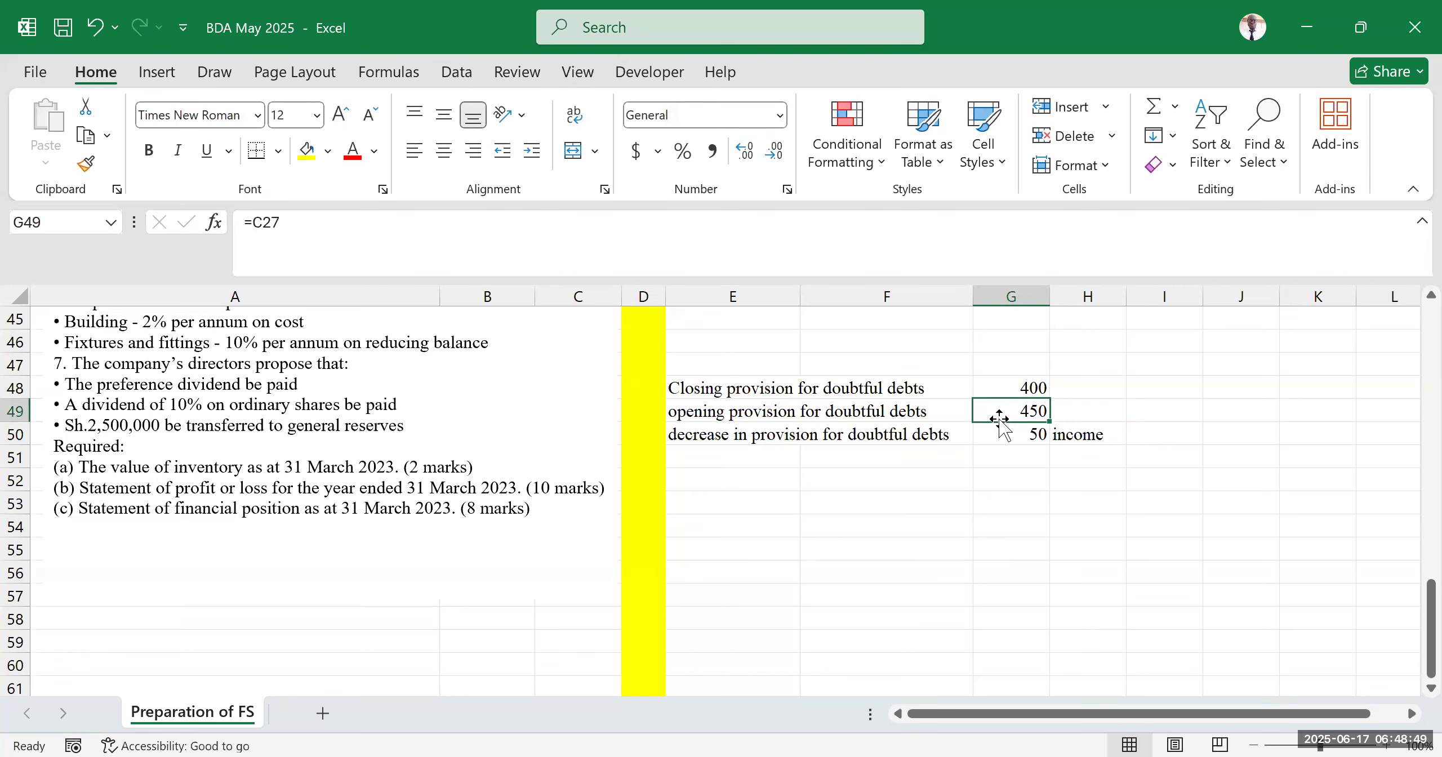
left_click(1006, 382)
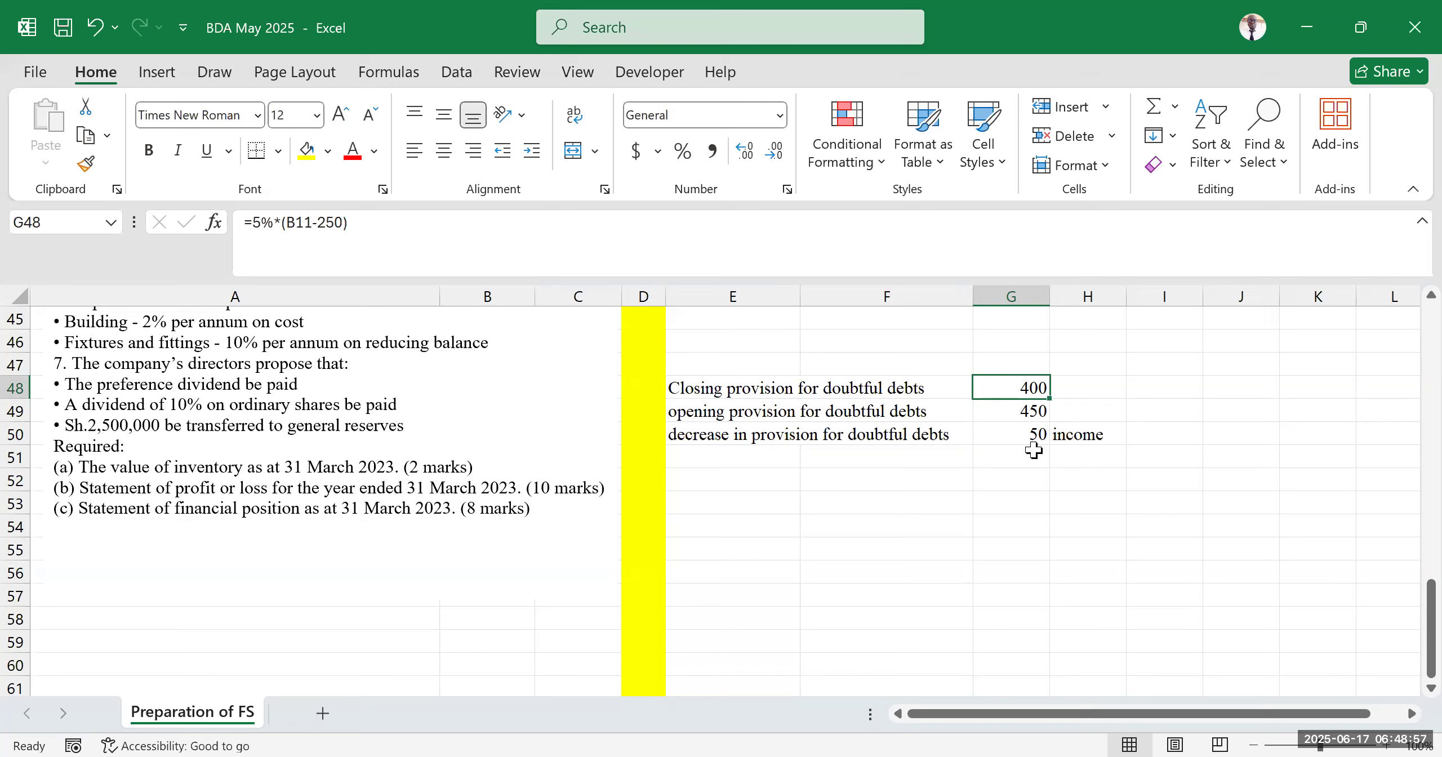
left_click(1101, 462)
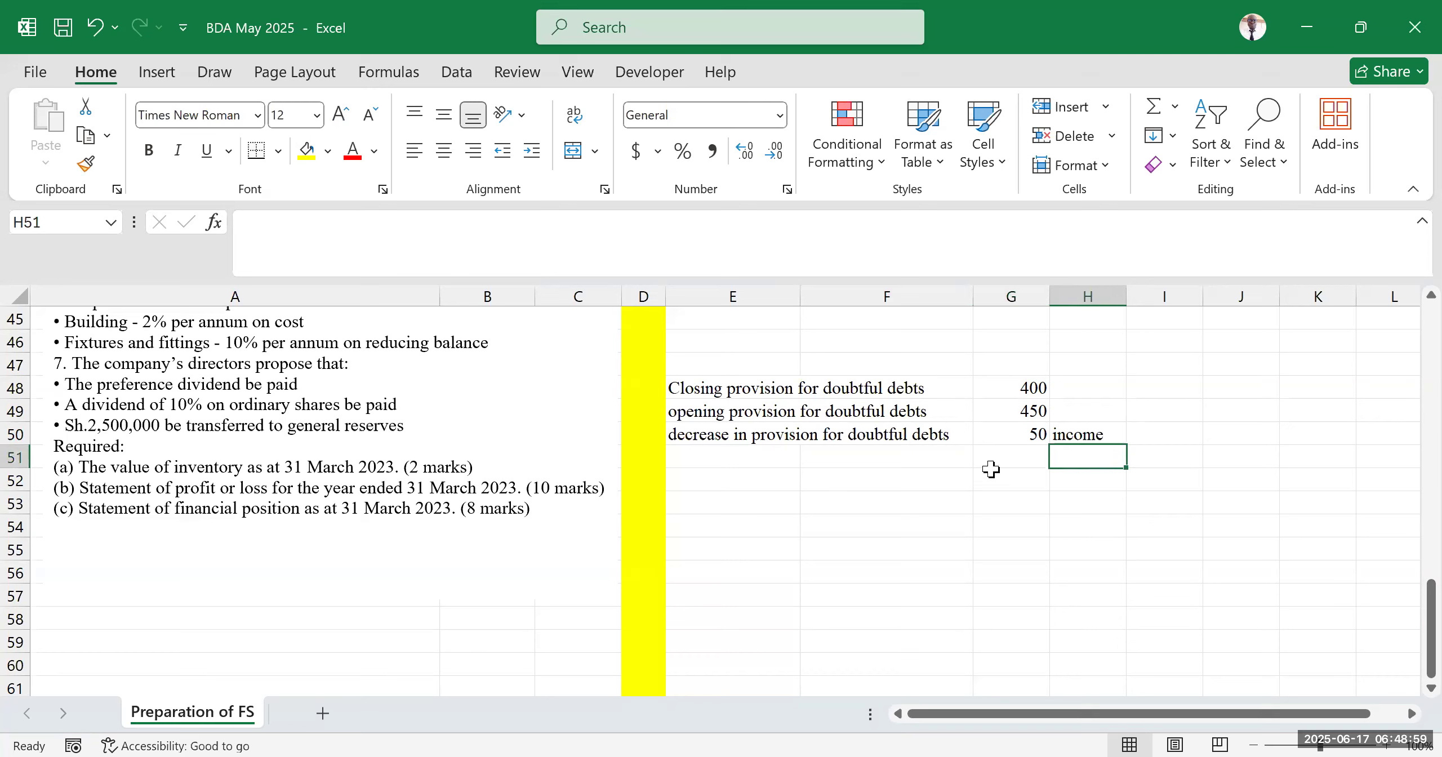
left_click(732, 435)
left_click_drag(904, 435, 1011, 436)
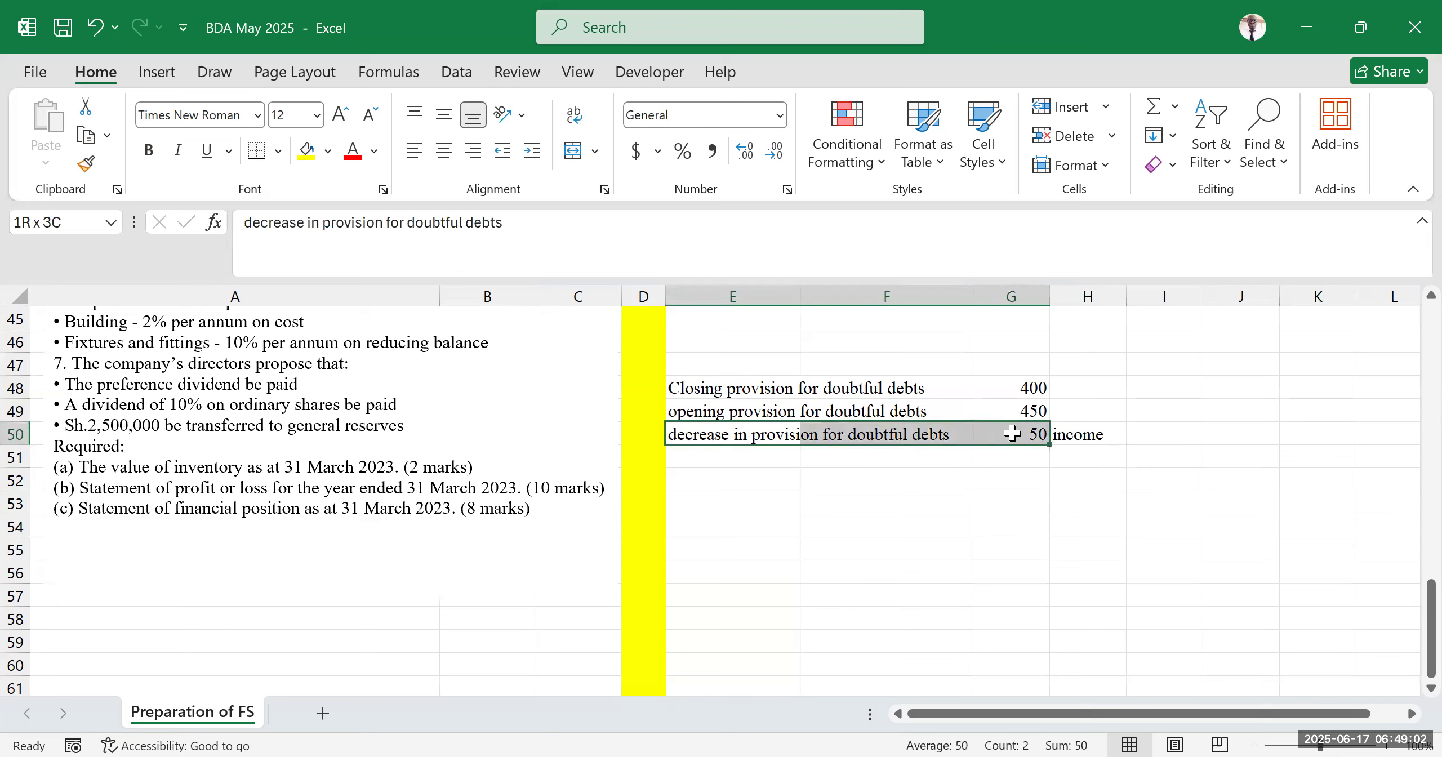
left_click(776, 538)
left_click_drag(732, 437, 1036, 435)
left_click(1039, 410)
left_click(1026, 383)
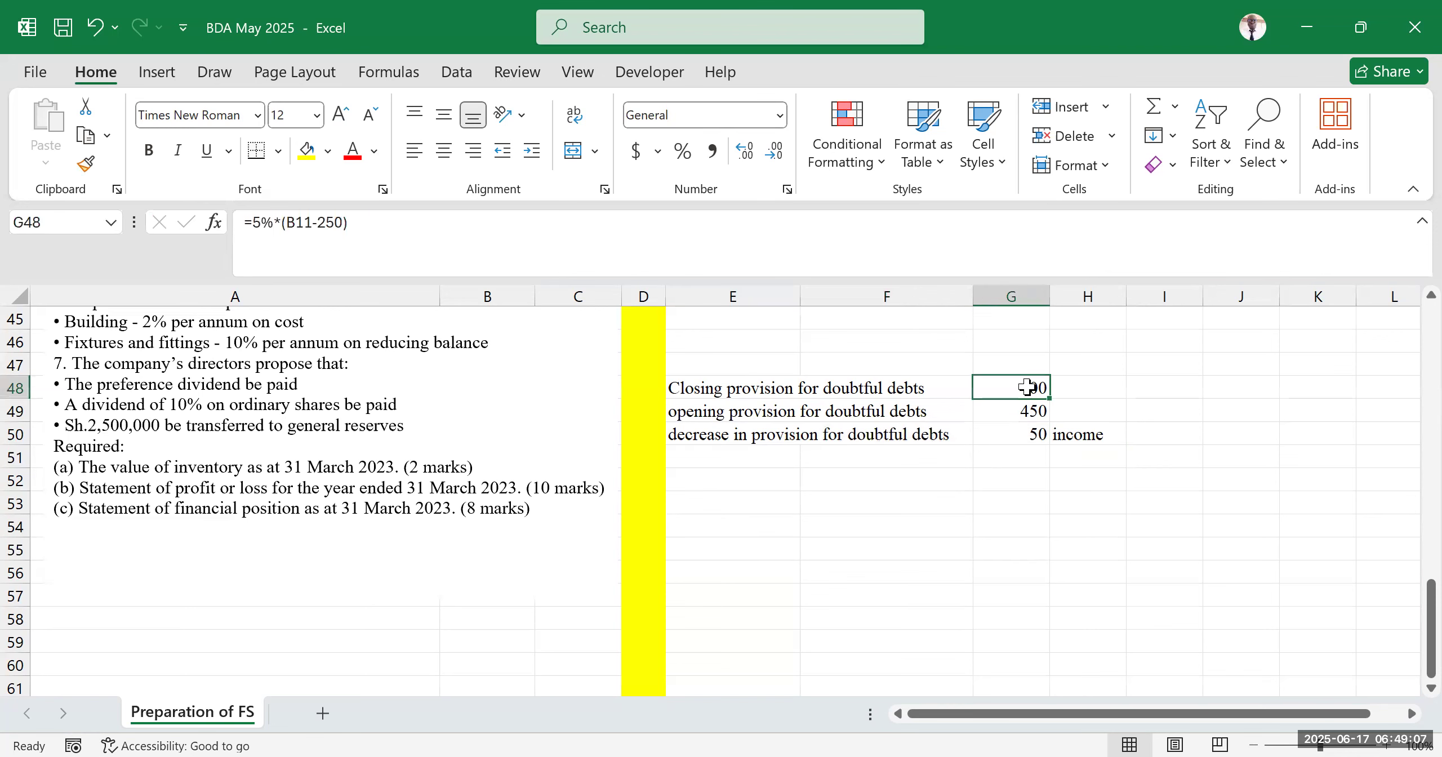
left_click(1087, 445)
scroll(850, 533, "up", 7)
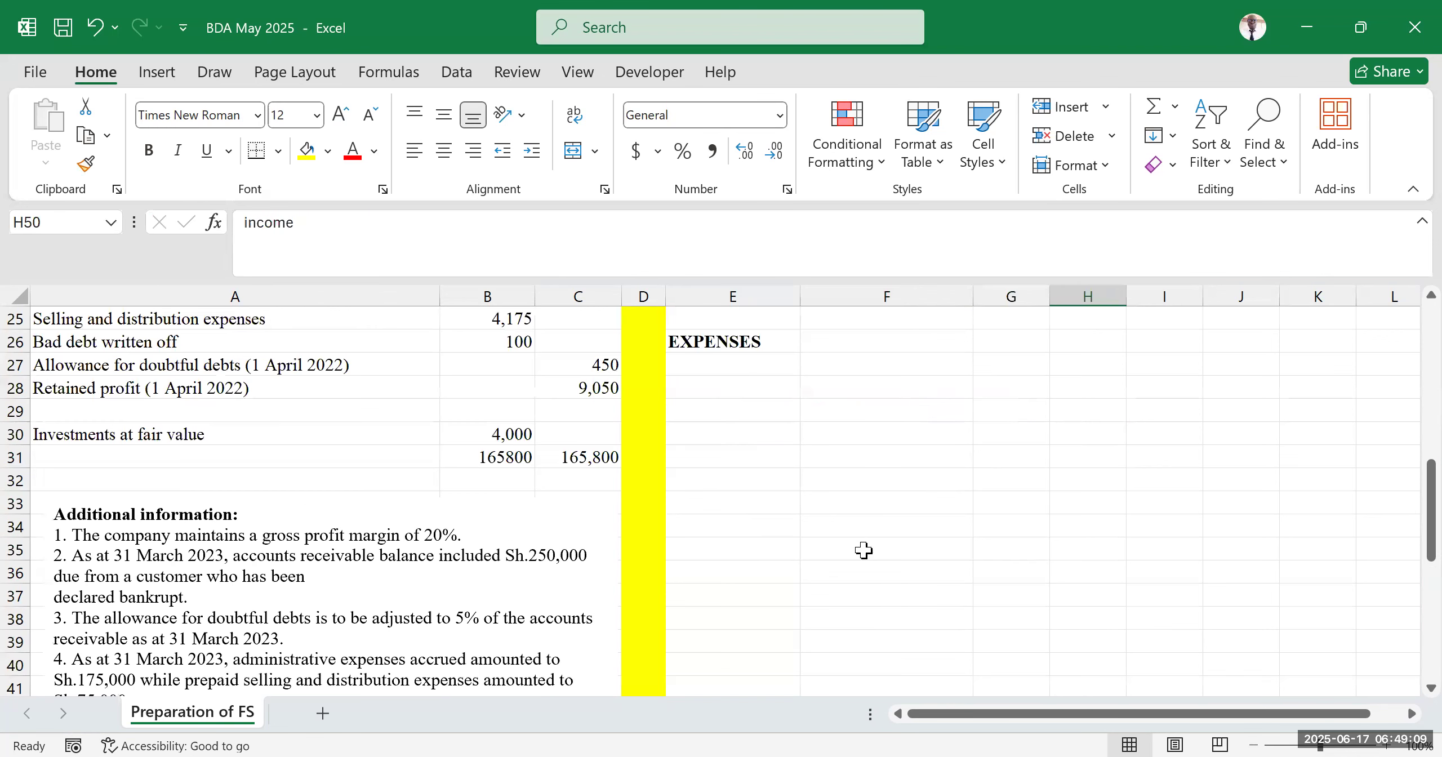
scroll(710, 525, "up", 3)
Enter 'Decrease in provision for doubtful debts' under Other Incomes in E24
left_click(710, 526)
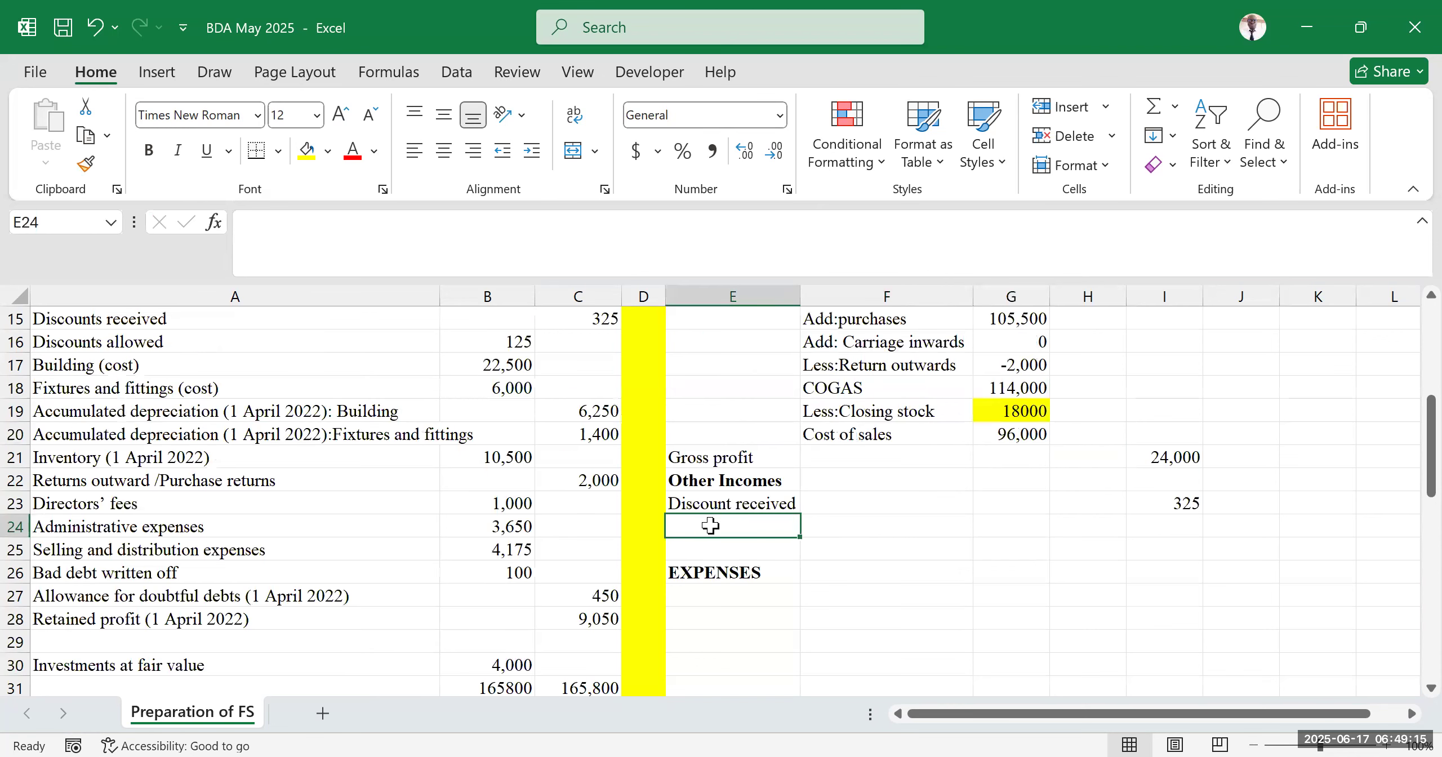
double_click(710, 525)
type("Decre")
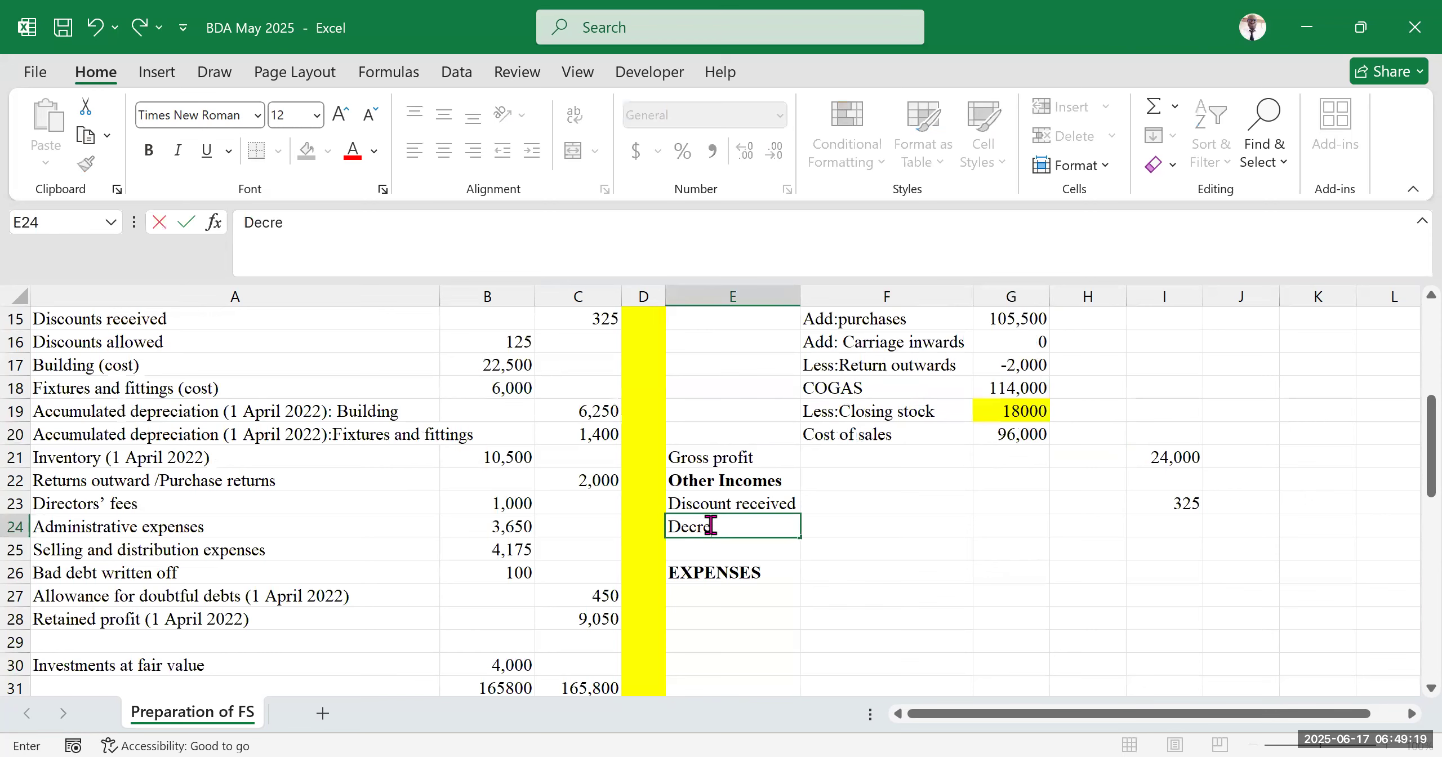
type("ase in provisi")
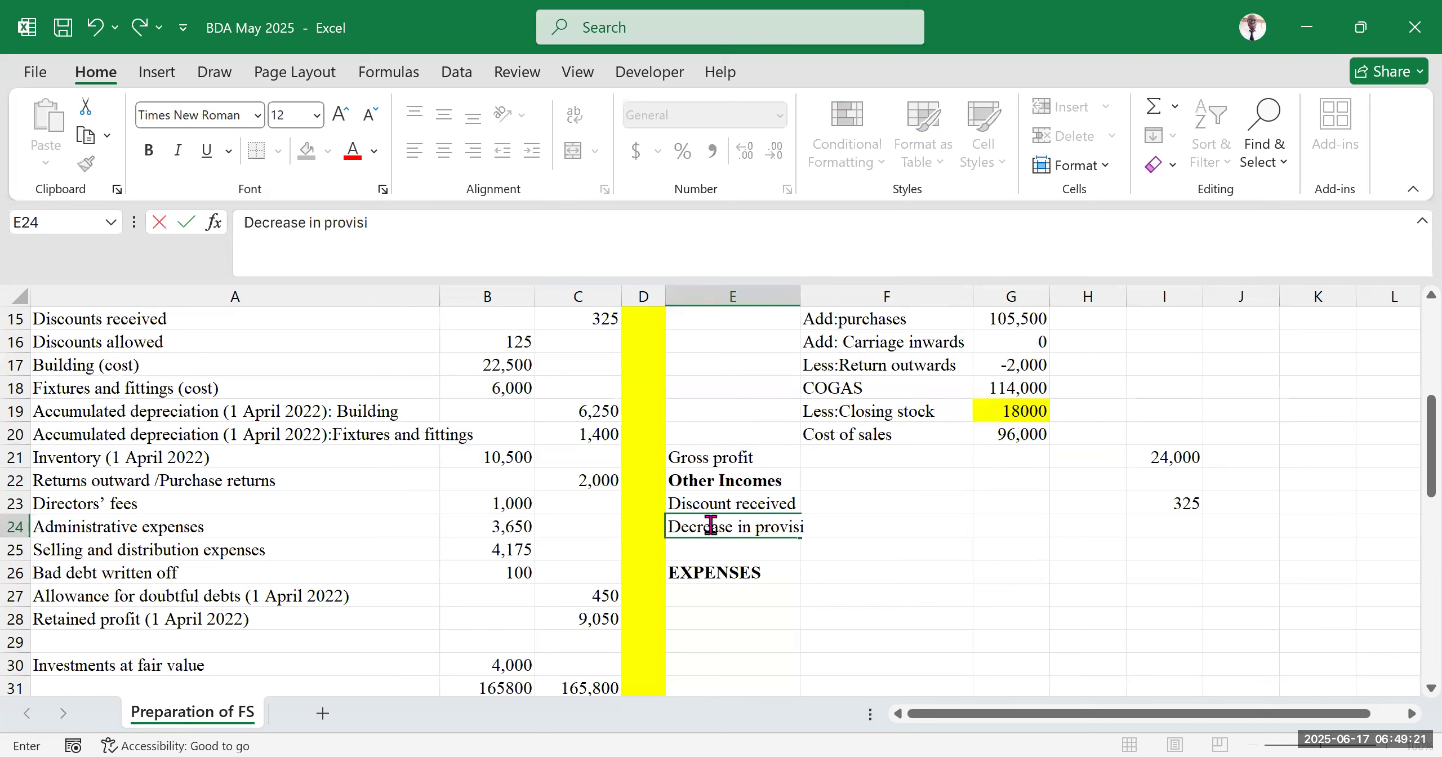
type("on for dou")
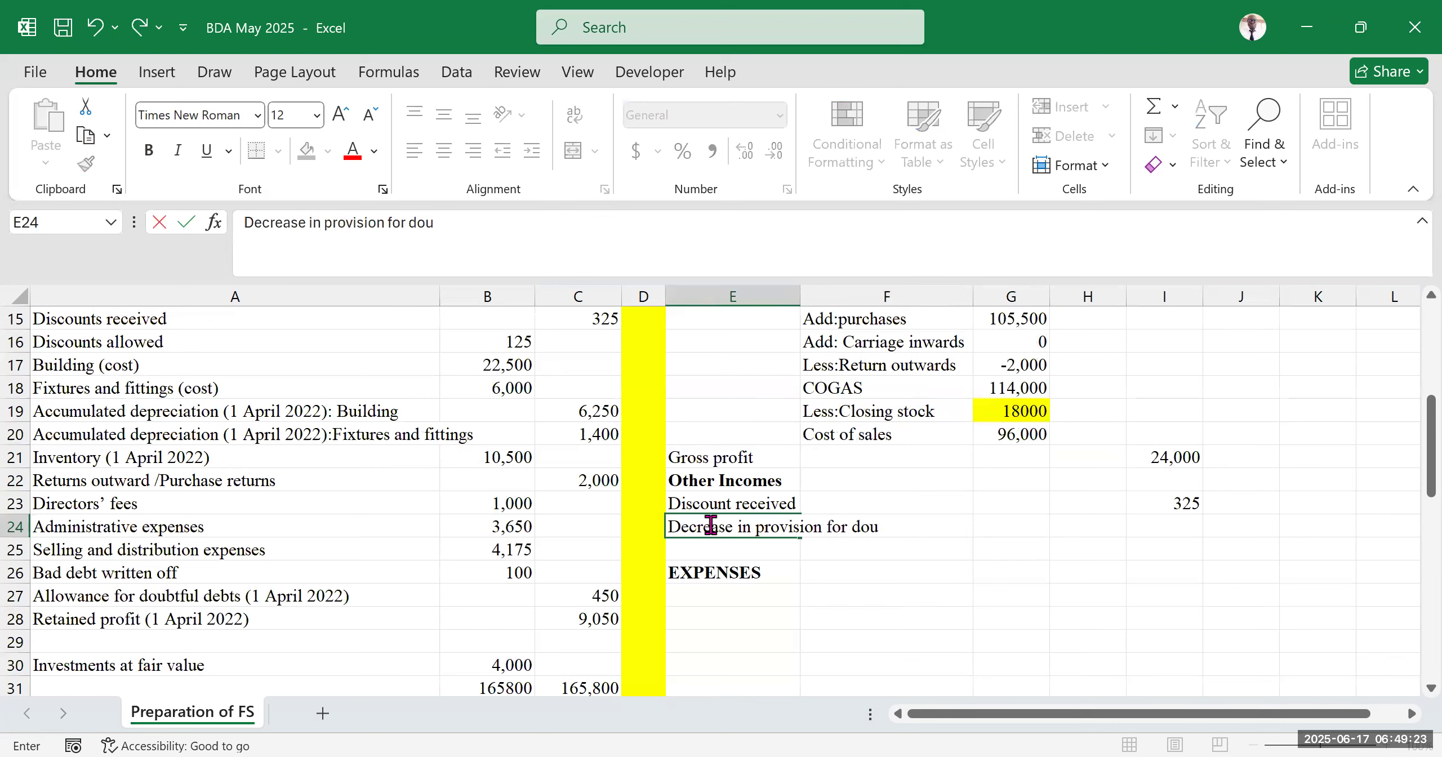
type("btful debts")
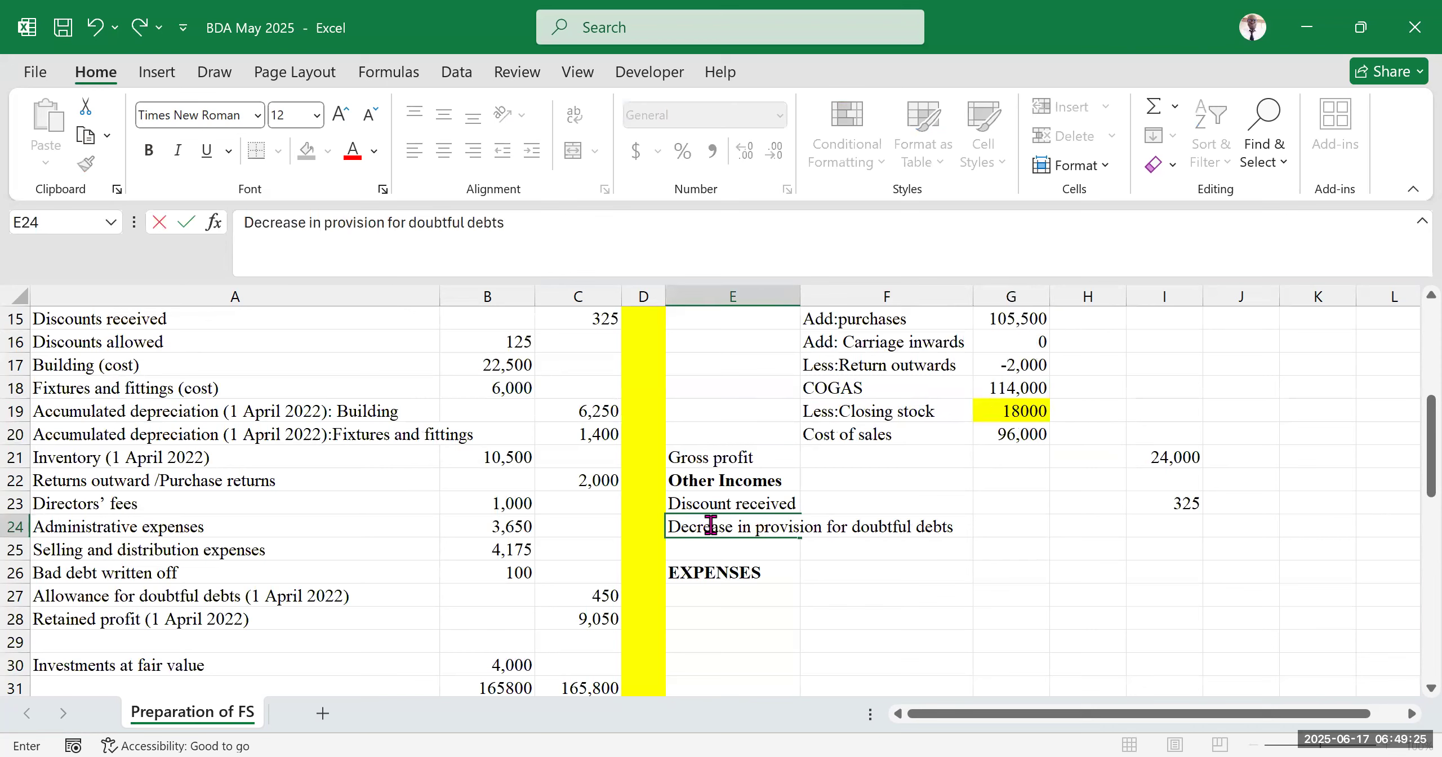
Link I24 to the decrease in provision for doubtful debts calculated in G50
left_click(1161, 526)
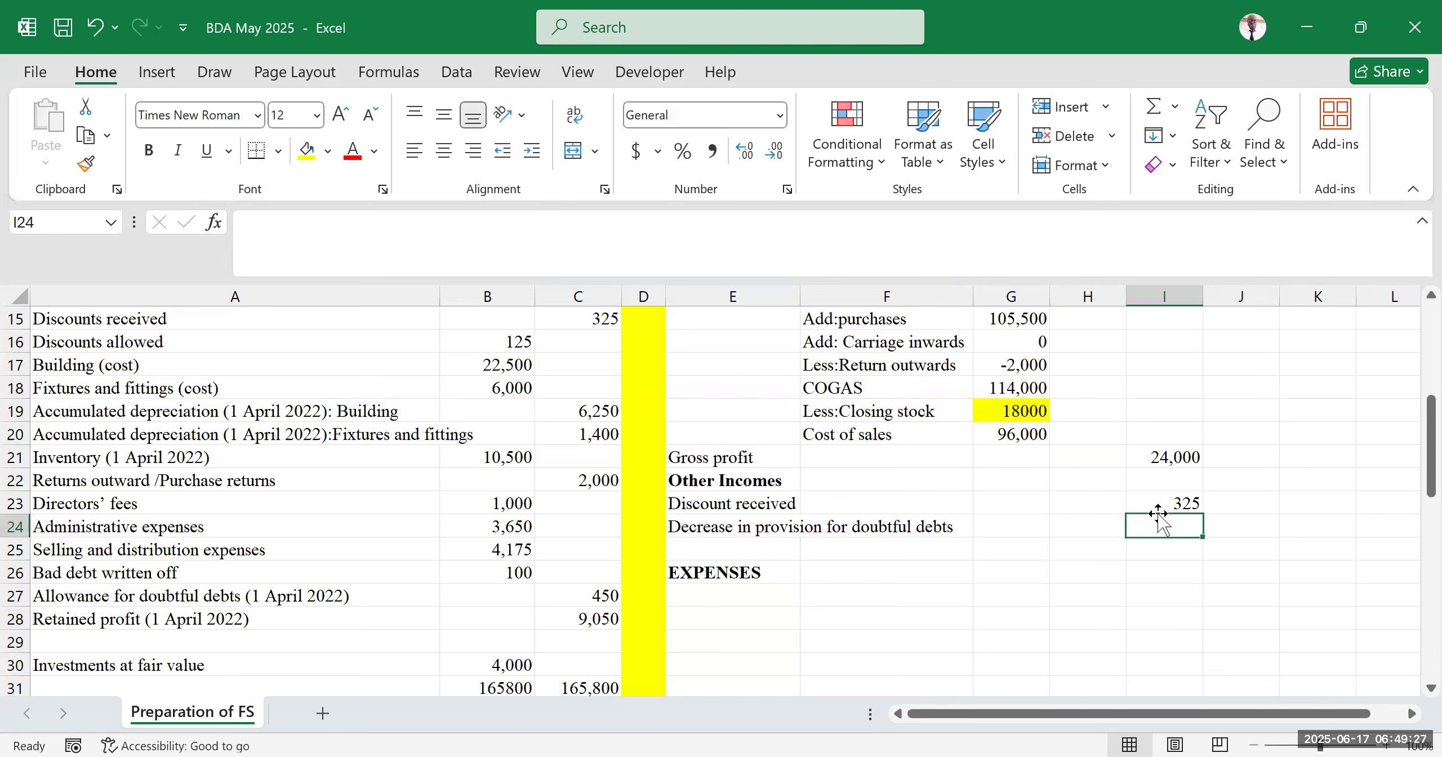
type("=")
scroll(1037, 532, "down", 7)
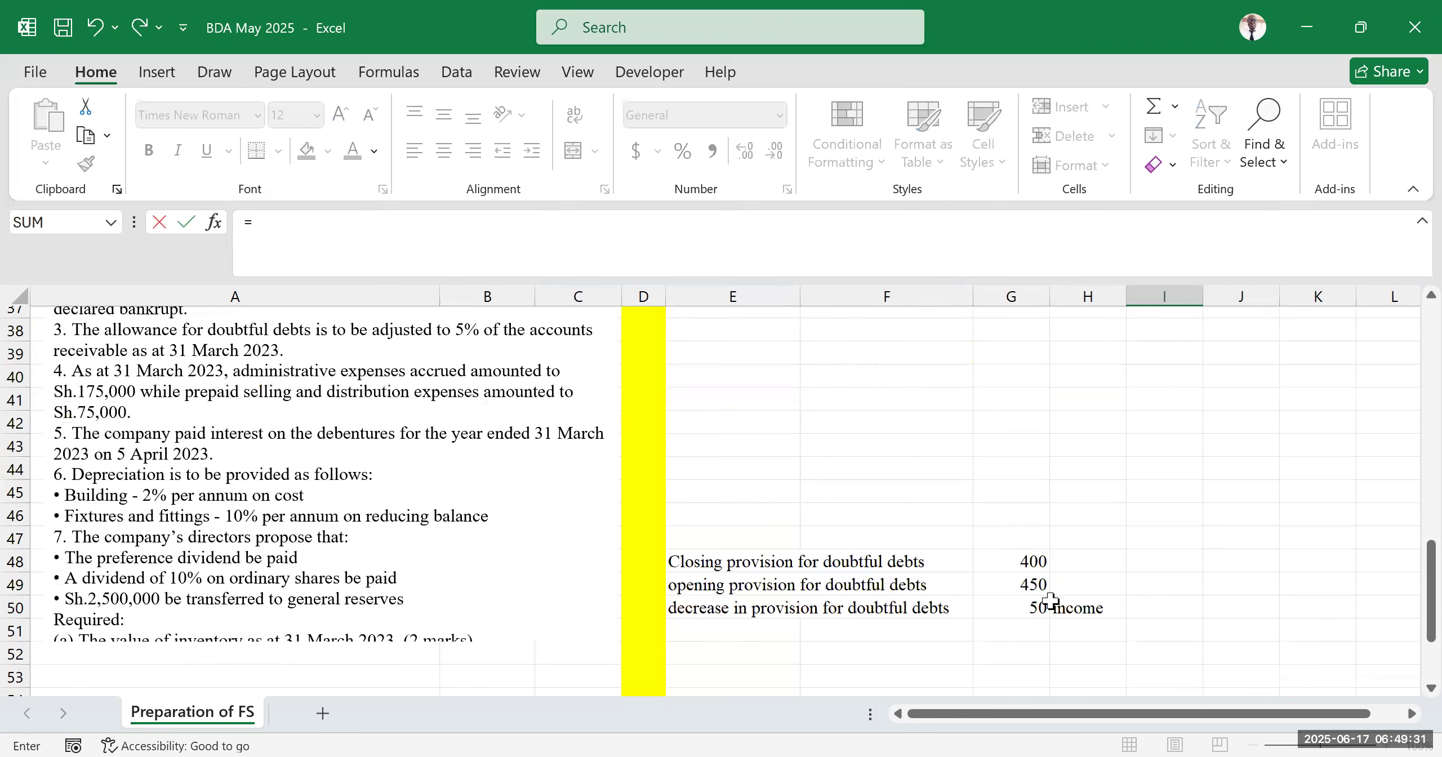
key("Return")
left_click(1270, 500)
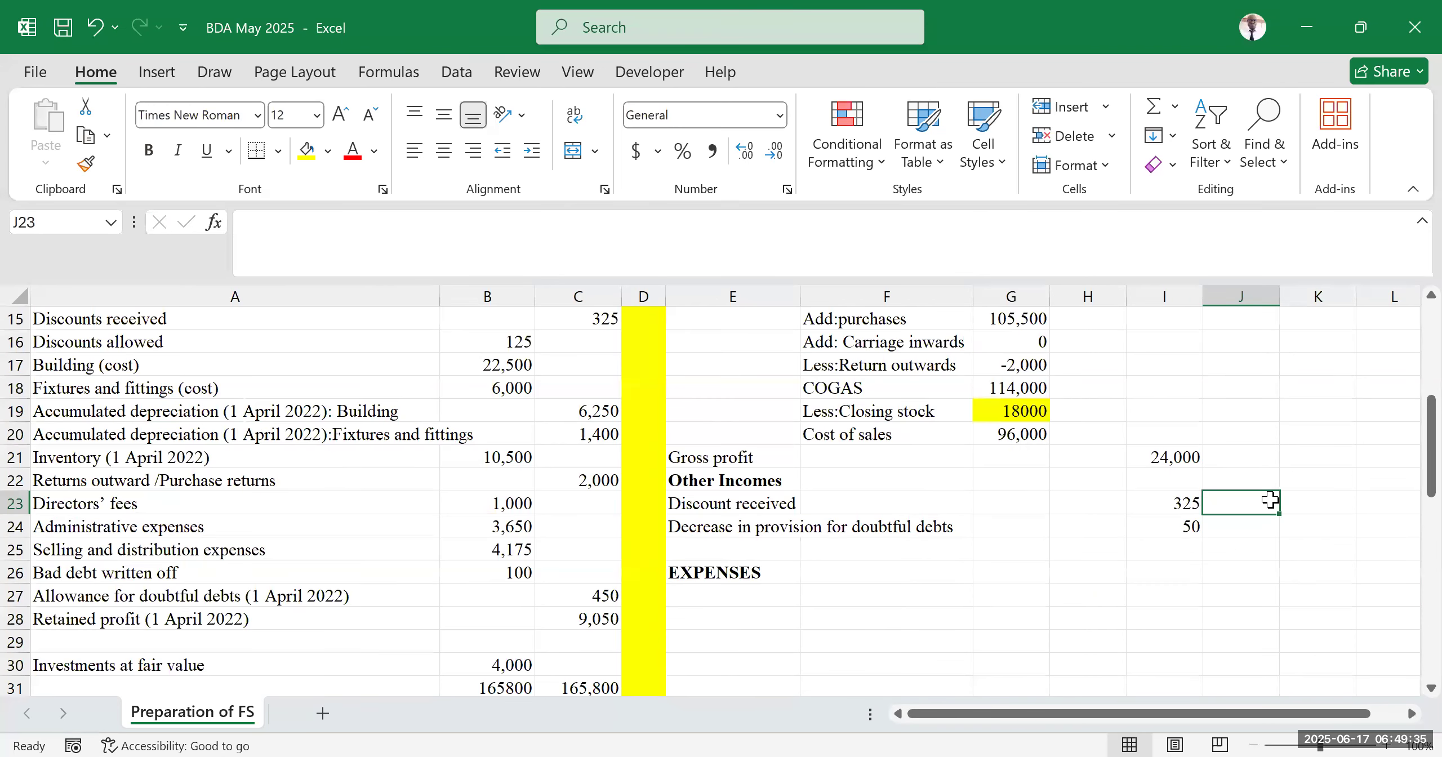
left_click(585, 29)
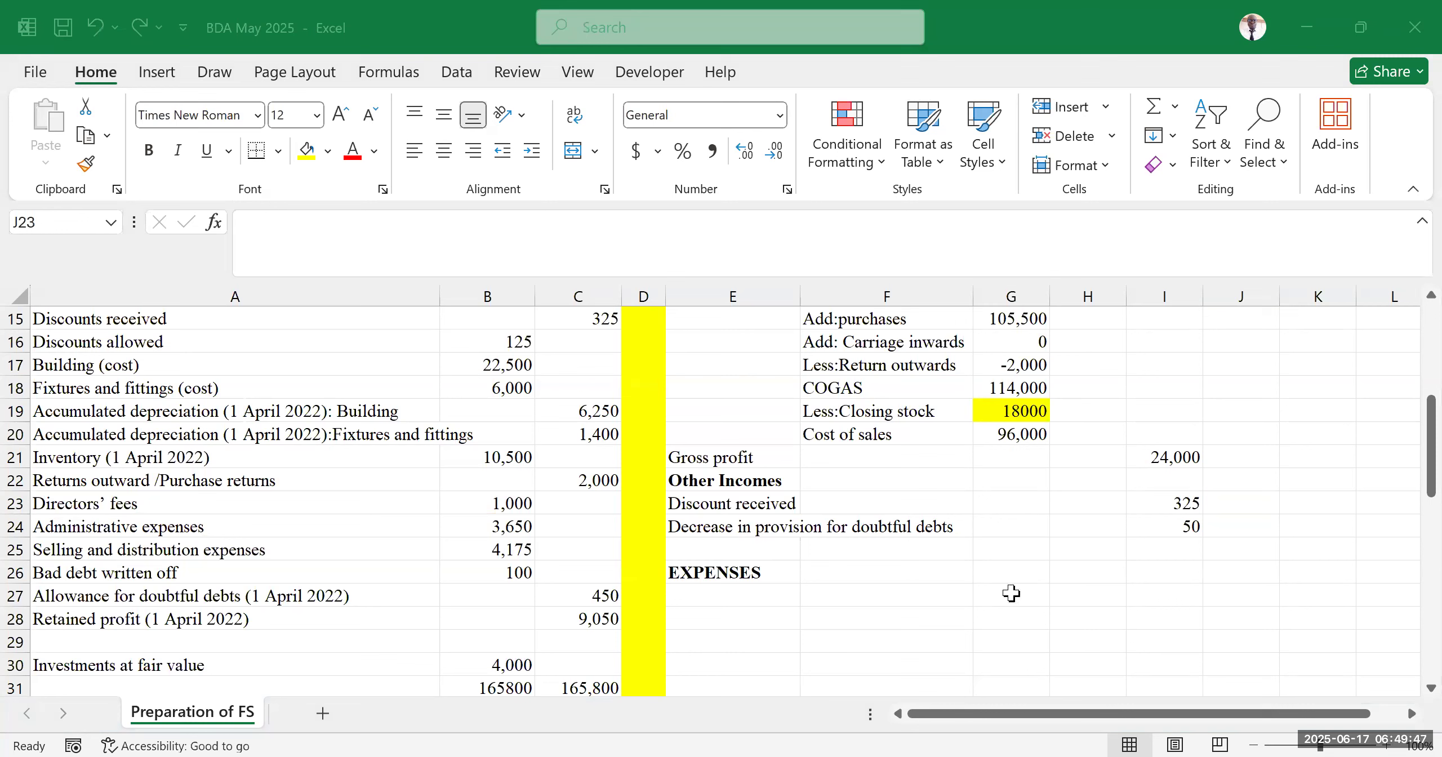
left_click(1011, 614)
Enter the label 'Total Income' in E25
left_click(792, 545)
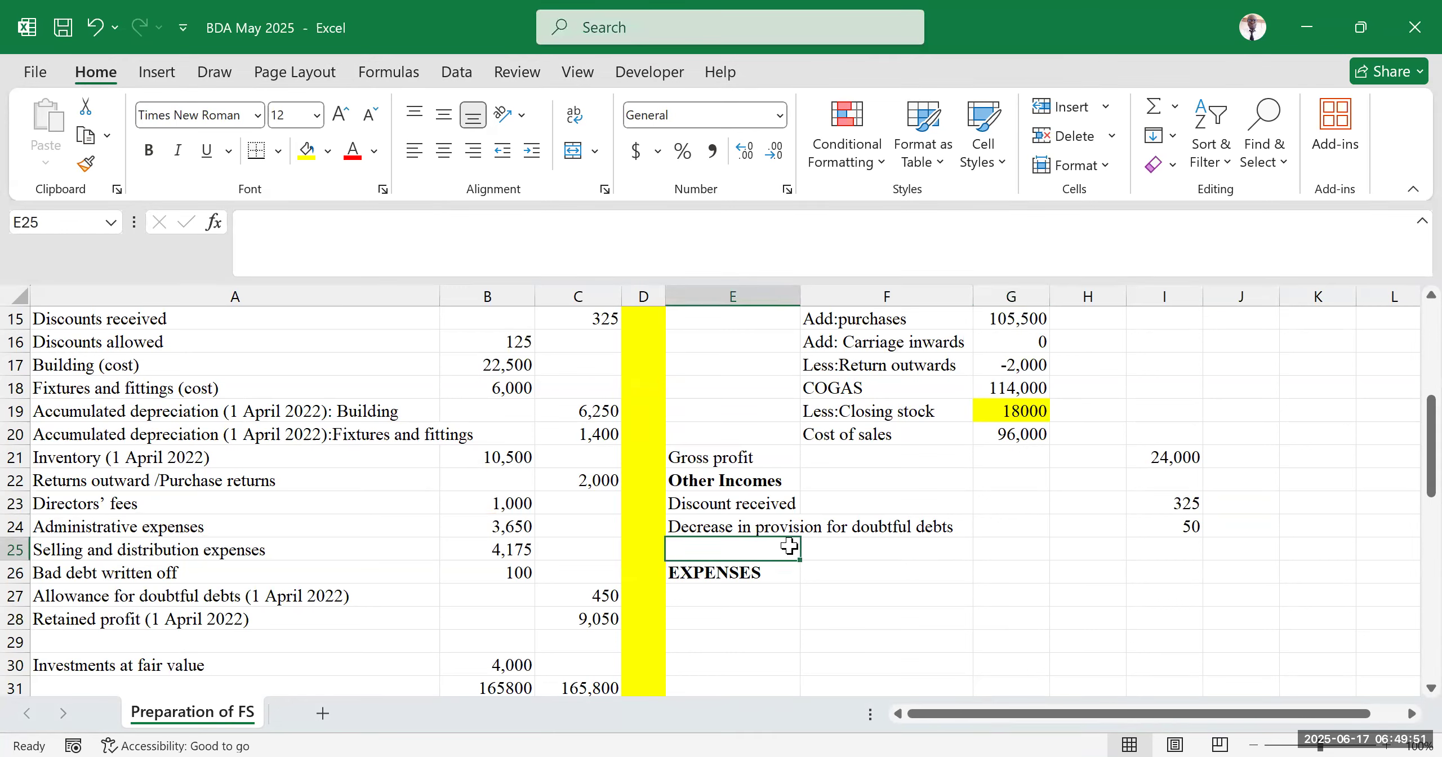
type("Total ")
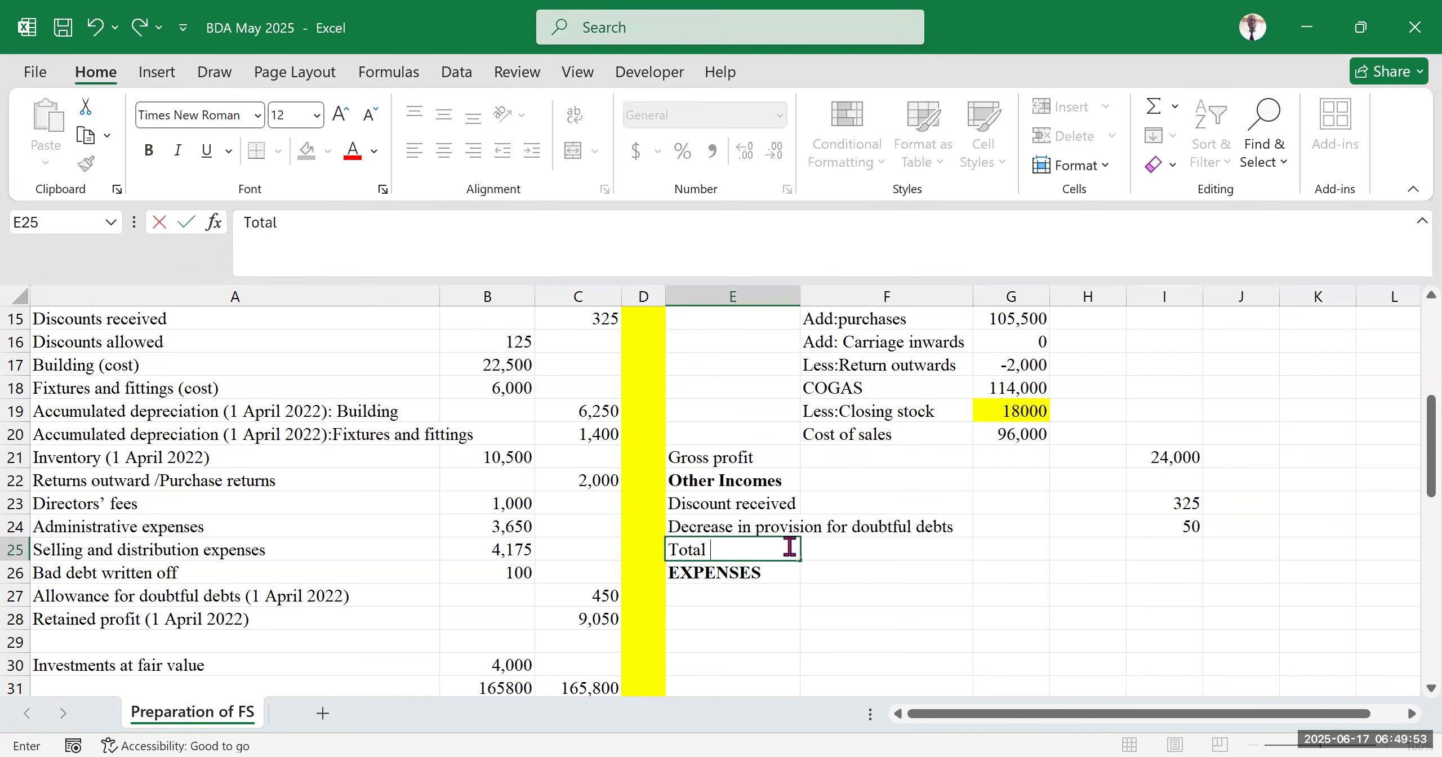
type("Income")
key("Tab")
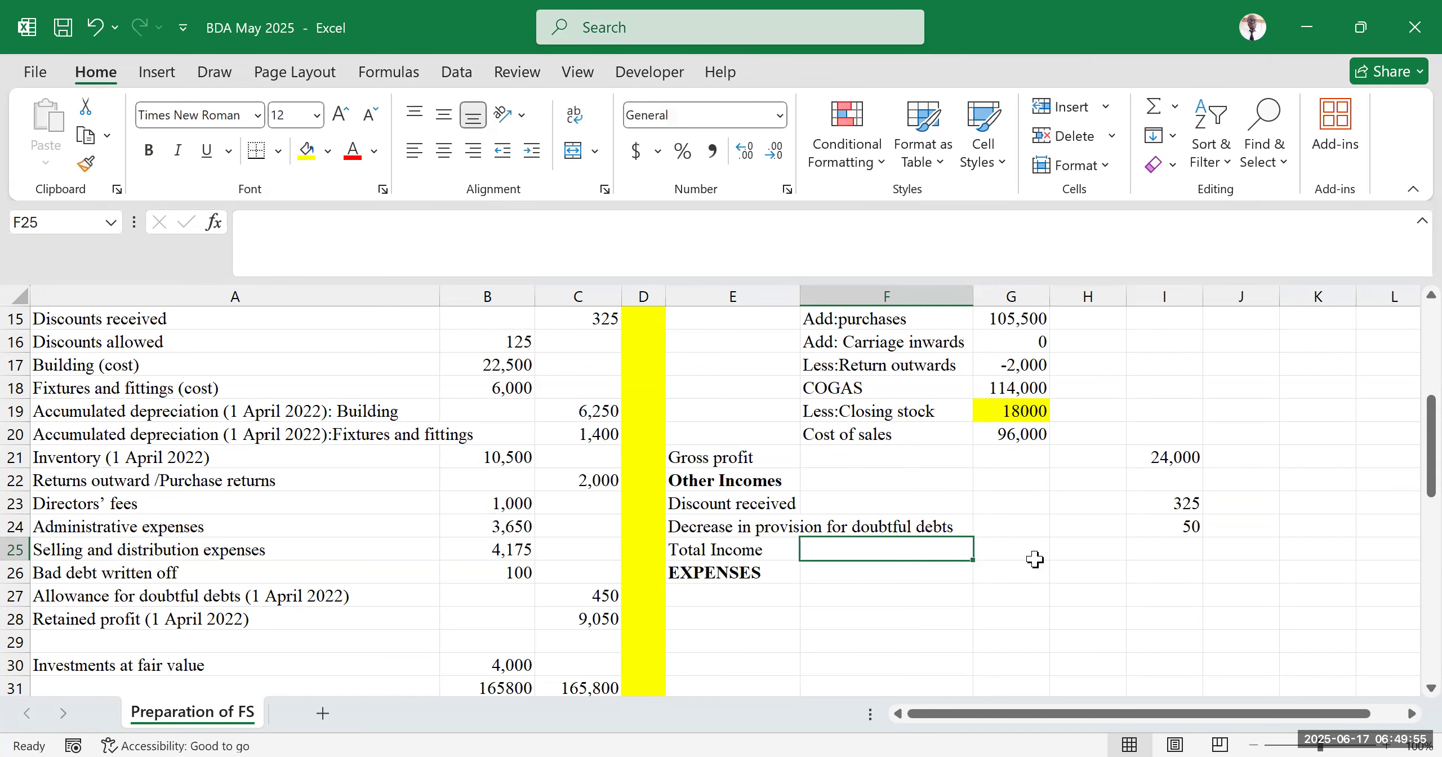
Sum gross profit and other incomes from I21 to I24 into I25 with AutoSum
left_click(1164, 546)
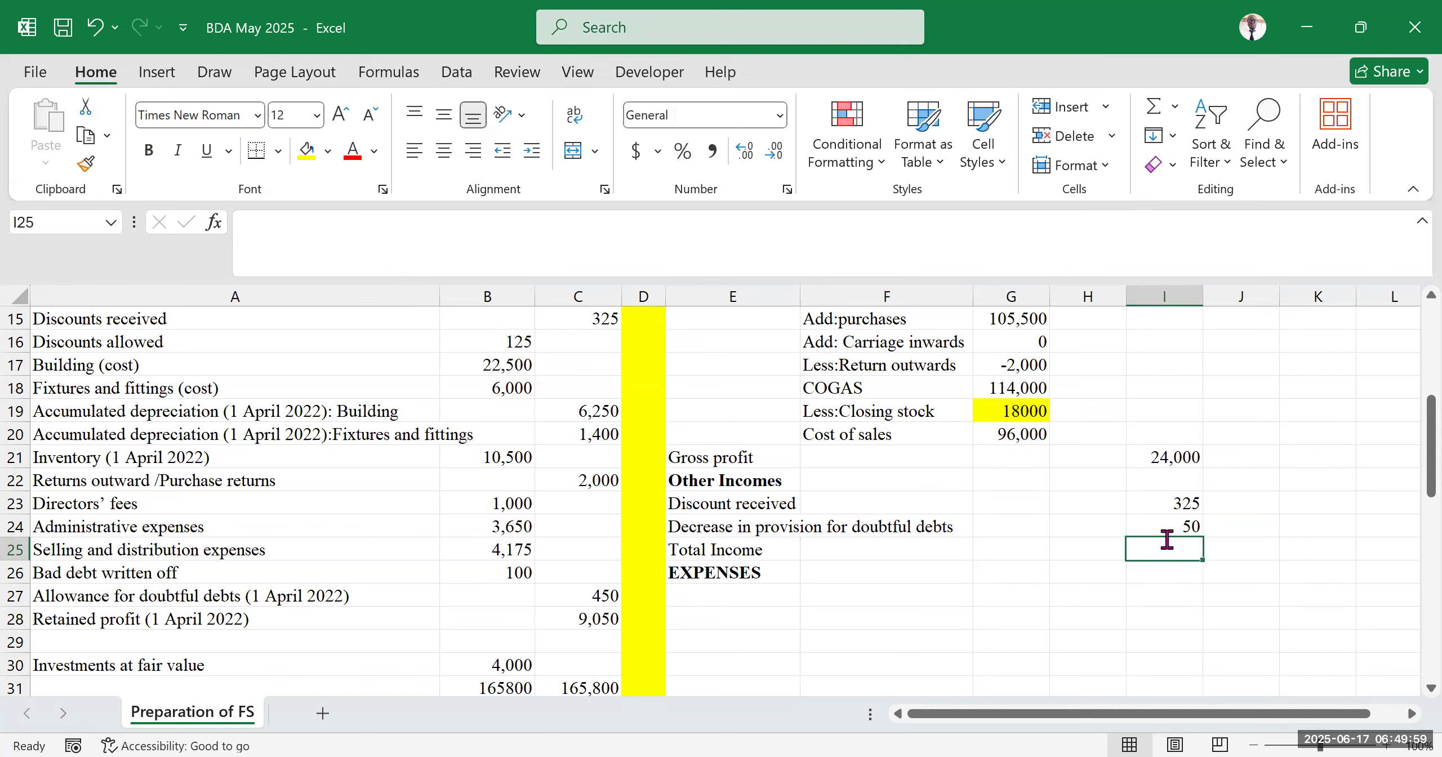
key("alt+equal")
left_click_drag(1173, 457, 1177, 523)
key("Return")
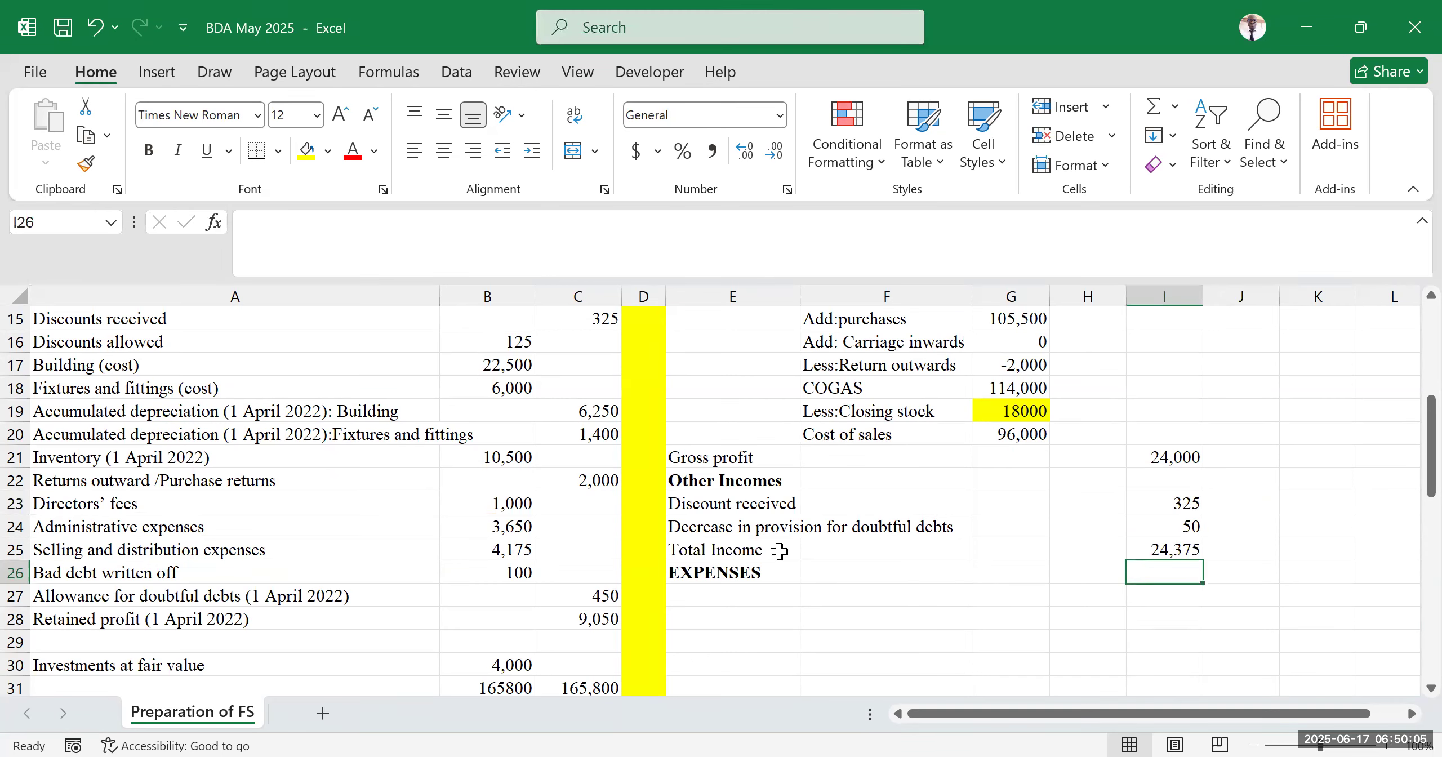
Move the EXPENSES heading down one row to E27
left_click(744, 580)
left_click_drag(743, 580, 800, 598)
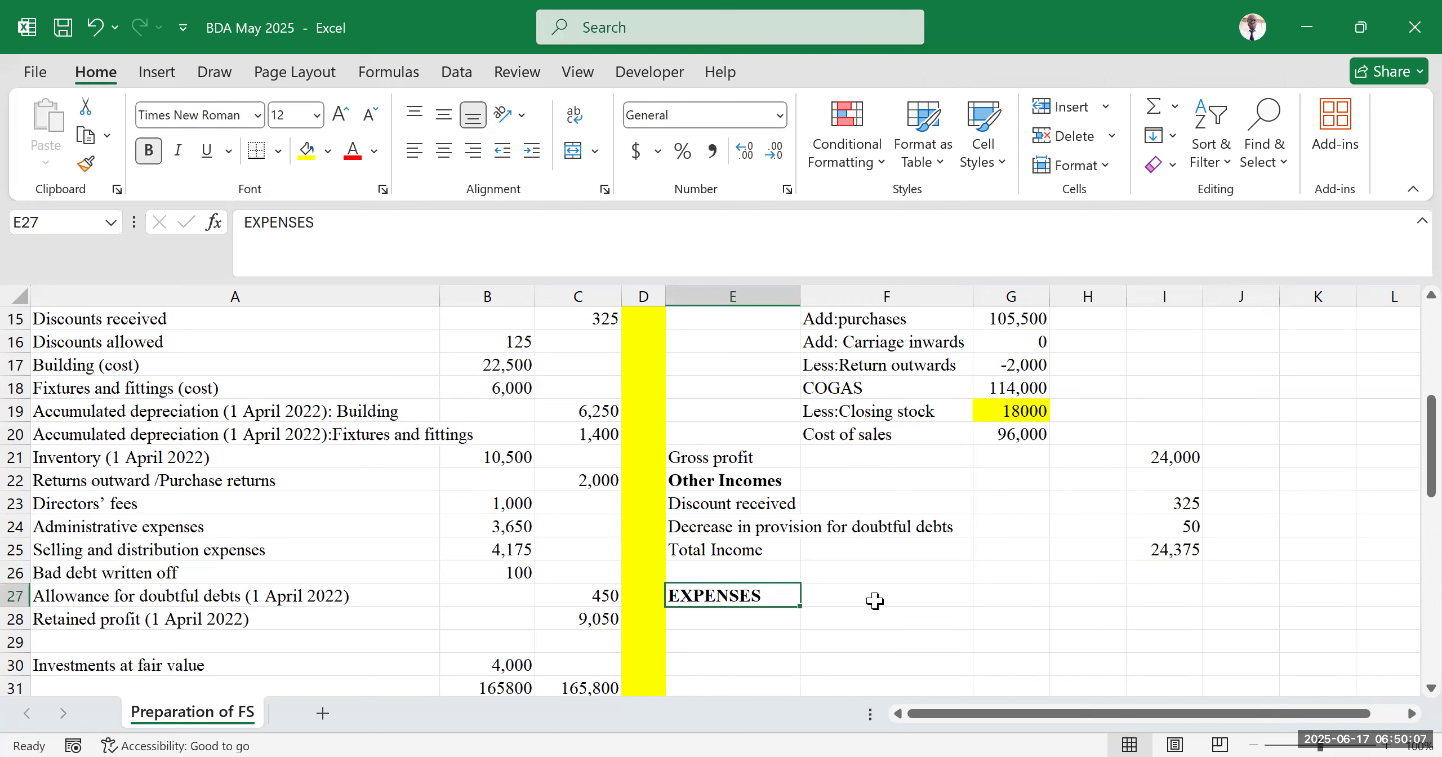
key("Tab")
Scroll through the worksheet to review the question and the income statement built so far
left_click(1288, 438)
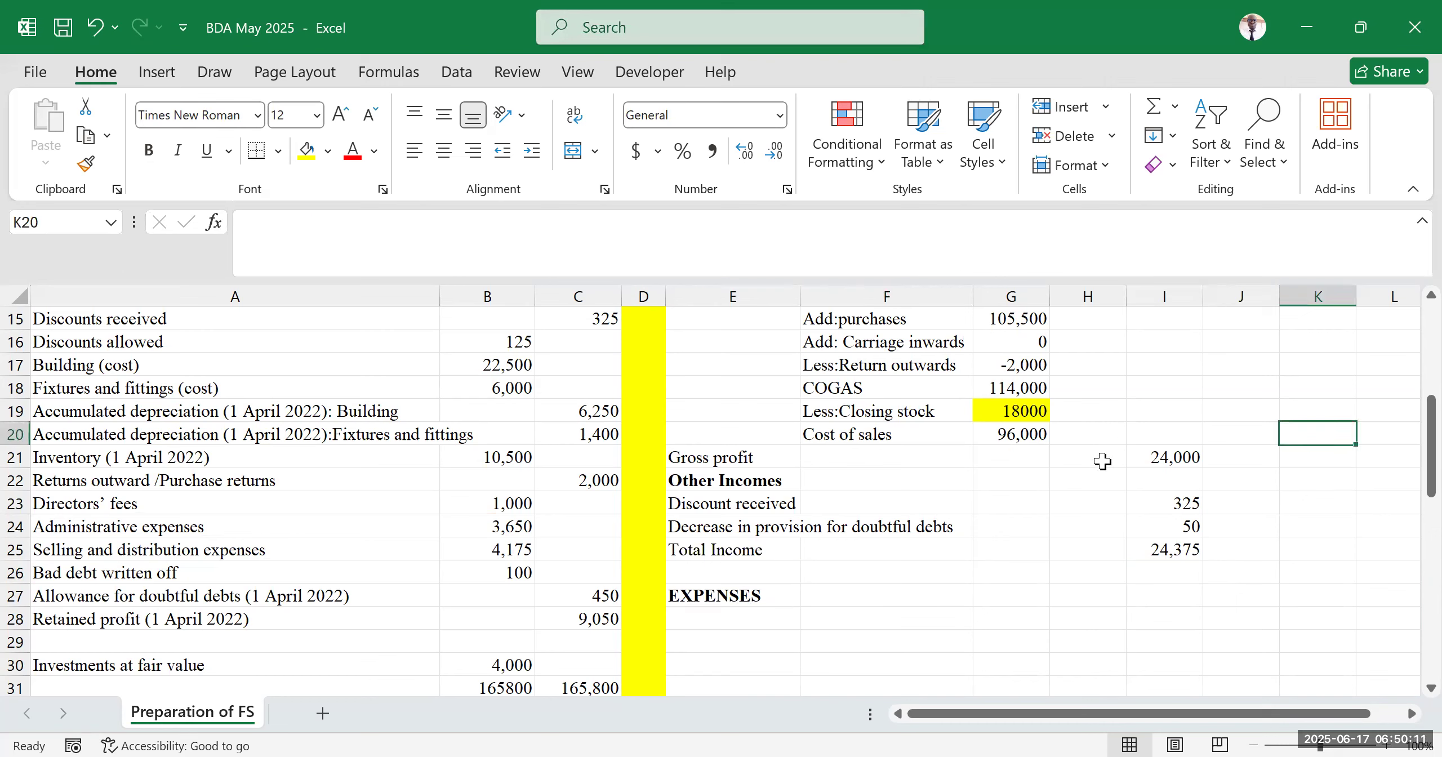
left_click(1089, 504)
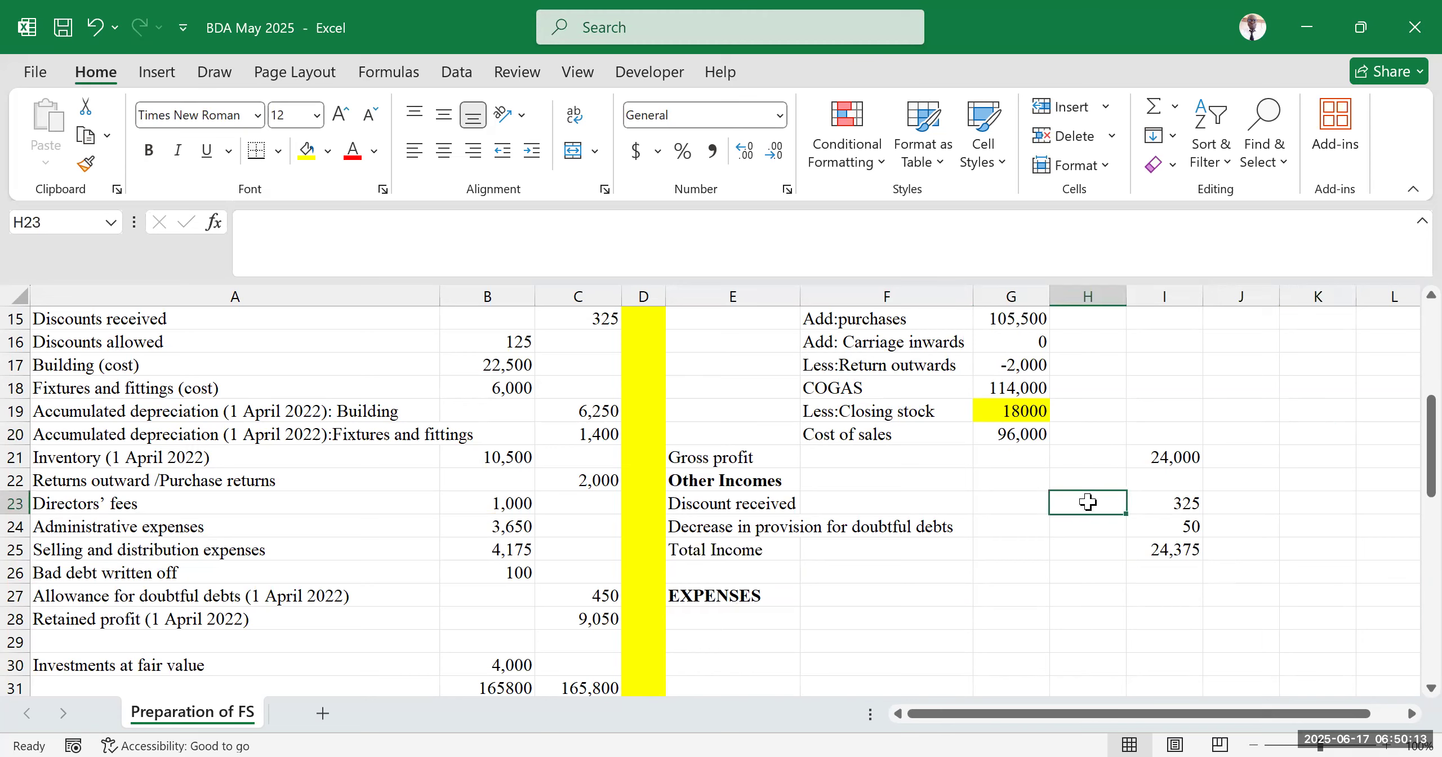
left_click(1092, 580)
left_click(1141, 366)
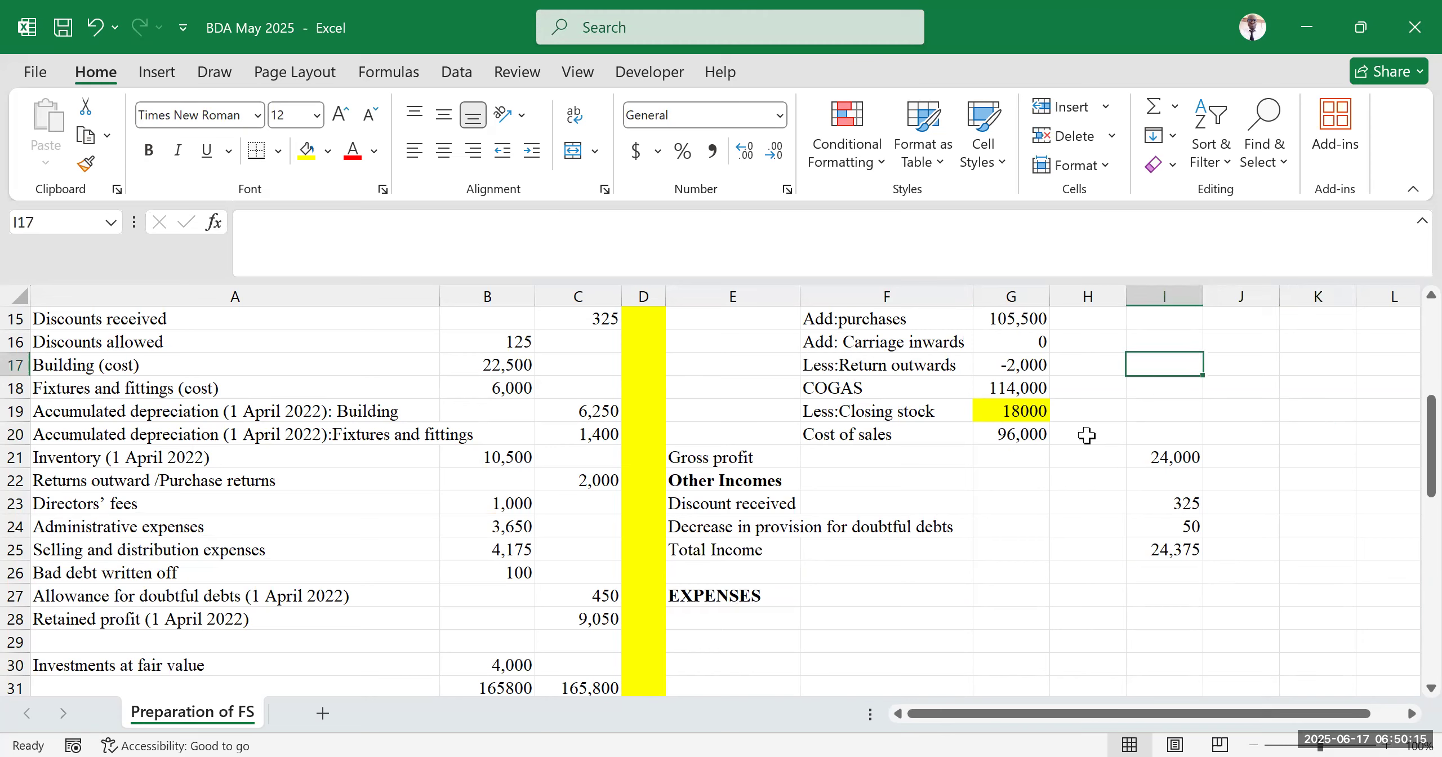
left_click(1061, 555)
left_click(1157, 442)
scroll(971, 517, "up", 3)
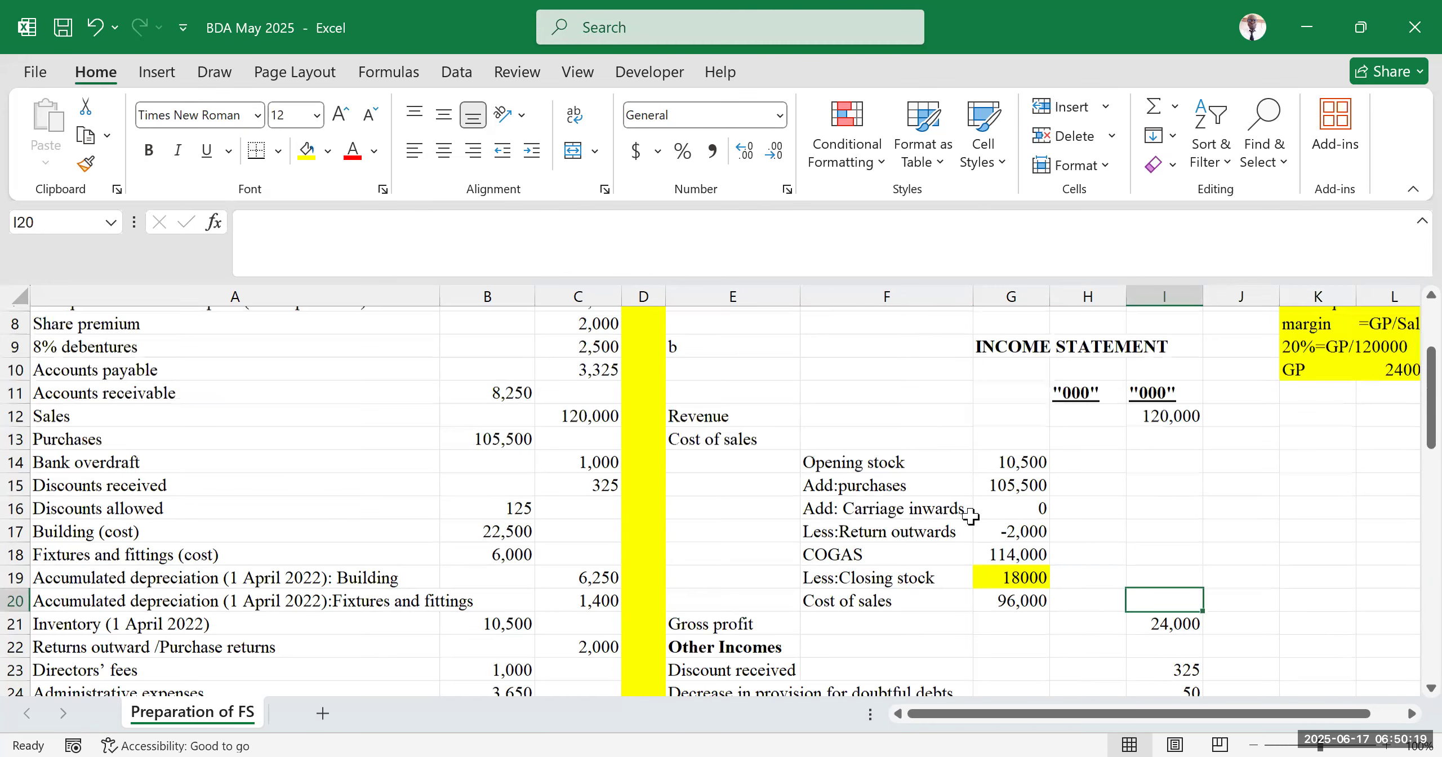
scroll(970, 516, "up", 1)
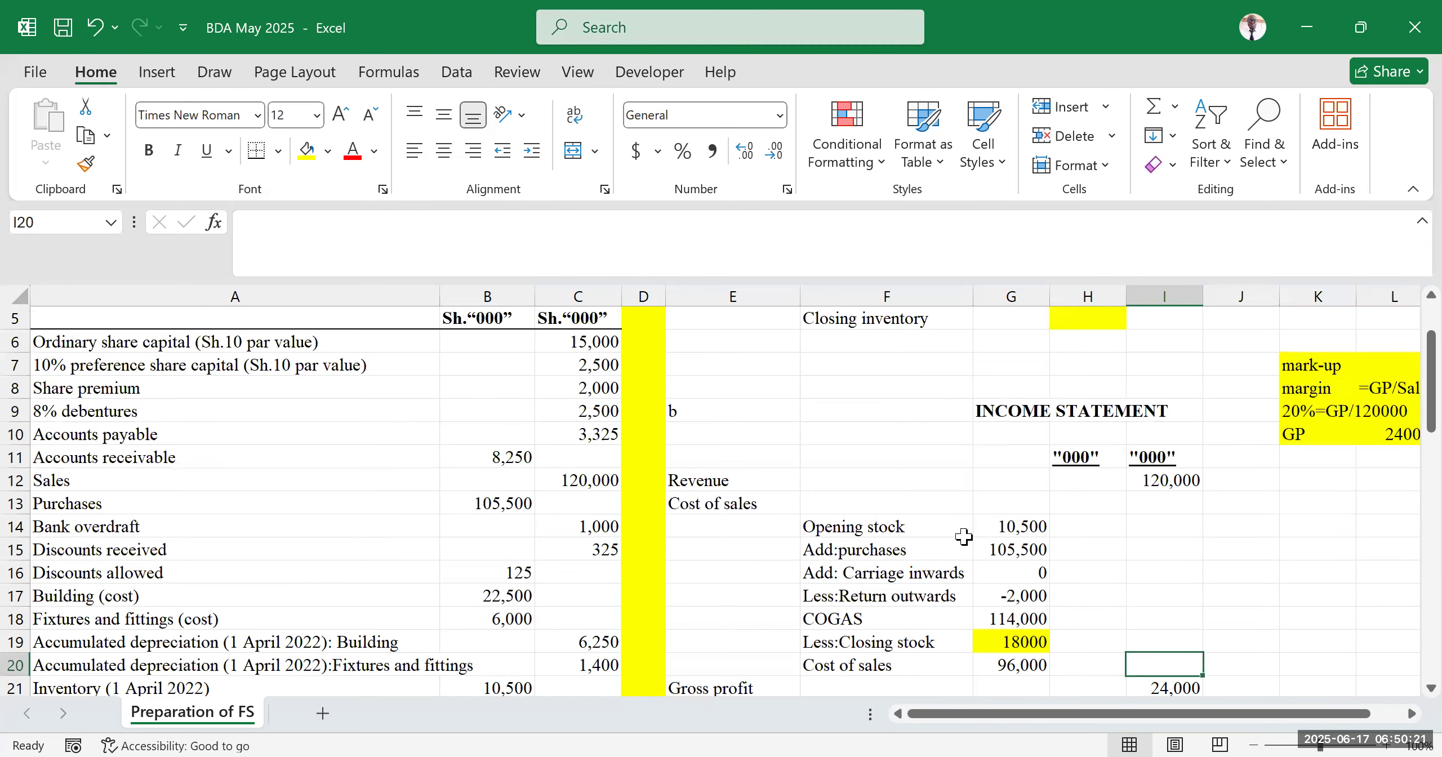
scroll(1087, 524, "down", 2)
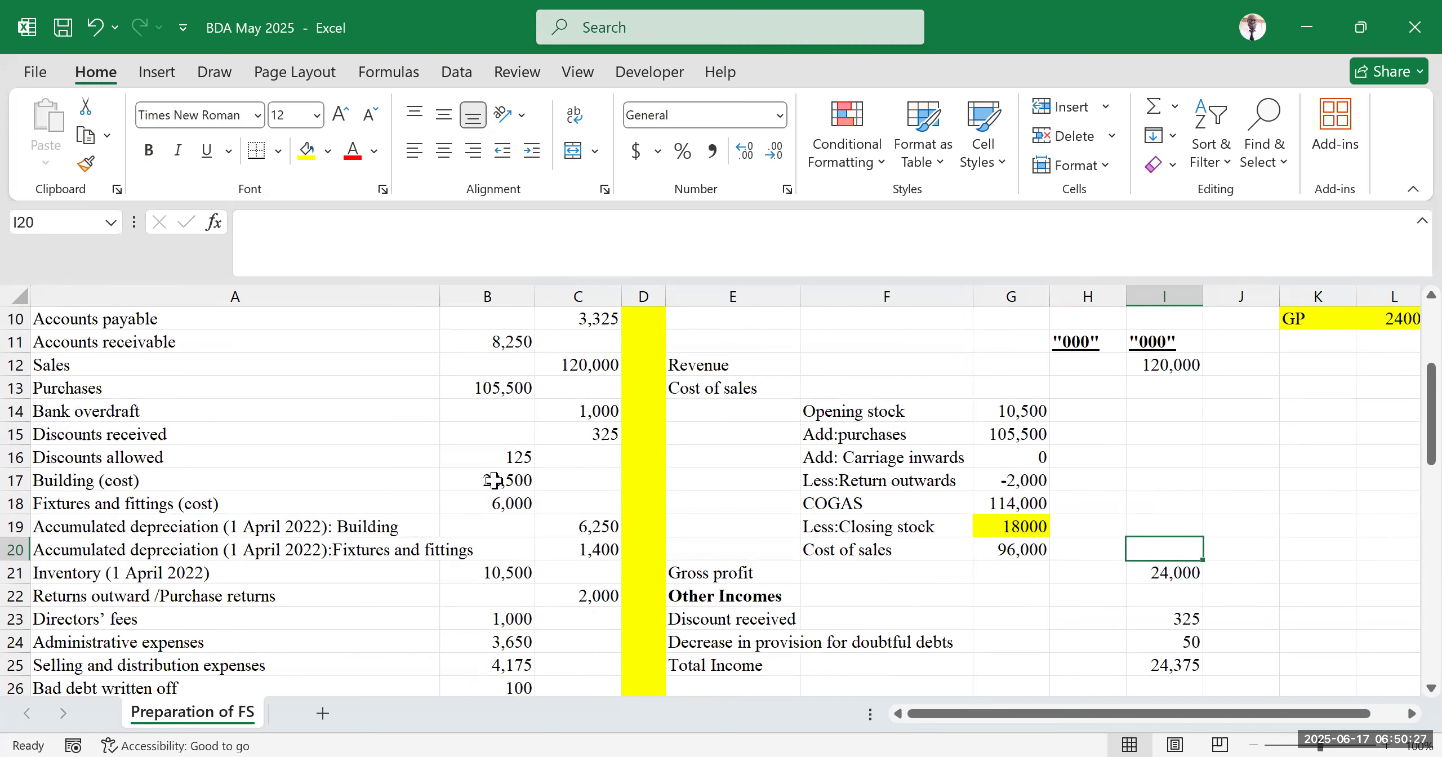
scroll(494, 480, "up", 3)
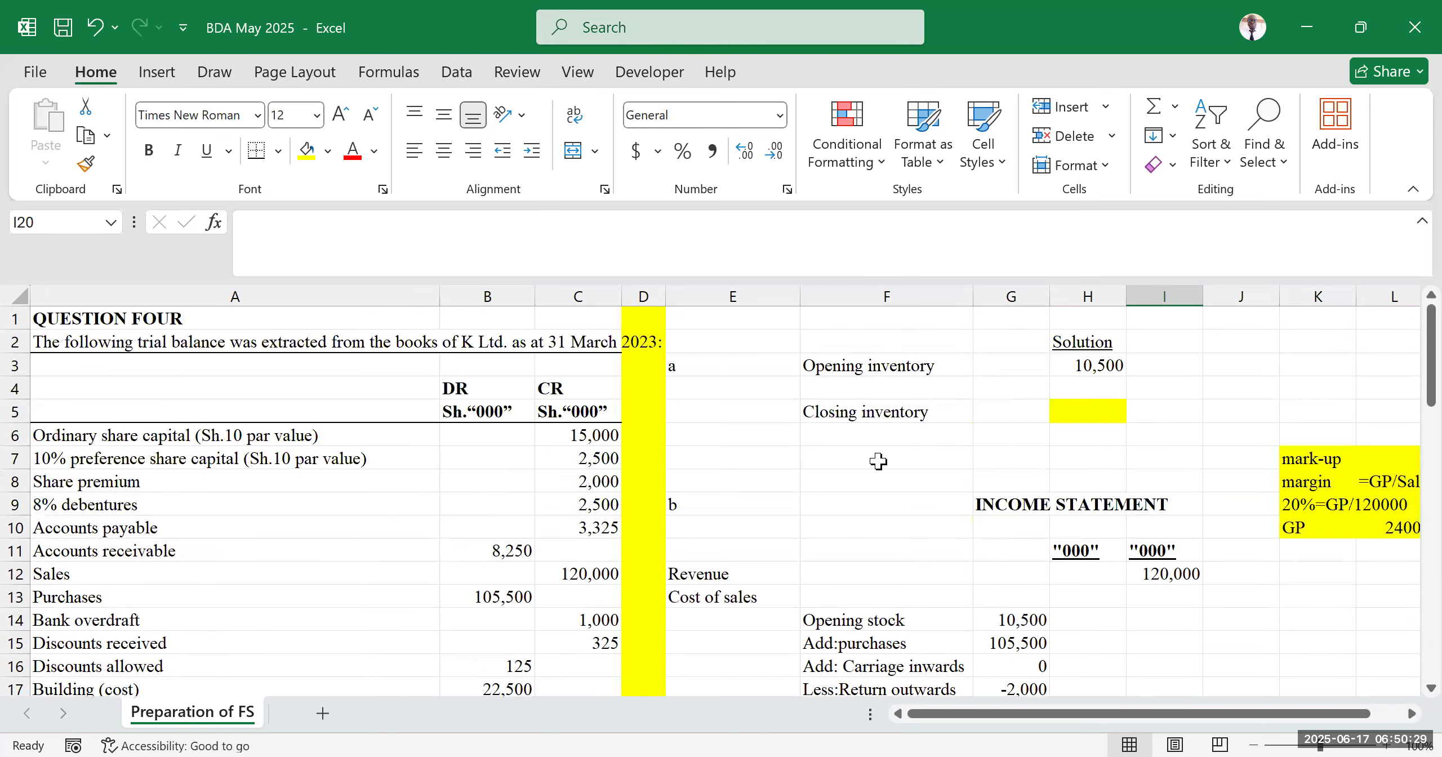
scroll(837, 470, "down", 7)
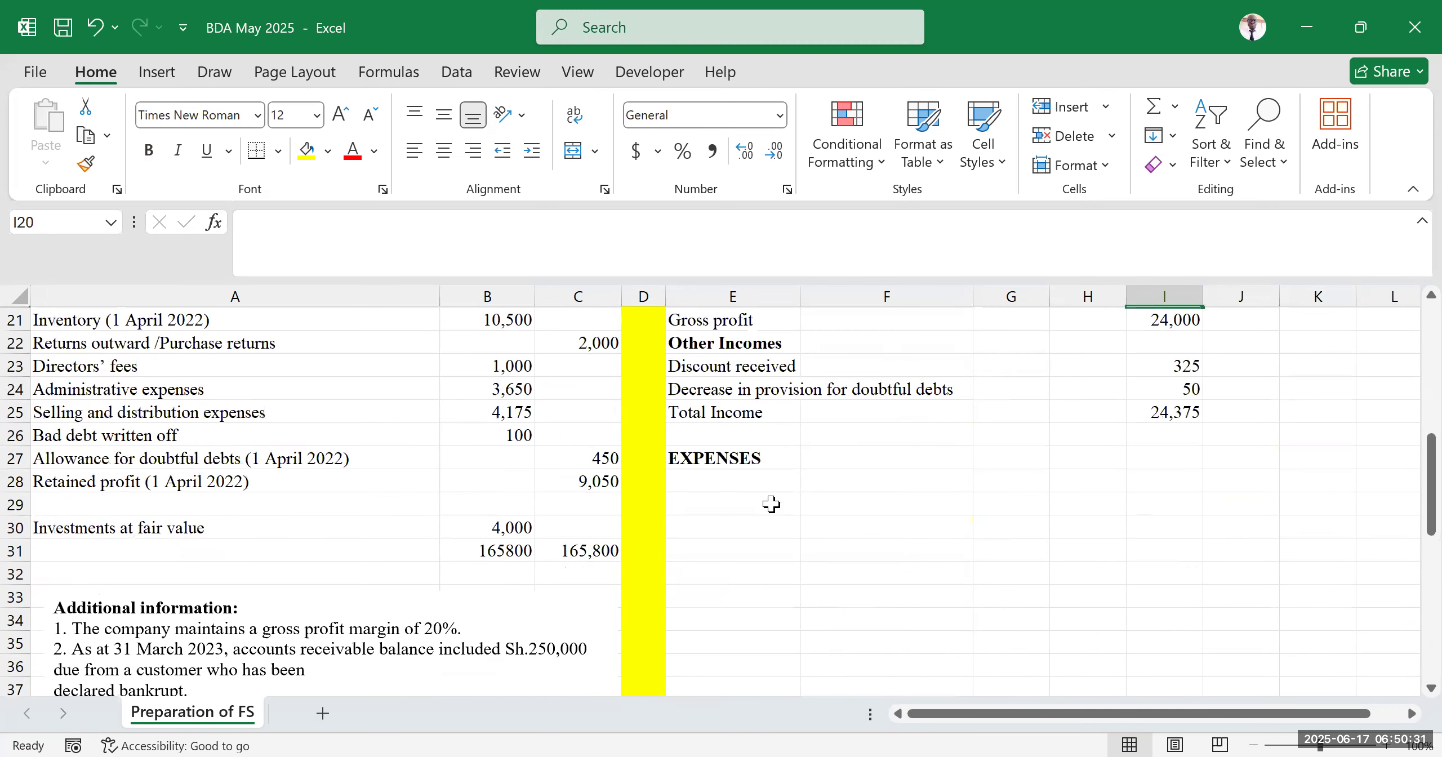